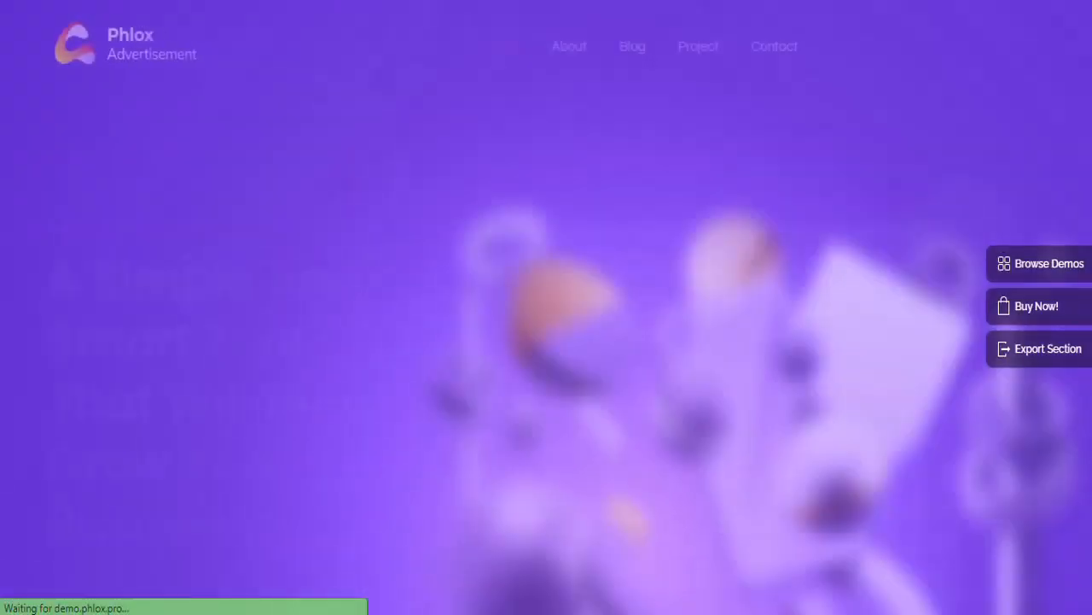
Scroll the Phlox Advertisement demo, then try Add New theme and Softaculous WordPress Install
{"action": "scroll", "coordinate": [546, 307], "scroll_direction": "down", "scroll_amount": 6}
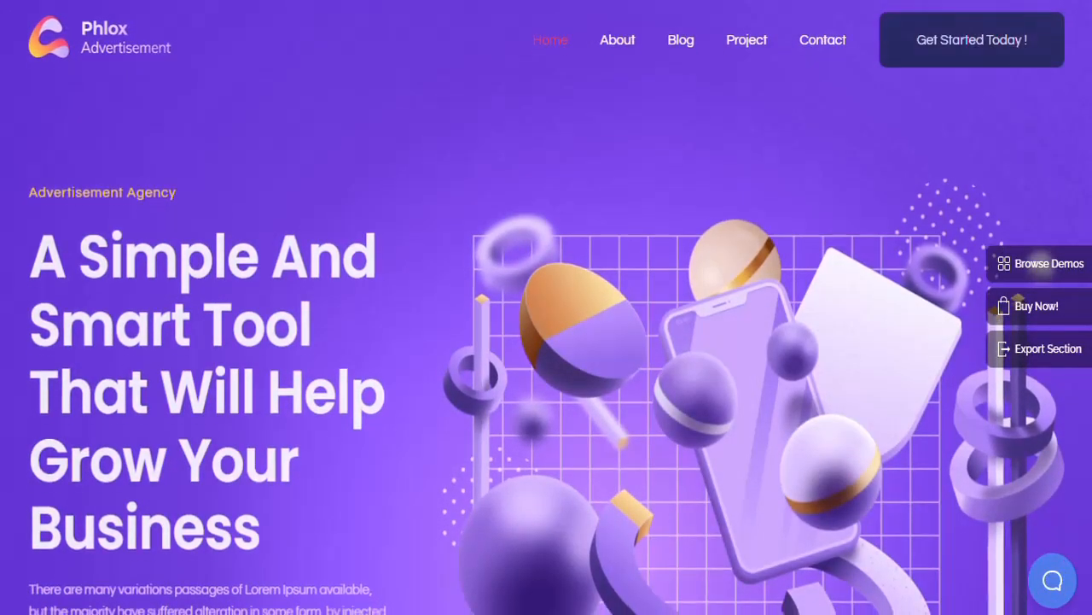
{"action": "scroll", "coordinate": [546, 307], "scroll_direction": "down", "scroll_amount": 10}
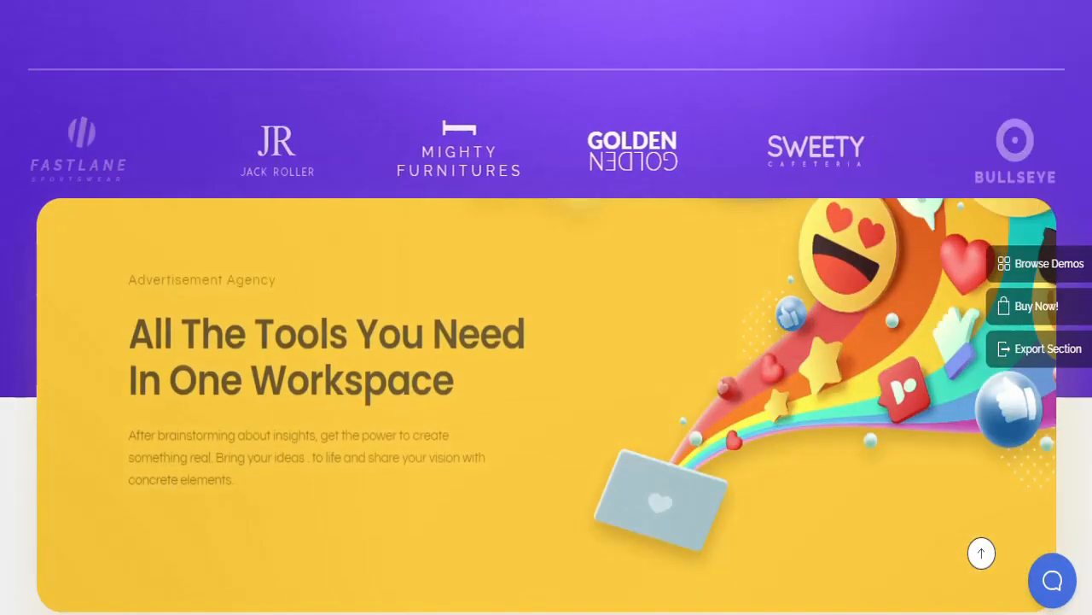
{"action": "scroll", "coordinate": [547, 308], "scroll_direction": "down", "scroll_amount": 7}
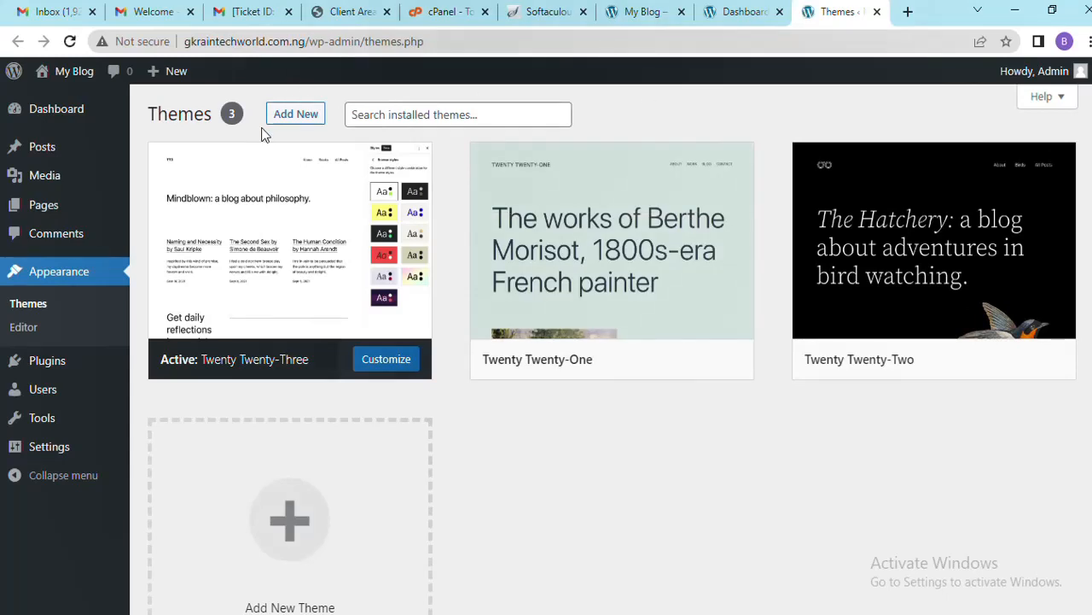
{"action": "left_click", "coordinate": [296, 116]}
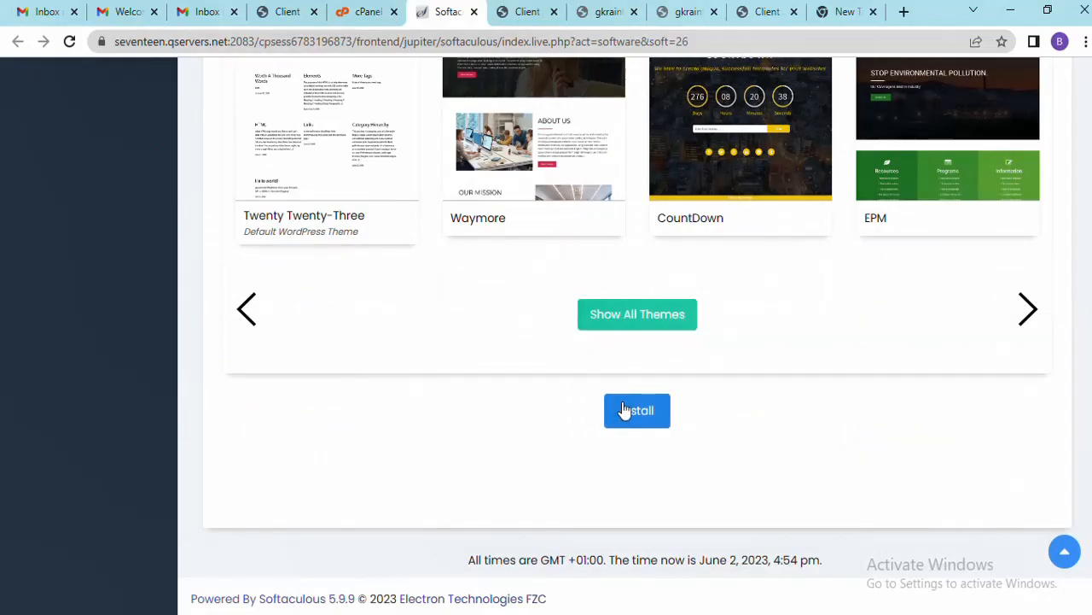
{"action": "left_click", "coordinate": [630, 413]}
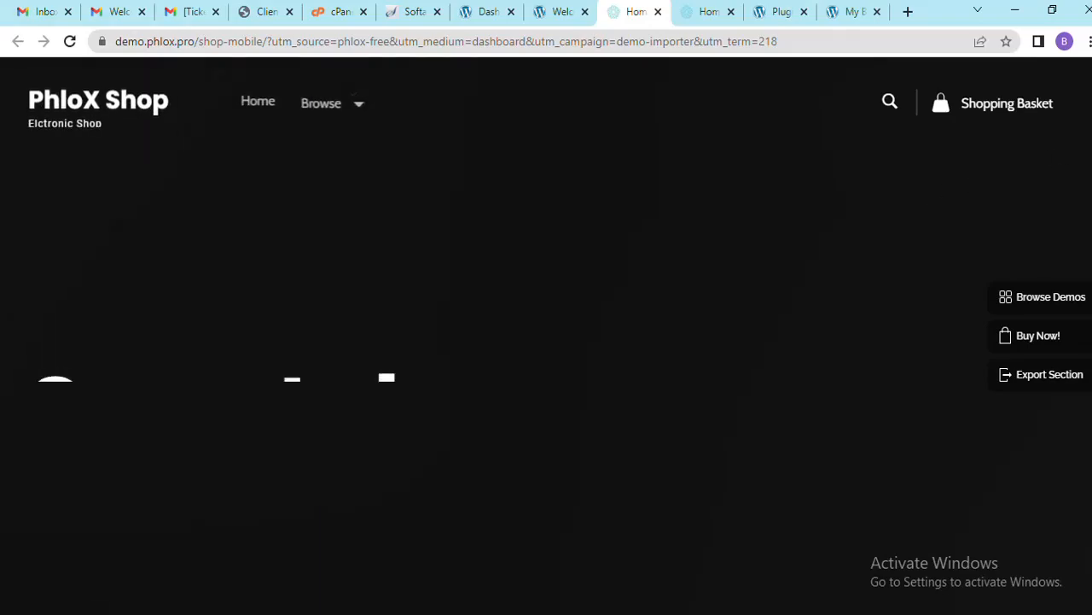
Scroll down the Phlox Shop demo past its phone listings and footer, then back up
{"action": "scroll", "coordinate": [546, 335], "scroll_direction": "down", "scroll_amount": 5}
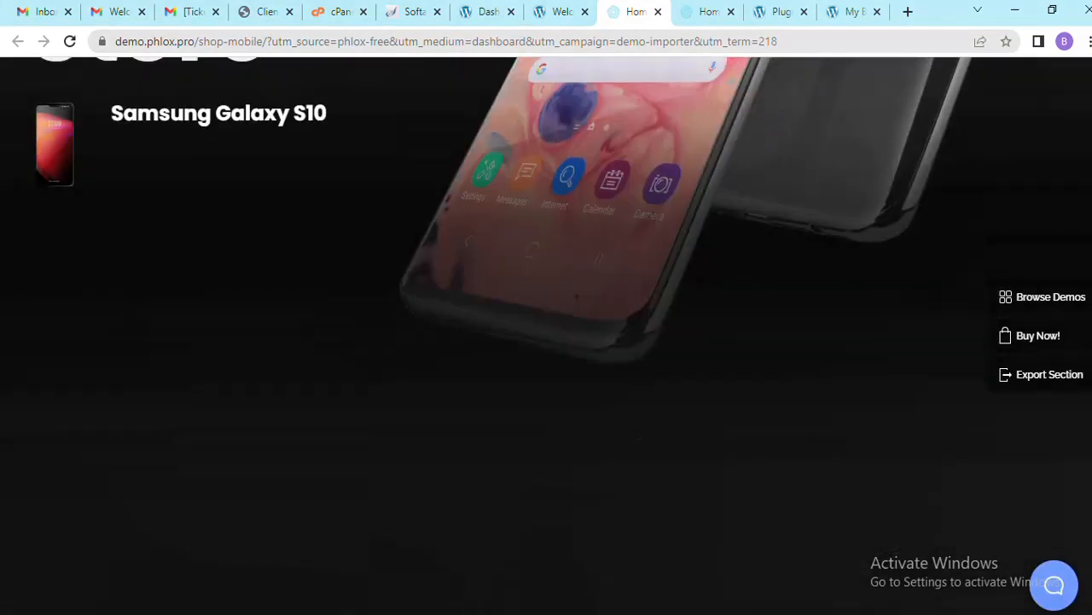
{"action": "scroll", "coordinate": [546, 336], "scroll_direction": "down", "scroll_amount": 8}
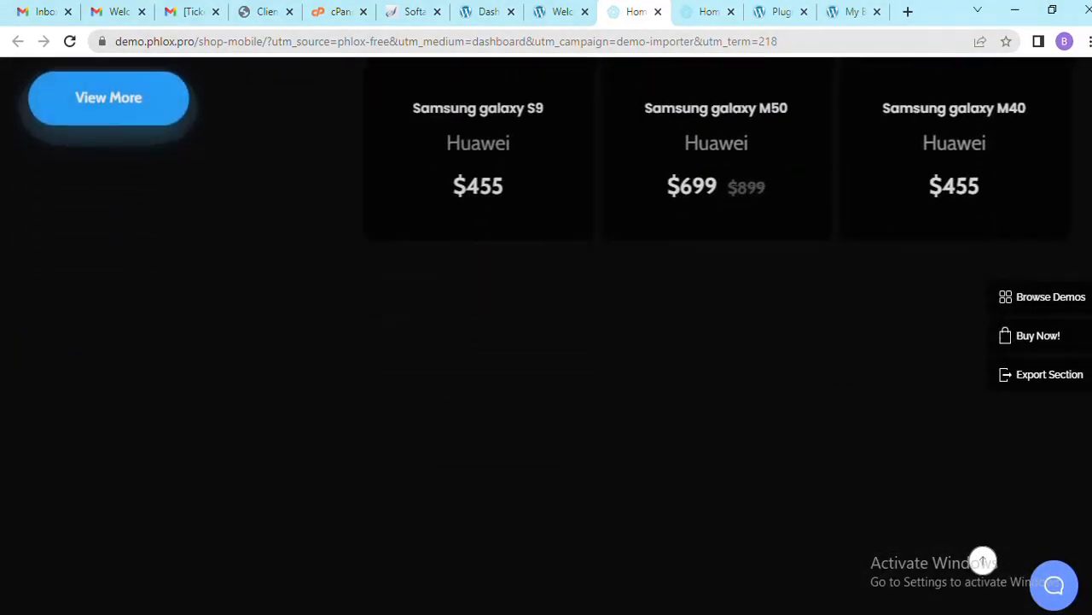
{"action": "scroll", "coordinate": [546, 336], "scroll_direction": "down", "scroll_amount": 10}
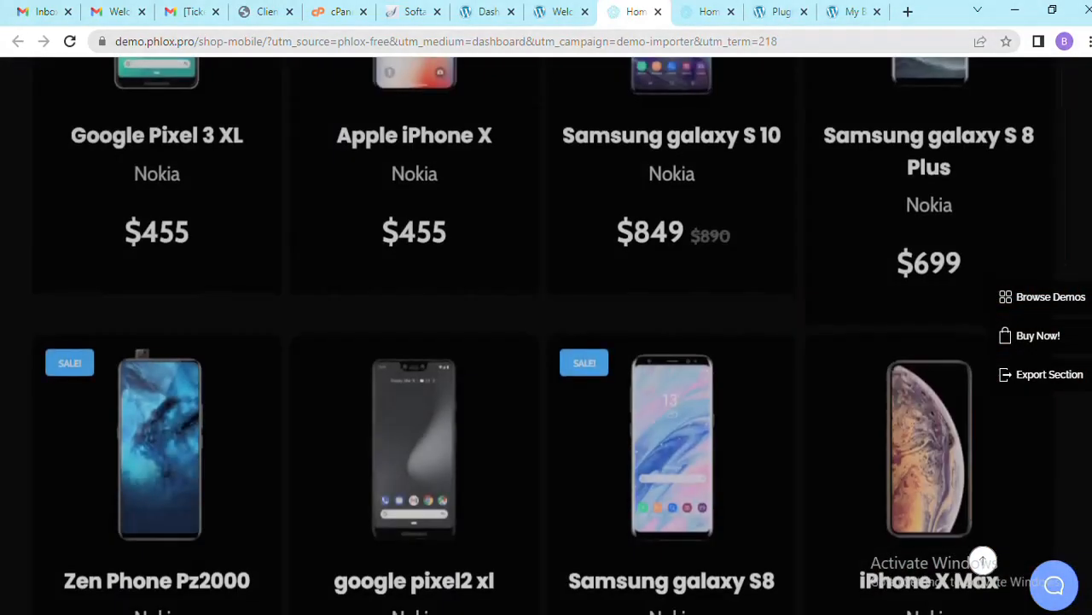
{"action": "scroll", "coordinate": [546, 335], "scroll_direction": "down", "scroll_amount": 8}
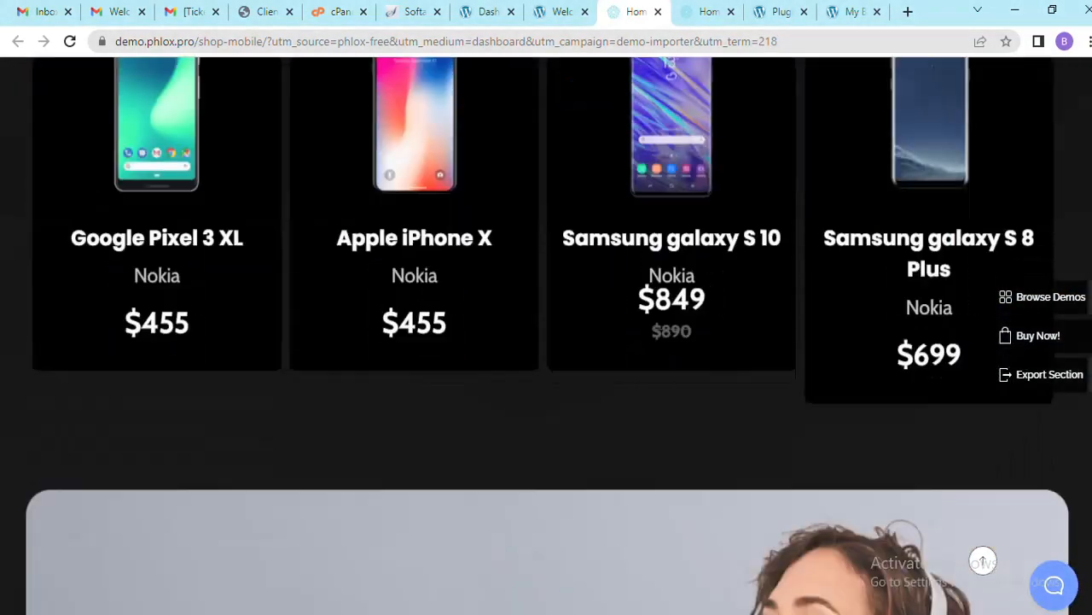
{"action": "scroll", "coordinate": [547, 335], "scroll_direction": "down", "scroll_amount": 10}
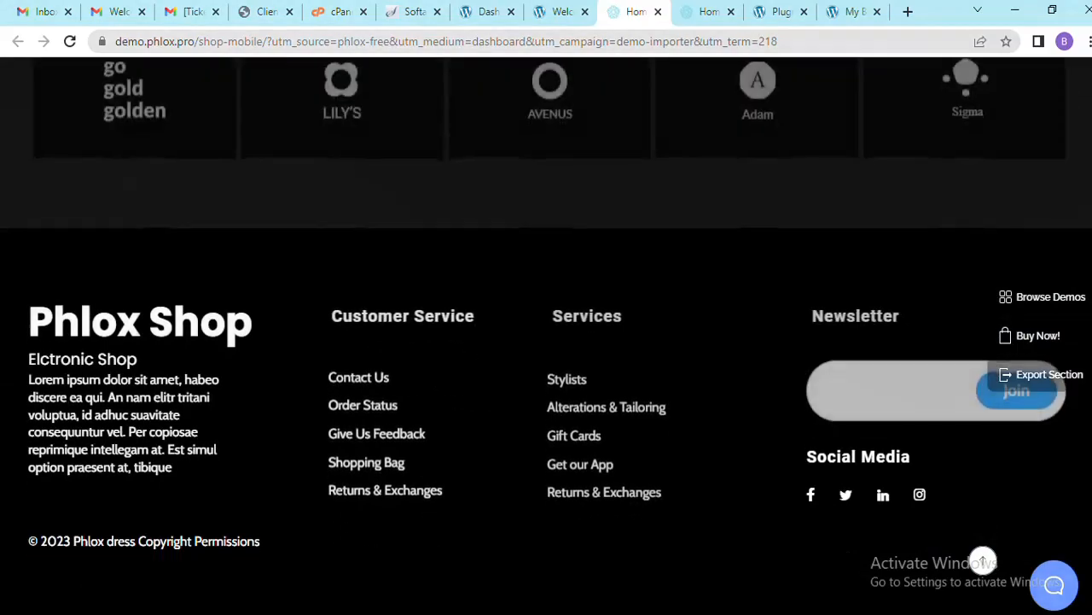
{"action": "scroll", "coordinate": [546, 336], "scroll_direction": "up", "scroll_amount": 15}
{"action": "scroll", "coordinate": [546, 335], "scroll_direction": "up", "scroll_amount": 15}
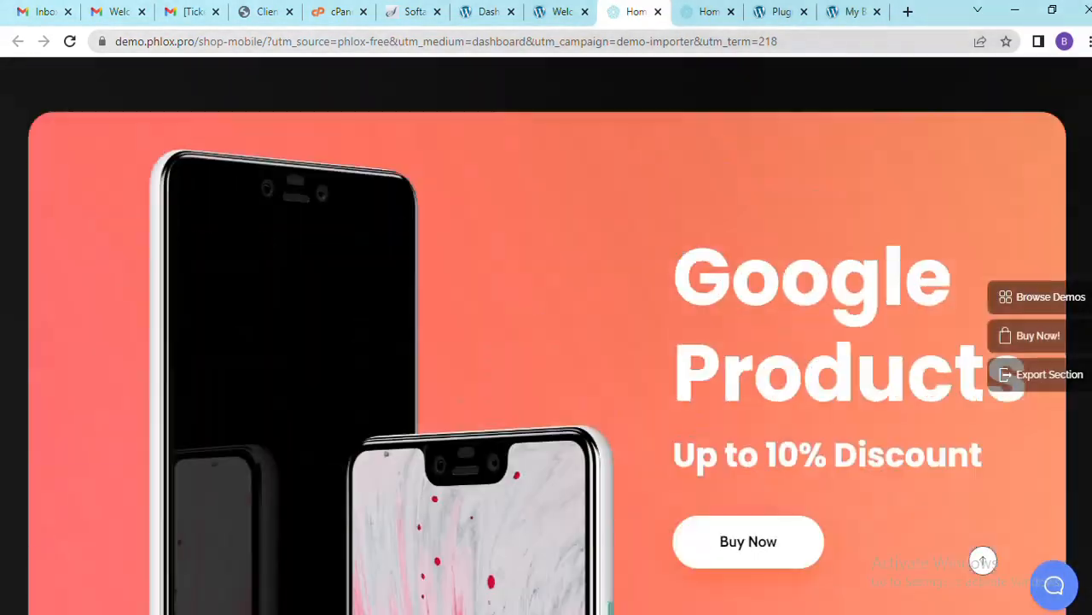
{"action": "scroll", "coordinate": [546, 335], "scroll_direction": "up", "scroll_amount": 15}
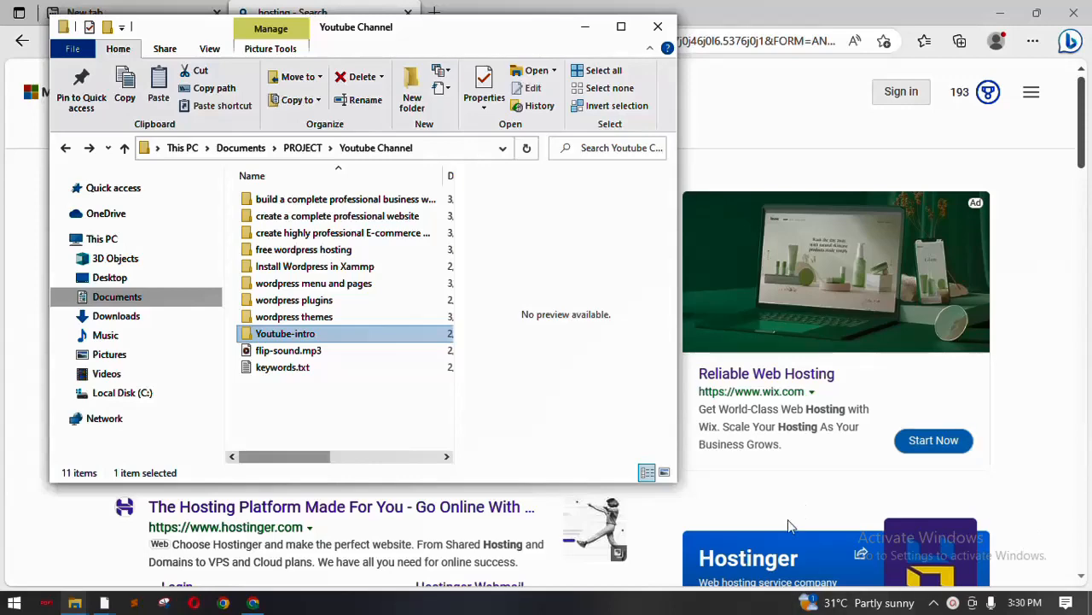
Close File Explorer to reveal the Bing 'hosting' search results
{"action": "left_click", "coordinate": [953, 602]}
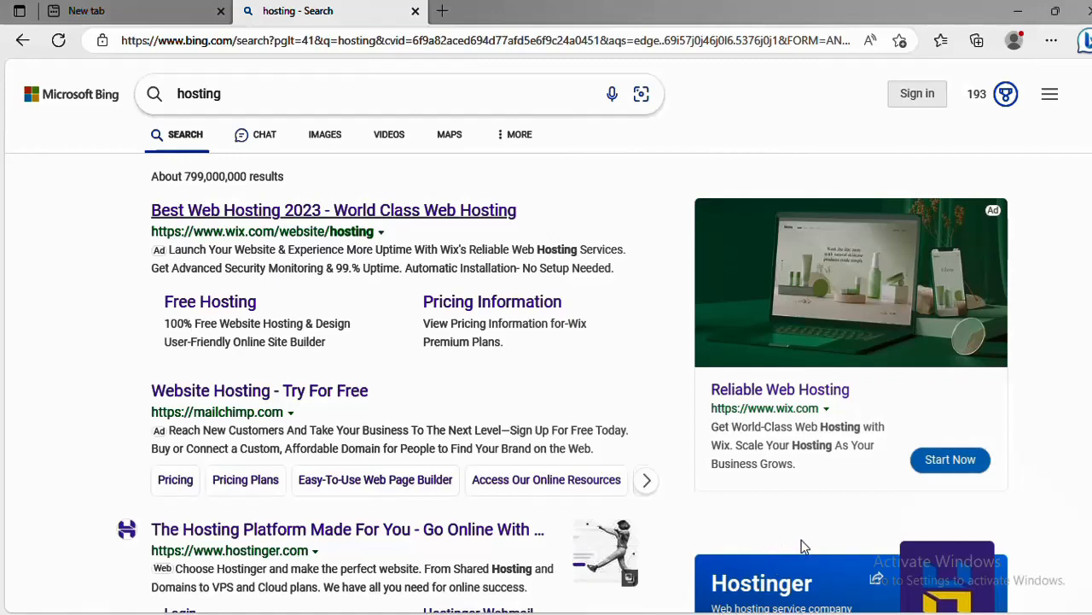
Scroll through the Bing 'hosting' results, including the Hostinger offer
{"action": "scroll", "coordinate": [241, 331], "scroll_direction": "down", "scroll_amount": 2}
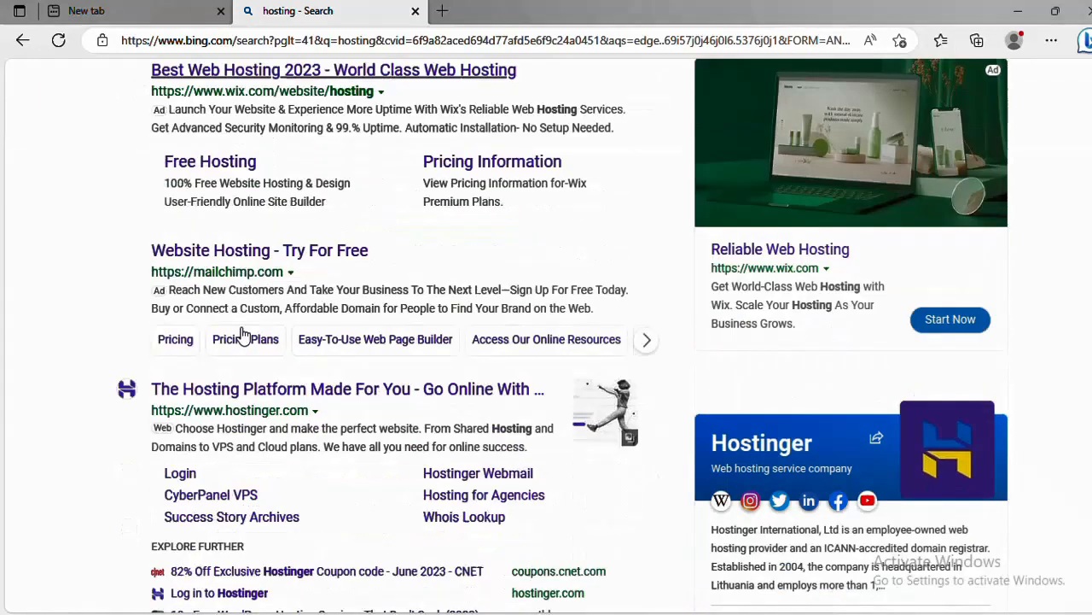
{"action": "scroll", "coordinate": [244, 333], "scroll_direction": "down", "scroll_amount": 1}
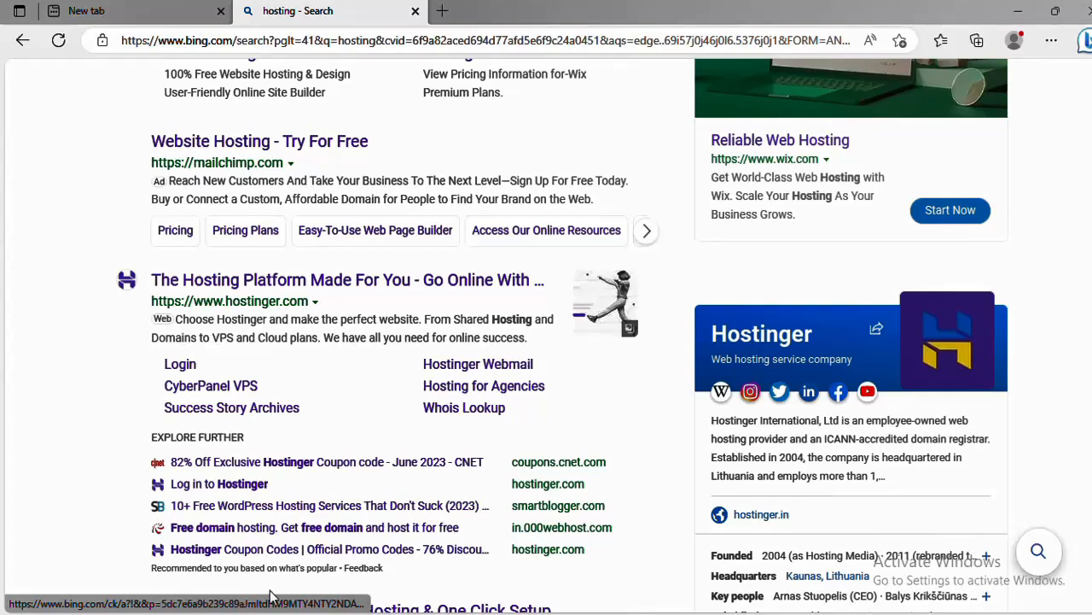
{"action": "scroll", "coordinate": [207, 550], "scroll_direction": "down", "scroll_amount": 1}
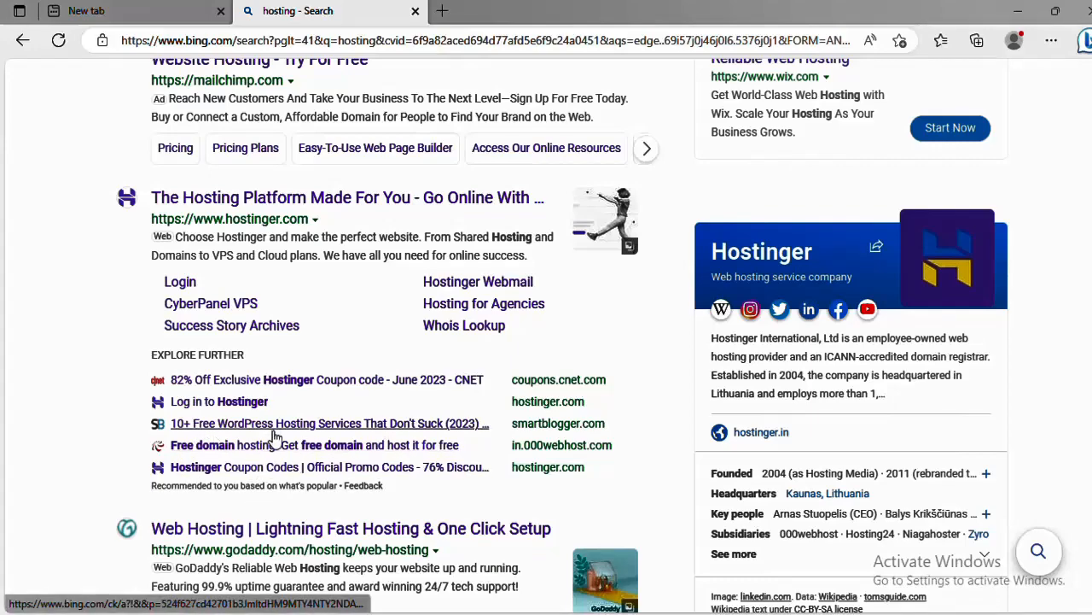
{"action": "scroll", "coordinate": [273, 437], "scroll_direction": "down", "scroll_amount": 2}
{"action": "scroll", "coordinate": [275, 436], "scroll_direction": "up", "scroll_amount": 6}
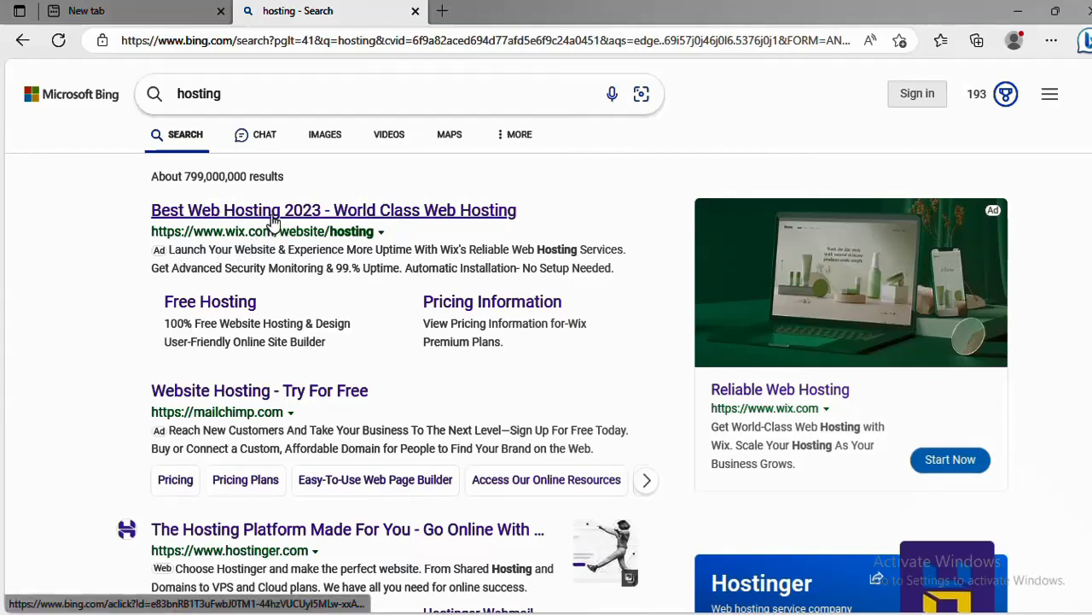
Look over the Wix ad, then start a new browser tab
{"action": "mouse_move", "coordinate": [219, 299]}
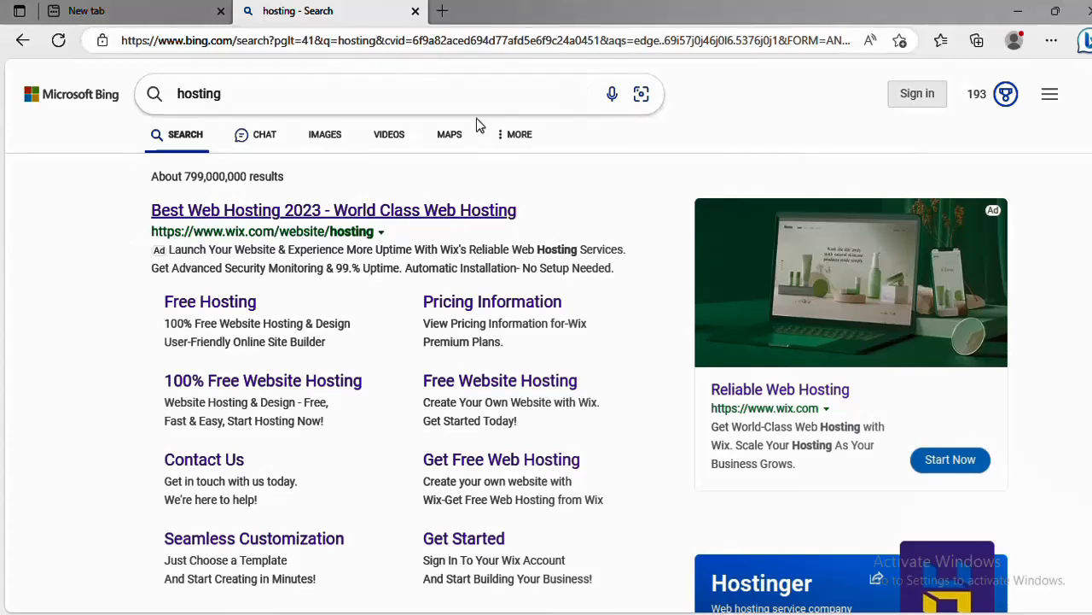
{"action": "left_click", "coordinate": [389, 98]}
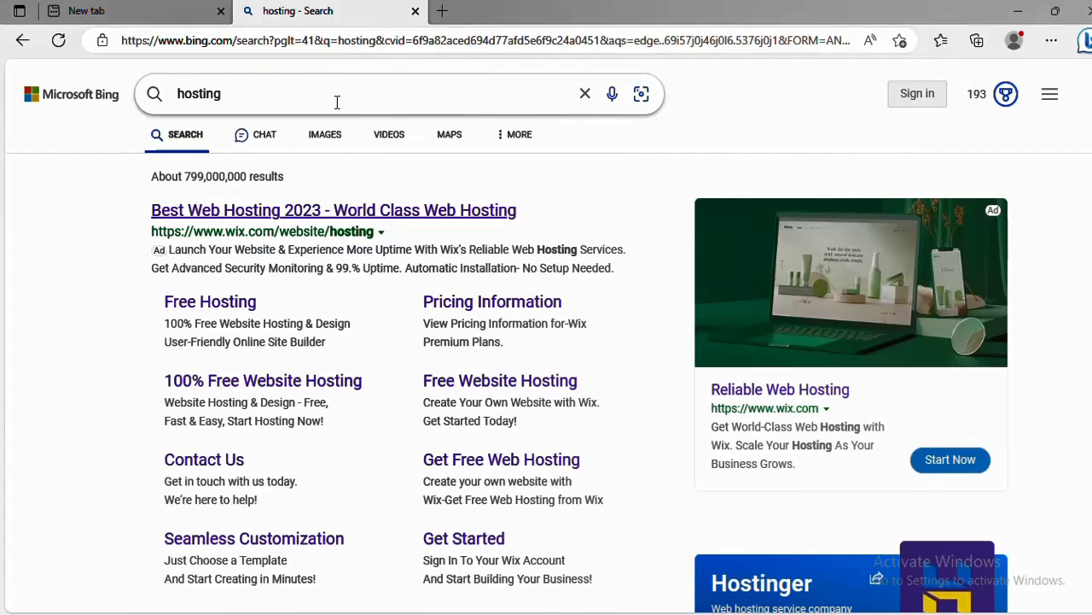
{"action": "left_click", "coordinate": [442, 12]}
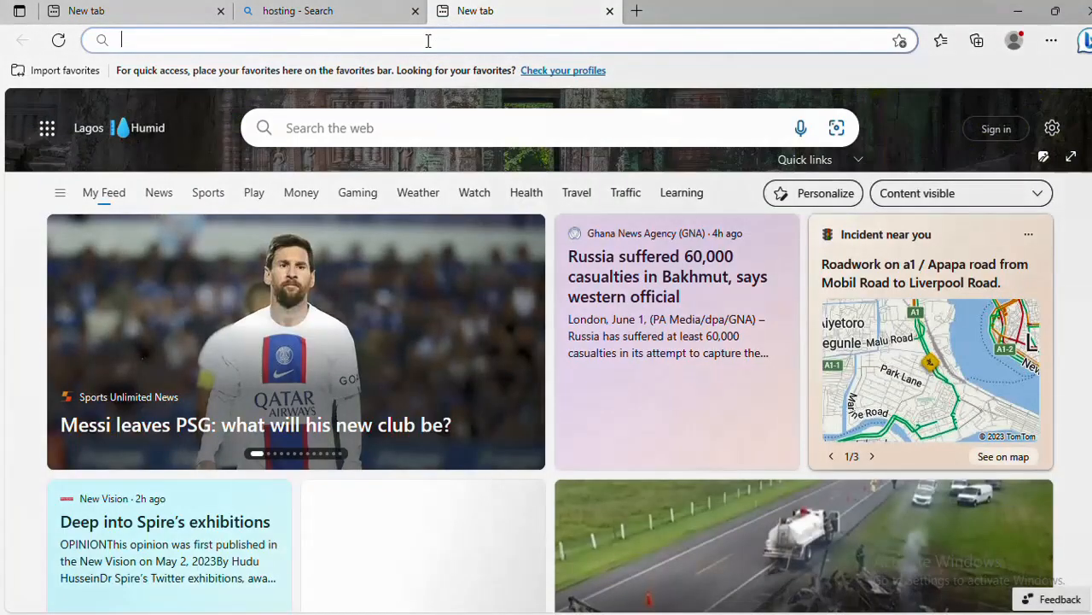
Load gkraintechworld.online/qserver in the new tab
{"action": "left_click", "coordinate": [429, 40]}
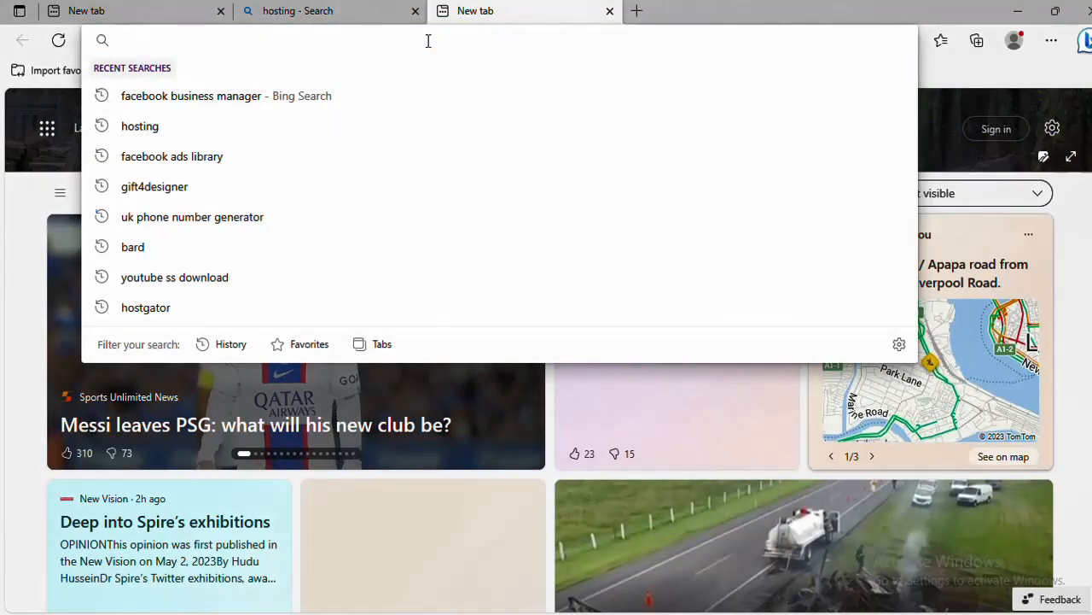
{"action": "type", "text": "gkt"}
{"action": "key", "text": "BackSpace"}
{"action": "type", "text": "r"}
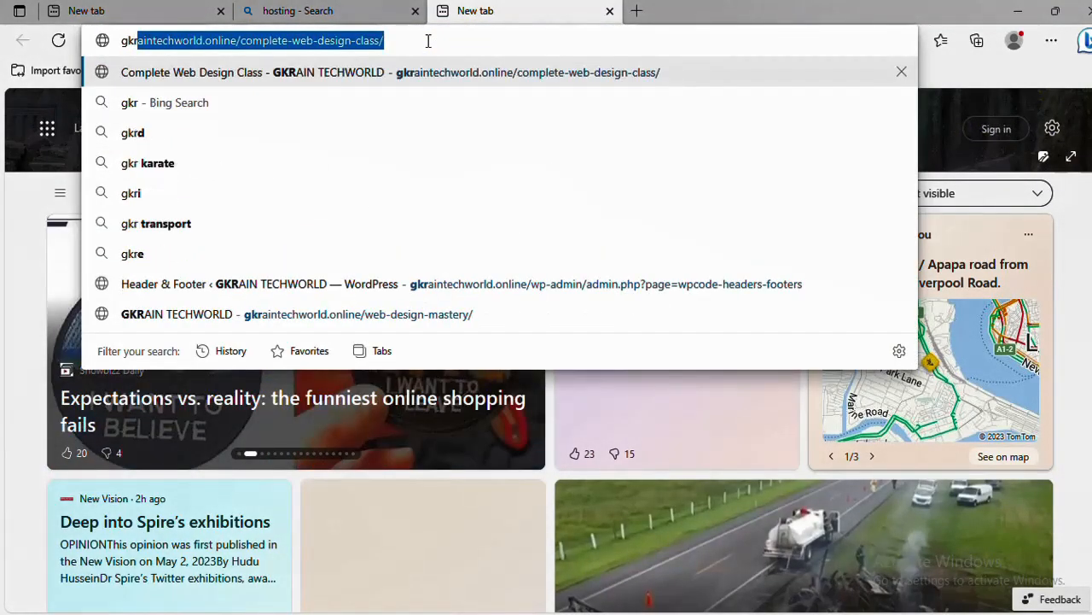
{"action": "key", "text": "Right"}
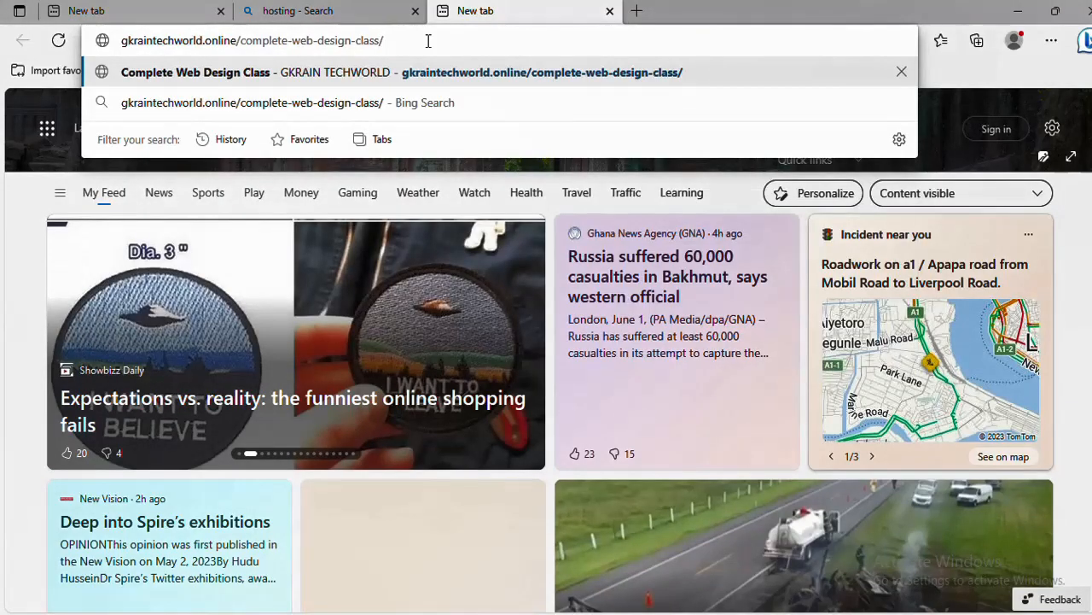
{"action": "key", "text": "BackSpace"}
{"action": "key", "text": "BackSpace"}
{"action": "key", "text": "BackSpace"}
{"action": "key", "text": "BackSpace"}
{"action": "key", "text": "BackSpace"}
{"action": "key", "text": "BackSpace"}
{"action": "key", "text": "BackSpace"}
{"action": "key", "text": "BackSpace"}
{"action": "key", "text": "BackSpace"}
{"action": "key", "text": "BackSpace"}
{"action": "key", "text": "BackSpace"}
{"action": "key", "text": "BackSpace"}
{"action": "key", "text": "BackSpace"}
{"action": "key", "text": "BackSpace"}
{"action": "key", "text": "BackSpace"}
{"action": "key", "text": "BackSpace"}
{"action": "key", "text": "BackSpace"}
{"action": "key", "text": "BackSpace"}
{"action": "key", "text": "BackSpace"}
{"action": "key", "text": "BackSpace"}
{"action": "key", "text": "BackSpace"}
{"action": "key", "text": "BackSpace"}
{"action": "key", "text": "BackSpace"}
{"action": "key", "text": "BackSpace"}
{"action": "key", "text": "BackSpace"}
{"action": "key", "text": "BackSpace"}
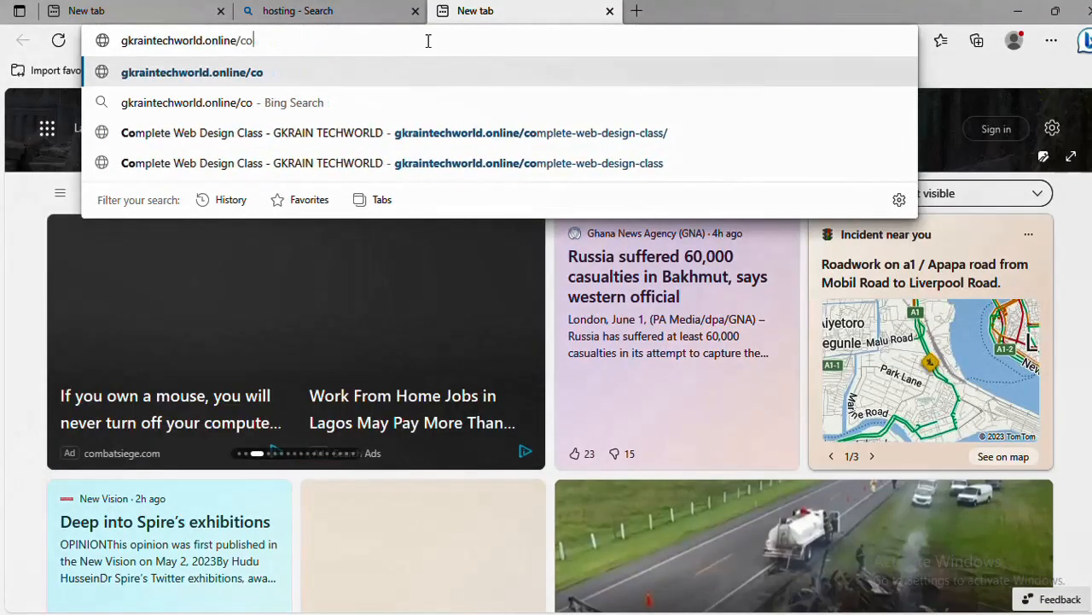
{"action": "type", "text": "q"}
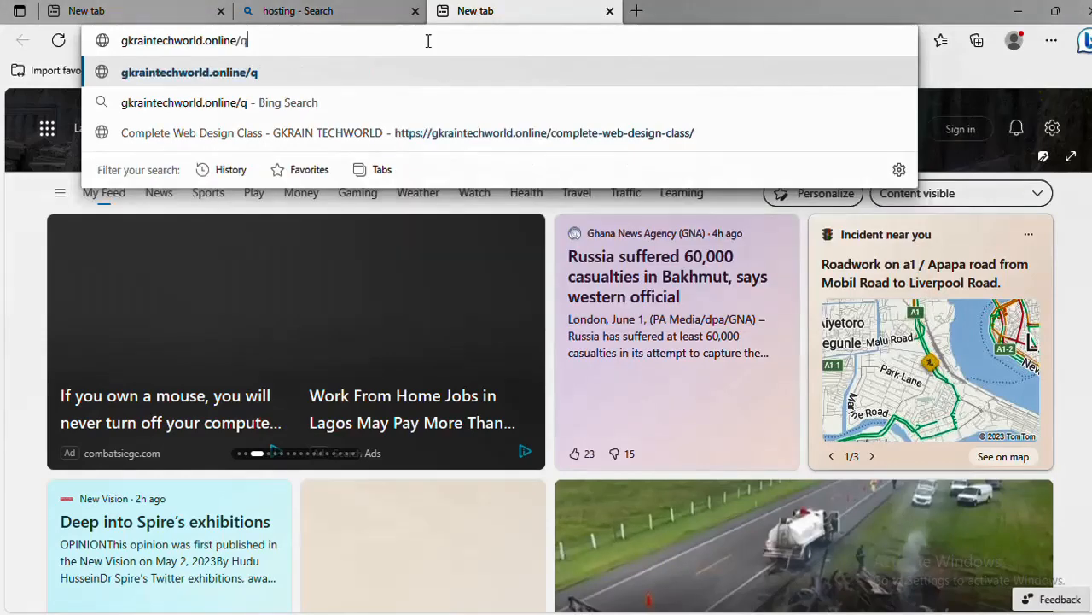
{"action": "type", "text": "serve"}
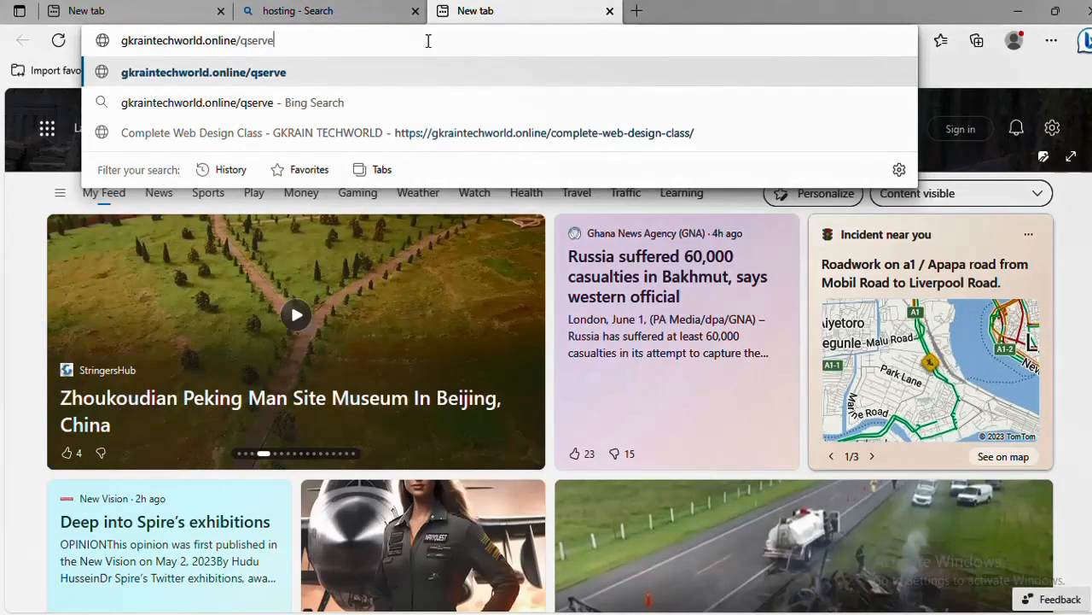
{"action": "type", "text": "r"}
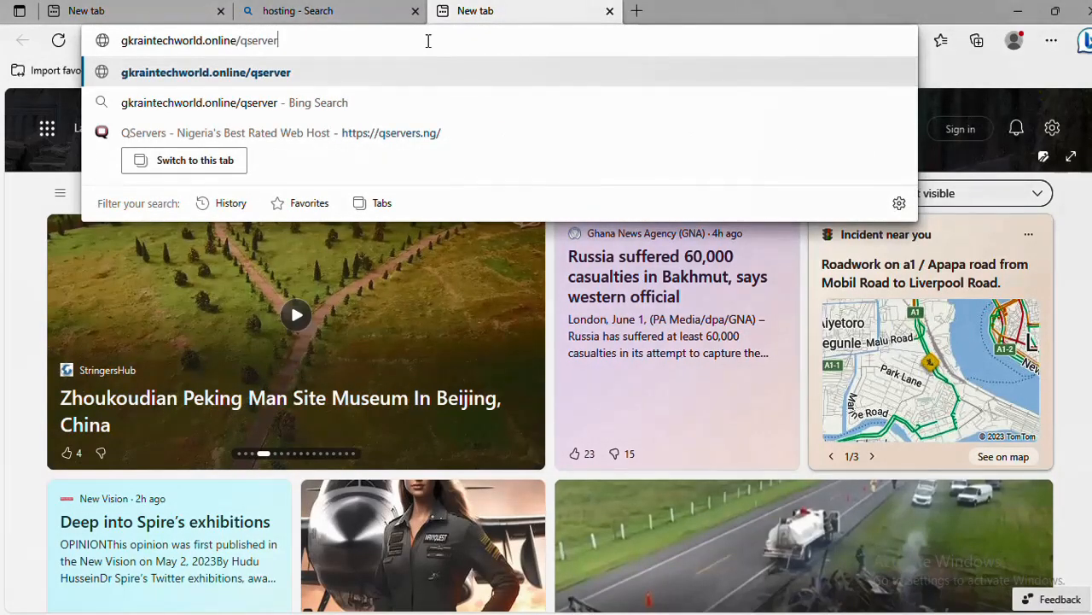
{"action": "key", "text": "Return"}
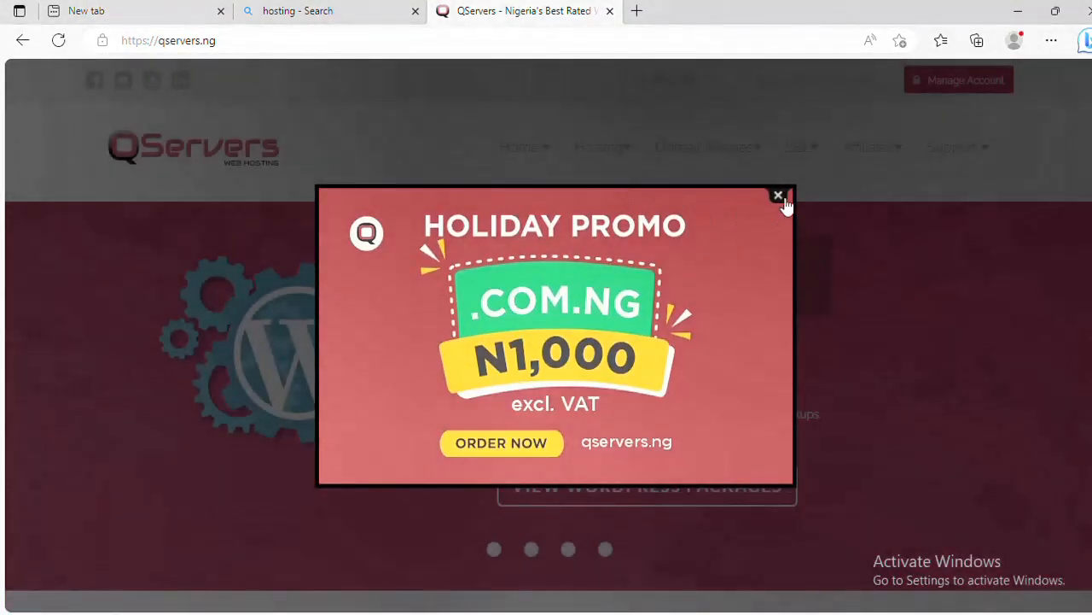
Dismiss the Holiday Promo popup and reveal the Hosting menu's Website, WordPress and Cloud VPS options
{"action": "left_click", "coordinate": [779, 198]}
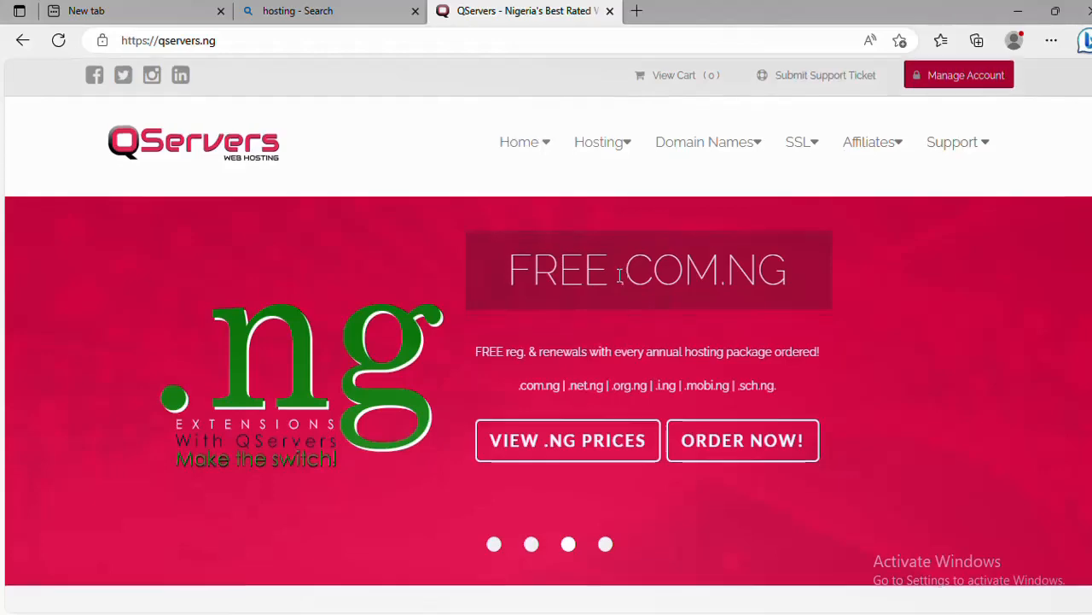
{"action": "scroll", "coordinate": [618, 276], "scroll_direction": "down", "scroll_amount": 3}
{"action": "scroll", "coordinate": [618, 274], "scroll_direction": "down", "scroll_amount": 3}
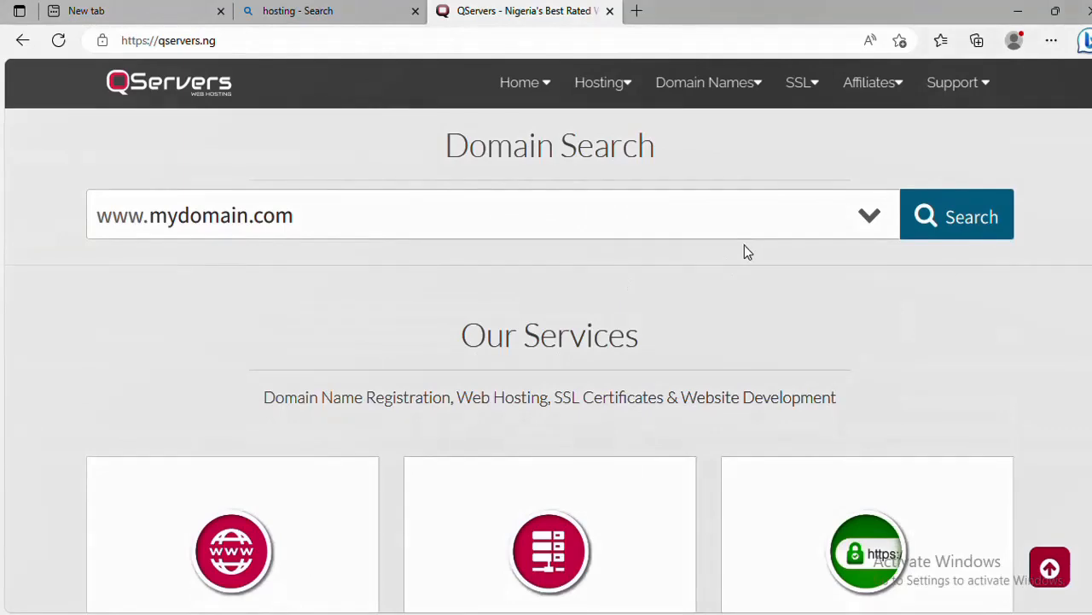
{"action": "scroll", "coordinate": [744, 248], "scroll_direction": "up", "scroll_amount": 1}
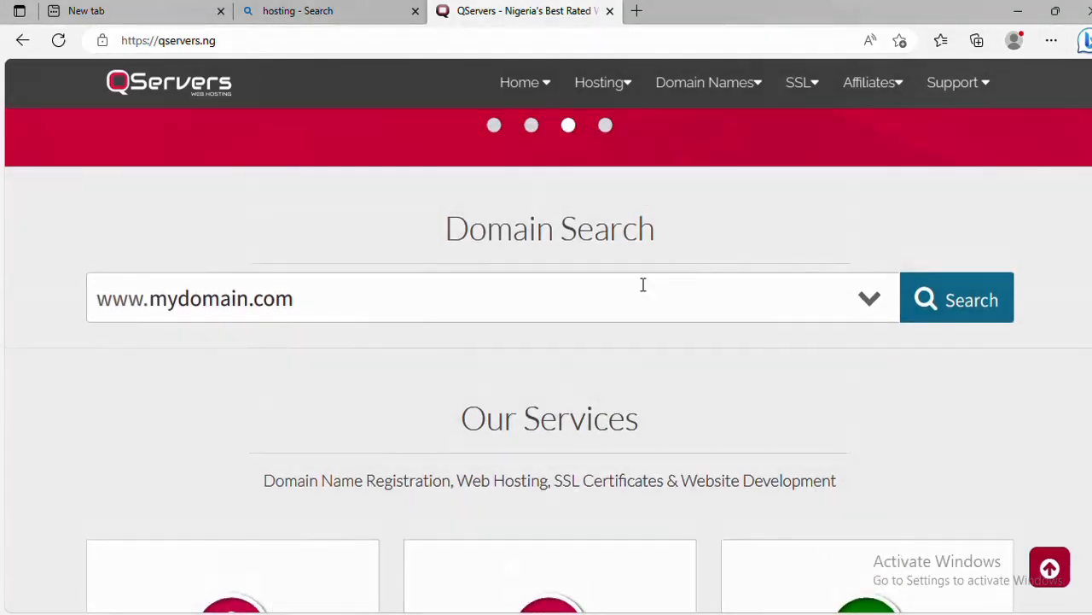
{"action": "scroll", "coordinate": [674, 231], "scroll_direction": "up", "scroll_amount": 4}
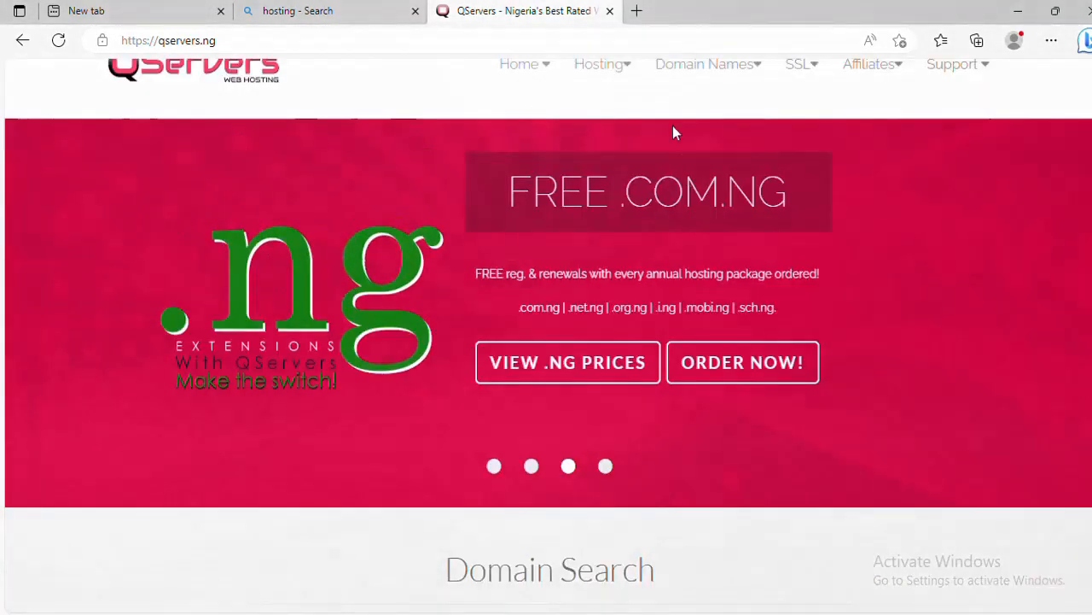
{"action": "mouse_move", "coordinate": [622, 71]}
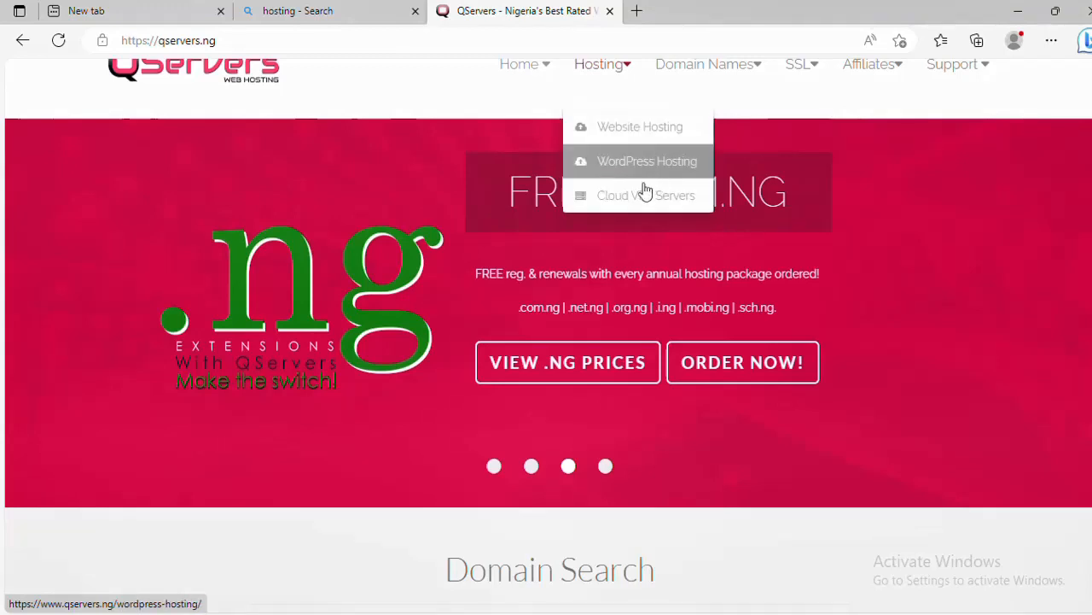
Open the Website Hosting plans page and scroll through its pricing table
{"action": "left_click", "coordinate": [655, 132]}
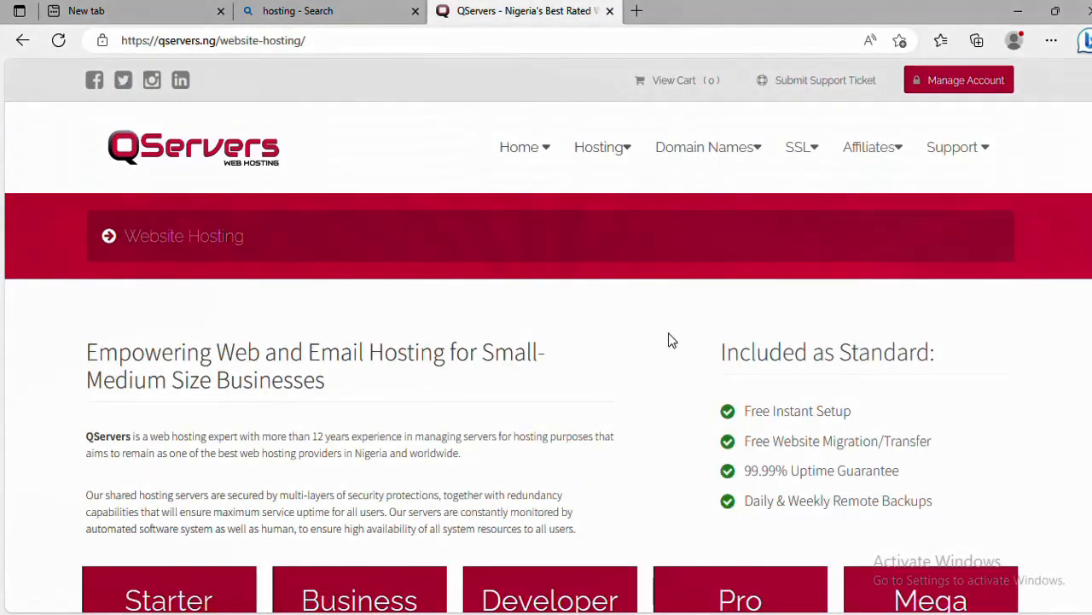
{"action": "scroll", "coordinate": [670, 340], "scroll_direction": "down", "scroll_amount": 3}
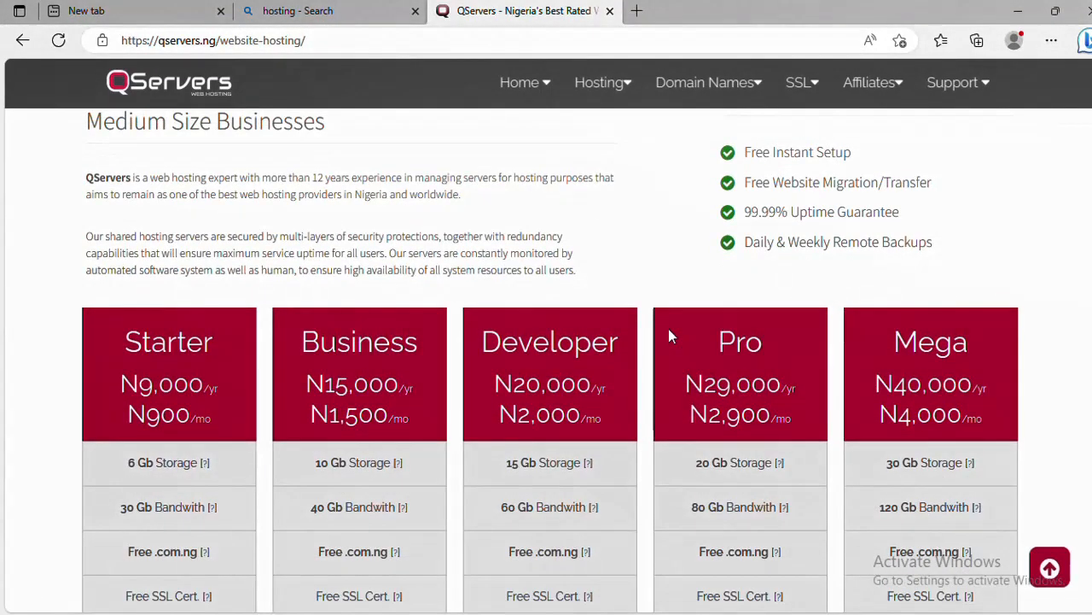
{"action": "scroll", "coordinate": [669, 331], "scroll_direction": "down", "scroll_amount": 2}
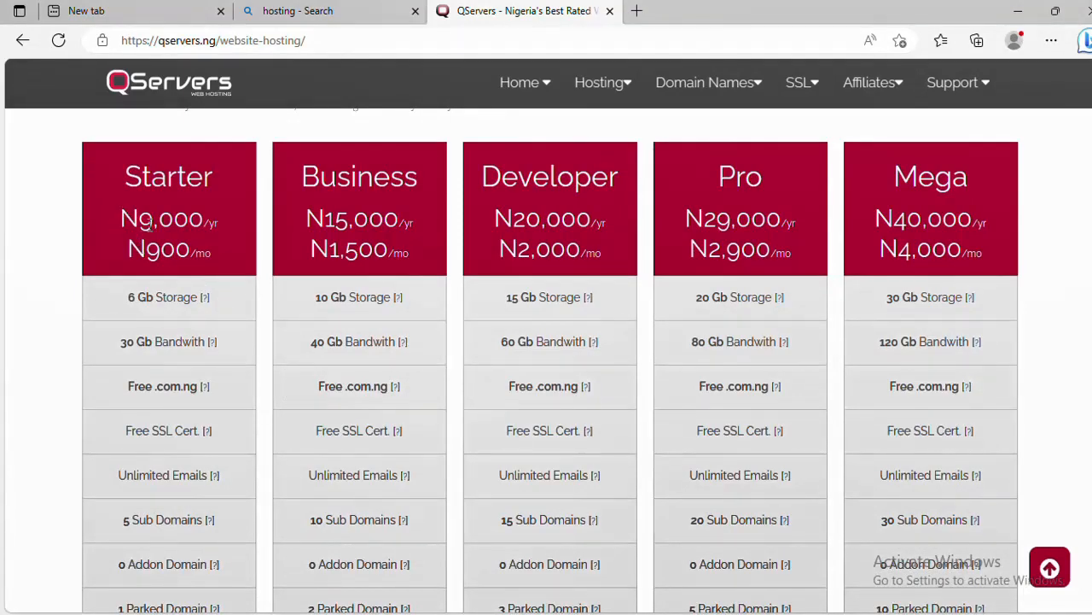
{"action": "scroll", "coordinate": [150, 224], "scroll_direction": "down", "scroll_amount": 1}
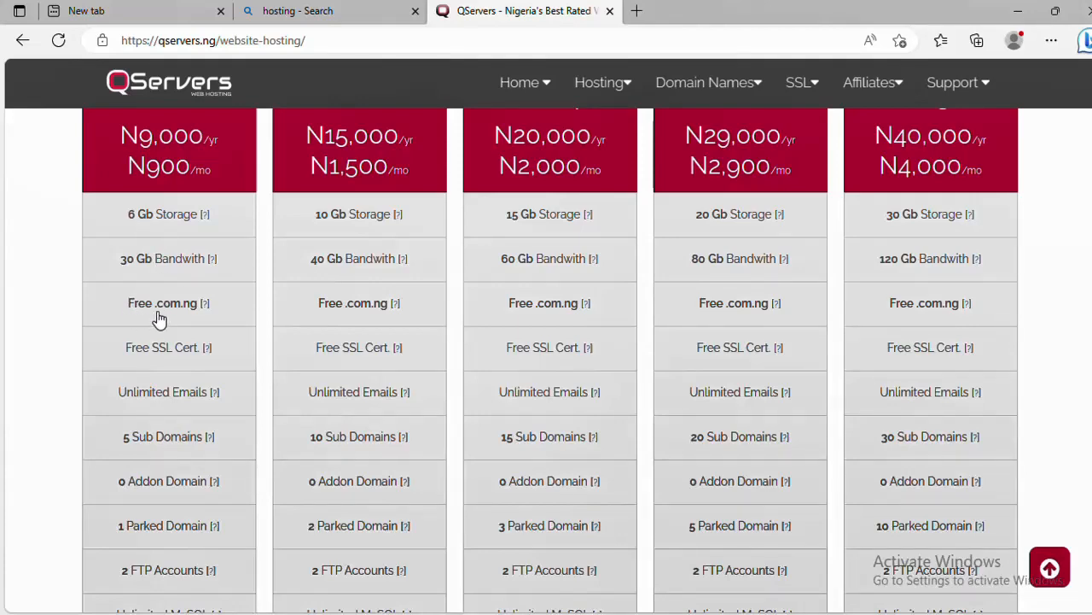
{"action": "scroll", "coordinate": [158, 317], "scroll_direction": "down", "scroll_amount": 2}
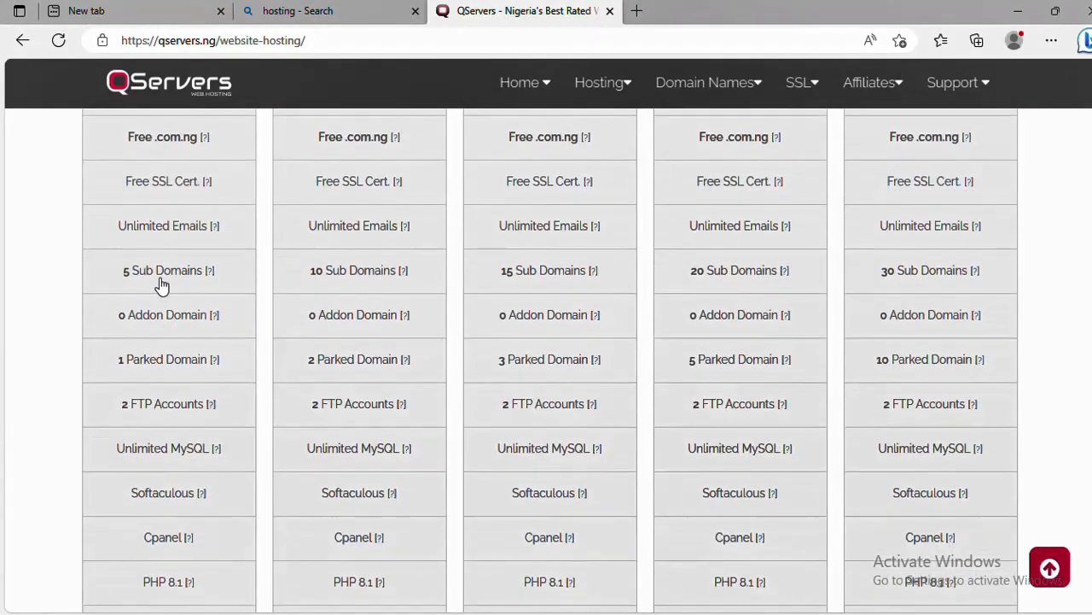
{"action": "scroll", "coordinate": [164, 290], "scroll_direction": "up", "scroll_amount": 2}
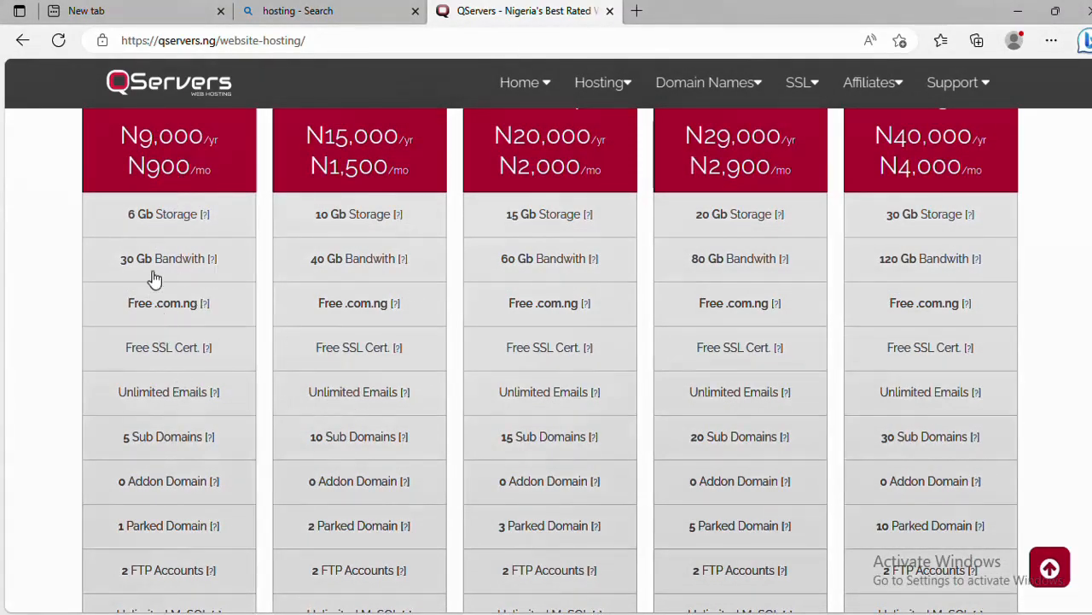
{"action": "scroll", "coordinate": [197, 193], "scroll_direction": "up", "scroll_amount": 2}
Compare the five plans' features and order the Starter plan
{"action": "scroll", "coordinate": [196, 192], "scroll_direction": "down", "scroll_amount": 8}
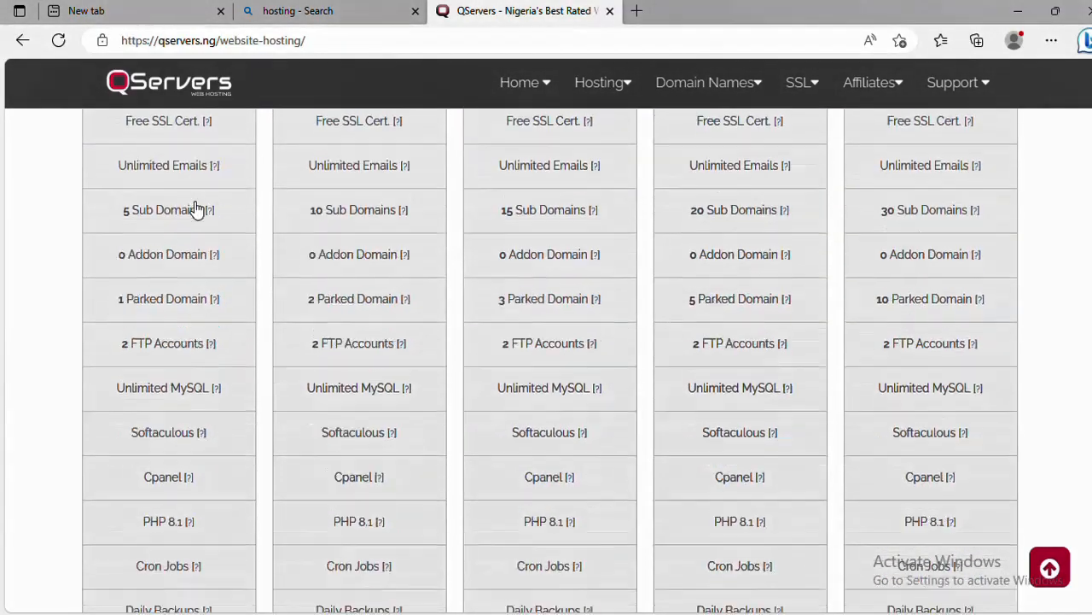
{"action": "scroll", "coordinate": [195, 201], "scroll_direction": "up", "scroll_amount": 8}
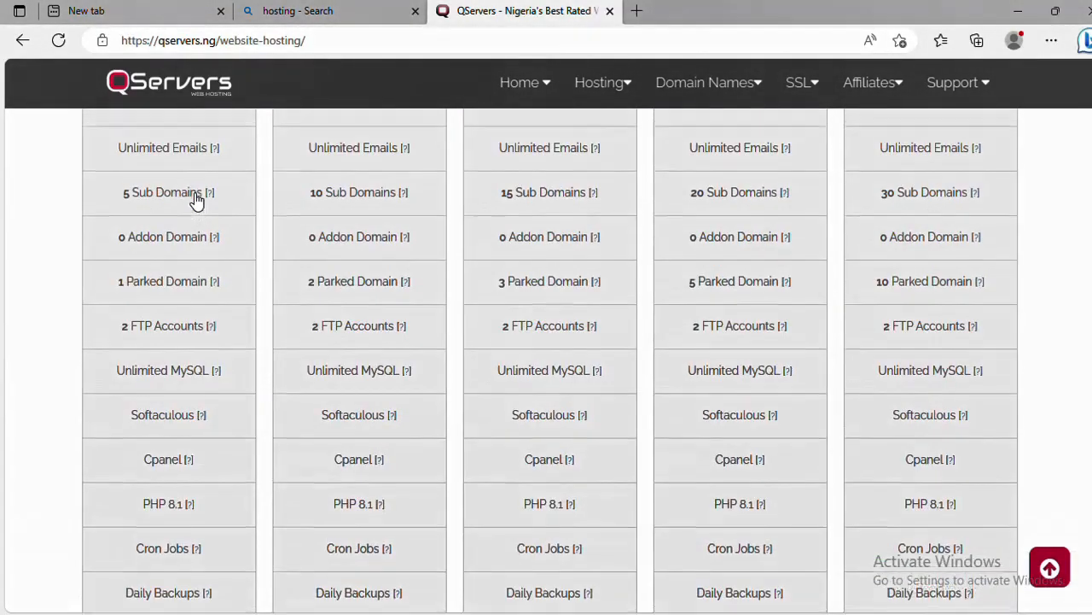
{"action": "scroll", "coordinate": [196, 201], "scroll_direction": "up", "scroll_amount": 4}
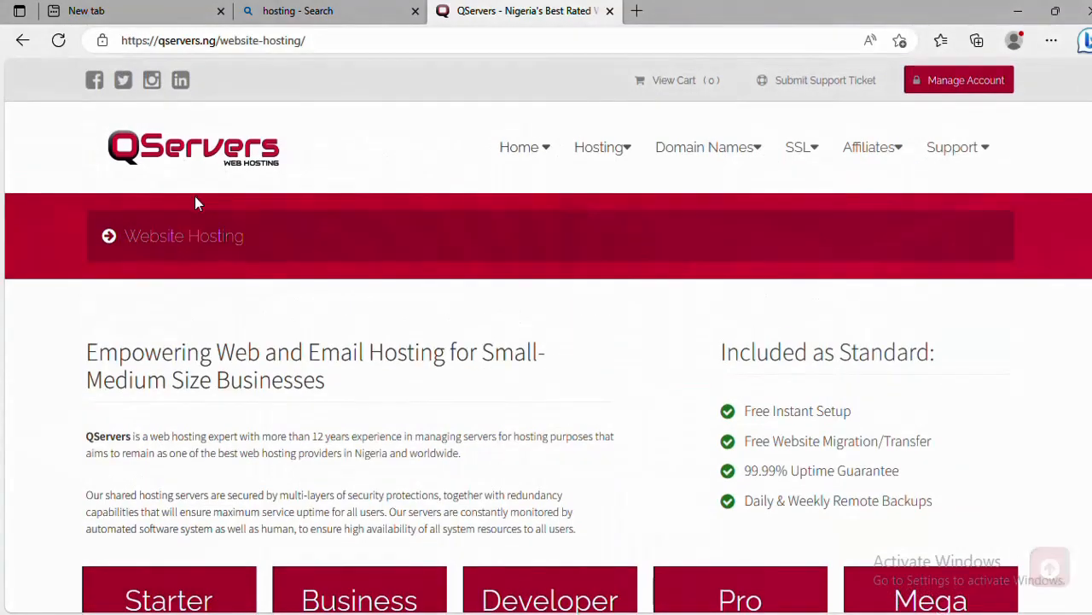
{"action": "scroll", "coordinate": [196, 196], "scroll_direction": "down", "scroll_amount": 10}
{"action": "scroll", "coordinate": [195, 207], "scroll_direction": "down", "scroll_amount": 3}
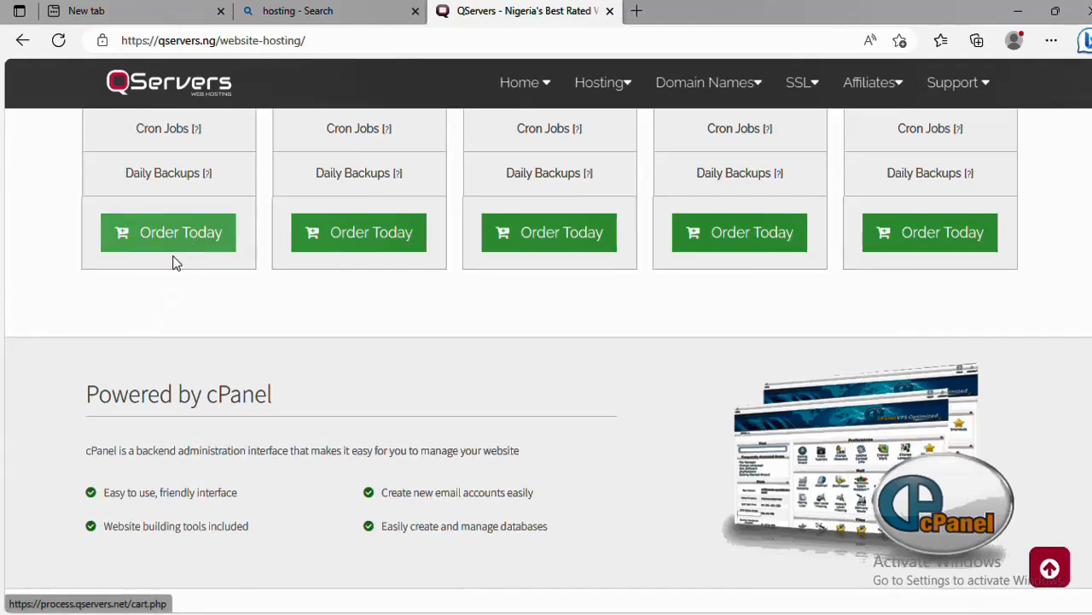
{"action": "scroll", "coordinate": [197, 291], "scroll_direction": "up", "scroll_amount": 1}
{"action": "scroll", "coordinate": [197, 292], "scroll_direction": "down", "scroll_amount": 1}
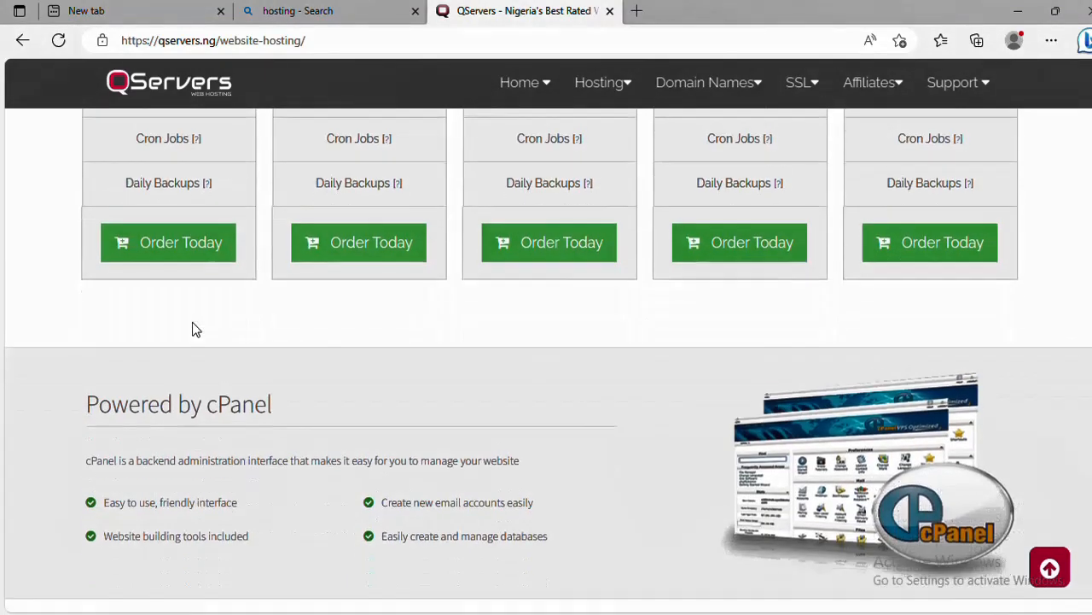
{"action": "left_click", "coordinate": [190, 237]}
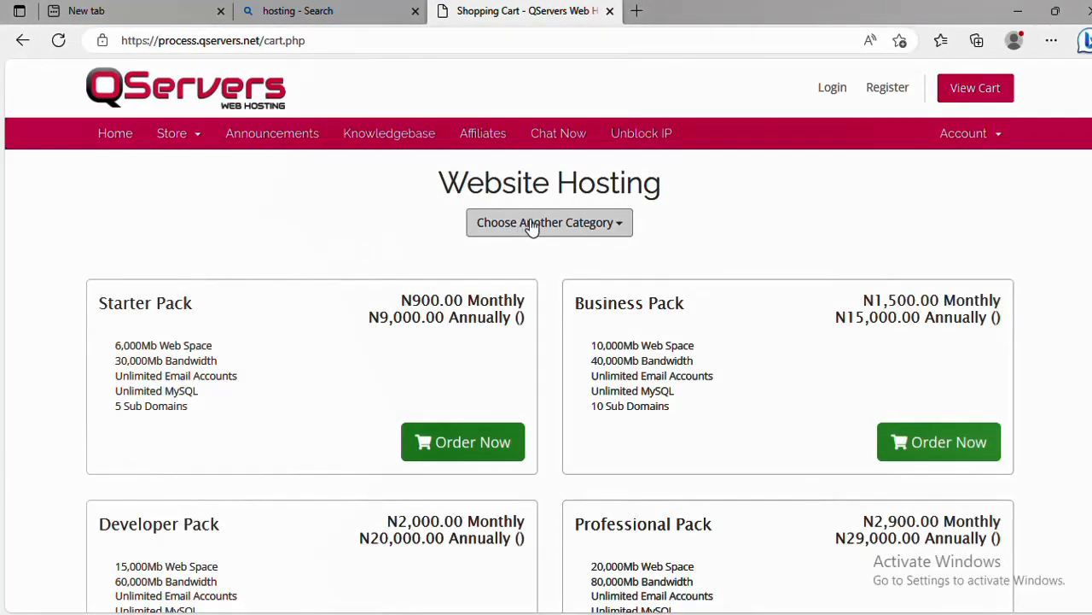
Scroll the cart to view the Starter, Business, Developer and Professional Pack prices
{"action": "scroll", "coordinate": [545, 265], "scroll_direction": "down", "scroll_amount": 1}
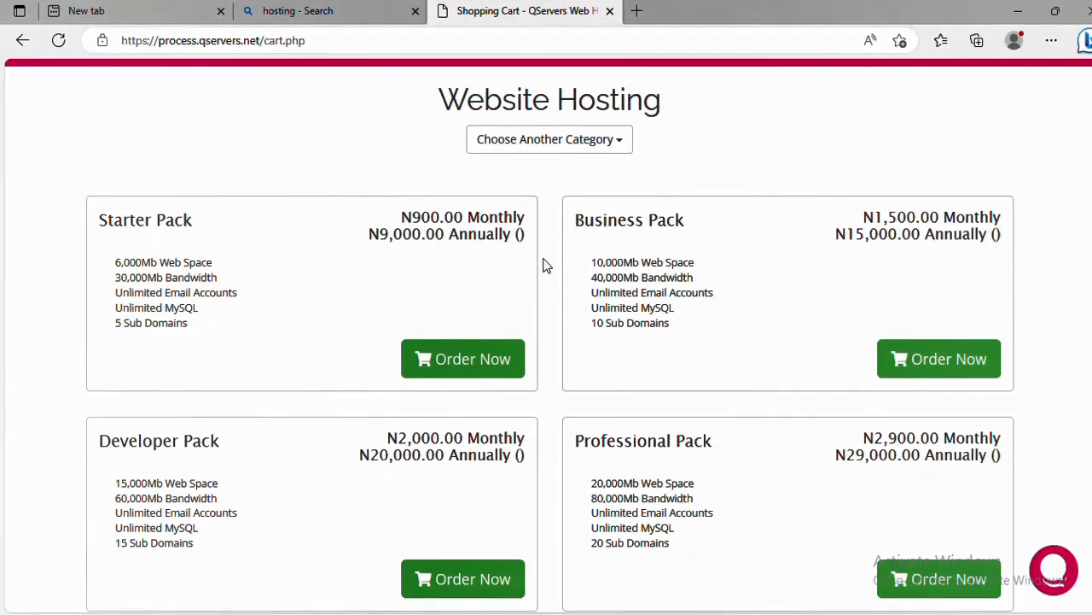
{"action": "scroll", "coordinate": [531, 271], "scroll_direction": "down", "scroll_amount": 1}
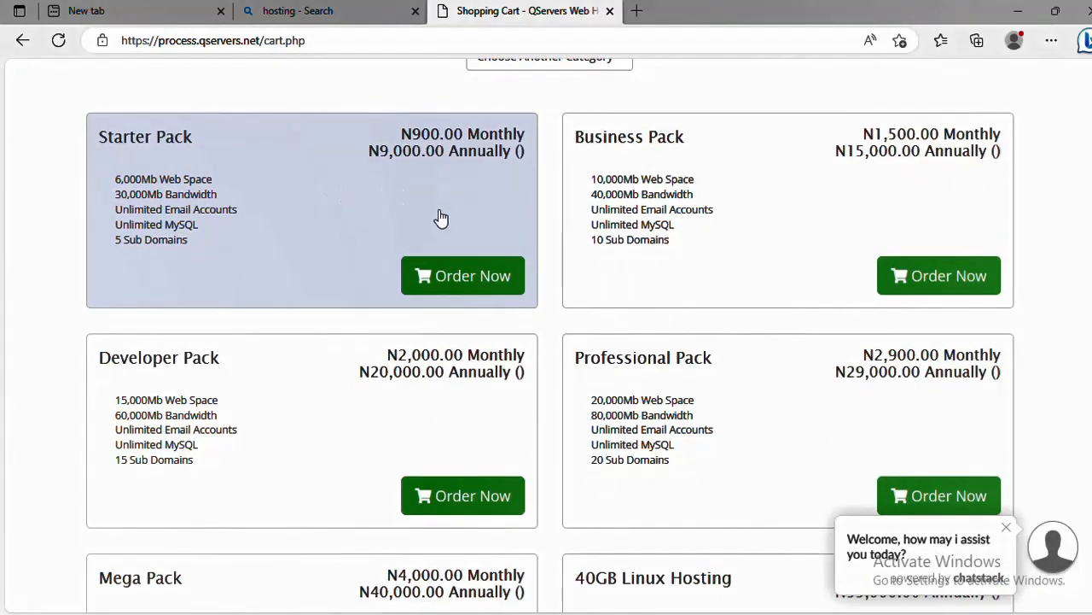
Order the Starter Pack and enter gkraintechworld as the new domain name
{"action": "left_click", "coordinate": [457, 277]}
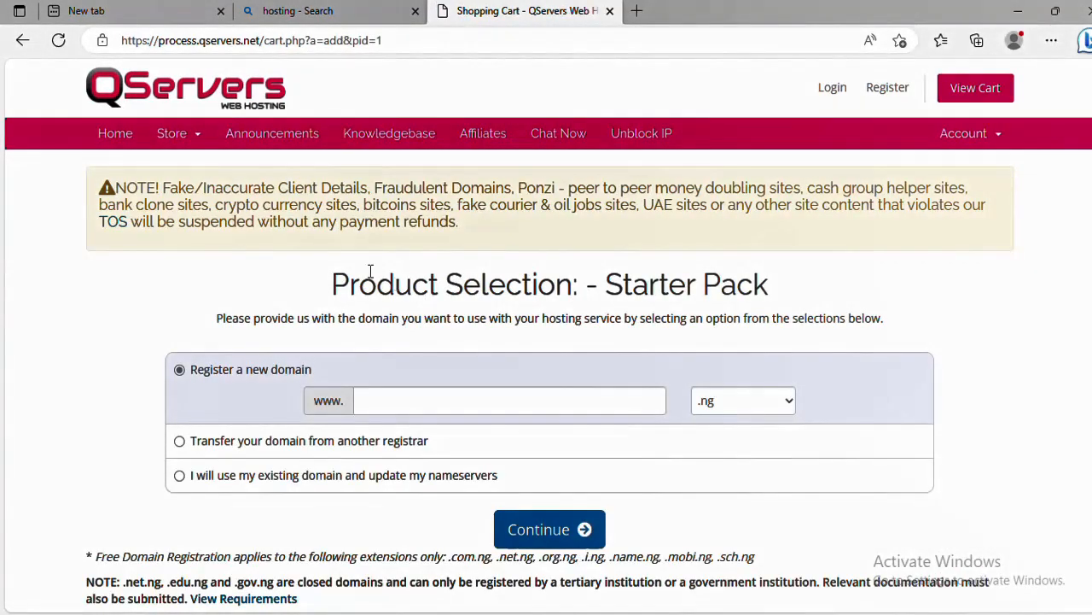
{"action": "scroll", "coordinate": [335, 213], "scroll_direction": "down", "scroll_amount": 3}
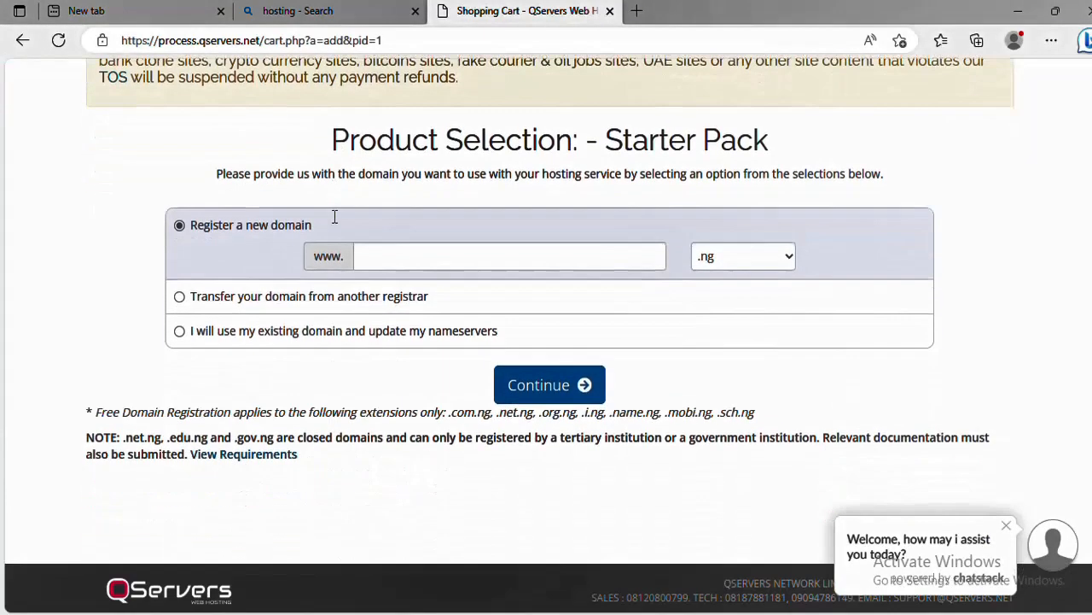
{"action": "left_click", "coordinate": [560, 252]}
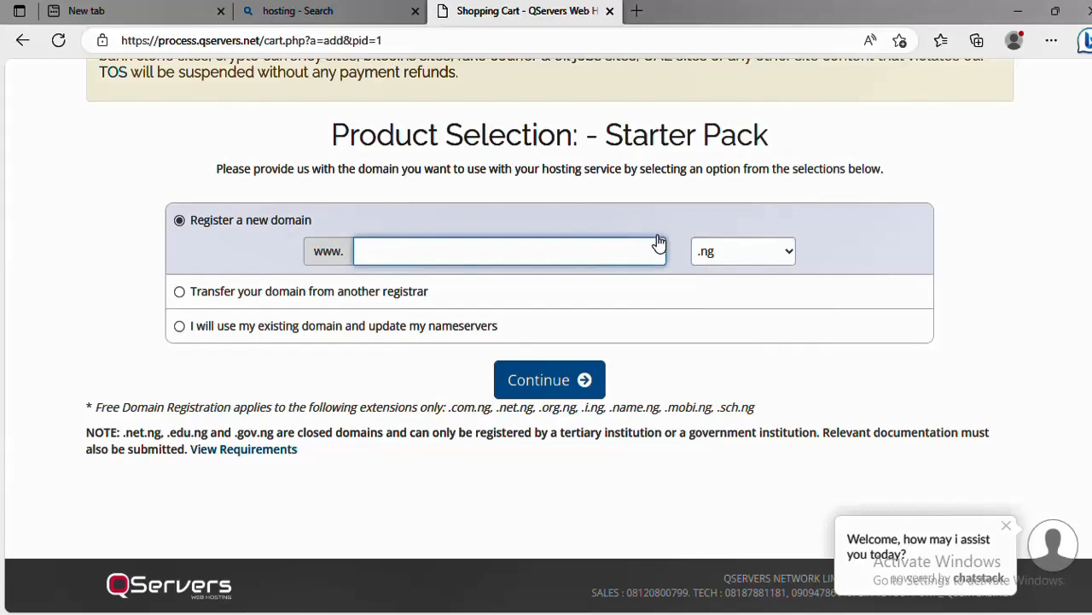
{"action": "type", "text": "kraintechworld"}
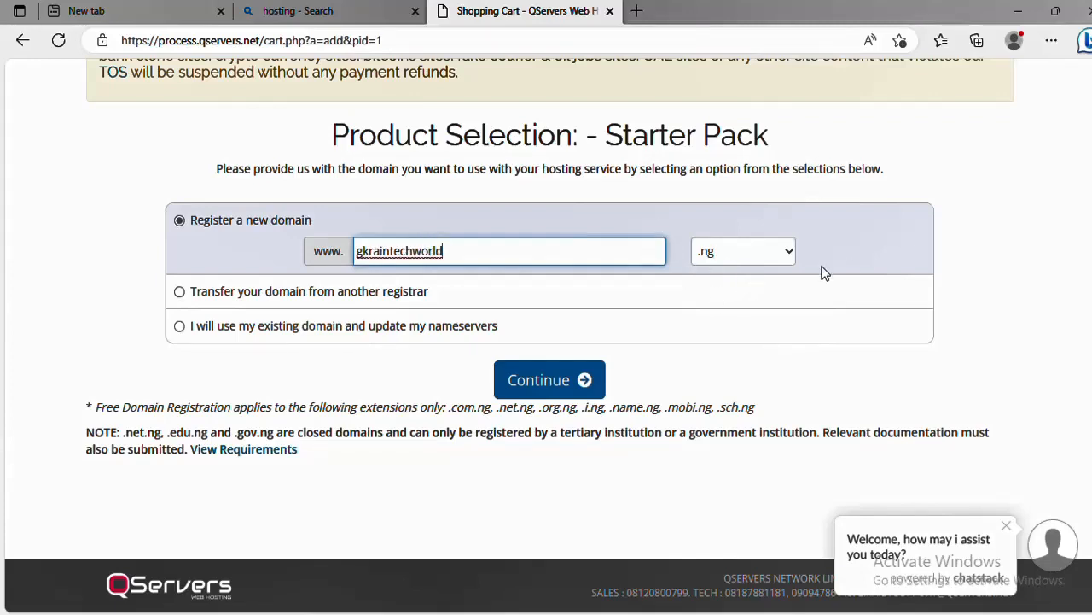
{"action": "left_click", "coordinate": [974, 243]}
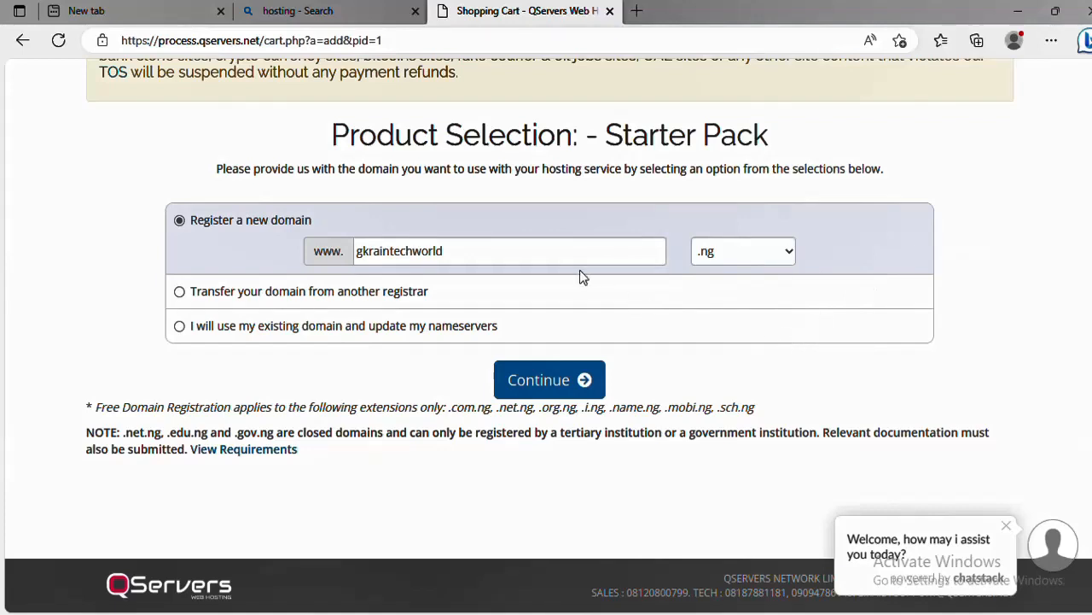
Choose .com.ng as the domain extension
{"action": "left_click", "coordinate": [762, 252]}
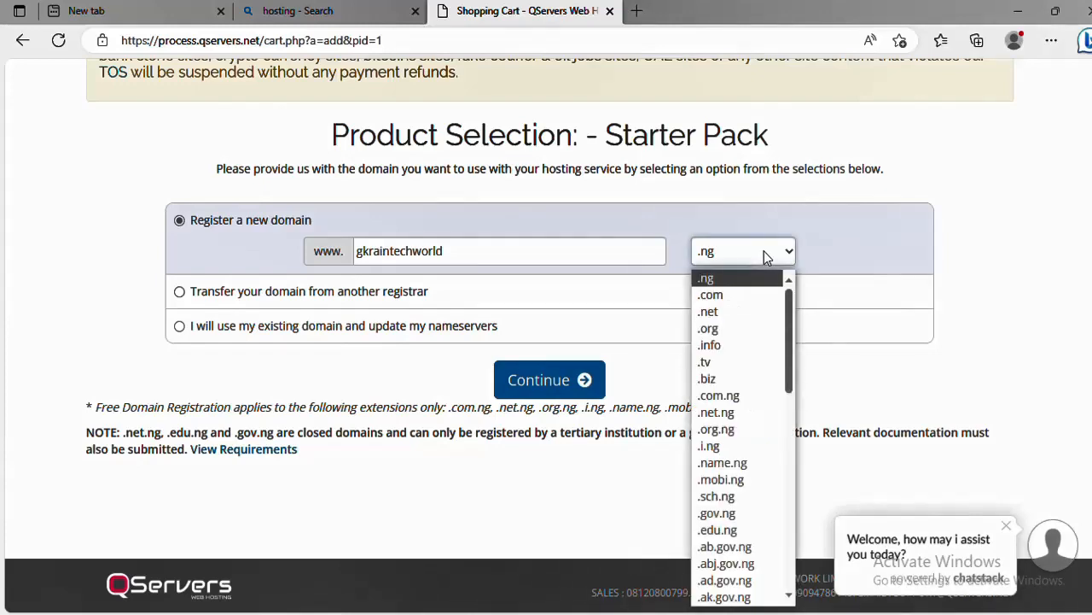
{"action": "left_click", "coordinate": [764, 251]}
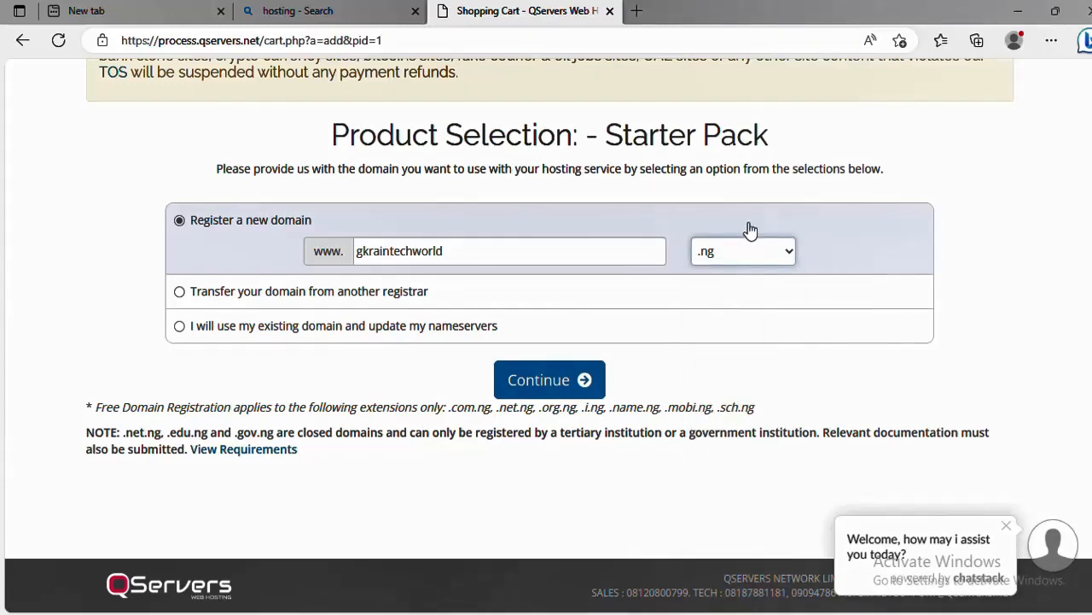
{"action": "left_click", "coordinate": [743, 253]}
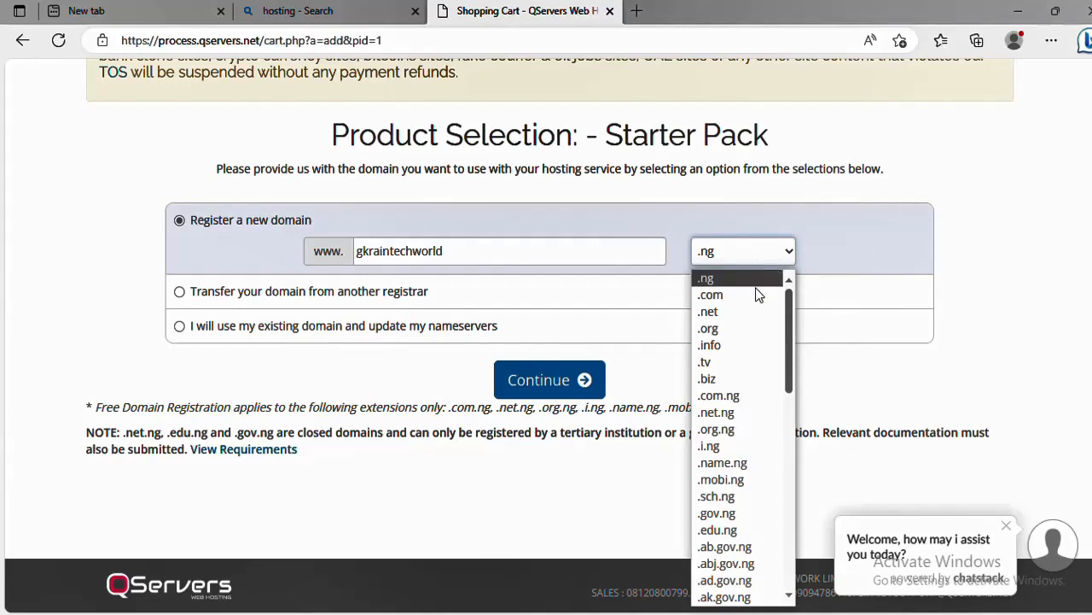
{"action": "left_click", "coordinate": [755, 396]}
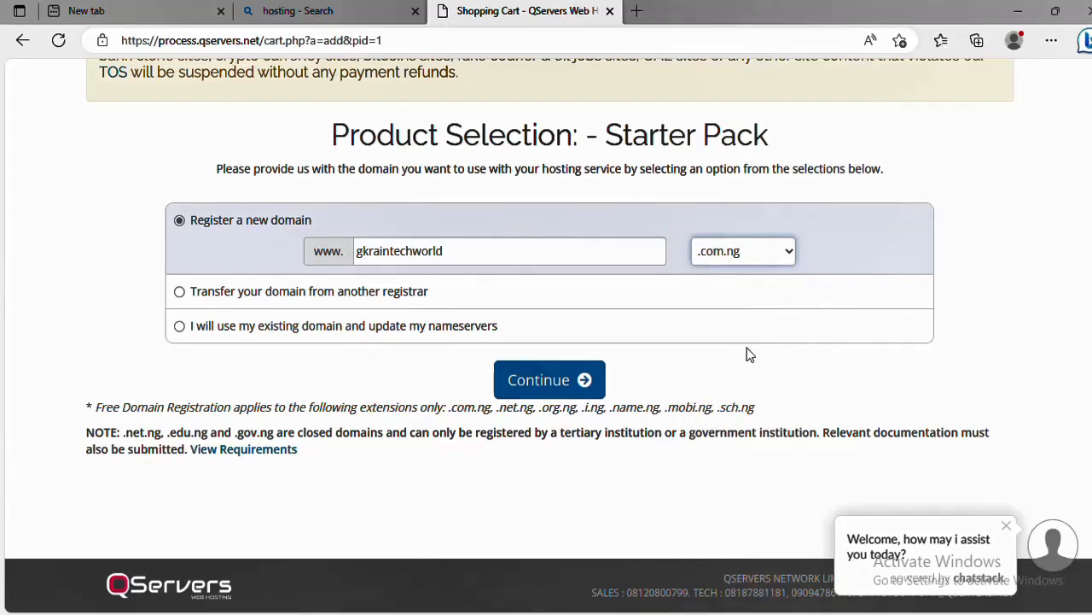
{"action": "left_click", "coordinate": [770, 256]}
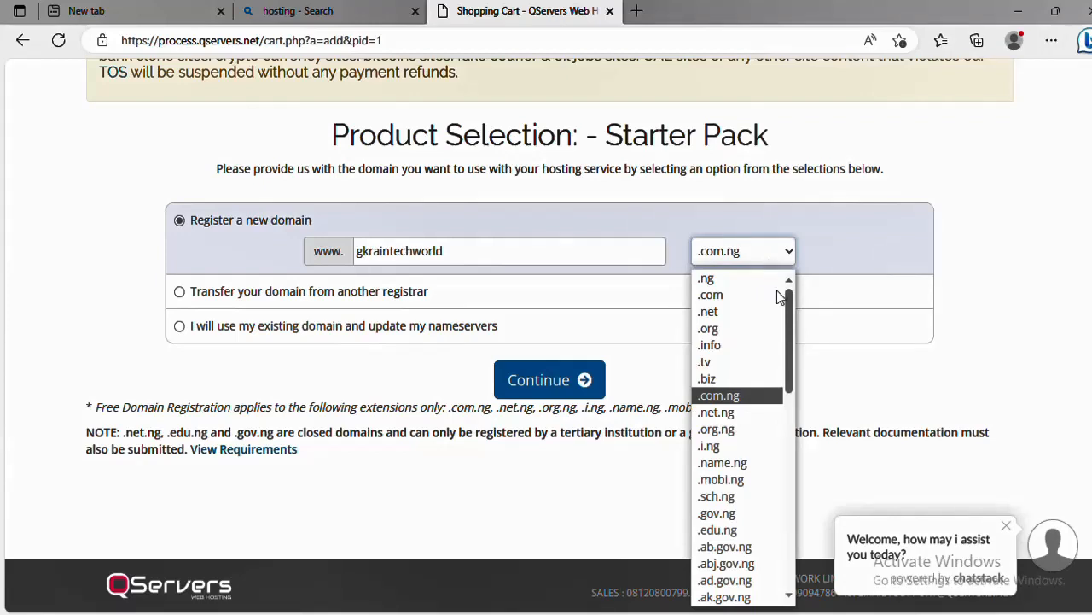
{"action": "left_click", "coordinate": [762, 401]}
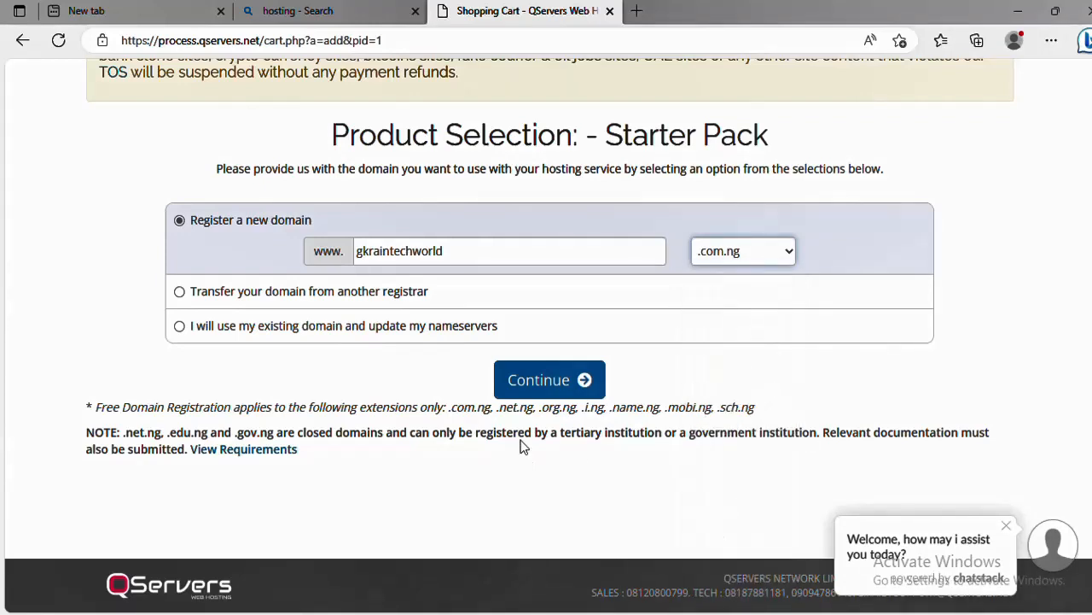
Check that gkraintechworld.com.ng is available
{"action": "left_click", "coordinate": [552, 384]}
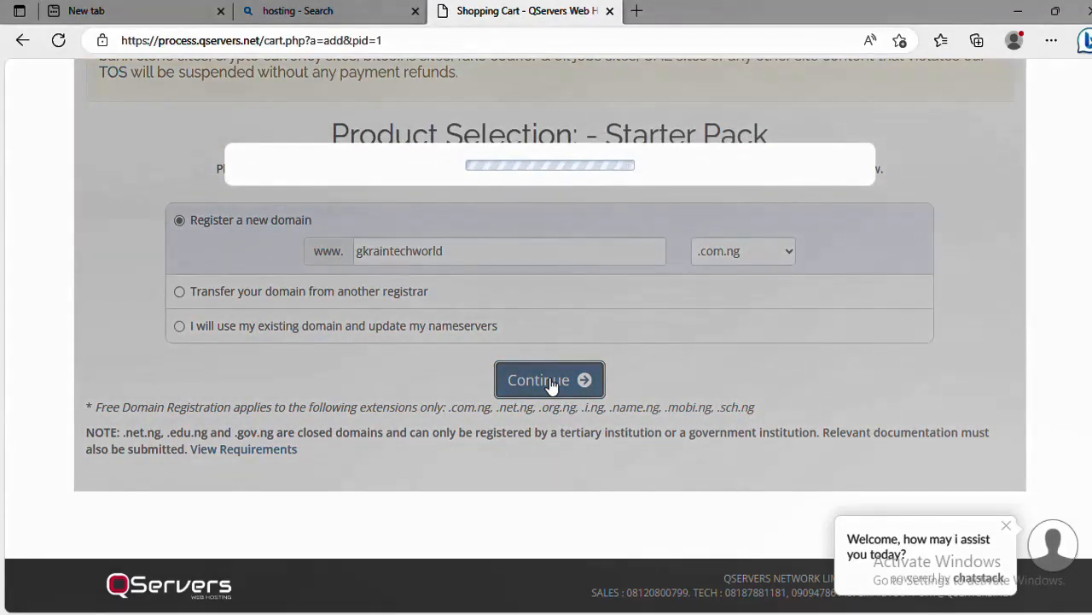
{"action": "scroll", "coordinate": [529, 358], "scroll_direction": "up", "scroll_amount": 1}
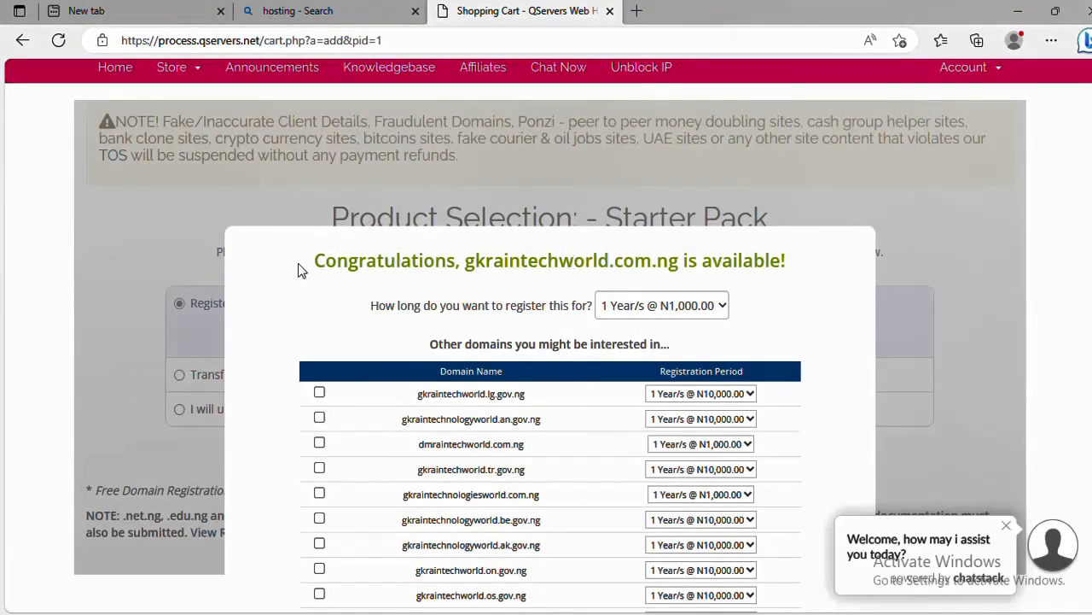
{"action": "left_click_drag", "start_coordinate": [306, 267], "coordinate": [798, 261]}
{"action": "left_click", "coordinate": [403, 332]}
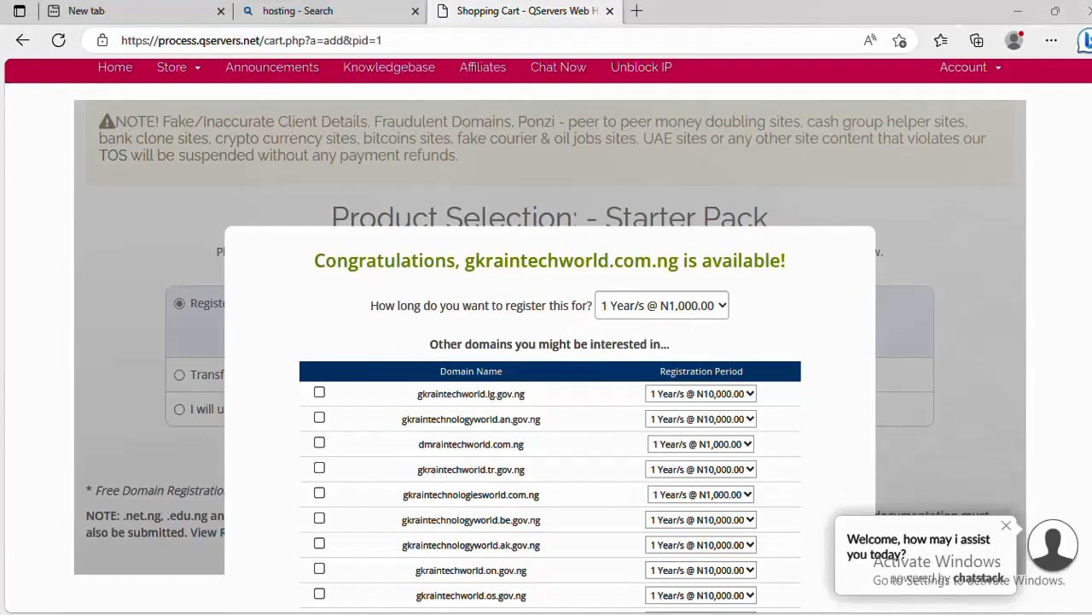
Keep 1 Year at N1,000.00 and continue without any suggested extra domains
{"action": "left_click", "coordinate": [689, 308]}
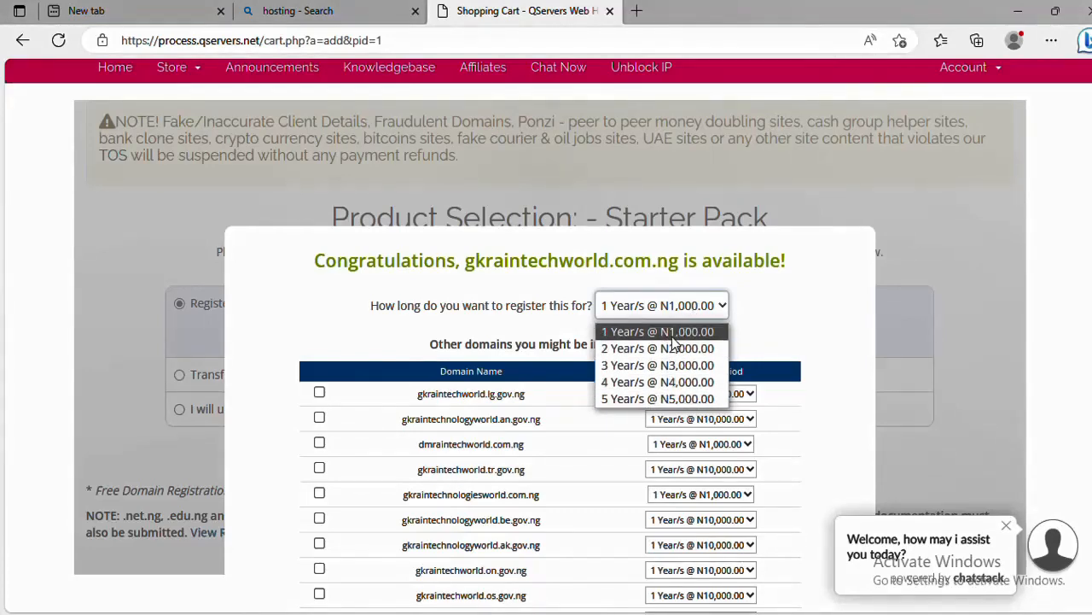
{"action": "left_click", "coordinate": [674, 332]}
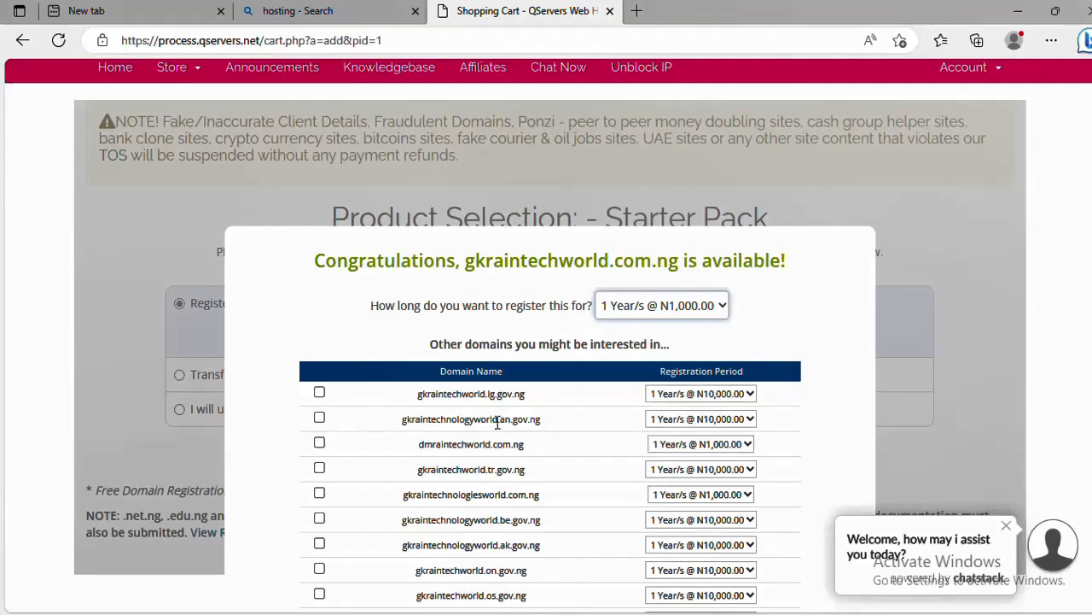
{"action": "scroll", "coordinate": [498, 424], "scroll_direction": "down", "scroll_amount": 2}
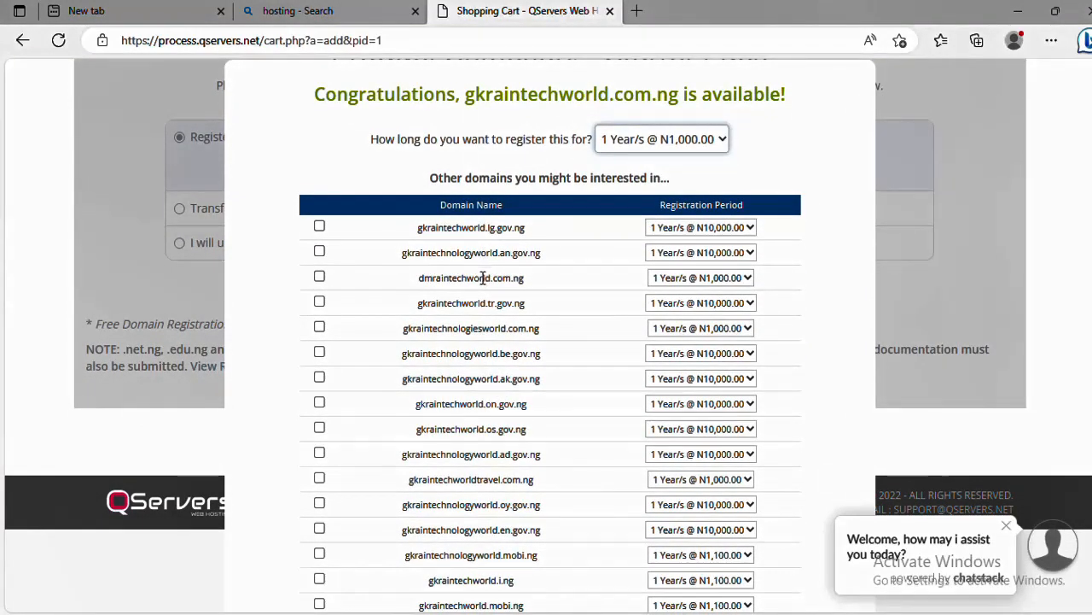
{"action": "scroll", "coordinate": [483, 277], "scroll_direction": "up", "scroll_amount": 1}
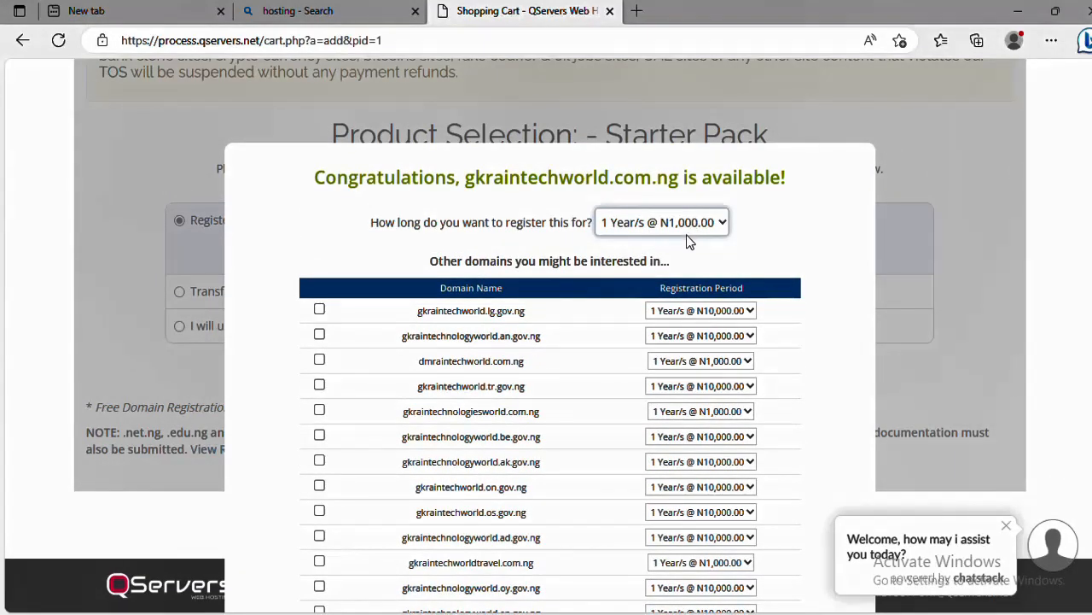
{"action": "scroll", "coordinate": [686, 234], "scroll_direction": "down", "scroll_amount": 10}
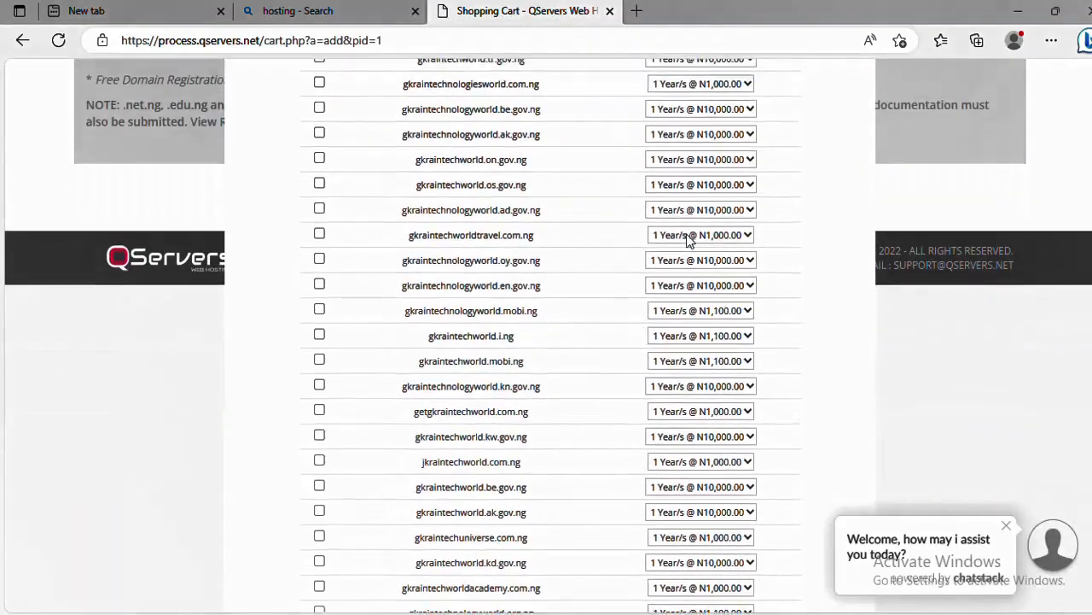
{"action": "scroll", "coordinate": [685, 234], "scroll_direction": "down", "scroll_amount": 10}
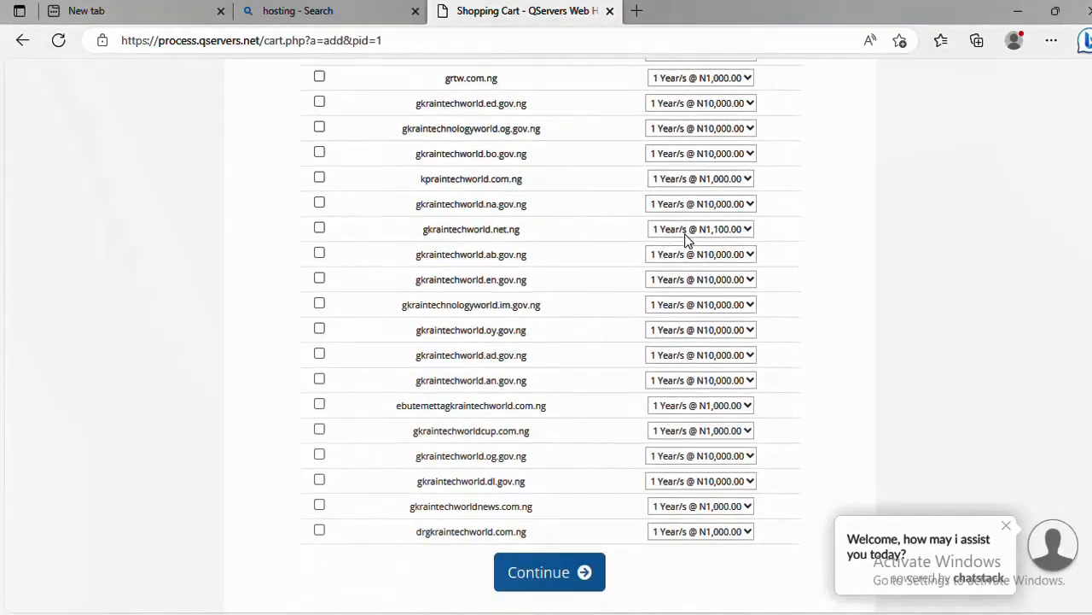
{"action": "left_click", "coordinate": [587, 588]}
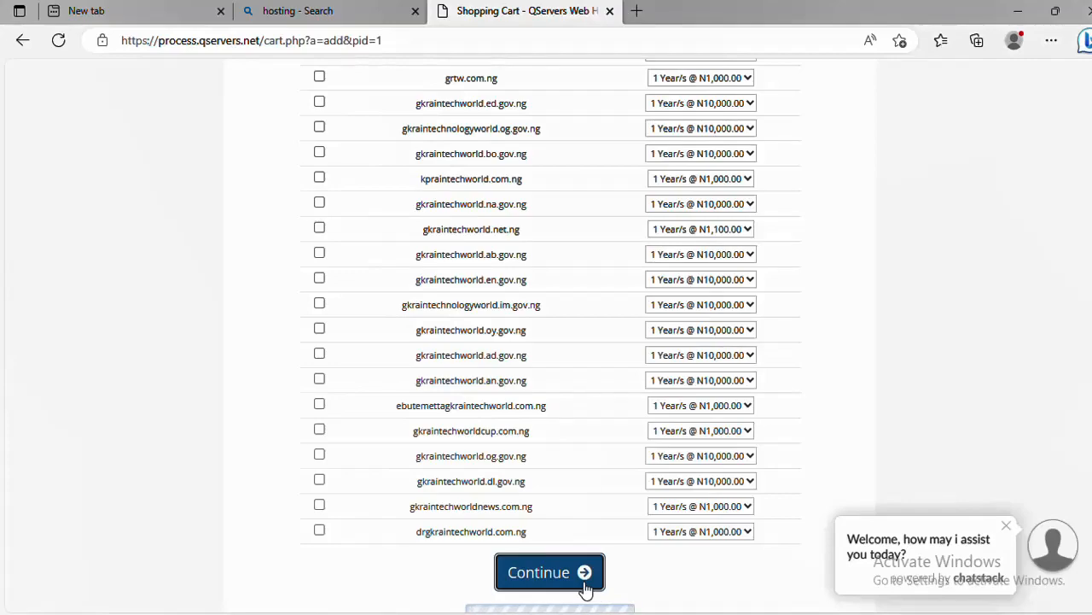
Switch Starter Pack to N9,000.00 Annually billing (N9,675.00 total) and continue to domain configuration
{"action": "scroll", "coordinate": [579, 563], "scroll_direction": "up", "scroll_amount": 5}
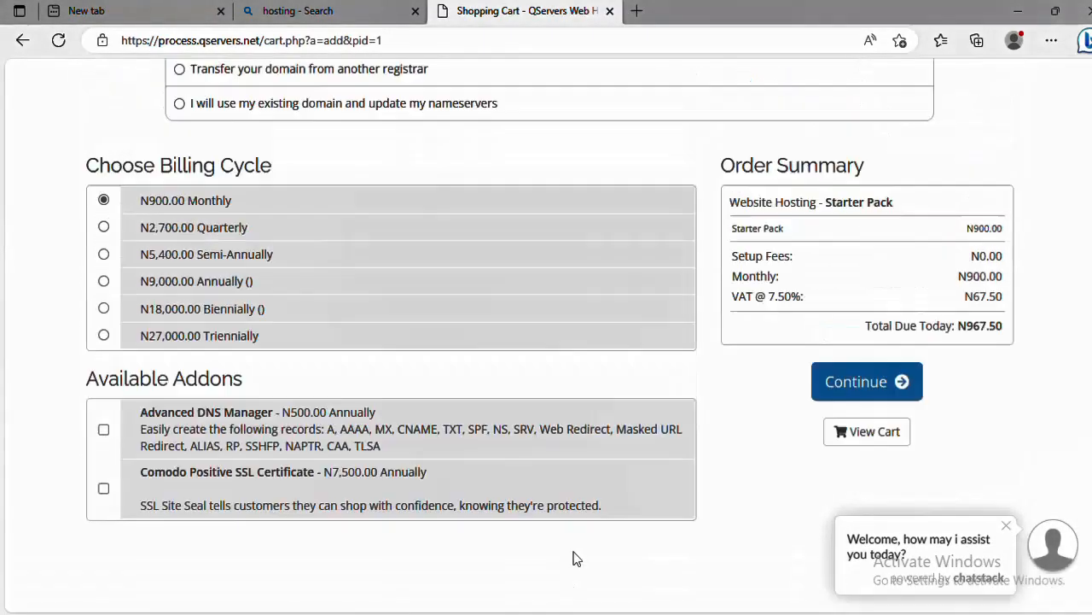
{"action": "scroll", "coordinate": [579, 552], "scroll_direction": "down", "scroll_amount": 1}
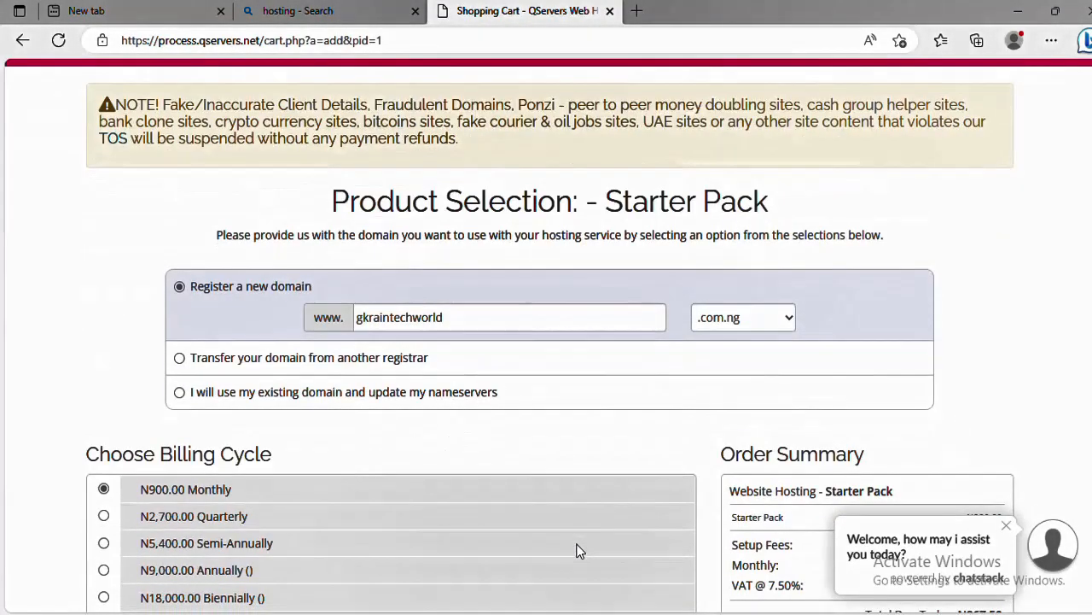
{"action": "scroll", "coordinate": [532, 461], "scroll_direction": "down", "scroll_amount": 3}
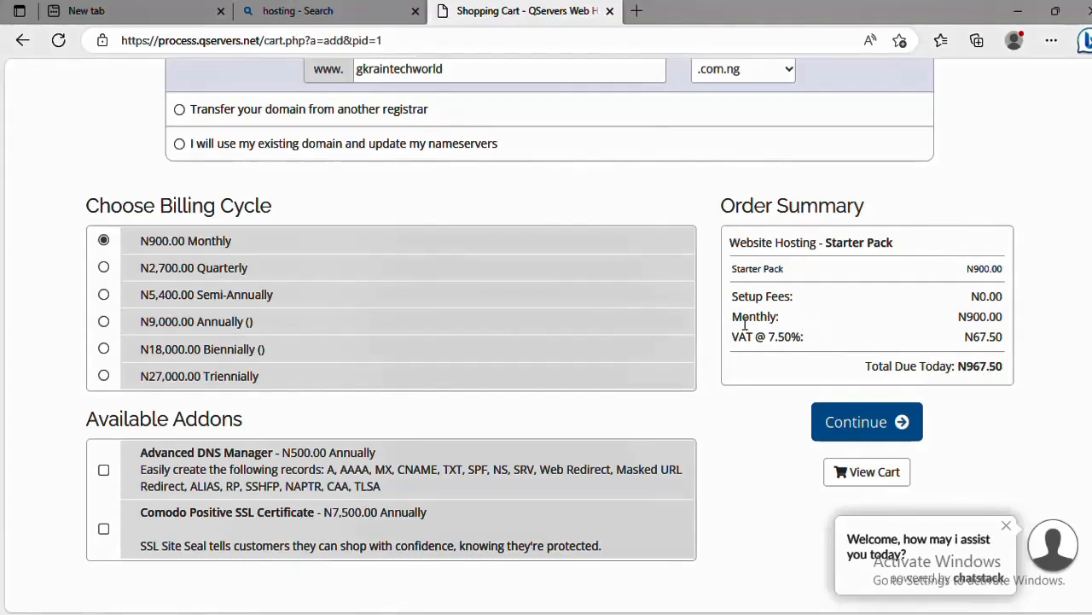
{"action": "left_click_drag", "start_coordinate": [732, 316], "coordinate": [1029, 319]}
{"action": "left_click", "coordinate": [1028, 329]}
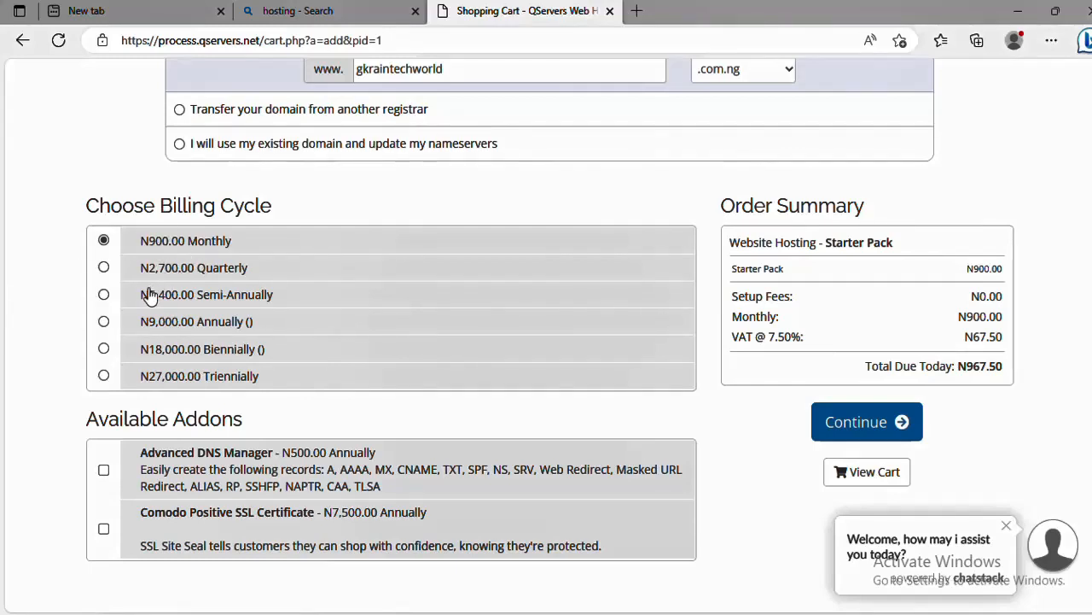
{"action": "left_click", "coordinate": [104, 323]}
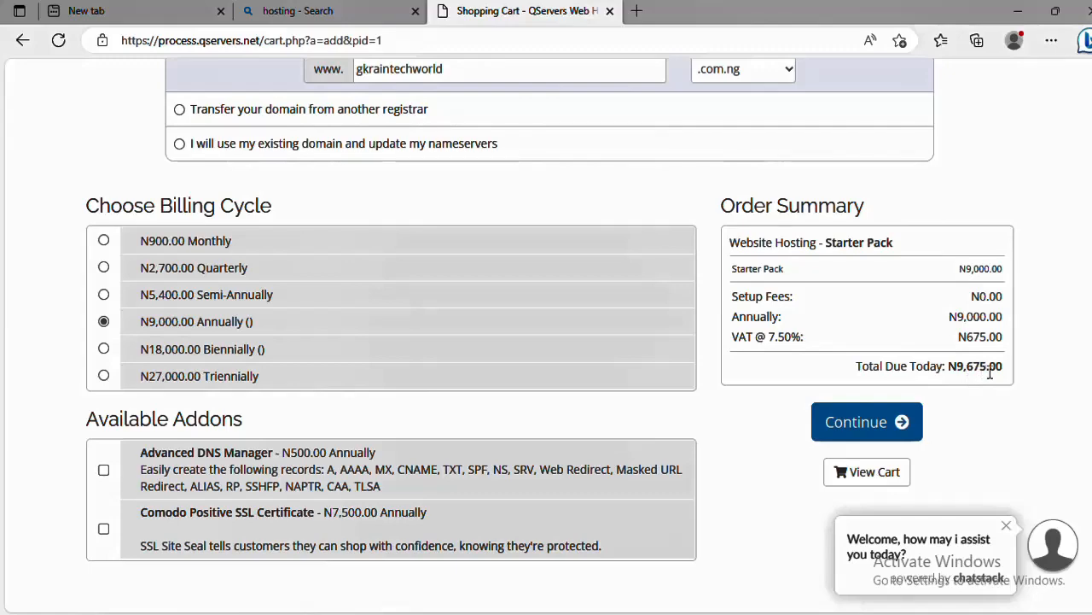
{"action": "scroll", "coordinate": [982, 376], "scroll_direction": "down", "scroll_amount": 1}
{"action": "left_click", "coordinate": [891, 357]}
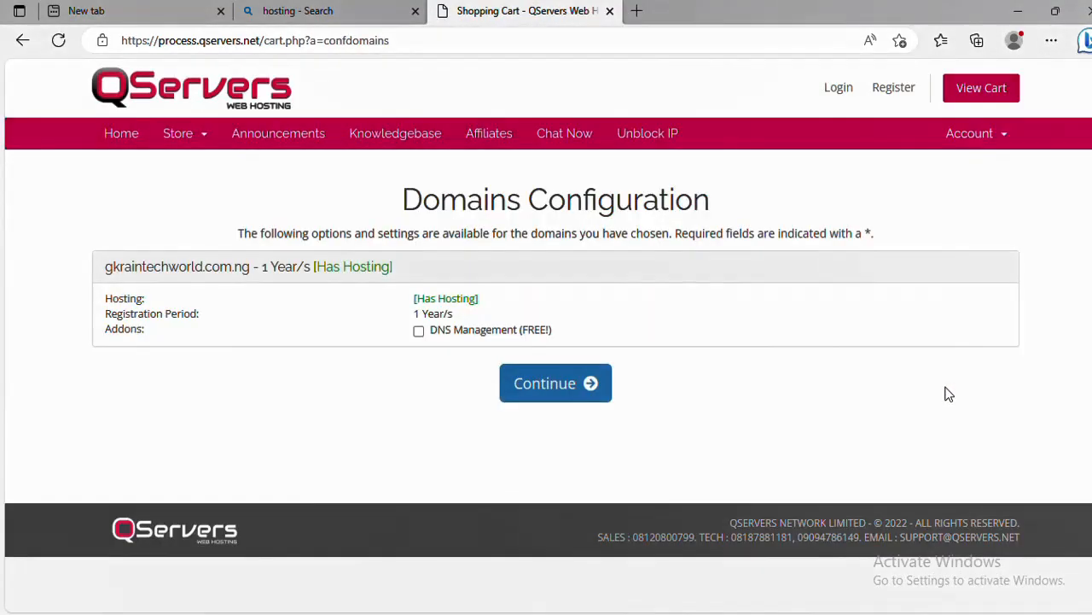
Continue to Review & Checkout and scroll to the empty Your Details form under the N10,105.00 total
{"action": "left_click", "coordinate": [535, 385]}
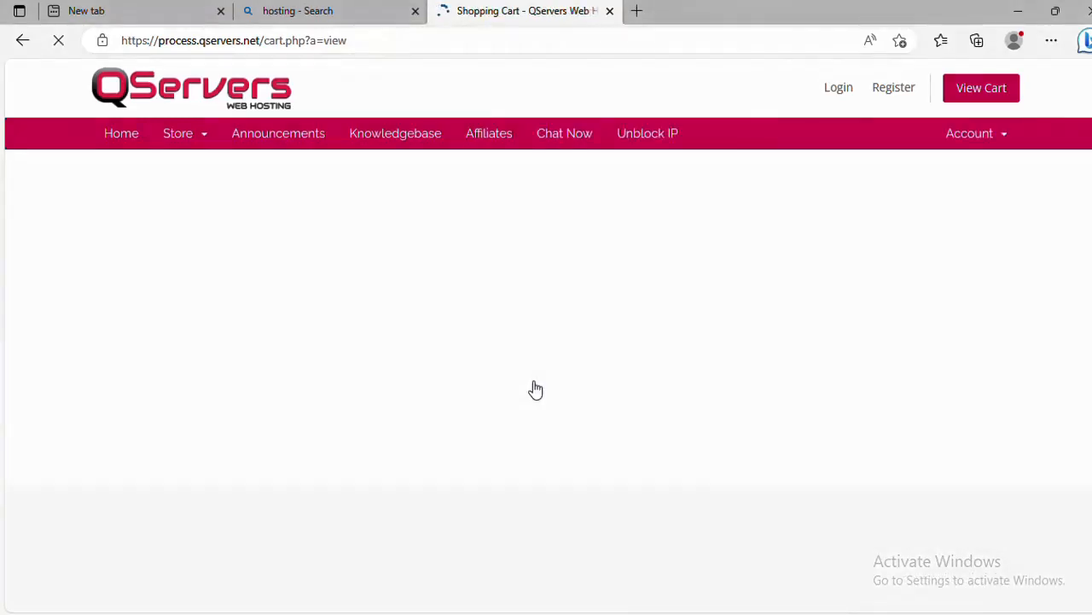
{"action": "scroll", "coordinate": [847, 380], "scroll_direction": "down", "scroll_amount": 2}
{"action": "scroll", "coordinate": [850, 381], "scroll_direction": "up", "scroll_amount": 1}
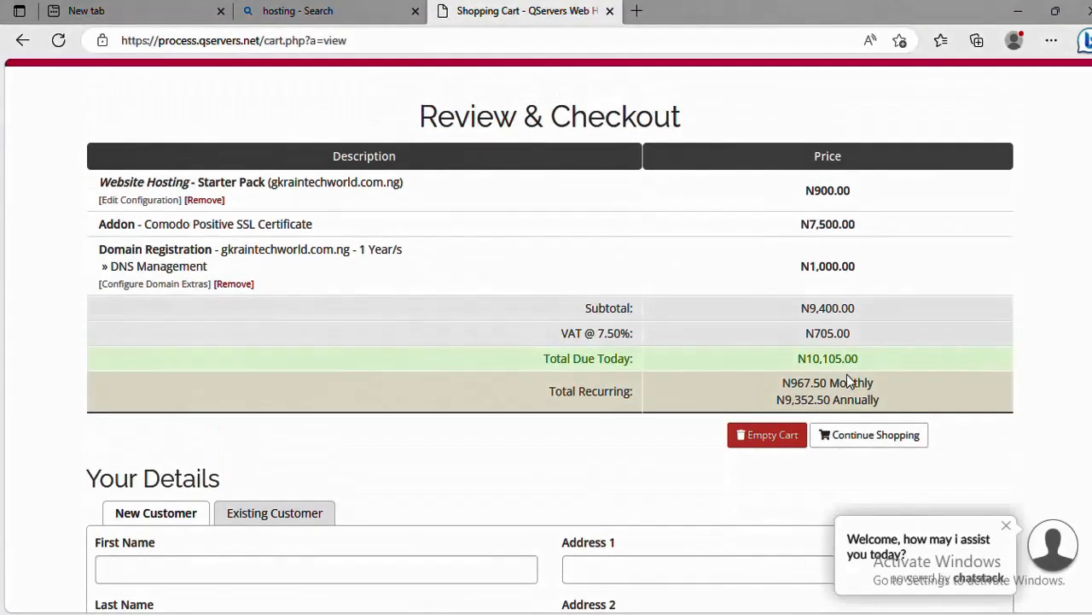
{"action": "scroll", "coordinate": [804, 398], "scroll_direction": "down", "scroll_amount": 4}
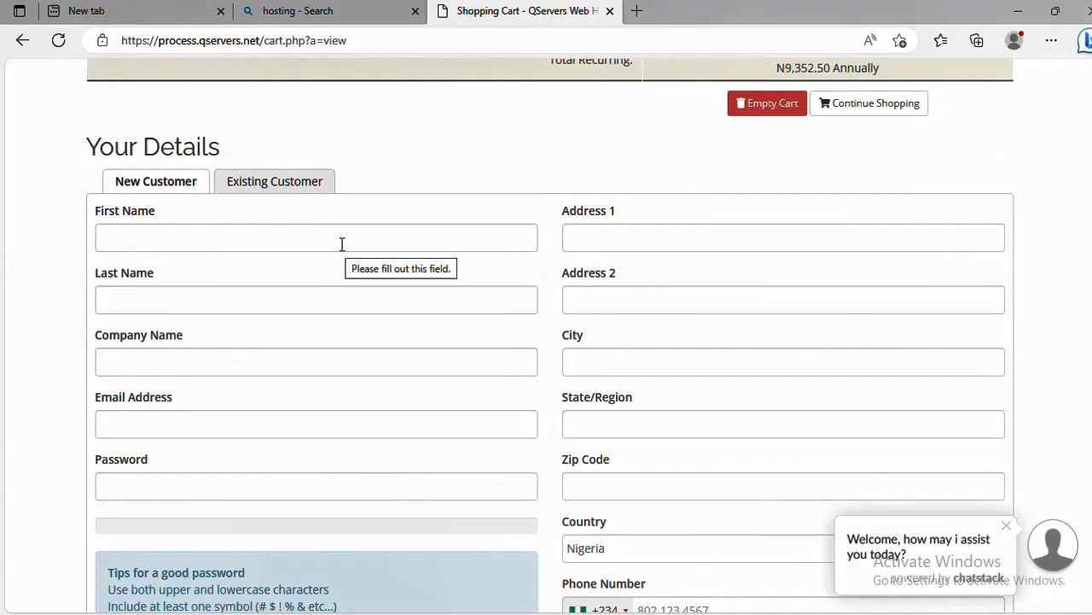
Fill the Your Details form from the saved autofill entry and enter the company name
{"action": "left_click", "coordinate": [341, 239]}
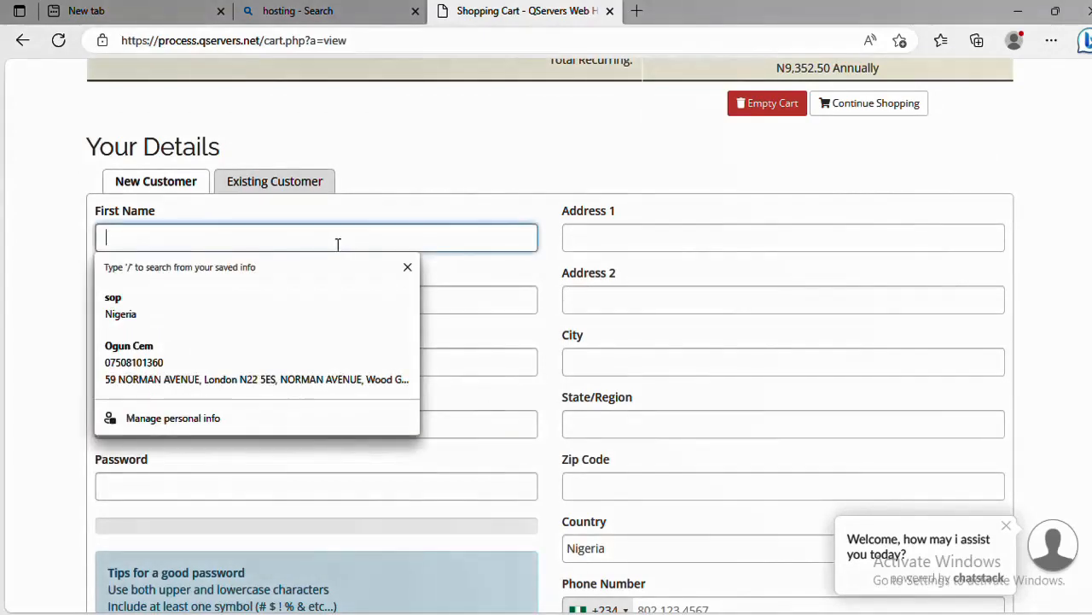
{"action": "left_click", "coordinate": [274, 347]}
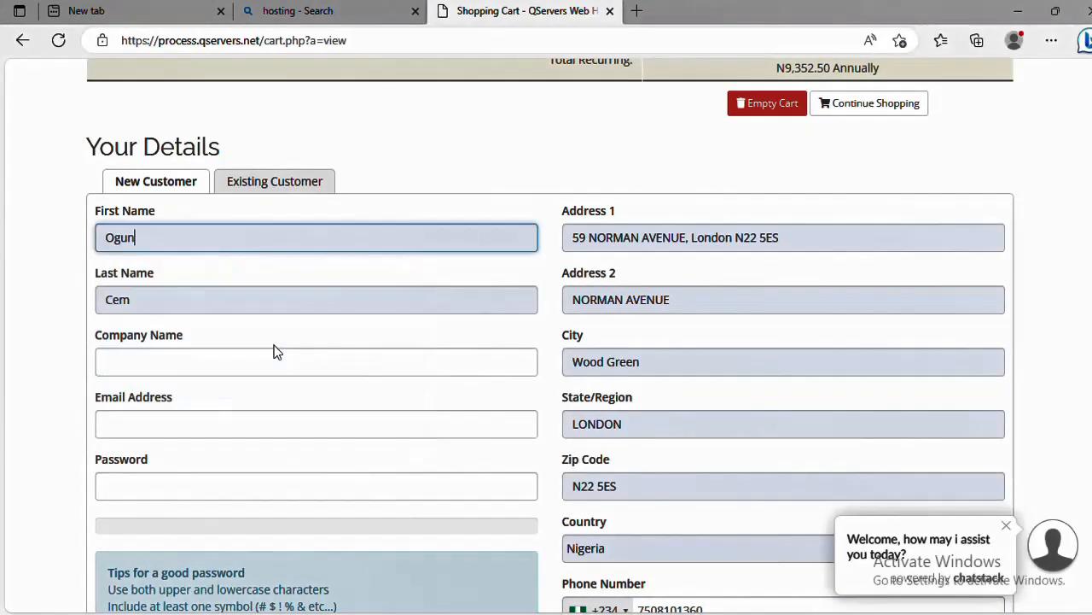
{"action": "scroll", "coordinate": [363, 281], "scroll_direction": "down", "scroll_amount": 1}
{"action": "left_click", "coordinate": [363, 281]}
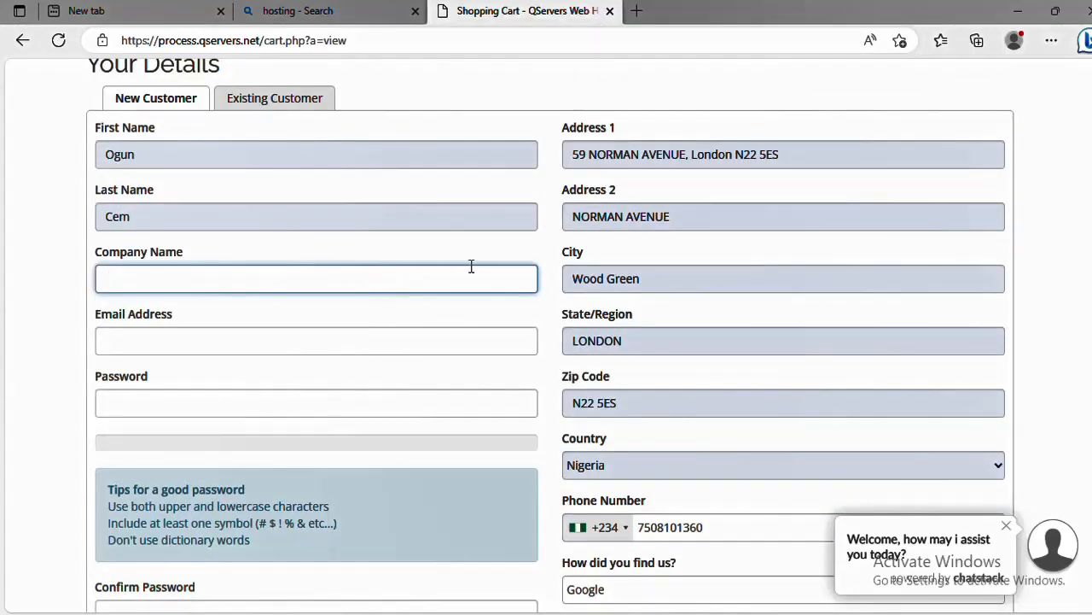
Review the completed form and place the order to reach the NGN 10,105 card payment form
{"action": "scroll", "coordinate": [787, 450], "scroll_direction": "up", "scroll_amount": 5}
{"action": "scroll", "coordinate": [820, 401], "scroll_direction": "down", "scroll_amount": 5}
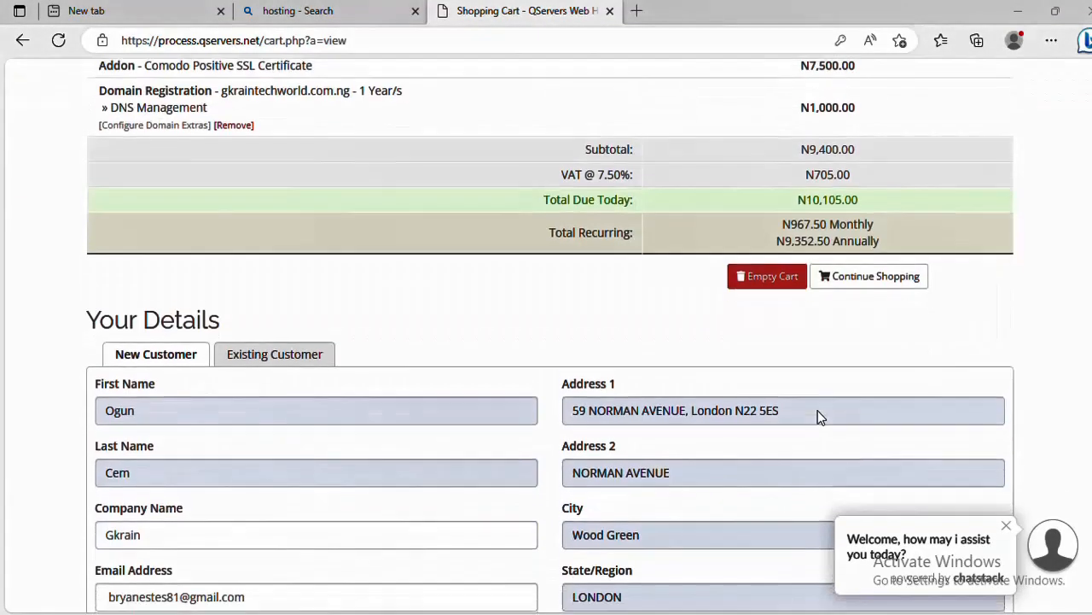
{"action": "scroll", "coordinate": [815, 413], "scroll_direction": "down", "scroll_amount": 3}
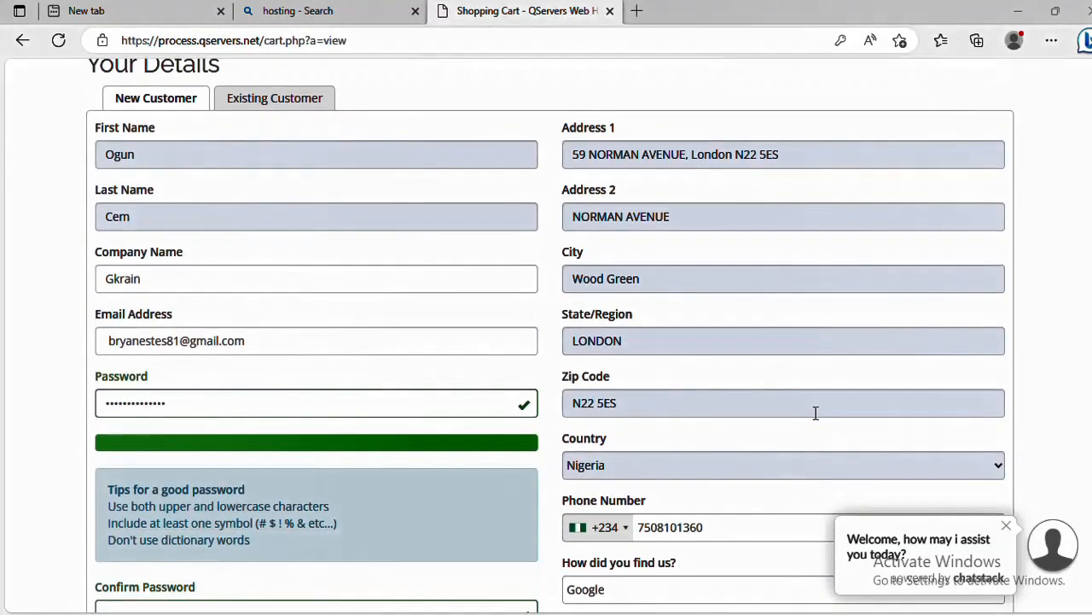
{"action": "scroll", "coordinate": [813, 419], "scroll_direction": "down", "scroll_amount": 2}
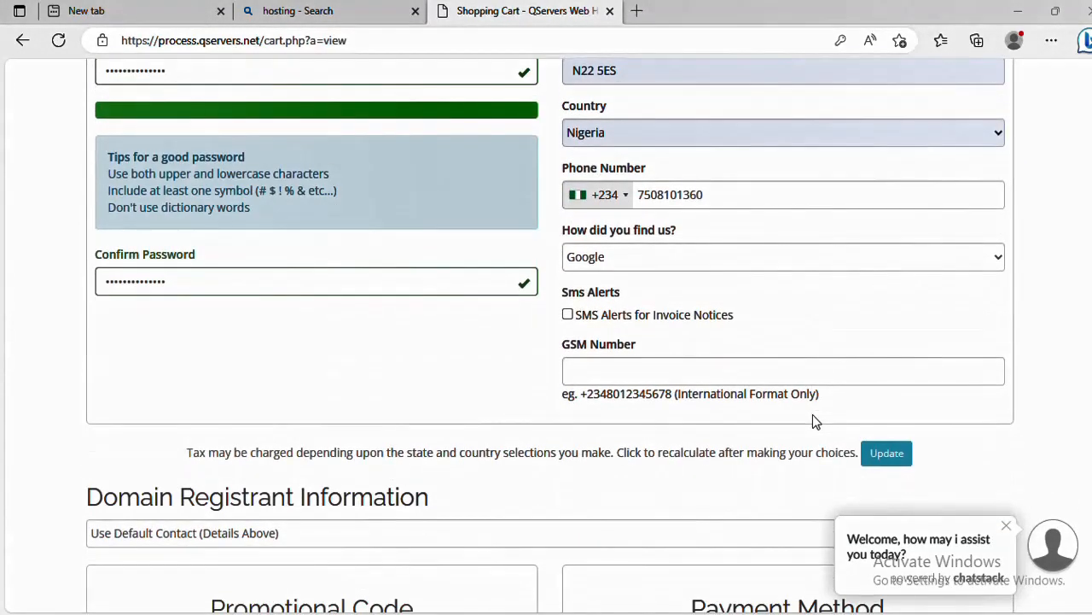
{"action": "scroll", "coordinate": [811, 413], "scroll_direction": "down", "scroll_amount": 1}
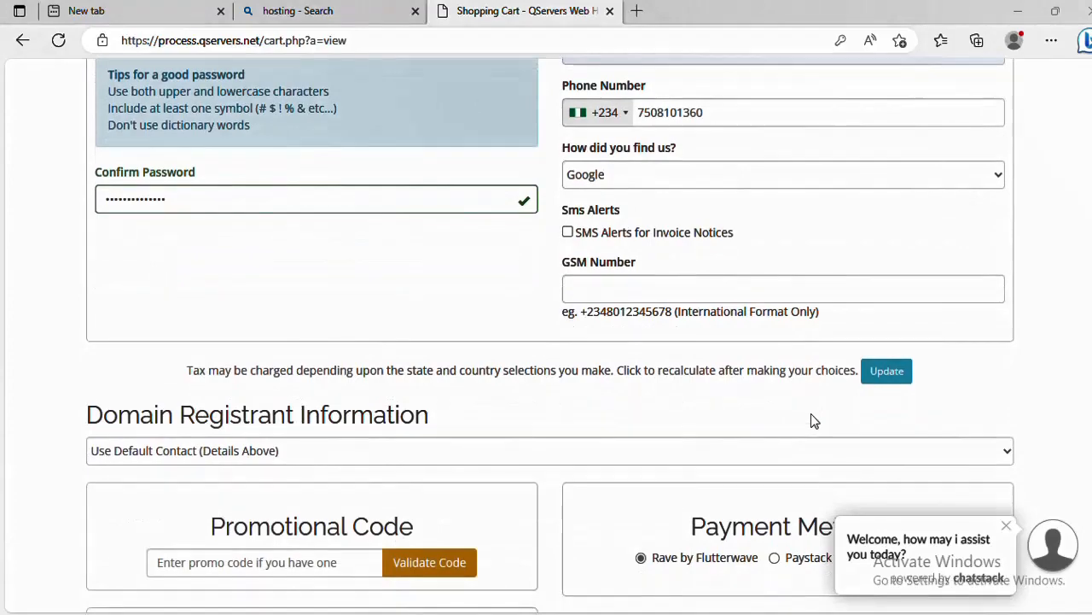
{"action": "scroll", "coordinate": [810, 415], "scroll_direction": "up", "scroll_amount": 1}
{"action": "scroll", "coordinate": [809, 415], "scroll_direction": "up", "scroll_amount": 5}
{"action": "scroll", "coordinate": [809, 417], "scroll_direction": "down", "scroll_amount": 9}
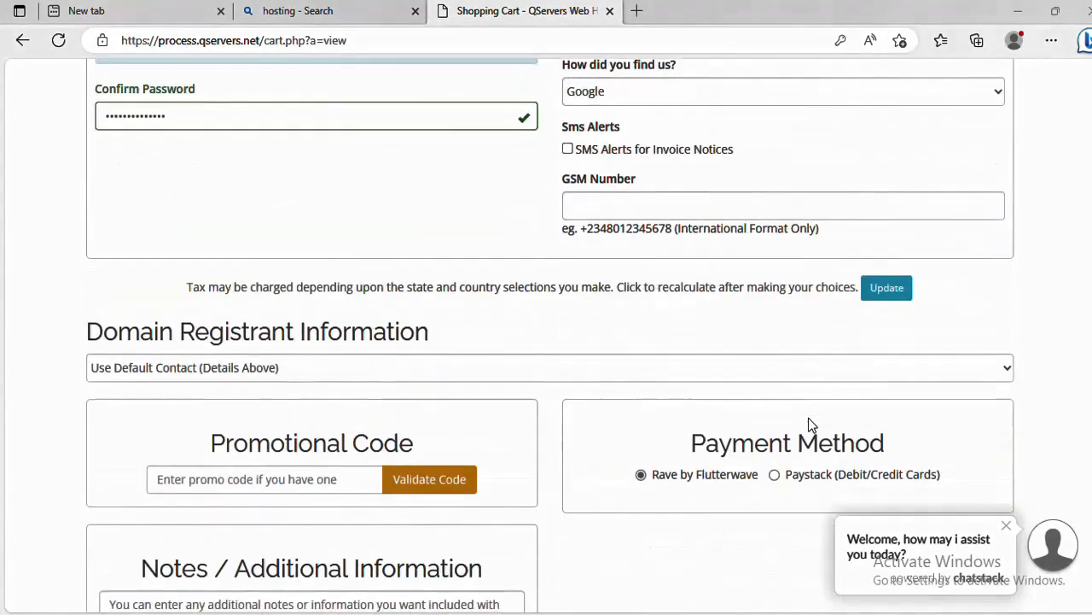
{"action": "scroll", "coordinate": [809, 418], "scroll_direction": "down", "scroll_amount": 2}
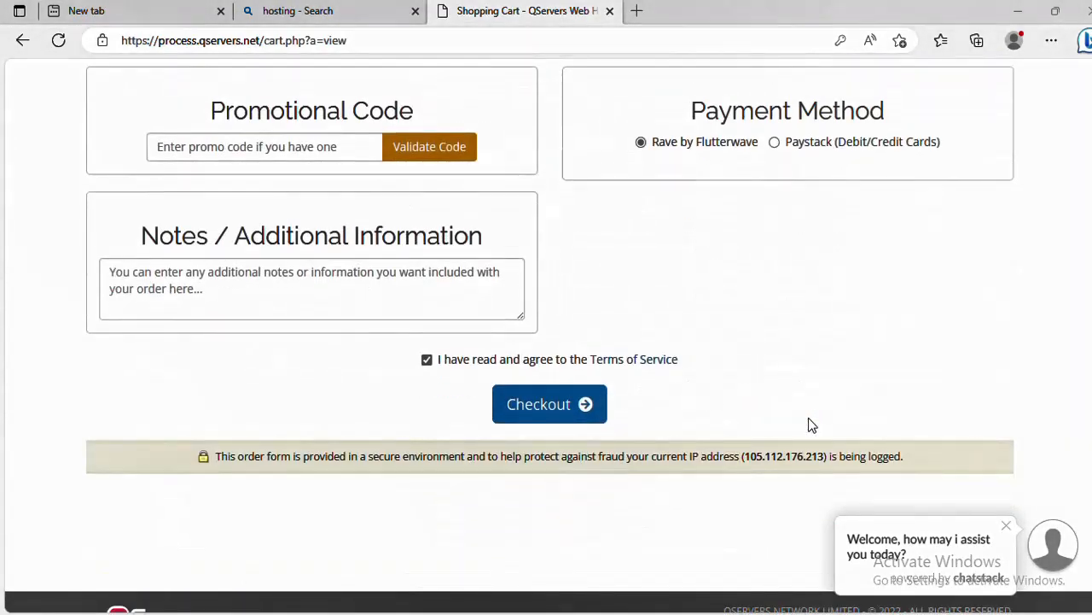
{"action": "left_click", "coordinate": [548, 410]}
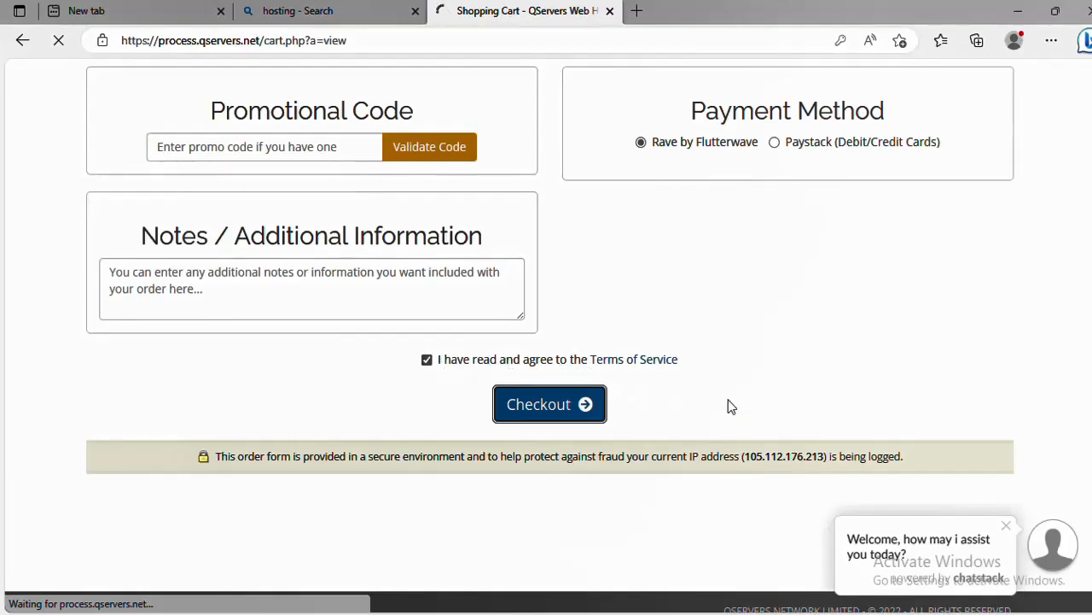
{"action": "scroll", "coordinate": [685, 415], "scroll_direction": "up", "scroll_amount": 6}
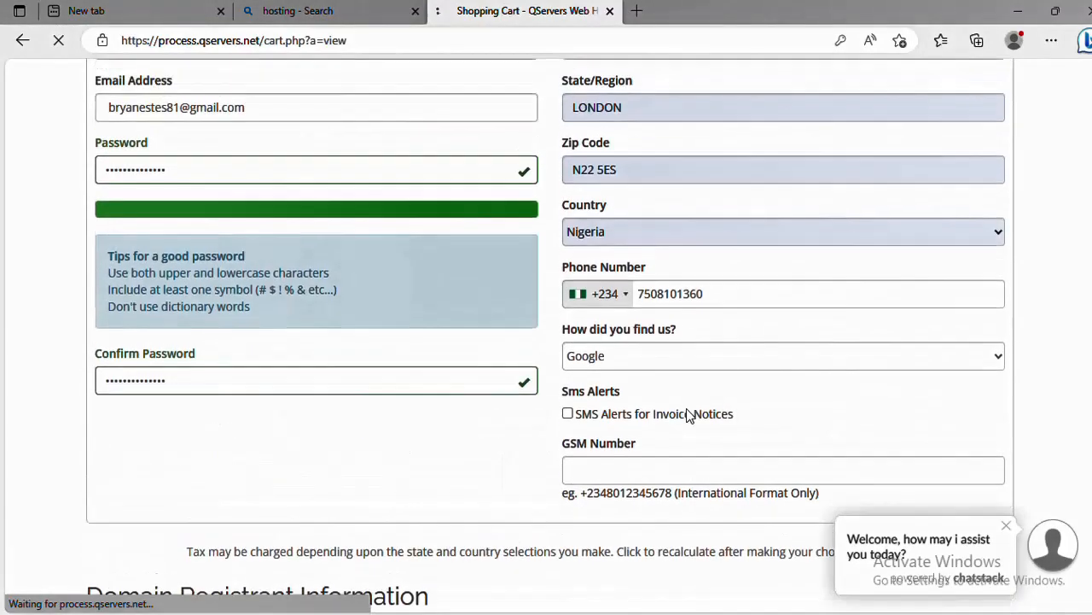
{"action": "scroll", "coordinate": [688, 414], "scroll_direction": "up", "scroll_amount": 8}
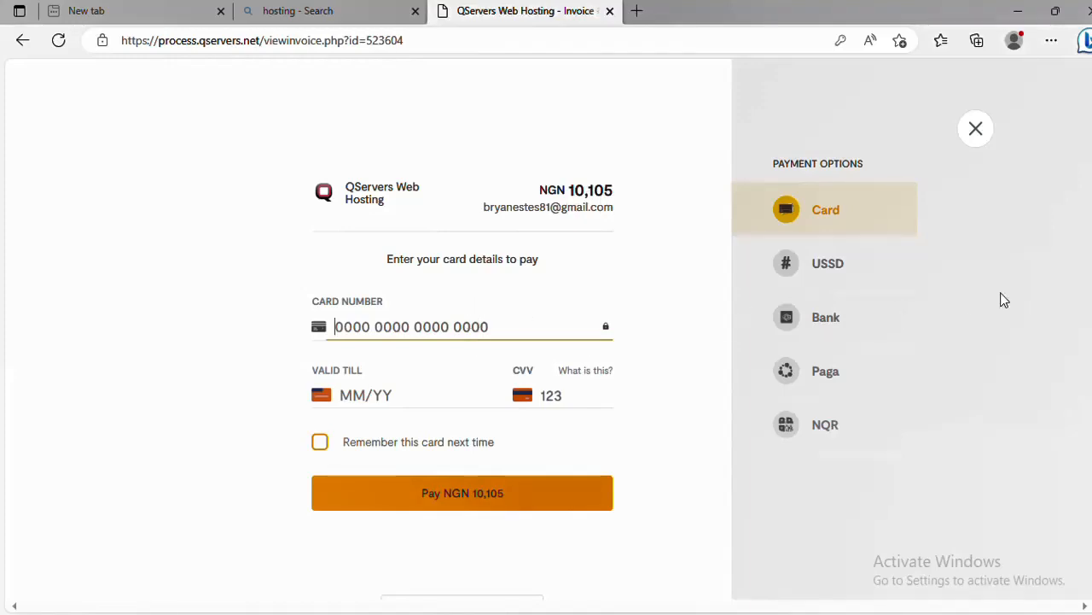
Try the USSD and bank transfer options, return to Card, then cancel the Flutterwave payment
{"action": "left_click", "coordinate": [835, 275]}
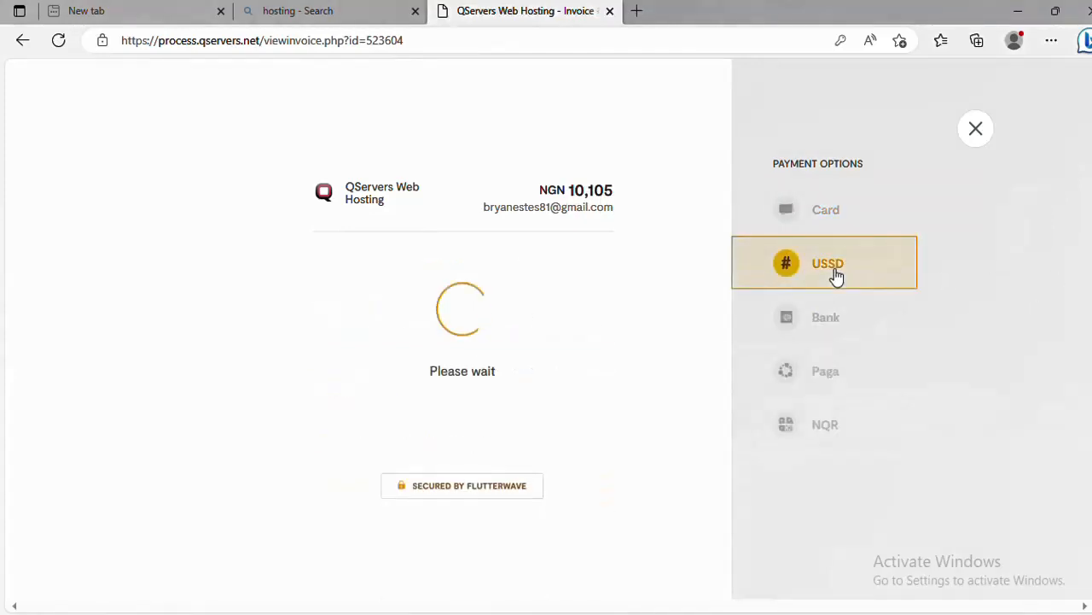
{"action": "left_click", "coordinate": [826, 214]}
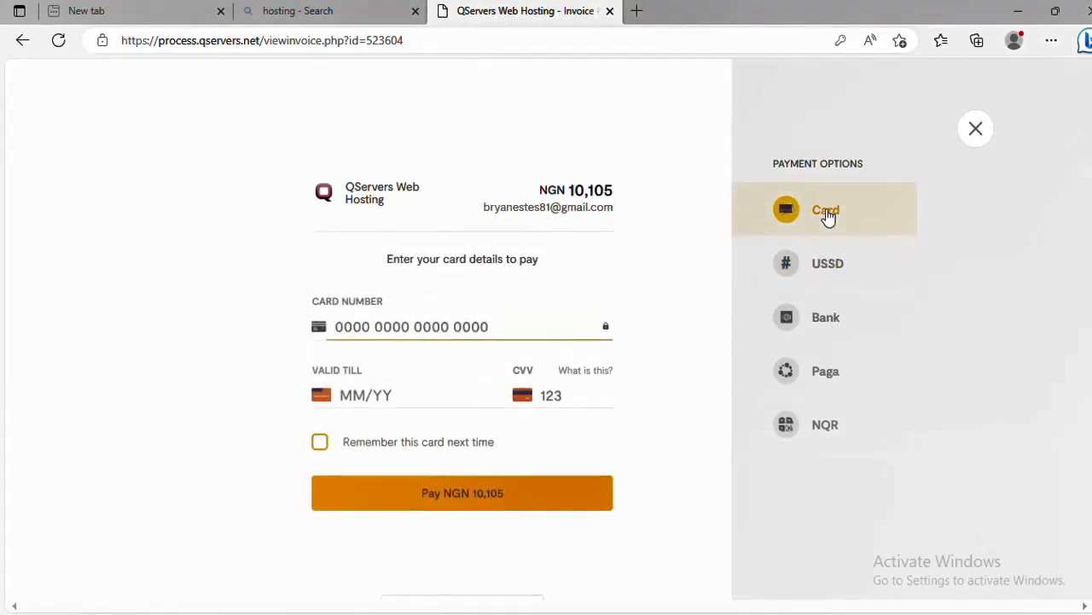
{"action": "left_click", "coordinate": [819, 328]}
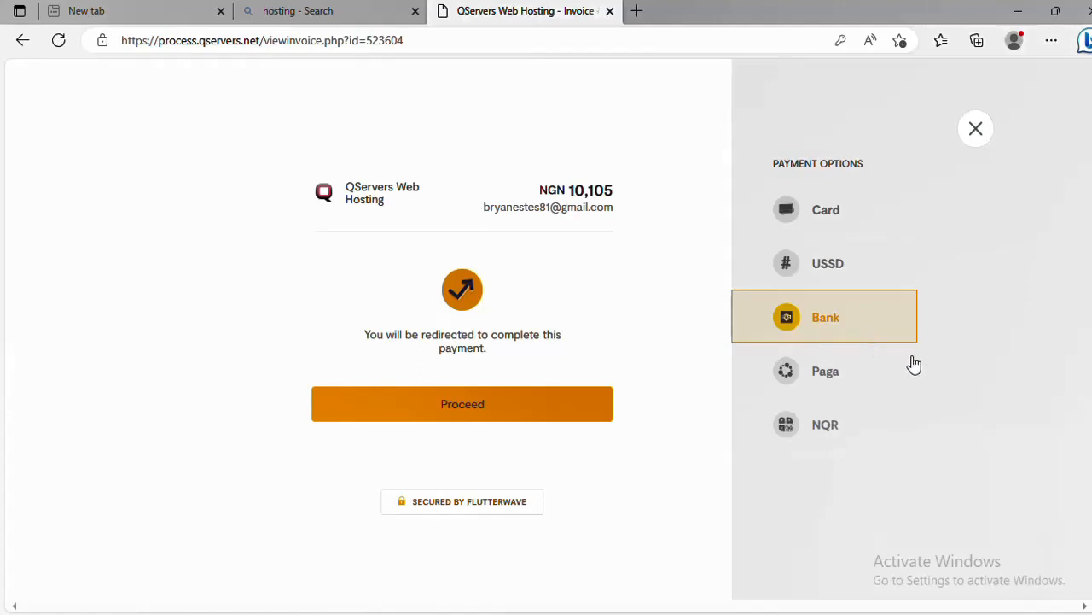
{"action": "left_click", "coordinate": [832, 213]}
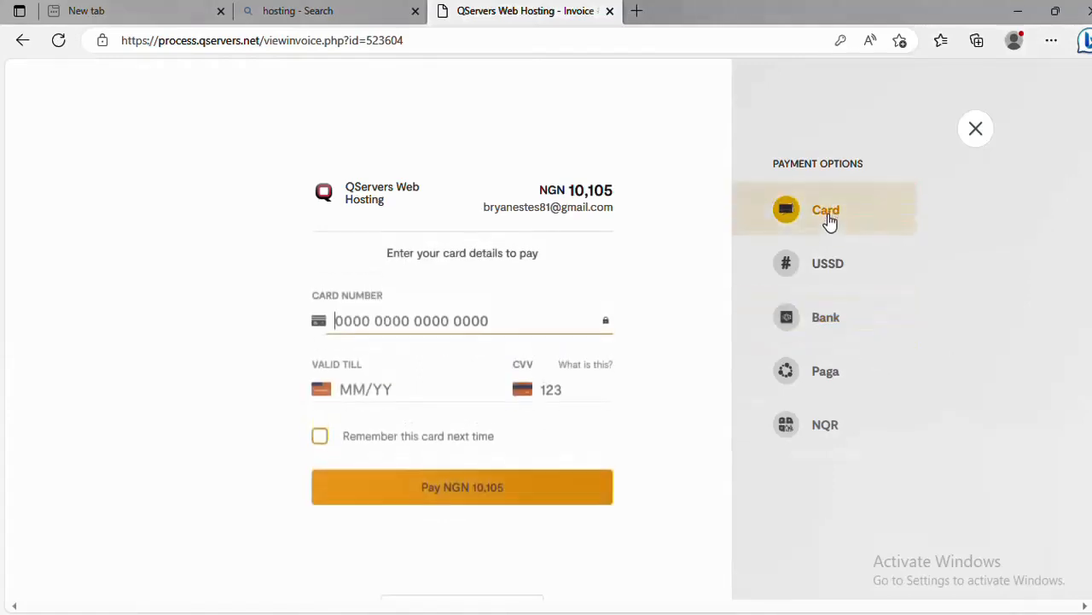
{"action": "left_click", "coordinate": [975, 130]}
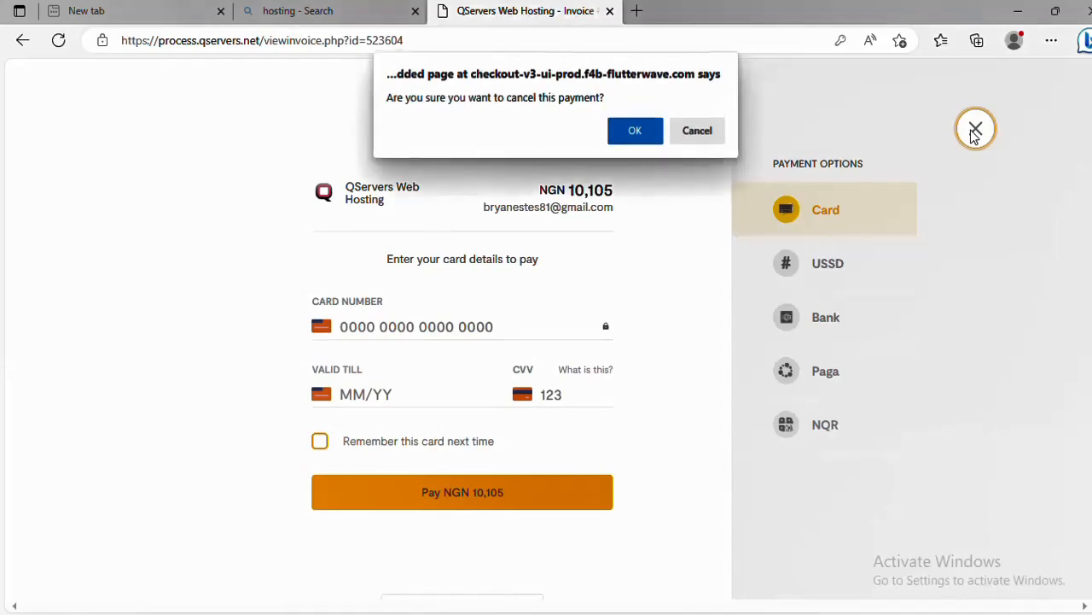
{"action": "left_click", "coordinate": [650, 132]}
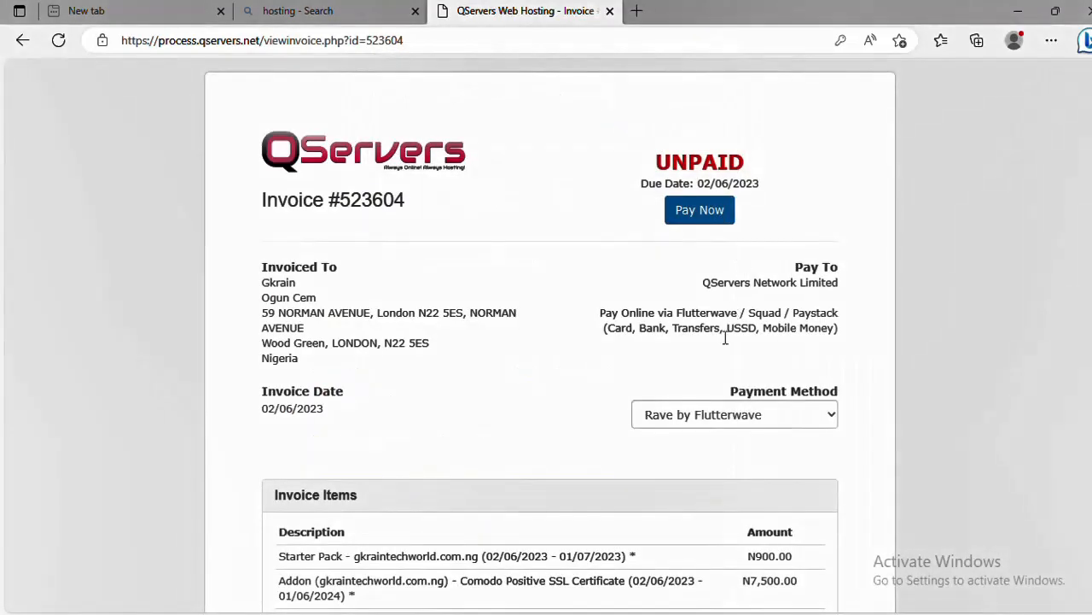
Set the invoice's Payment Method to Paystack (Debit/Credit Cards)
{"action": "scroll", "coordinate": [773, 405], "scroll_direction": "down", "scroll_amount": 1}
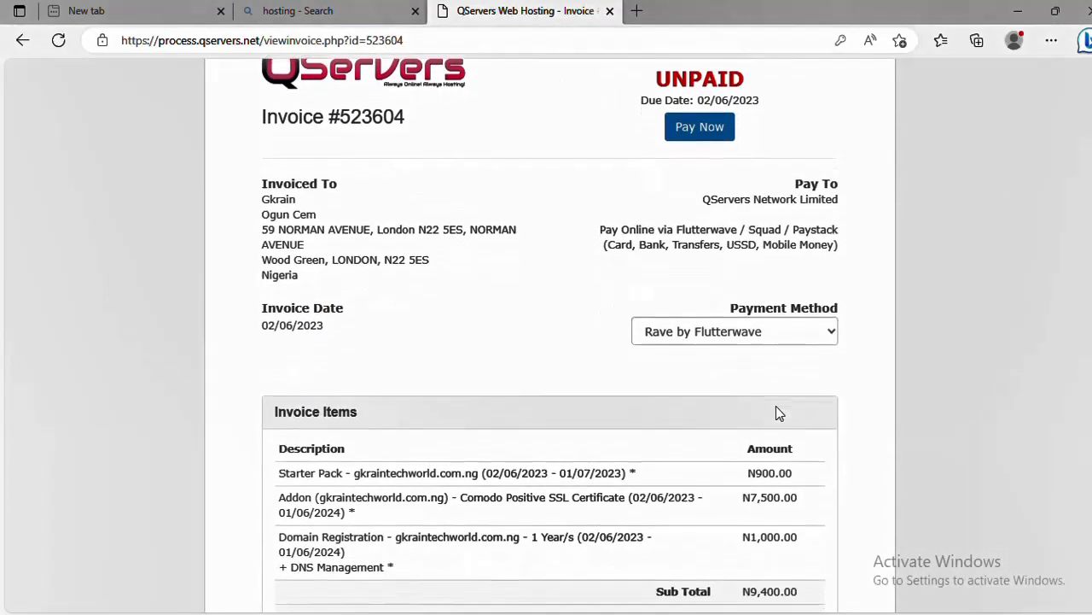
{"action": "left_click", "coordinate": [712, 336]}
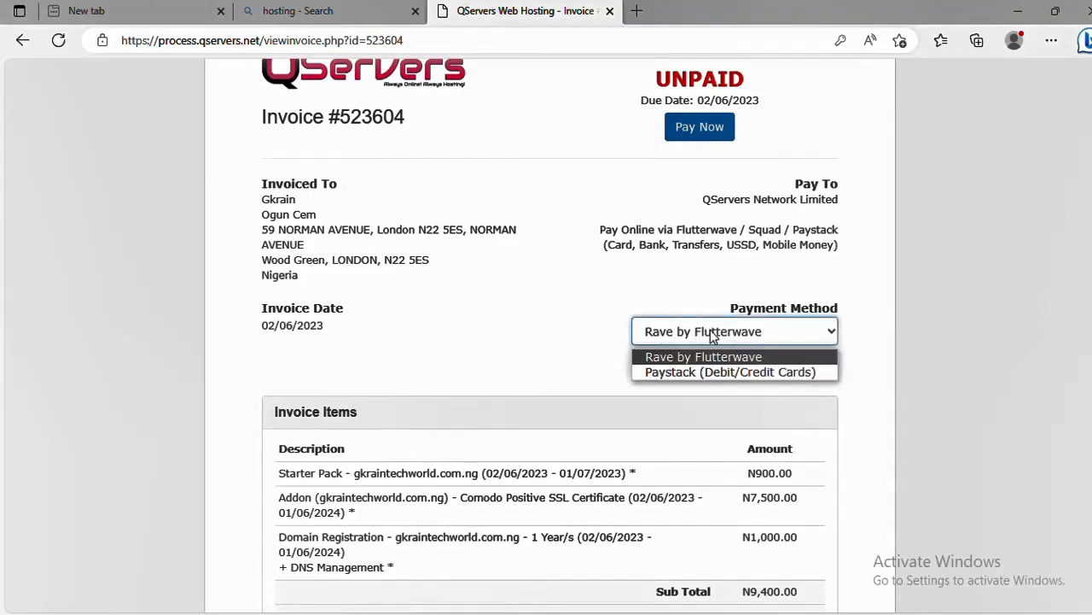
{"action": "left_click", "coordinate": [707, 372]}
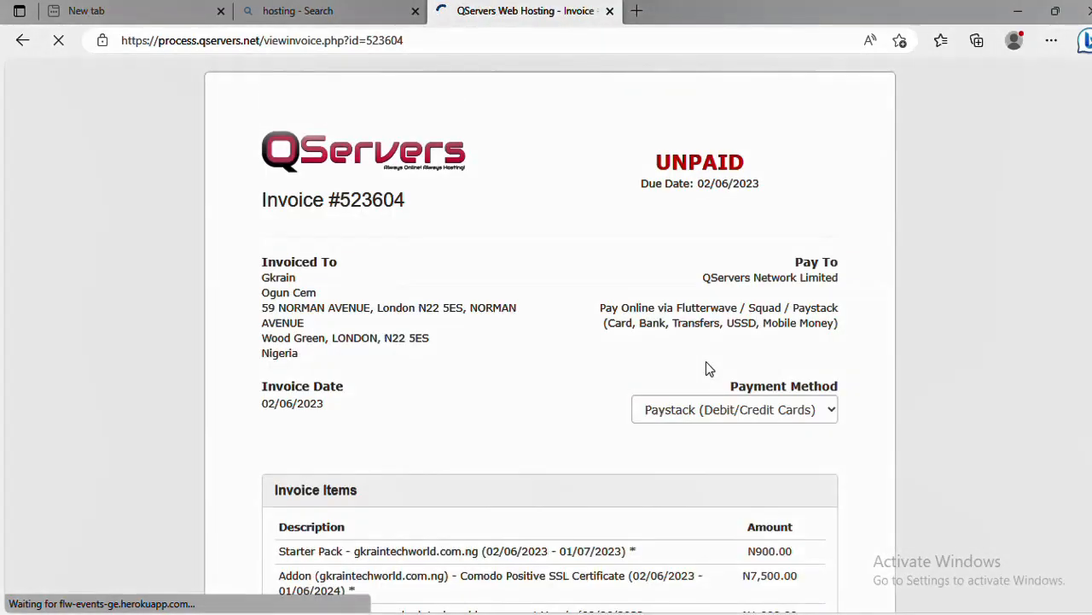
{"action": "scroll", "coordinate": [707, 367], "scroll_direction": "down", "scroll_amount": 3}
{"action": "scroll", "coordinate": [706, 362], "scroll_direction": "down", "scroll_amount": 3}
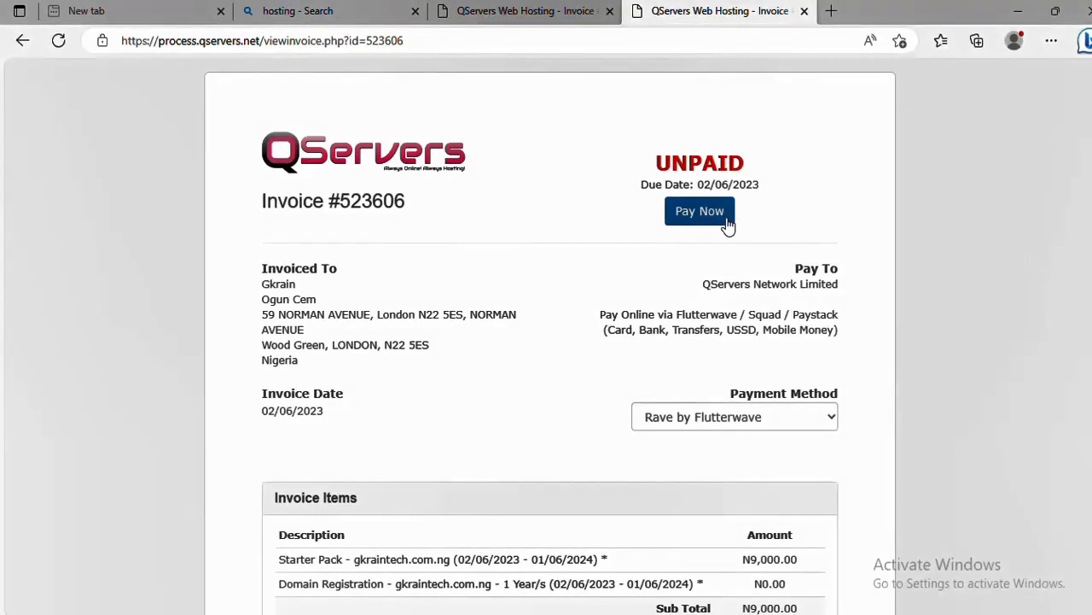
{"action": "left_click", "coordinate": [710, 418]}
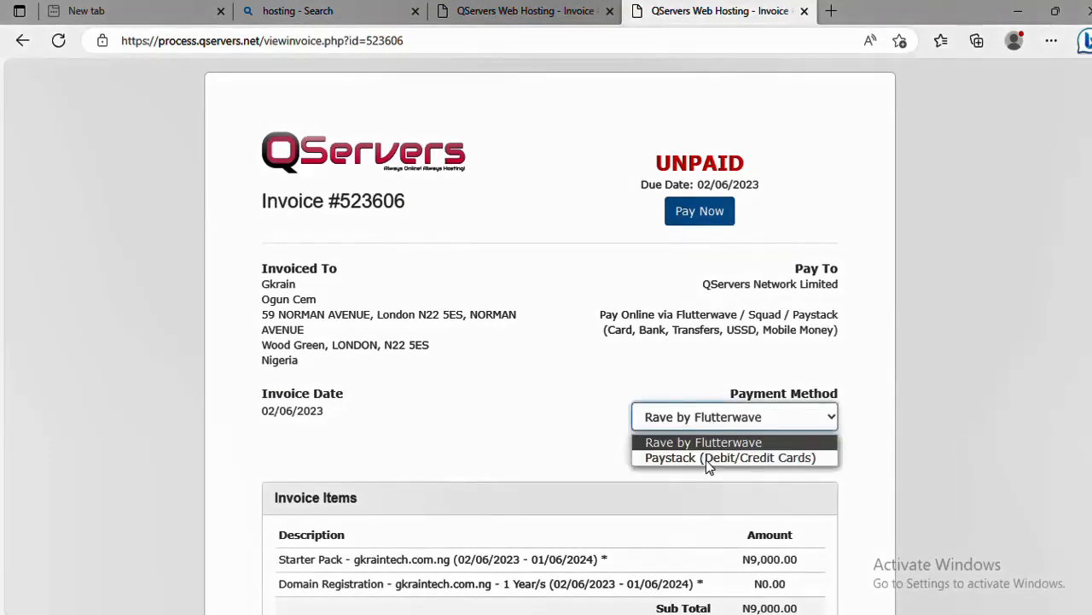
{"action": "left_click", "coordinate": [710, 461]}
Start the Paystack payment with Pay Now, then close the Paystack popup without paying
{"action": "left_click", "coordinate": [703, 214]}
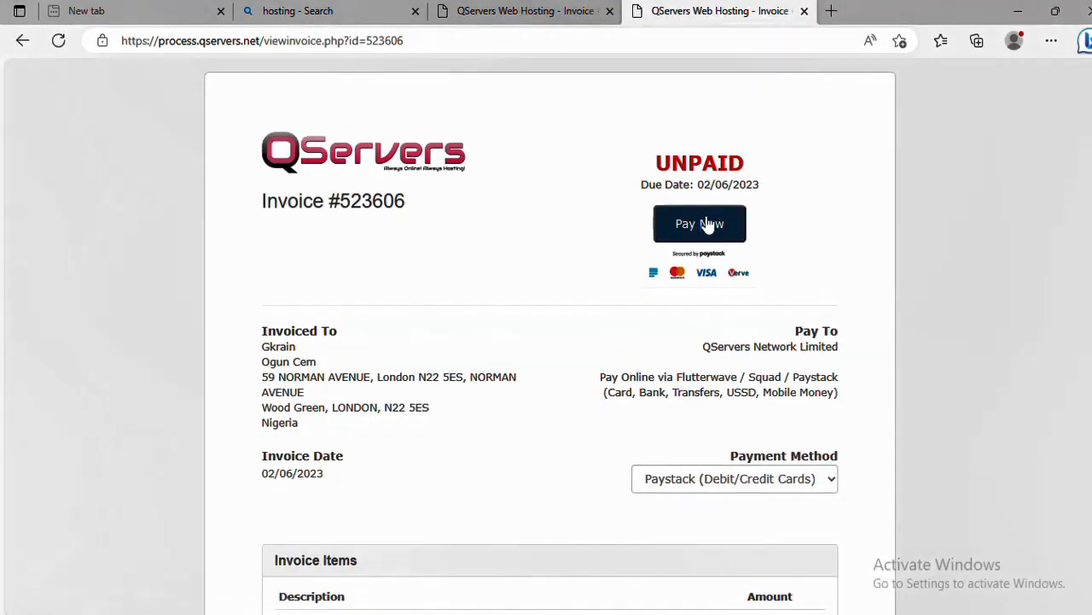
{"action": "left_click", "coordinate": [707, 223]}
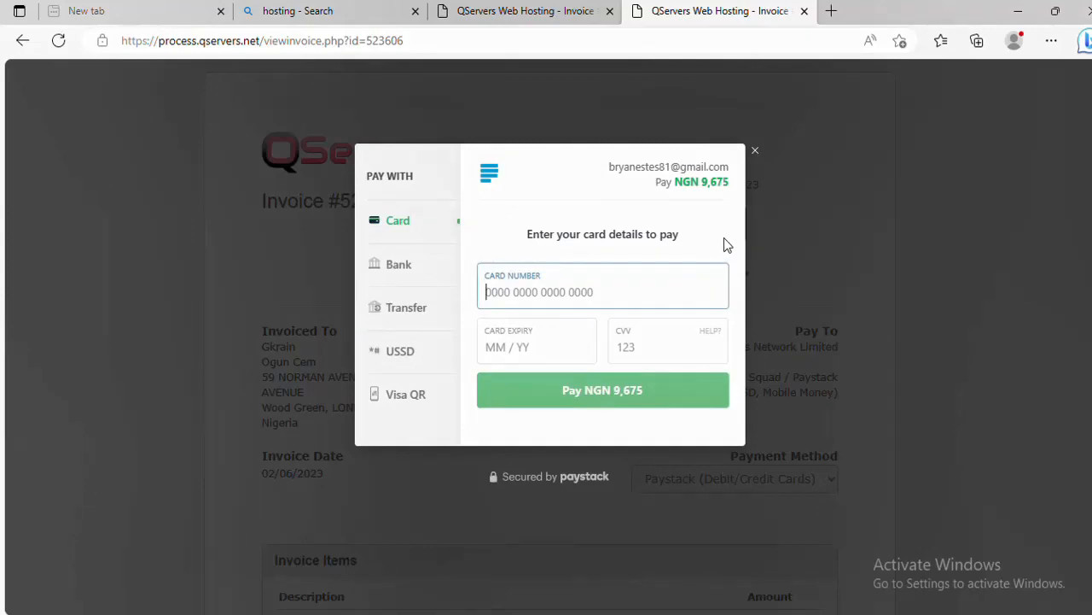
{"action": "left_click", "coordinate": [756, 152]}
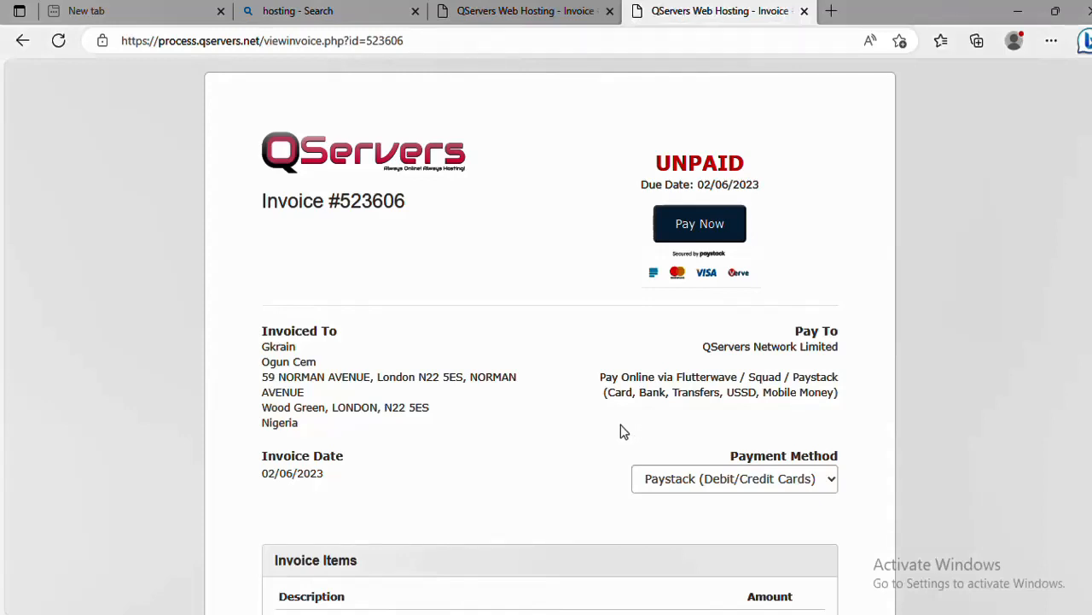
Review invoice #523606, then view invoice #523604's Starter Pack line and N10,105.00 total
{"action": "scroll", "coordinate": [620, 431], "scroll_direction": "down", "scroll_amount": 2}
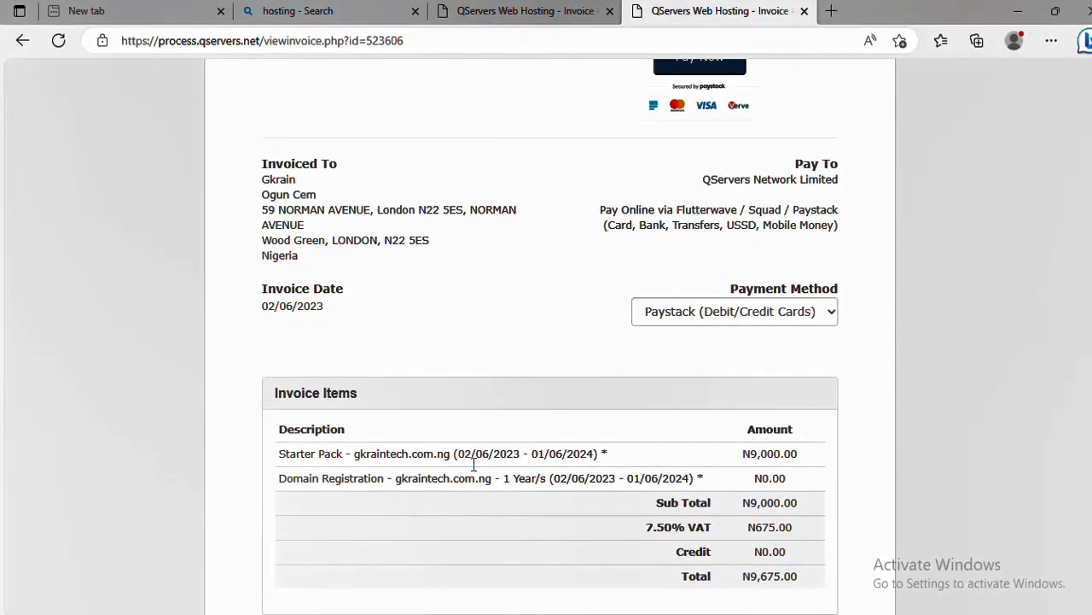
{"action": "scroll", "coordinate": [474, 465], "scroll_direction": "up", "scroll_amount": 2}
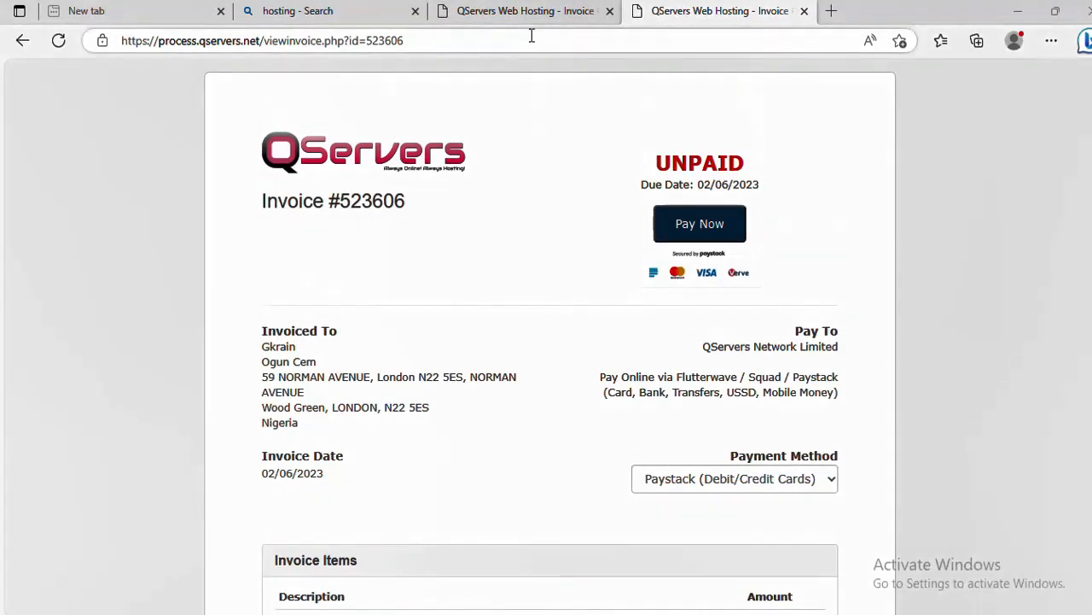
{"action": "scroll", "coordinate": [497, 343], "scroll_direction": "down", "scroll_amount": 3}
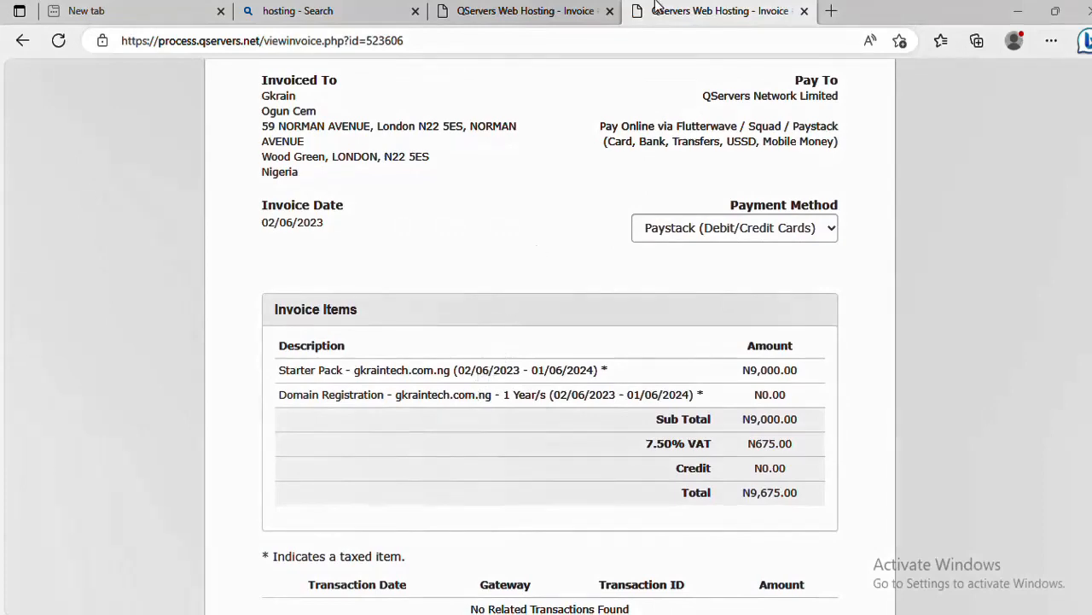
{"action": "left_click", "coordinate": [563, 12]}
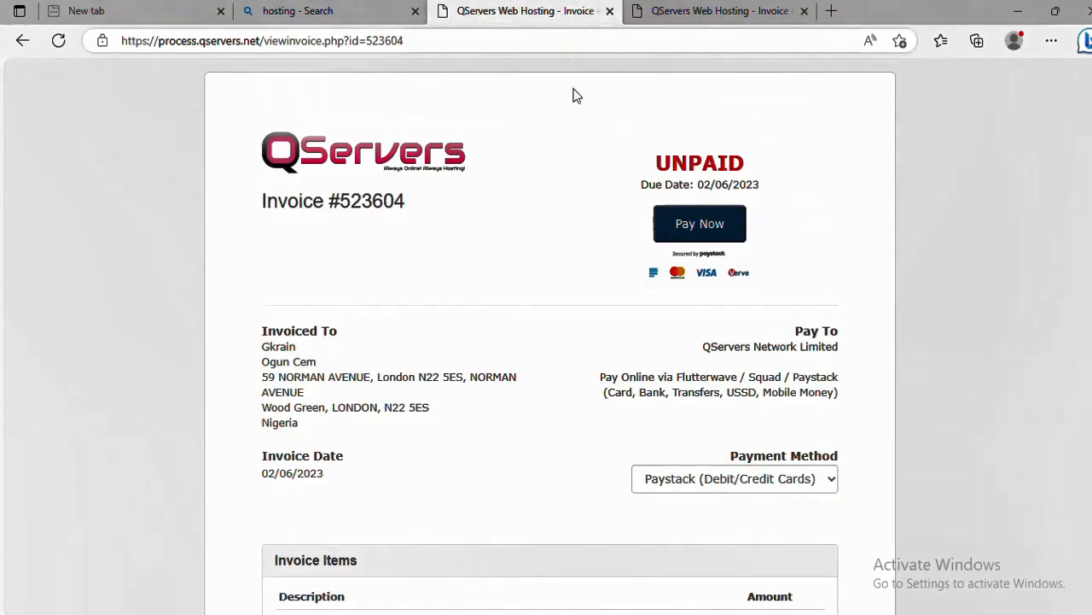
{"action": "scroll", "coordinate": [410, 351], "scroll_direction": "down", "scroll_amount": 4}
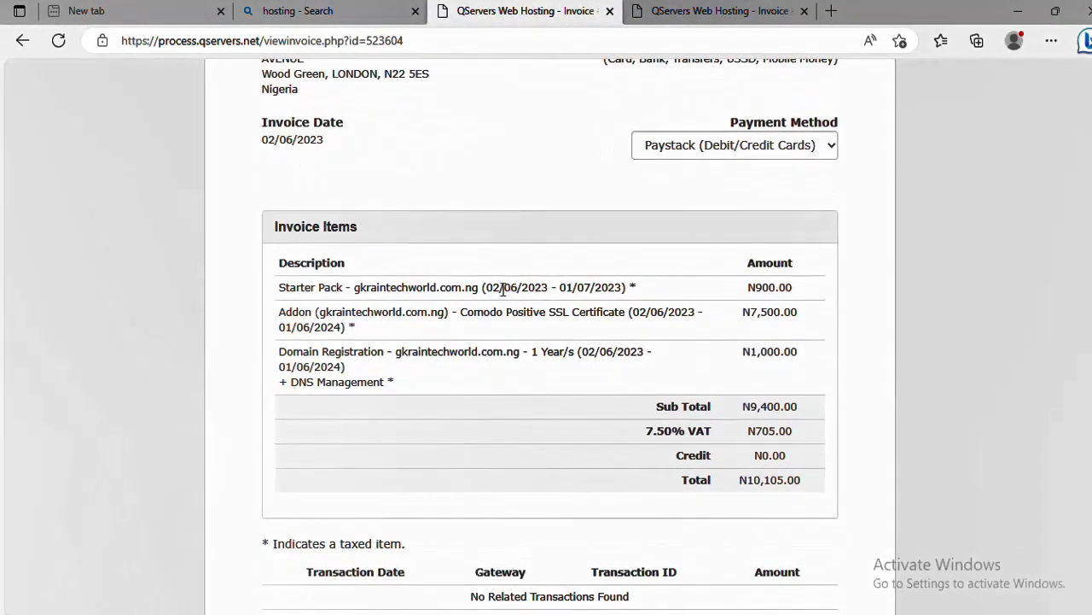
{"action": "mouse_move", "coordinate": [481, 289]}
{"action": "left_mouse_down"}
{"action": "mouse_move", "coordinate": [352, 290]}
{"action": "mouse_move", "coordinate": [469, 290]}
{"action": "left_mouse_up"}
{"action": "left_click", "coordinate": [241, 273]}
{"action": "scroll", "coordinate": [528, 255], "scroll_direction": "down", "scroll_amount": 2}
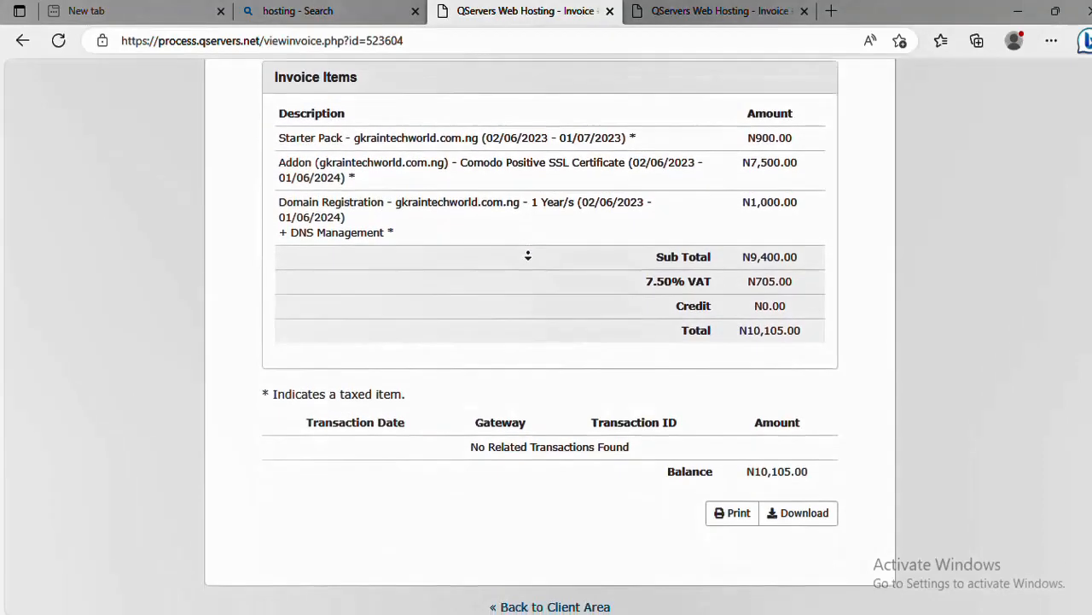
{"action": "scroll", "coordinate": [756, 183], "scroll_direction": "up", "scroll_amount": 5}
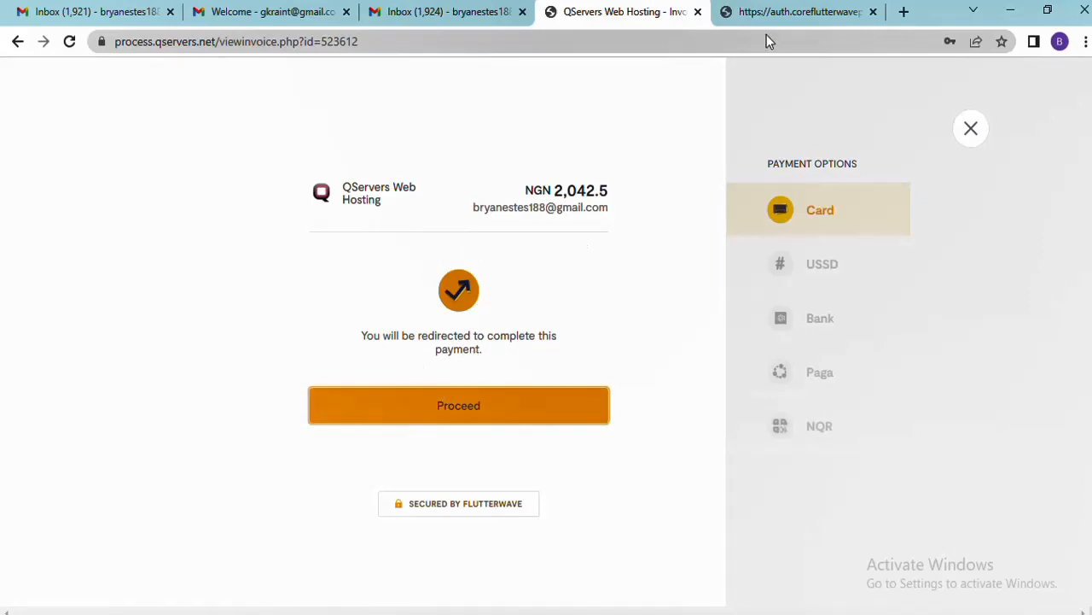
On the Flutterwave authentication page, have the Kuda verification code sent by text
{"action": "left_click", "coordinate": [783, 18]}
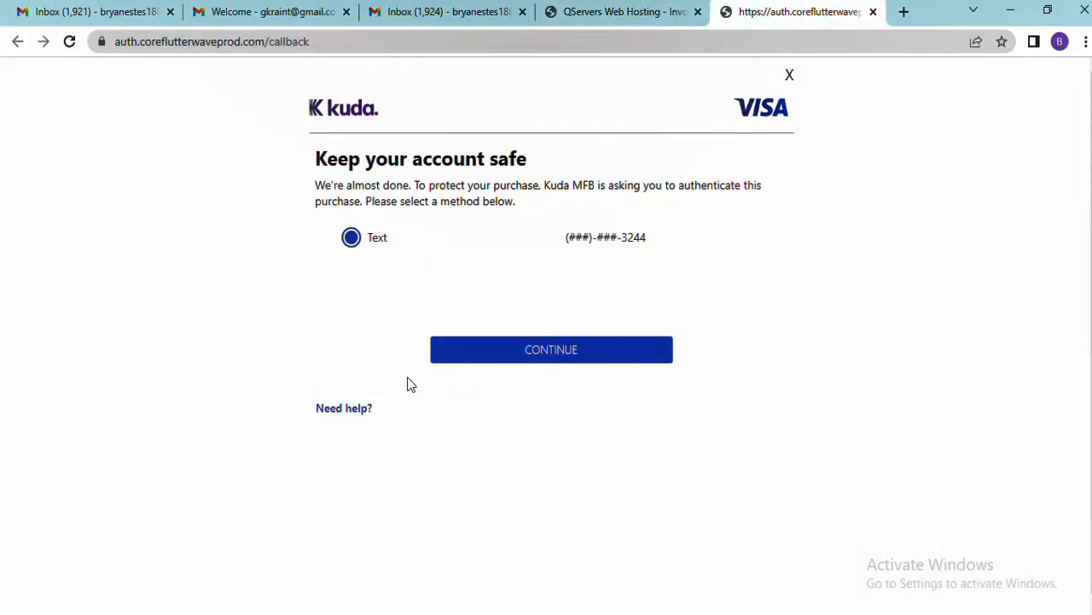
{"action": "left_click", "coordinate": [526, 357]}
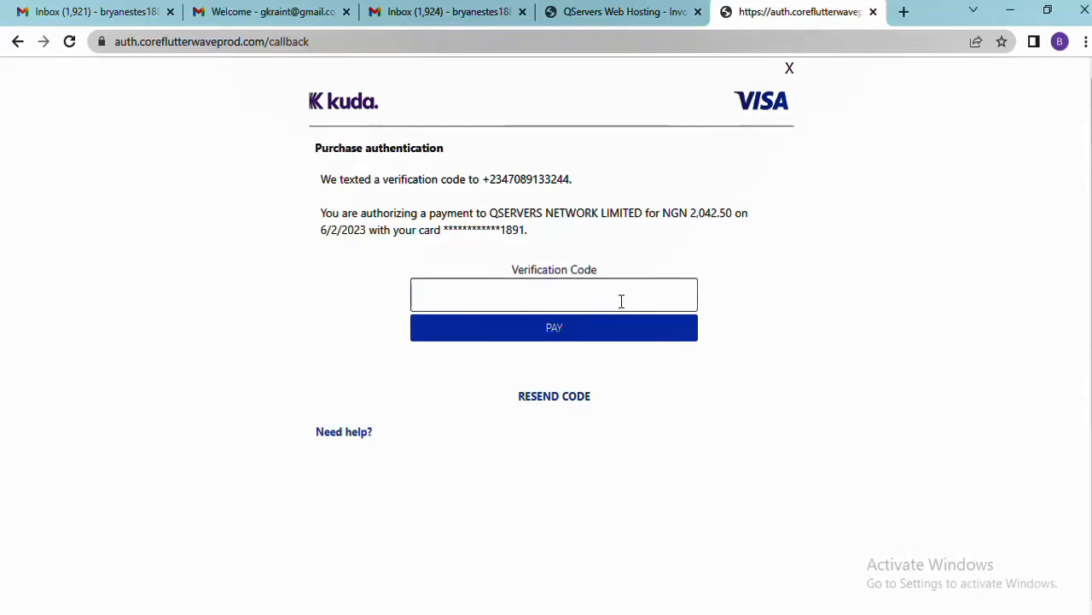
Paste the texted verification code and submit with PAY, then request a new code after rejection
{"action": "key", "text": "ctrl+v"}
{"action": "left_click", "coordinate": [609, 334]}
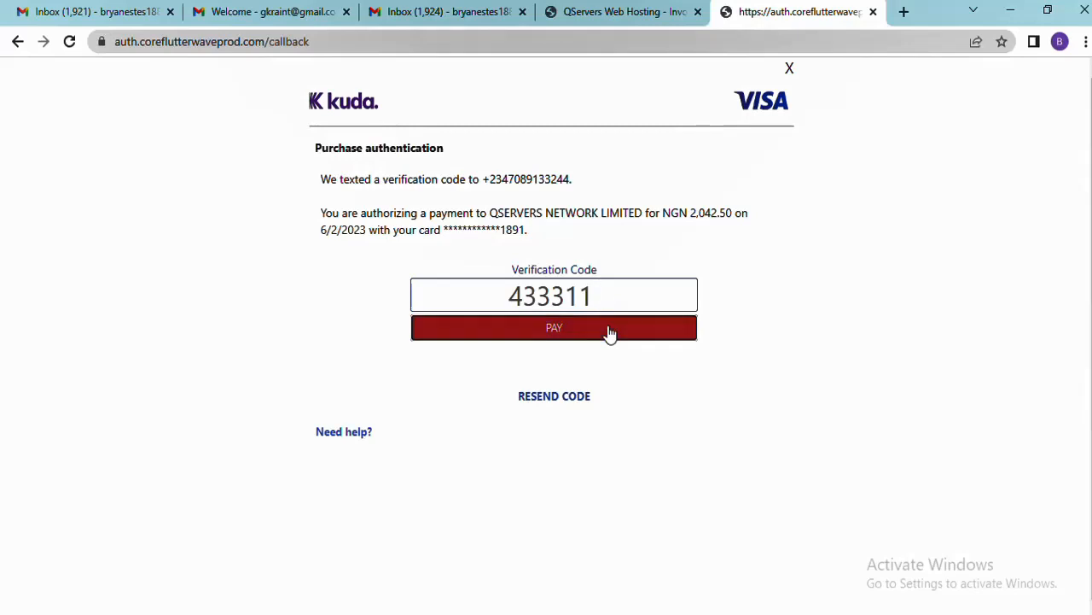
{"action": "left_click", "coordinate": [587, 296]}
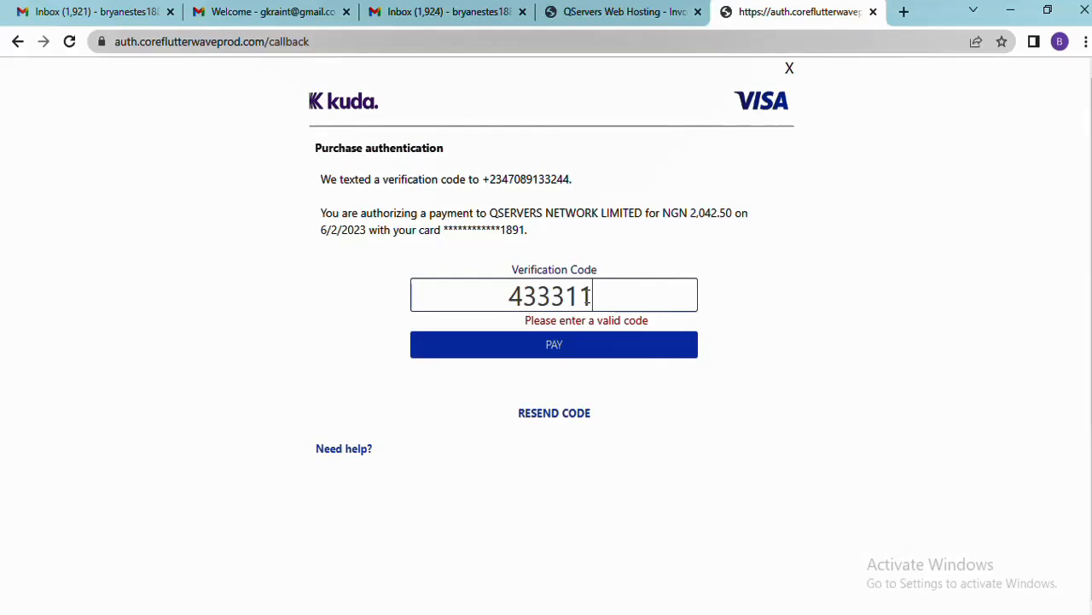
{"action": "left_click", "coordinate": [551, 351]}
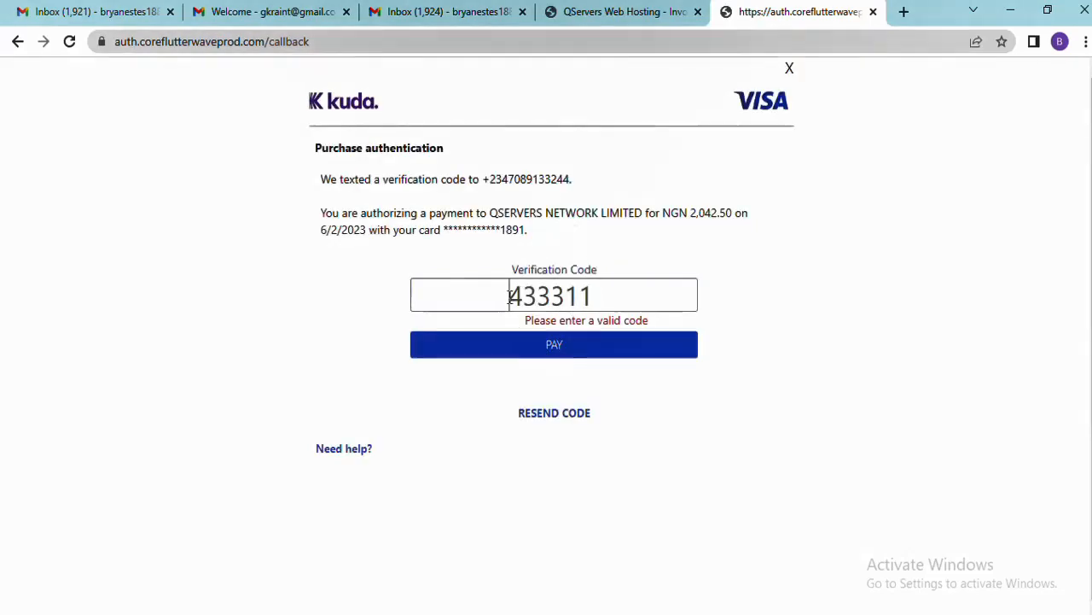
{"action": "left_click", "coordinate": [510, 295]}
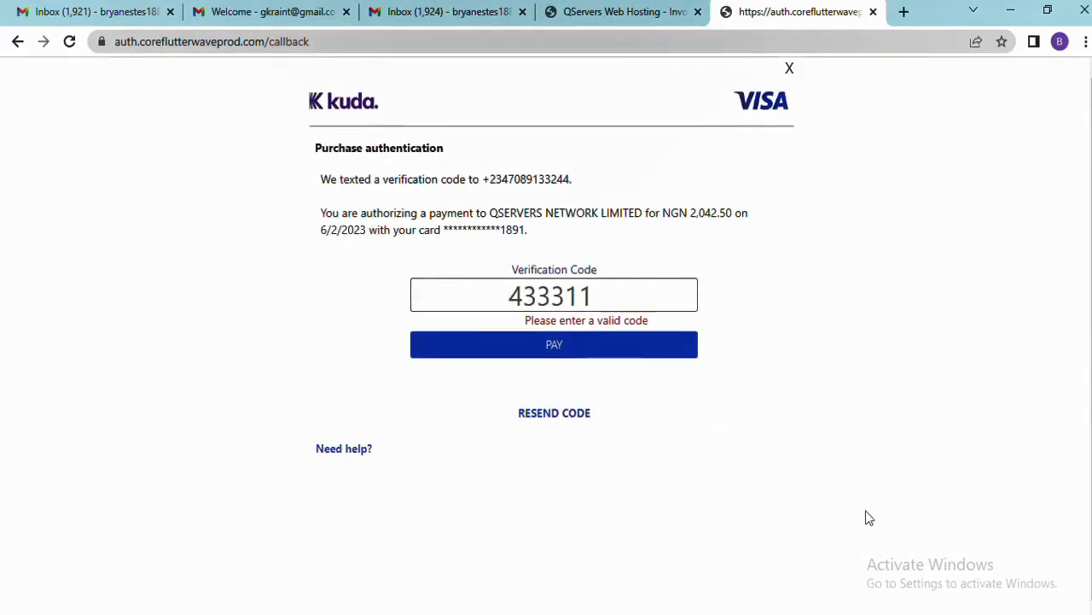
{"action": "left_click", "coordinate": [947, 613]}
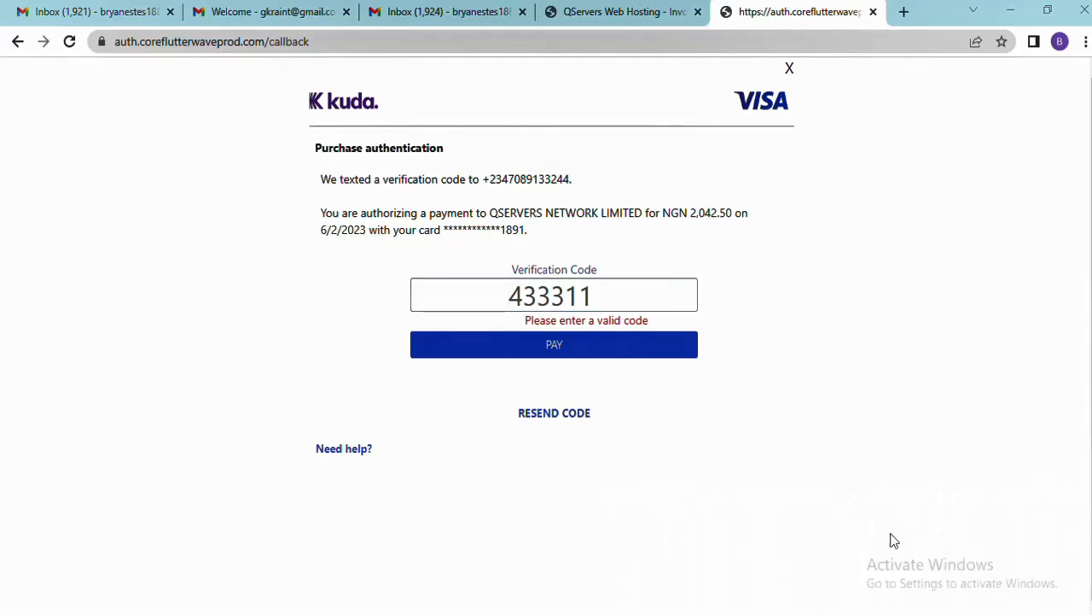
{"action": "left_click", "coordinate": [552, 417]}
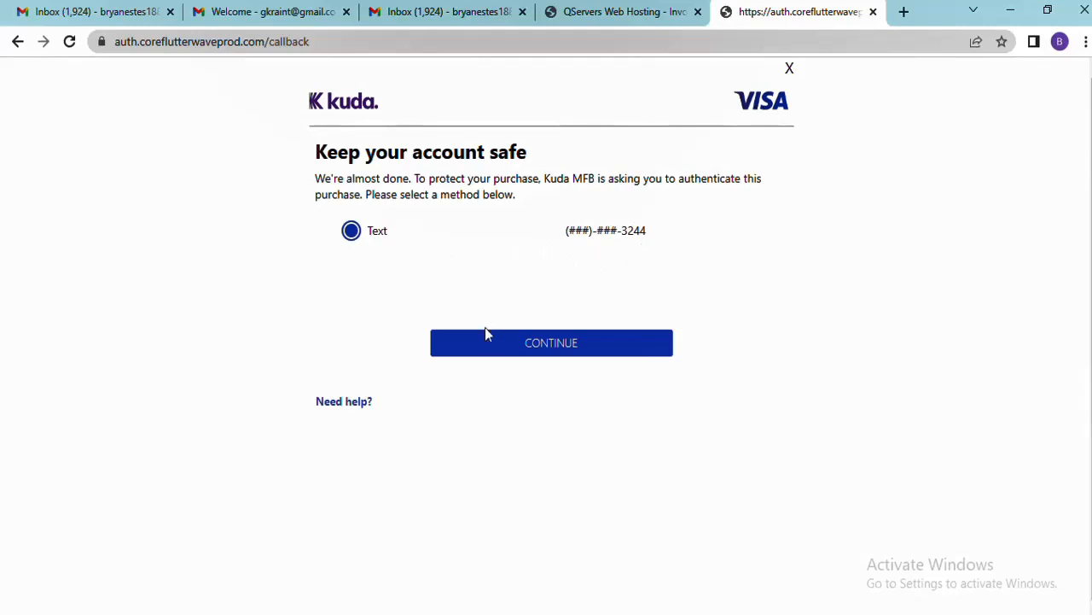
Have Kuda text a verification code for the NGN 2,042.50 payment, then switch to the router window
{"action": "left_click", "coordinate": [489, 344]}
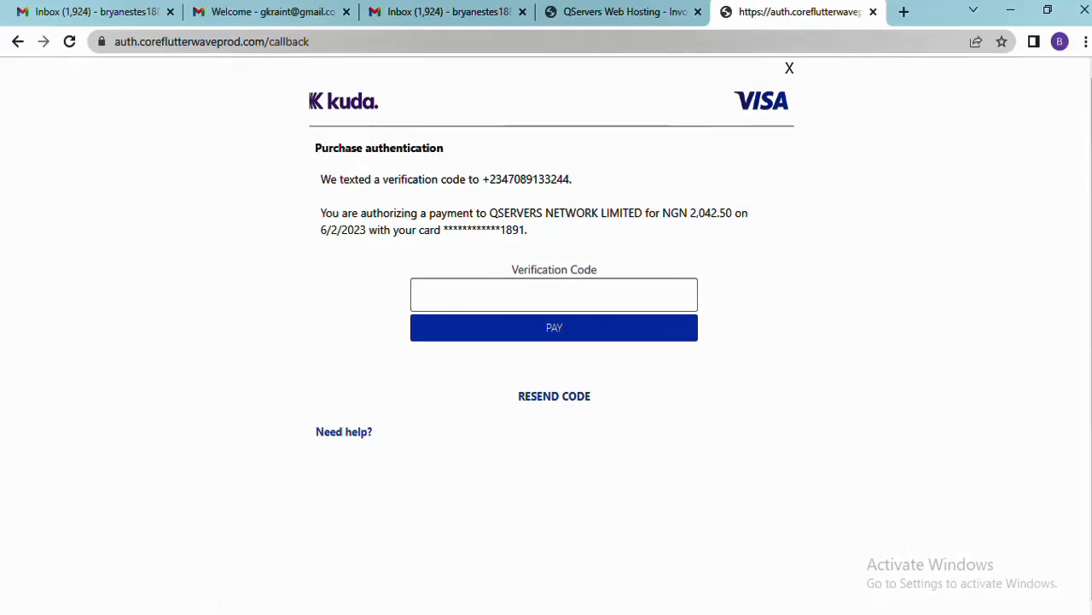
{"action": "mouse_move", "coordinate": [255, 613]}
{"action": "left_click", "coordinate": [251, 589]}
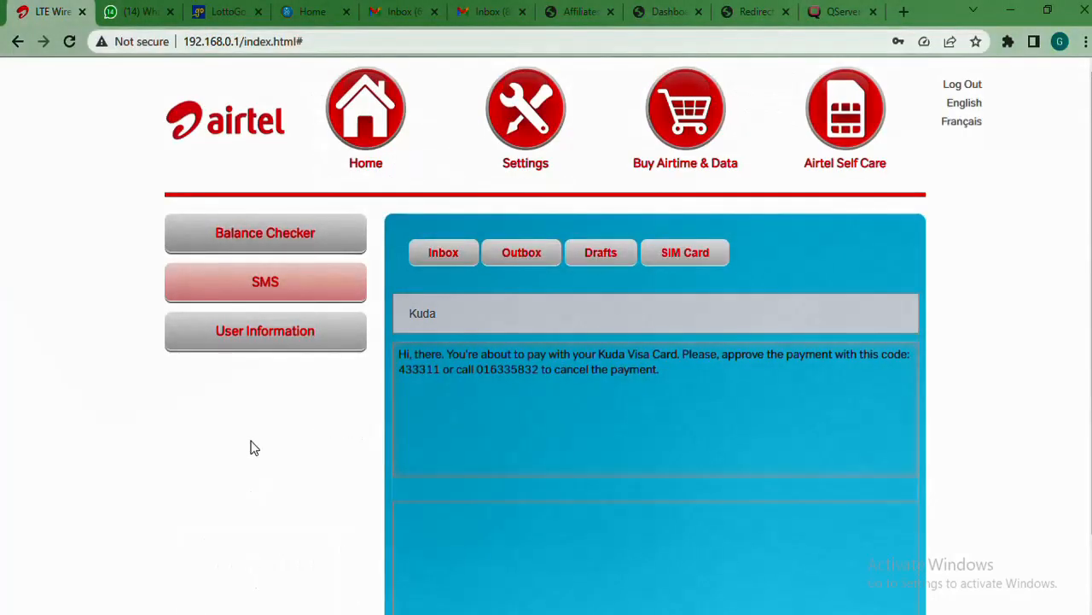
Open the newest Kuda SMS in the Airtel inbox and copy its verification code
{"action": "left_click", "coordinate": [273, 295]}
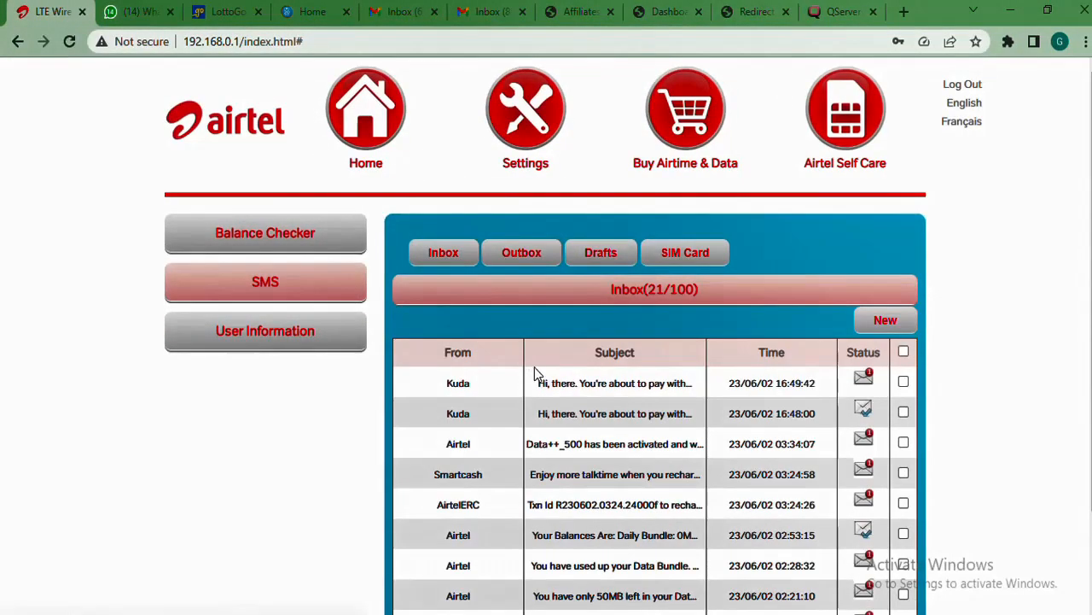
{"action": "left_click", "coordinate": [557, 385]}
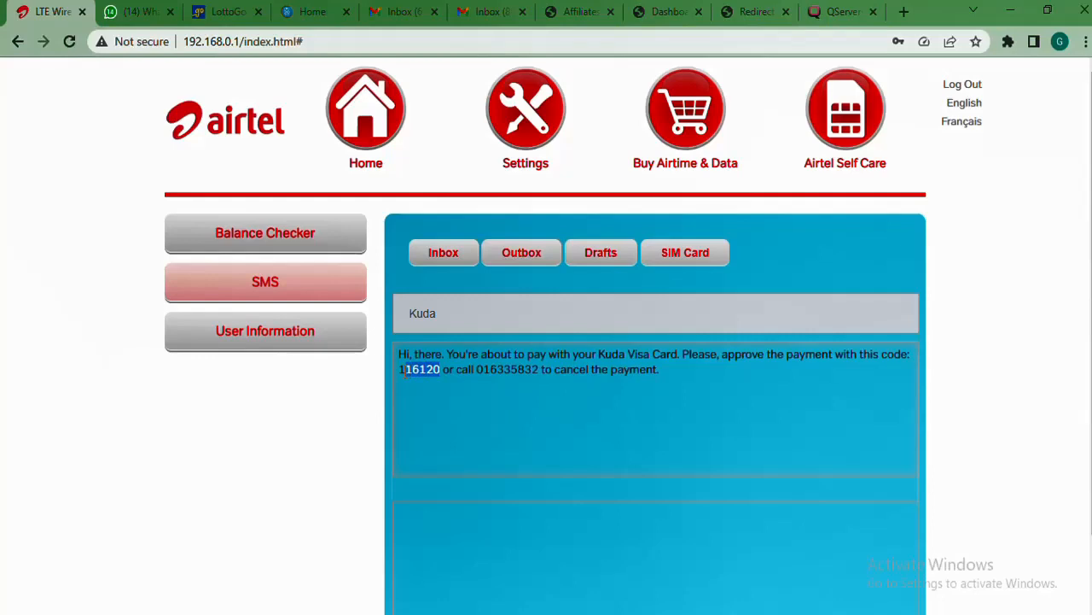
{"action": "right_click", "coordinate": [400, 369]}
{"action": "left_click", "coordinate": [434, 385]}
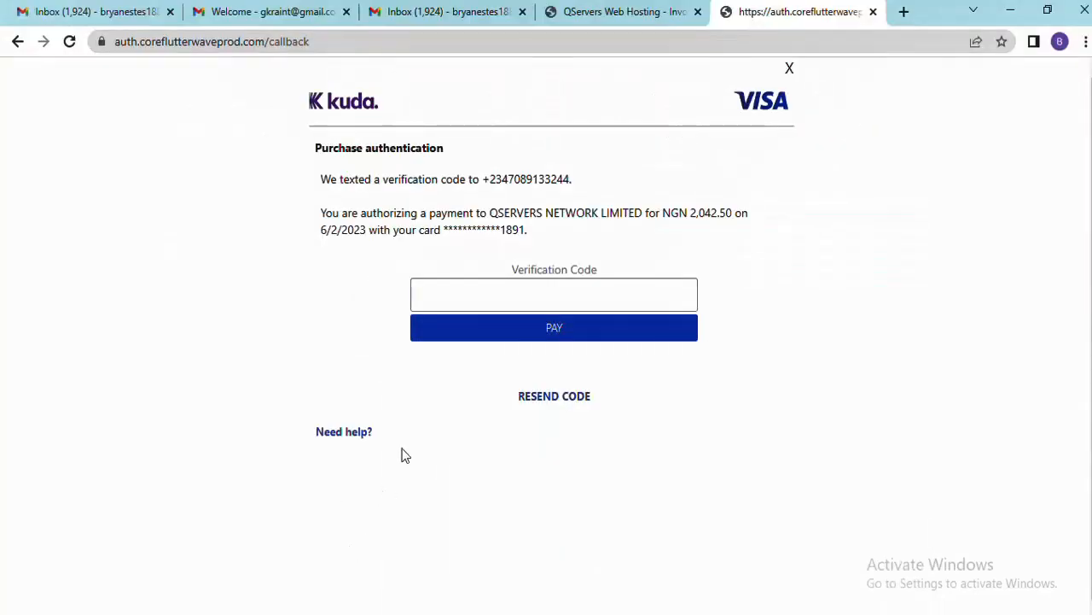
Paste the texted code into Verification Code and submit PAY to complete the QServers payment
{"action": "right_click", "coordinate": [477, 291]}
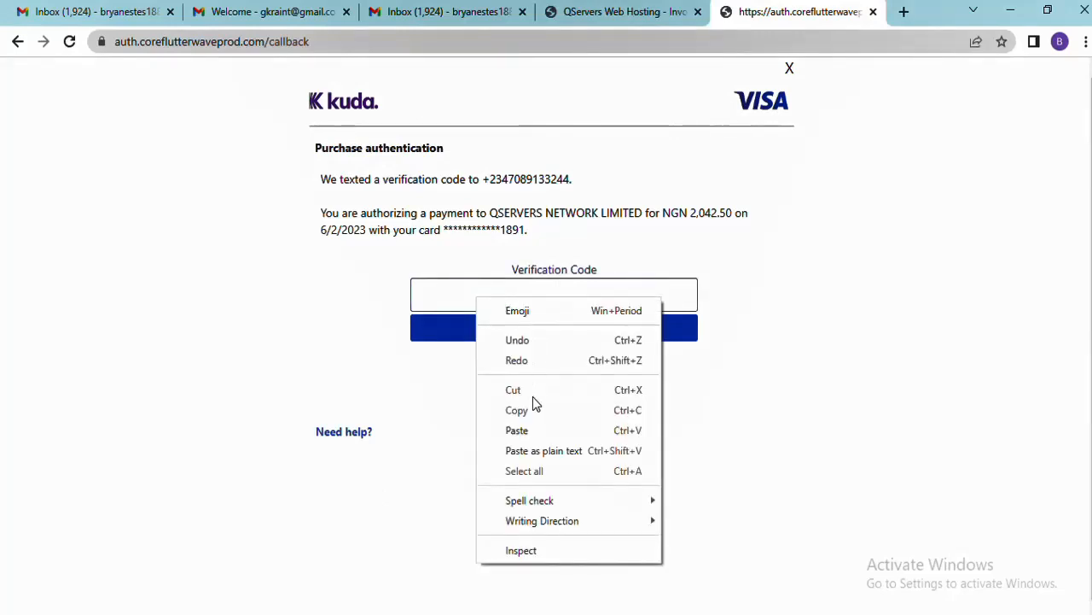
{"action": "left_click", "coordinate": [523, 429]}
{"action": "left_click", "coordinate": [527, 329]}
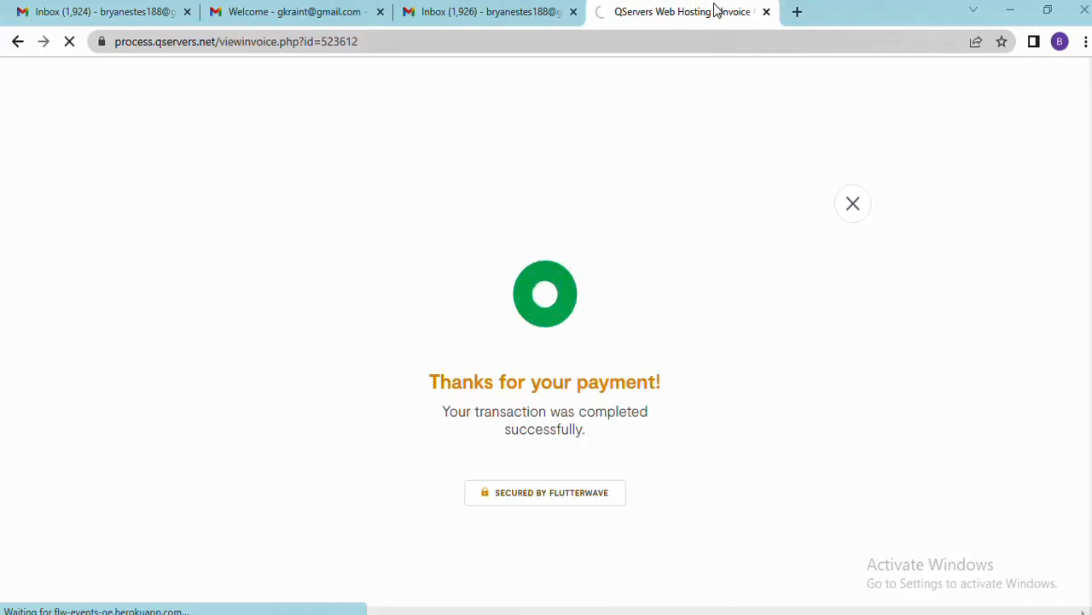
Go to the client area and open My Products & Services, showing the Active Starter Pack
{"action": "left_click", "coordinate": [795, 10]}
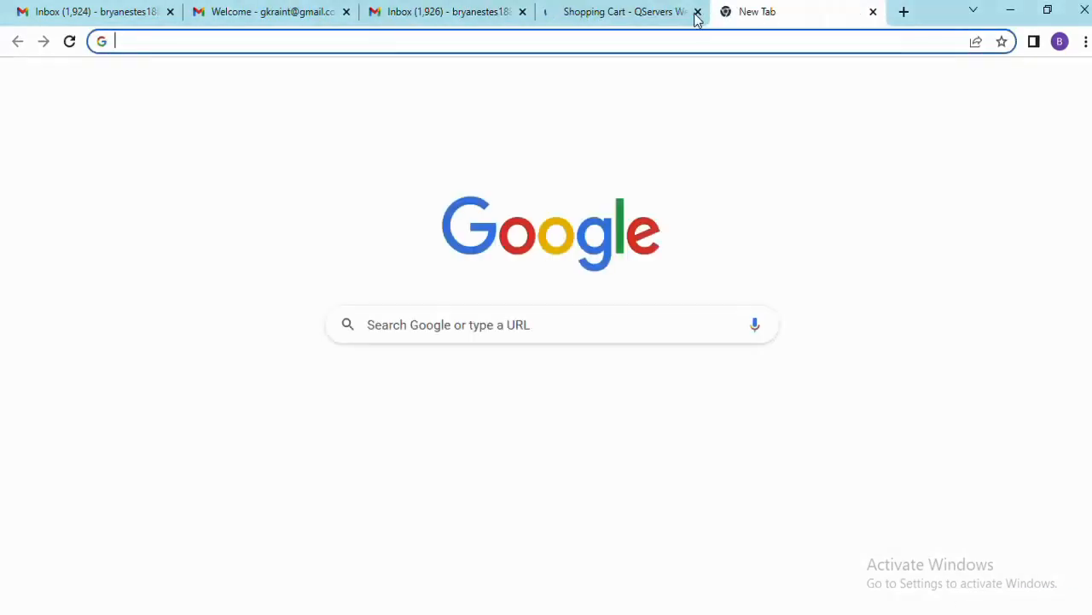
{"action": "left_click", "coordinate": [646, 8]}
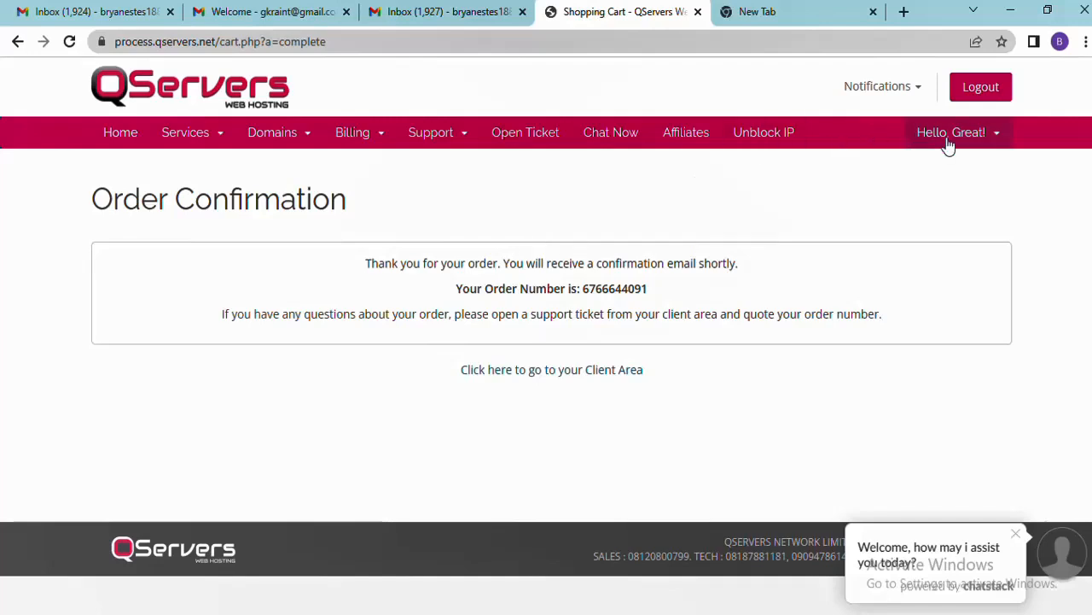
{"action": "left_click", "coordinate": [996, 136]}
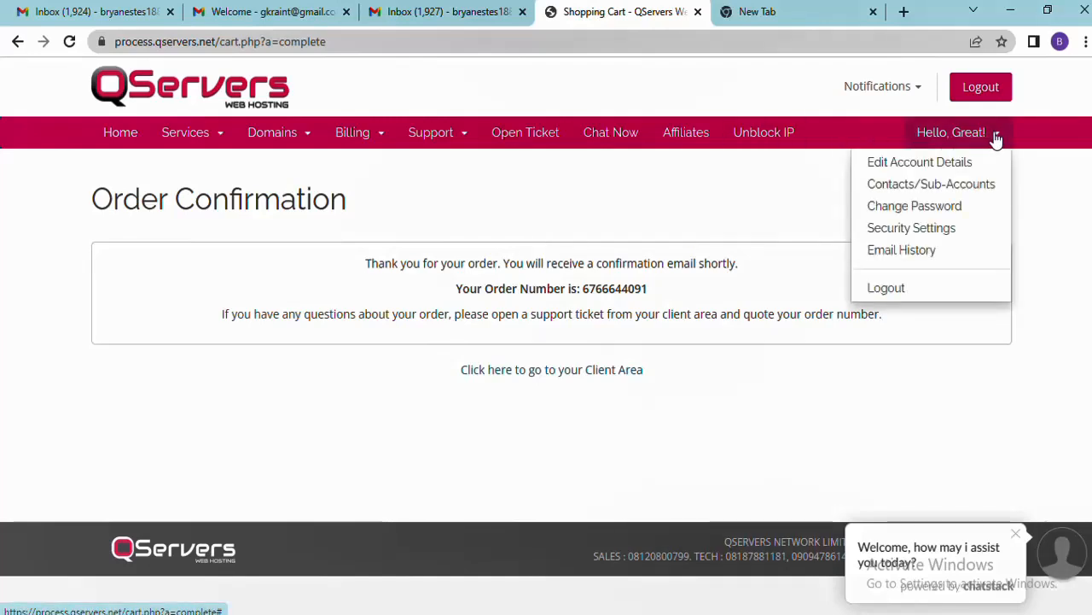
{"action": "left_click", "coordinate": [126, 150]}
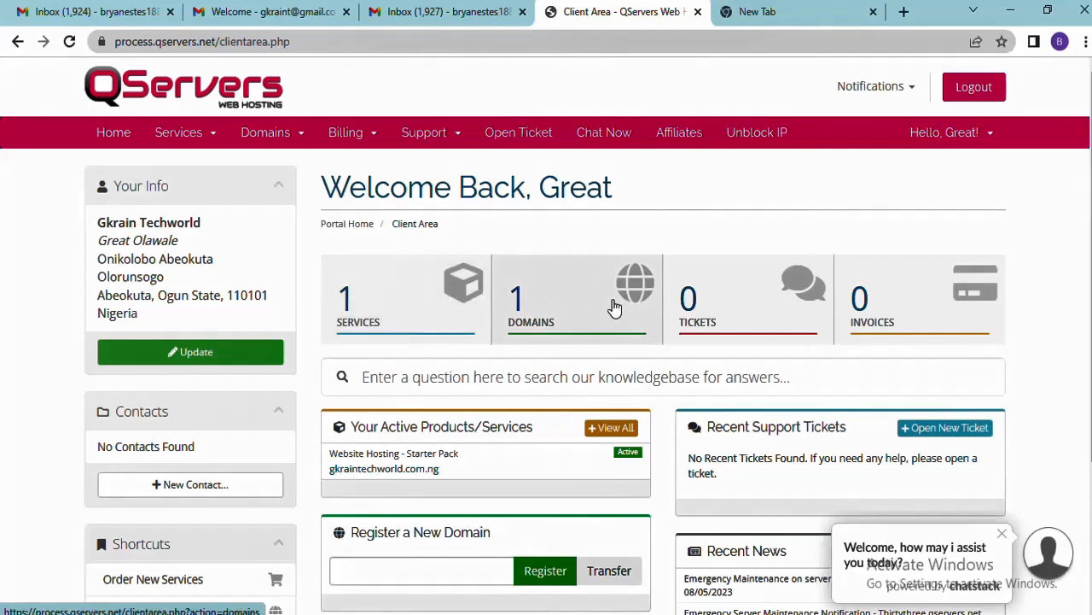
{"action": "scroll", "coordinate": [610, 309], "scroll_direction": "down", "scroll_amount": 1}
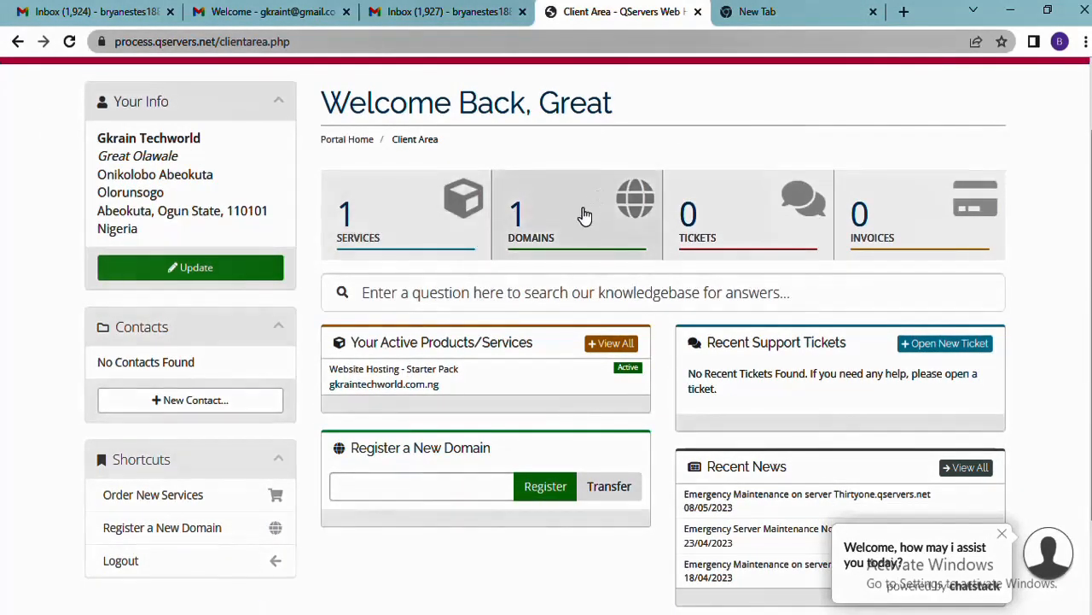
{"action": "left_click", "coordinate": [429, 245]}
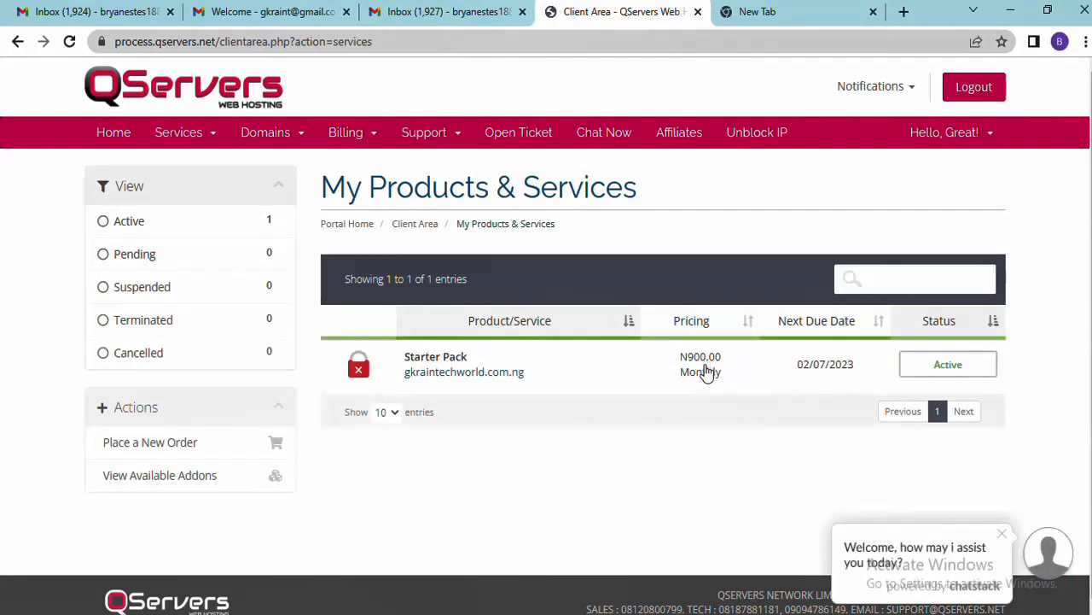
Check the registered domains list, then open the Starter Pack details for gkraintechworld.com.ng
{"action": "left_click", "coordinate": [18, 43]}
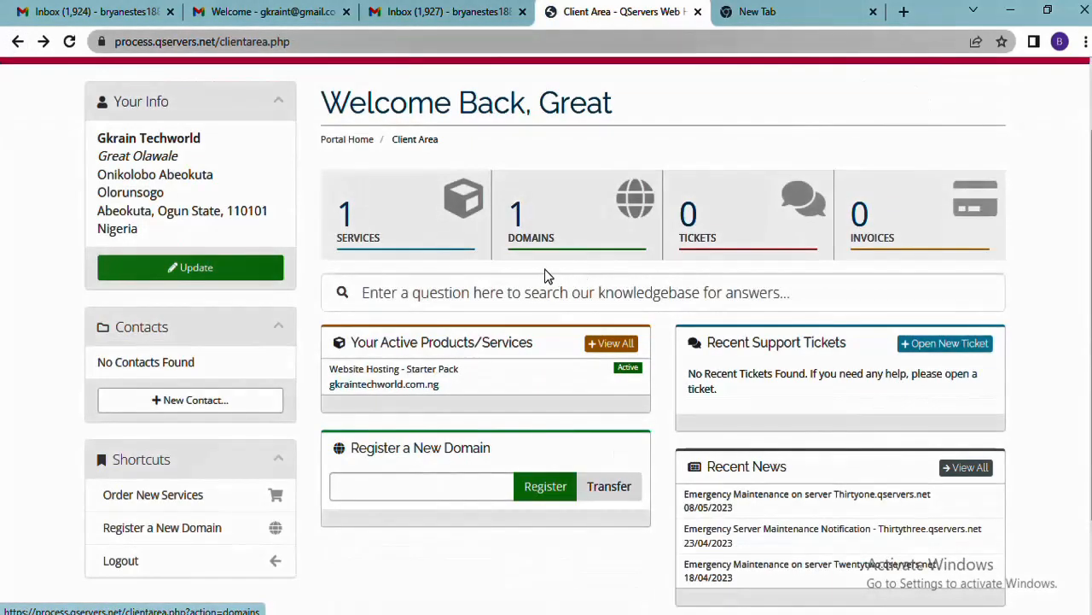
{"action": "left_click", "coordinate": [544, 231]}
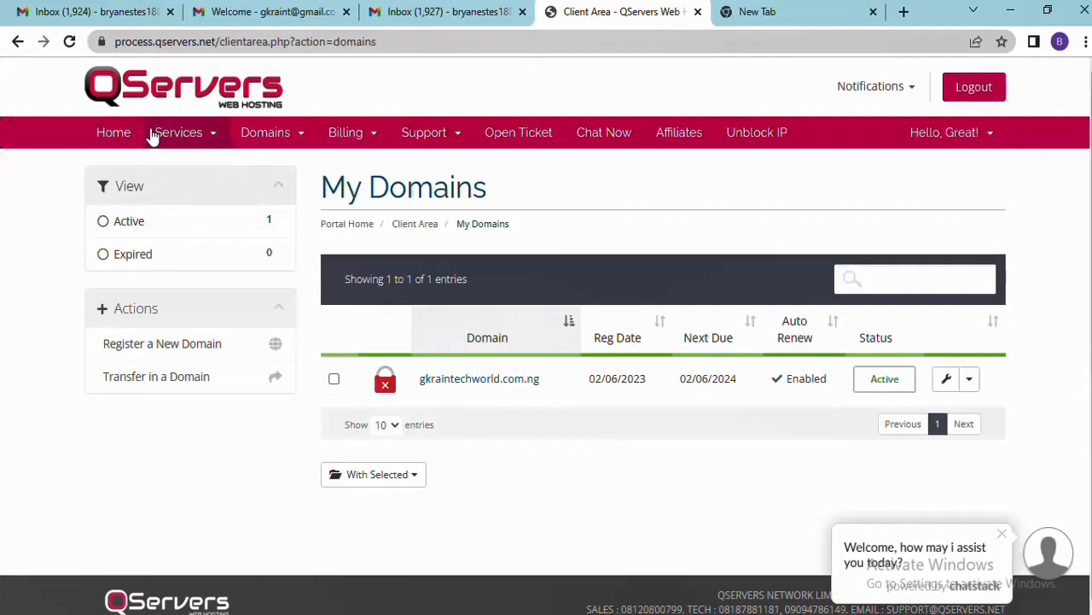
{"action": "left_click", "coordinate": [119, 139]}
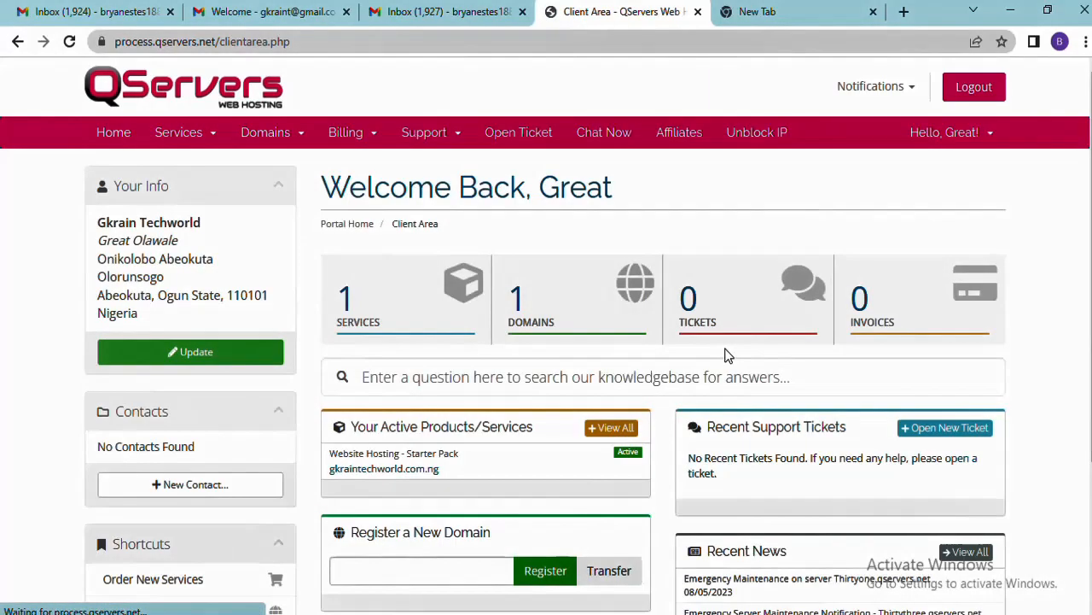
{"action": "scroll", "coordinate": [727, 354], "scroll_direction": "down", "scroll_amount": 3}
{"action": "scroll", "coordinate": [726, 353], "scroll_direction": "up", "scroll_amount": 2}
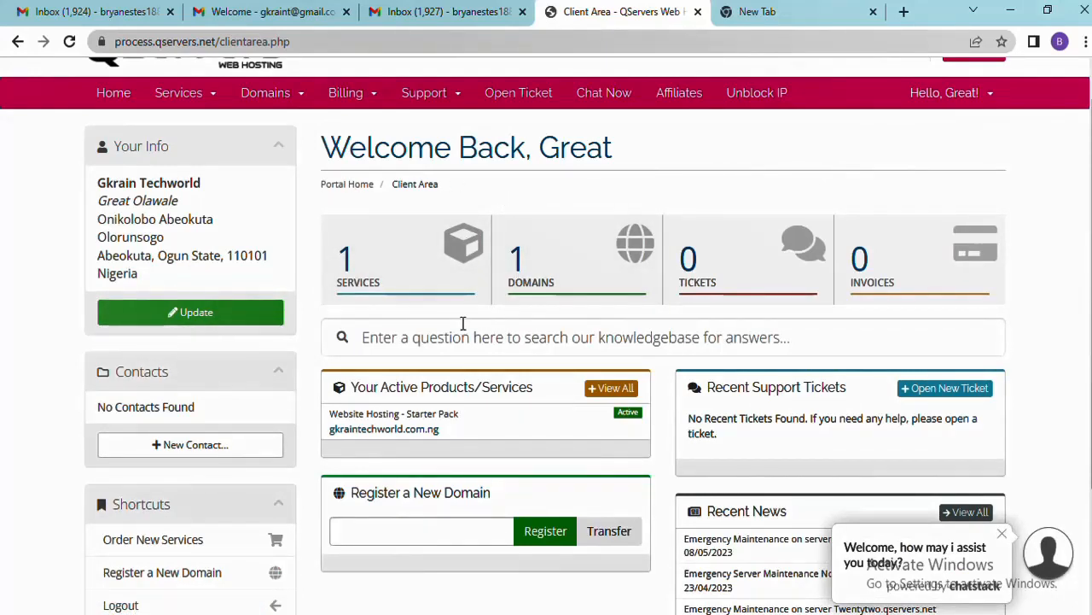
{"action": "left_click", "coordinate": [445, 260]}
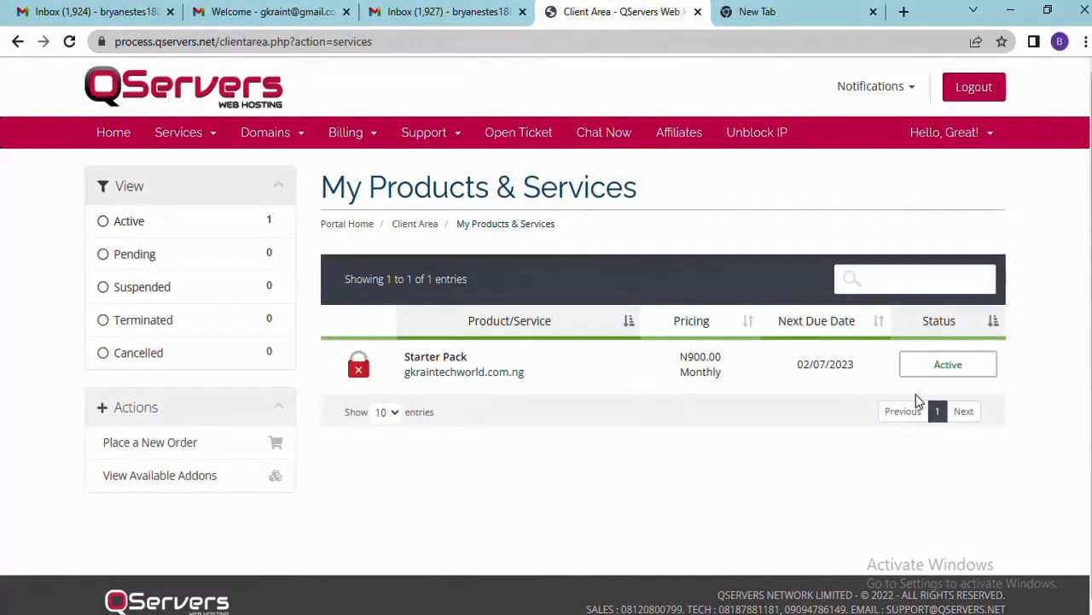
{"action": "left_click", "coordinate": [955, 374]}
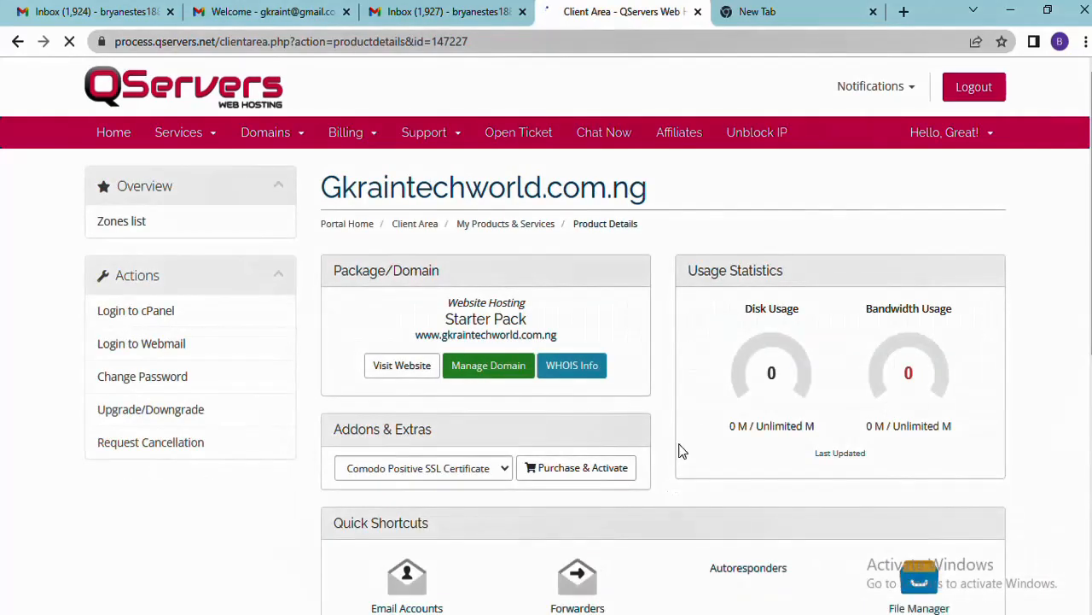
View the gkraintechworld.com.ng domain overview (Active, due 02/06/2024), then try visiting the website
{"action": "scroll", "coordinate": [688, 431], "scroll_direction": "down", "scroll_amount": 1}
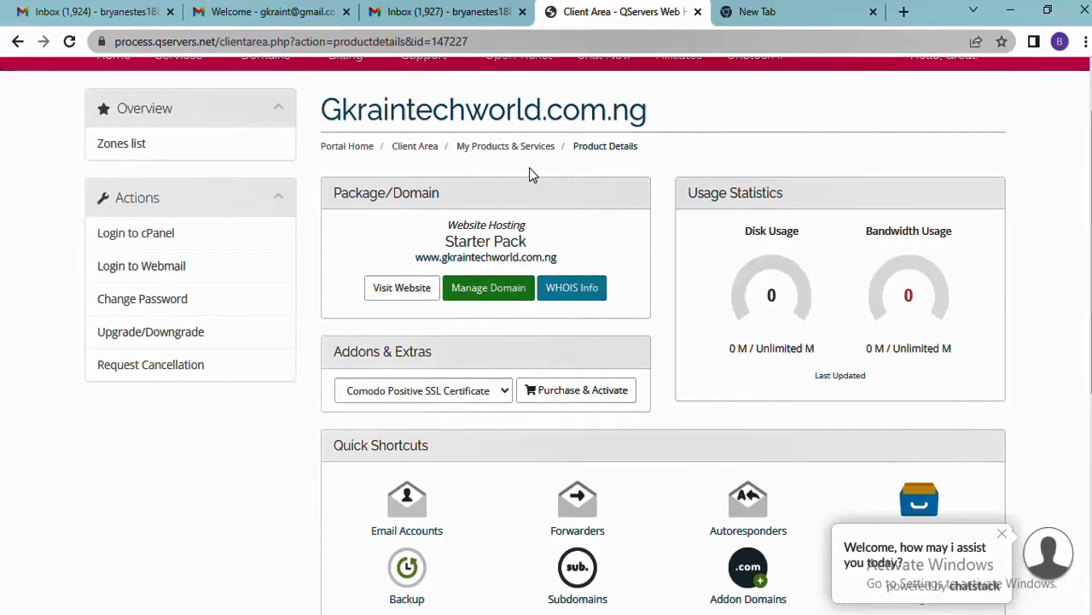
{"action": "left_click", "coordinate": [512, 291]}
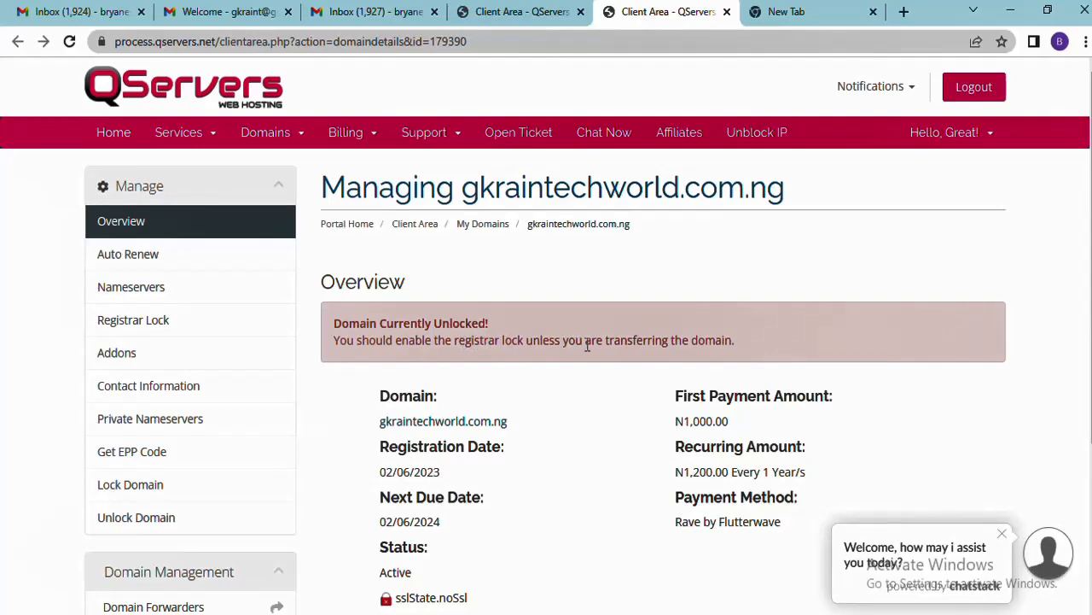
{"action": "scroll", "coordinate": [648, 344], "scroll_direction": "down", "scroll_amount": 2}
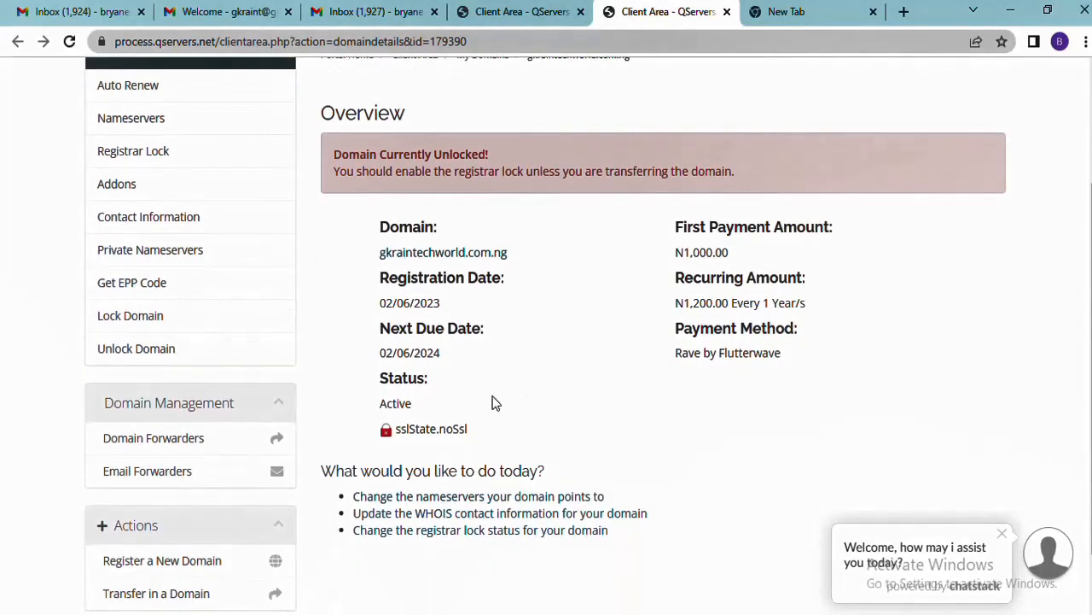
{"action": "scroll", "coordinate": [486, 282], "scroll_direction": "down", "scroll_amount": 1}
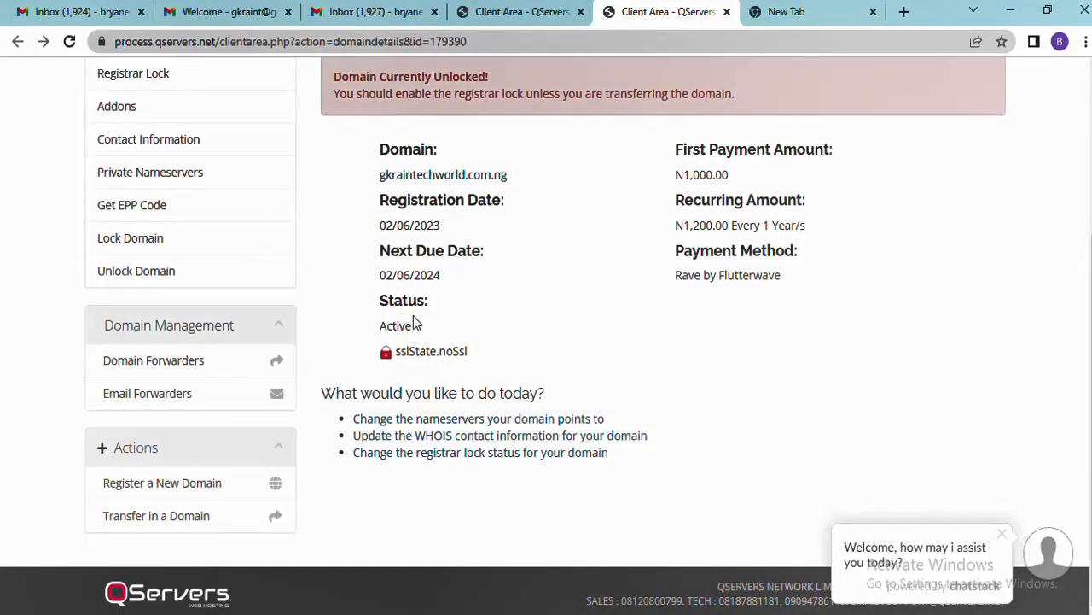
{"action": "scroll", "coordinate": [453, 328], "scroll_direction": "up", "scroll_amount": 3}
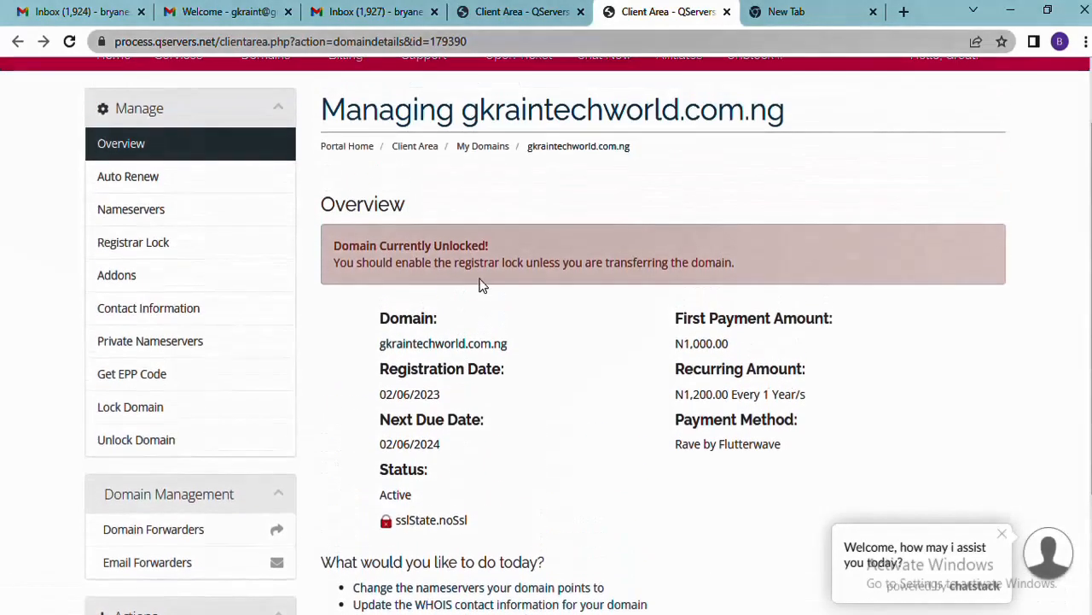
{"action": "left_click", "coordinate": [512, 11]}
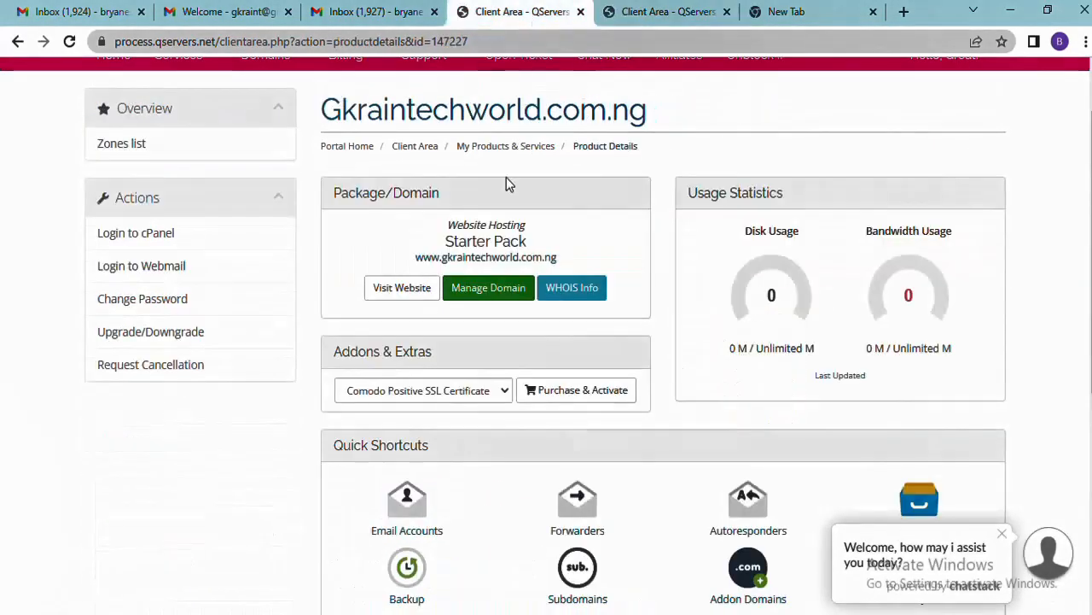
{"action": "left_click", "coordinate": [516, 257]}
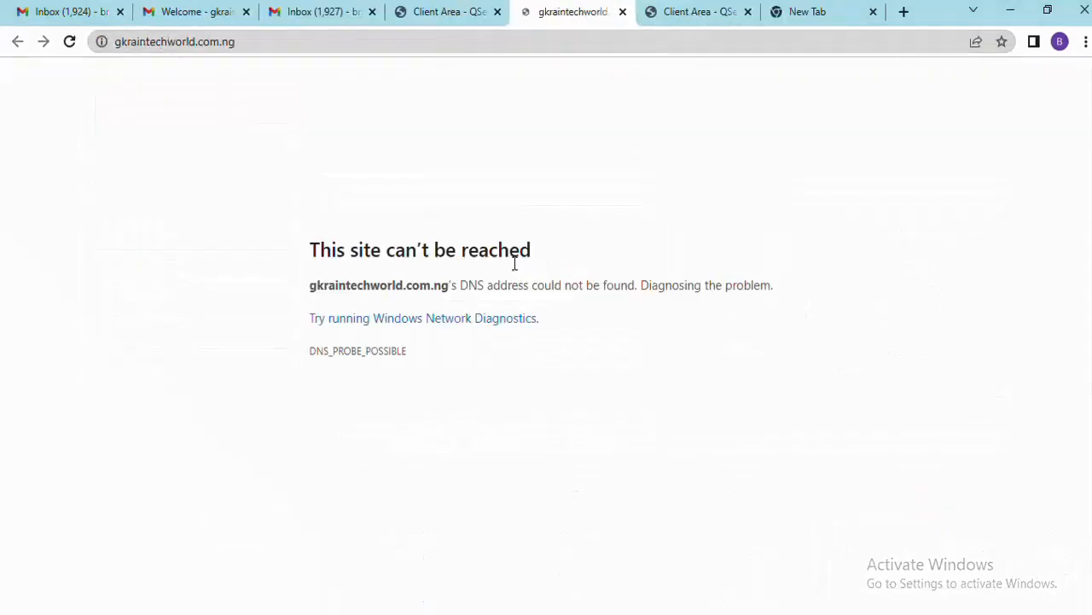
Retry loading gkraintechworld.com.ng, which stays unreachable, and return to the product details
{"action": "left_click", "coordinate": [519, 37]}
{"action": "key", "text": "Return"}
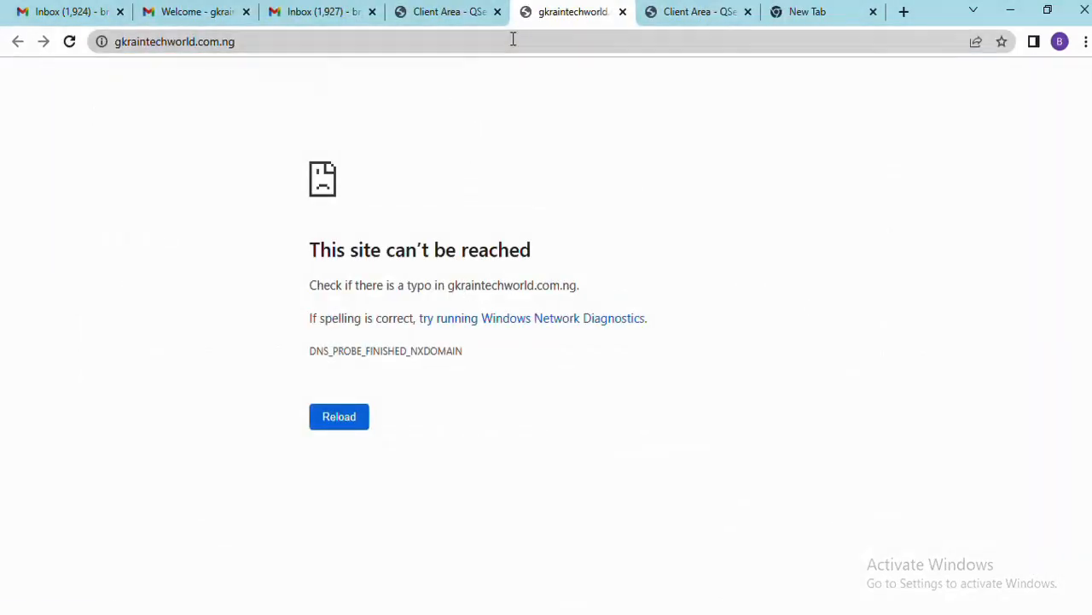
{"action": "left_click", "coordinate": [431, 12]}
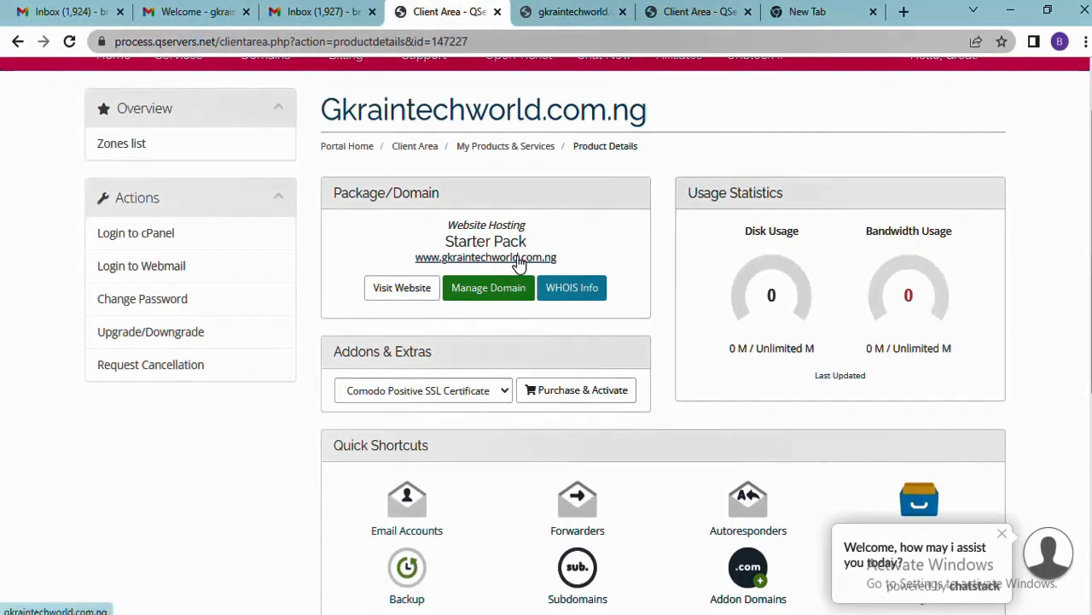
{"action": "left_click", "coordinate": [478, 256]}
{"action": "left_click", "coordinate": [408, 12]}
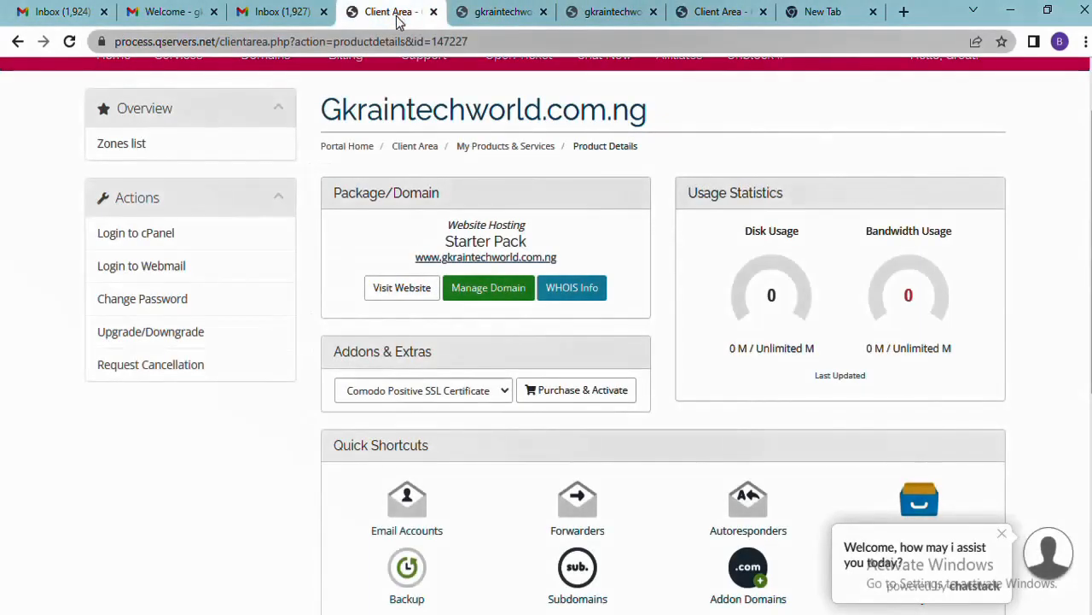
Open My Domains in a new tab, showing gkraintechworld.com.ng Active with auto-renew, then return
{"action": "scroll", "coordinate": [512, 273], "scroll_direction": "up", "scroll_amount": 2}
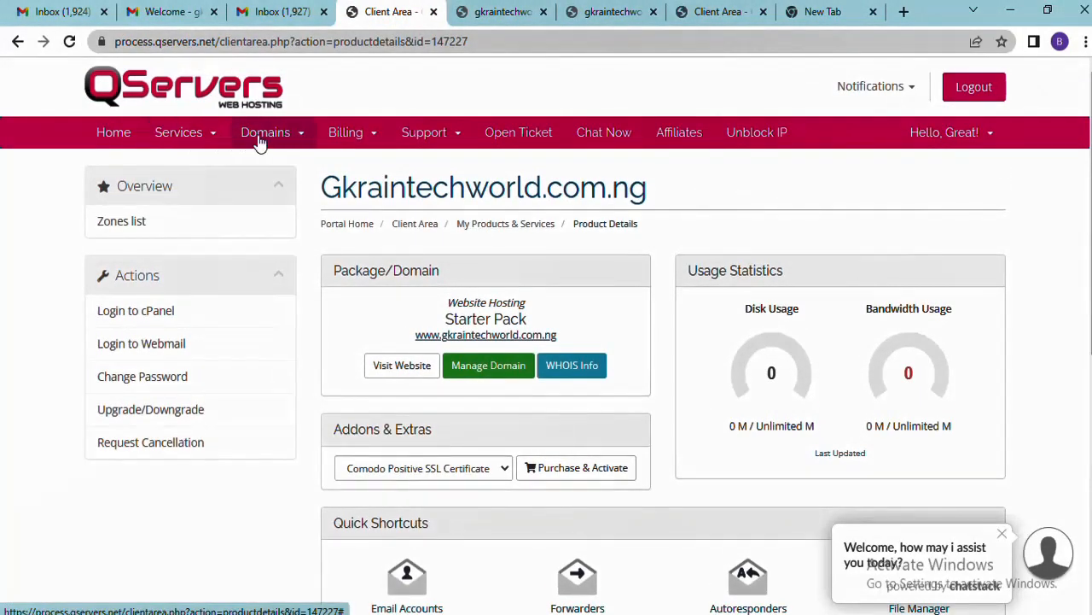
{"action": "left_click", "coordinate": [295, 138]}
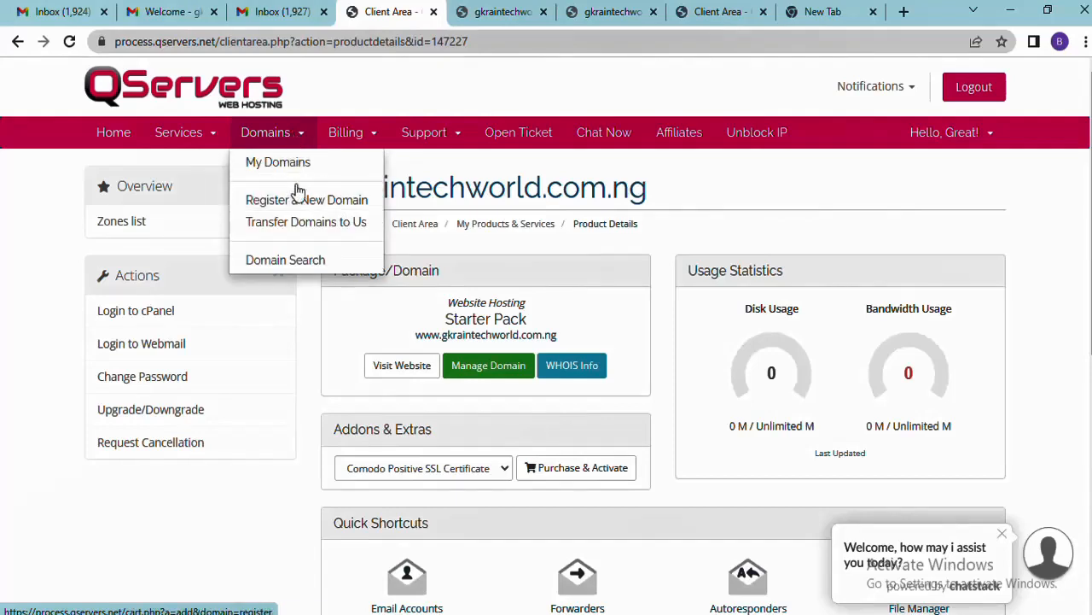
{"action": "right_click", "coordinate": [300, 162]}
{"action": "left_click", "coordinate": [317, 172]}
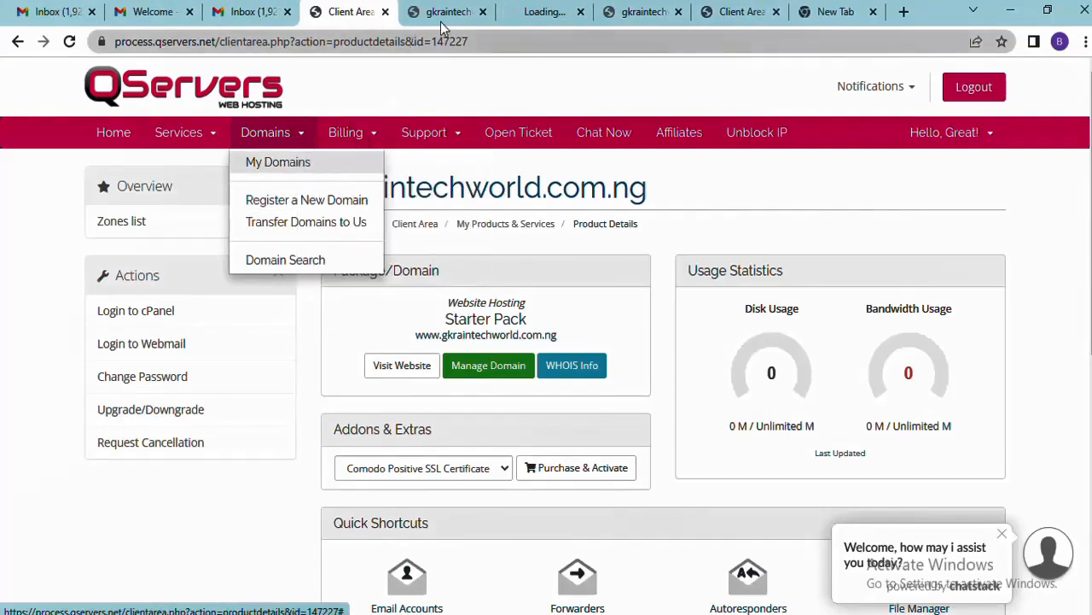
{"action": "left_click", "coordinate": [461, 12]}
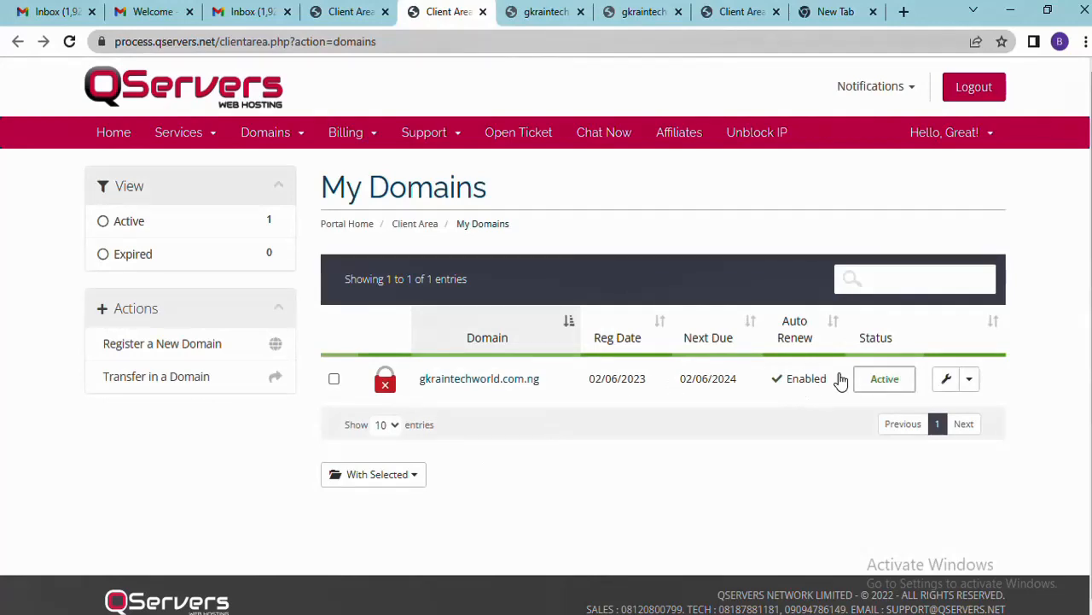
{"action": "left_click", "coordinate": [350, 12]}
{"action": "left_click", "coordinate": [28, 297]}
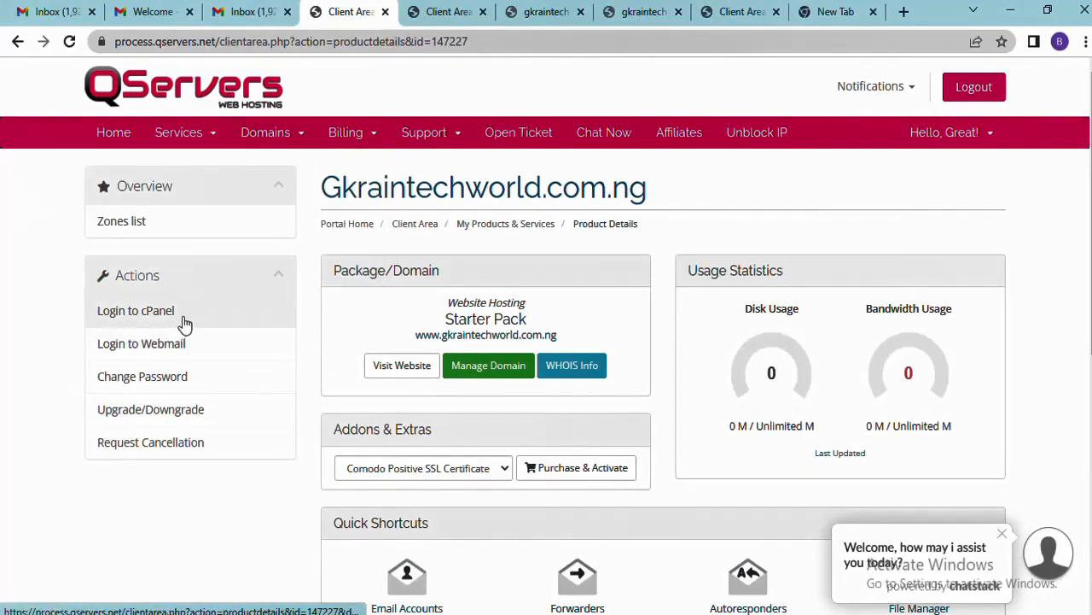
Log in to cPanel for gkraintechworld.com.ng and browse its tools
{"action": "left_click", "coordinate": [136, 311]}
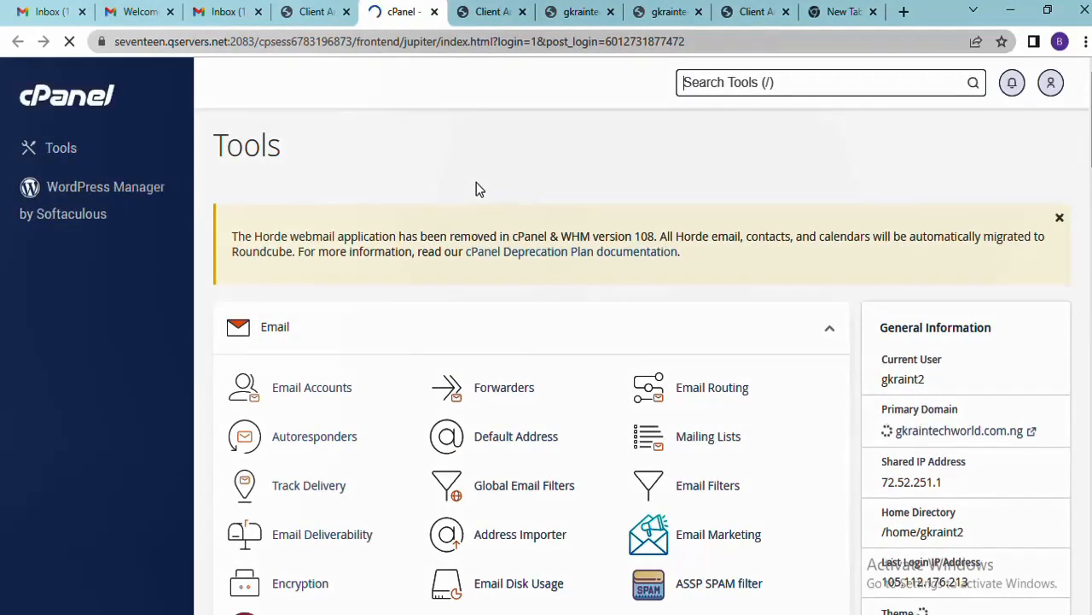
{"action": "scroll", "coordinate": [639, 313], "scroll_direction": "down", "scroll_amount": 3}
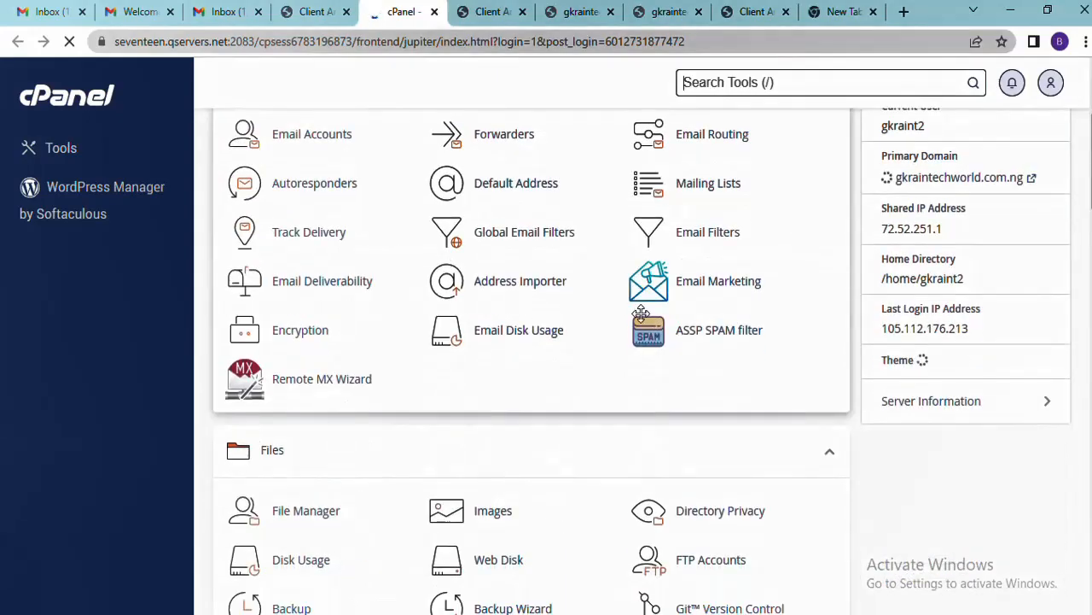
{"action": "scroll", "coordinate": [641, 314], "scroll_direction": "down", "scroll_amount": 9}
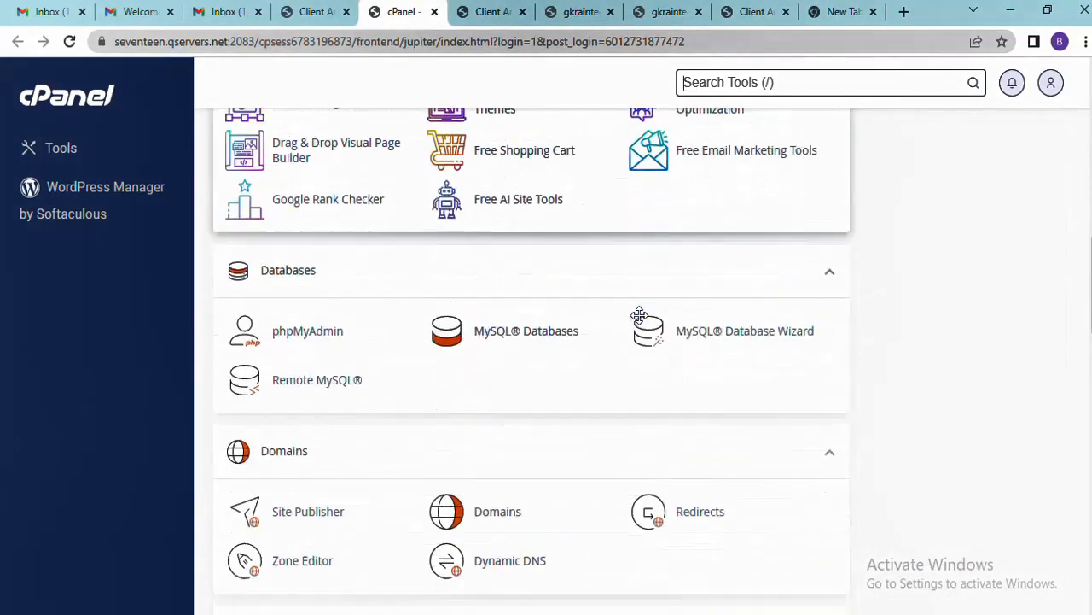
{"action": "scroll", "coordinate": [639, 315], "scroll_direction": "down", "scroll_amount": 3}
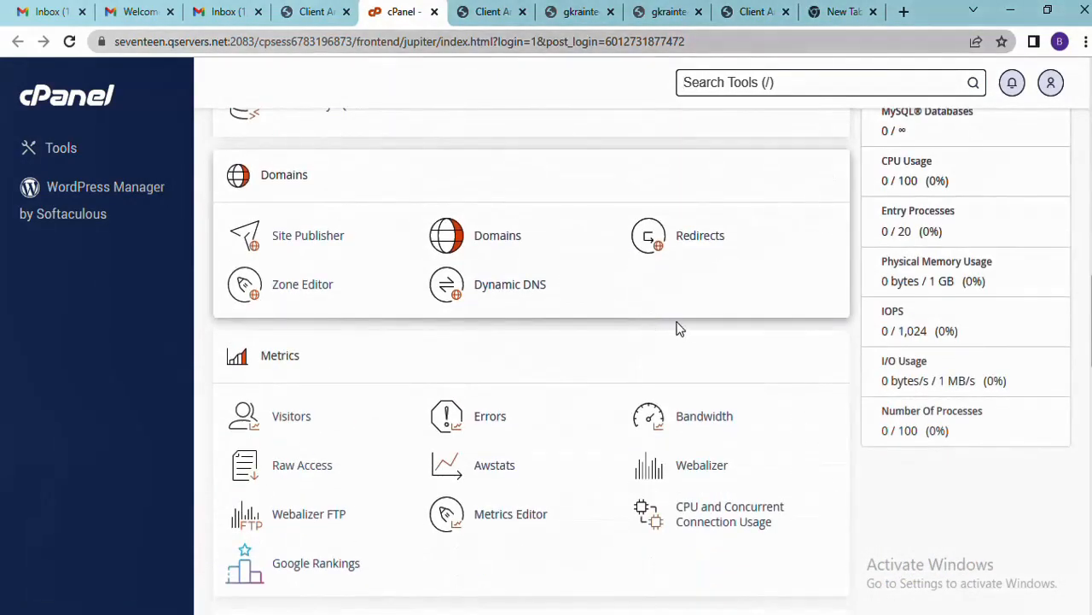
{"action": "scroll", "coordinate": [682, 333], "scroll_direction": "down", "scroll_amount": 4}
{"action": "scroll", "coordinate": [683, 348], "scroll_direction": "up", "scroll_amount": 15}
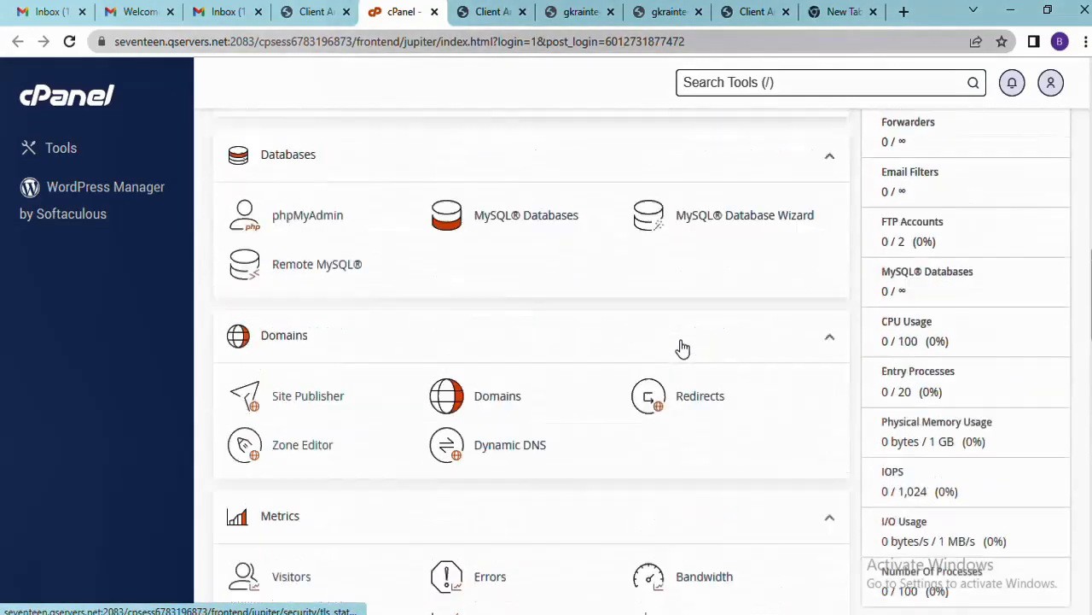
{"action": "scroll", "coordinate": [683, 349], "scroll_direction": "up", "scroll_amount": 6}
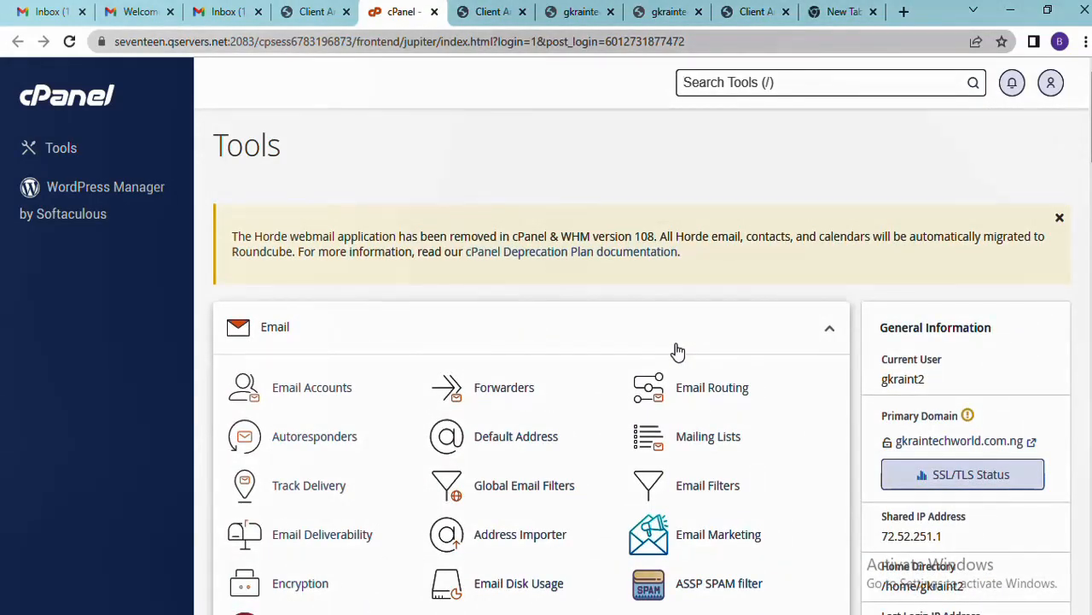
{"action": "scroll", "coordinate": [677, 350], "scroll_direction": "down", "scroll_amount": 6}
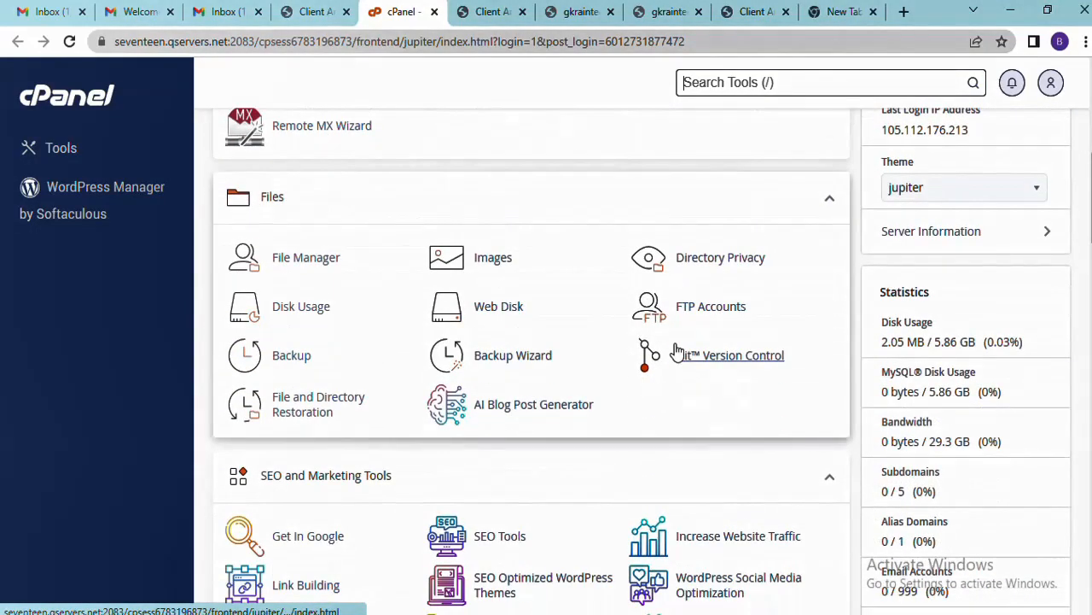
{"action": "scroll", "coordinate": [677, 352], "scroll_direction": "down", "scroll_amount": 3}
{"action": "scroll", "coordinate": [676, 351], "scroll_direction": "up", "scroll_amount": 8}
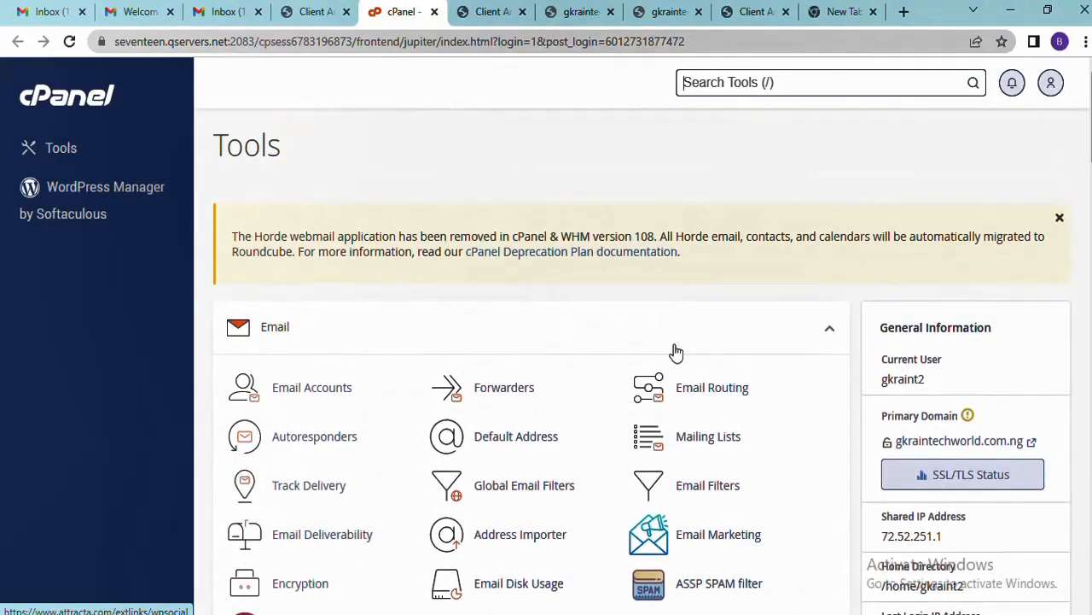
Find Softaculous Apps Installer and open the WordPress installer in a new tab
{"action": "scroll", "coordinate": [676, 348], "scroll_direction": "down", "scroll_amount": 10}
{"action": "scroll", "coordinate": [674, 346], "scroll_direction": "down", "scroll_amount": 3}
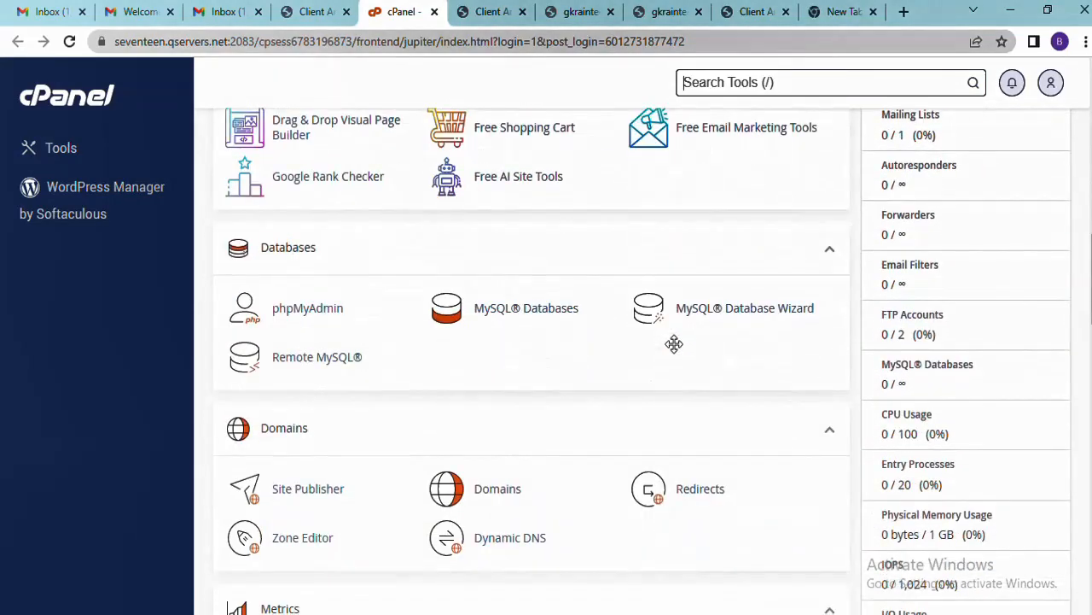
{"action": "scroll", "coordinate": [674, 350], "scroll_direction": "down", "scroll_amount": 5}
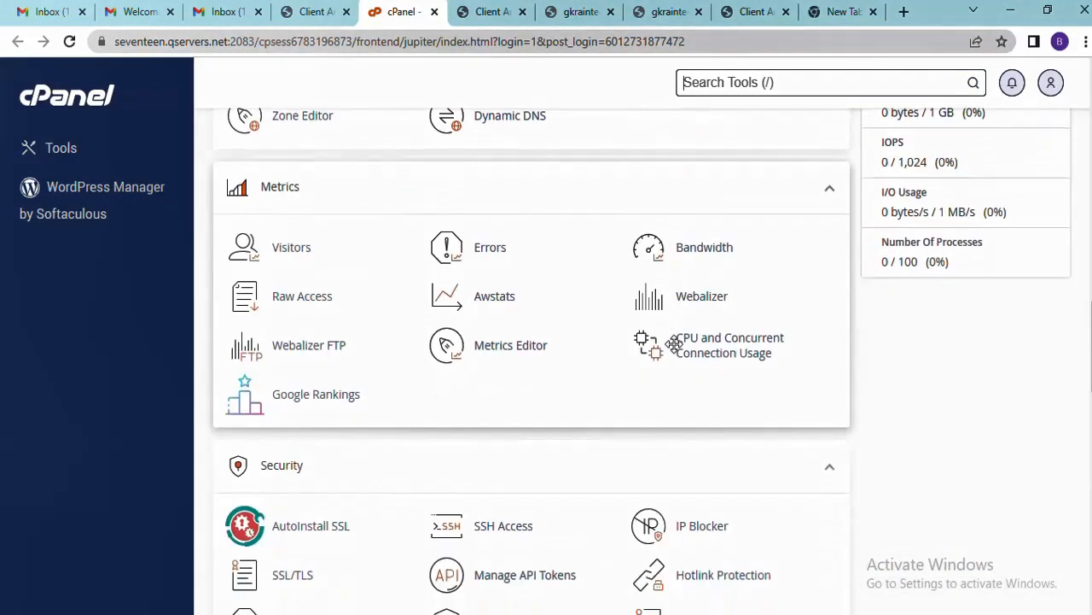
{"action": "scroll", "coordinate": [676, 350], "scroll_direction": "down", "scroll_amount": 3}
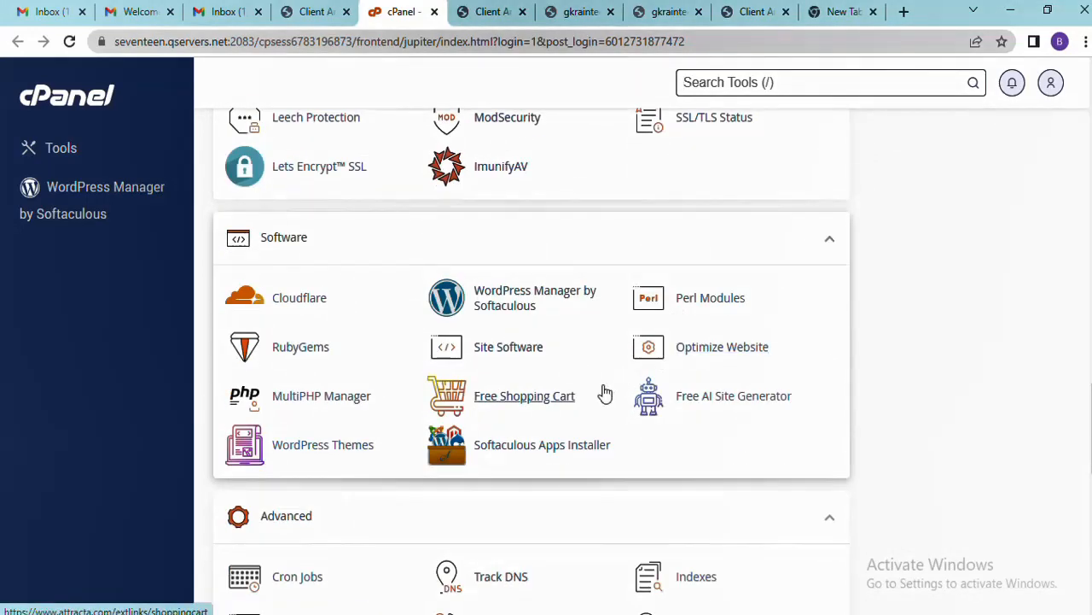
{"action": "scroll", "coordinate": [628, 435], "scroll_direction": "down", "scroll_amount": 3}
{"action": "scroll", "coordinate": [625, 431], "scroll_direction": "down", "scroll_amount": 5}
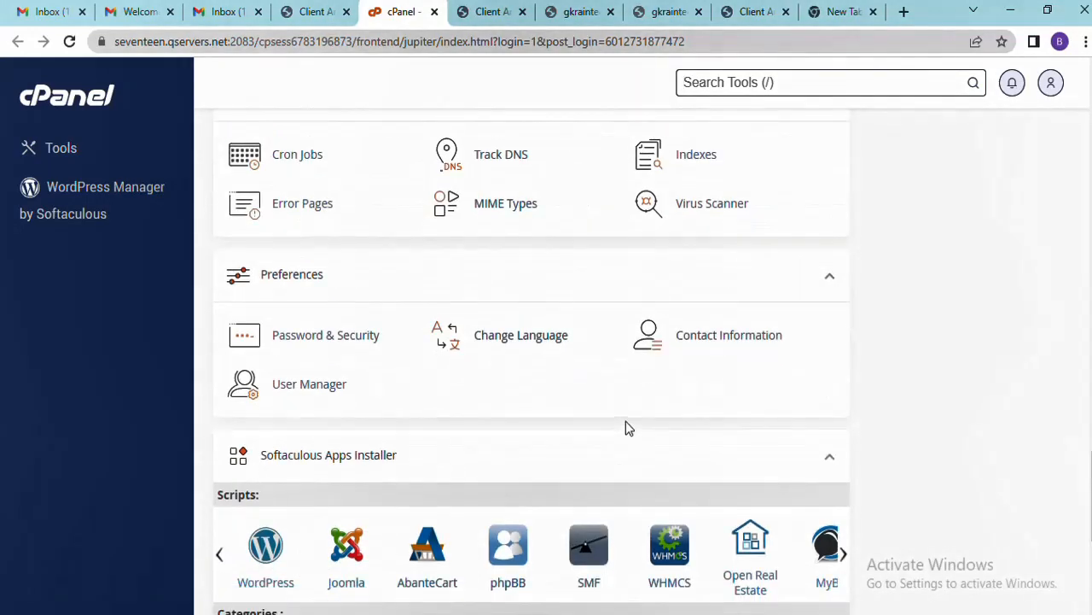
{"action": "scroll", "coordinate": [627, 427], "scroll_direction": "up", "scroll_amount": 8}
{"action": "scroll", "coordinate": [627, 427], "scroll_direction": "up", "scroll_amount": 4}
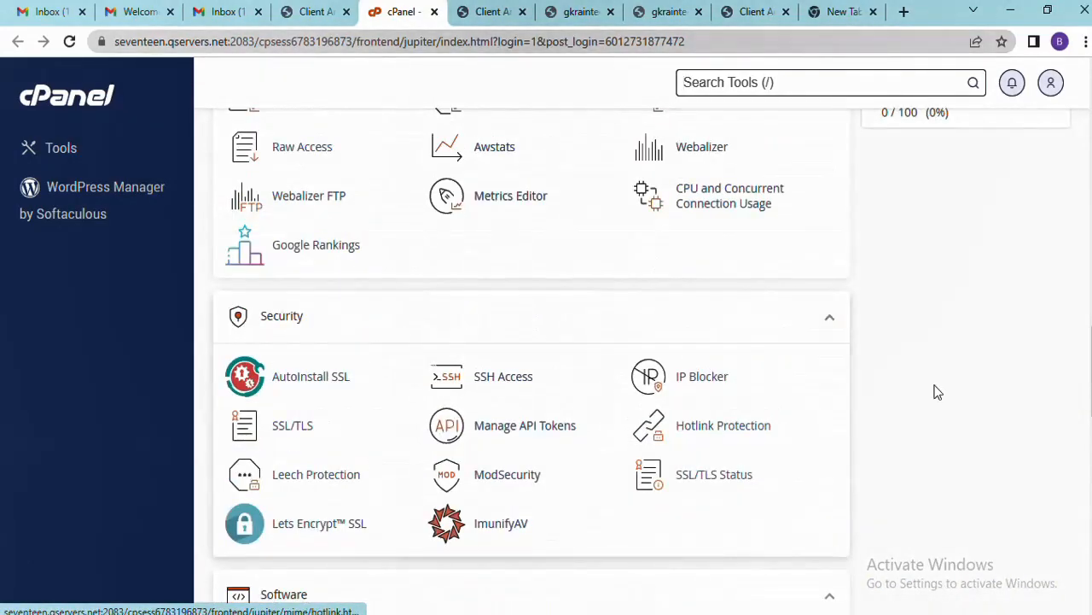
{"action": "left_click_drag", "start_coordinate": [1091, 372], "coordinate": [1090, 528]}
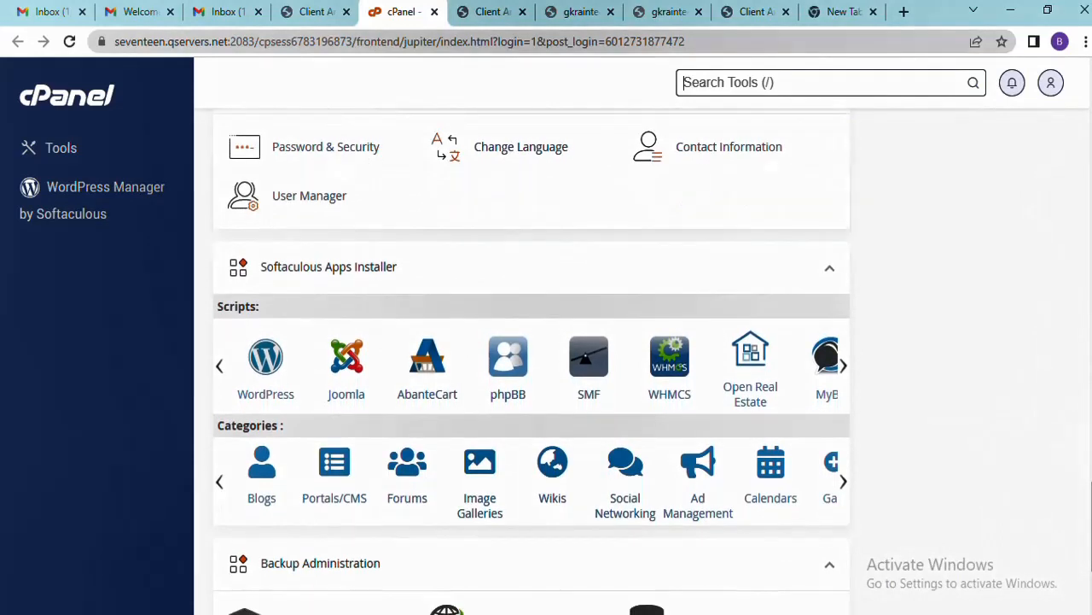
{"action": "right_click", "coordinate": [271, 364]}
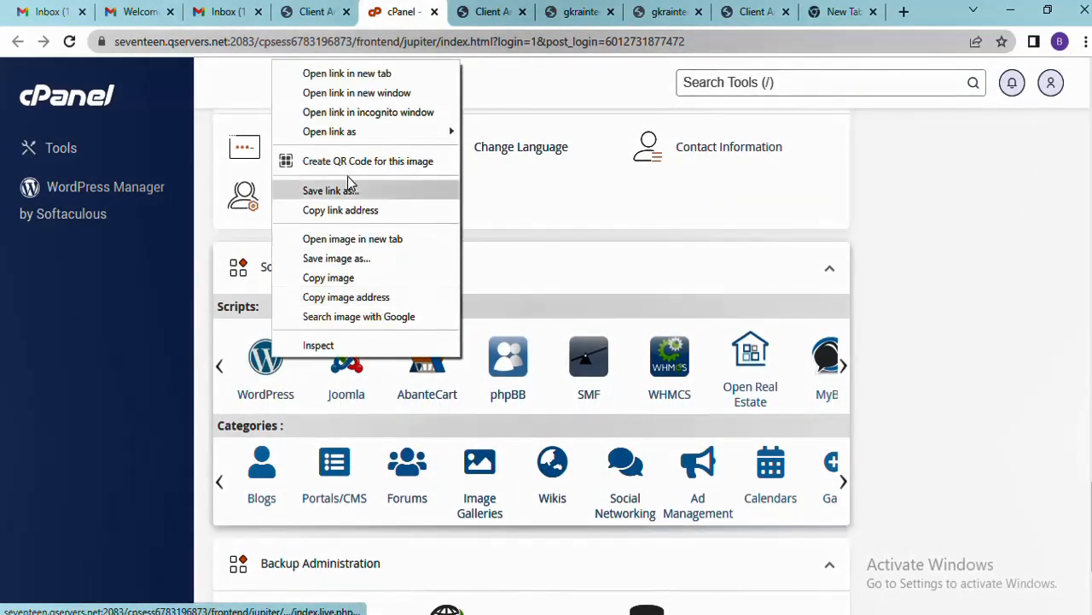
{"action": "left_click", "coordinate": [324, 74]}
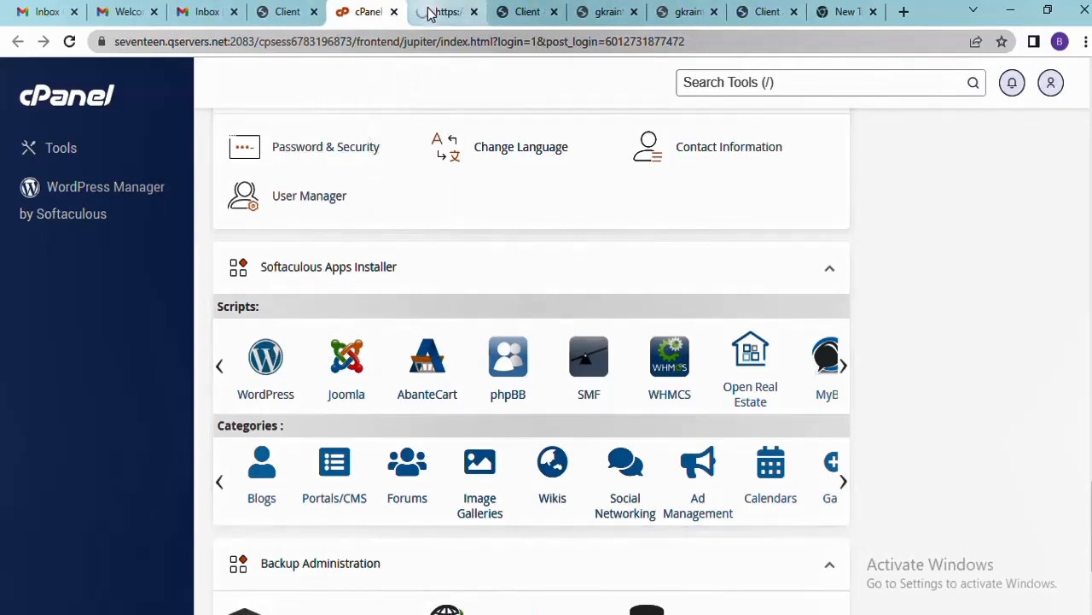
Choose Quick Install on the Softaculous WordPress page, targeting version 6.2.2 at gkraintechworld.com.ng/wp
{"action": "left_click", "coordinate": [424, 9]}
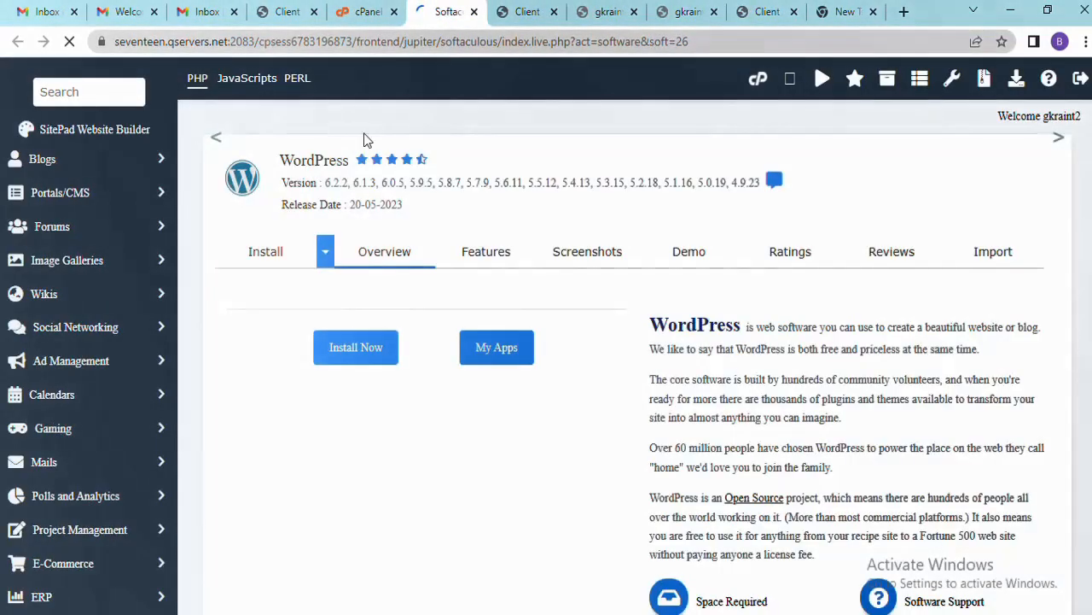
{"action": "scroll", "coordinate": [440, 175], "scroll_direction": "down", "scroll_amount": 3}
{"action": "scroll", "coordinate": [440, 175], "scroll_direction": "up", "scroll_amount": 2}
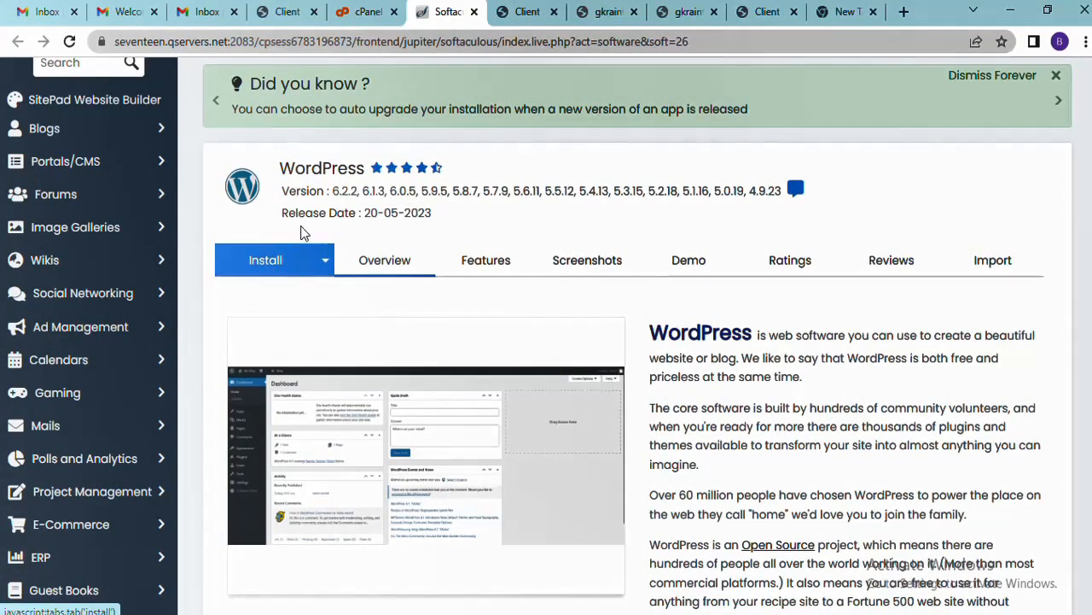
{"action": "left_click", "coordinate": [328, 268]}
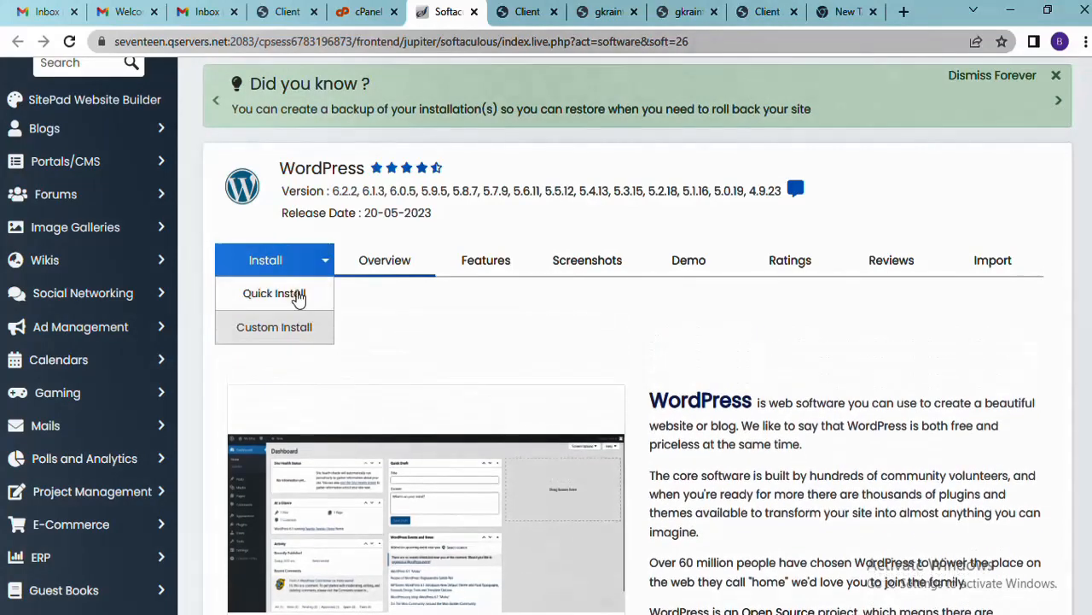
{"action": "left_click", "coordinate": [290, 295]}
{"action": "scroll", "coordinate": [370, 304], "scroll_direction": "down", "scroll_amount": 2}
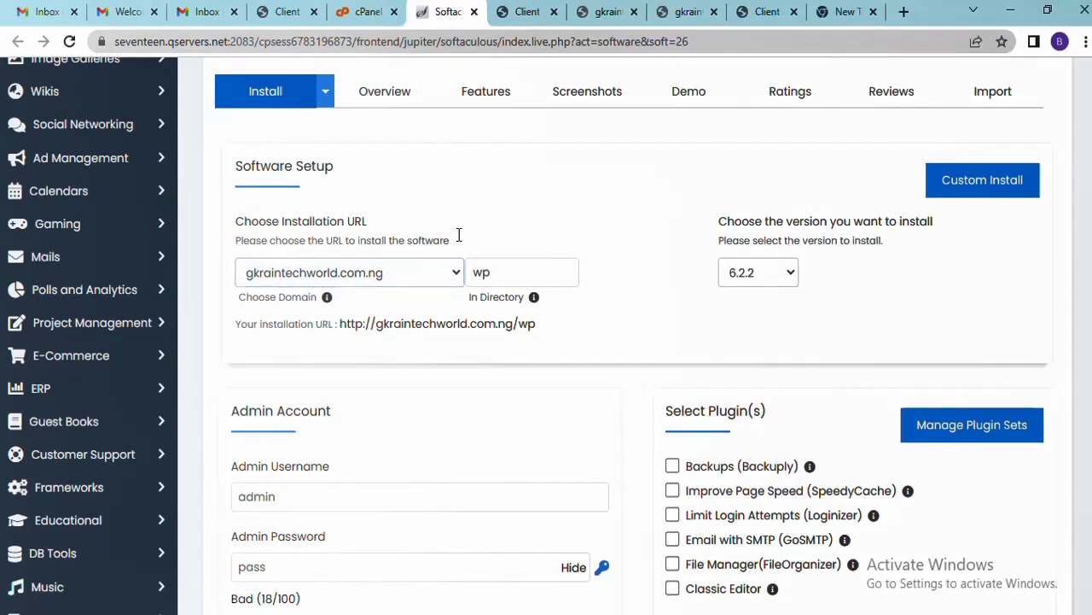
Keep gkraintechworld.com.ng as the install domain and clear the installation directory
{"action": "left_click", "coordinate": [452, 271]}
{"action": "left_click", "coordinate": [428, 278]}
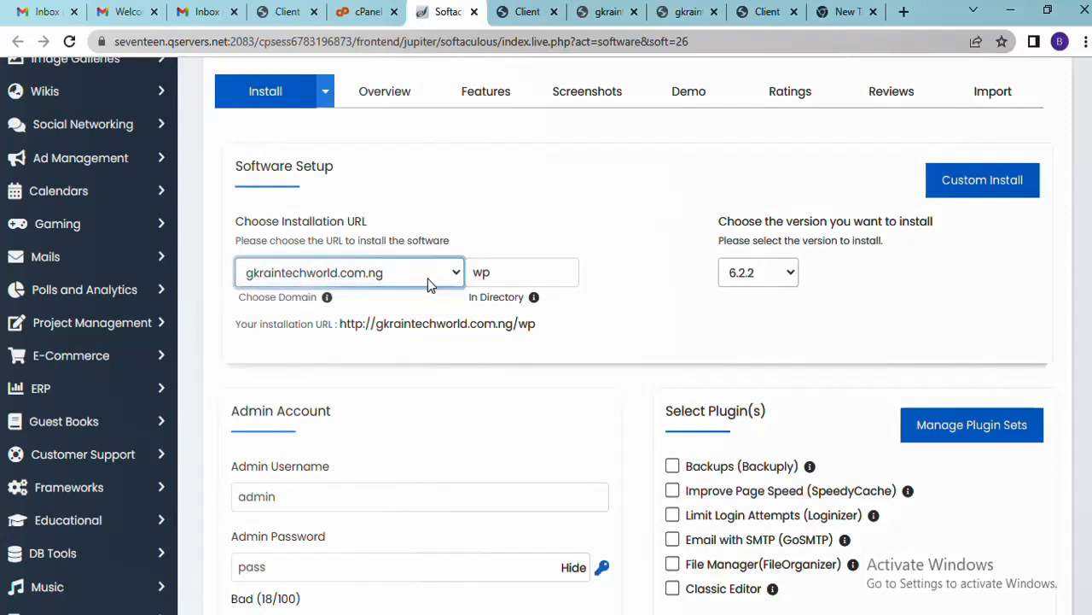
{"action": "left_click", "coordinate": [524, 275]}
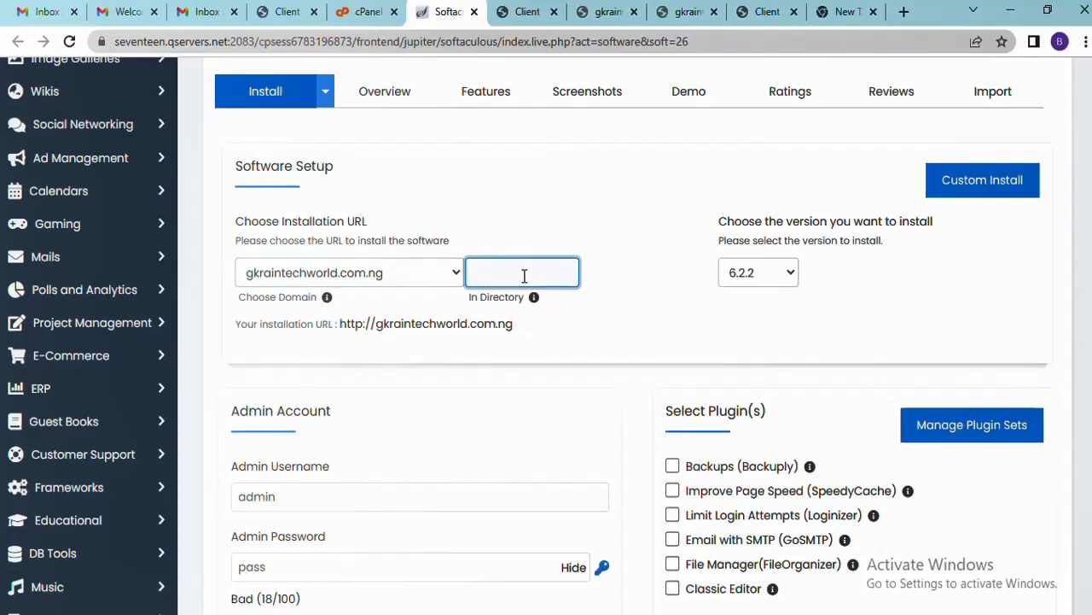
{"action": "left_click", "coordinate": [624, 272]}
{"action": "scroll", "coordinate": [514, 259], "scroll_direction": "down", "scroll_amount": 1}
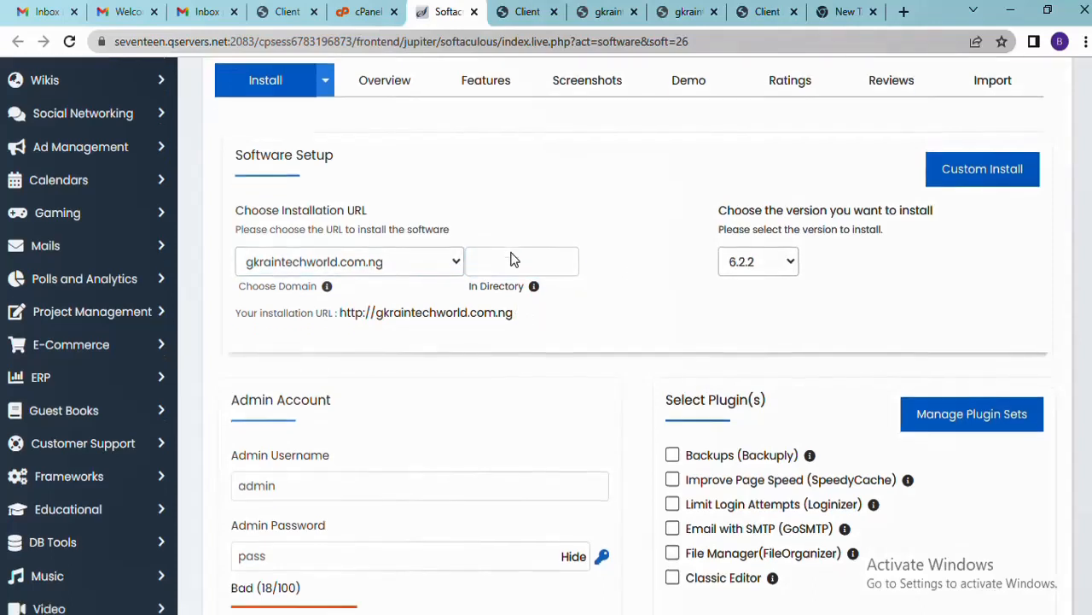
{"action": "scroll", "coordinate": [373, 361], "scroll_direction": "down", "scroll_amount": 1}
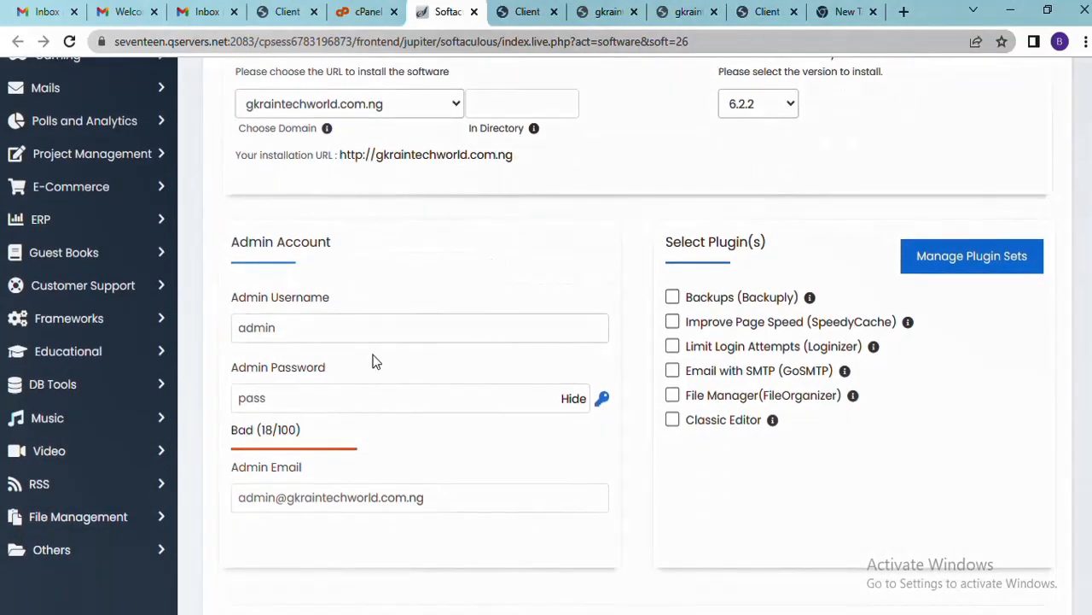
Fill the admin username from the suggestion and replace the default admin password
{"action": "left_click", "coordinate": [368, 341]}
{"action": "left_click_drag", "start_coordinate": [368, 341], "coordinate": [236, 334]}
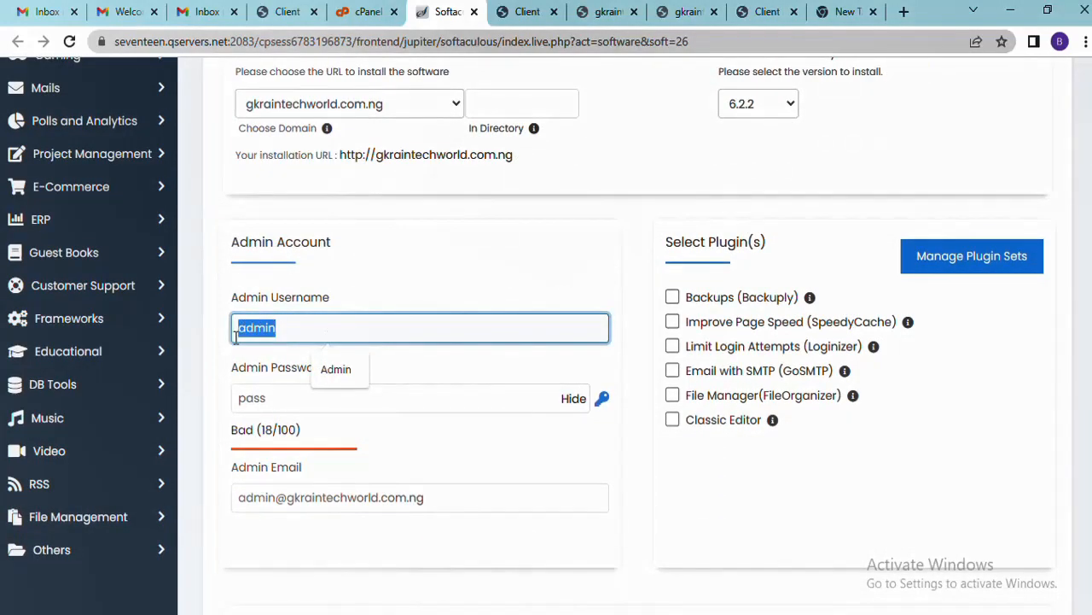
{"action": "left_click", "coordinate": [344, 371]}
{"action": "scroll", "coordinate": [366, 341], "scroll_direction": "down", "scroll_amount": 2}
{"action": "left_click", "coordinate": [413, 223]}
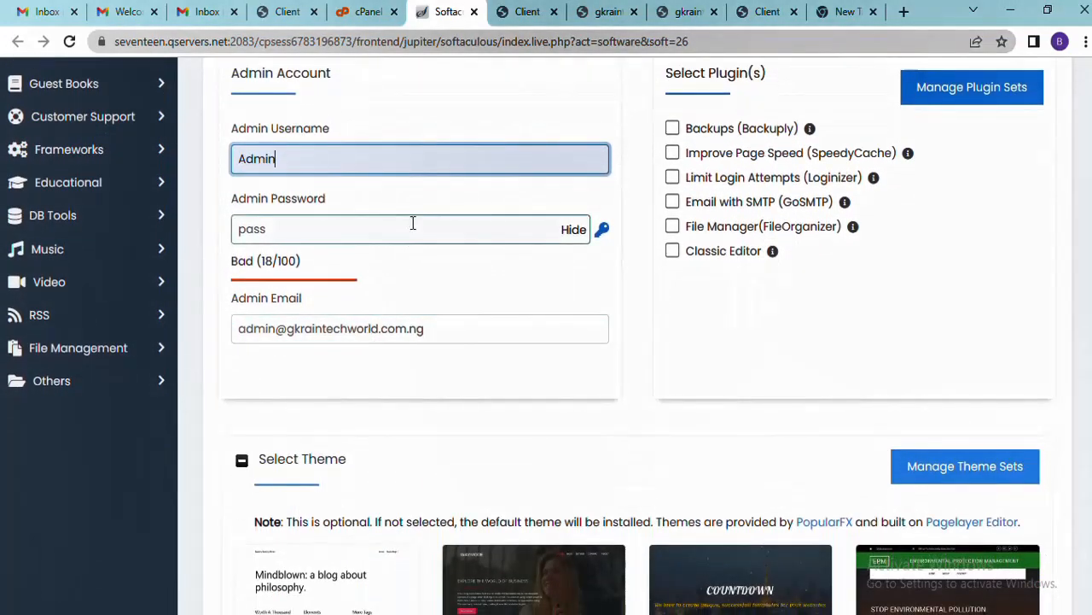
{"action": "left_click_drag", "start_coordinate": [387, 225], "coordinate": [245, 226]}
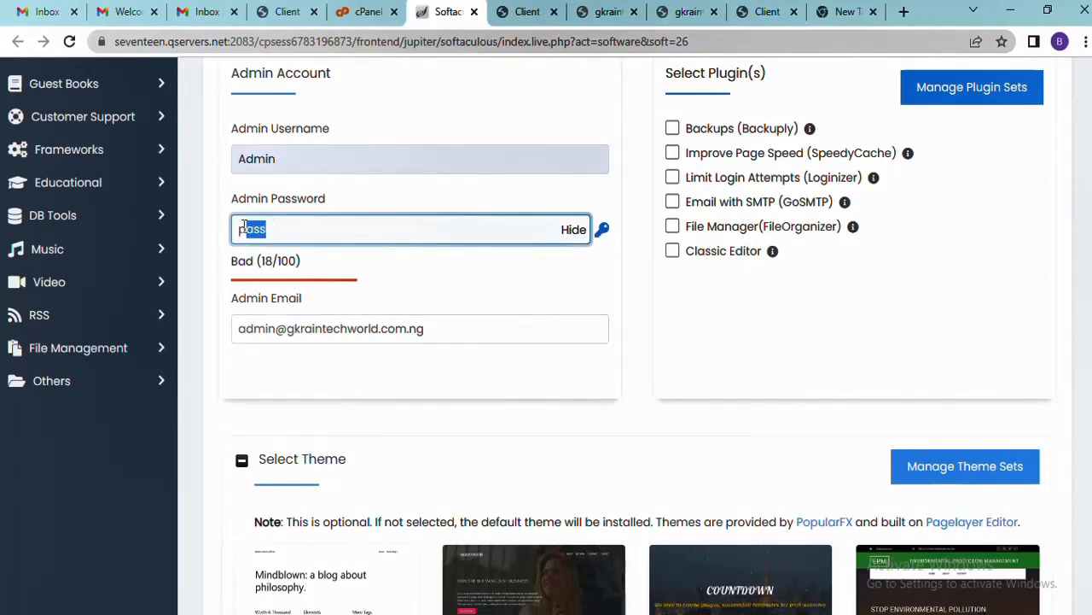
{"action": "left_click", "coordinate": [570, 232]}
{"action": "left_click", "coordinate": [503, 230]}
{"action": "key", "text": "BackSpace"}
{"action": "key", "text": "BackSpace"}
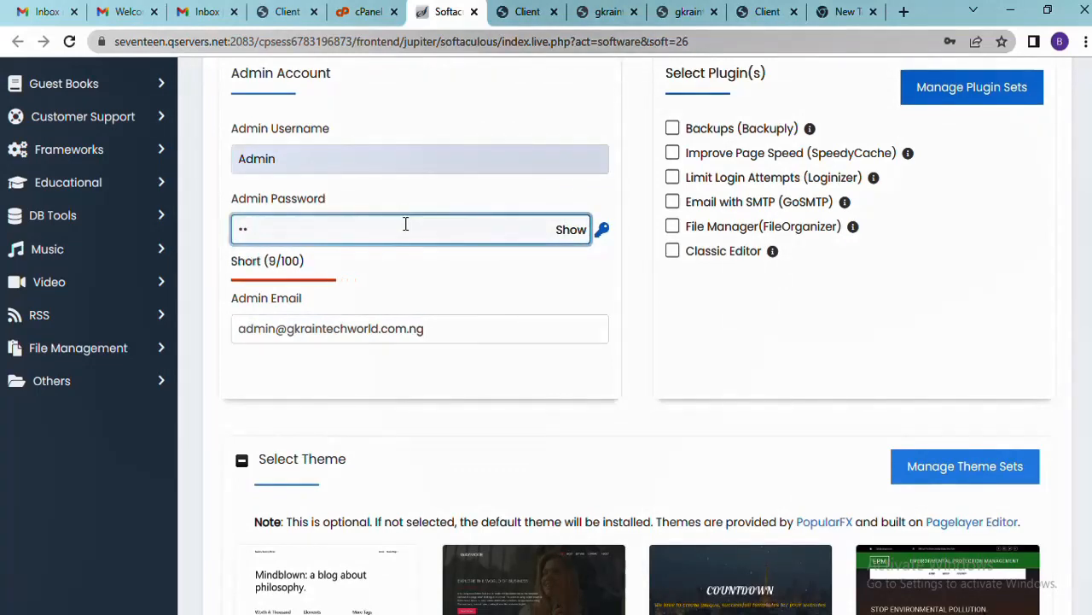
{"action": "key", "text": "BackSpace"}
{"action": "key", "text": "BackSpace"}
{"action": "type", "text": "••••••••••"}
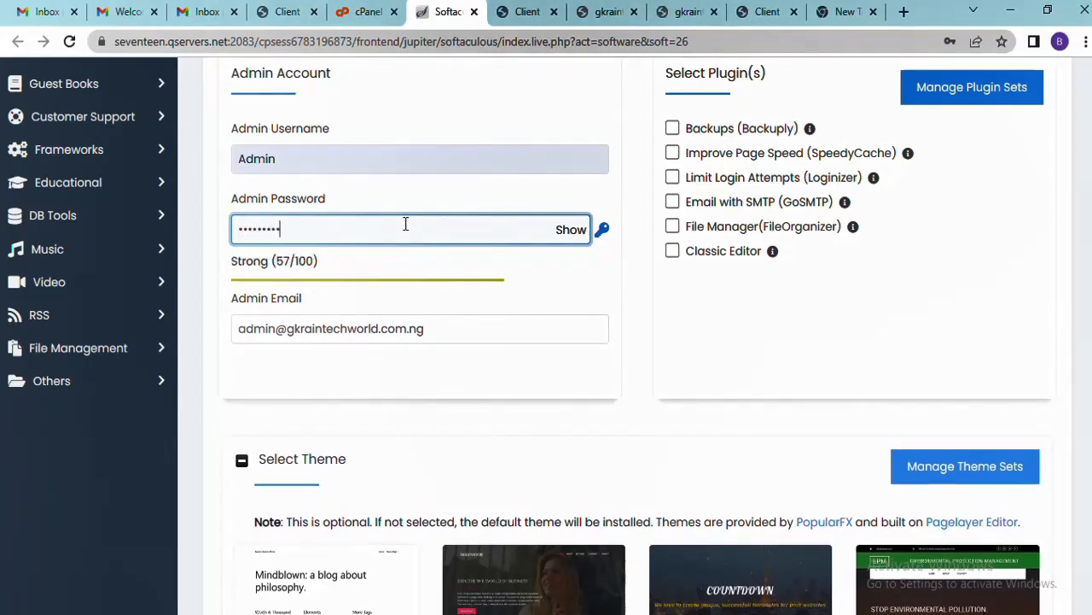
{"action": "type", "text": "••••"}
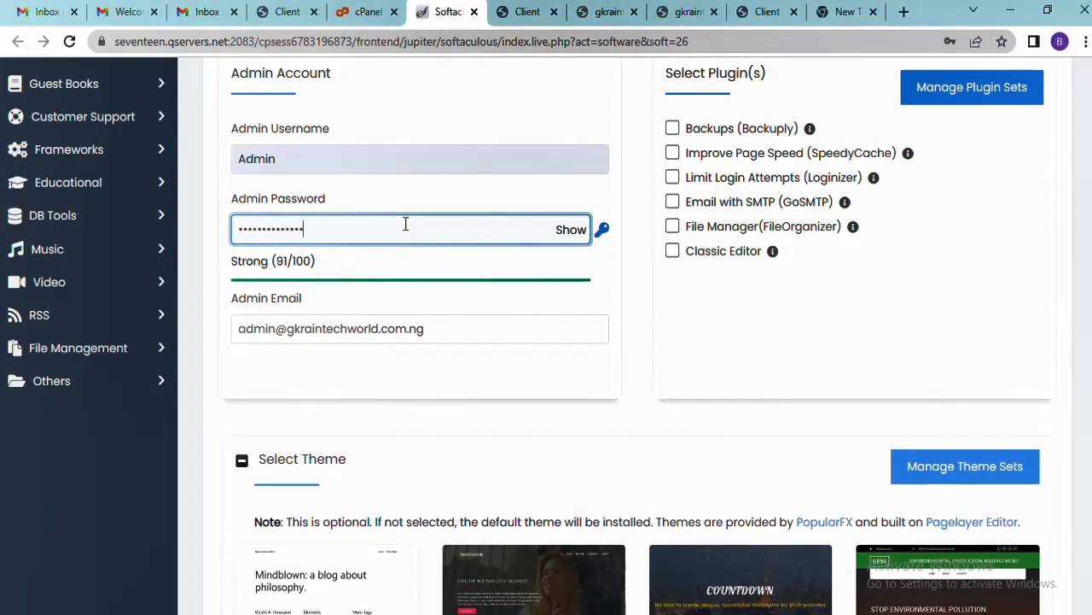
{"action": "left_click", "coordinate": [214, 227]}
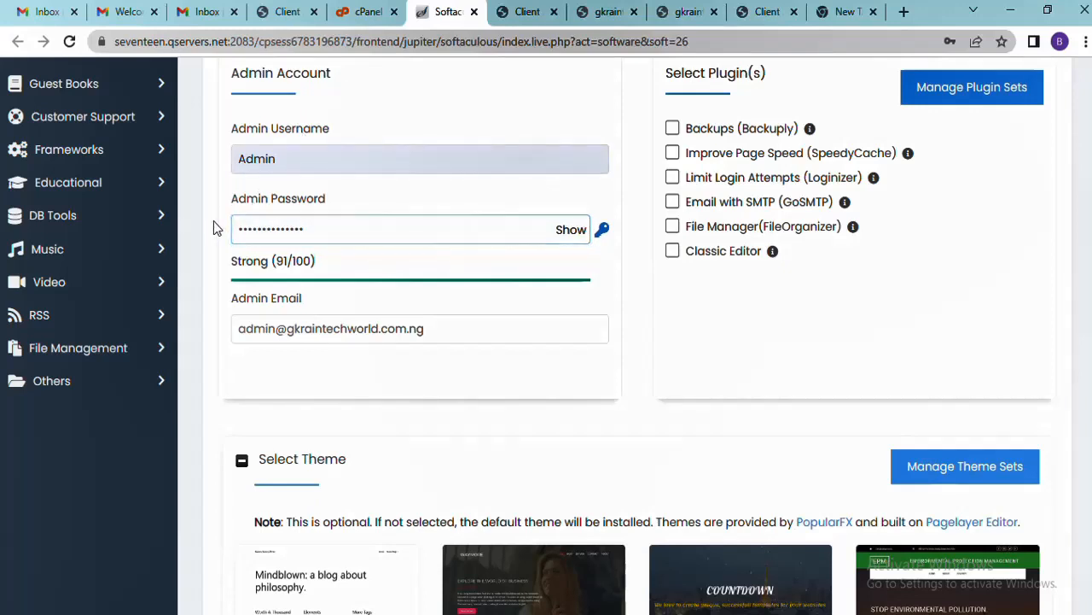
Review the admin email and submit the WordPress installation
{"action": "left_click", "coordinate": [418, 328]}
{"action": "left_click_drag", "start_coordinate": [461, 330], "coordinate": [240, 354]}
{"action": "left_click", "coordinate": [219, 313]}
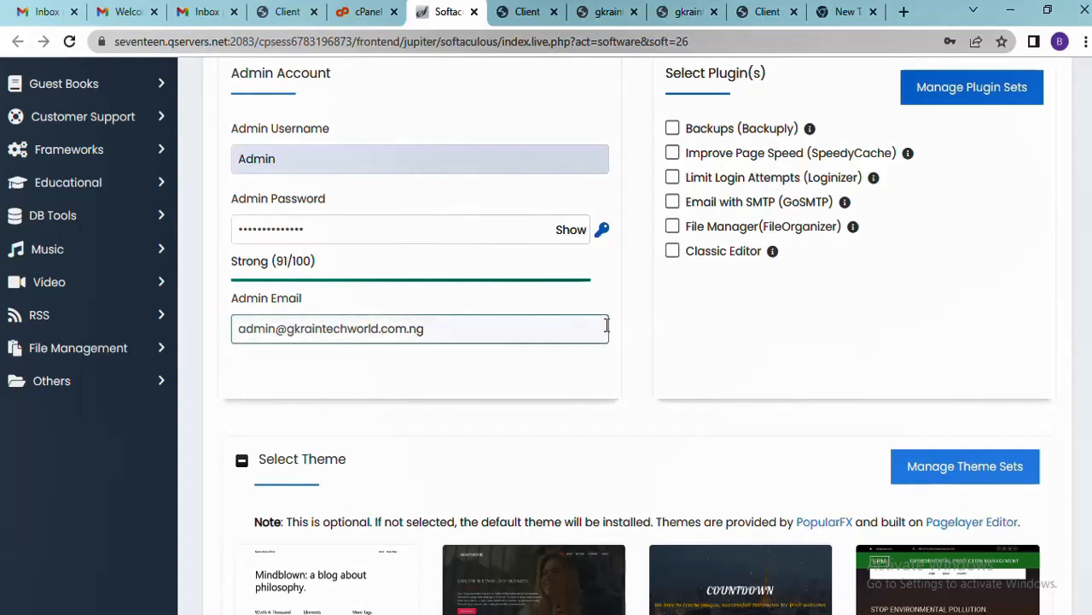
{"action": "scroll", "coordinate": [634, 327], "scroll_direction": "down", "scroll_amount": 2}
{"action": "scroll", "coordinate": [640, 333], "scroll_direction": "down", "scroll_amount": 5}
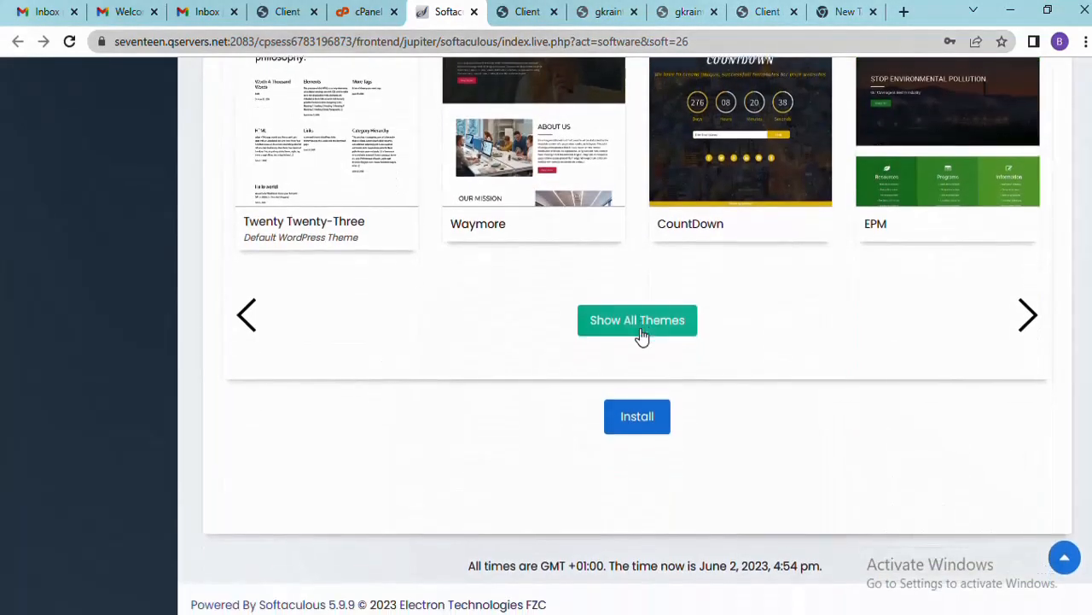
{"action": "scroll", "coordinate": [564, 418], "scroll_direction": "up", "scroll_amount": 5}
{"action": "scroll", "coordinate": [564, 411], "scroll_direction": "up", "scroll_amount": 2}
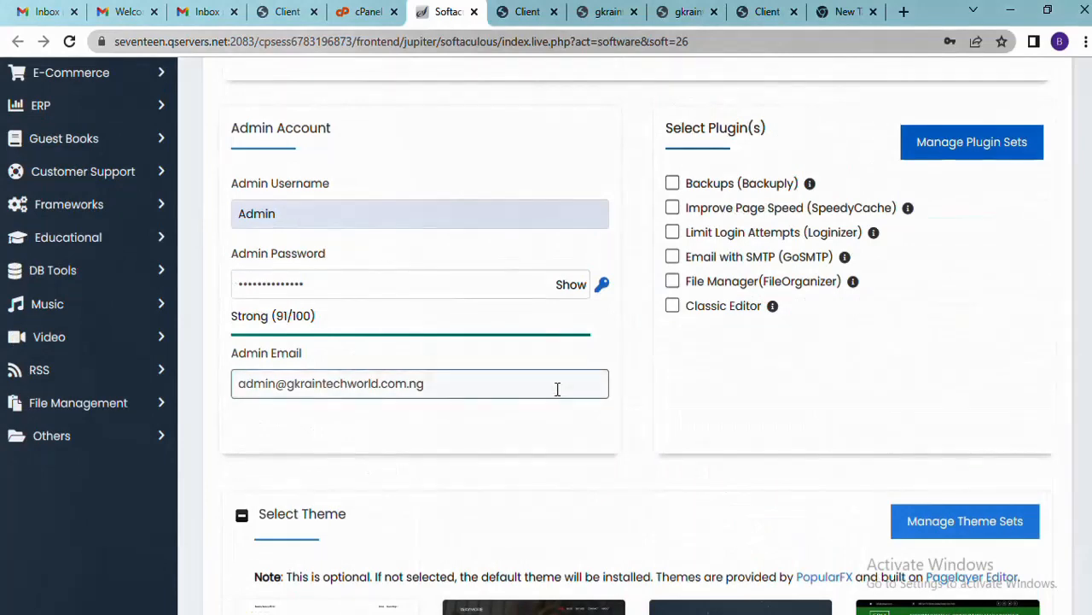
{"action": "scroll", "coordinate": [618, 399], "scroll_direction": "down", "scroll_amount": 5}
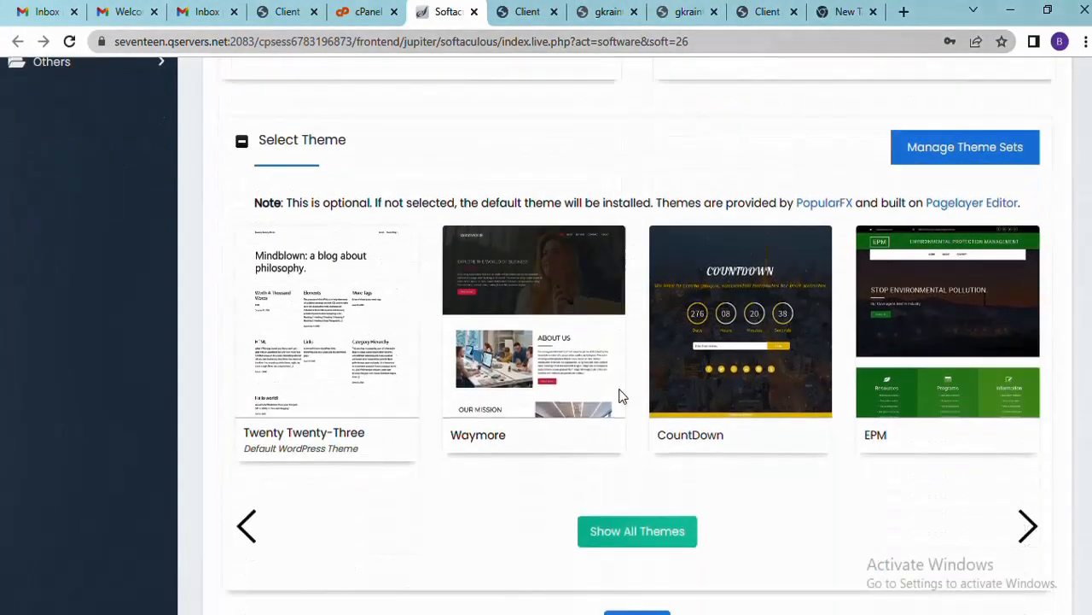
{"action": "scroll", "coordinate": [620, 392], "scroll_direction": "down", "scroll_amount": 2}
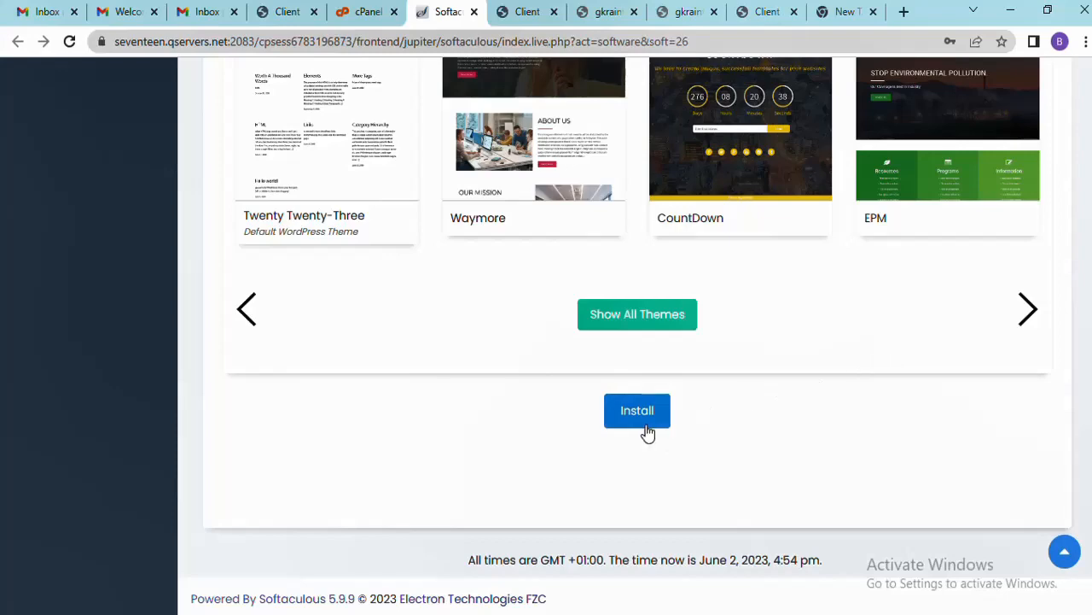
{"action": "left_click", "coordinate": [641, 412]}
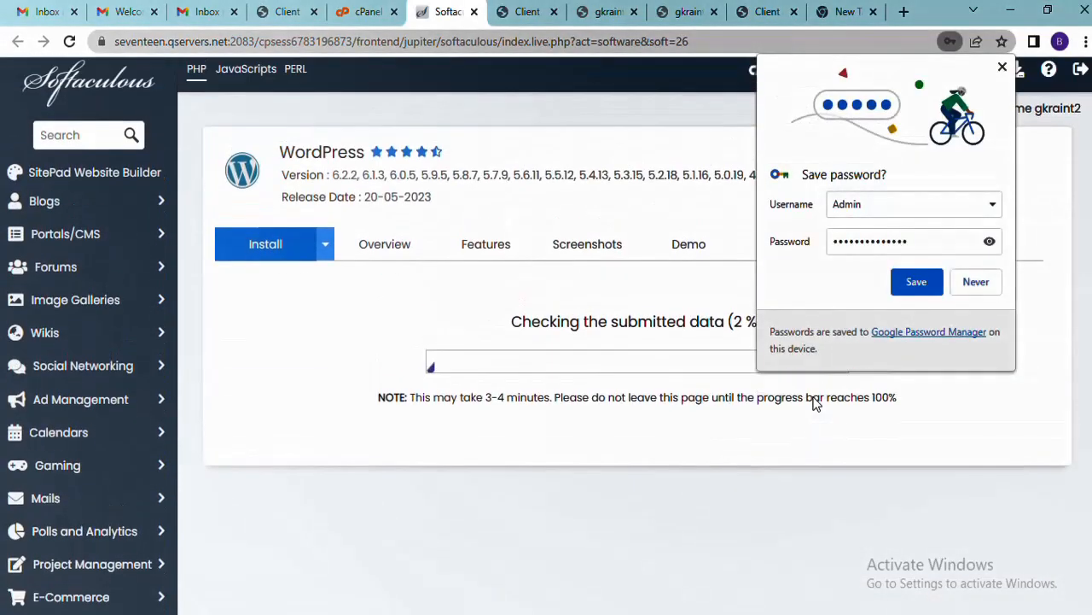
Decline saving the password and rerun the WordPress install on gkraintechworld.com.ng with file overwriting allowed
{"action": "left_click", "coordinate": [976, 282]}
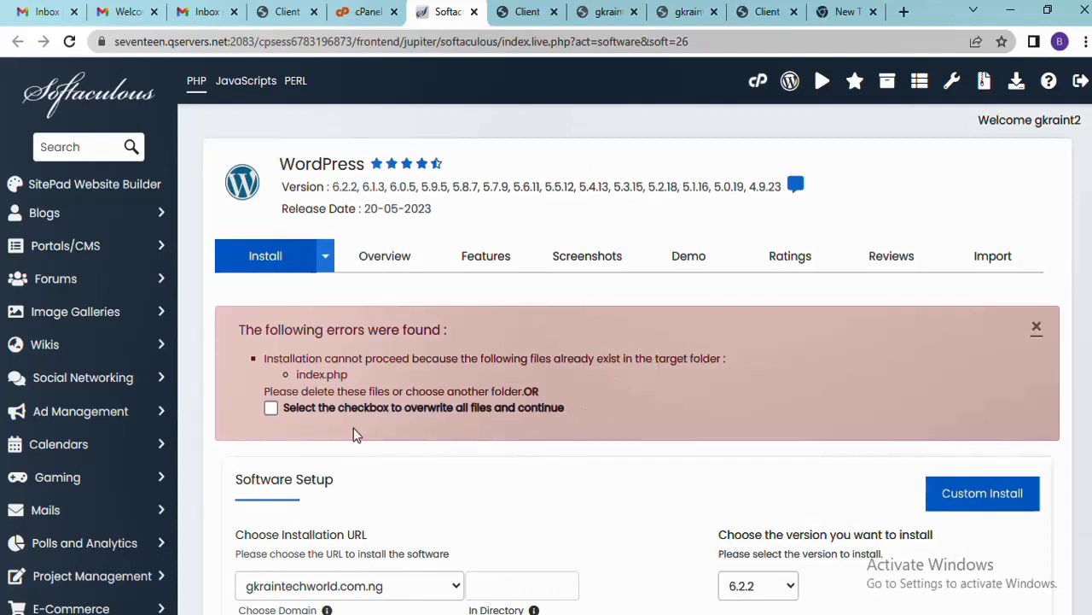
{"action": "scroll", "coordinate": [410, 392], "scroll_direction": "down", "scroll_amount": 2}
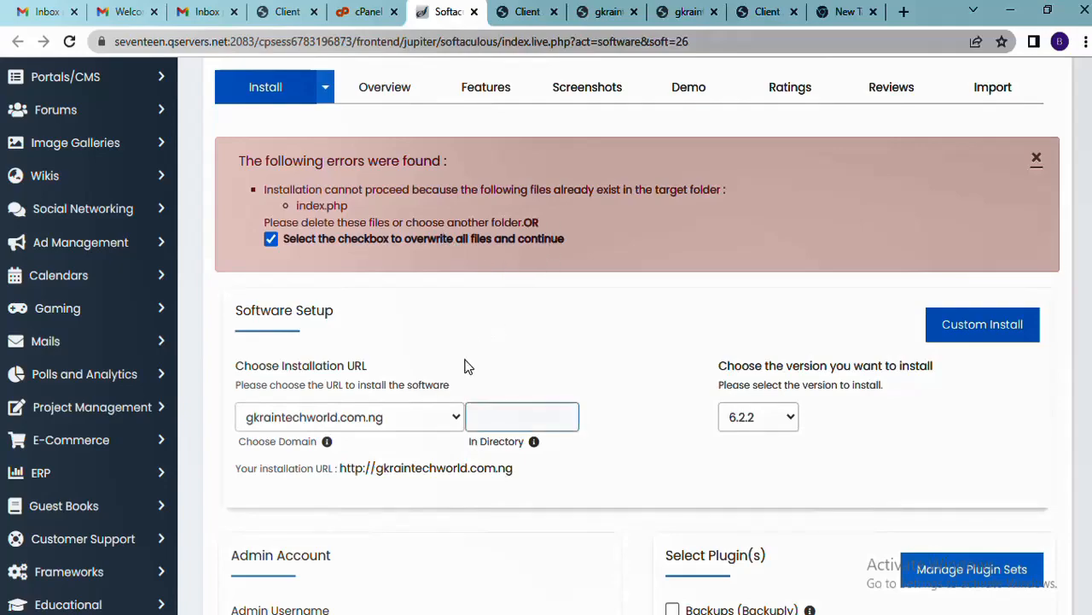
{"action": "scroll", "coordinate": [476, 185], "scroll_direction": "down", "scroll_amount": 5}
{"action": "scroll", "coordinate": [478, 185], "scroll_direction": "down", "scroll_amount": 7}
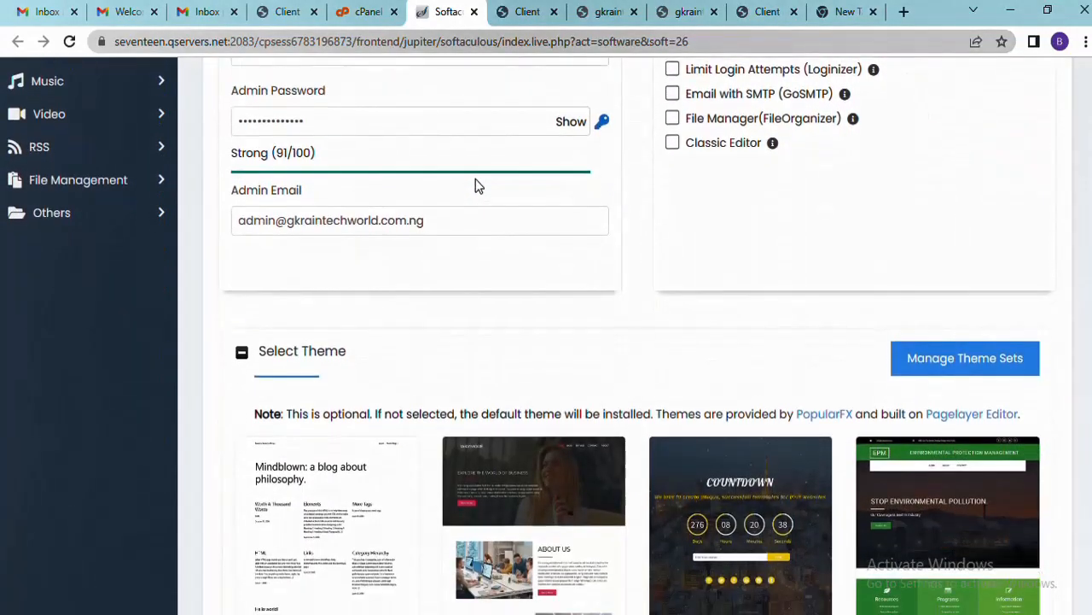
{"action": "scroll", "coordinate": [478, 185], "scroll_direction": "up", "scroll_amount": 4}
{"action": "scroll", "coordinate": [476, 183], "scroll_direction": "up", "scroll_amount": 11}
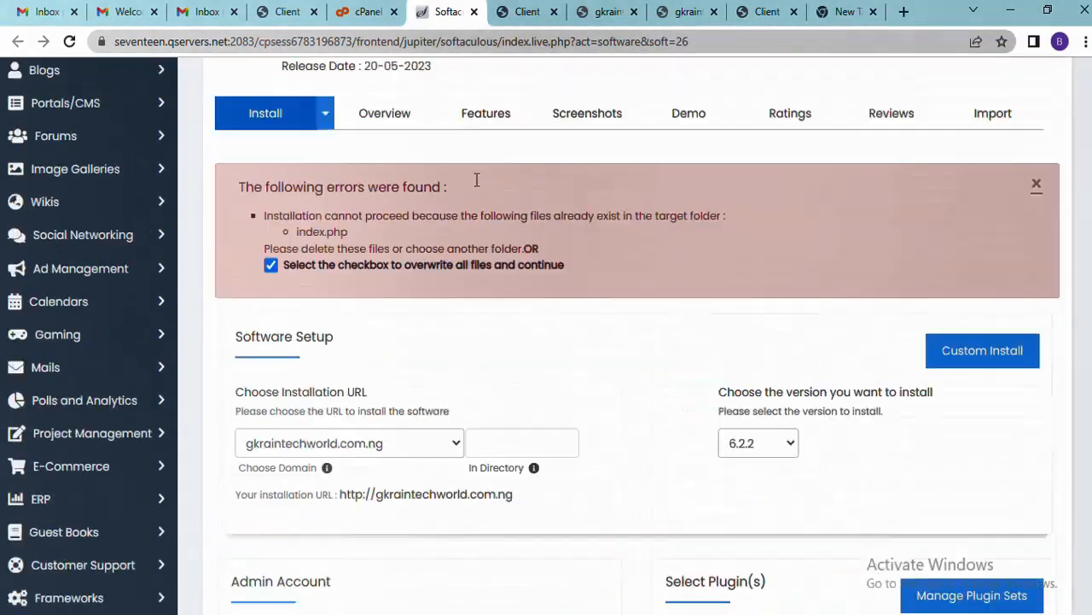
{"action": "scroll", "coordinate": [386, 252], "scroll_direction": "down", "scroll_amount": 1}
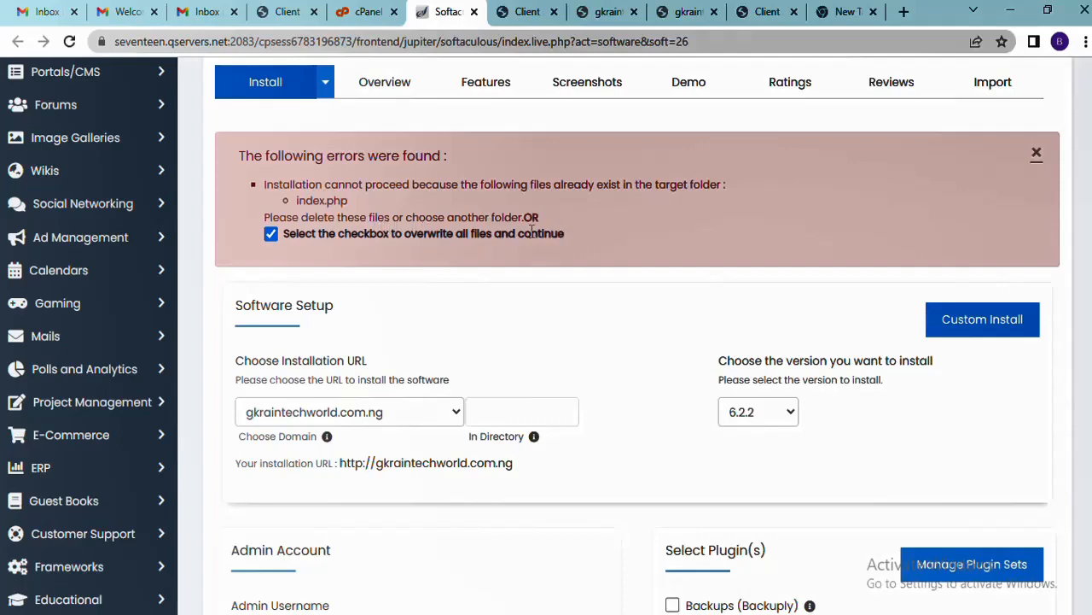
{"action": "scroll", "coordinate": [432, 273], "scroll_direction": "down", "scroll_amount": 1}
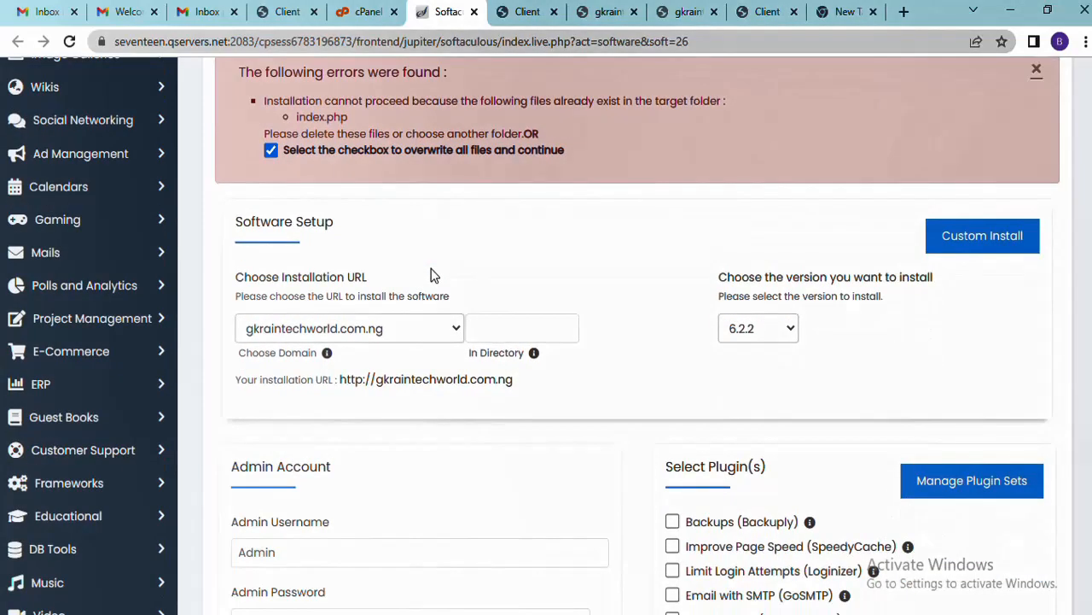
{"action": "scroll", "coordinate": [467, 248], "scroll_direction": "down", "scroll_amount": 5}
{"action": "scroll", "coordinate": [468, 248], "scroll_direction": "down", "scroll_amount": 5}
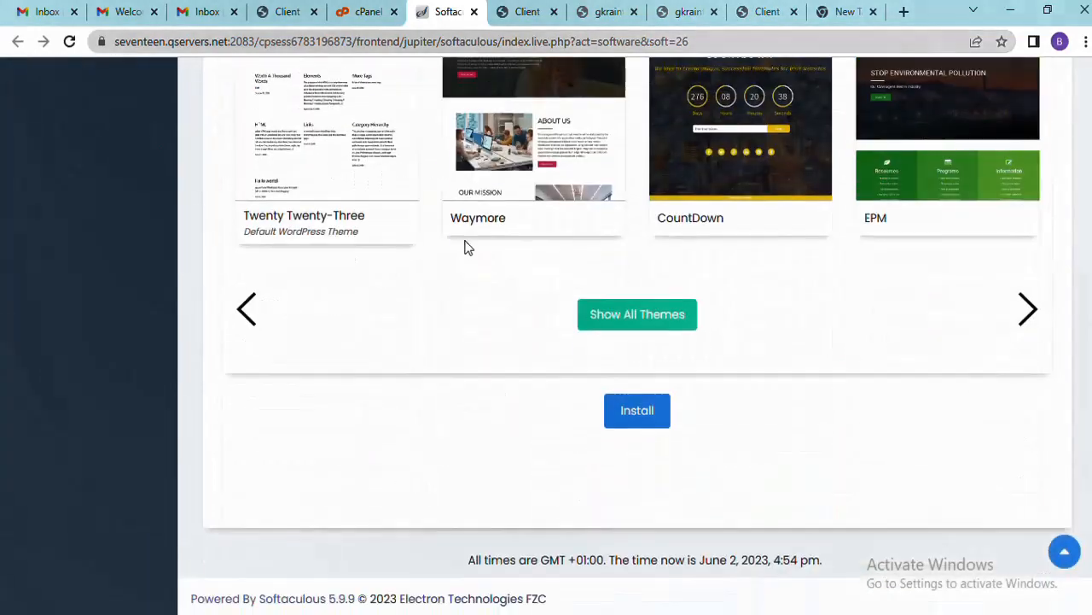
{"action": "left_click", "coordinate": [629, 415]}
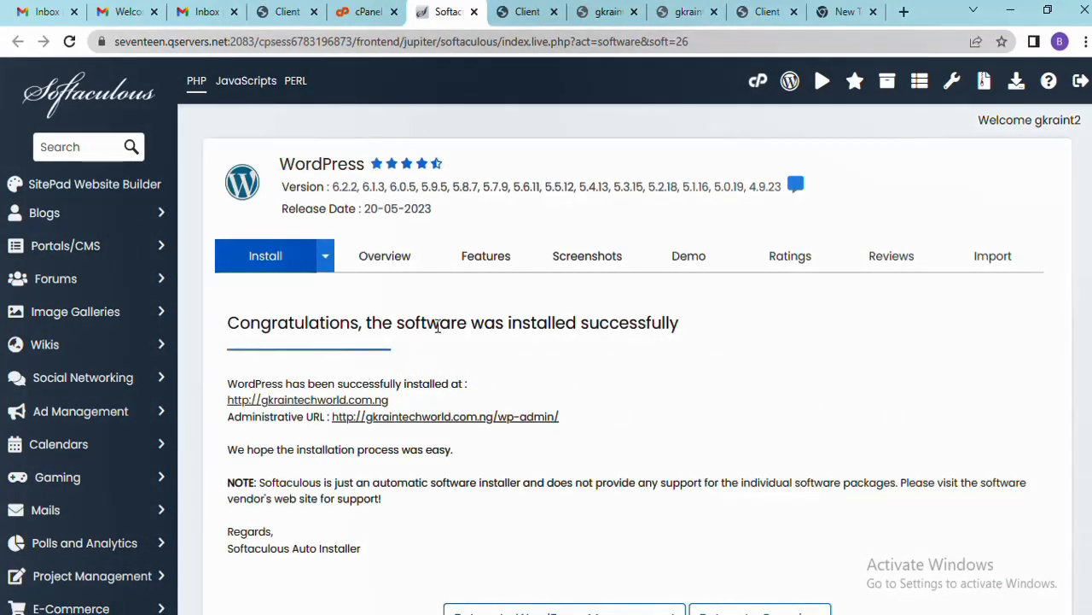
Open the new site and its wp-admin administrative URL in separate tabs from the install results
{"action": "left_click", "coordinate": [350, 401]}
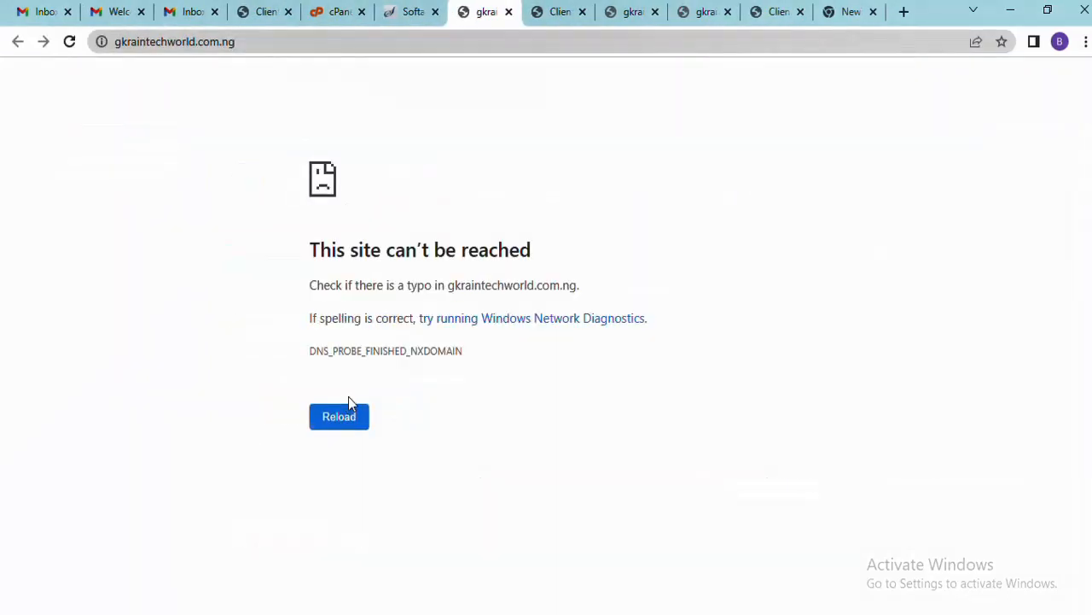
{"action": "left_click", "coordinate": [407, 10]}
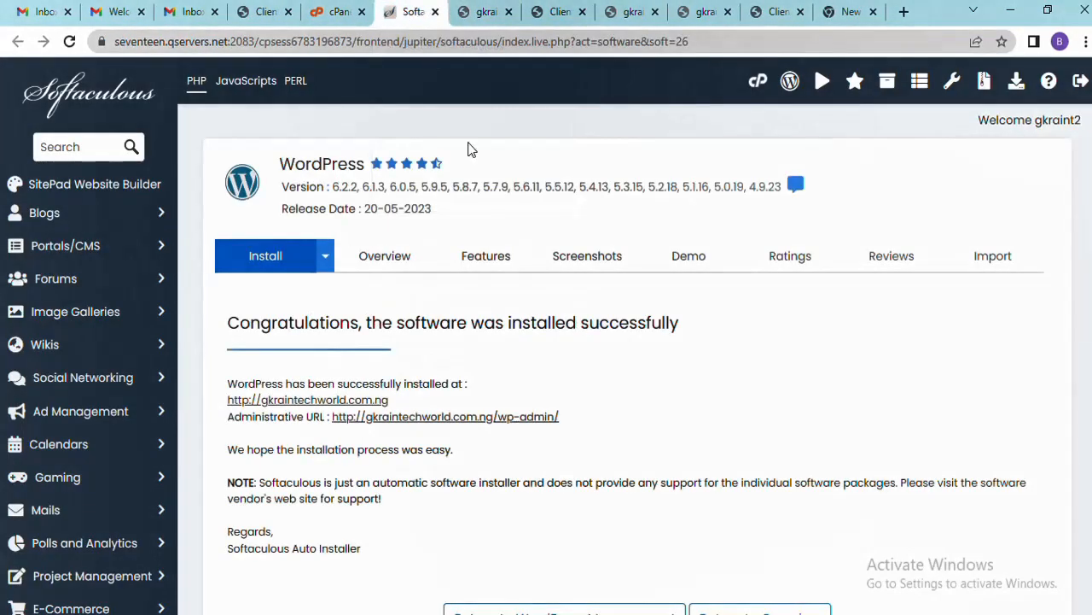
{"action": "left_click", "coordinate": [489, 416]}
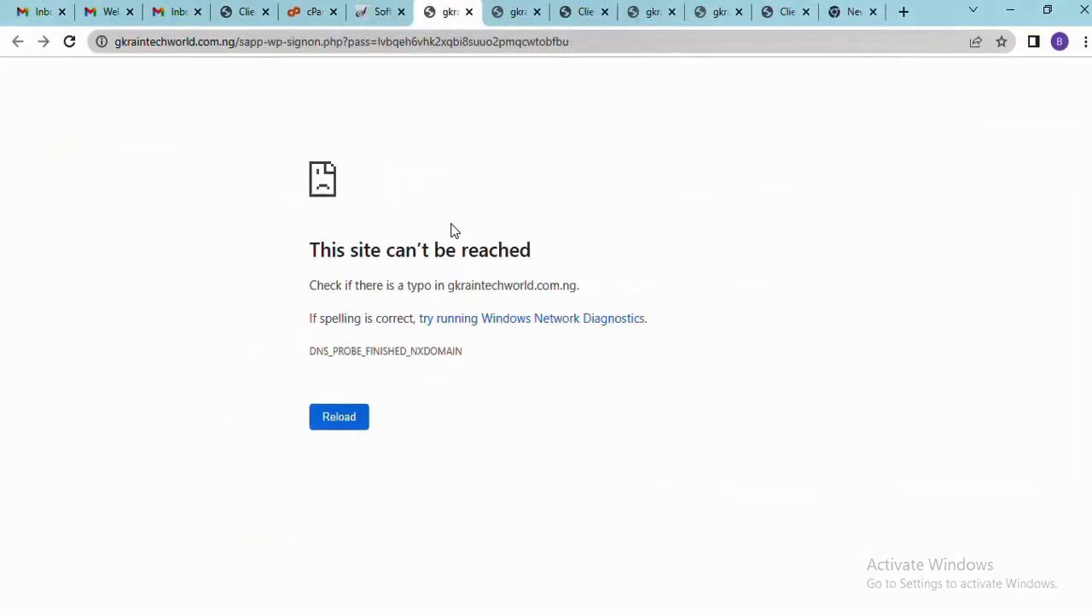
{"action": "left_click", "coordinate": [381, 17]}
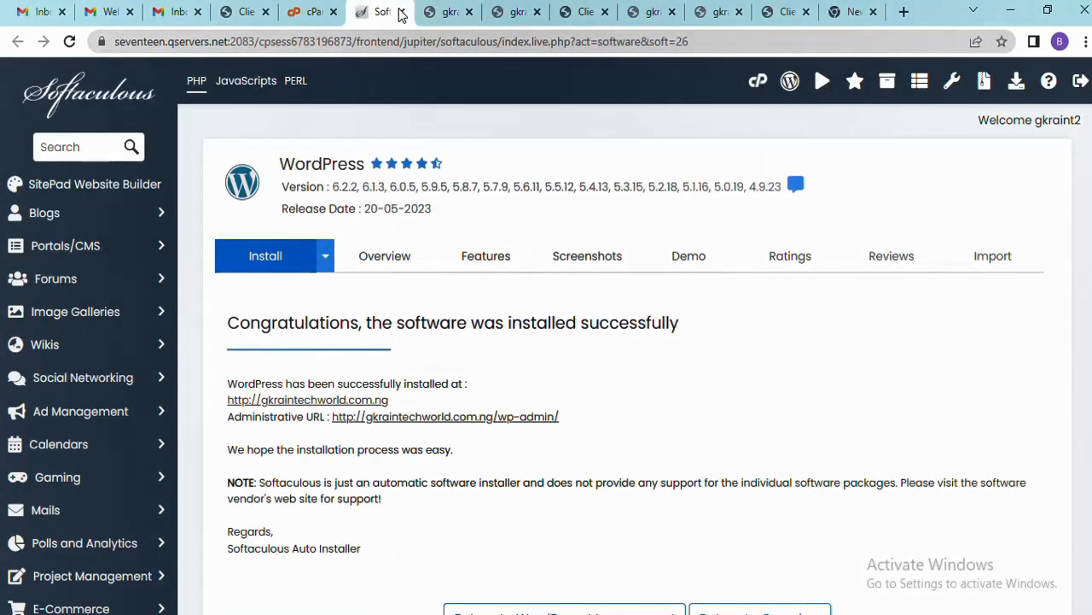
Check both opened tabs, find the site and admin pages unreachable, and return to the results
{"action": "left_click", "coordinate": [450, 17]}
{"action": "left_click", "coordinate": [510, 12]}
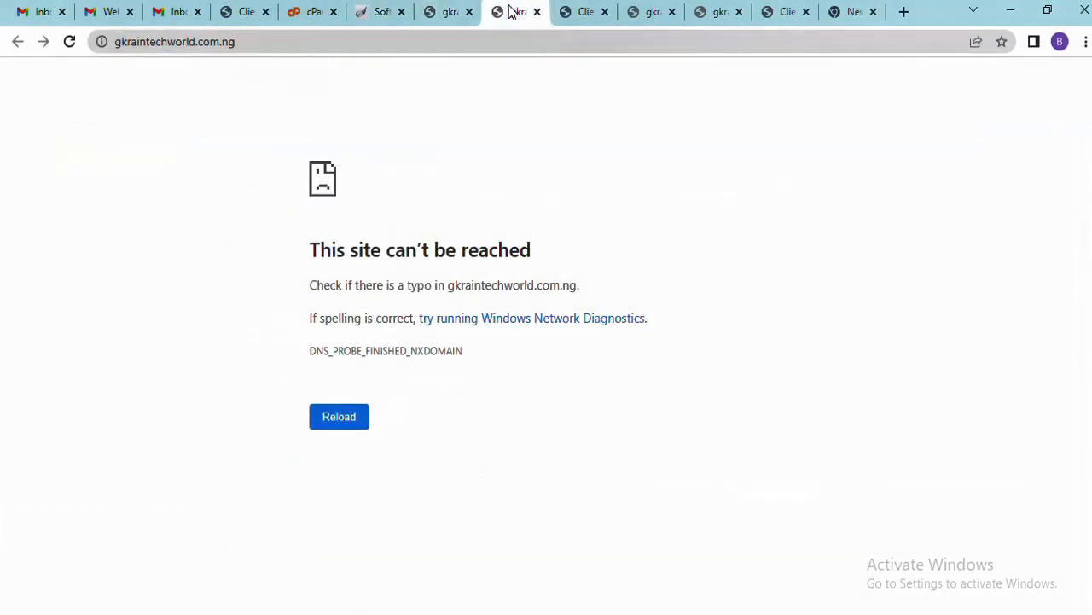
{"action": "left_click", "coordinate": [452, 19]}
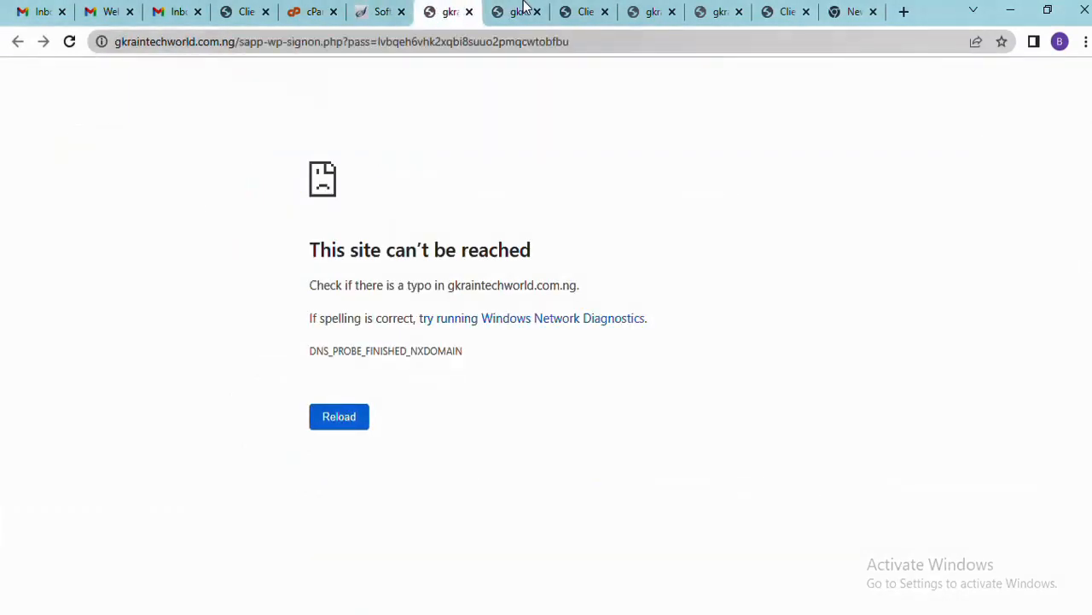
{"action": "left_click", "coordinate": [521, 11]}
{"action": "left_click", "coordinate": [445, 12]}
{"action": "left_click", "coordinate": [383, 14]}
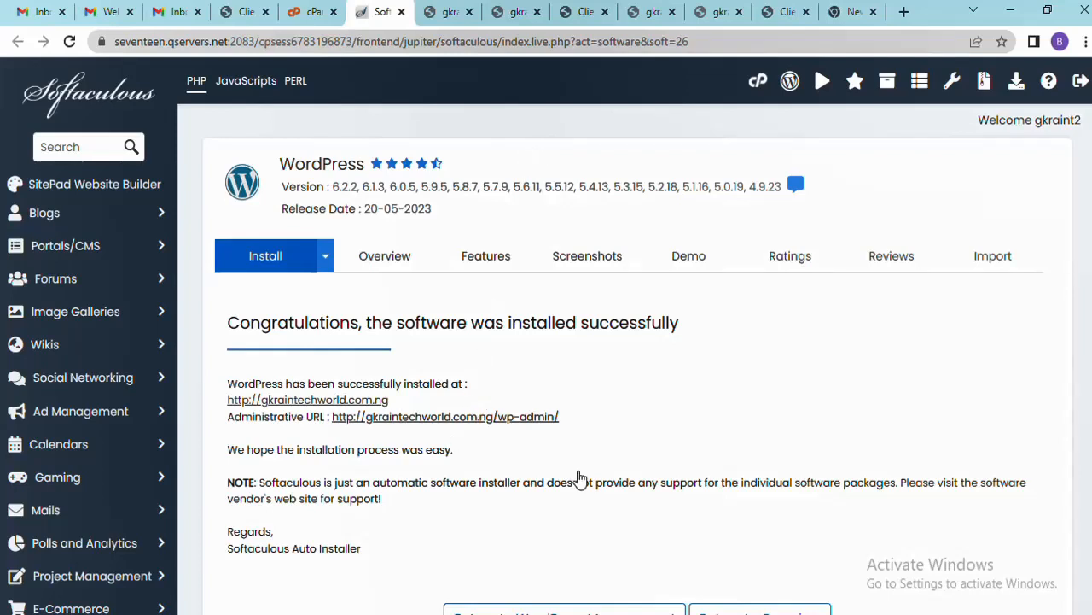
{"action": "scroll", "coordinate": [731, 431], "scroll_direction": "down", "scroll_amount": 3}
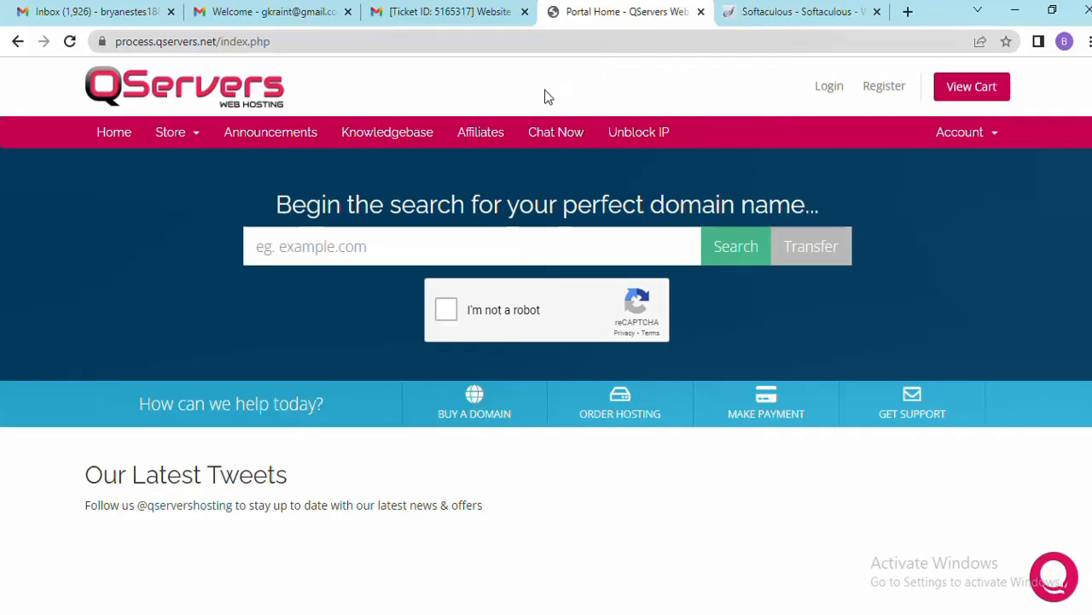
Read the 'Website not Working' support reply explaining the name servers pointed to the wrong server
{"action": "left_click", "coordinate": [456, 14]}
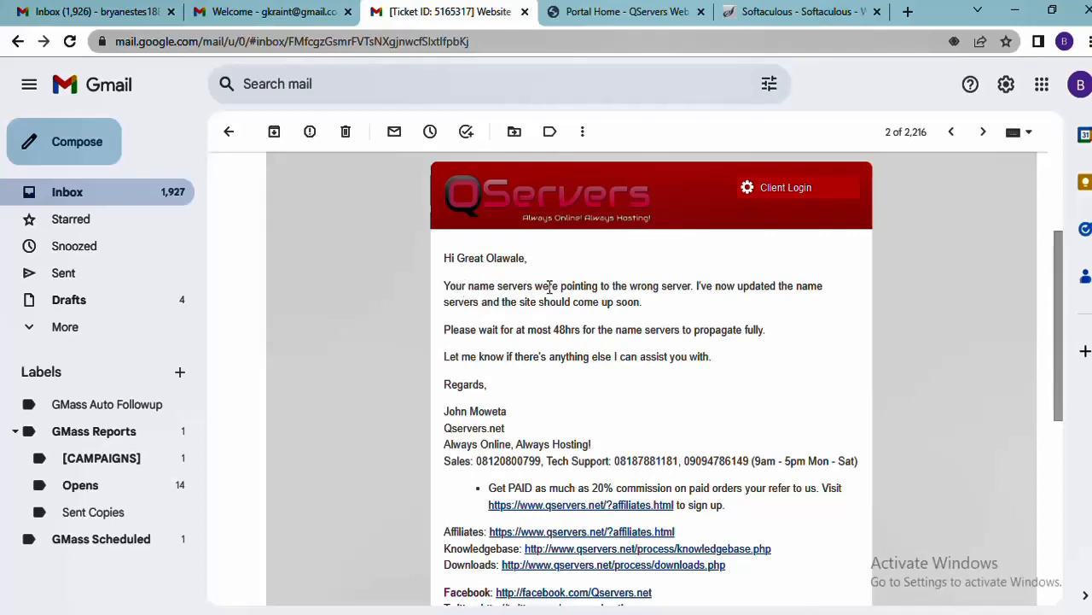
{"action": "left_click_drag", "start_coordinate": [444, 286], "coordinate": [674, 288]}
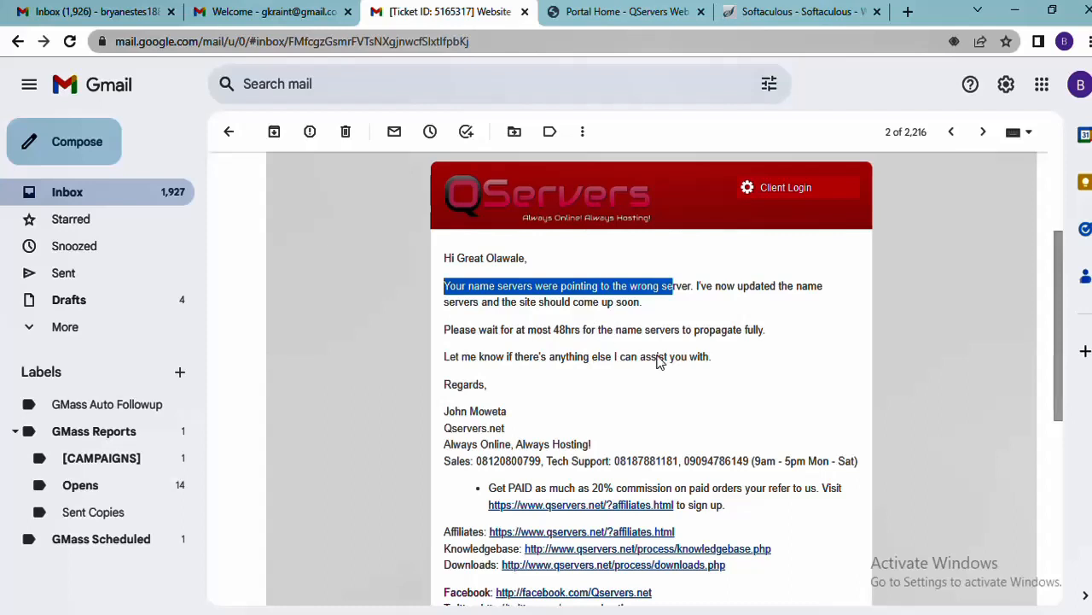
{"action": "left_click", "coordinate": [832, 363]}
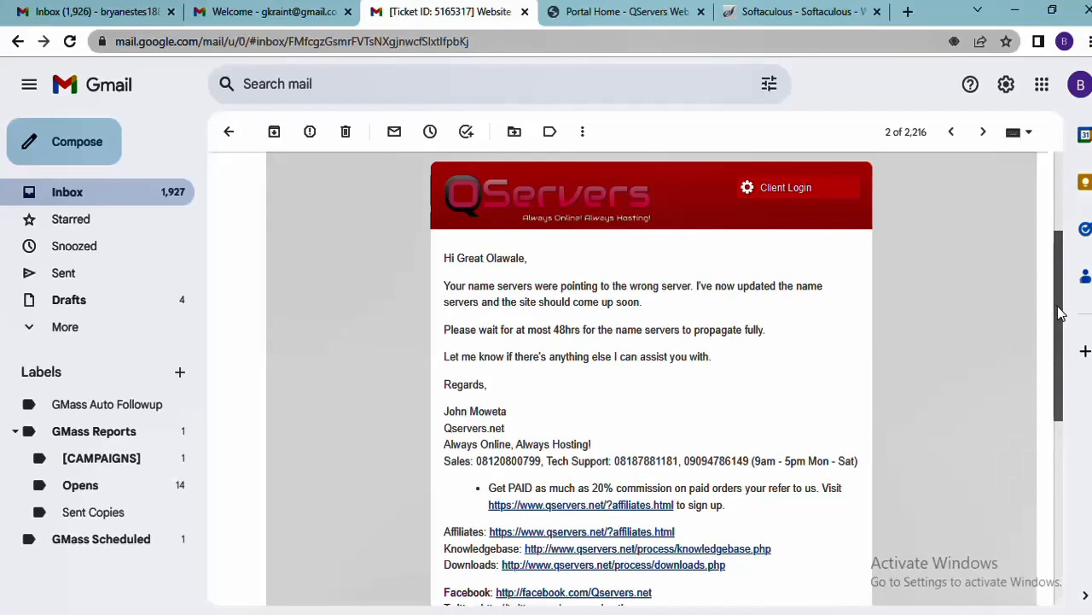
{"action": "left_click_drag", "start_coordinate": [1059, 314], "coordinate": [1067, 350]}
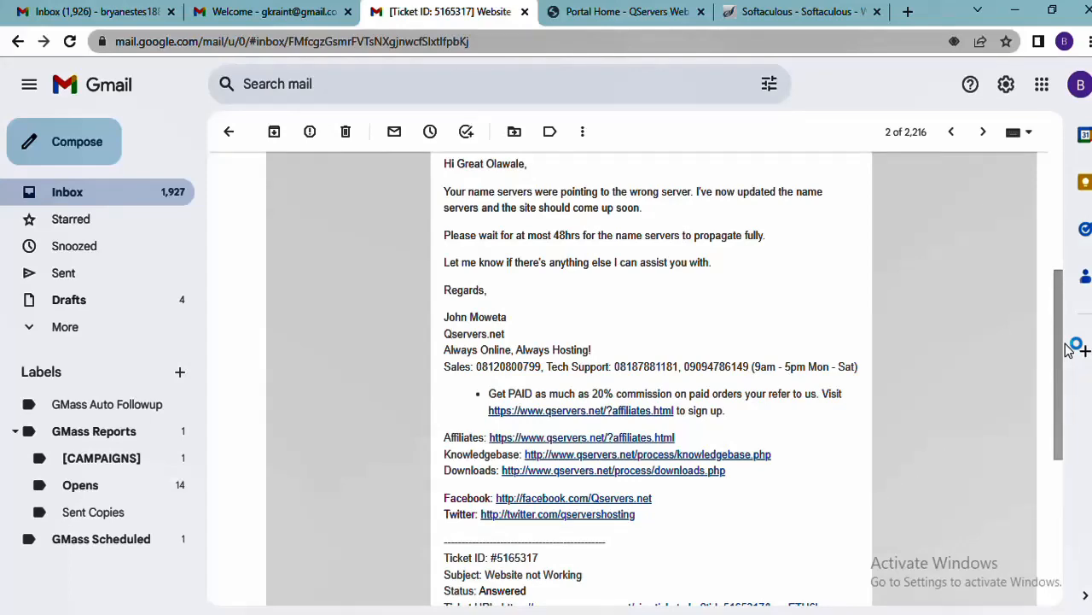
{"action": "left_click", "coordinate": [631, 16]}
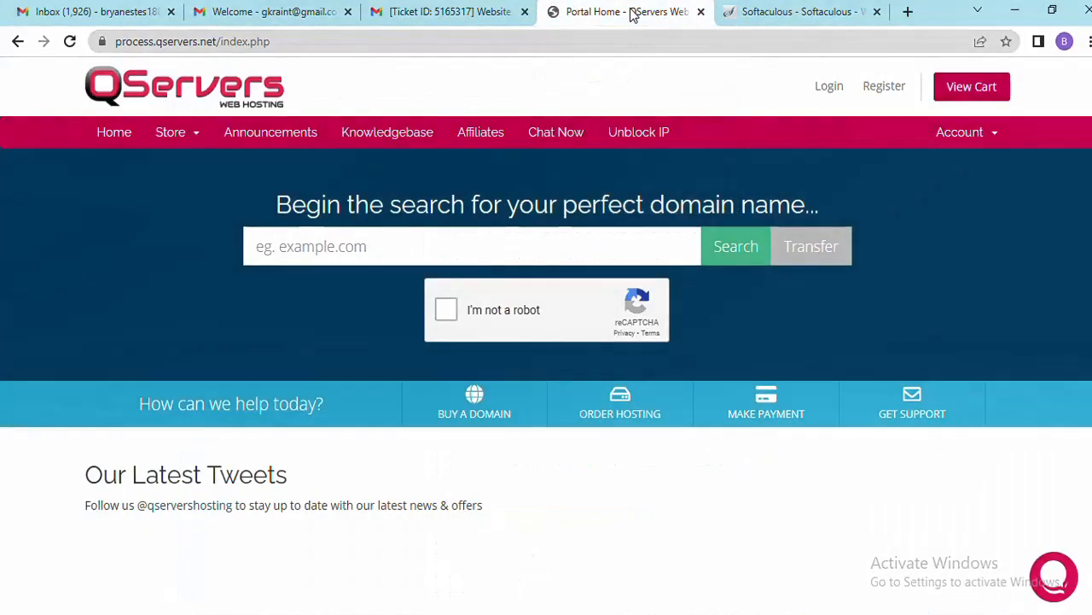
{"action": "left_click", "coordinate": [459, 9]}
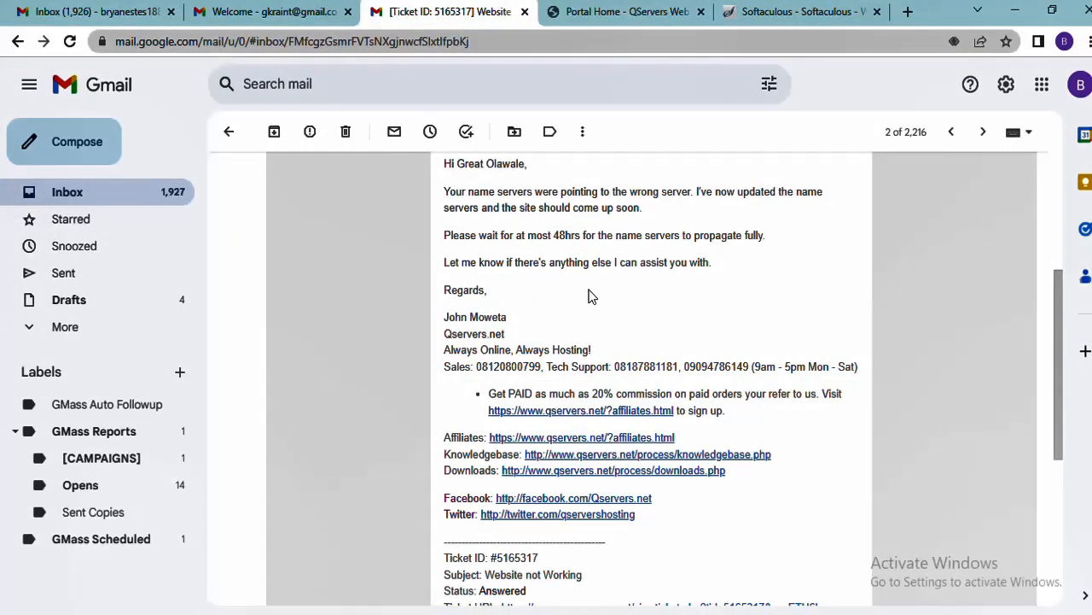
Copy the installed site's address gkraintechworld.com.ng from the Softaculous results page
{"action": "left_click", "coordinate": [604, 14]}
{"action": "left_click", "coordinate": [785, 12]}
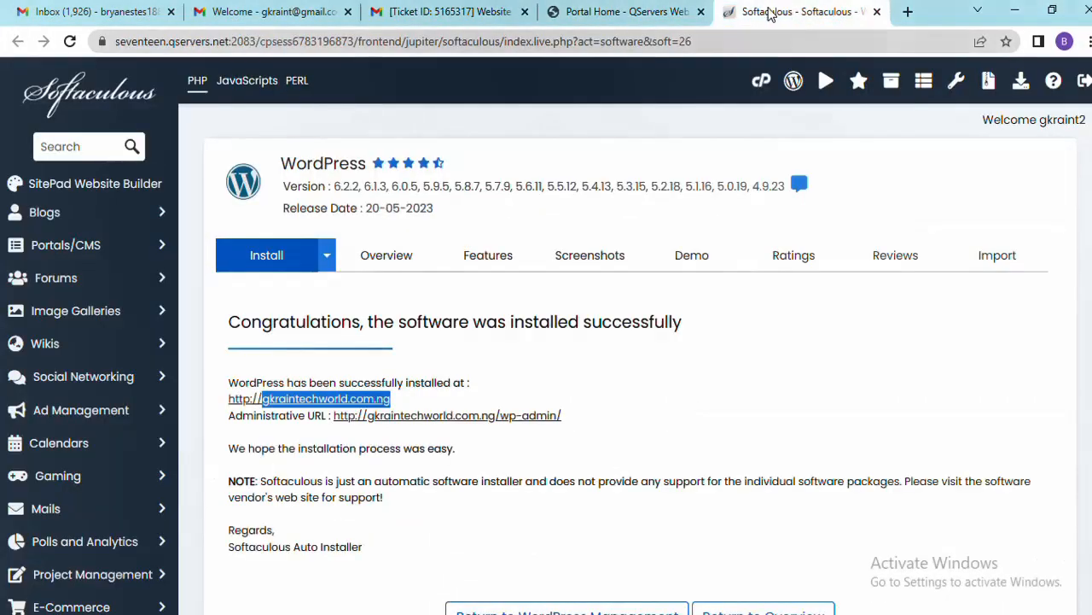
{"action": "right_click", "coordinate": [365, 400]}
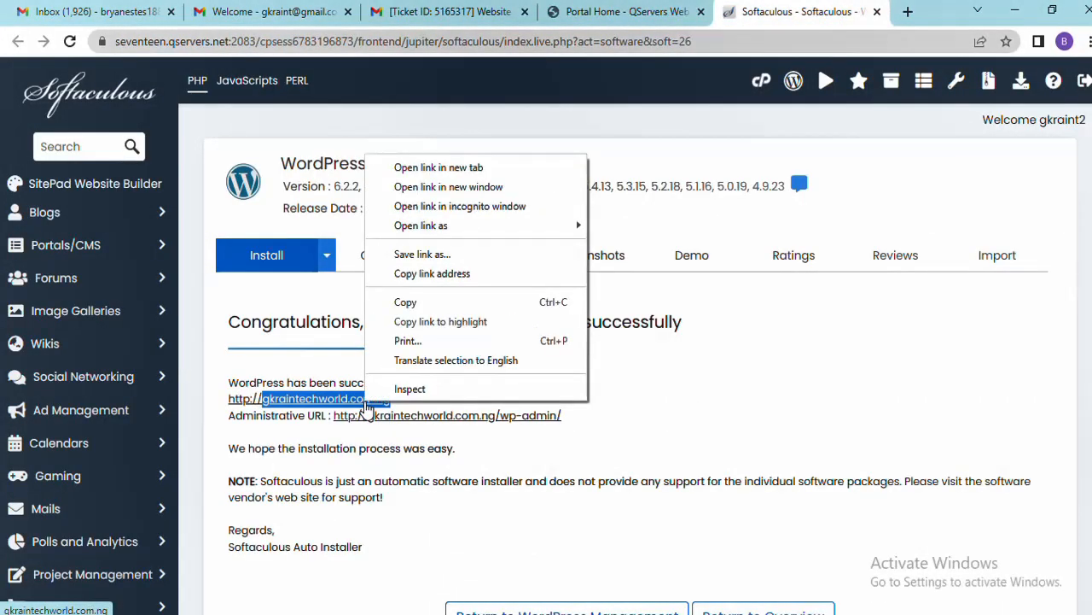
{"action": "left_click", "coordinate": [657, 400]}
{"action": "left_click_drag", "start_coordinate": [418, 398], "coordinate": [224, 397]}
{"action": "right_click", "coordinate": [285, 417]}
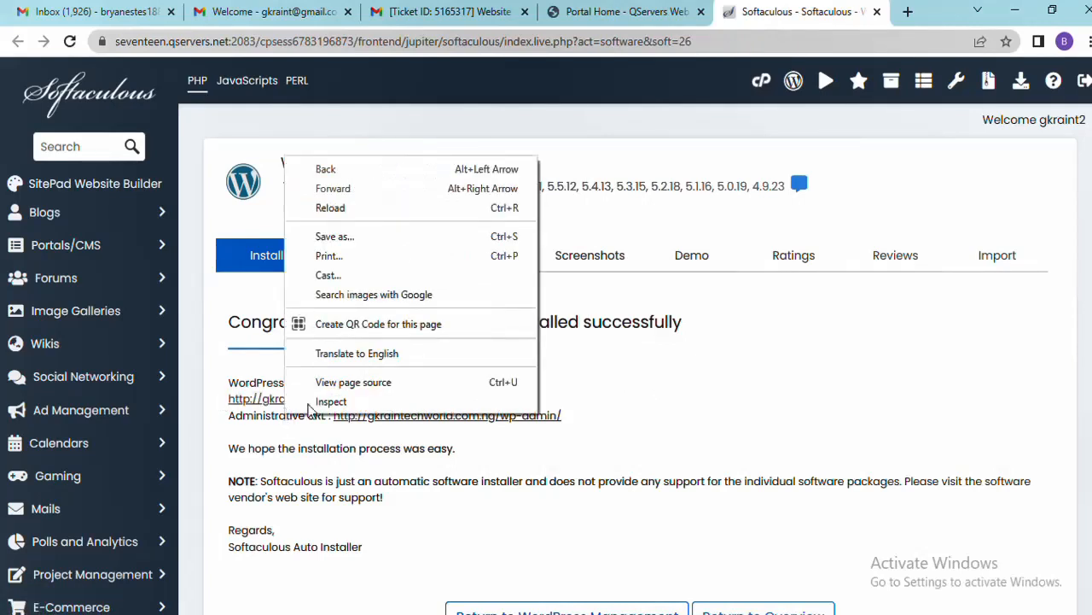
{"action": "left_click", "coordinate": [598, 359]}
{"action": "left_click_drag", "start_coordinate": [402, 397], "coordinate": [228, 398]}
{"action": "right_click", "coordinate": [255, 403]}
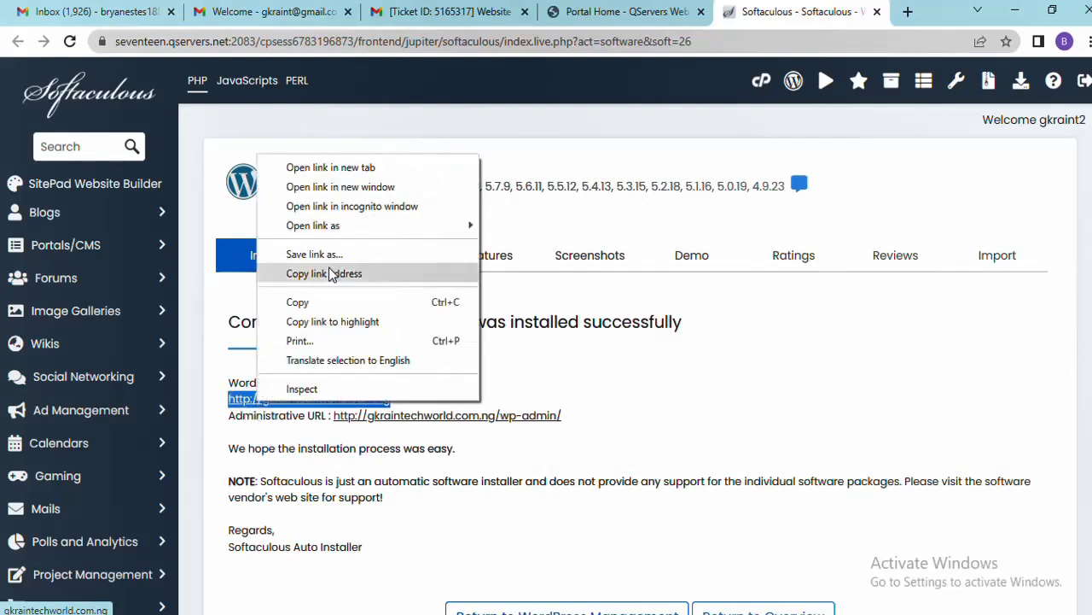
{"action": "left_click", "coordinate": [312, 300]}
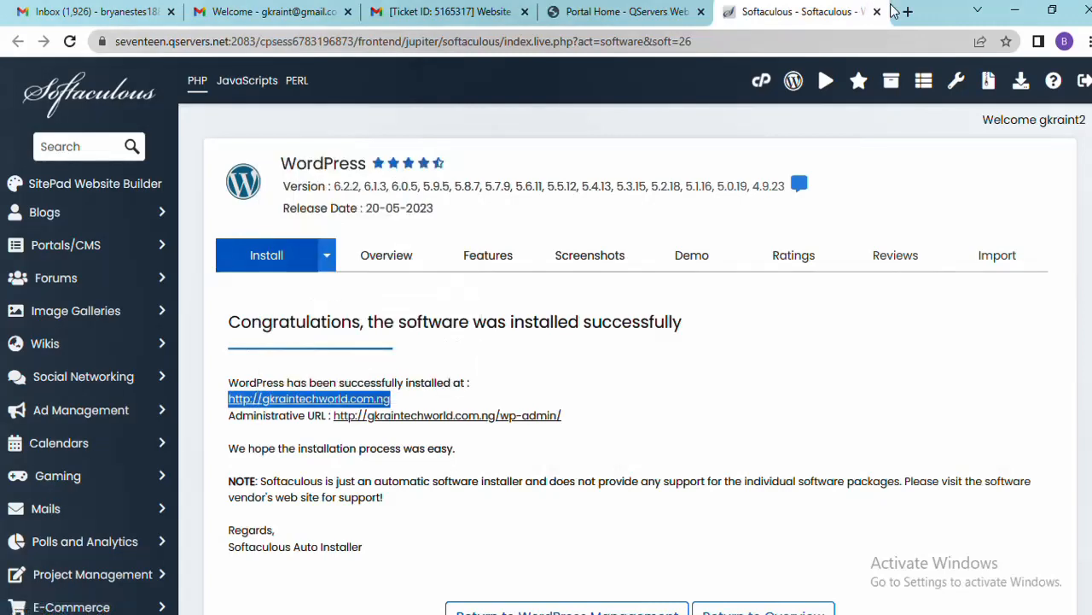
Load the copied address in a new tab to show the My Blog homepage
{"action": "left_click", "coordinate": [907, 12]}
{"action": "left_click", "coordinate": [814, 39]}
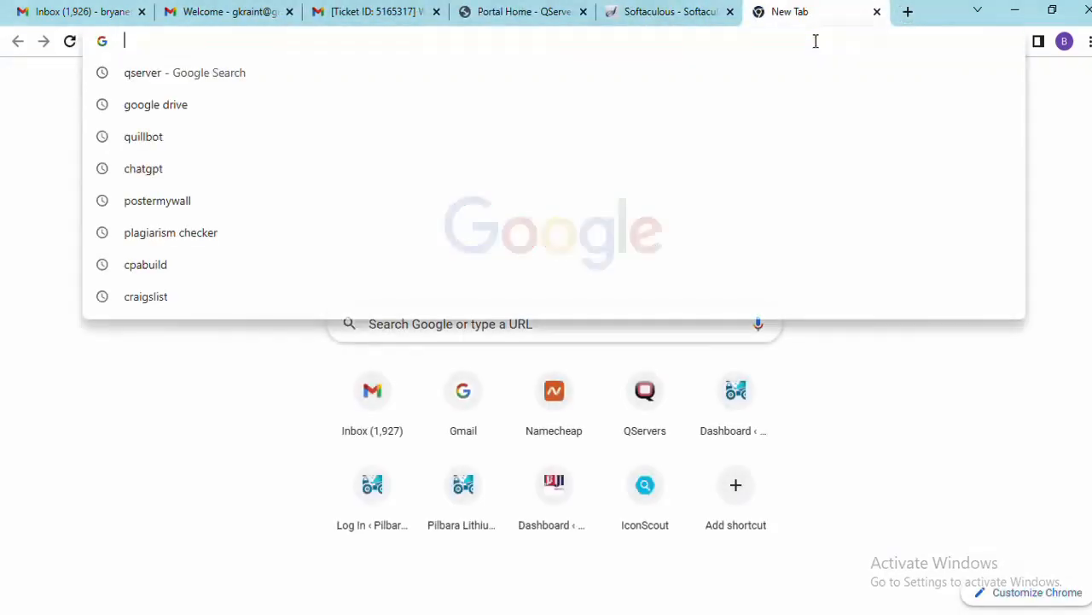
{"action": "key", "text": "ctrl+v"}
{"action": "key", "text": "Return"}
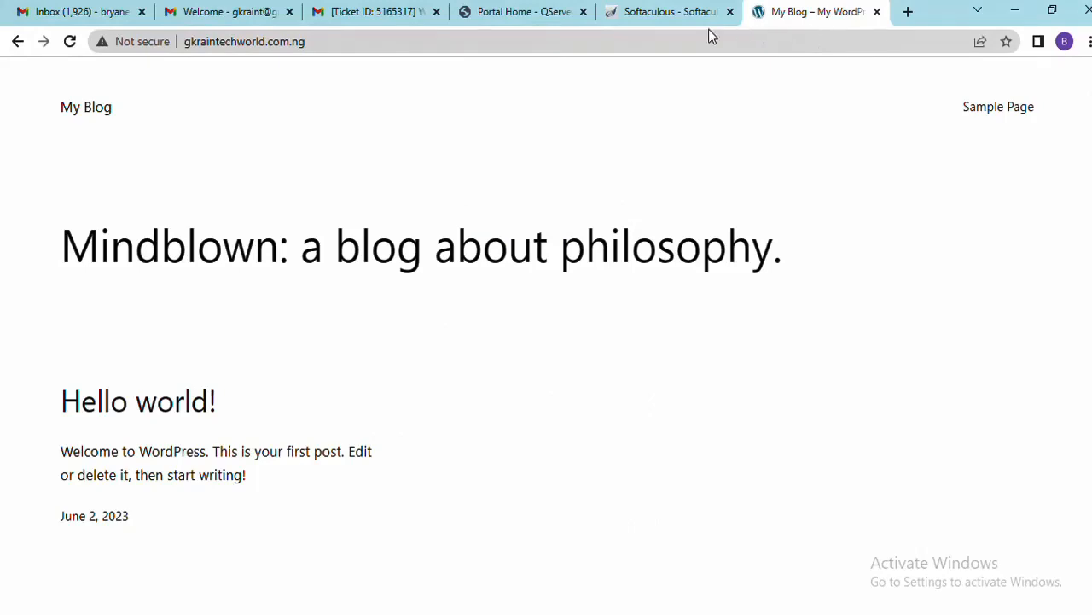
Log in to the QServers client area with the saved account e-mail and password
{"action": "left_click", "coordinate": [520, 17]}
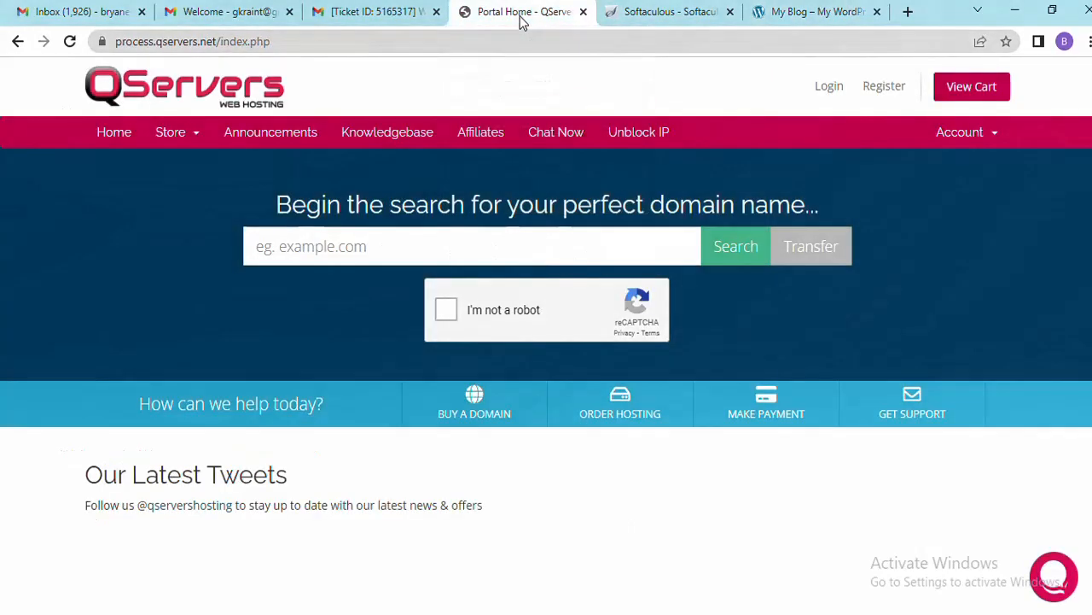
{"action": "left_click", "coordinate": [824, 89]}
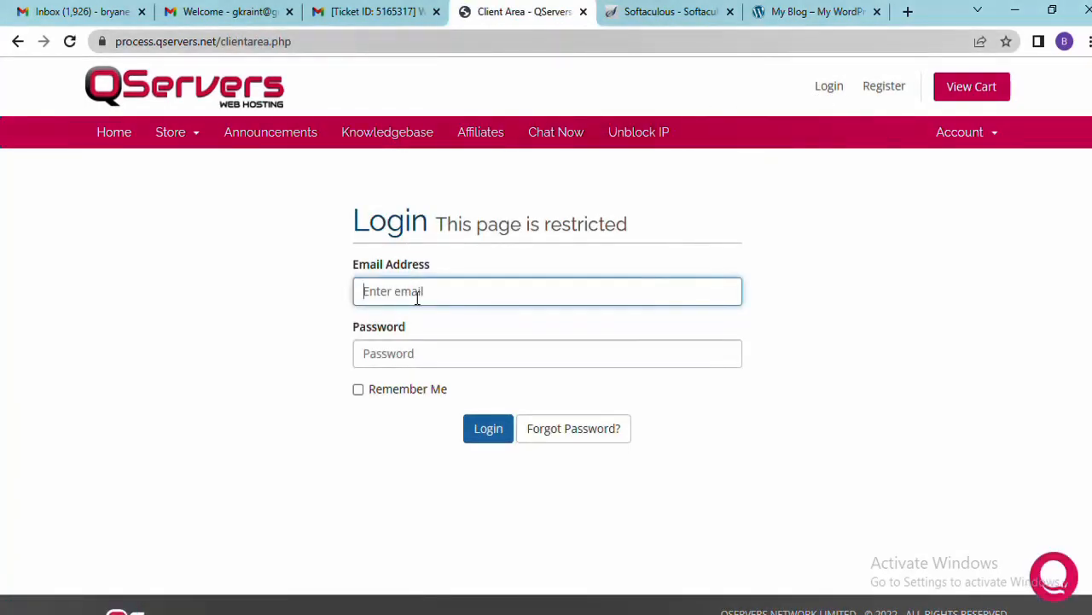
{"action": "left_click", "coordinate": [698, 430]}
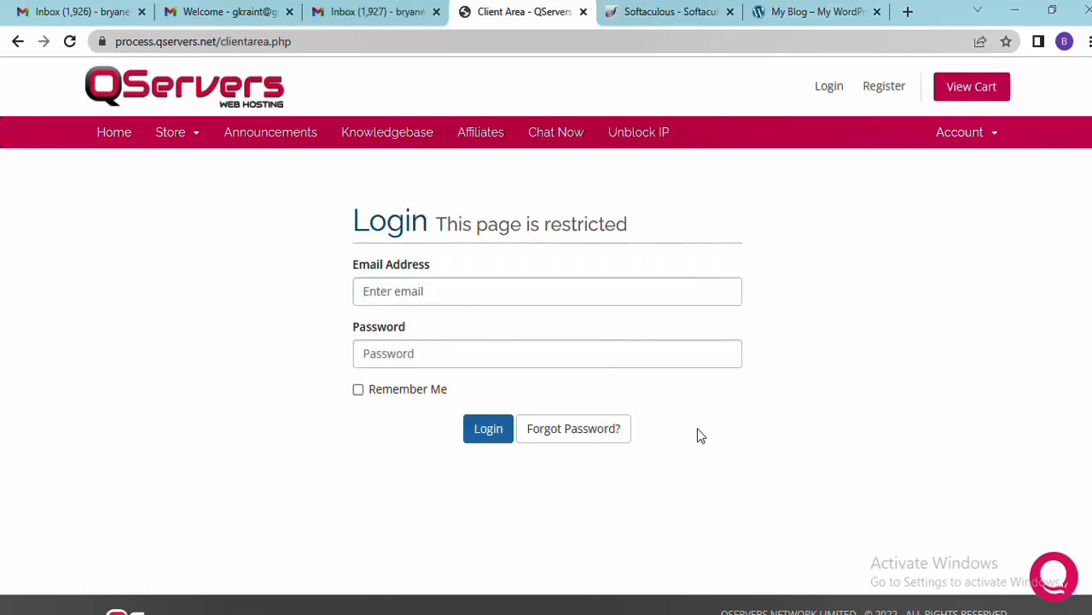
{"action": "left_click", "coordinate": [447, 282]}
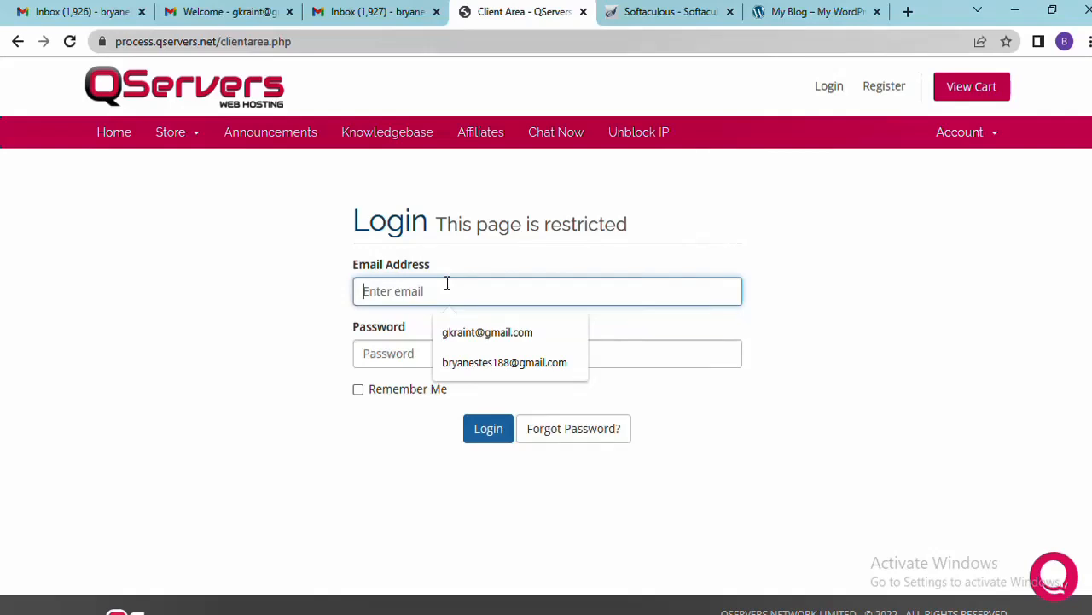
{"action": "key", "text": "Down"}
{"action": "key", "text": "Down"}
{"action": "key", "text": "Return"}
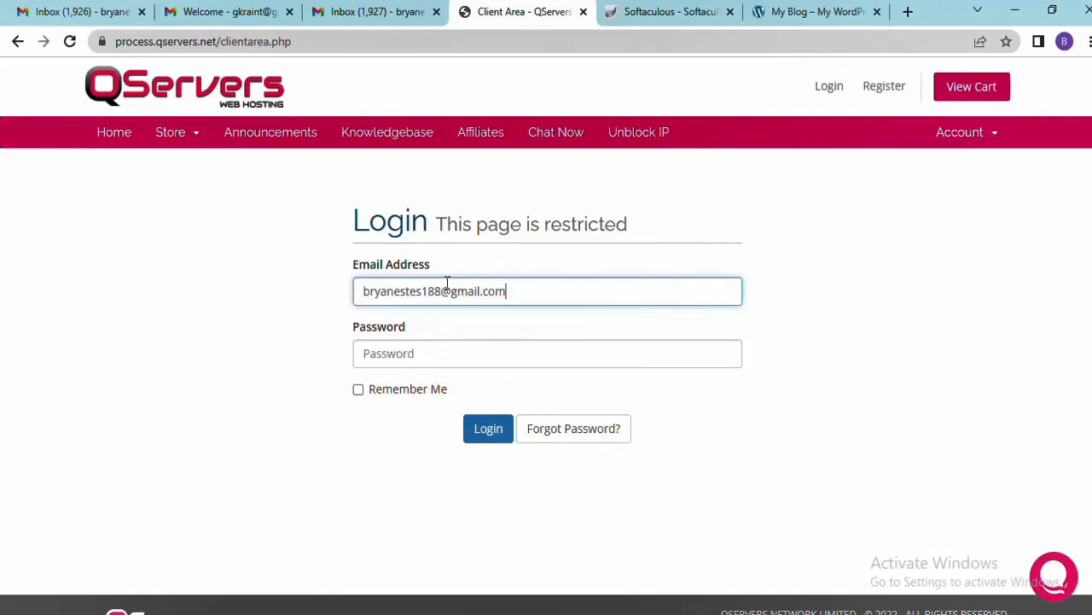
{"action": "left_click", "coordinate": [432, 347]}
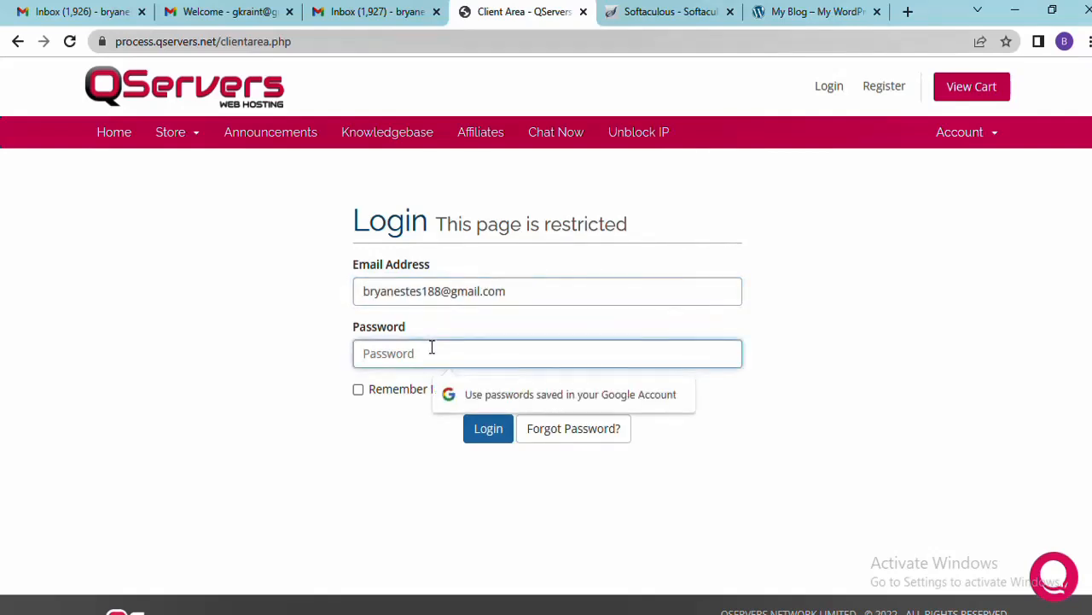
{"action": "type", "text": "••"}
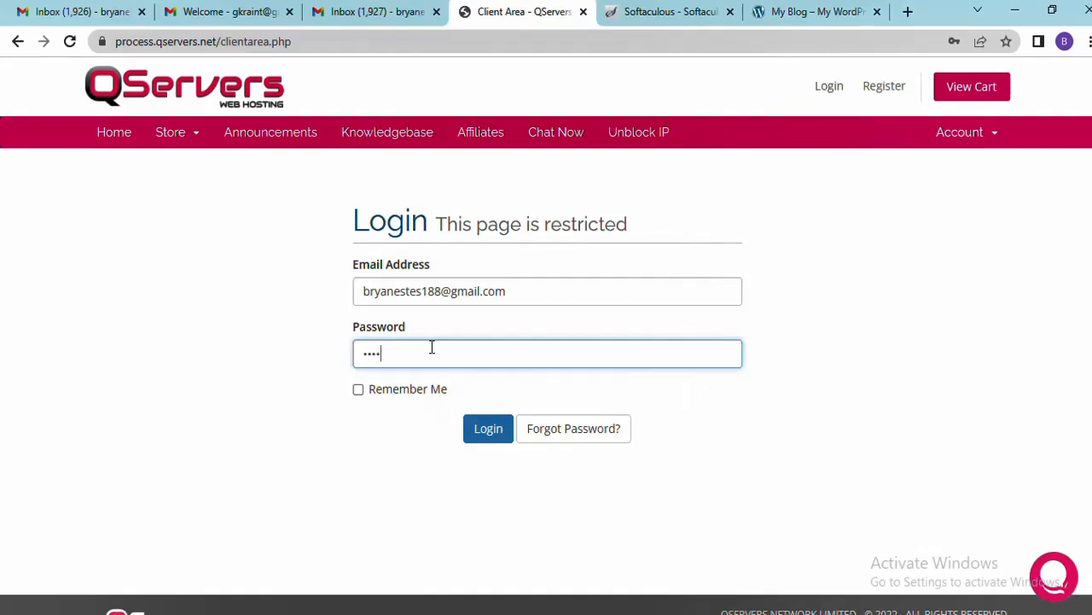
{"action": "type", "text": "••••••••••"}
{"action": "key", "text": "Return"}
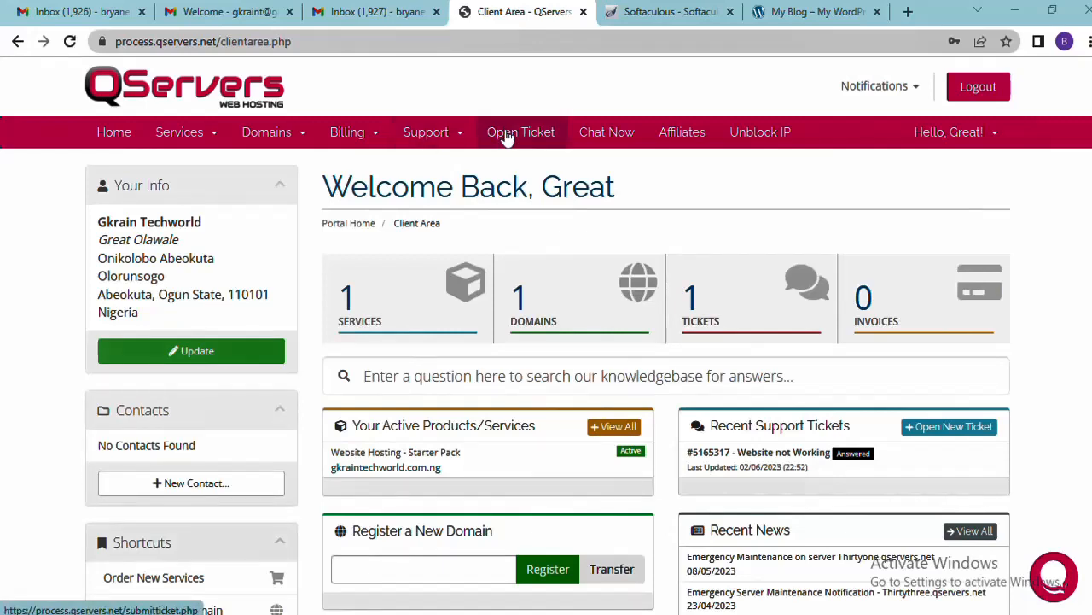
Start a Technical support ticket with the subject 'Website not Working'
{"action": "left_click", "coordinate": [506, 134]}
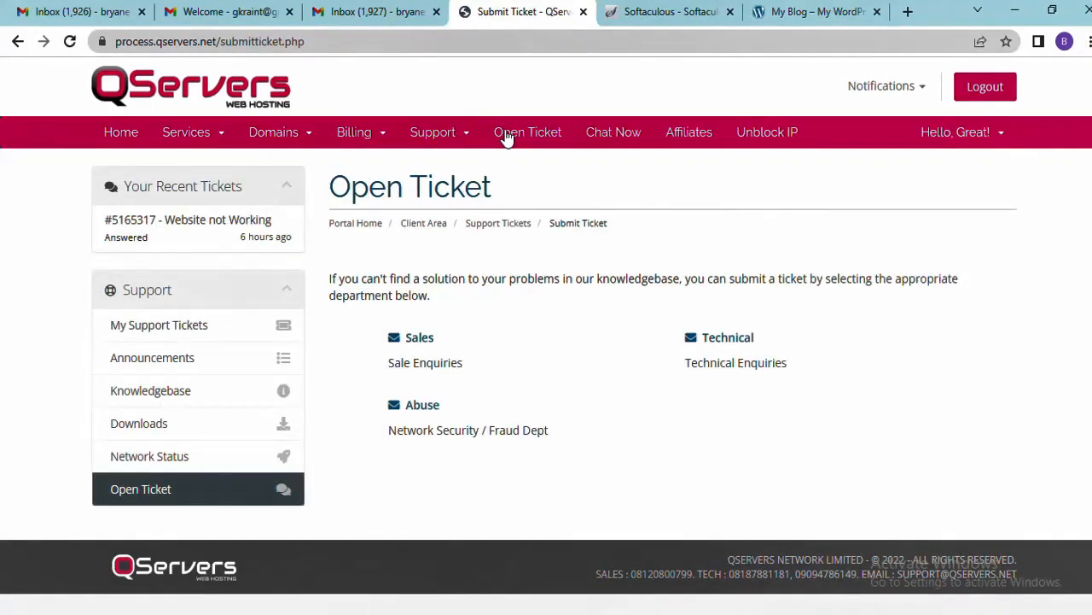
{"action": "left_click", "coordinate": [732, 339]}
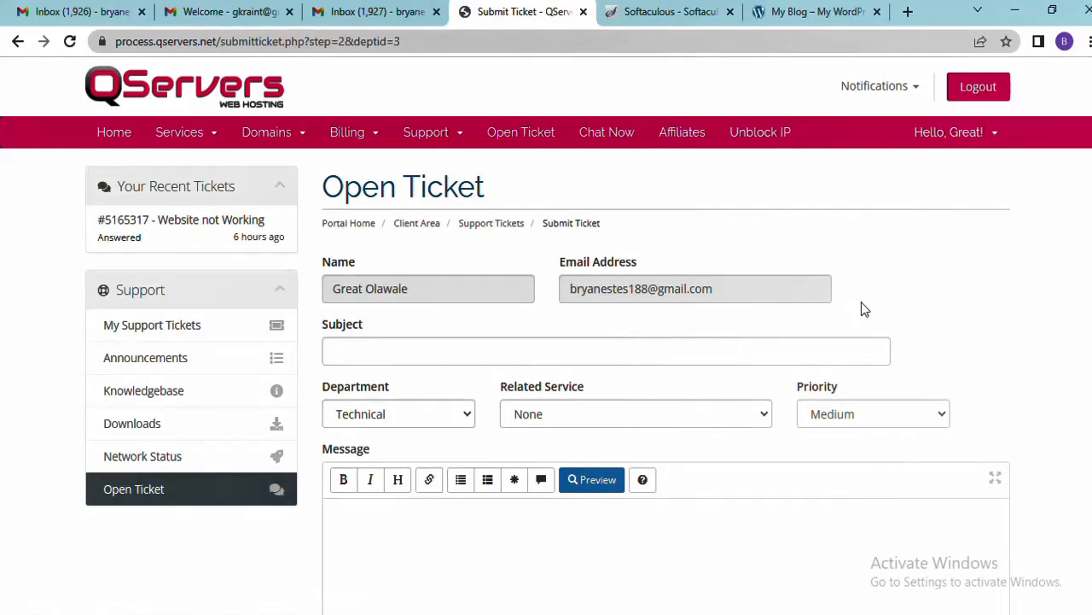
{"action": "scroll", "coordinate": [646, 283], "scroll_direction": "down", "scroll_amount": 1}
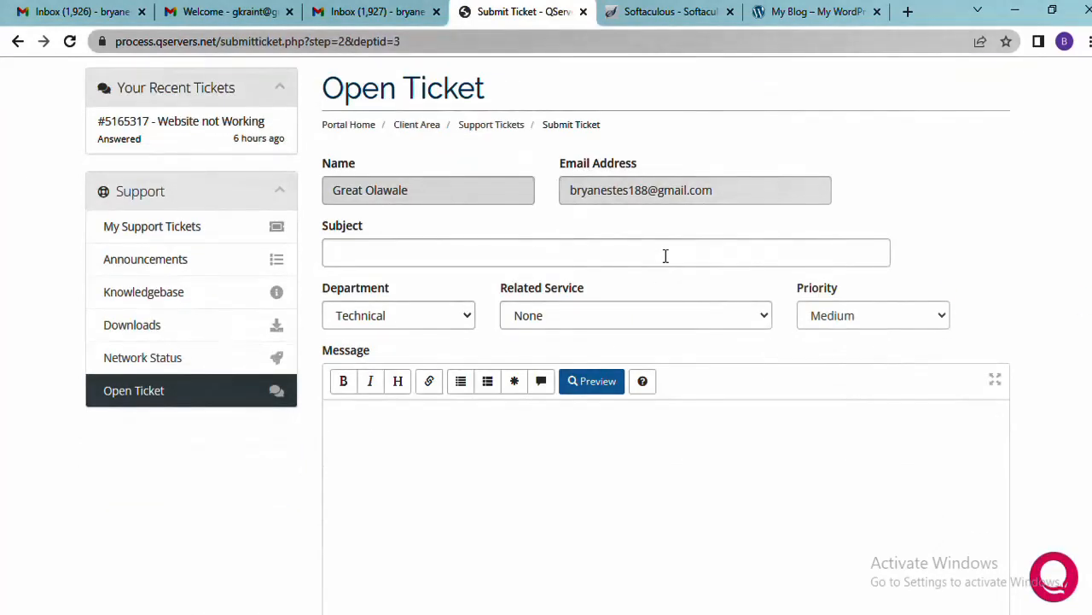
{"action": "left_click", "coordinate": [665, 255]}
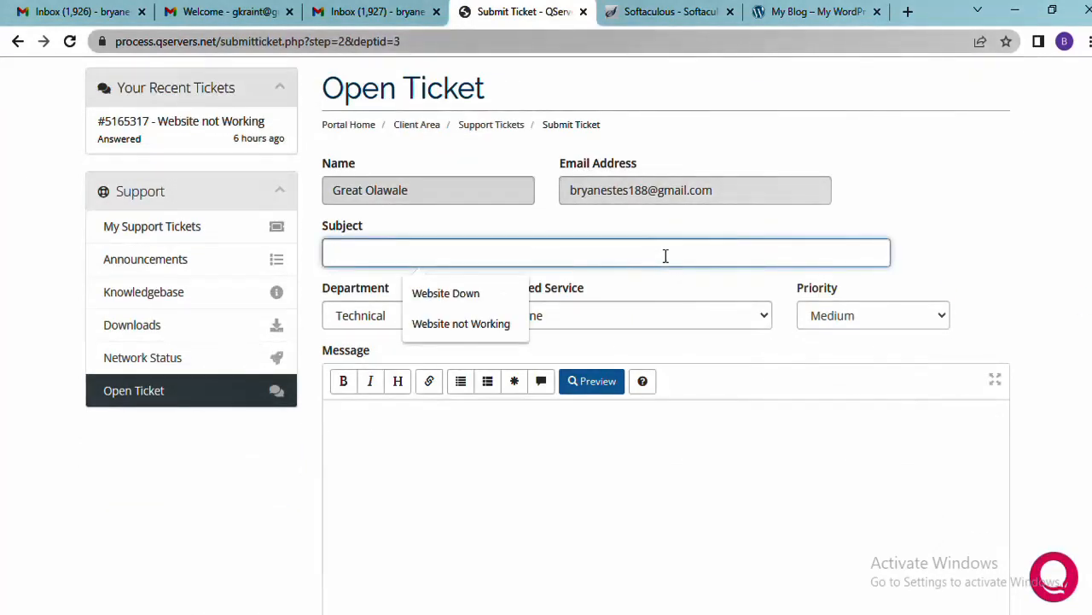
{"action": "left_click", "coordinate": [450, 326]}
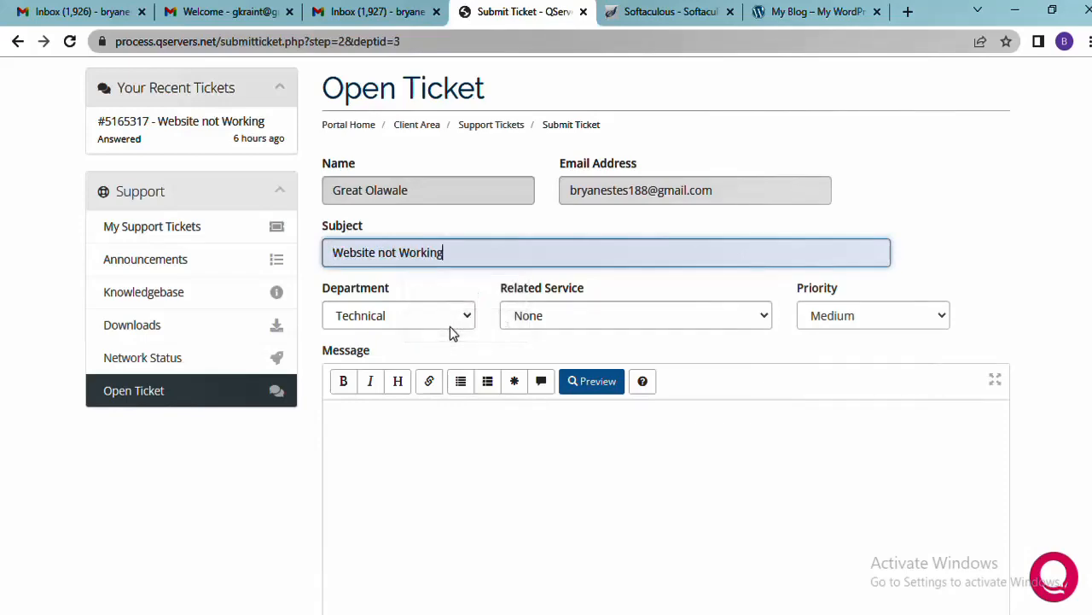
{"action": "left_click", "coordinate": [398, 431]}
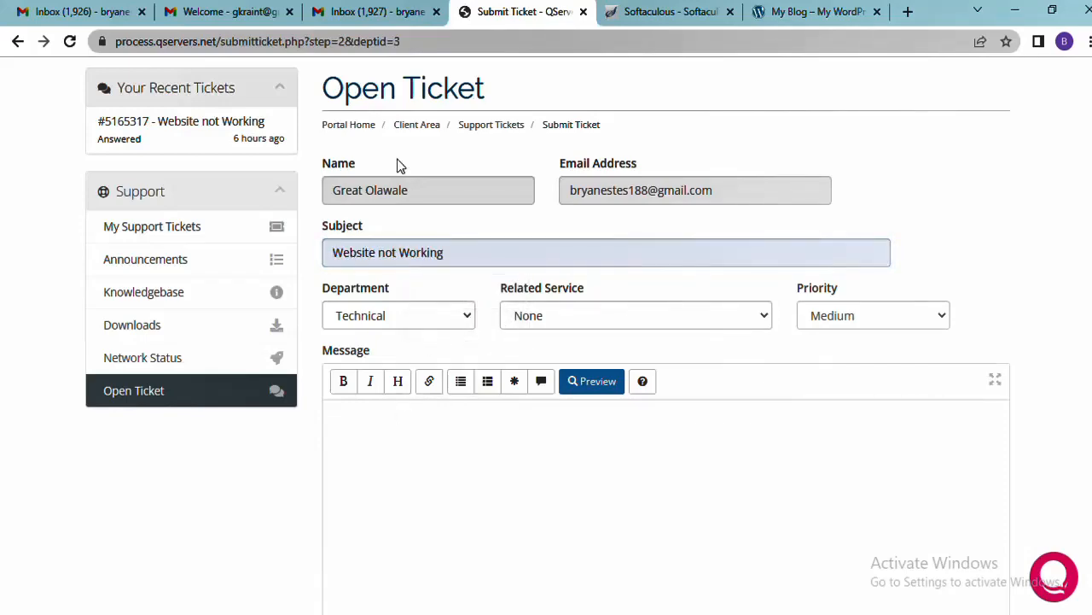
Consult the earlier ticket e-mail in Gmail, begin the ticket message, then return to Softaculous
{"action": "left_click", "coordinate": [378, 12]}
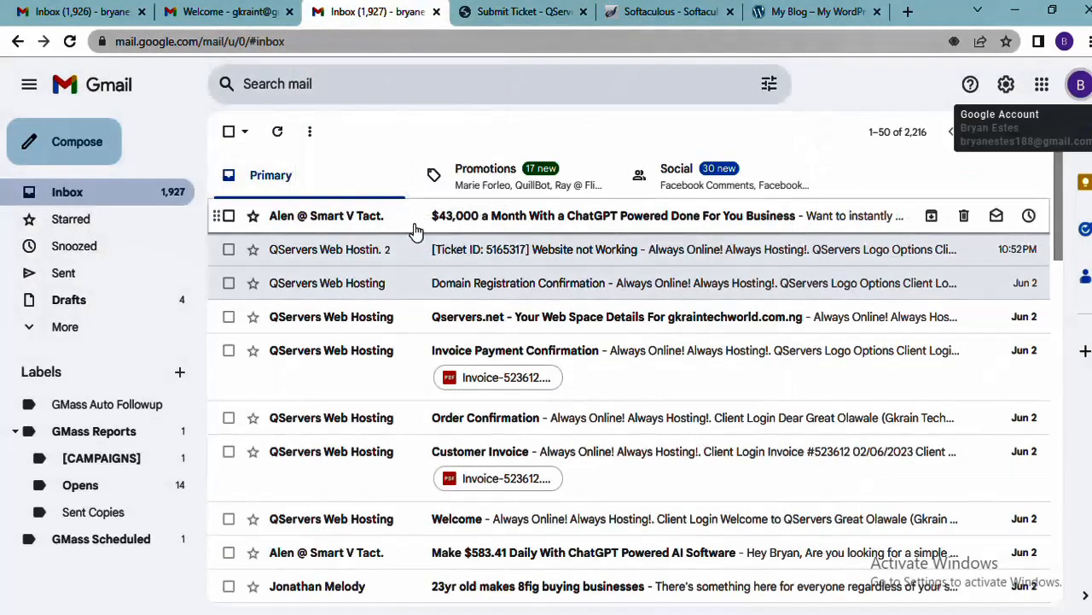
{"action": "left_click", "coordinate": [555, 249]}
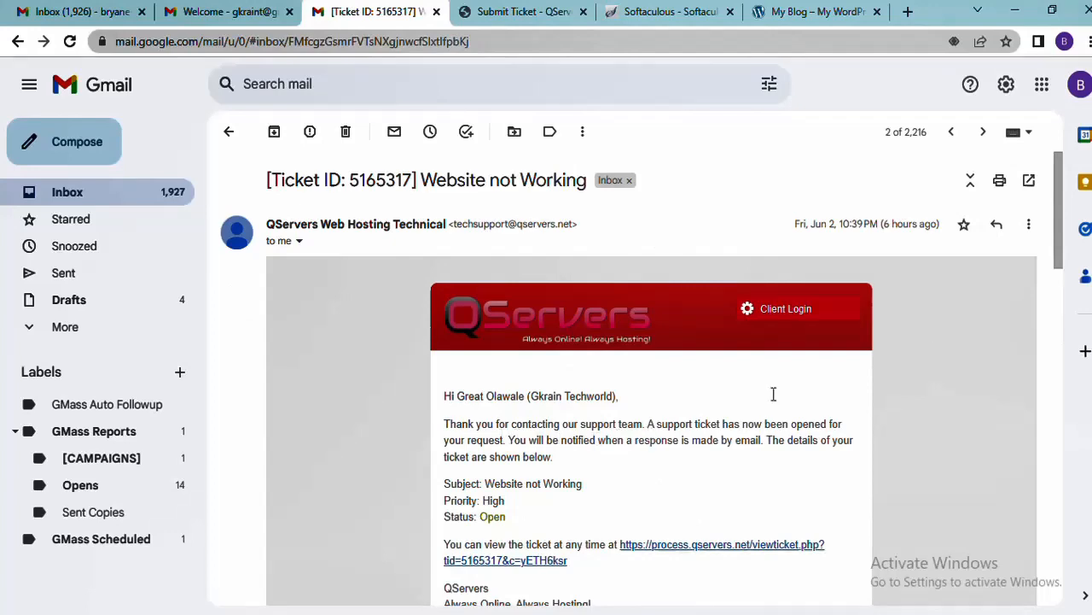
{"action": "left_click_drag", "start_coordinate": [1063, 247], "coordinate": [1049, 220]}
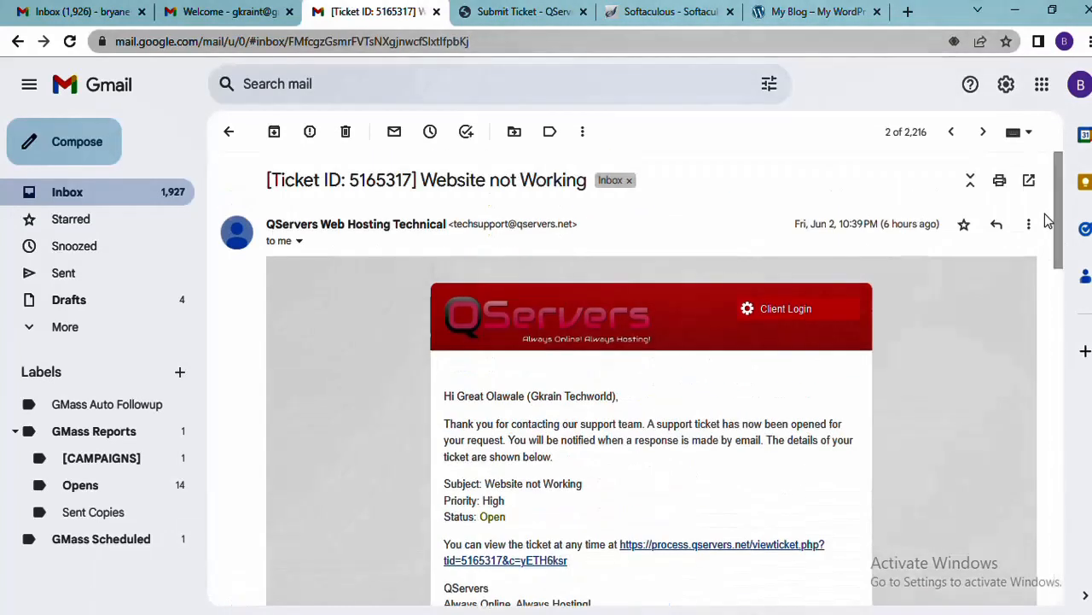
{"action": "left_click", "coordinate": [532, 10]}
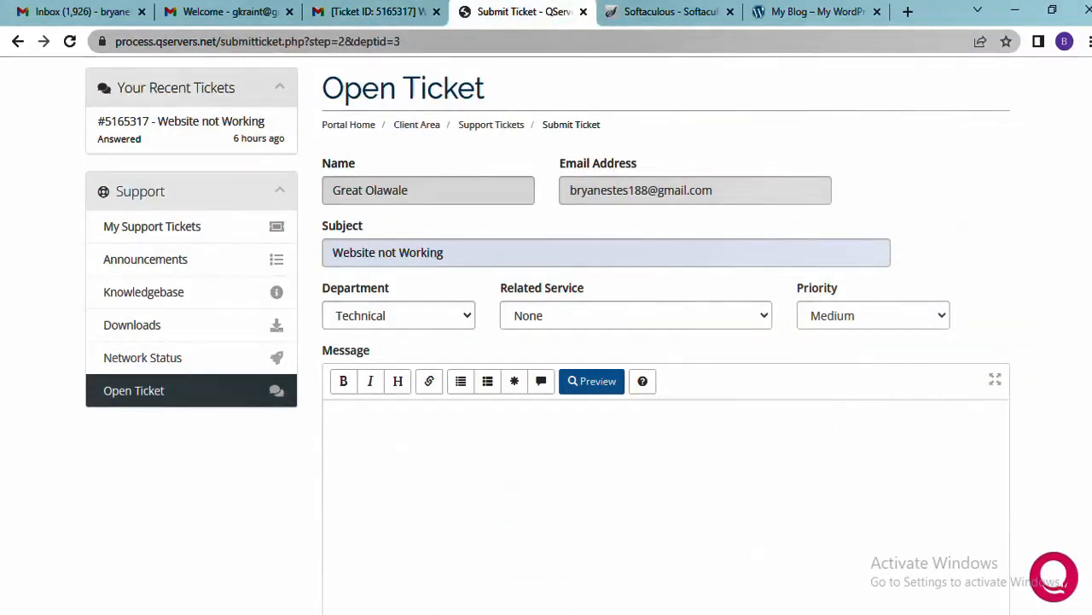
{"action": "scroll", "coordinate": [453, 439], "scroll_direction": "down", "scroll_amount": 1}
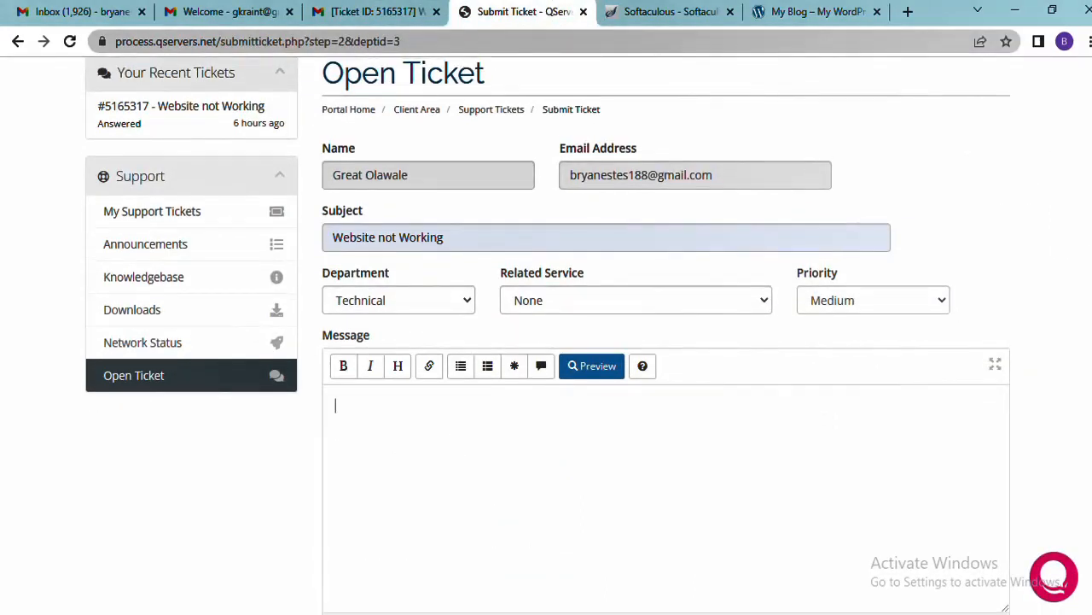
{"action": "scroll", "coordinate": [862, 293], "scroll_direction": "down", "scroll_amount": 1}
{"action": "left_click", "coordinate": [646, 358]}
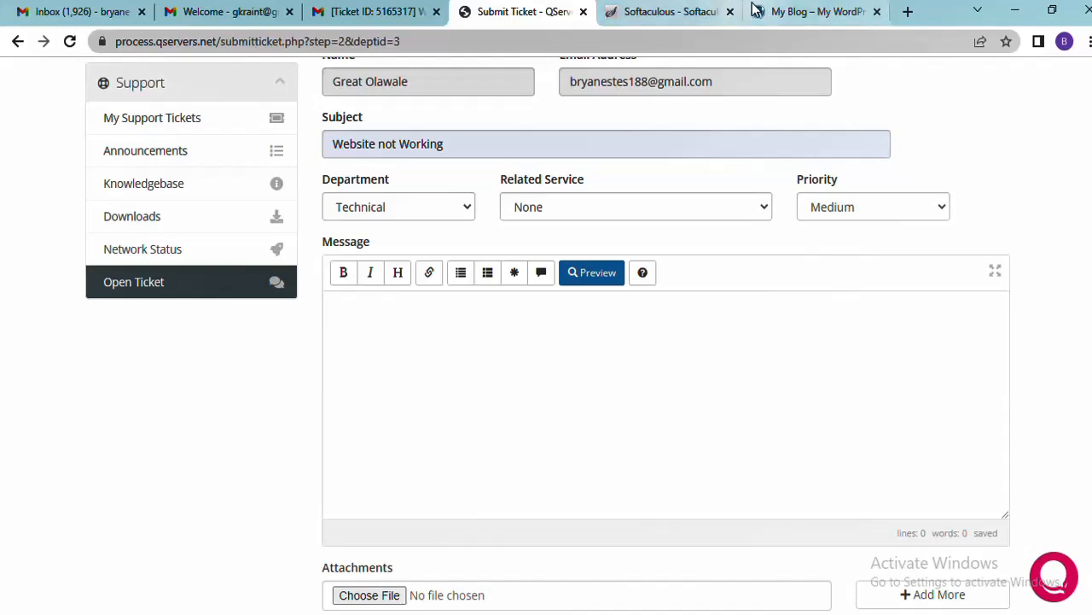
{"action": "left_click", "coordinate": [682, 8]}
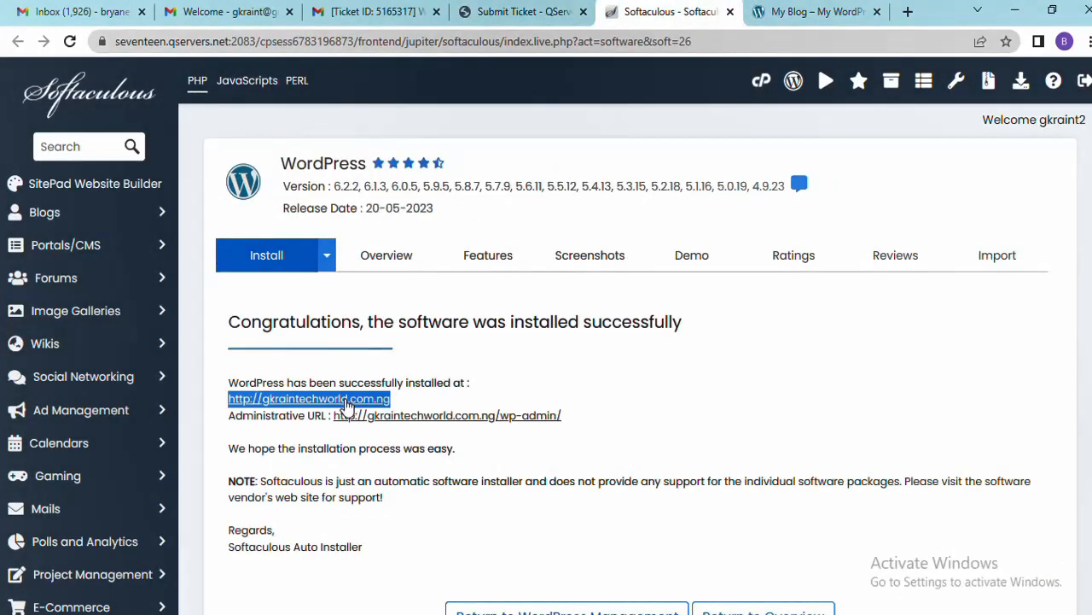
Check the ticket form, close the Softaculous page, and scroll through the My Blog homepage
{"action": "left_click", "coordinate": [508, 10]}
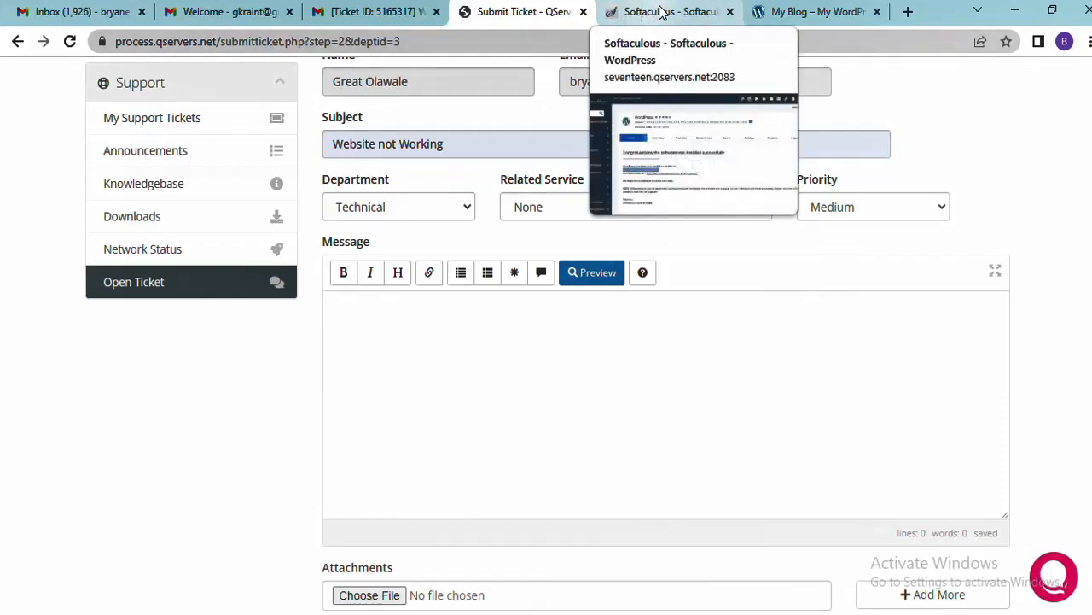
{"action": "left_click", "coordinate": [792, 12]}
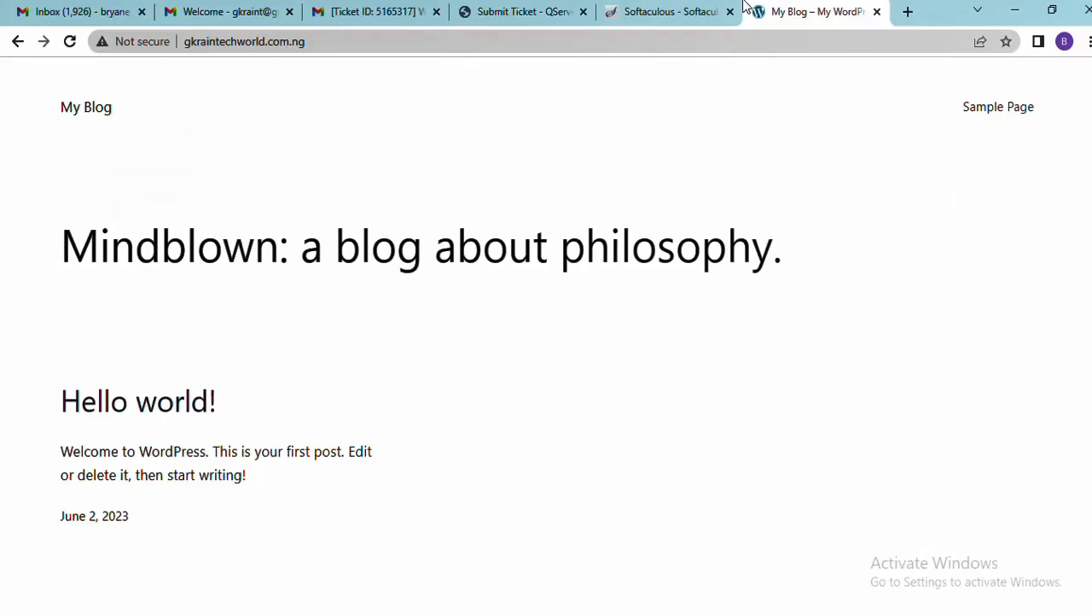
{"action": "left_click", "coordinate": [663, 16]}
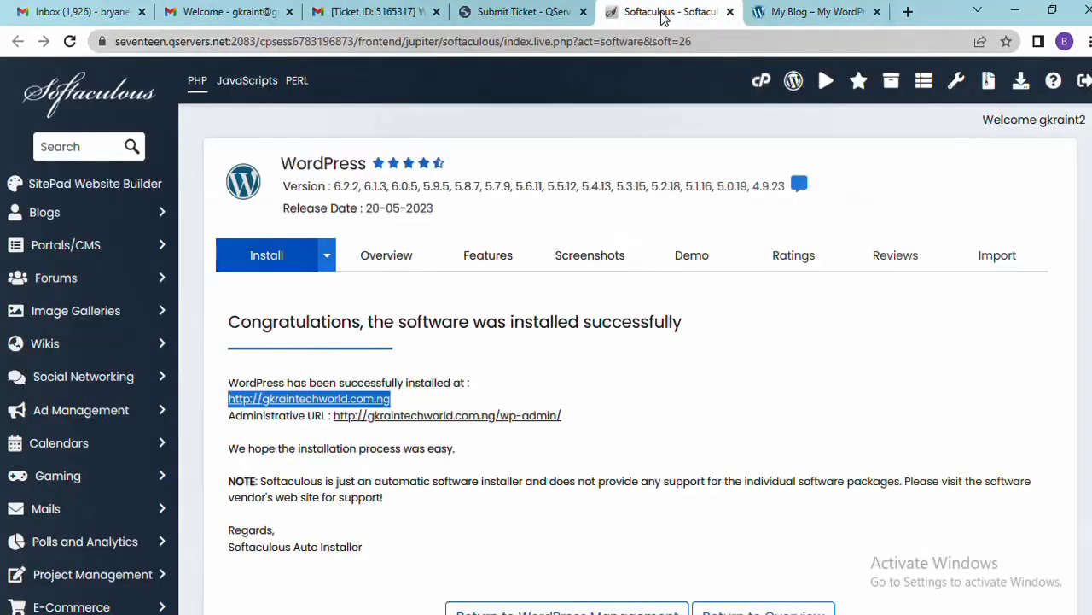
{"action": "left_click", "coordinate": [732, 11]}
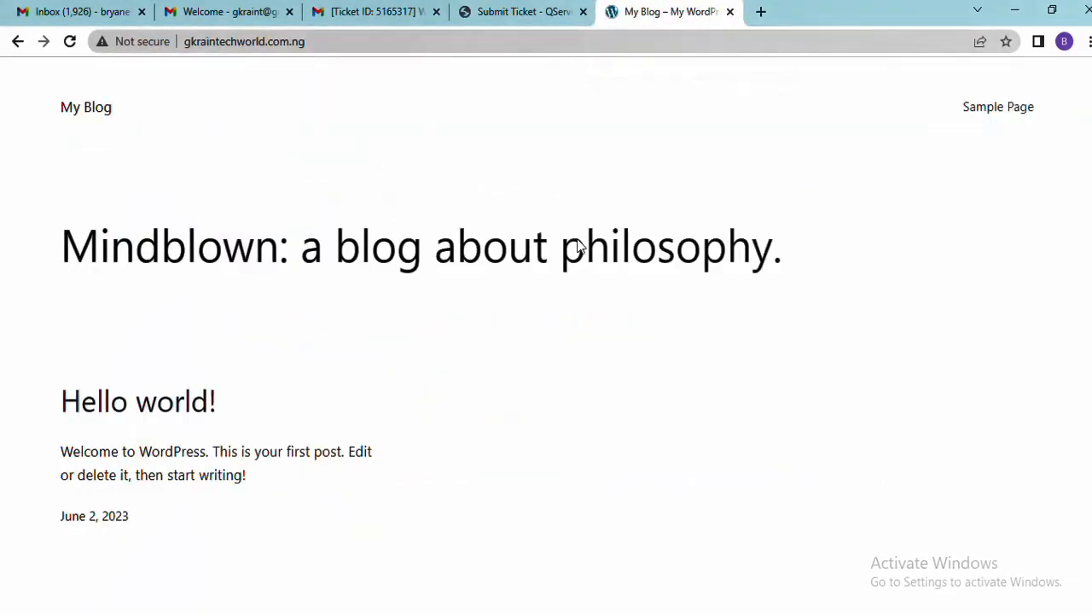
{"action": "scroll", "coordinate": [1077, 350], "scroll_direction": "down", "scroll_amount": 4}
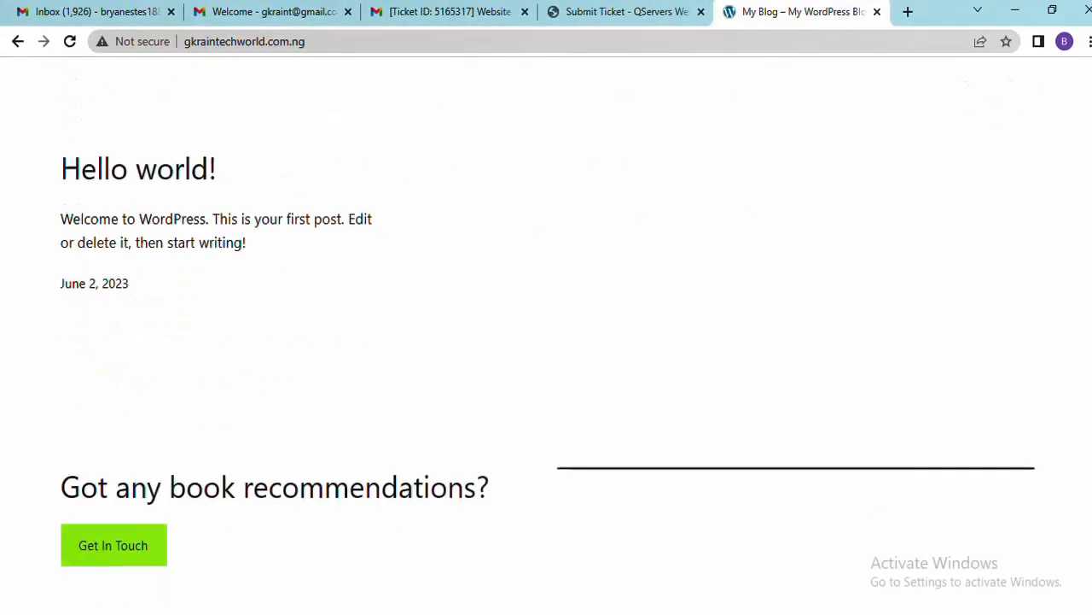
{"action": "scroll", "coordinate": [1077, 350], "scroll_direction": "up", "scroll_amount": 4}
{"action": "scroll", "coordinate": [1077, 350], "scroll_direction": "down", "scroll_amount": 4}
{"action": "scroll", "coordinate": [1077, 350], "scroll_direction": "up", "scroll_amount": 4}
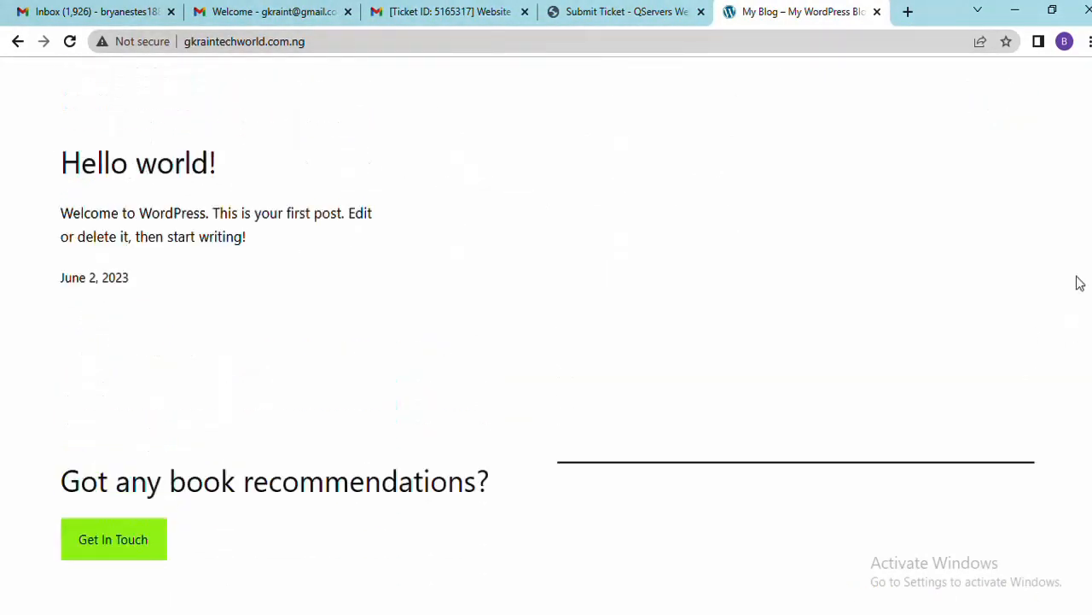
{"action": "scroll", "coordinate": [1077, 256], "scroll_direction": "down", "scroll_amount": 1}
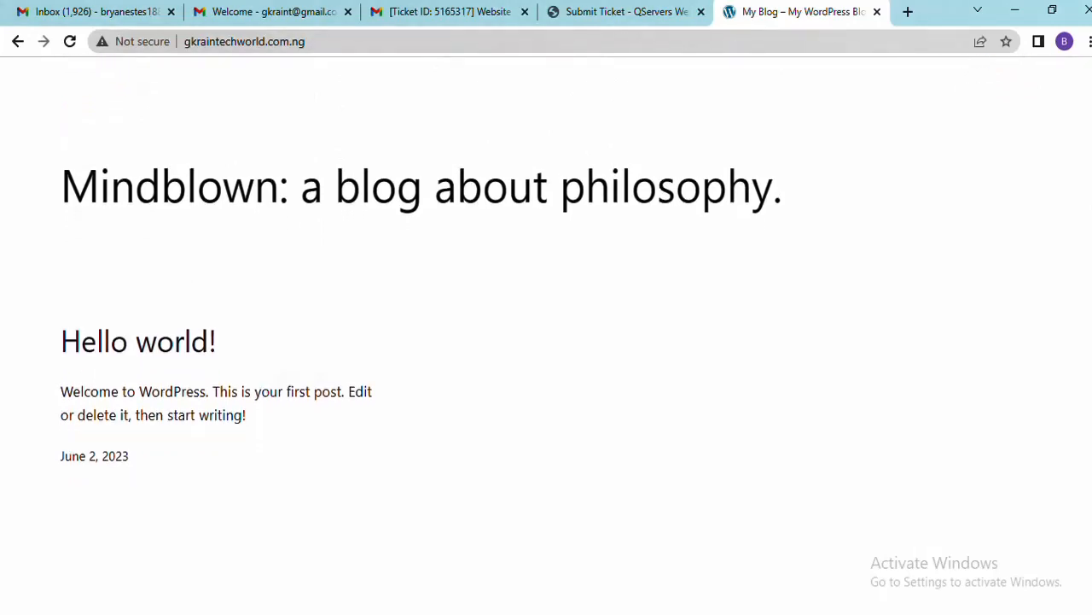
{"action": "scroll", "coordinate": [1077, 256], "scroll_direction": "up", "scroll_amount": 1}
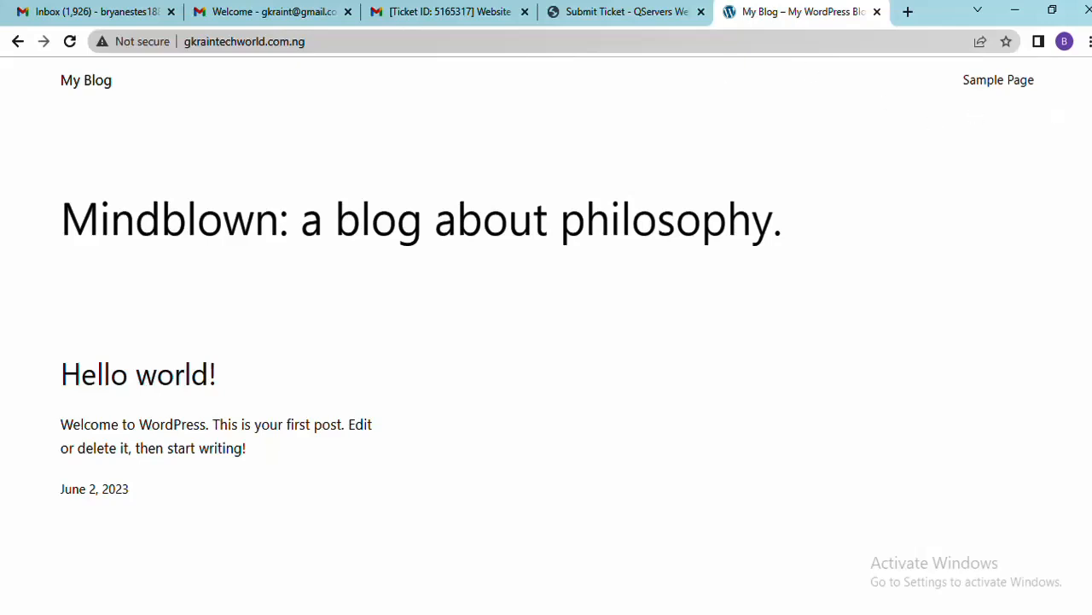
{"action": "scroll", "coordinate": [546, 295], "scroll_direction": "up", "scroll_amount": 1}
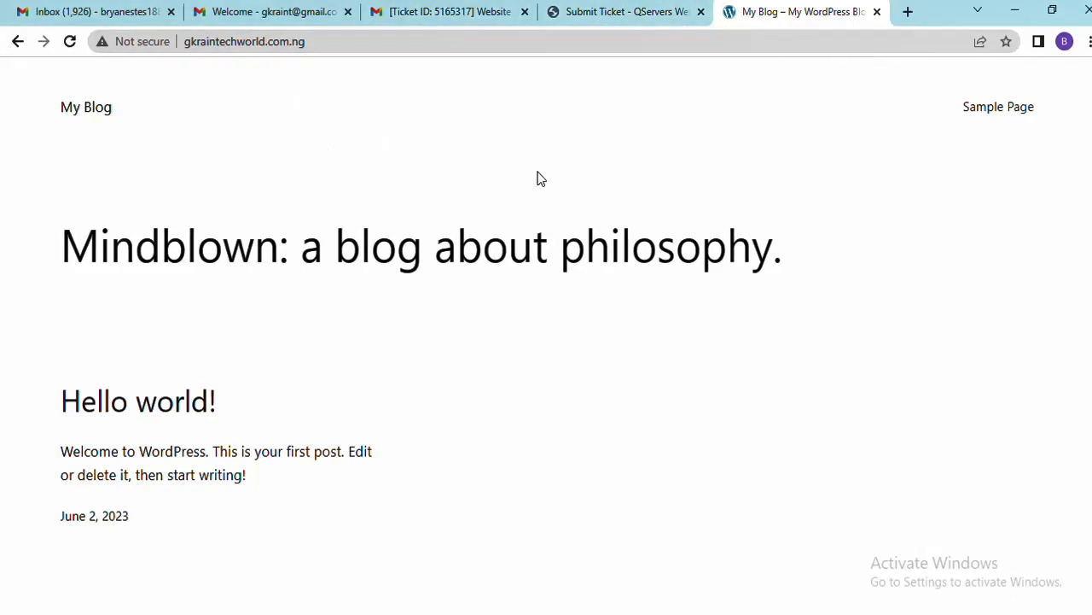
Compare the QServers ticket form with the My Blog site, ending on the site
{"action": "left_click", "coordinate": [585, 17]}
{"action": "scroll", "coordinate": [656, 175], "scroll_direction": "up", "scroll_amount": 3}
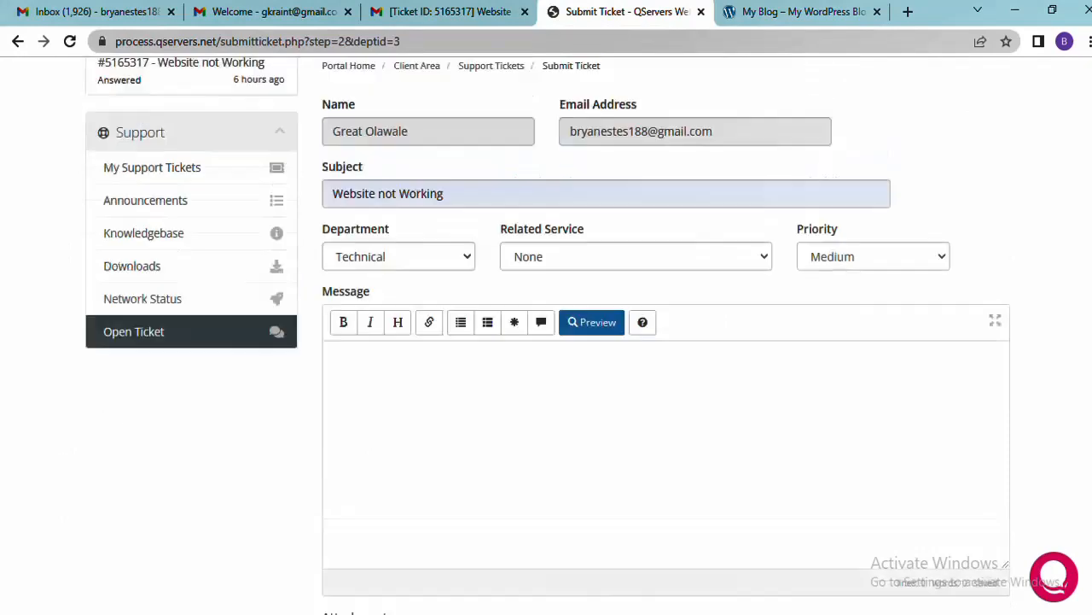
{"action": "left_click", "coordinate": [728, 15]}
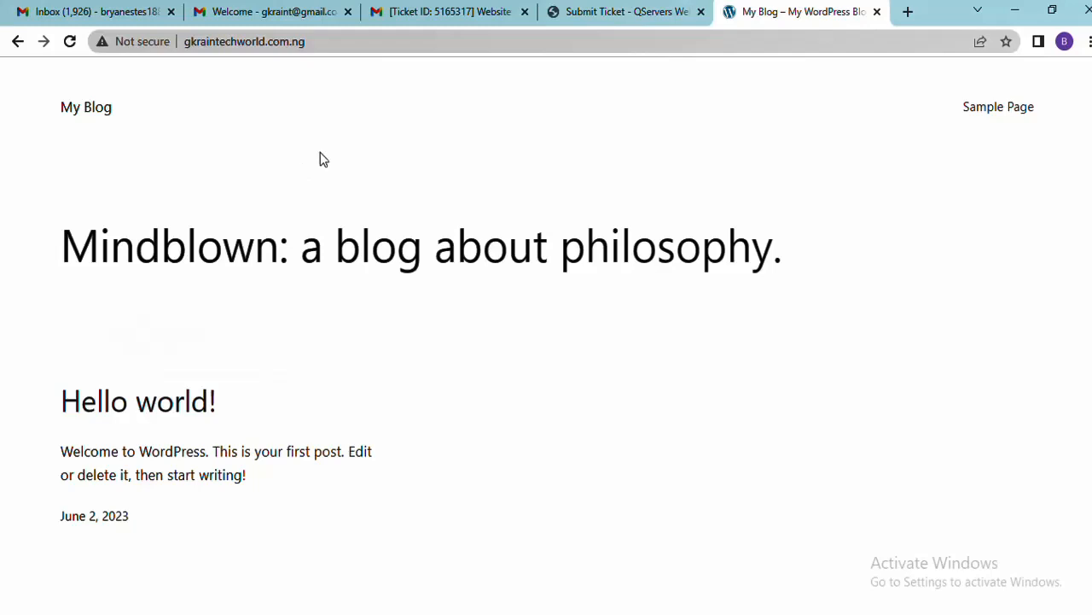
{"action": "left_click", "coordinate": [606, 11]}
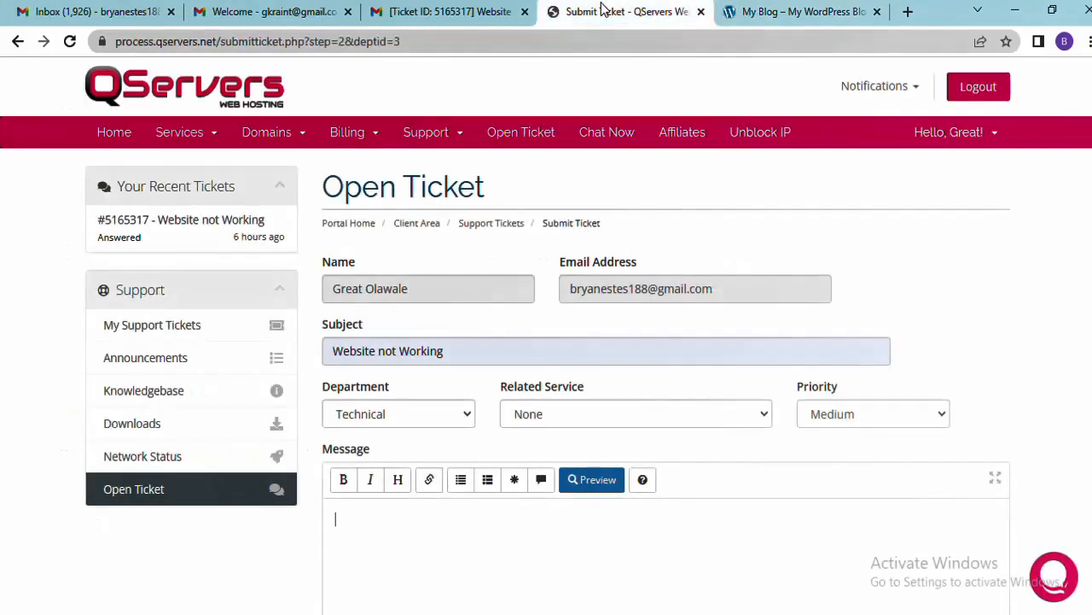
{"action": "left_click", "coordinate": [813, 9]}
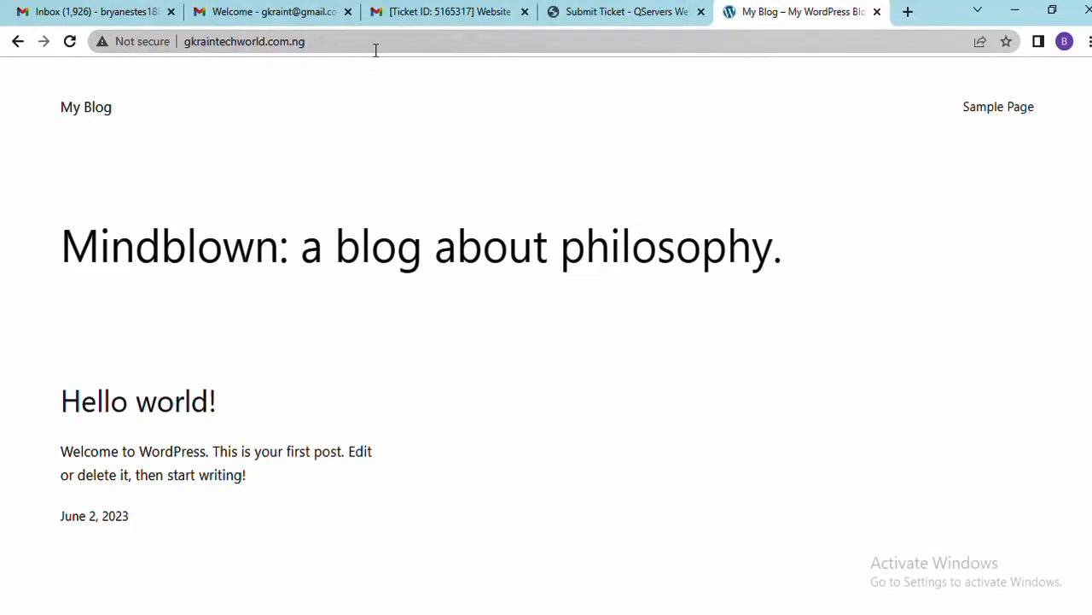
Go to gkraintechworld.com.ng/wp-admin in a new tab to reach the WordPress login page
{"action": "left_click", "coordinate": [907, 12]}
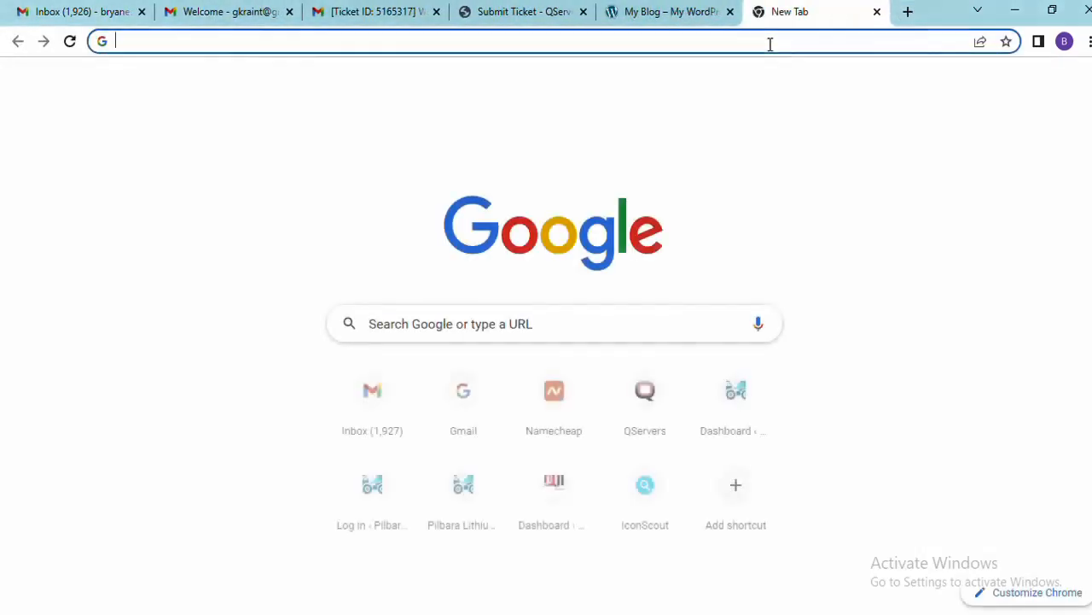
{"action": "key", "text": "ctrl+v"}
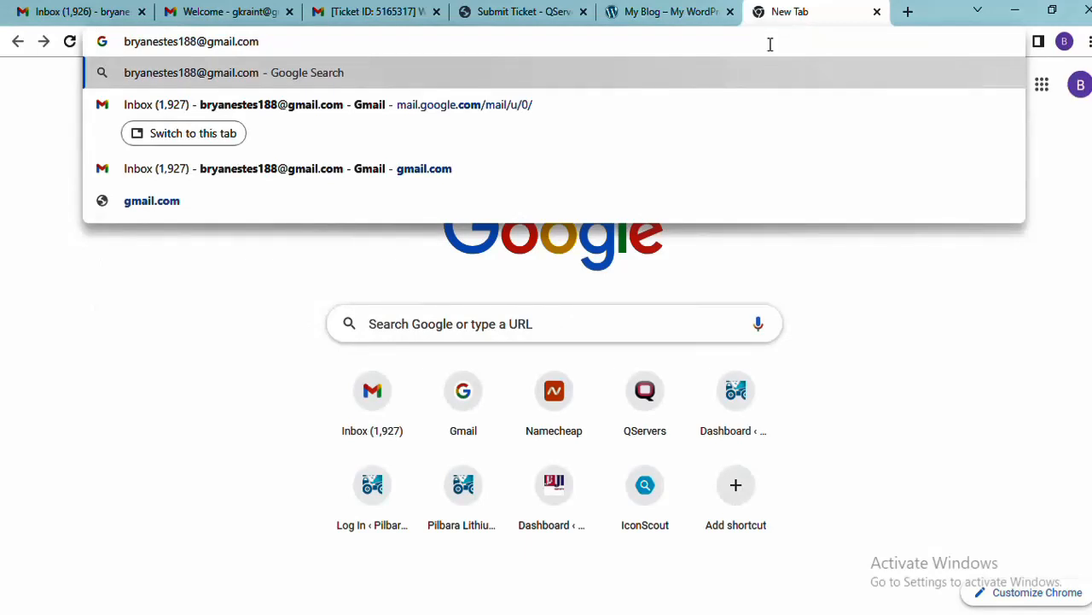
{"action": "key", "text": "Escape"}
{"action": "left_click", "coordinate": [664, 17]}
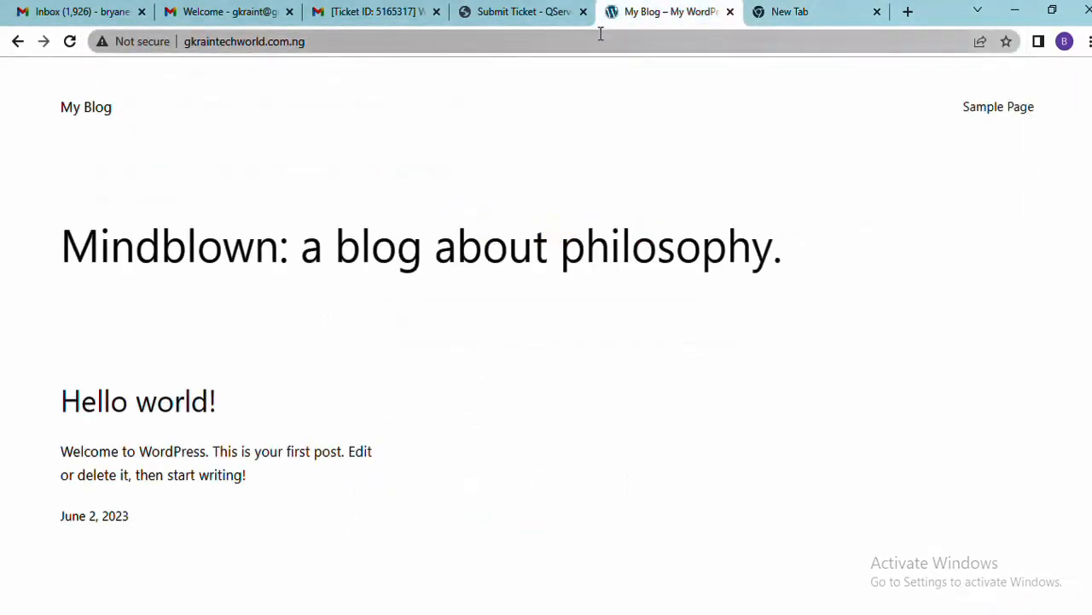
{"action": "left_click", "coordinate": [598, 42]}
{"action": "key", "text": "ctrl+c"}
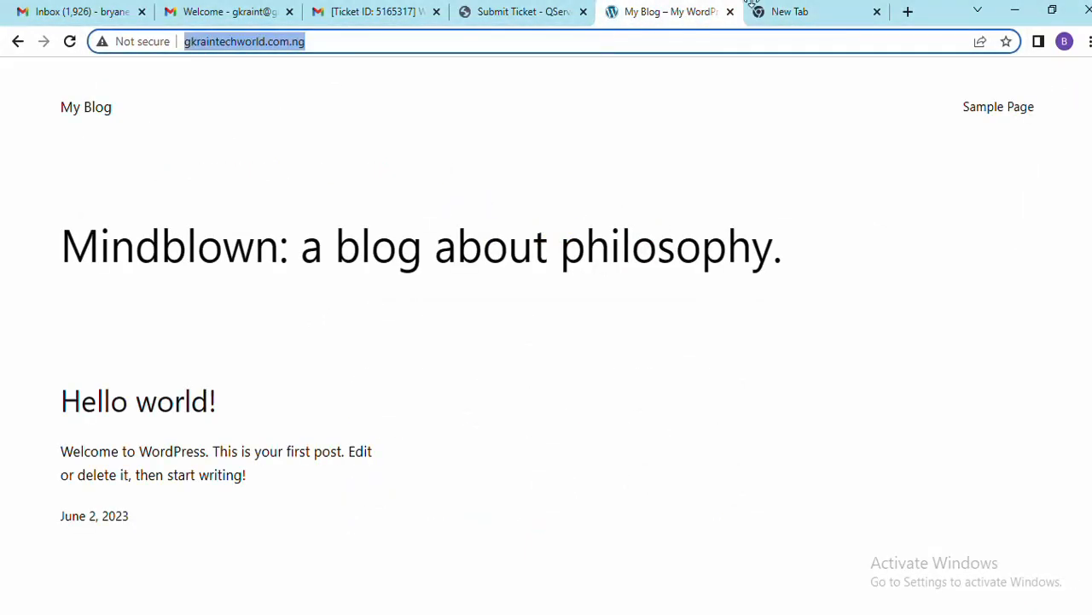
{"action": "left_click", "coordinate": [809, 12]}
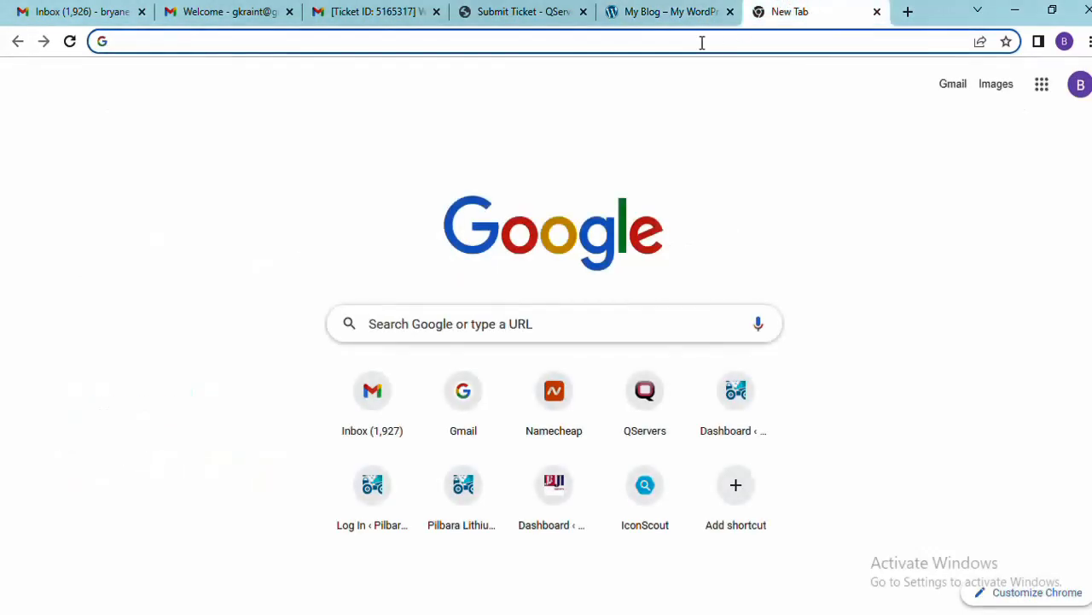
{"action": "left_click", "coordinate": [701, 42]}
{"action": "key", "text": "ctrl+v"}
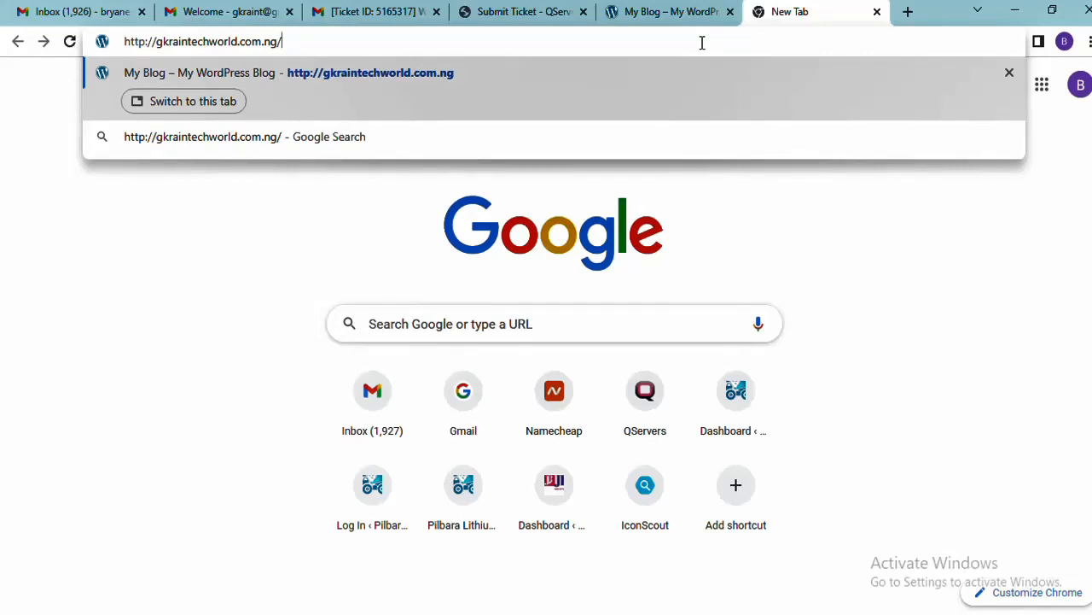
{"action": "type", "text": "wp-"}
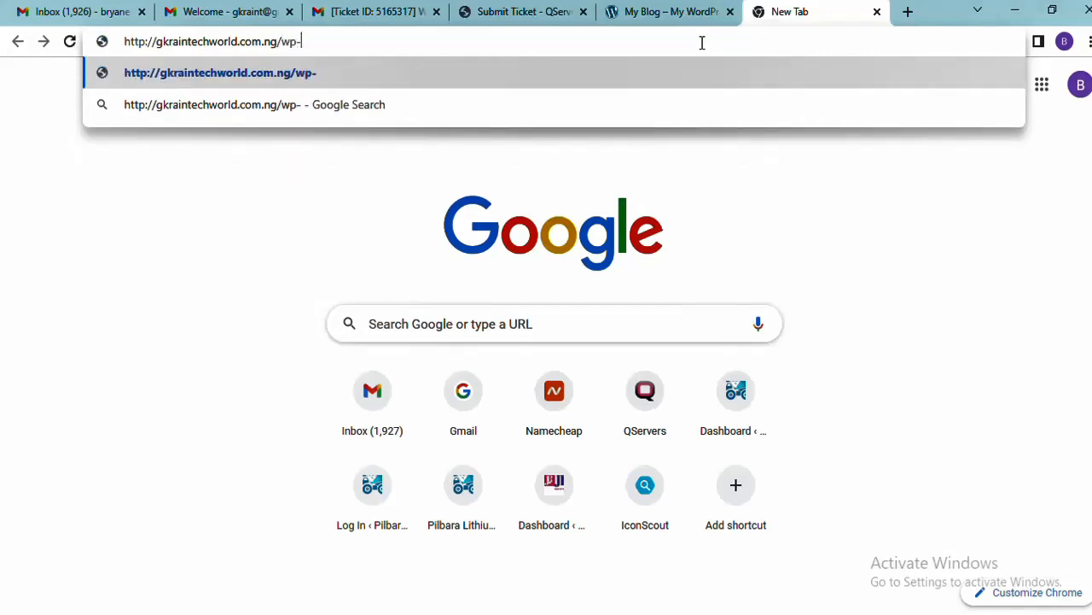
{"action": "type", "text": "admin"}
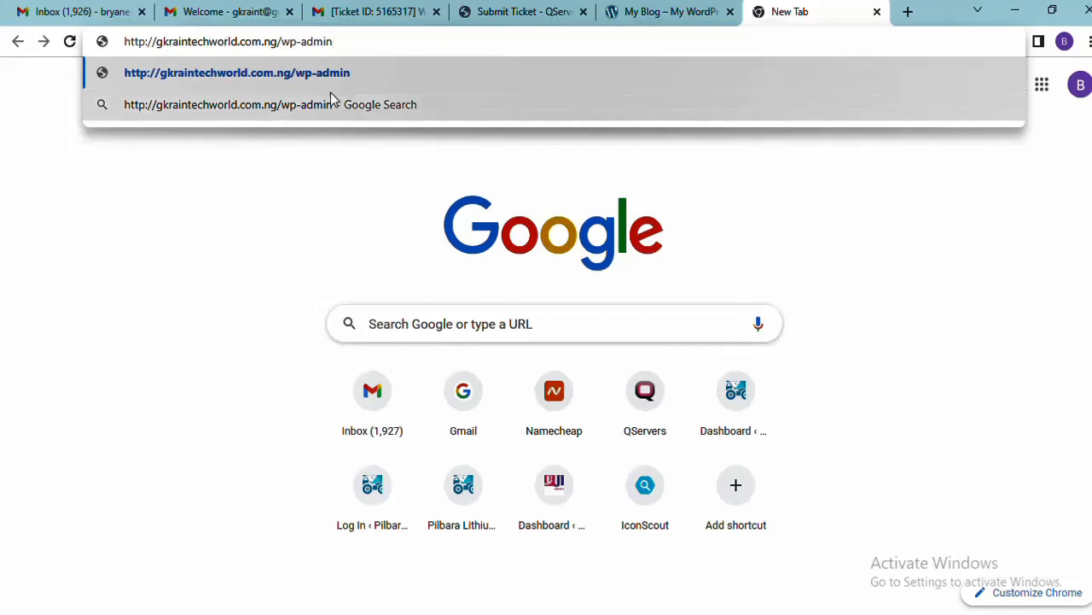
{"action": "key", "text": "Return"}
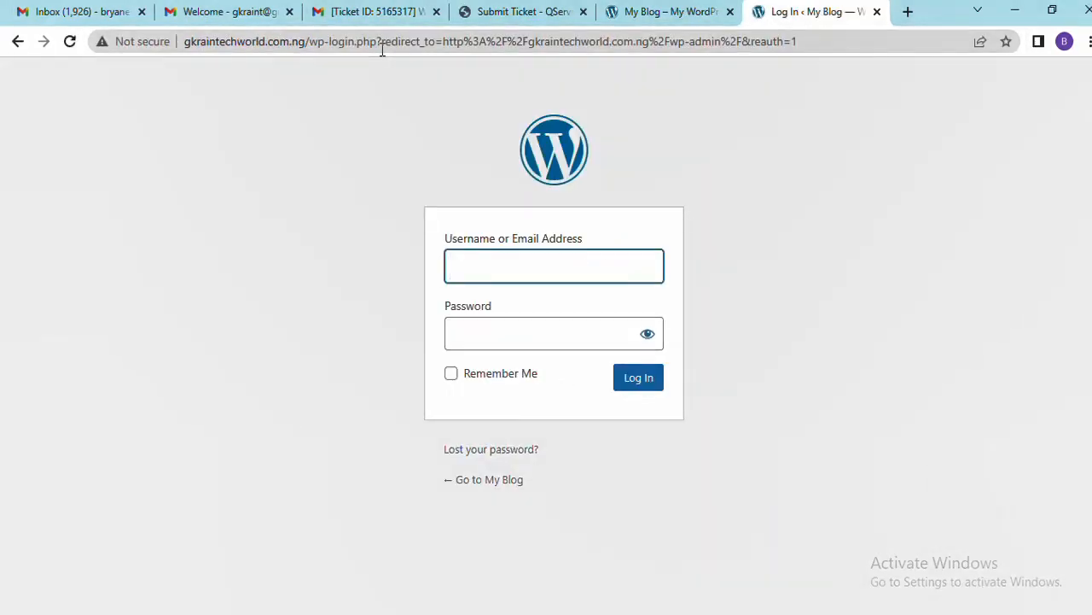
Sign in with the suggested admin username and its password to open the My Blog dashboard
{"action": "left_click", "coordinate": [602, 270]}
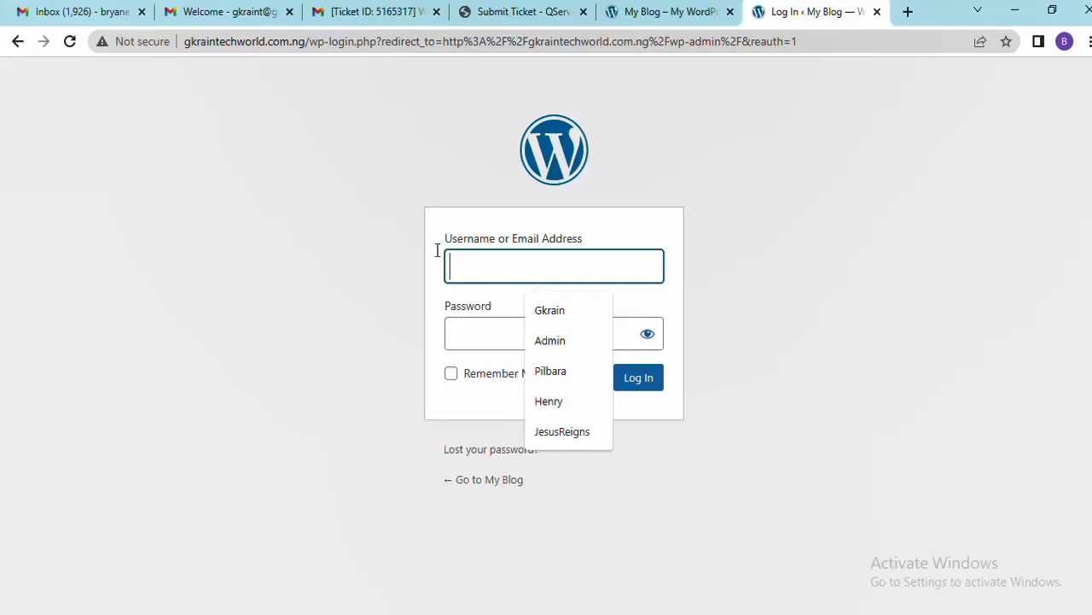
{"action": "left_click", "coordinate": [278, 245]}
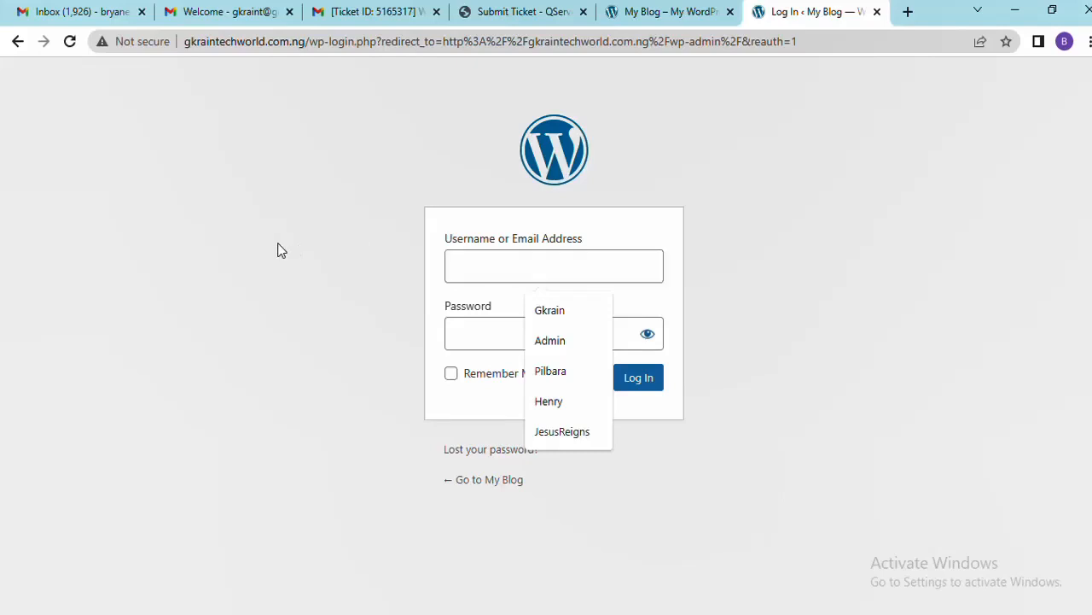
{"action": "left_click", "coordinate": [471, 257]}
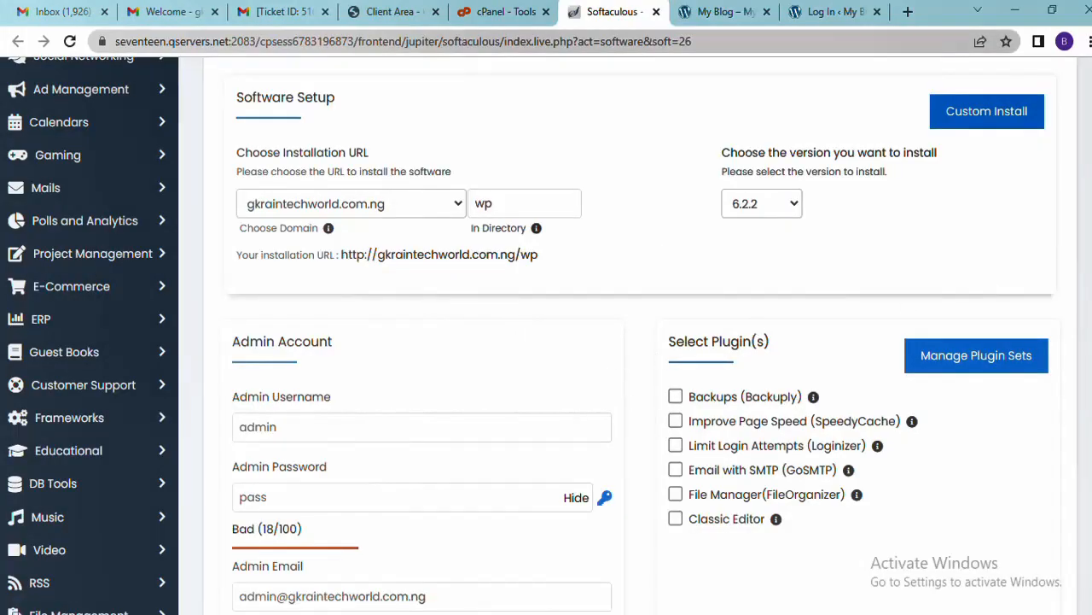
{"action": "scroll", "coordinate": [975, 291], "scroll_direction": "up", "scroll_amount": 3}
{"action": "scroll", "coordinate": [807, 259], "scroll_direction": "down", "scroll_amount": 4}
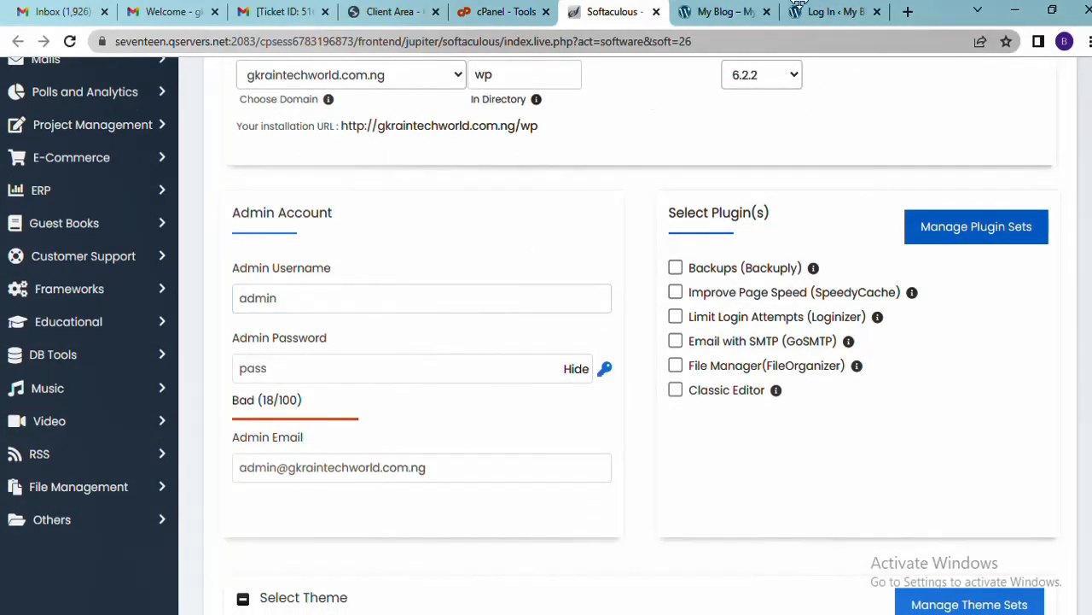
{"action": "left_click", "coordinate": [824, 12]}
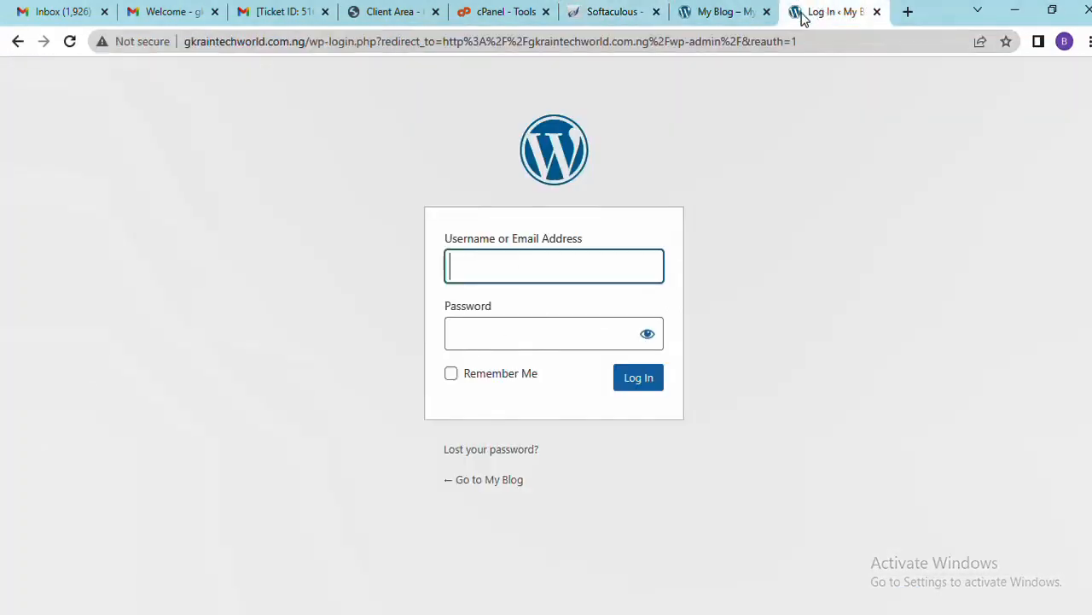
{"action": "left_click", "coordinate": [484, 261]}
{"action": "type", "text": "Ad"}
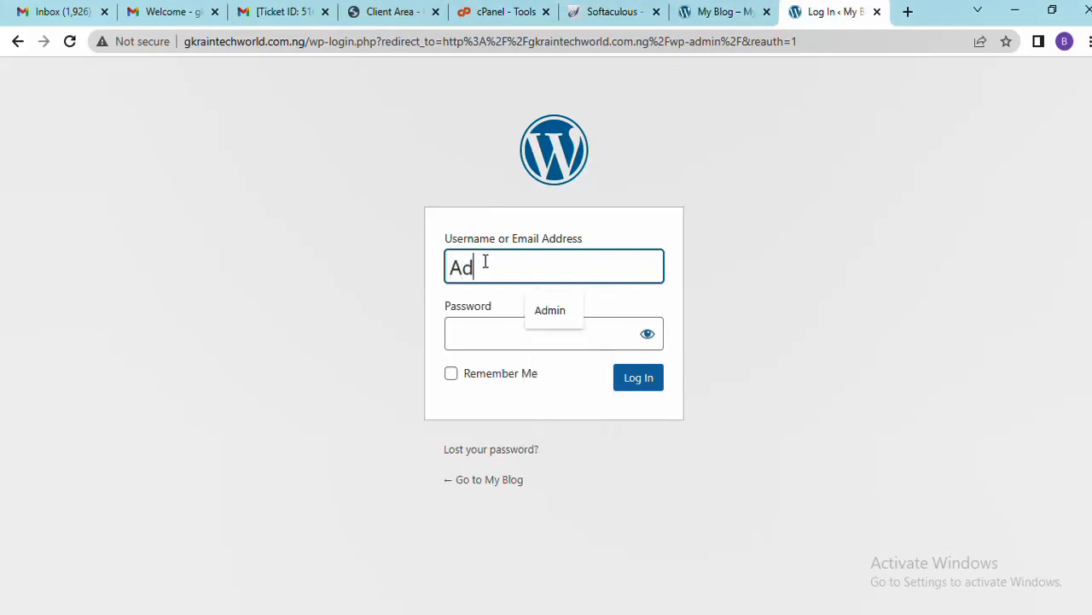
{"action": "left_click", "coordinate": [547, 310]}
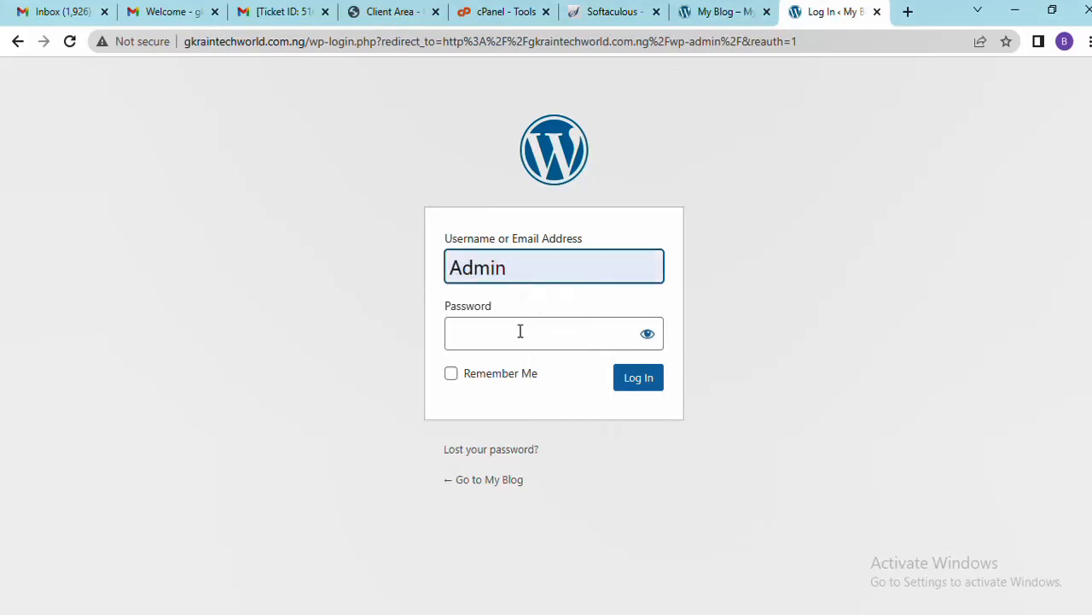
{"action": "left_click", "coordinate": [520, 331]}
{"action": "type", "text": "****"}
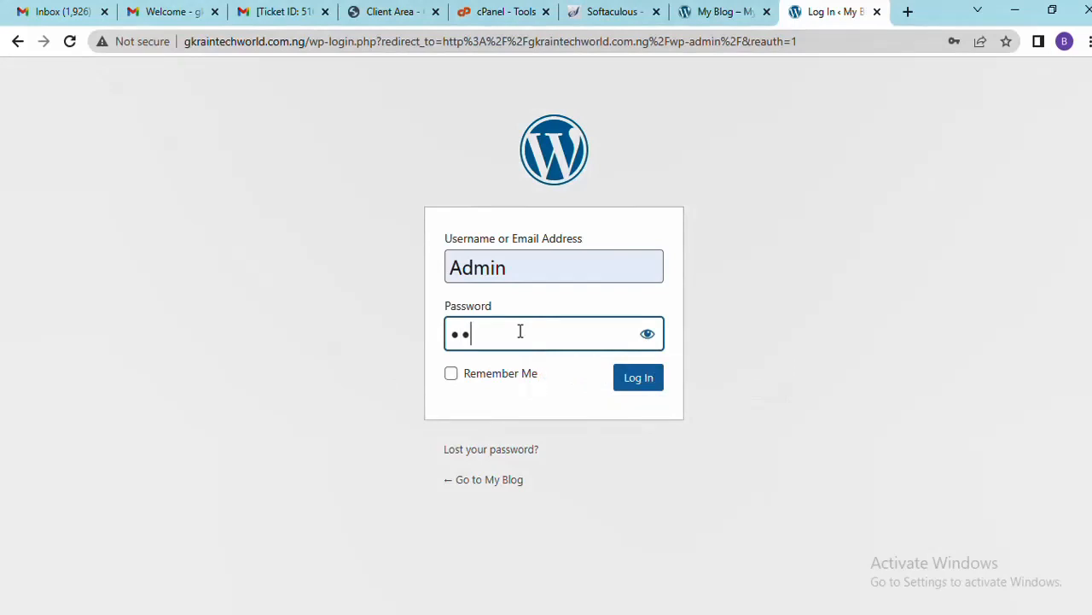
{"action": "type", "text": "***********"}
{"action": "key", "text": "Return"}
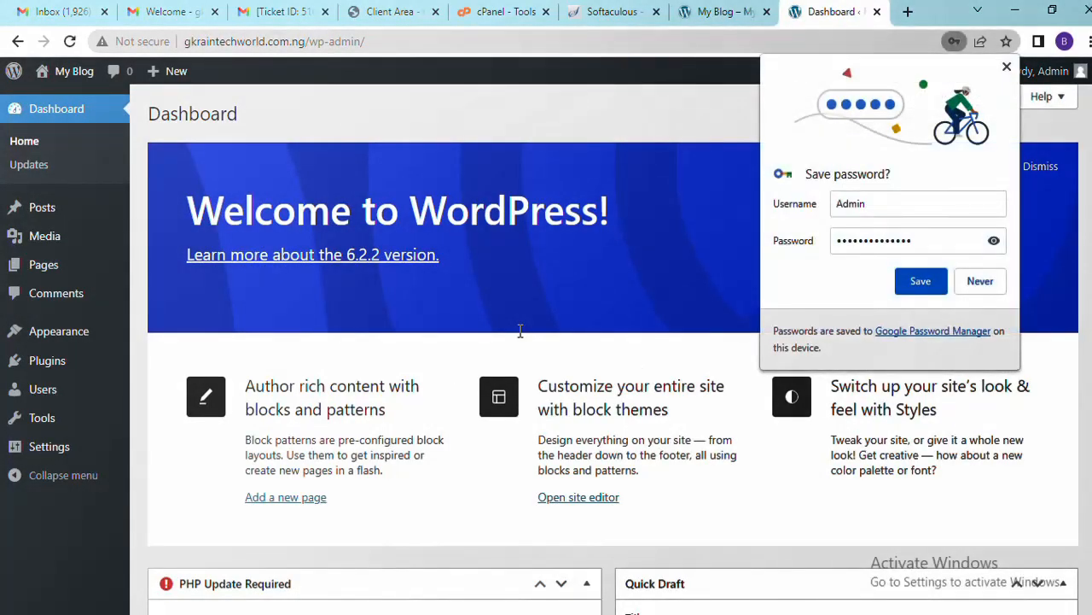
Decline Chrome's offer to save the WordPress login password
{"action": "left_click", "coordinate": [980, 280]}
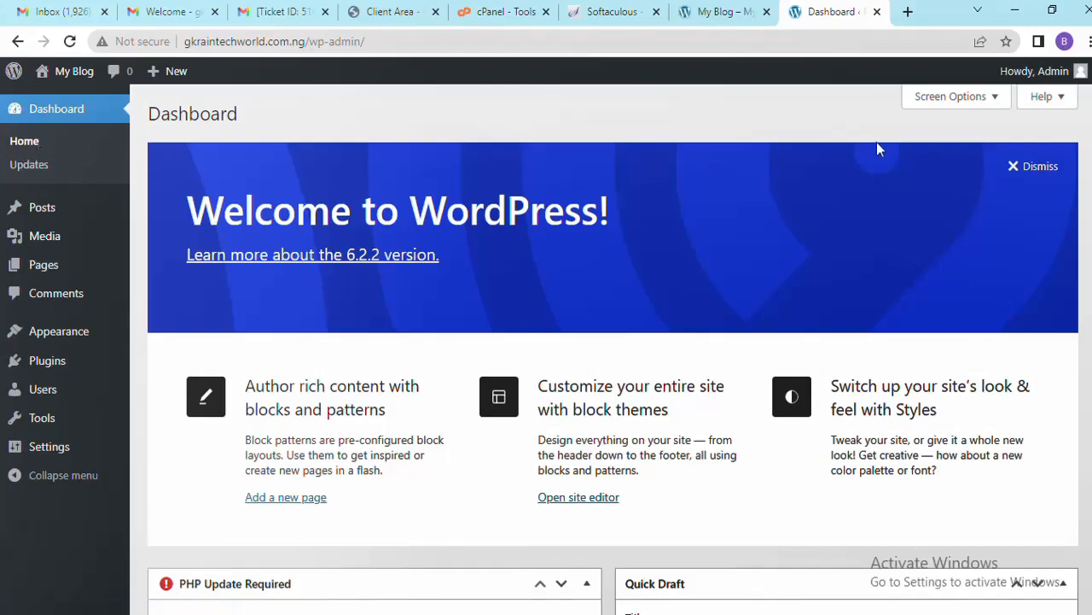
Look over the admin sidebar menus and the 'Welcome to WordPress!' dashboard heading
{"action": "scroll", "coordinate": [753, 145], "scroll_direction": "up", "scroll_amount": 10}
{"action": "mouse_move", "coordinate": [80, 213]}
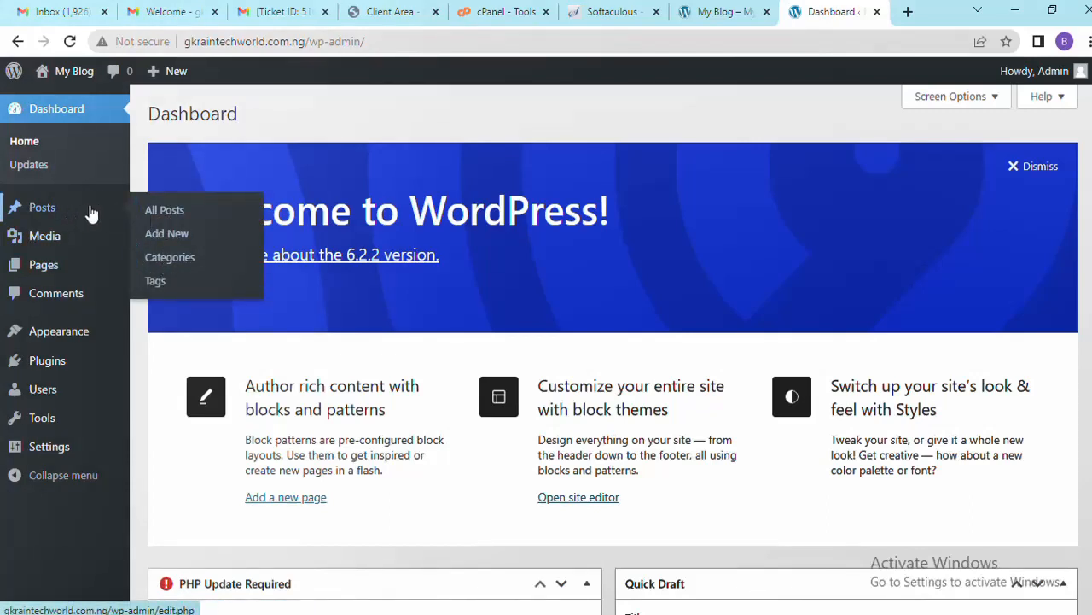
{"action": "mouse_move", "coordinate": [146, 210]}
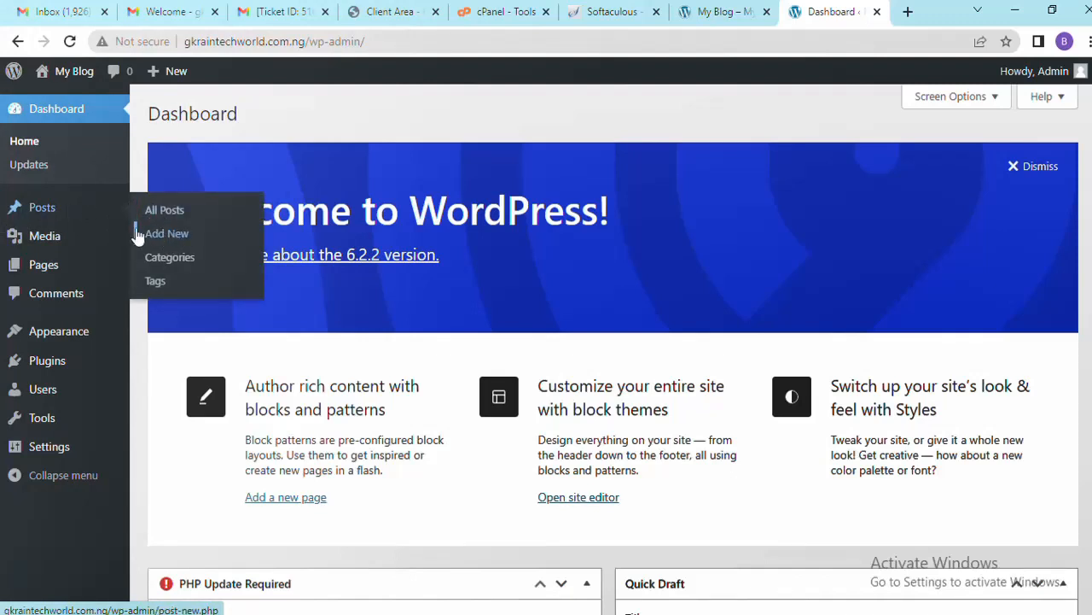
{"action": "mouse_move", "coordinate": [73, 236]}
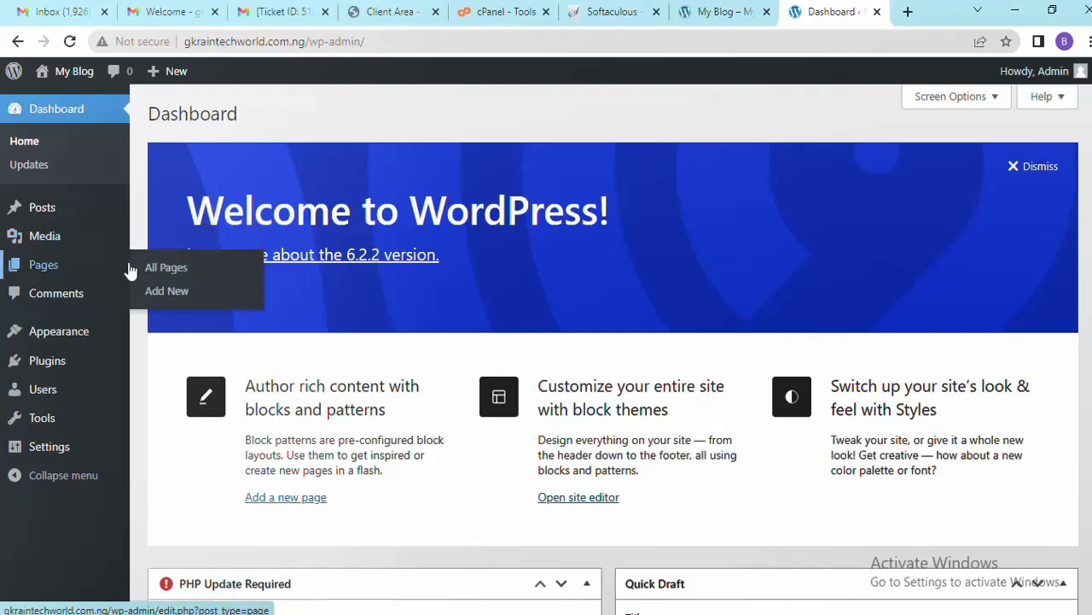
{"action": "mouse_move", "coordinate": [59, 275]}
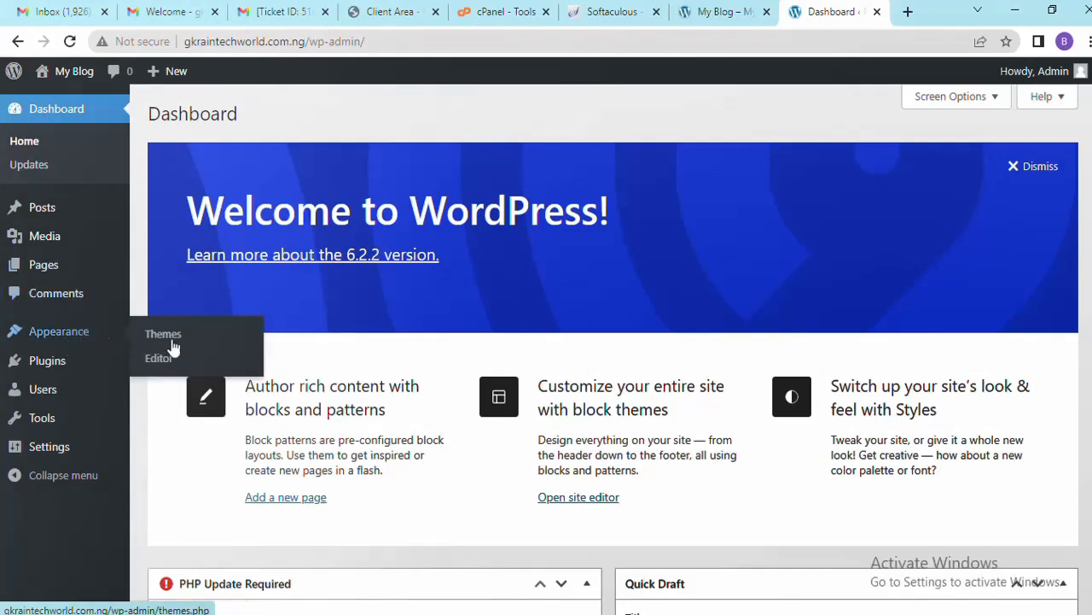
{"action": "mouse_move", "coordinate": [61, 379]}
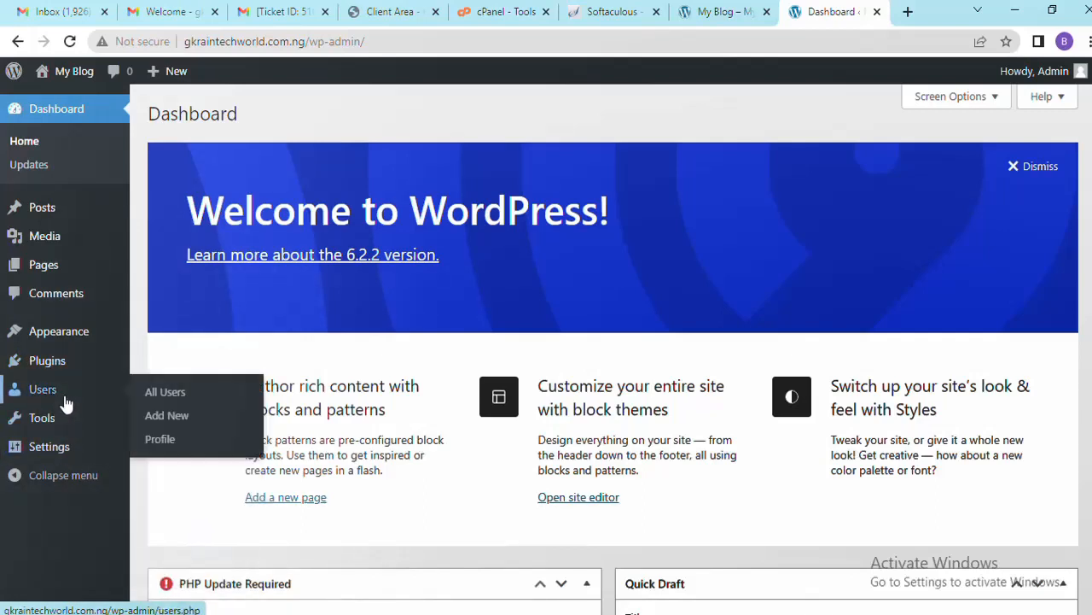
{"action": "mouse_move", "coordinate": [63, 419]}
{"action": "mouse_move", "coordinate": [106, 267]}
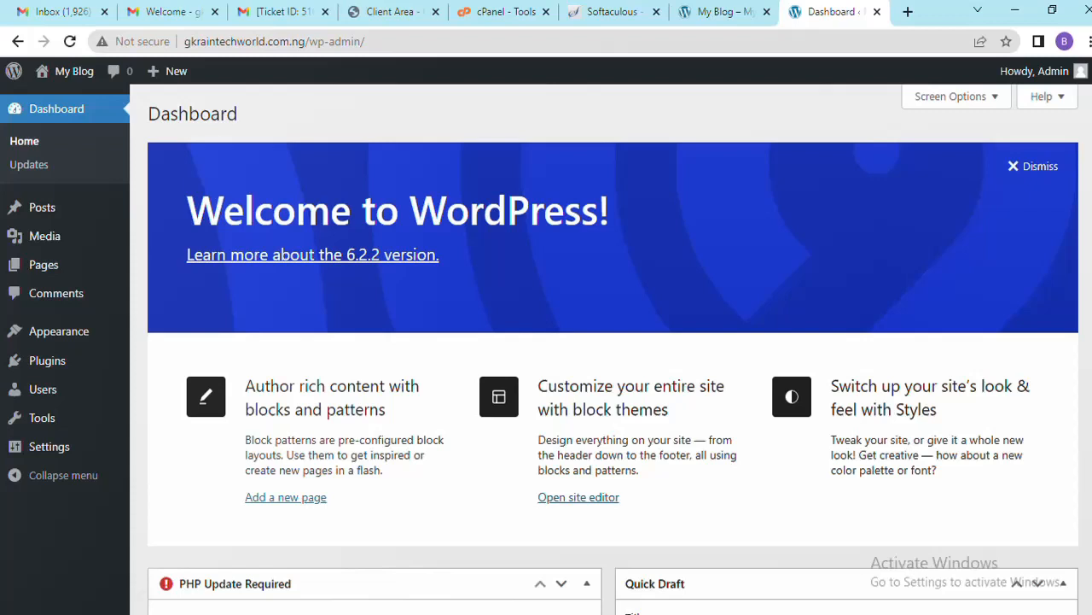
{"action": "left_click_drag", "start_coordinate": [658, 219], "coordinate": [177, 219]}
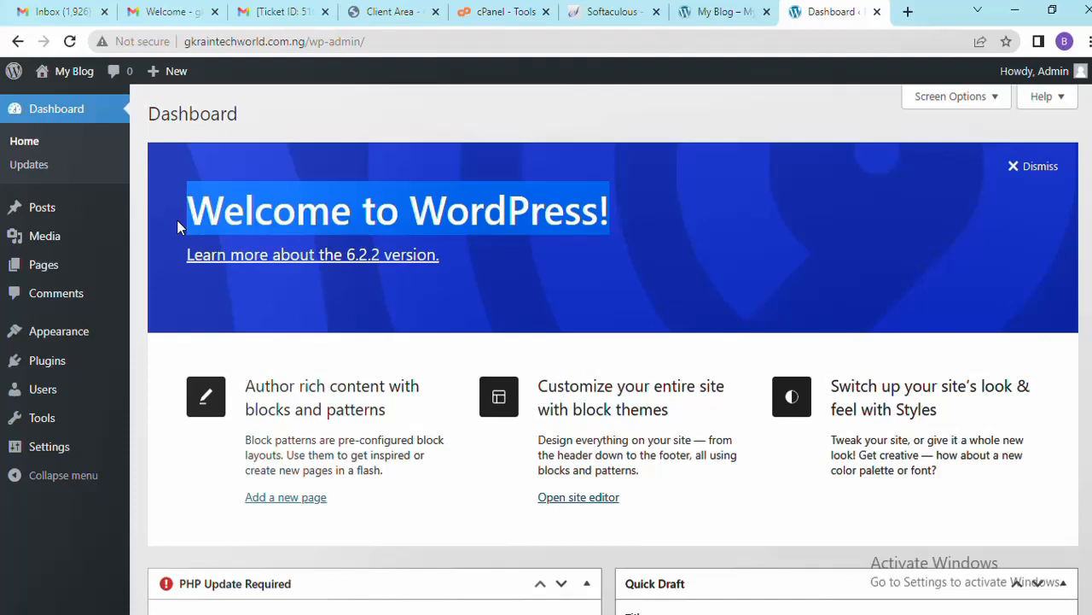
{"action": "left_click", "coordinate": [400, 203]}
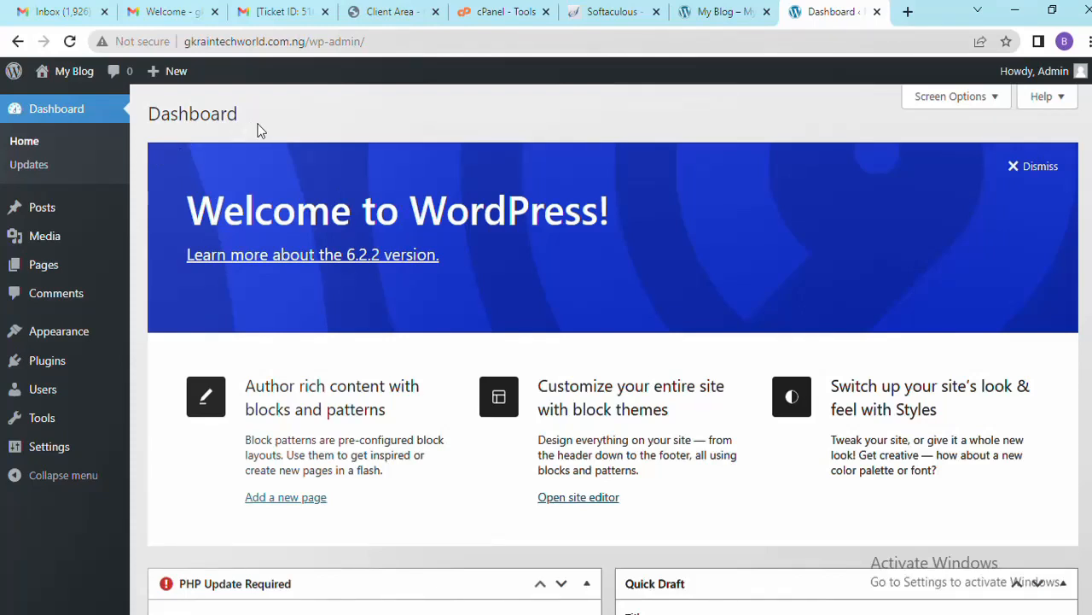
{"action": "left_click_drag", "start_coordinate": [258, 125], "coordinate": [185, 139]}
{"action": "left_click", "coordinate": [186, 139]}
Open the Appearance > Themes page in a new browser tab
{"action": "mouse_move", "coordinate": [22, 342]}
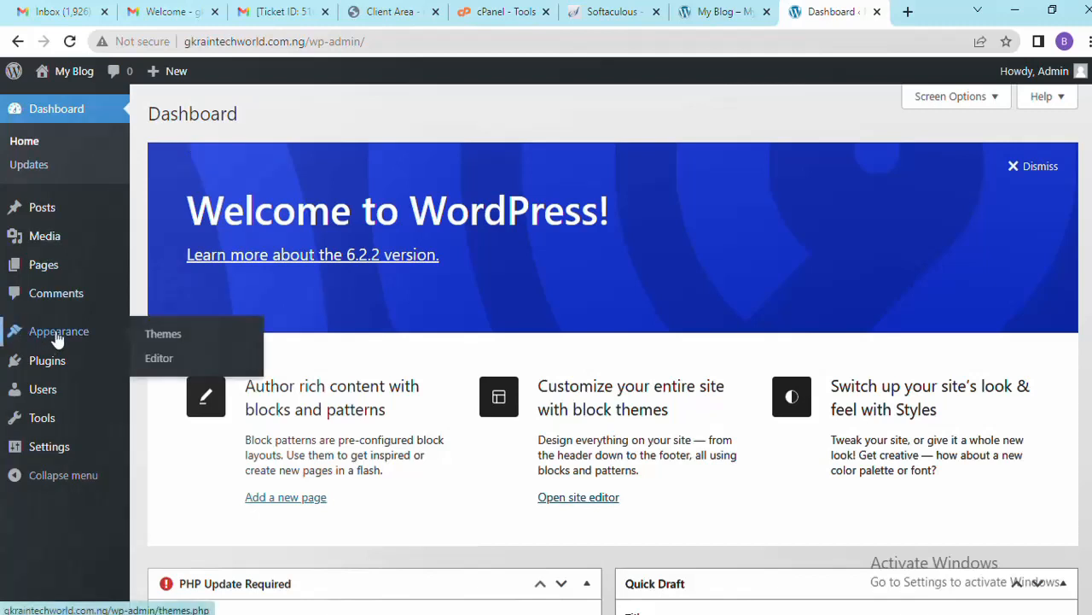
{"action": "right_click", "coordinate": [167, 342]}
{"action": "left_click", "coordinate": [206, 348]}
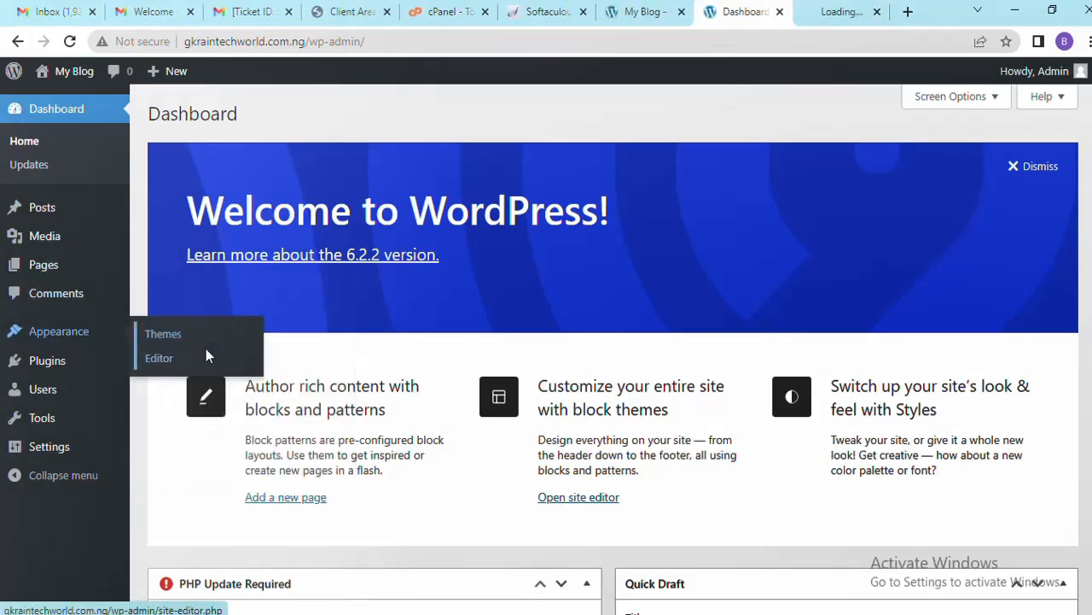
Switch to the Themes page and go to Add Themes to browse the 5581 Popular themes
{"action": "left_click", "coordinate": [812, 12]}
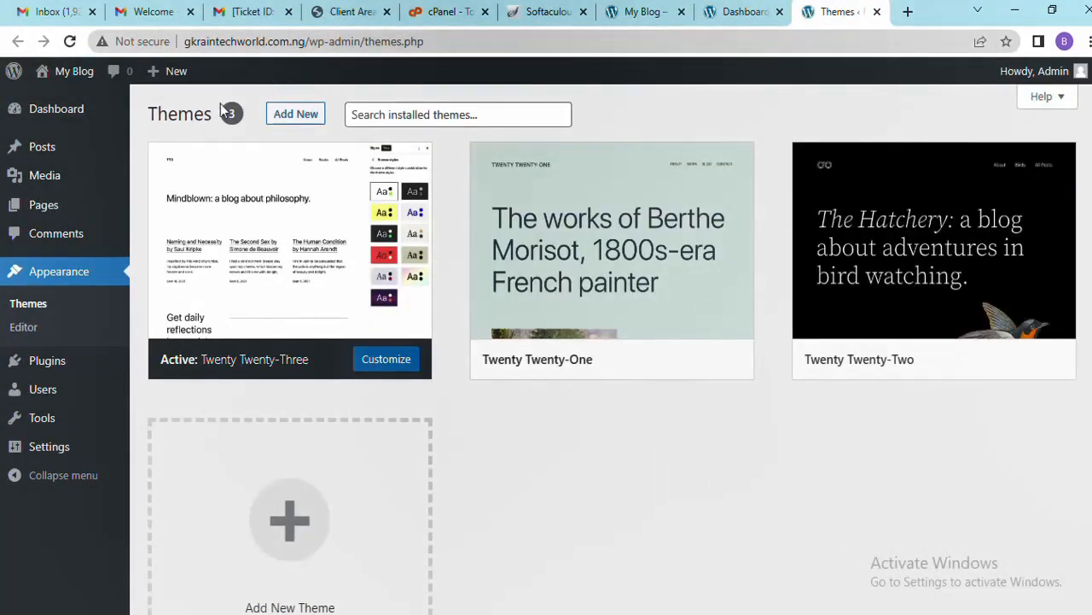
{"action": "left_click", "coordinate": [299, 114]}
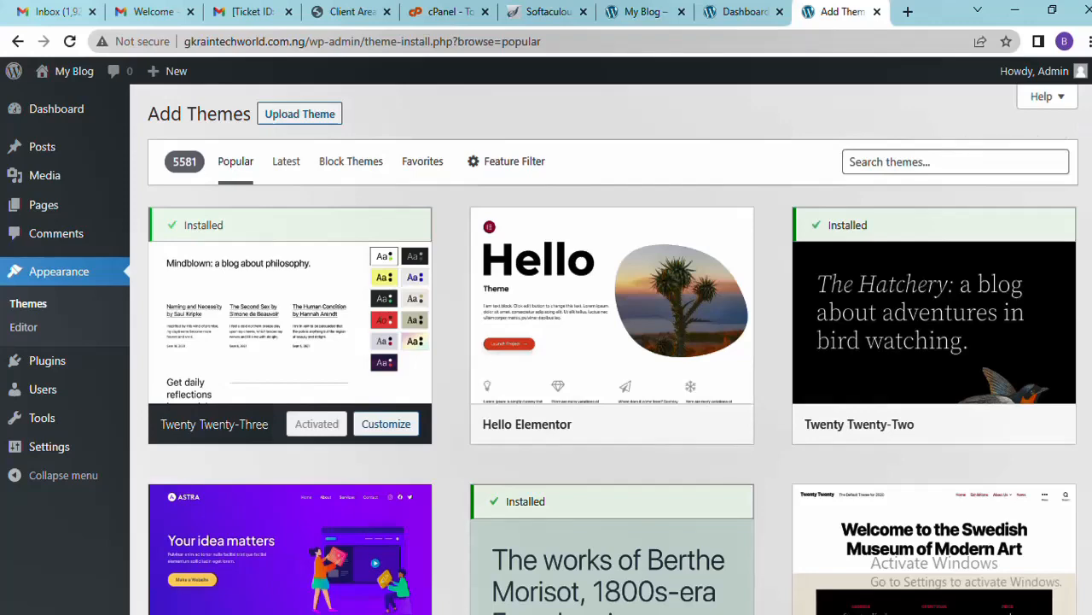
{"action": "scroll", "coordinate": [612, 348], "scroll_direction": "down", "scroll_amount": 4}
{"action": "scroll", "coordinate": [612, 349], "scroll_direction": "up", "scroll_amount": 1}
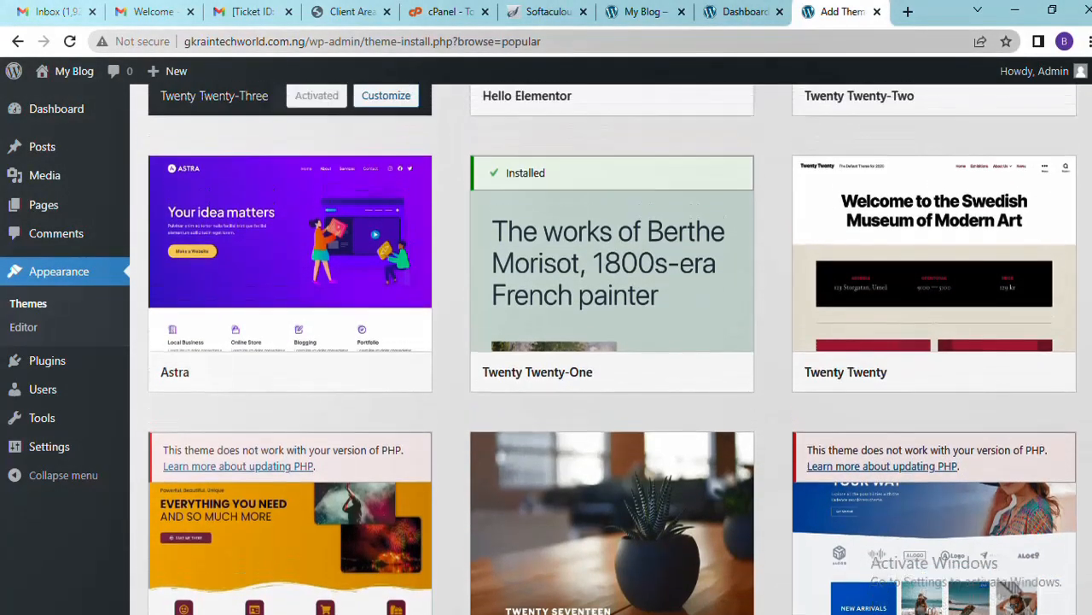
{"action": "scroll", "coordinate": [611, 349], "scroll_direction": "up", "scroll_amount": 4}
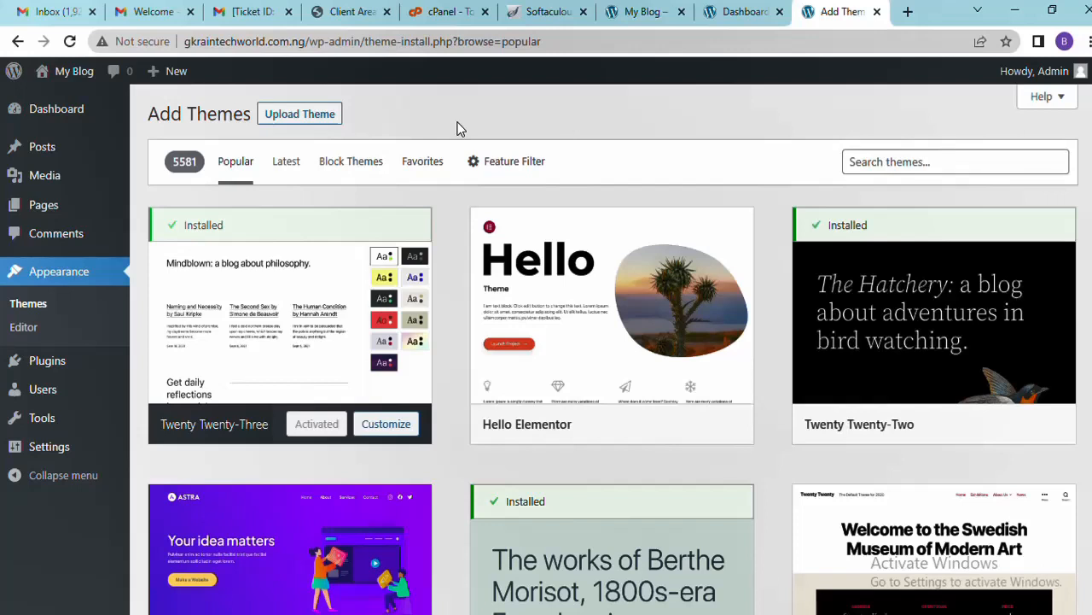
Pick phlox-pro.zip from phlox-pro_v5.7.6 > theme as the theme file to upload
{"action": "left_click", "coordinate": [324, 118]}
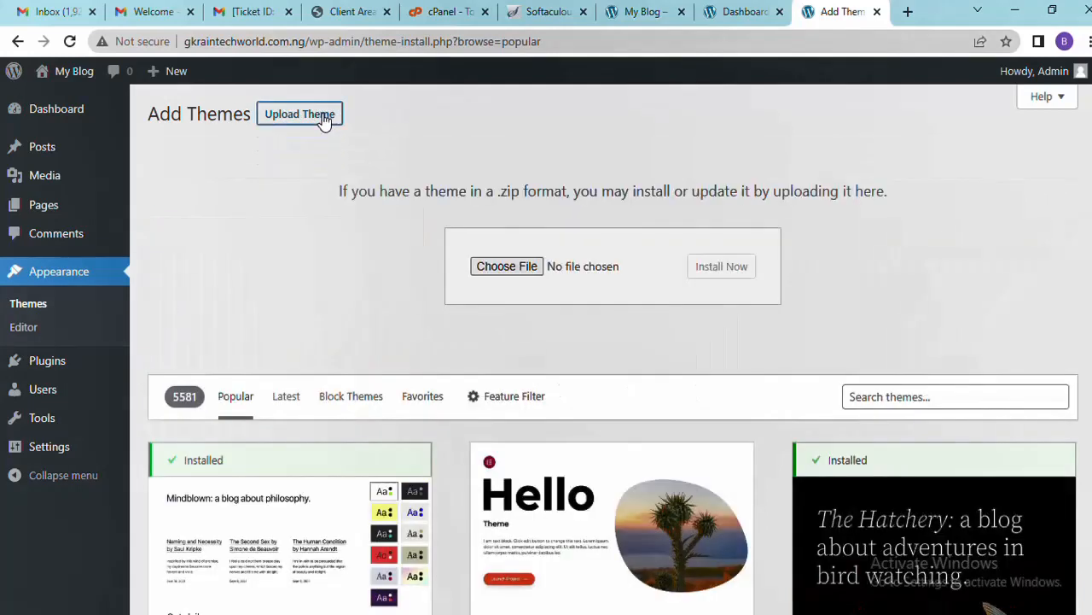
{"action": "left_click", "coordinate": [506, 268]}
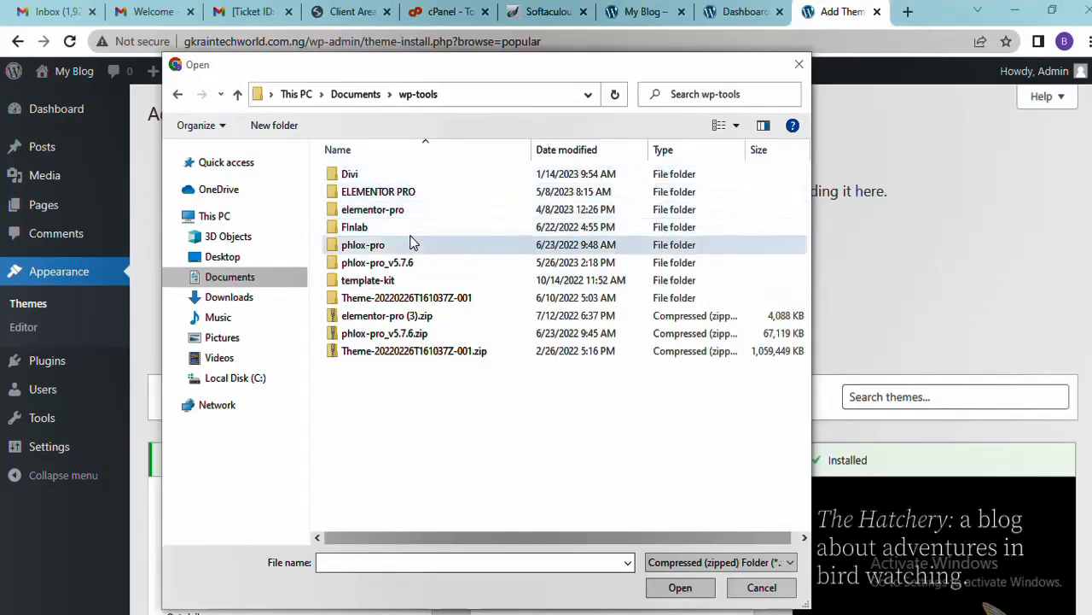
{"action": "double_click", "coordinate": [418, 264]}
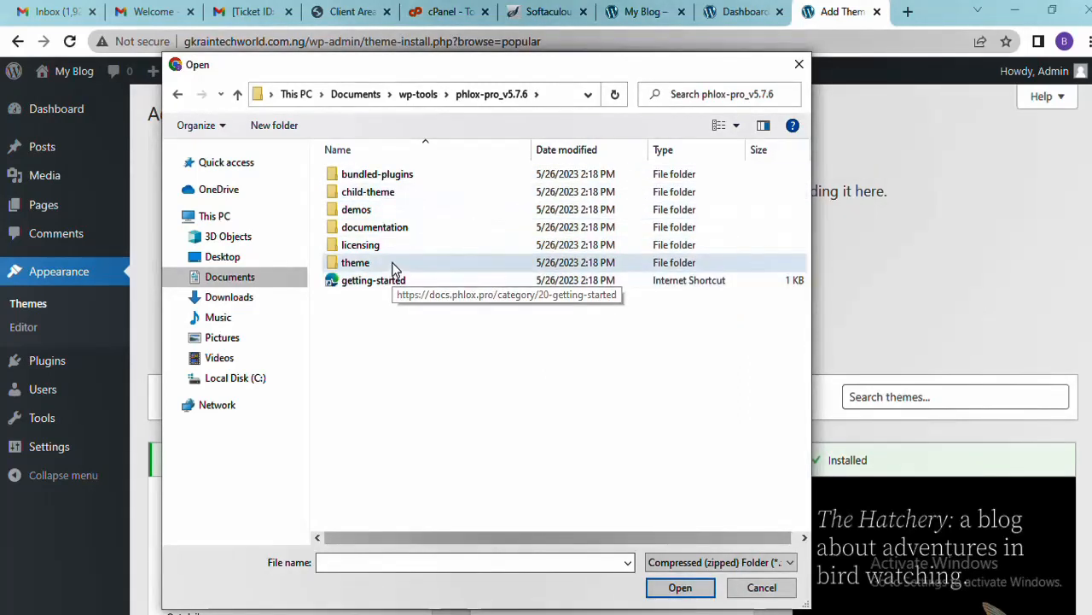
{"action": "double_click", "coordinate": [395, 264]}
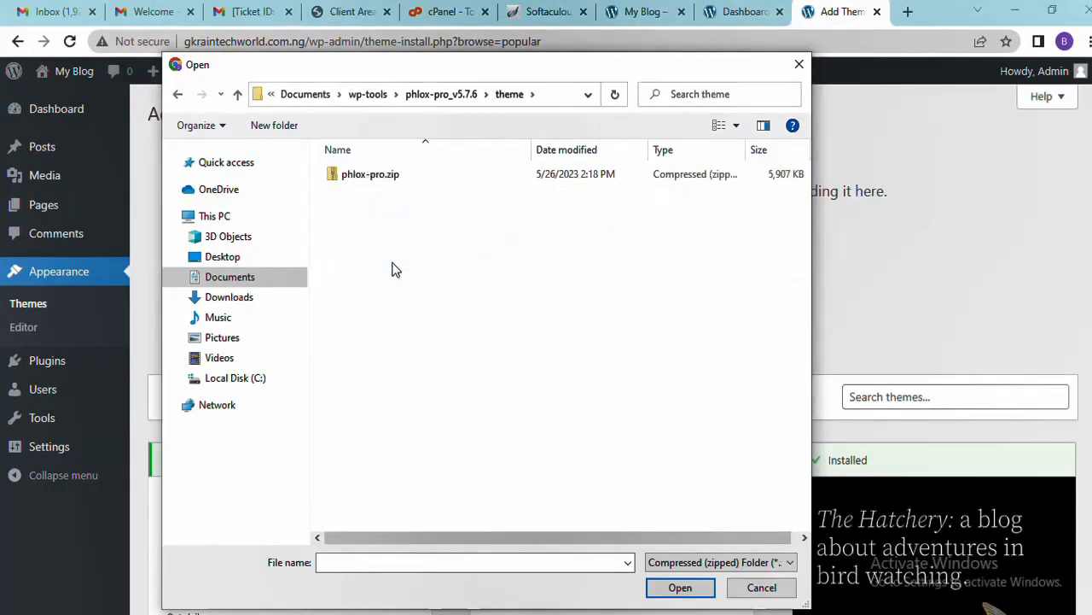
{"action": "double_click", "coordinate": [396, 175]}
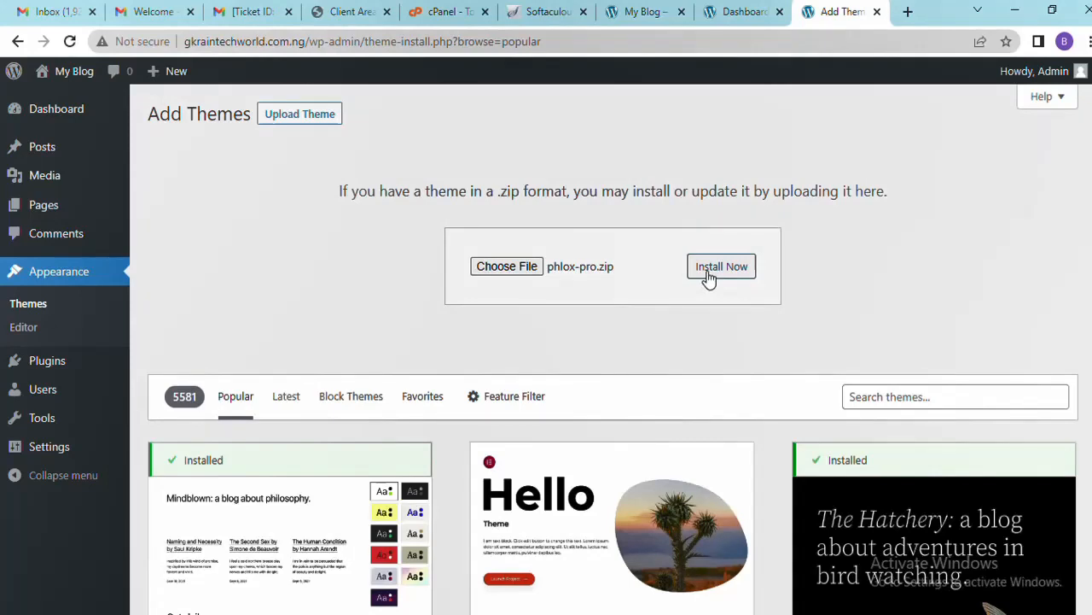
Install phlox-pro.zip and activate the Phlox Pro theme
{"action": "left_click", "coordinate": [707, 269]}
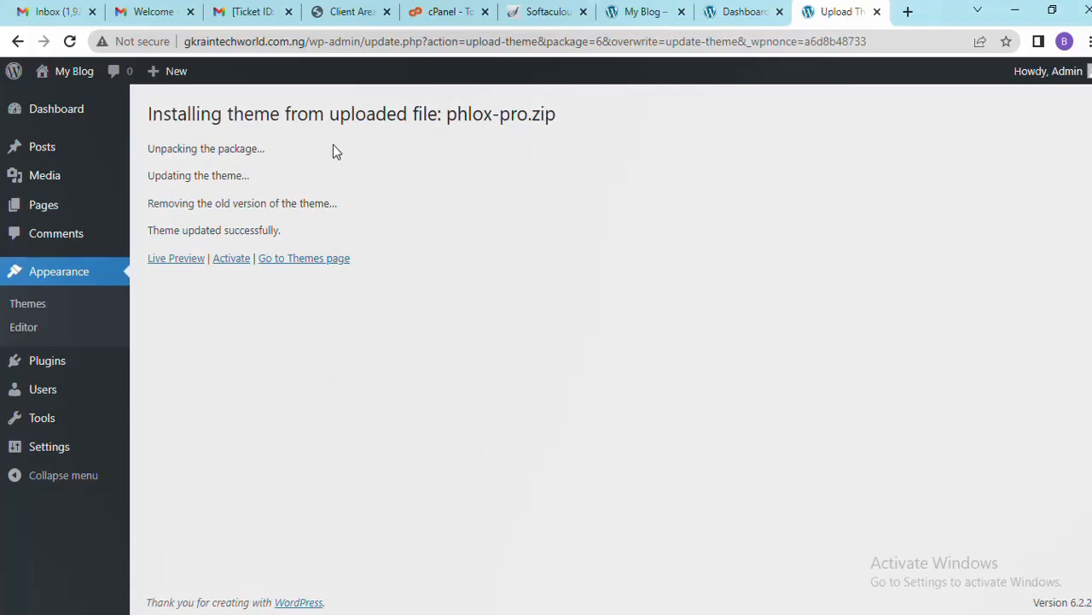
{"action": "left_click", "coordinate": [234, 260]}
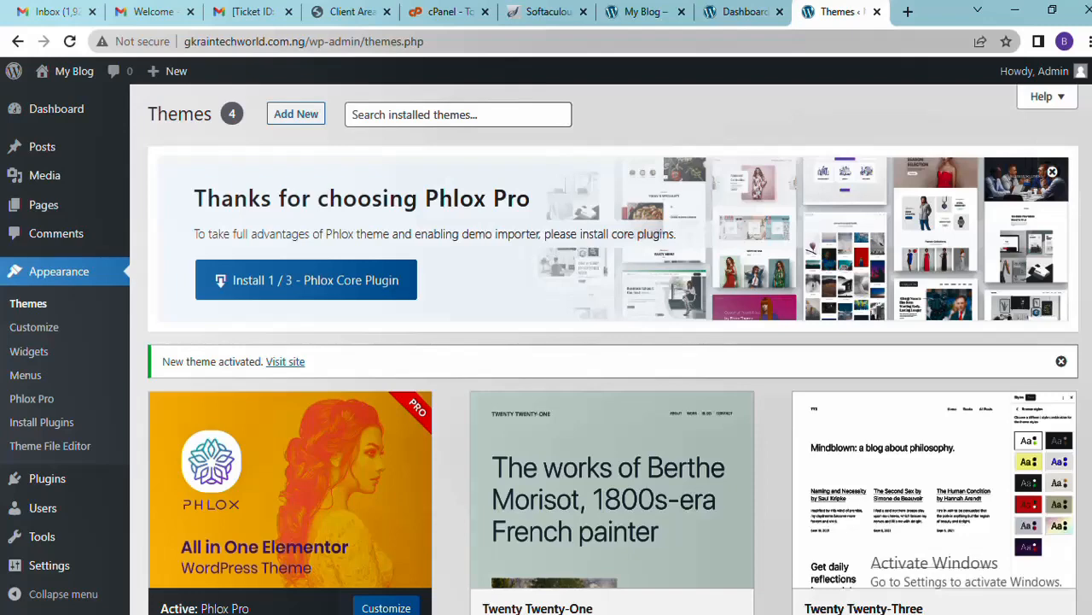
Start the Phlox plugin setup with 'Install 1 / 3 - Phlox Core Plugin'
{"action": "scroll", "coordinate": [611, 349], "scroll_direction": "down", "scroll_amount": 3}
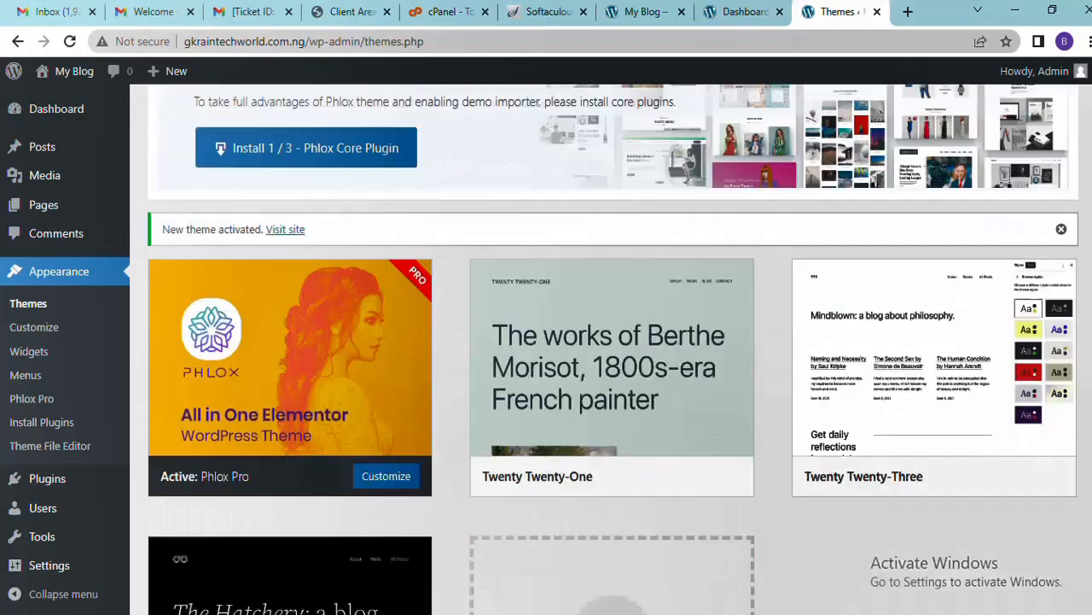
{"action": "scroll", "coordinate": [611, 349], "scroll_direction": "up", "scroll_amount": 3}
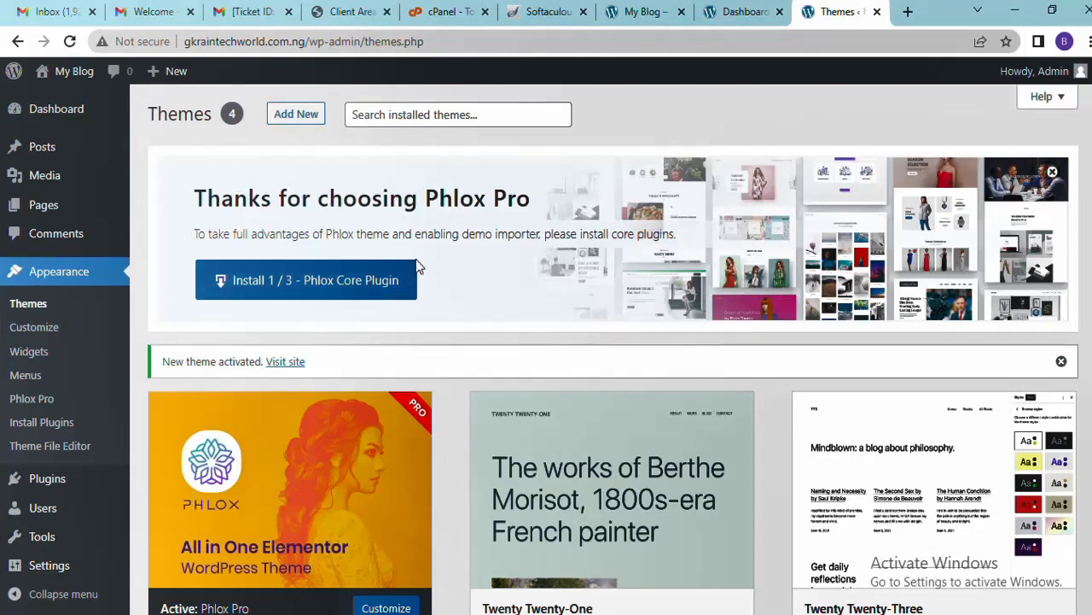
{"action": "left_click", "coordinate": [317, 290]}
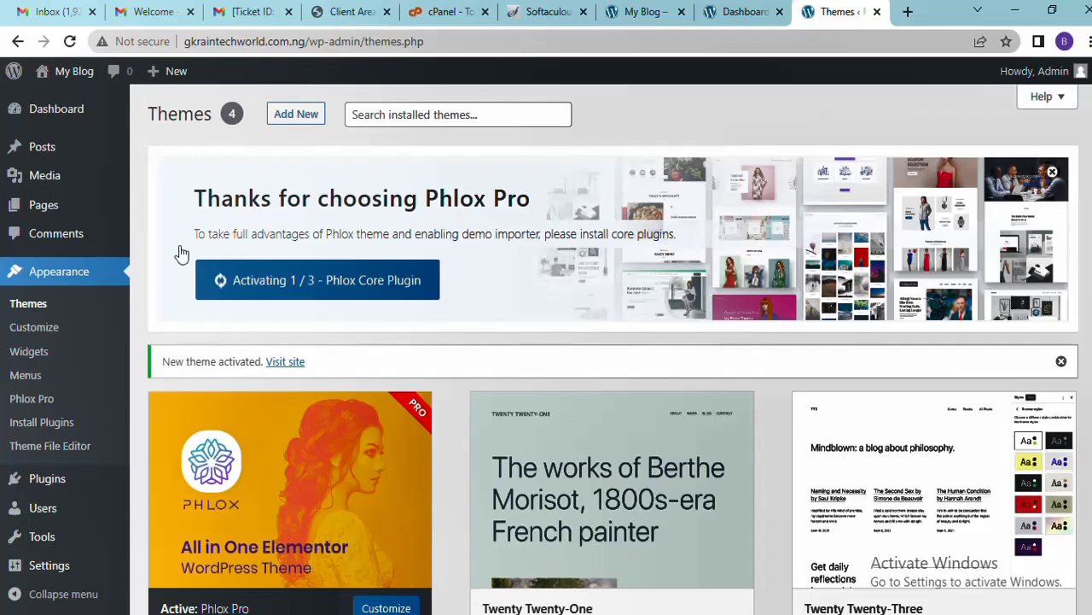
Open Plugins > Installed Plugins in a new tab and switch to it
{"action": "mouse_move", "coordinate": [60, 484]}
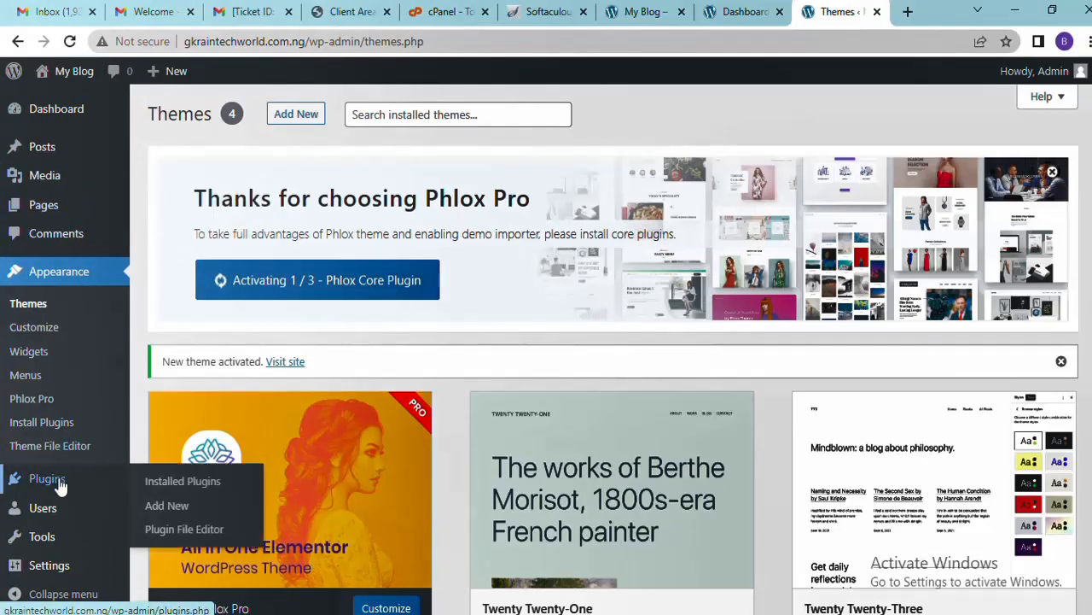
{"action": "right_click", "coordinate": [188, 481]}
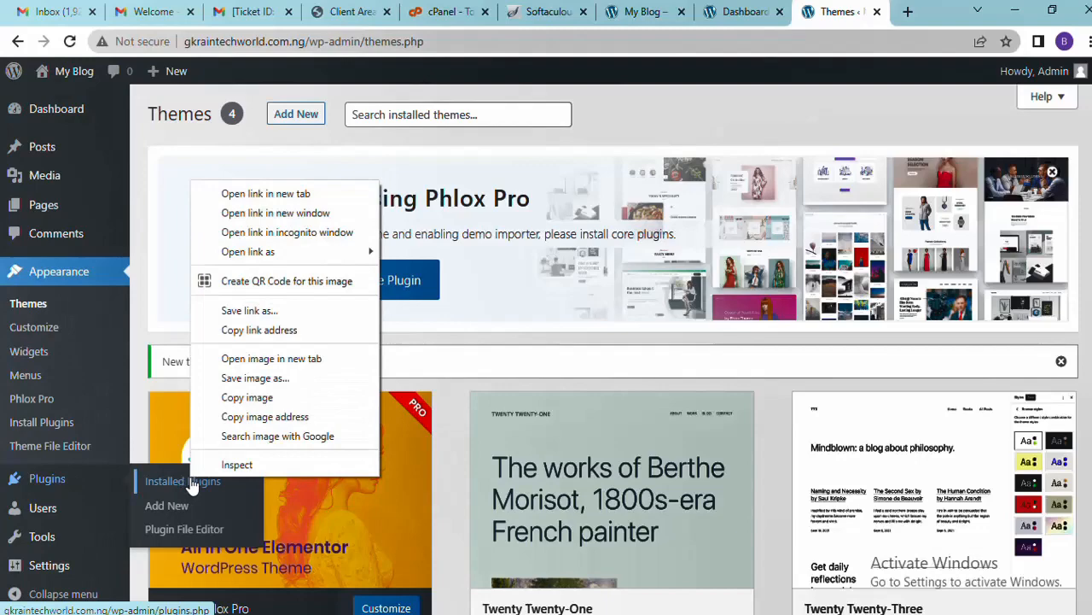
{"action": "left_click", "coordinate": [282, 194]}
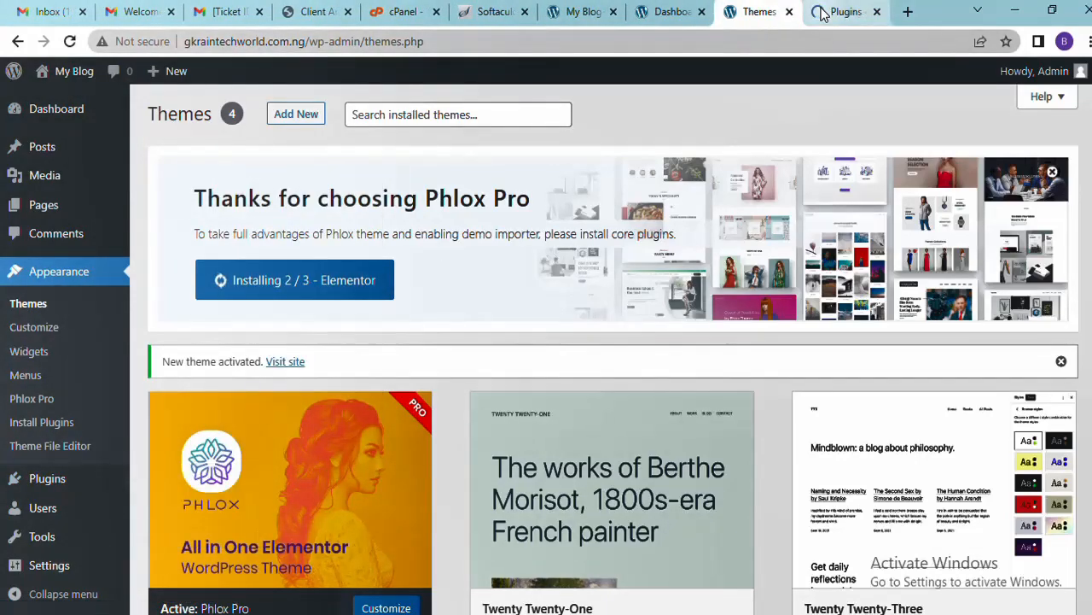
{"action": "left_click", "coordinate": [841, 12]}
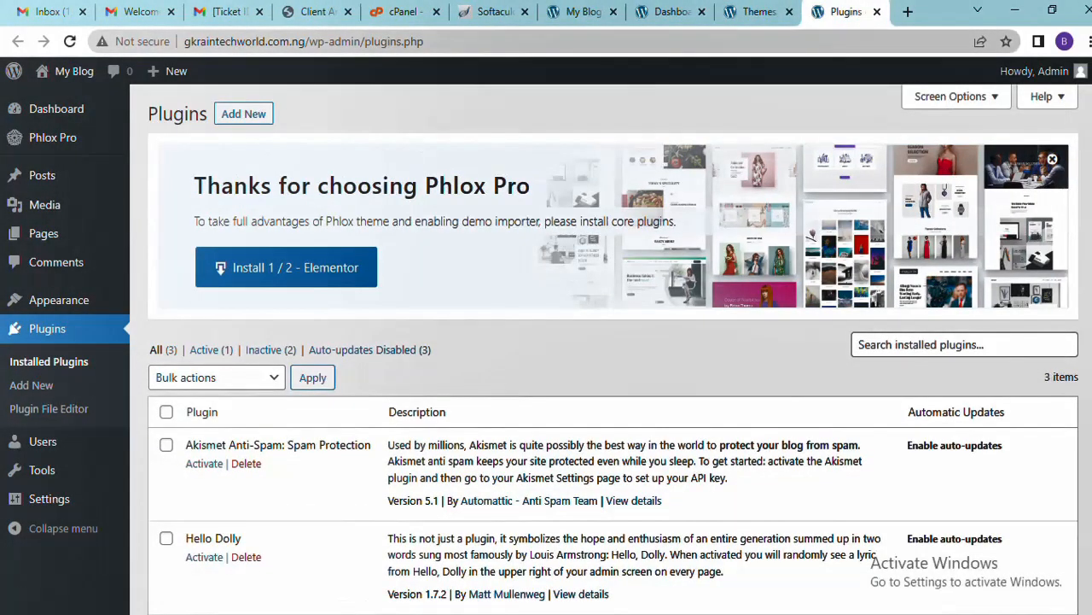
Monitor the three Phlox core plugin installs until done, ending on the Installed Plugins list
{"action": "scroll", "coordinate": [711, 365], "scroll_direction": "down", "scroll_amount": 2}
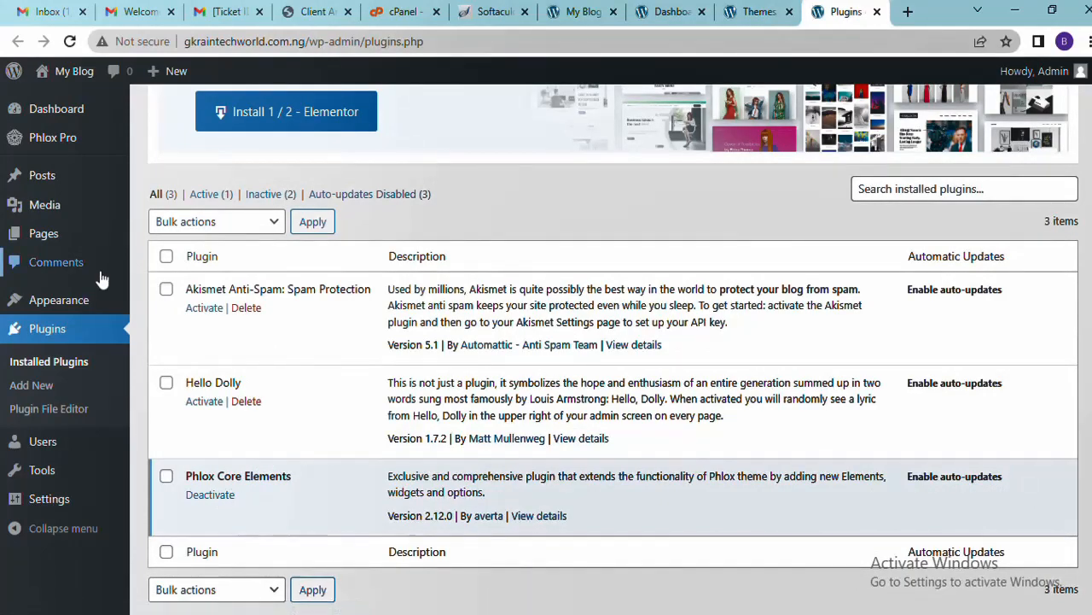
{"action": "left_click", "coordinate": [751, 12]}
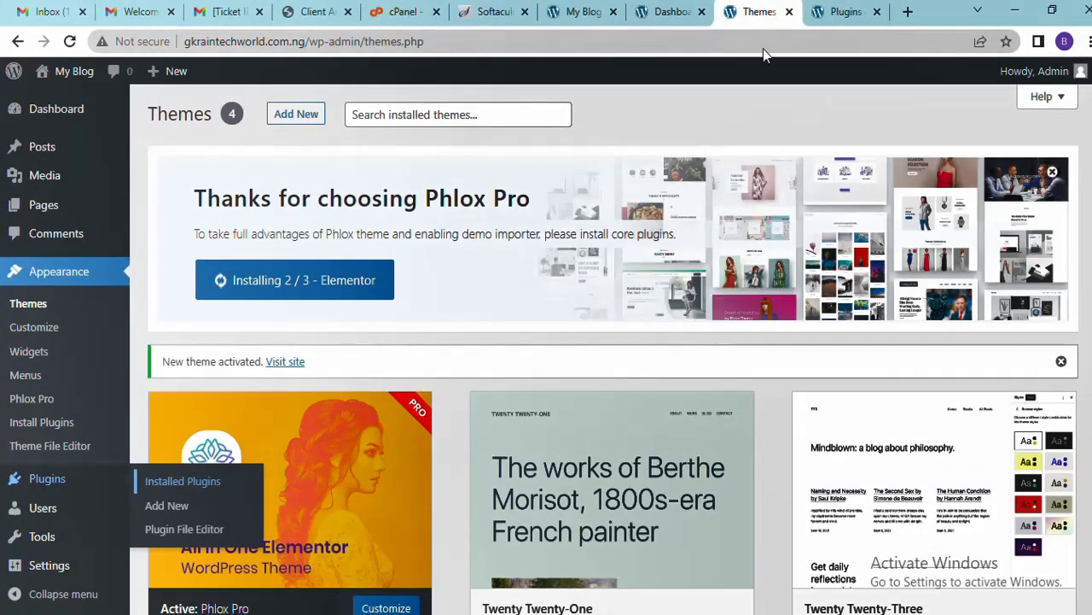
{"action": "left_click", "coordinate": [832, 17]}
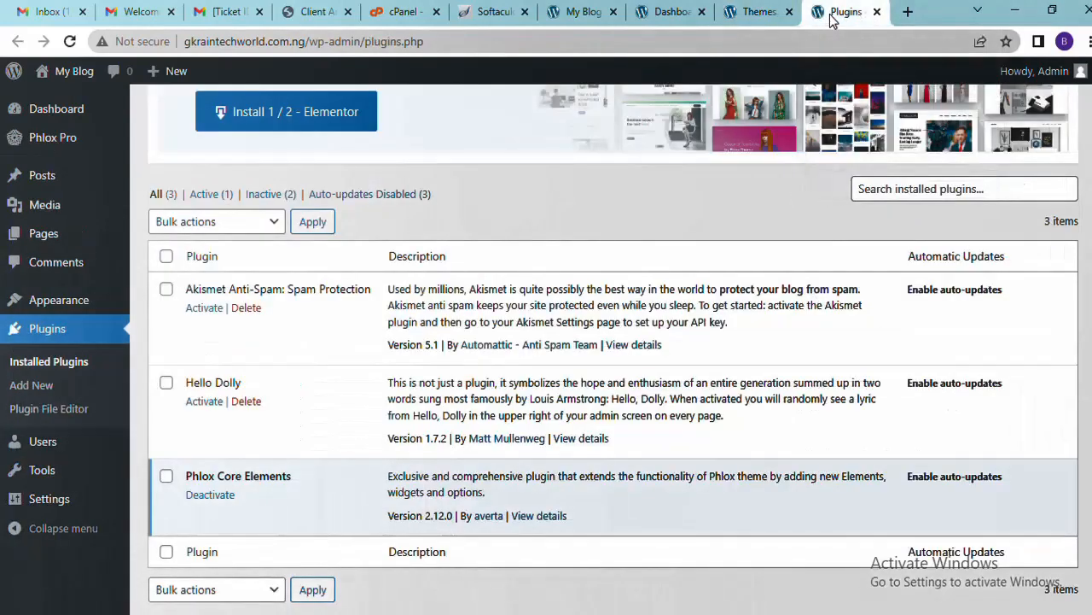
{"action": "left_click", "coordinate": [759, 12]}
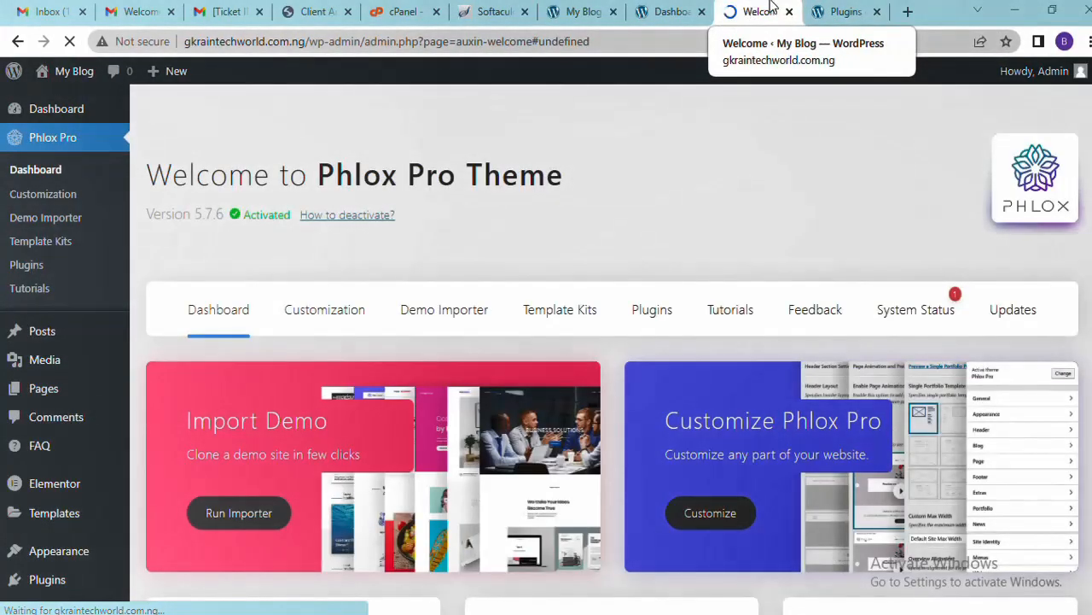
{"action": "left_click", "coordinate": [840, 10]}
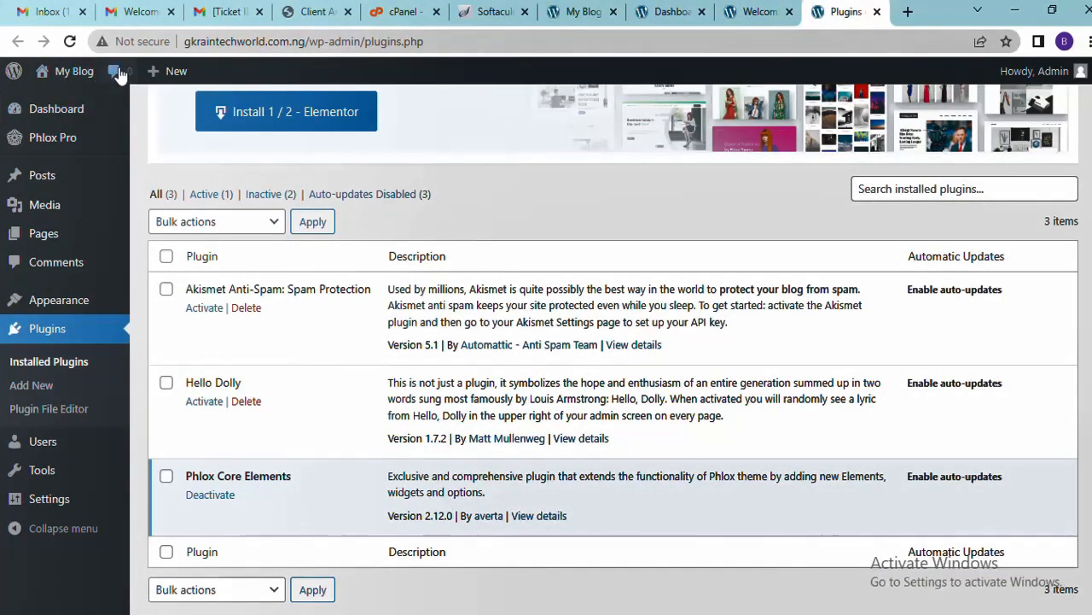
Reload Installed Plugins to confirm Elementor and Phlox Pro Tools, then return to the Phlox Pro welcome page
{"action": "left_click", "coordinate": [71, 42]}
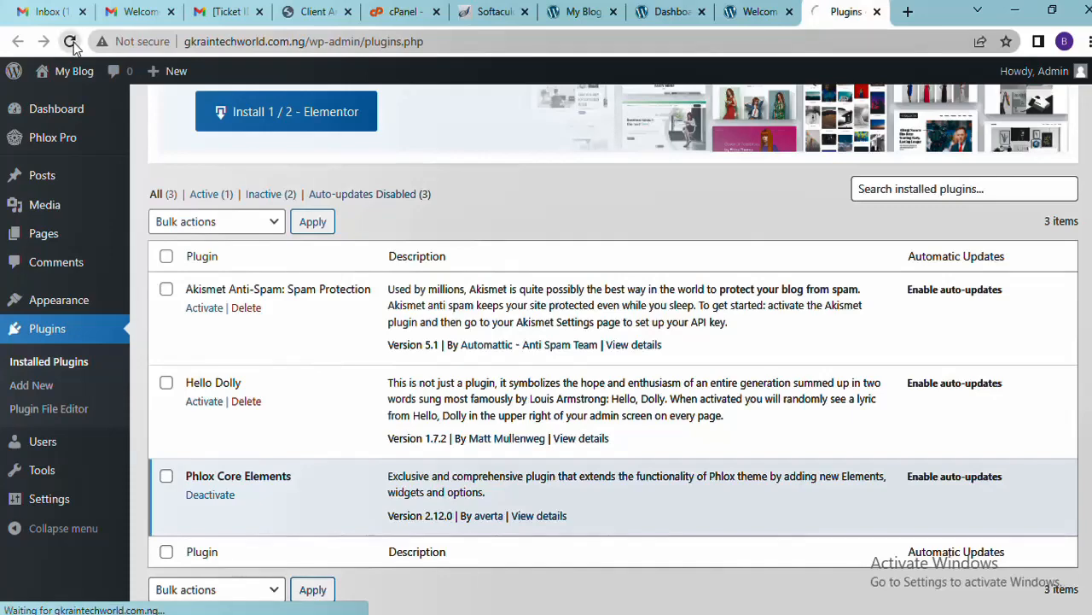
{"action": "scroll", "coordinate": [273, 151], "scroll_direction": "down", "scroll_amount": 3}
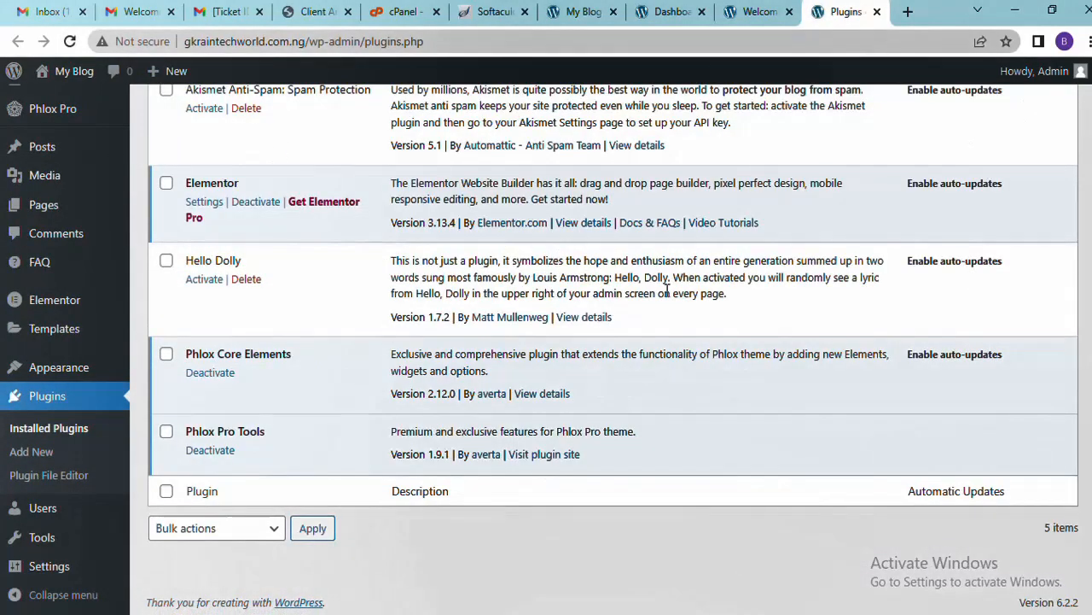
{"action": "scroll", "coordinate": [567, 320], "scroll_direction": "up", "scroll_amount": 1}
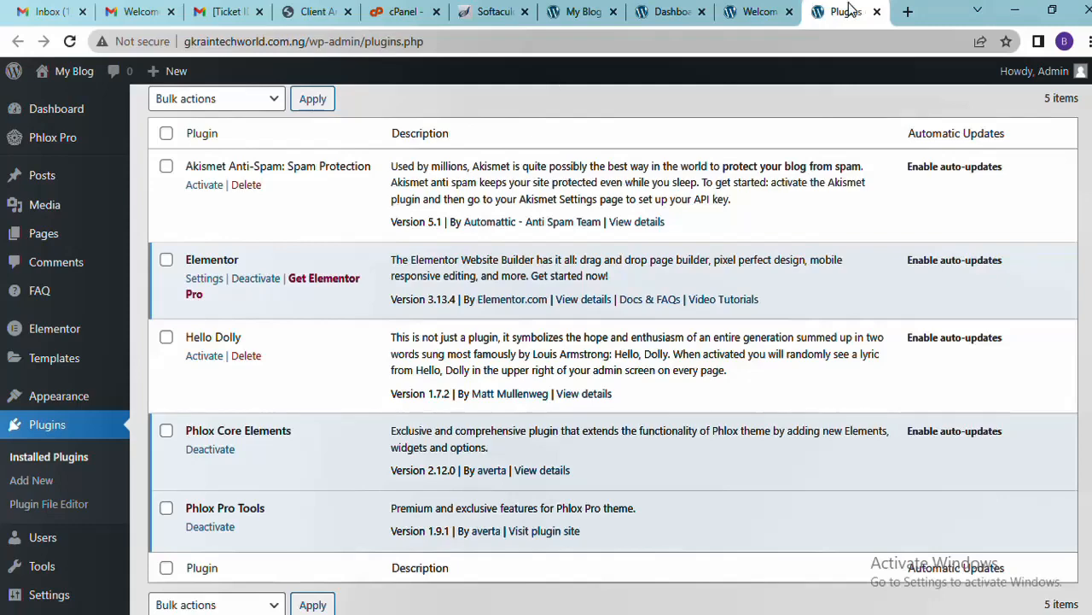
{"action": "left_click", "coordinate": [767, 11]}
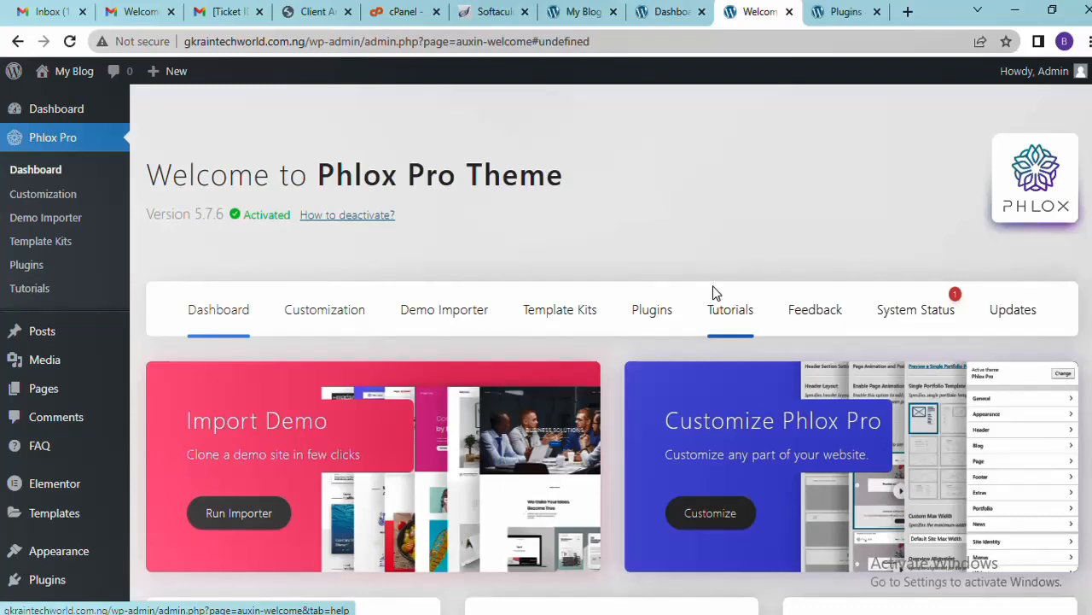
{"action": "left_click", "coordinate": [580, 12]}
{"action": "left_click_drag", "start_coordinate": [581, 12], "coordinate": [837, 9]}
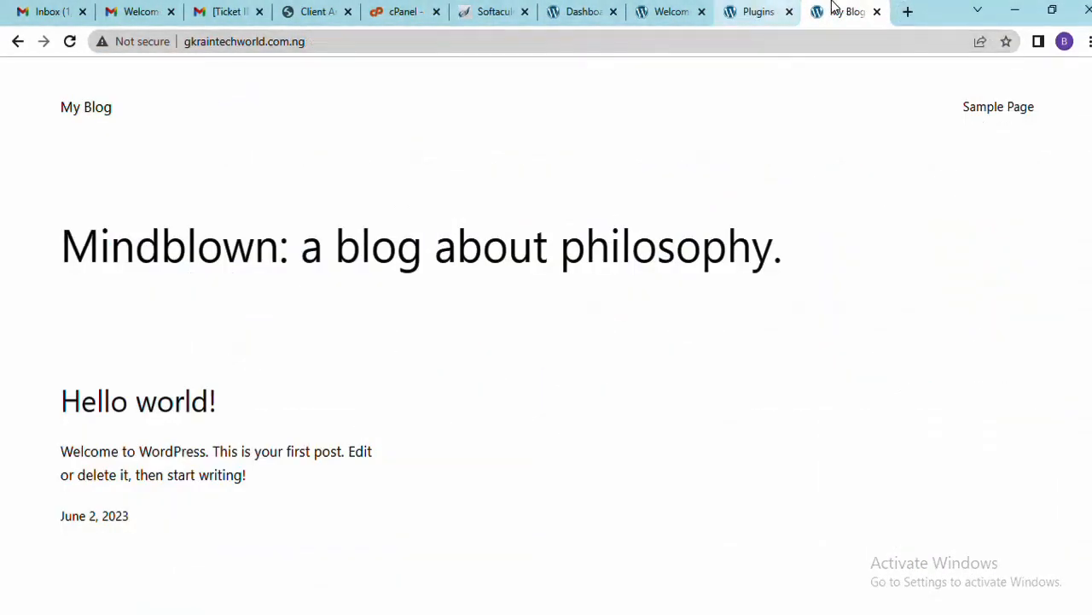
{"action": "left_click", "coordinate": [802, 41]}
{"action": "key", "text": "Return"}
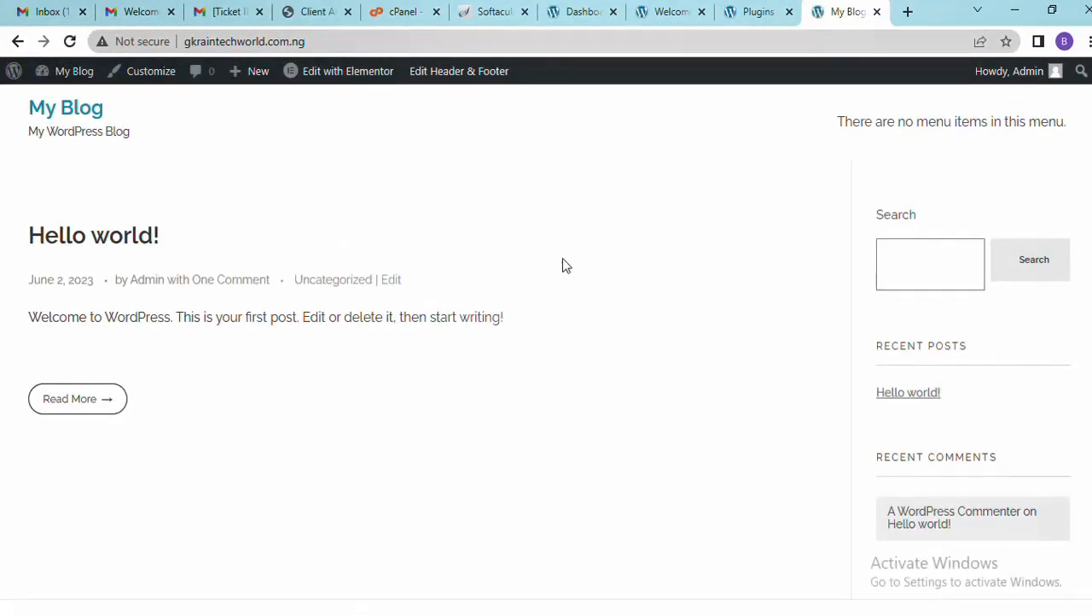
{"action": "left_click", "coordinate": [669, 14]}
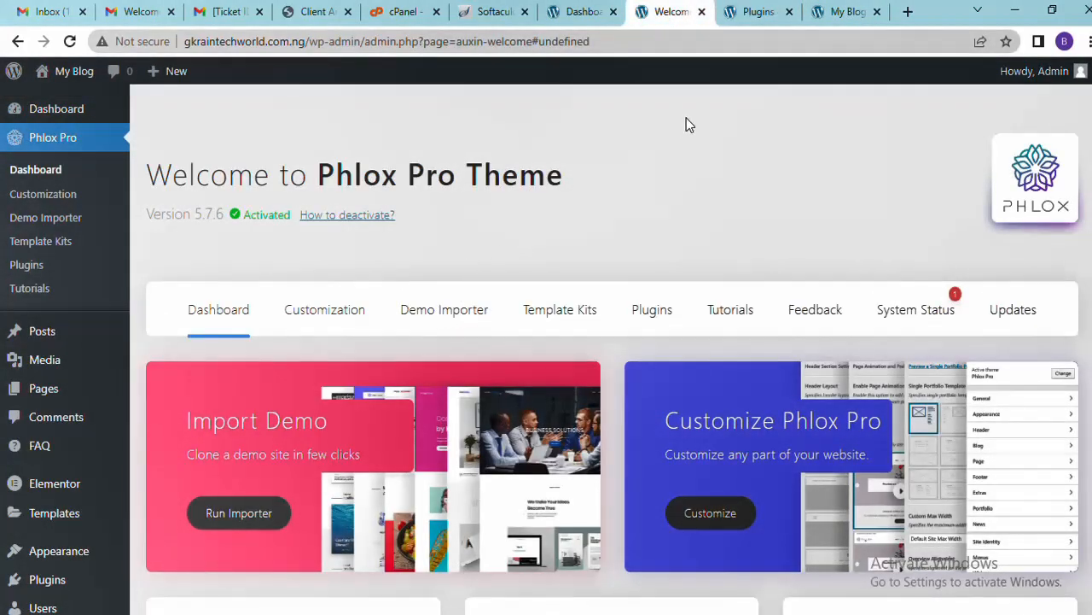
{"action": "left_click", "coordinate": [832, 14]}
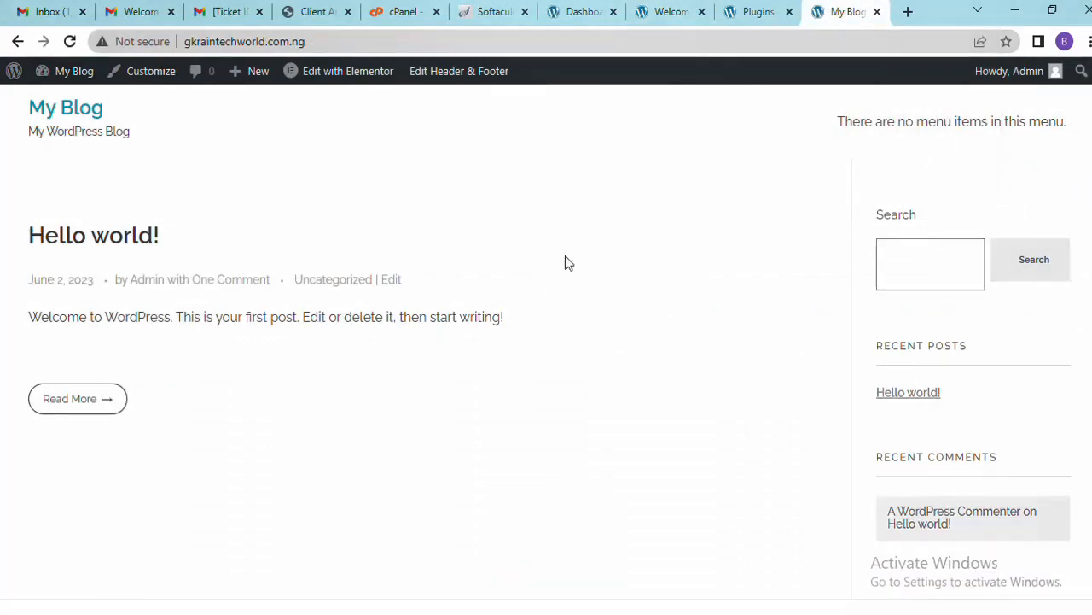
{"action": "left_click", "coordinate": [751, 15]}
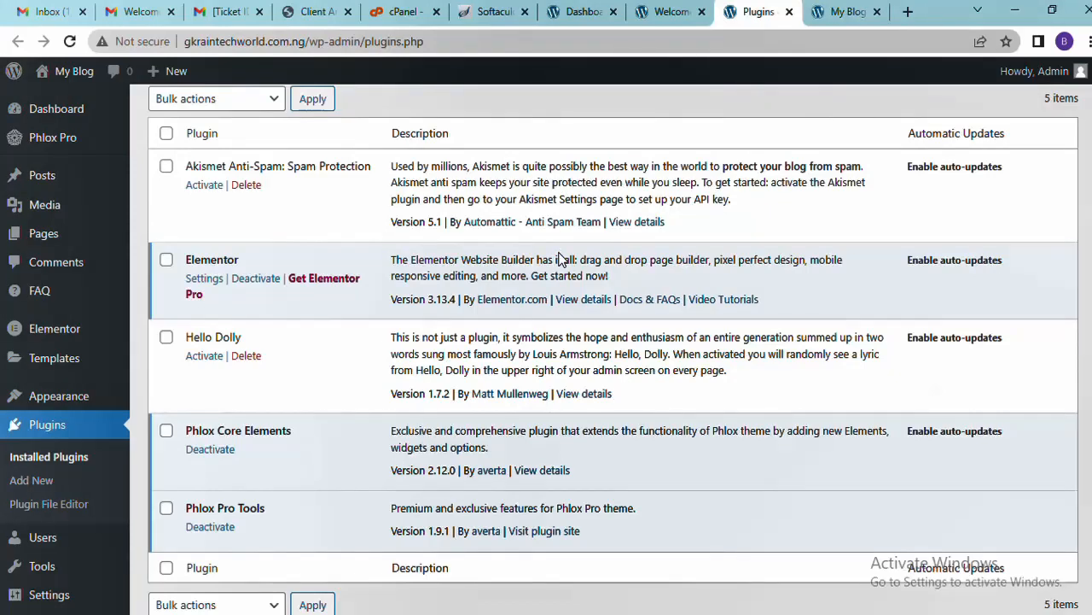
{"action": "left_click", "coordinate": [845, 12]}
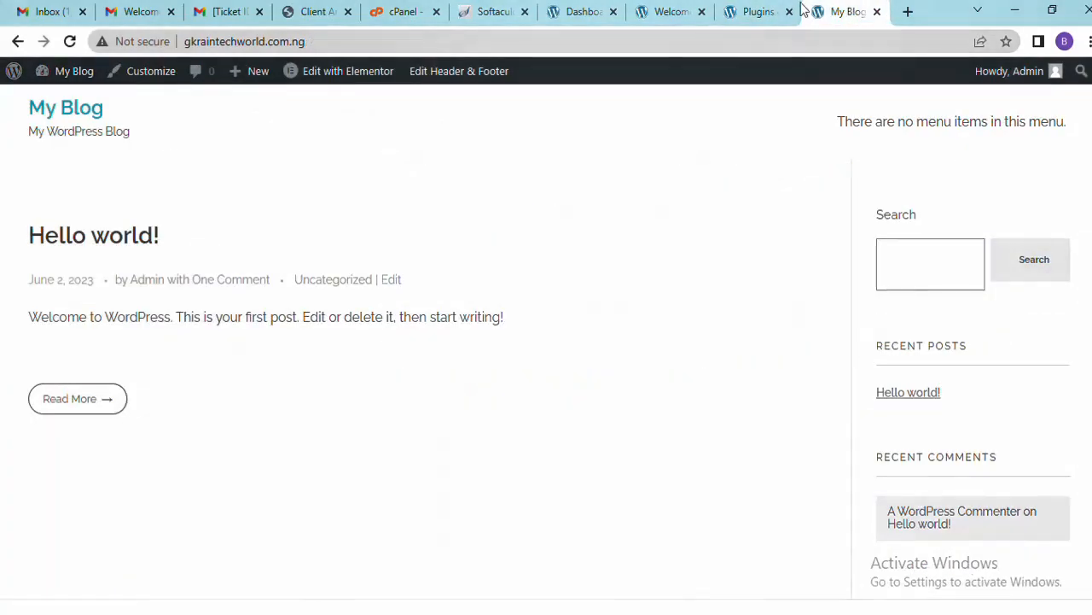
{"action": "left_click", "coordinate": [756, 12]}
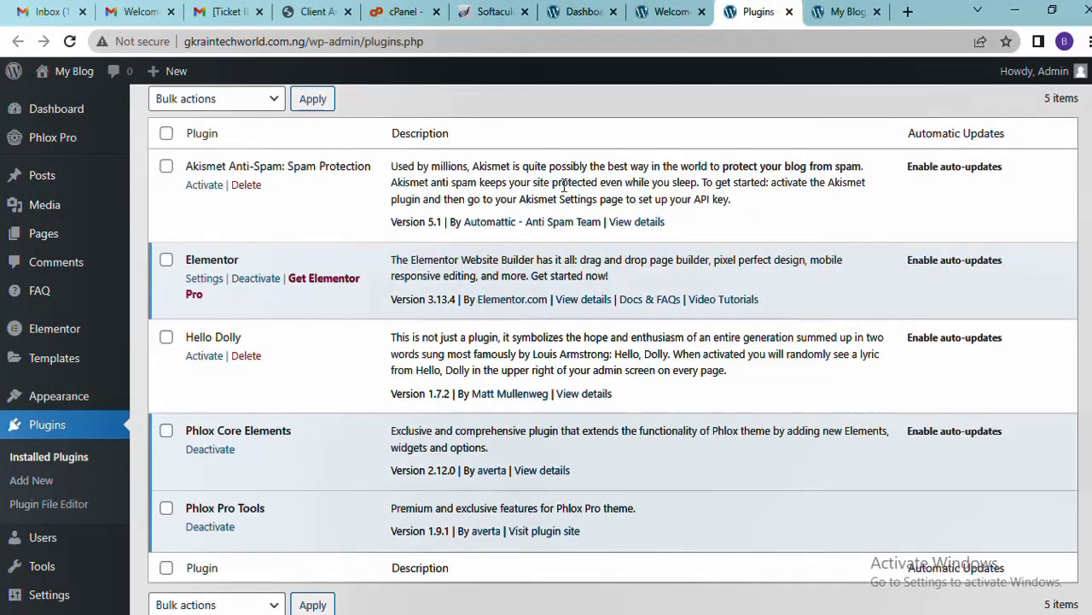
{"action": "left_click_drag", "start_coordinate": [260, 258], "coordinate": [305, 224]}
{"action": "left_click", "coordinate": [305, 225]}
{"action": "left_click", "coordinate": [827, 13]}
{"action": "left_click", "coordinate": [754, 11]}
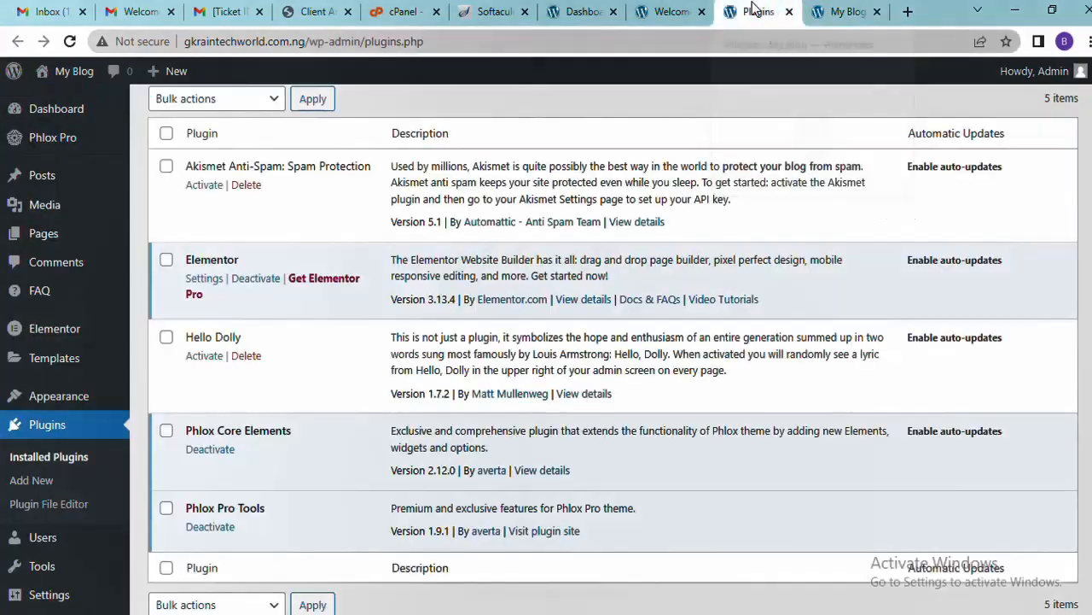
{"action": "left_click", "coordinate": [659, 15]}
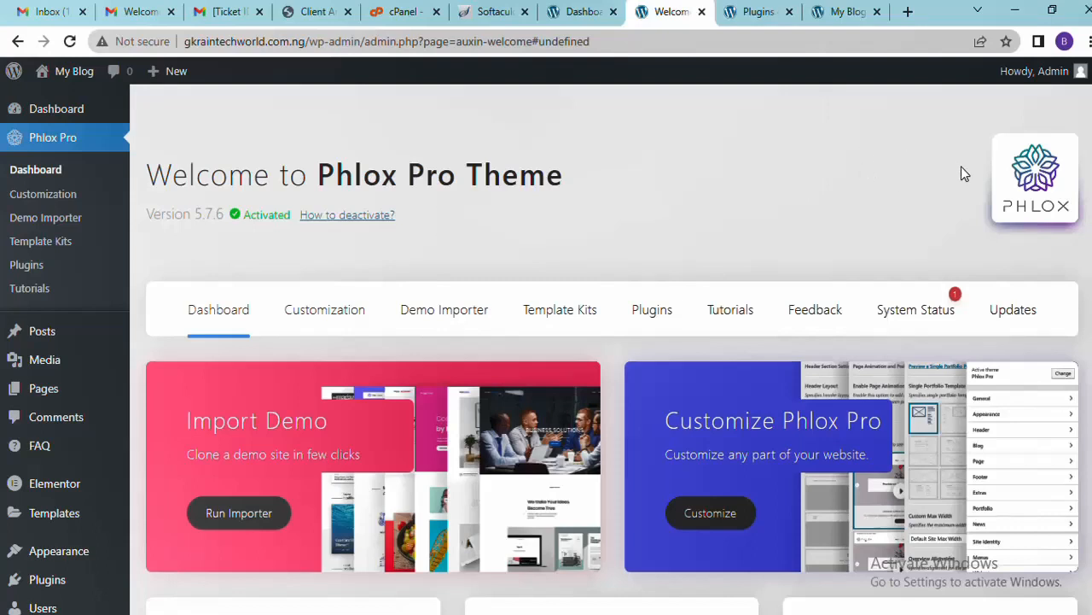
{"action": "scroll", "coordinate": [546, 341], "scroll_direction": "down", "scroll_amount": 1}
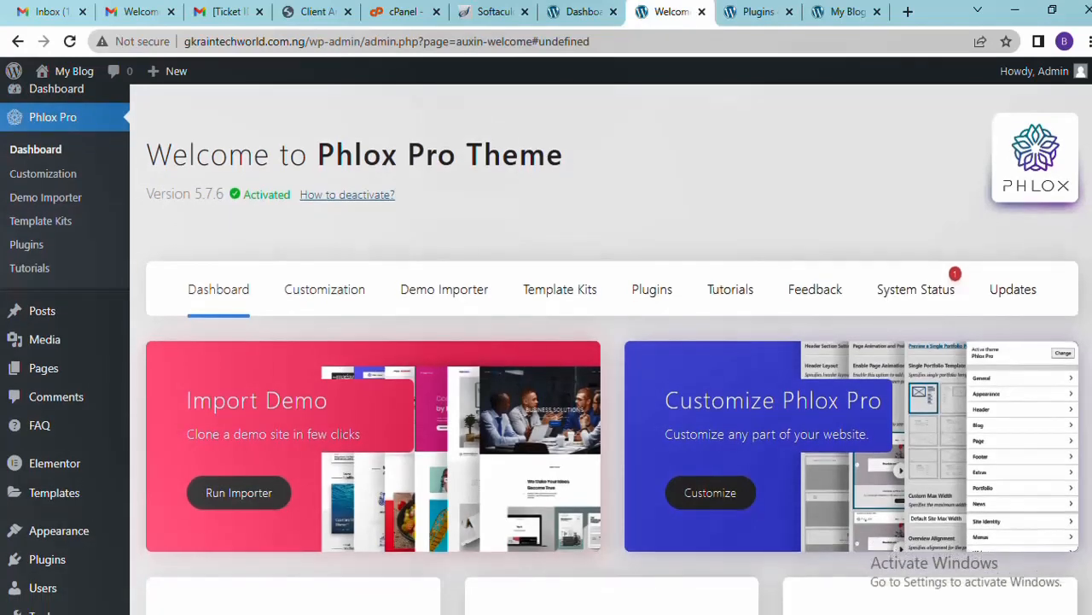
{"action": "scroll", "coordinate": [546, 341], "scroll_direction": "up", "scroll_amount": 1}
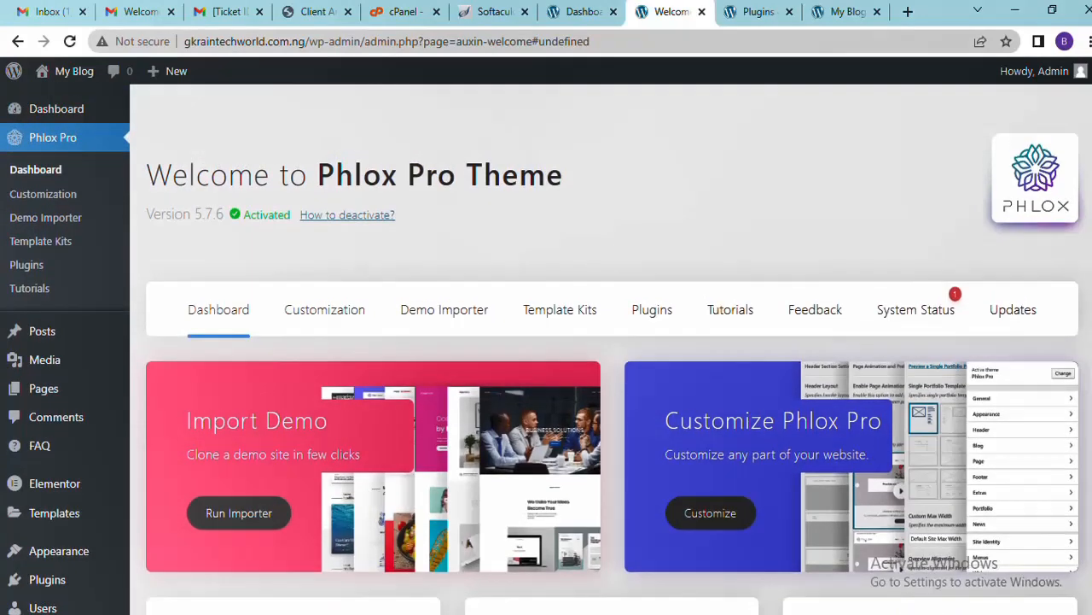
{"action": "scroll", "coordinate": [546, 341], "scroll_direction": "down", "scroll_amount": 2}
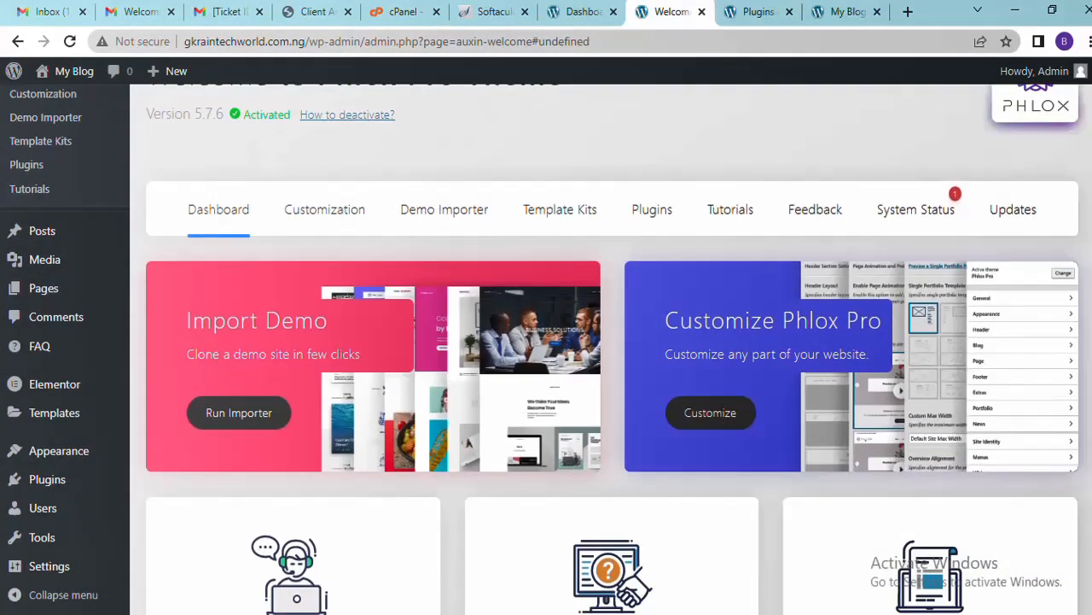
Open the Phlox Pro Demo Importer and scroll through its 204 templates, including Construction
{"action": "left_click", "coordinate": [468, 223]}
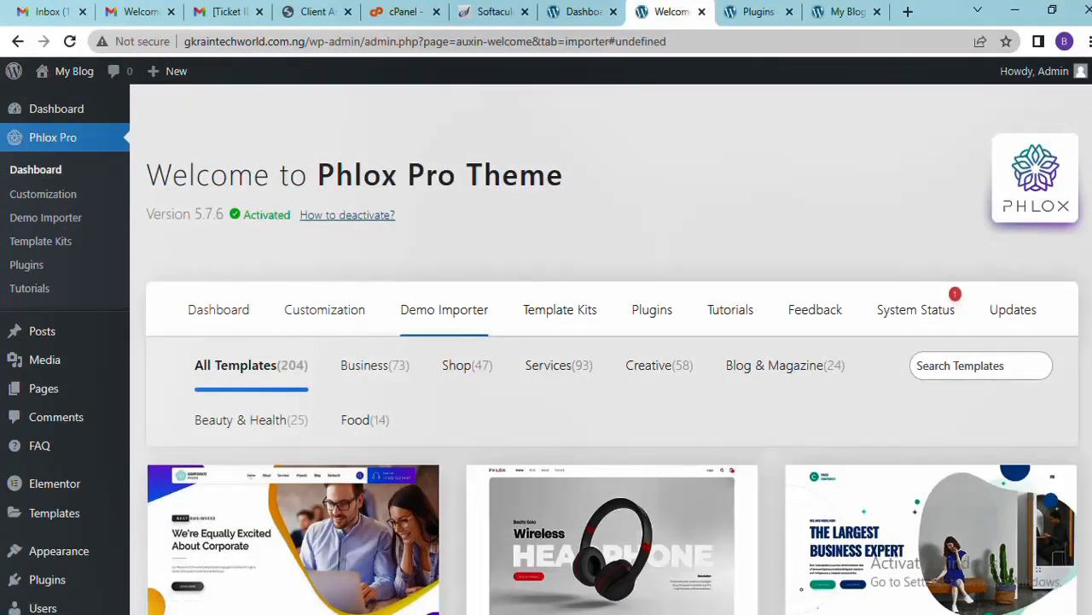
{"action": "scroll", "coordinate": [611, 348], "scroll_direction": "down", "scroll_amount": 15}
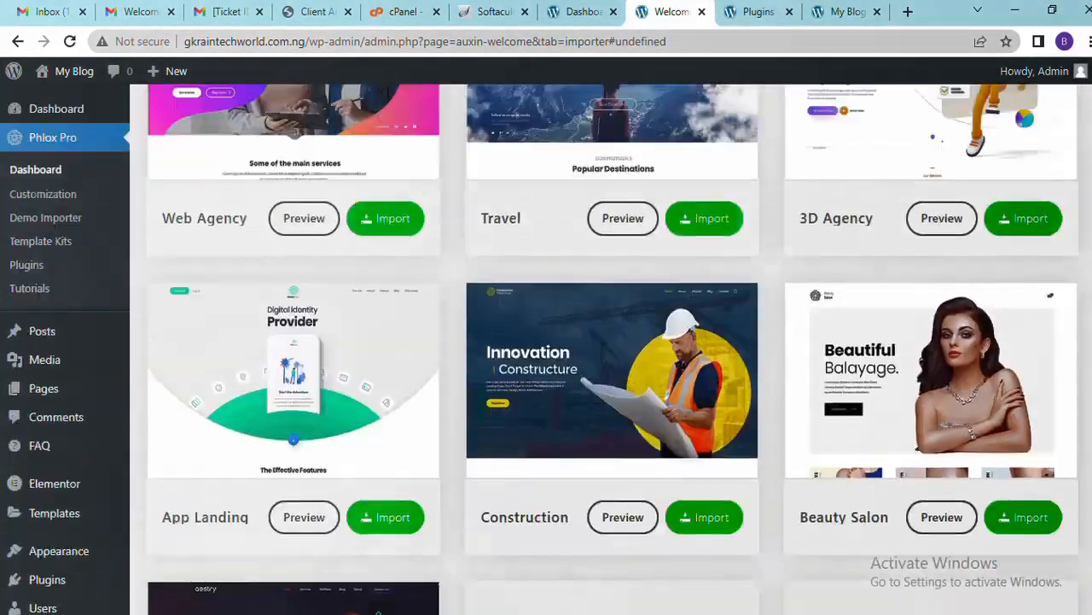
{"action": "scroll", "coordinate": [611, 348], "scroll_direction": "down", "scroll_amount": 10}
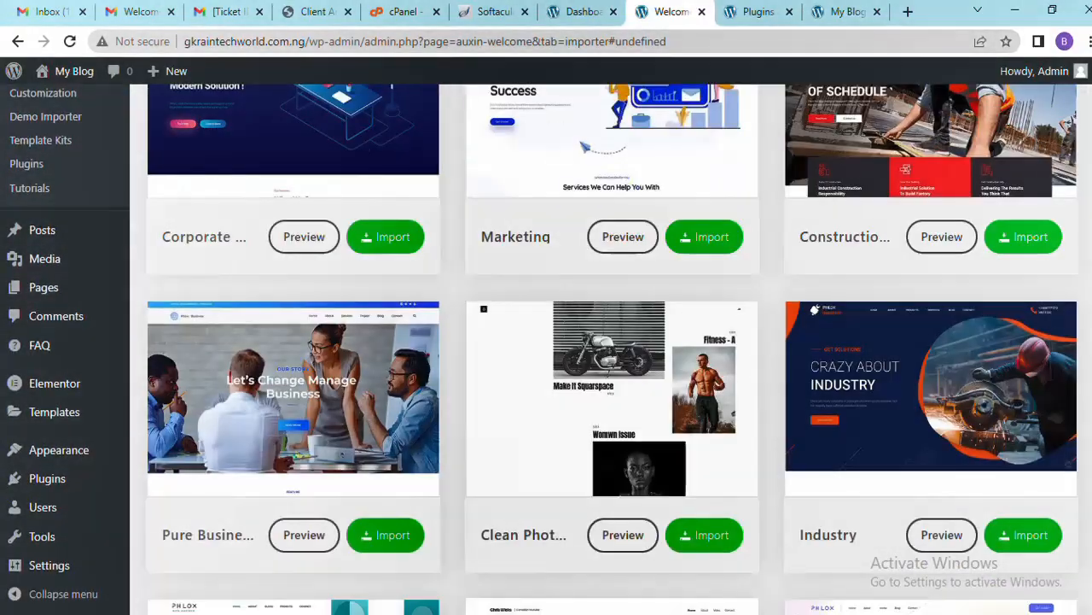
{"action": "scroll", "coordinate": [611, 348], "scroll_direction": "down", "scroll_amount": 5}
{"action": "scroll", "coordinate": [611, 348], "scroll_direction": "down", "scroll_amount": 15}
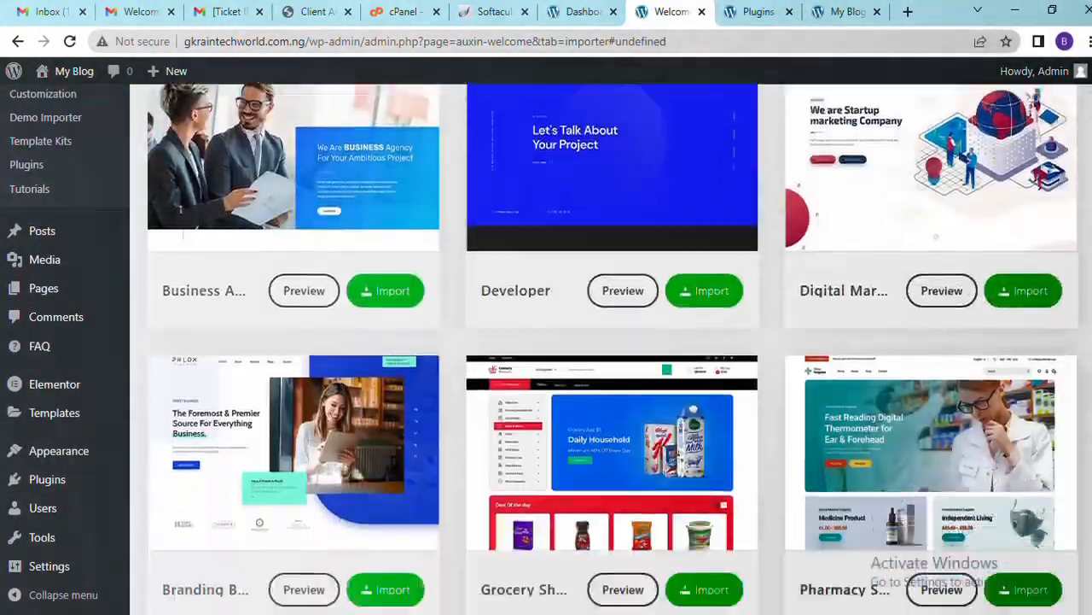
{"action": "scroll", "coordinate": [611, 348], "scroll_direction": "down", "scroll_amount": 9}
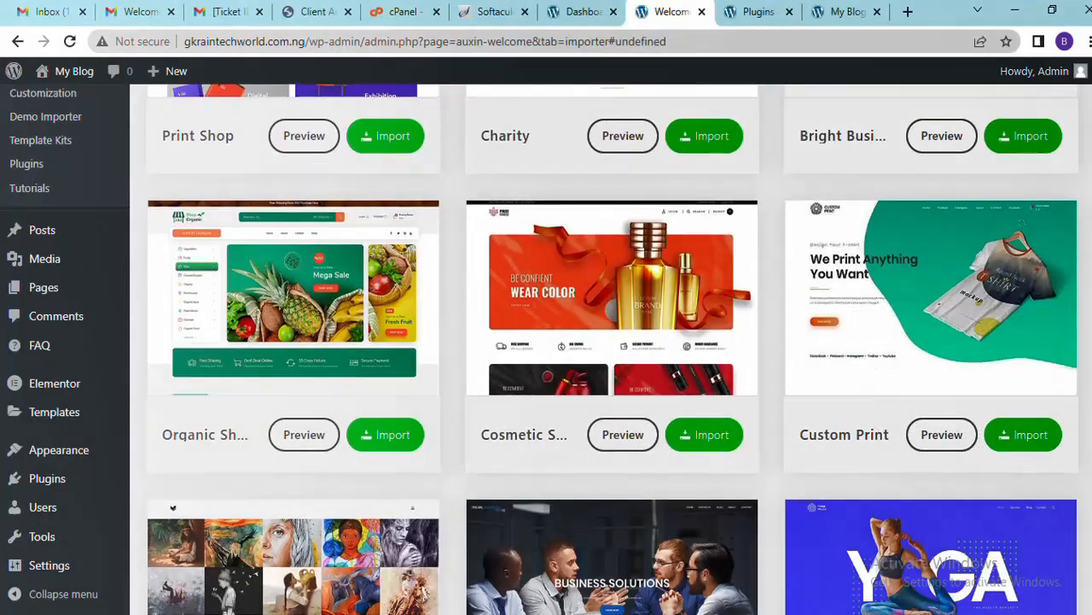
{"action": "scroll", "coordinate": [611, 348], "scroll_direction": "down", "scroll_amount": 7}
{"action": "scroll", "coordinate": [612, 348], "scroll_direction": "down", "scroll_amount": 8}
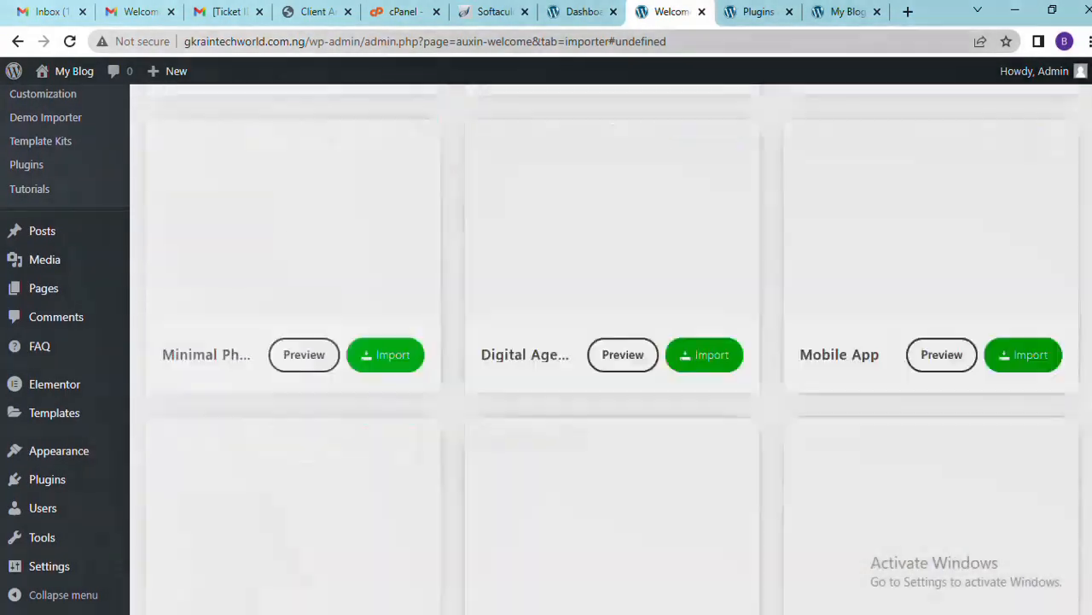
{"action": "scroll", "coordinate": [611, 348], "scroll_direction": "up", "scroll_amount": 10}
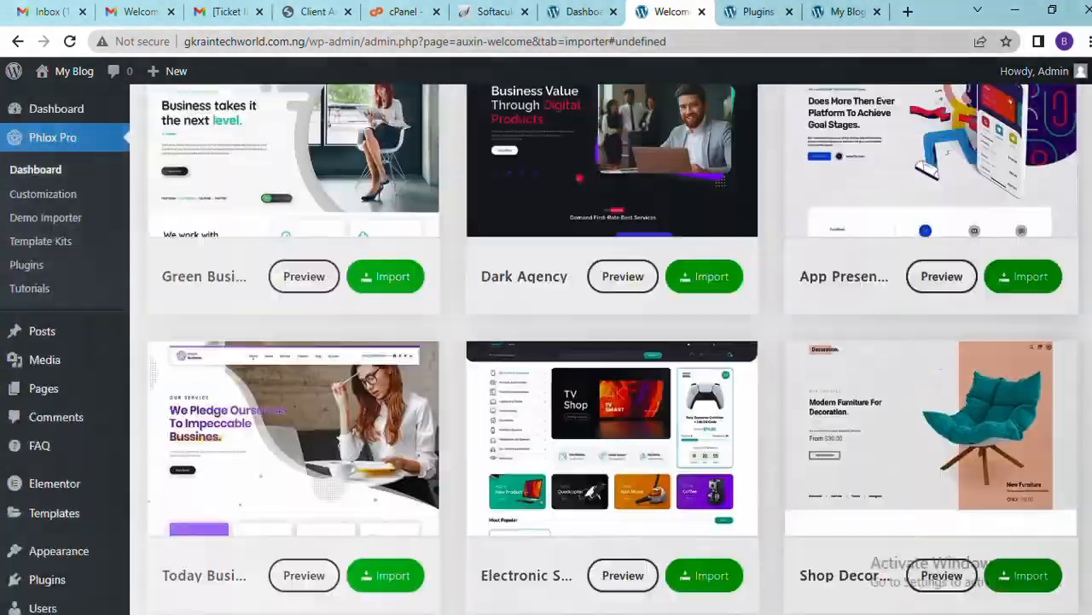
{"action": "scroll", "coordinate": [611, 348], "scroll_direction": "up", "scroll_amount": 8}
{"action": "scroll", "coordinate": [611, 348], "scroll_direction": "down", "scroll_amount": 1}
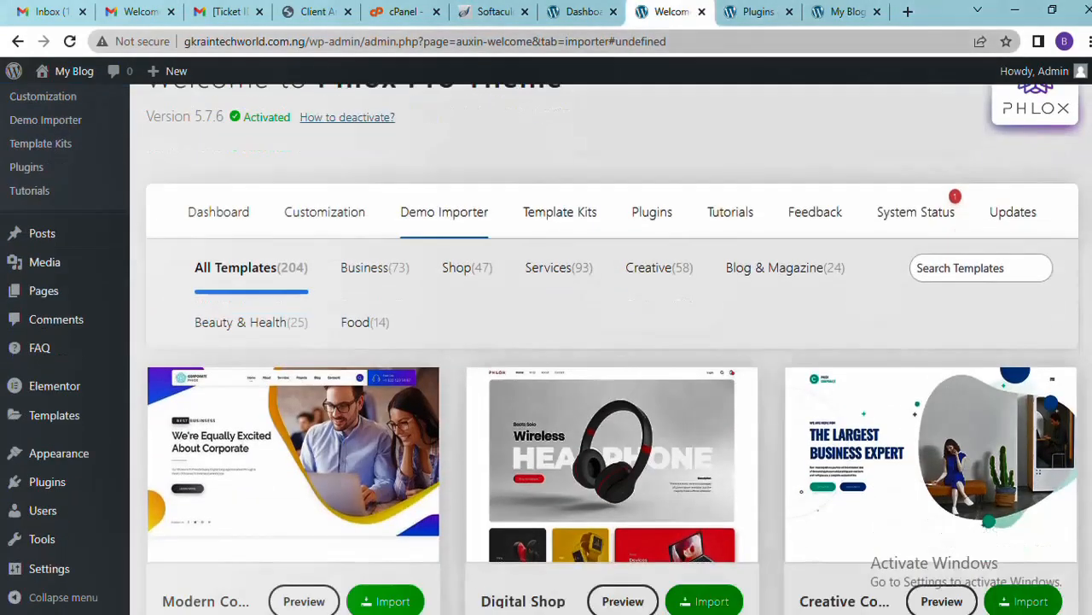
{"action": "left_click", "coordinate": [588, 216]}
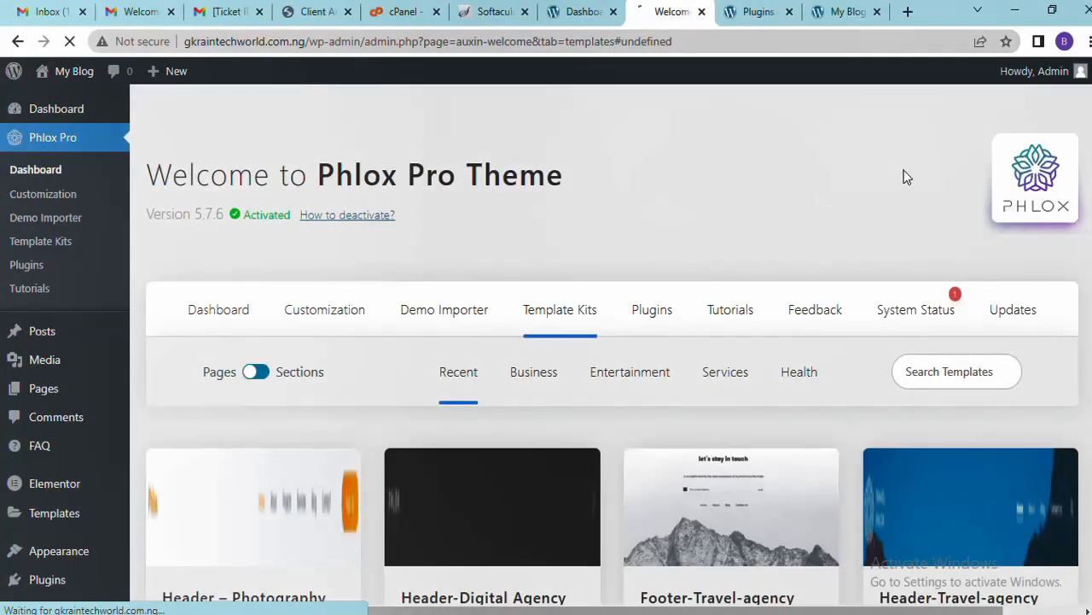
{"action": "scroll", "coordinate": [611, 348], "scroll_direction": "down", "scroll_amount": 15}
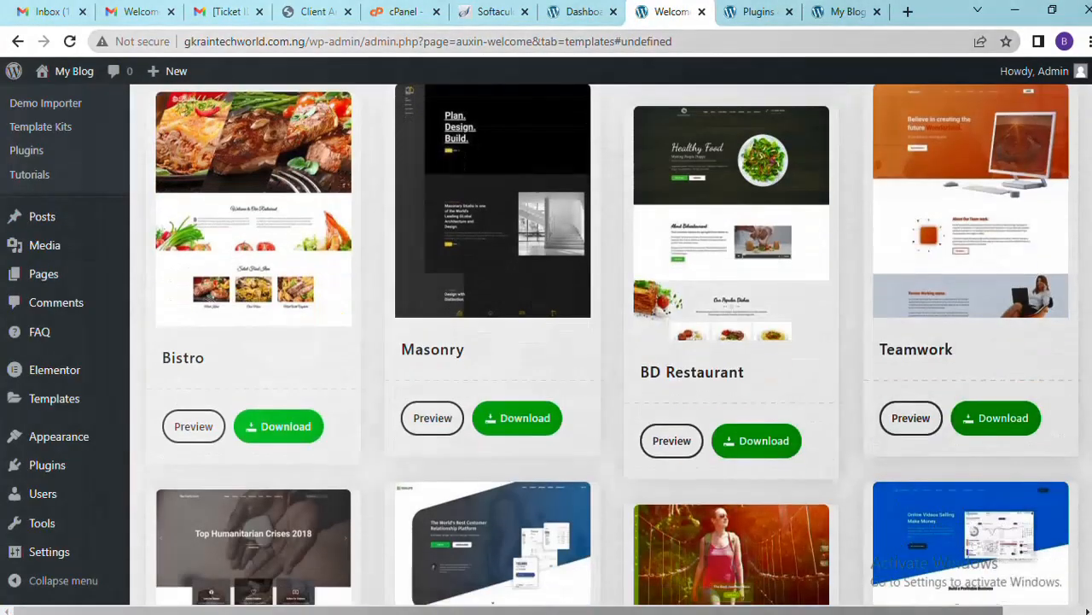
{"action": "scroll", "coordinate": [611, 349], "scroll_direction": "down", "scroll_amount": 2}
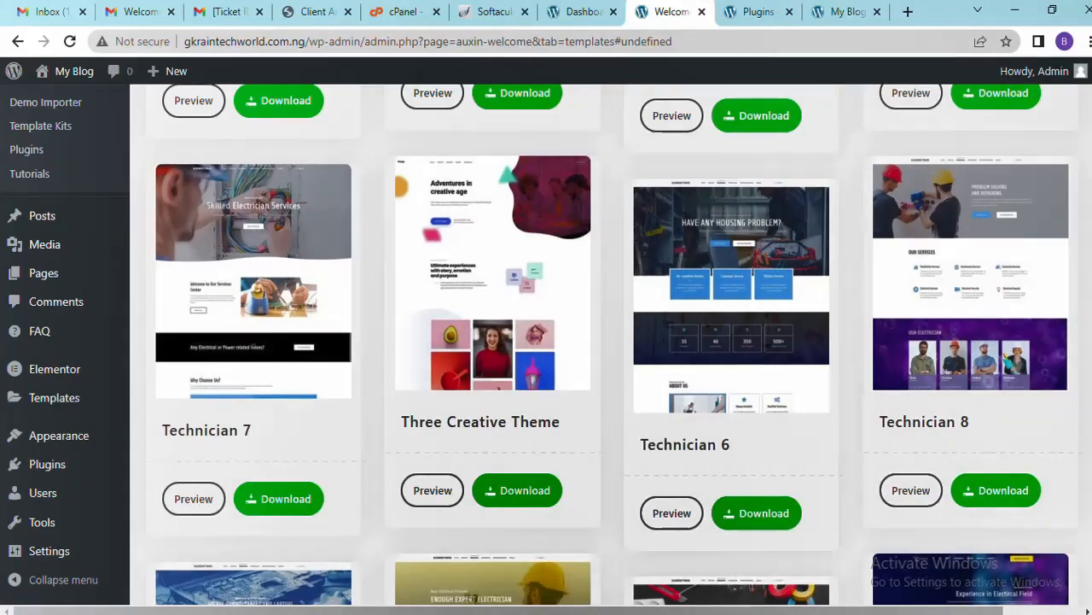
{"action": "scroll", "coordinate": [611, 348], "scroll_direction": "down", "scroll_amount": 5}
{"action": "scroll", "coordinate": [611, 348], "scroll_direction": "down", "scroll_amount": 5}
{"action": "scroll", "coordinate": [611, 348], "scroll_direction": "down", "scroll_amount": 6}
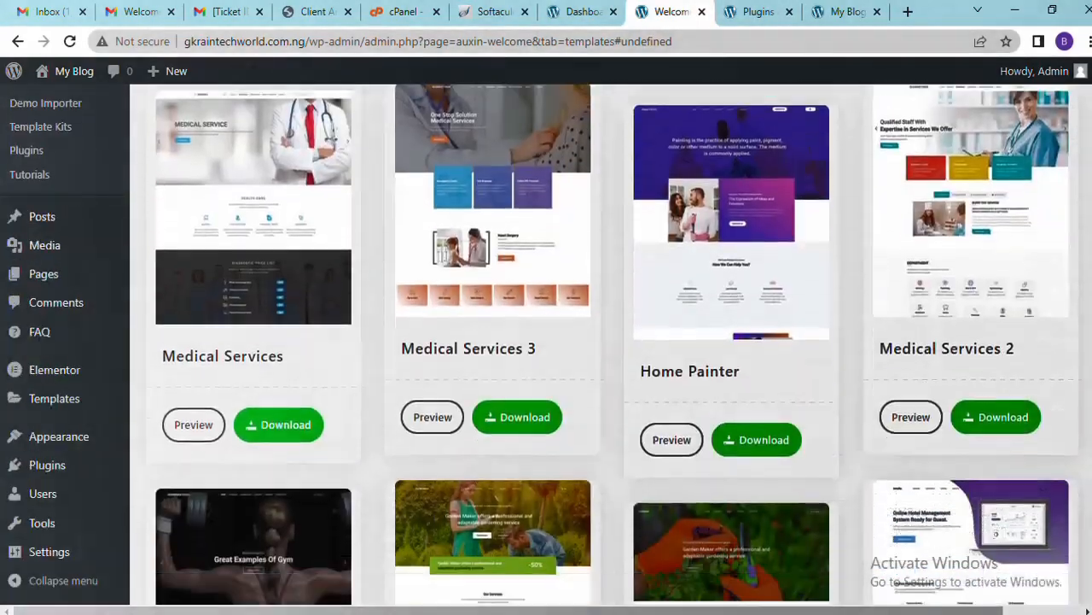
{"action": "scroll", "coordinate": [612, 349], "scroll_direction": "down", "scroll_amount": 10}
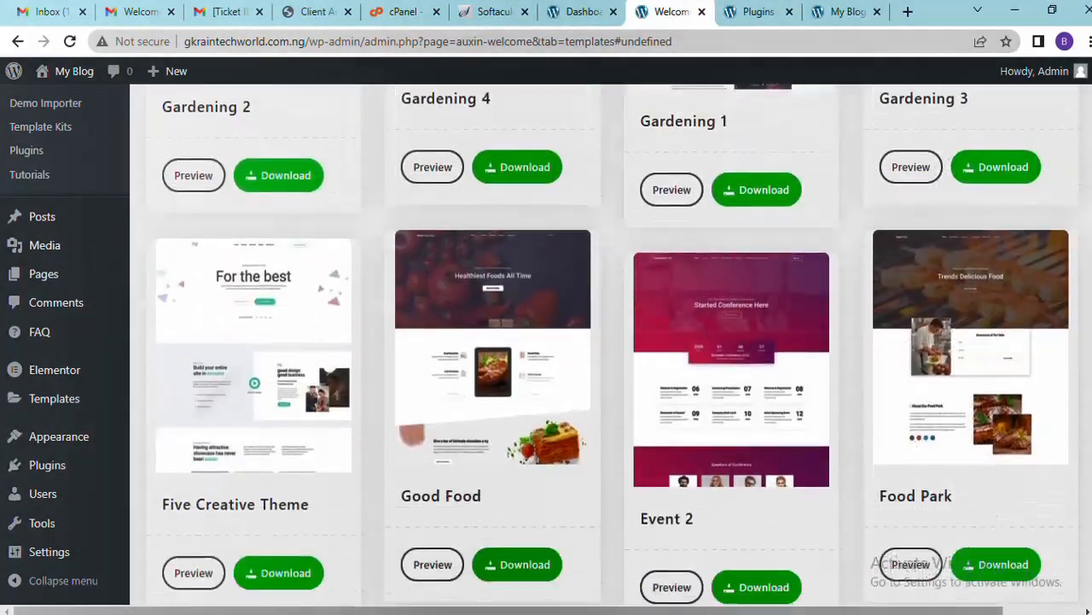
{"action": "scroll", "coordinate": [611, 349], "scroll_direction": "down", "scroll_amount": 5}
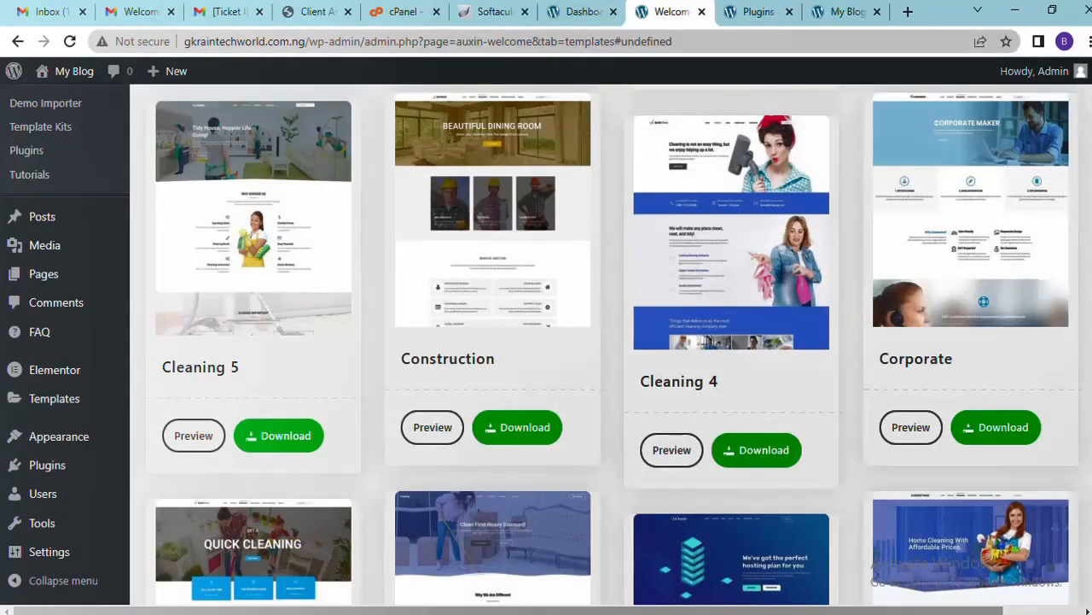
{"action": "scroll", "coordinate": [611, 348], "scroll_direction": "down", "scroll_amount": 10}
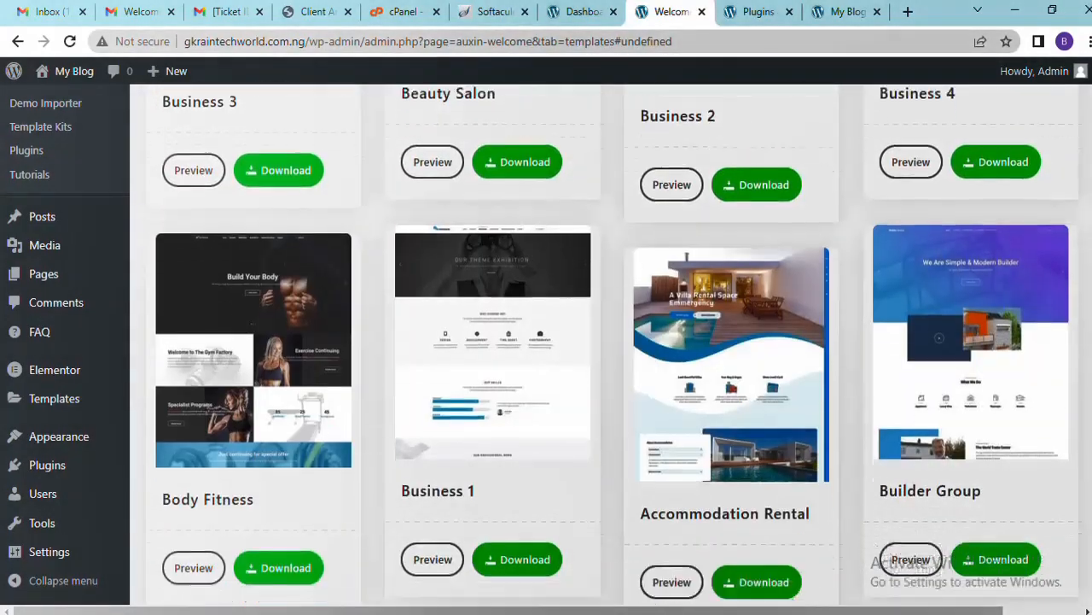
{"action": "scroll", "coordinate": [611, 348], "scroll_direction": "down", "scroll_amount": 10}
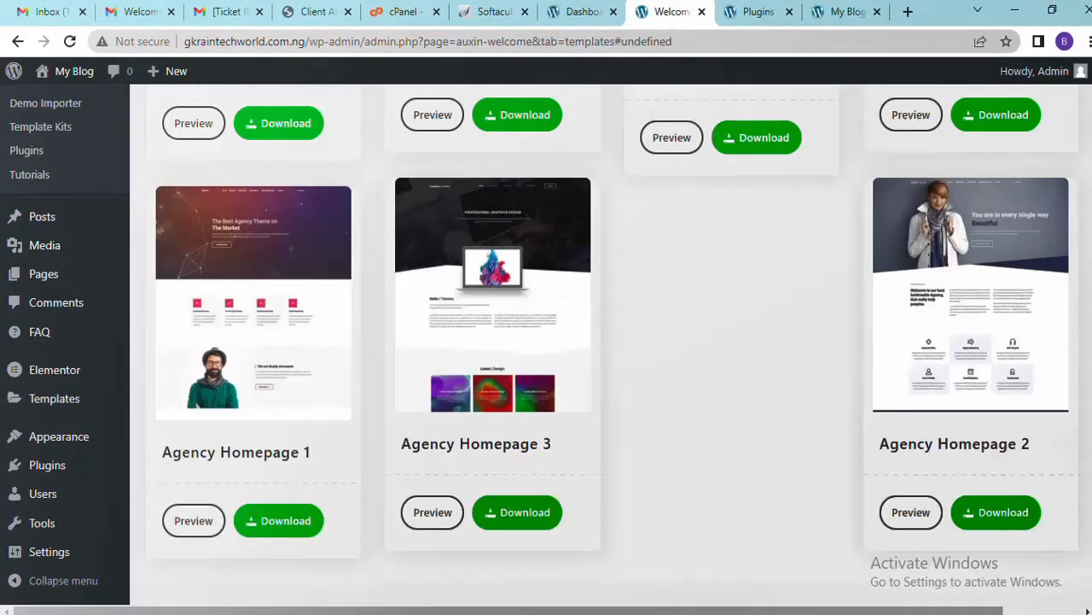
{"action": "scroll", "coordinate": [611, 349], "scroll_direction": "down", "scroll_amount": 1}
{"action": "scroll", "coordinate": [611, 349], "scroll_direction": "up", "scroll_amount": 20}
{"action": "scroll", "coordinate": [611, 348], "scroll_direction": "down", "scroll_amount": 1}
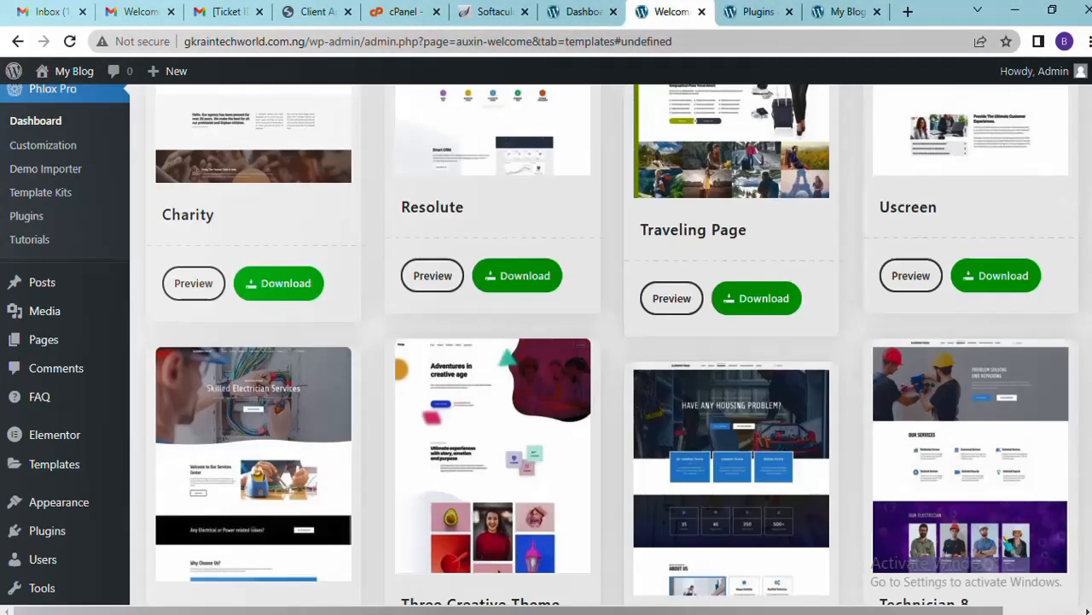
{"action": "scroll", "coordinate": [611, 349], "scroll_direction": "up", "scroll_amount": 15}
{"action": "scroll", "coordinate": [611, 348], "scroll_direction": "down", "scroll_amount": 3}
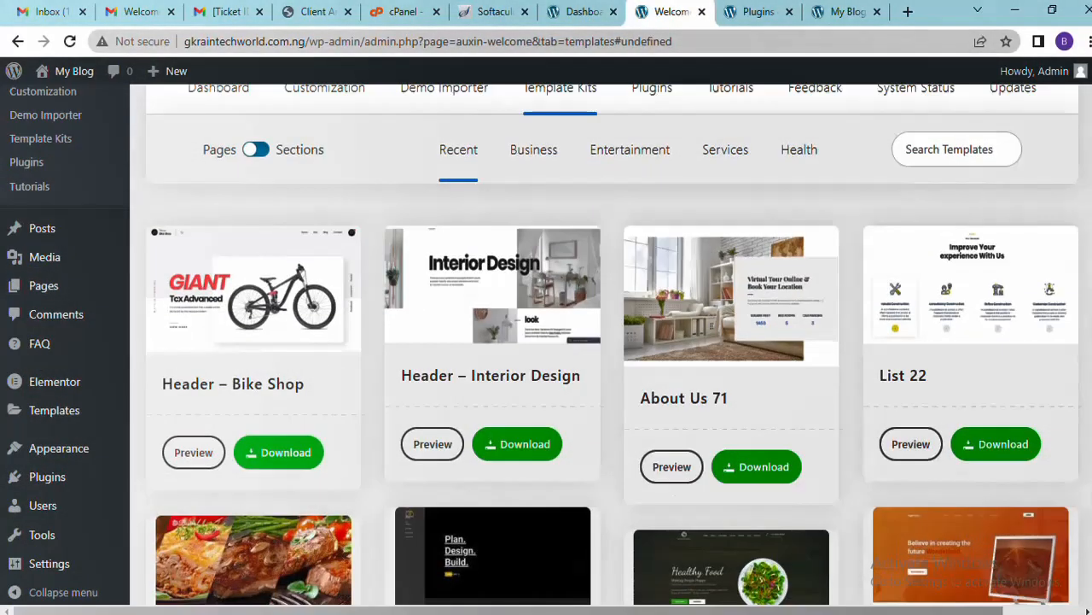
{"action": "left_click", "coordinate": [531, 154]}
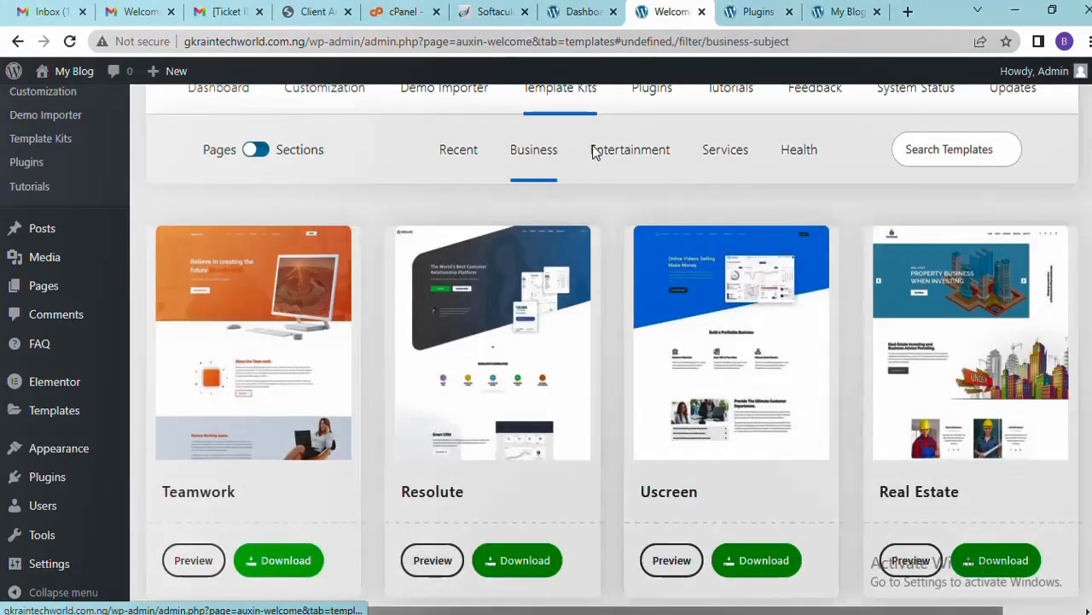
{"action": "left_click", "coordinate": [625, 158]}
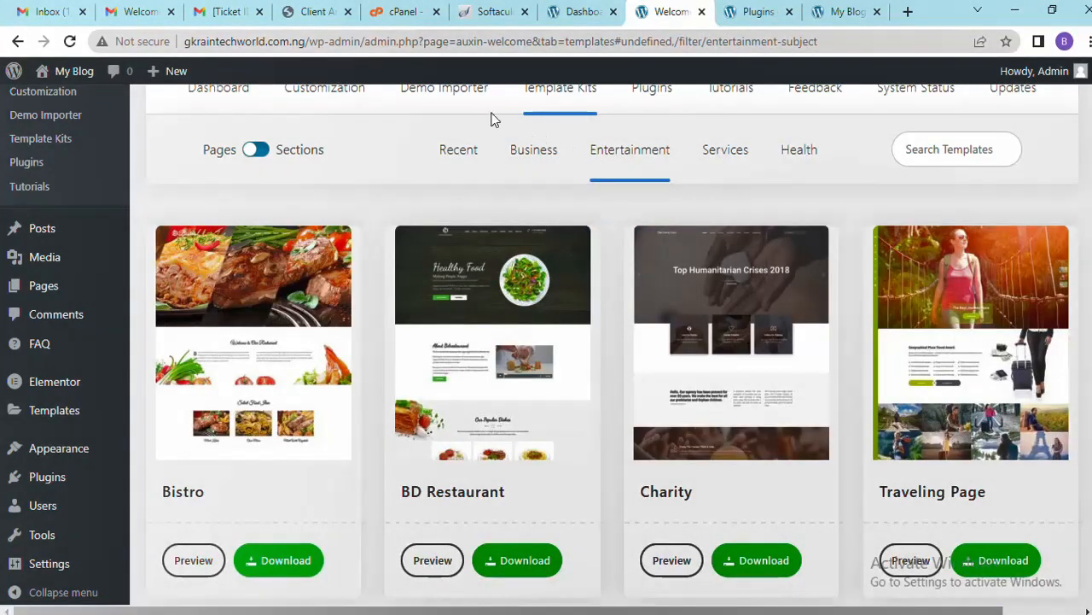
{"action": "left_click", "coordinate": [457, 101]}
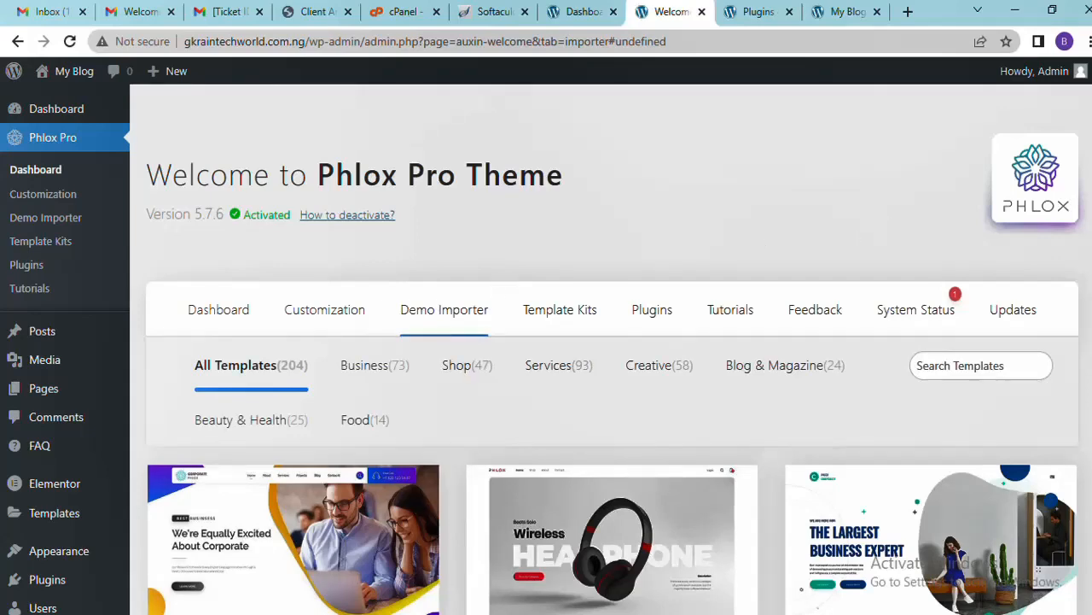
Filter the Phlox demo templates to the Business category
{"action": "scroll", "coordinate": [614, 350], "scroll_direction": "down", "scroll_amount": 4}
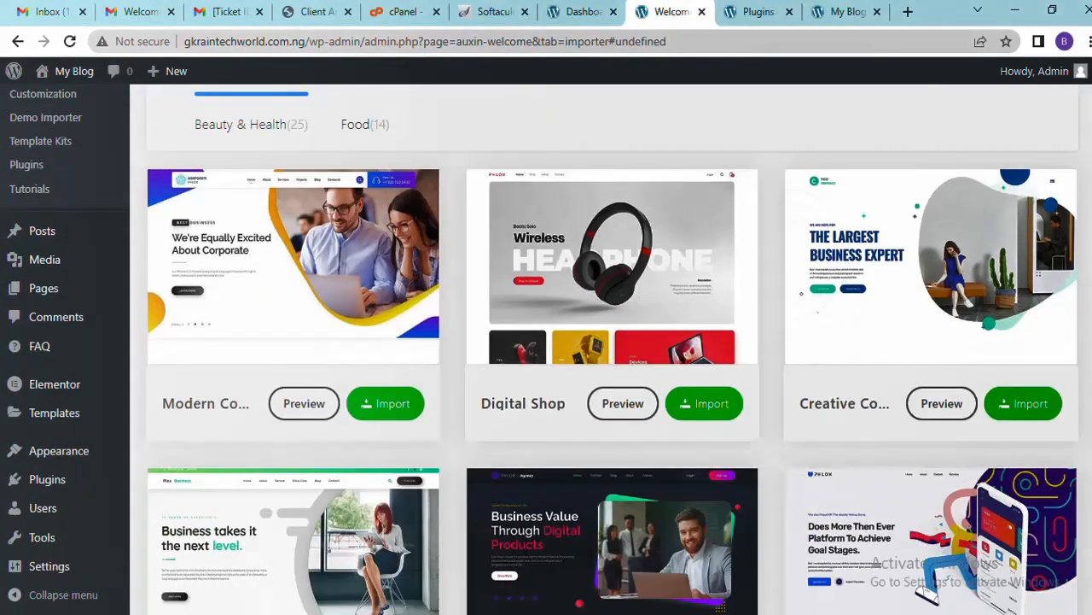
{"action": "scroll", "coordinate": [615, 350], "scroll_direction": "up", "scroll_amount": 1}
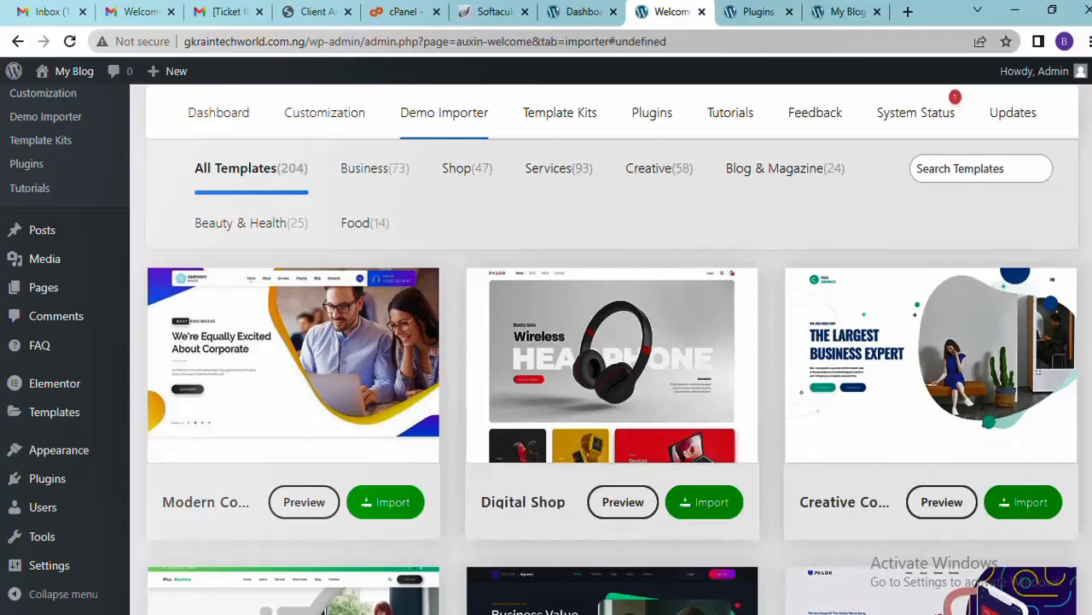
{"action": "scroll", "coordinate": [388, 145], "scroll_direction": "down", "scroll_amount": 1}
{"action": "scroll", "coordinate": [388, 145], "scroll_direction": "up", "scroll_amount": 1}
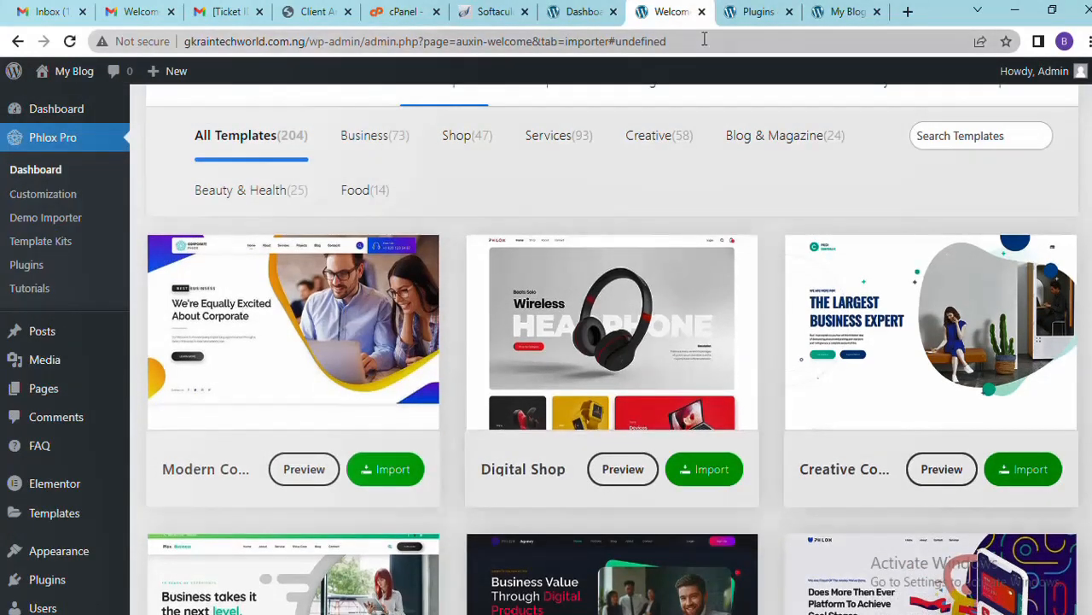
{"action": "left_click", "coordinate": [384, 147]}
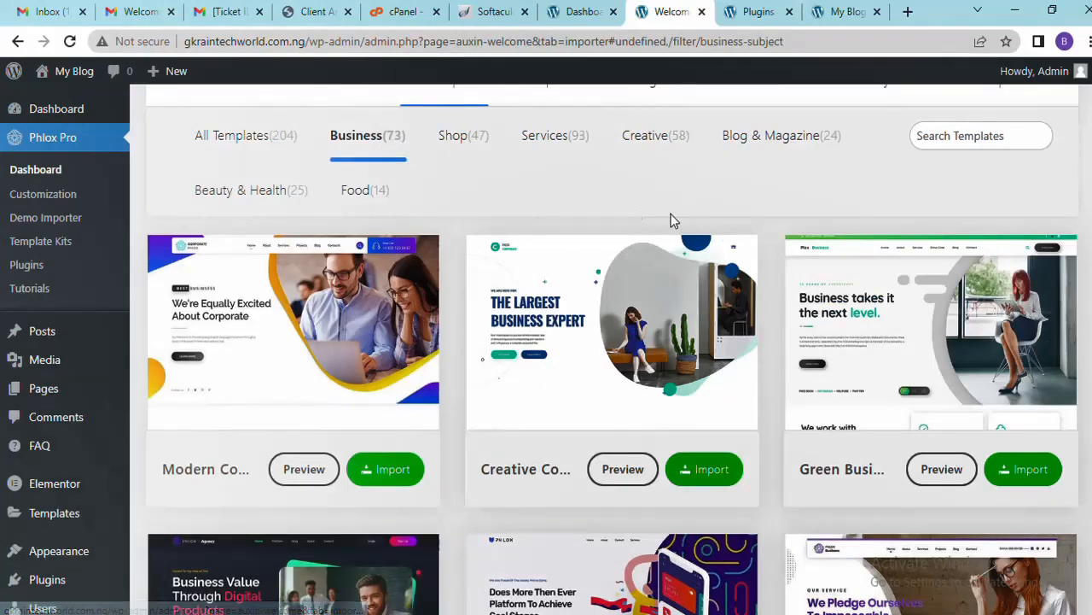
Find the Construction demo card and open its preview in a new tab
{"action": "scroll", "coordinate": [611, 350], "scroll_direction": "down", "scroll_amount": 2}
{"action": "scroll", "coordinate": [611, 350], "scroll_direction": "up", "scroll_amount": 3}
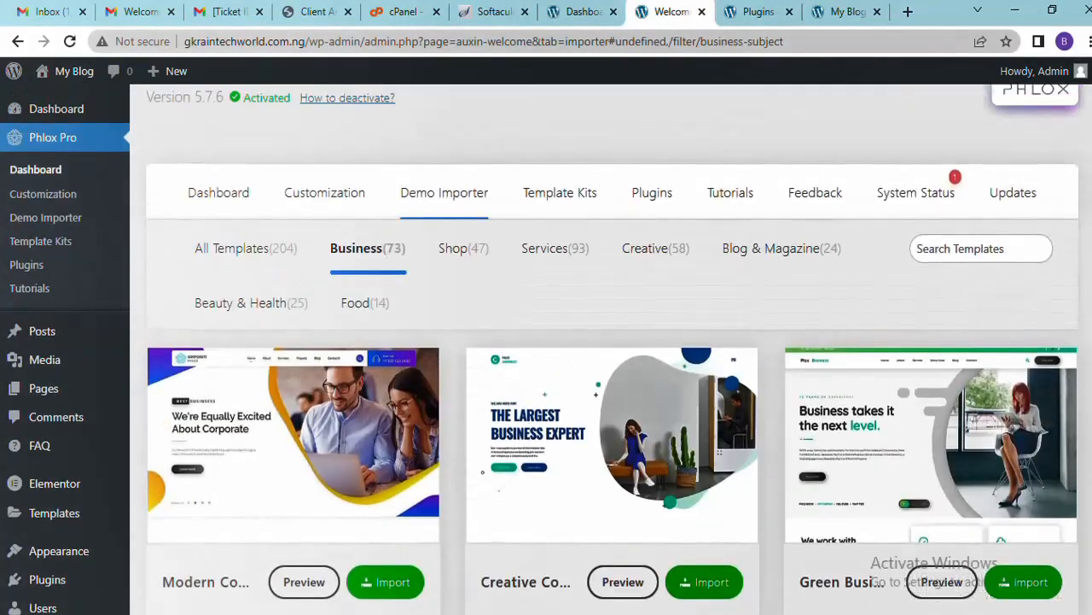
{"action": "scroll", "coordinate": [611, 350], "scroll_direction": "down", "scroll_amount": 10}
{"action": "scroll", "coordinate": [611, 350], "scroll_direction": "up", "scroll_amount": 1}
{"action": "scroll", "coordinate": [611, 350], "scroll_direction": "down", "scroll_amount": 7}
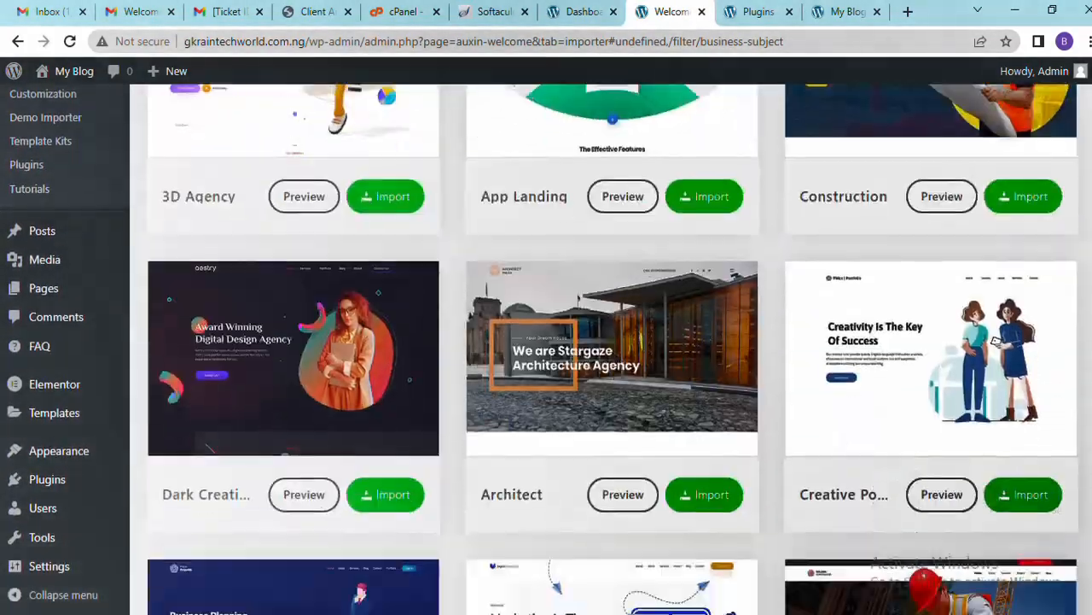
{"action": "scroll", "coordinate": [611, 350], "scroll_direction": "down", "scroll_amount": 3}
{"action": "scroll", "coordinate": [611, 350], "scroll_direction": "up", "scroll_amount": 4}
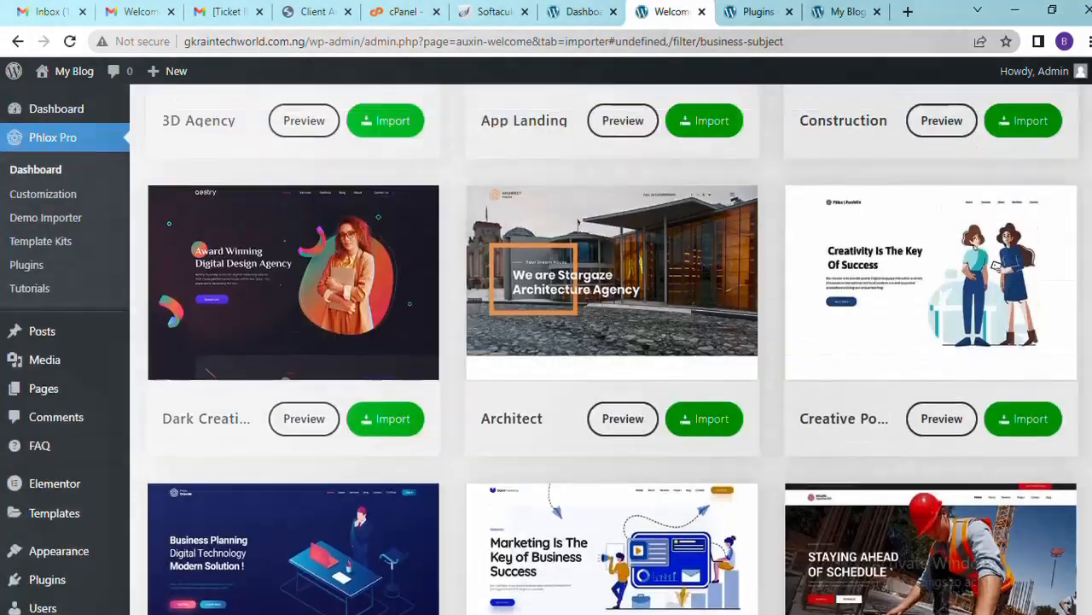
{"action": "scroll", "coordinate": [611, 350], "scroll_direction": "down", "scroll_amount": 1}
{"action": "scroll", "coordinate": [611, 348], "scroll_direction": "down", "scroll_amount": 3}
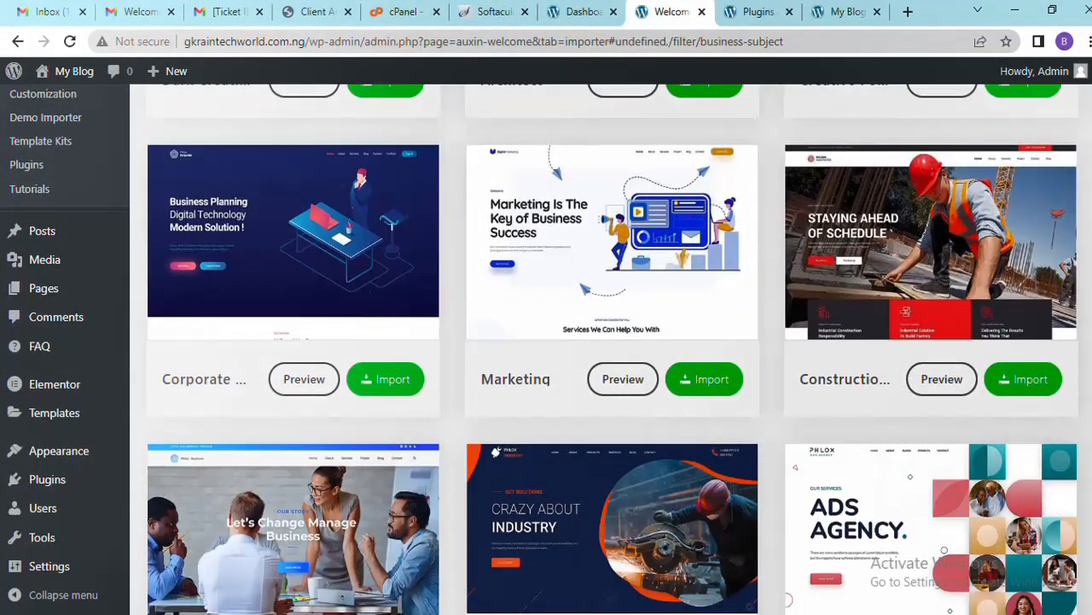
{"action": "scroll", "coordinate": [867, 273], "scroll_direction": "down", "scroll_amount": 1}
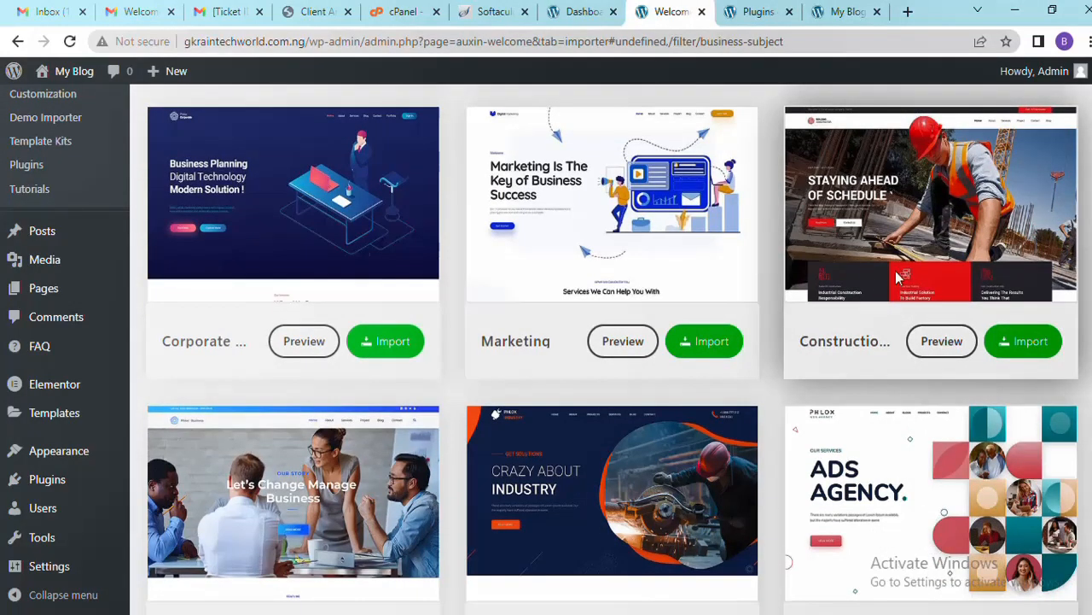
{"action": "left_click", "coordinate": [933, 360]}
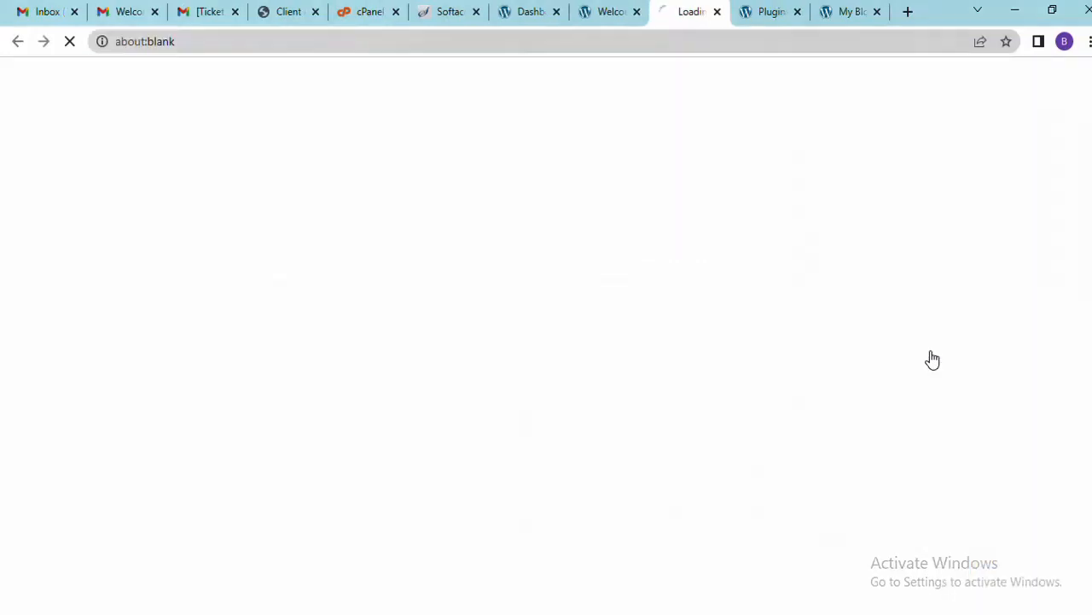
Switch to the Construction demo preview and browse the Building Constructor homepage
{"action": "left_click", "coordinate": [600, 11]}
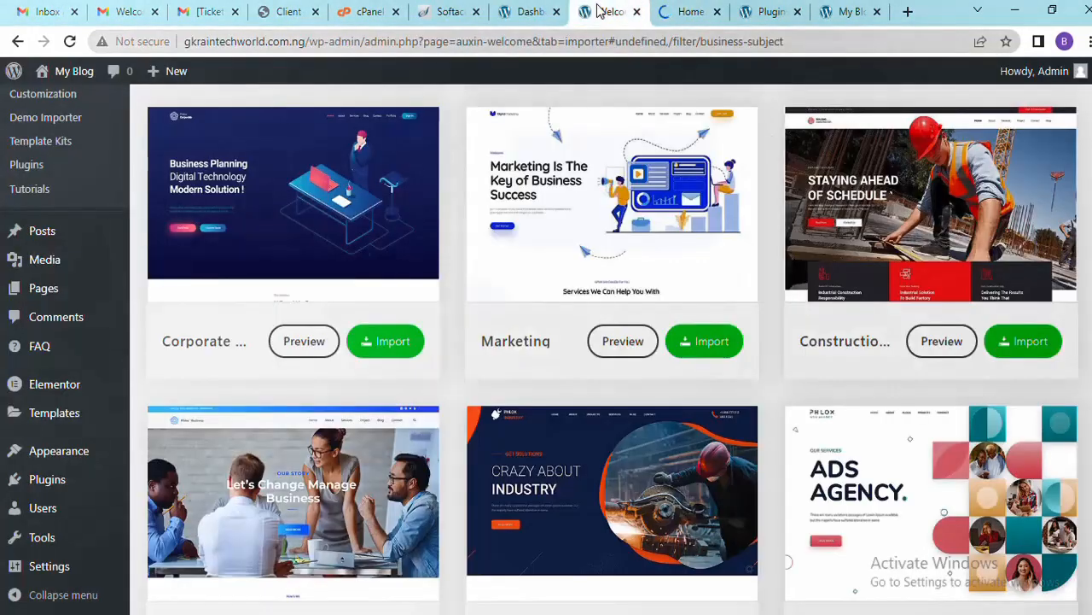
{"action": "left_click", "coordinate": [690, 12]}
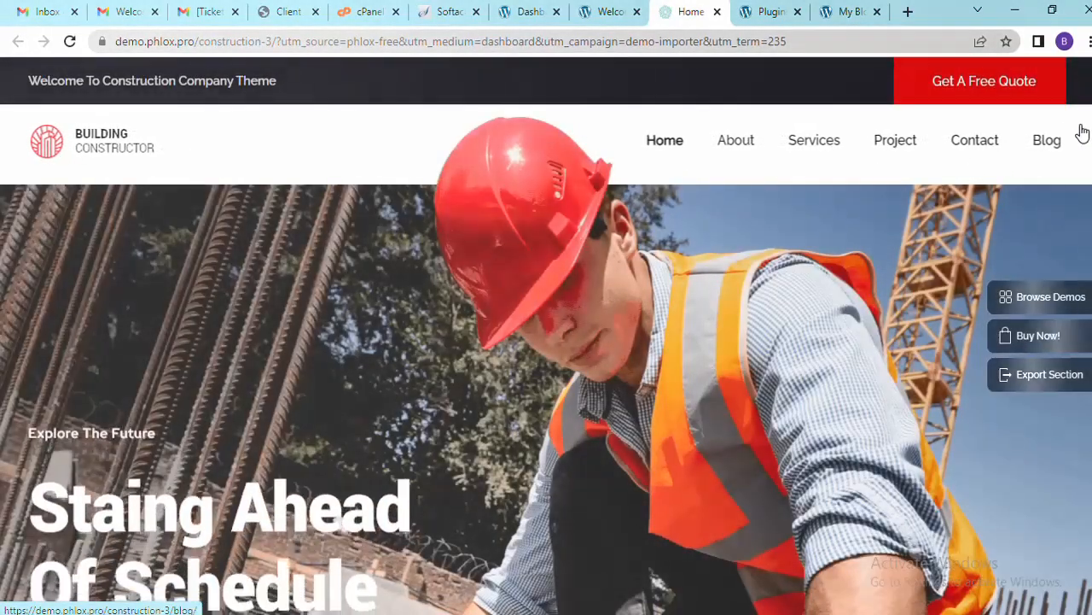
{"action": "scroll", "coordinate": [546, 335], "scroll_direction": "down", "scroll_amount": 6}
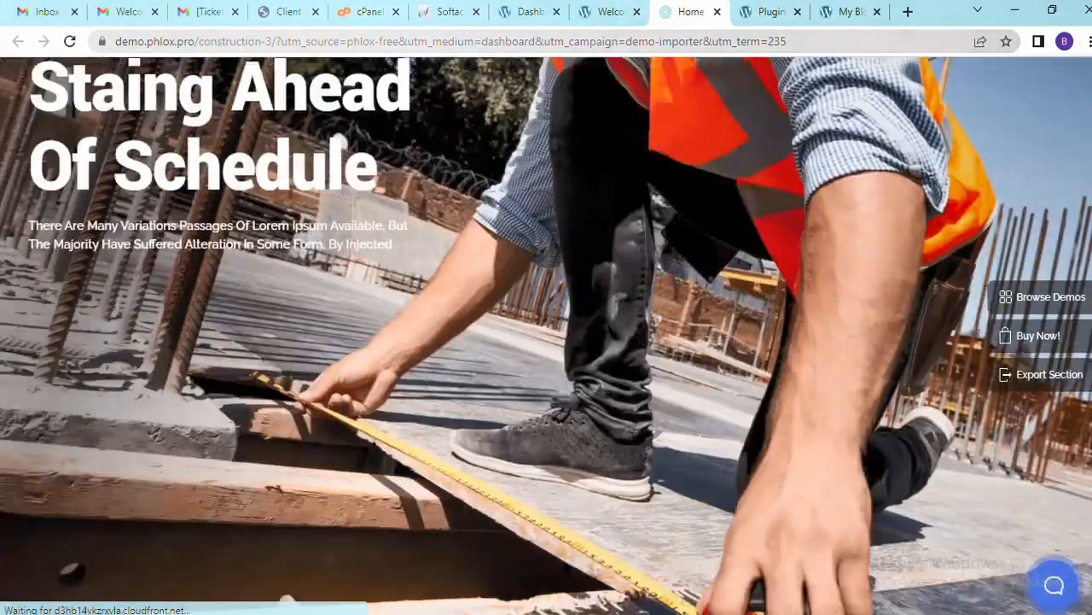
{"action": "scroll", "coordinate": [546, 335], "scroll_direction": "up", "scroll_amount": 6}
{"action": "scroll", "coordinate": [546, 335], "scroll_direction": "down", "scroll_amount": 10}
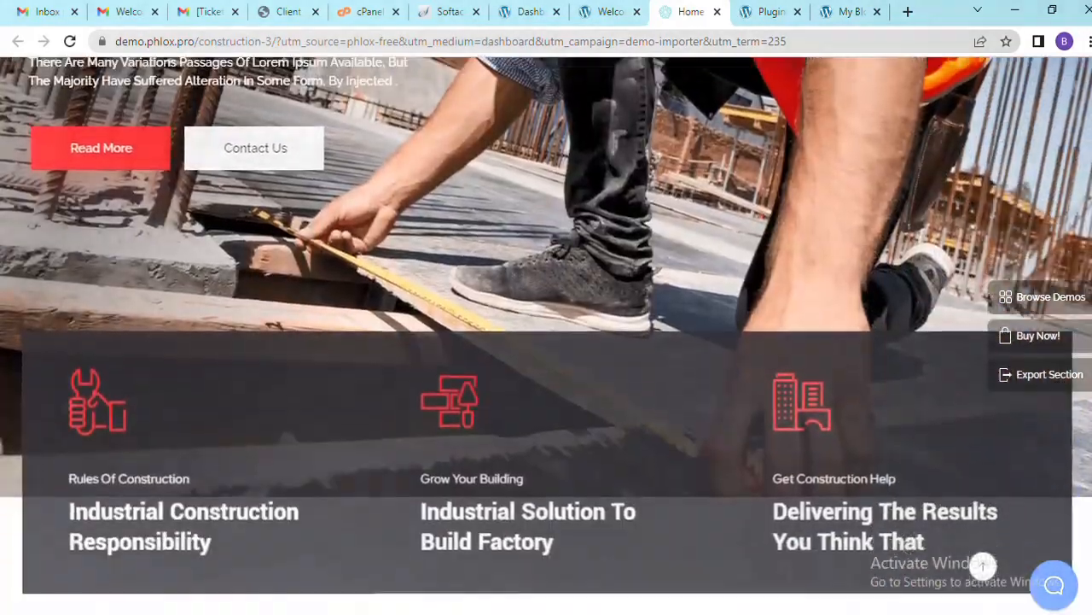
{"action": "scroll", "coordinate": [546, 334], "scroll_direction": "down", "scroll_amount": 8}
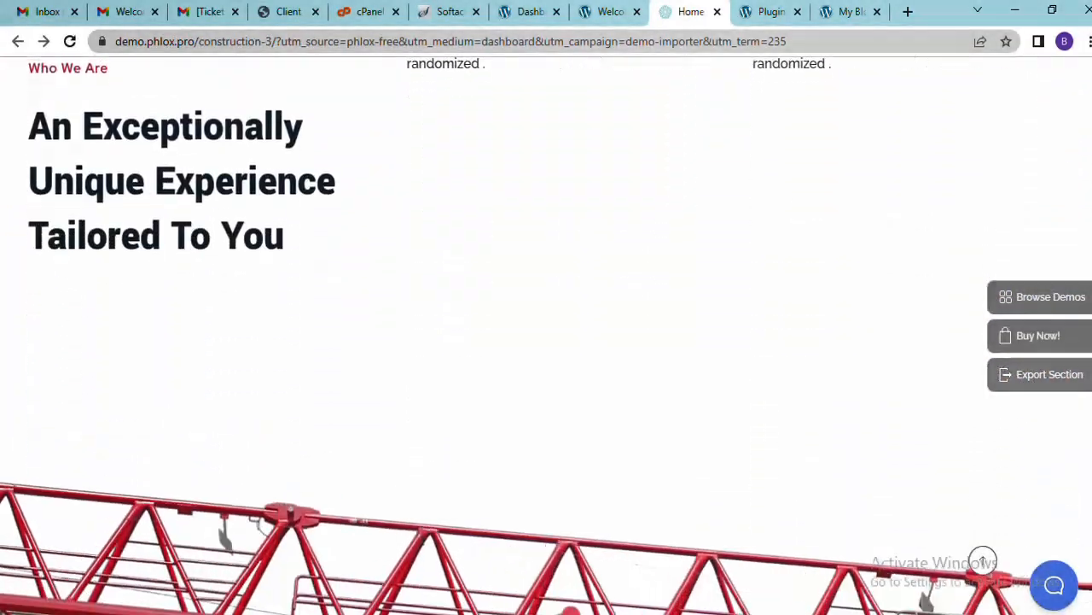
{"action": "scroll", "coordinate": [547, 334], "scroll_direction": "up", "scroll_amount": 11}
{"action": "scroll", "coordinate": [1088, 282], "scroll_direction": "up", "scroll_amount": 8}
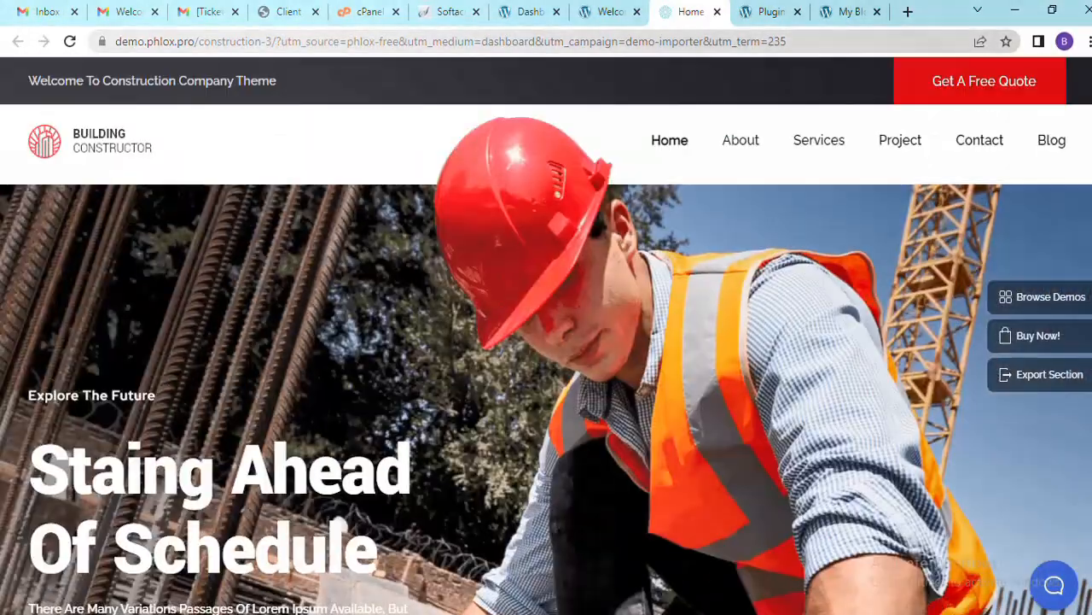
{"action": "scroll", "coordinate": [1088, 282], "scroll_direction": "down", "scroll_amount": 15}
{"action": "scroll", "coordinate": [1089, 281], "scroll_direction": "up", "scroll_amount": 2}
{"action": "scroll", "coordinate": [1088, 282], "scroll_direction": "up", "scroll_amount": 10}
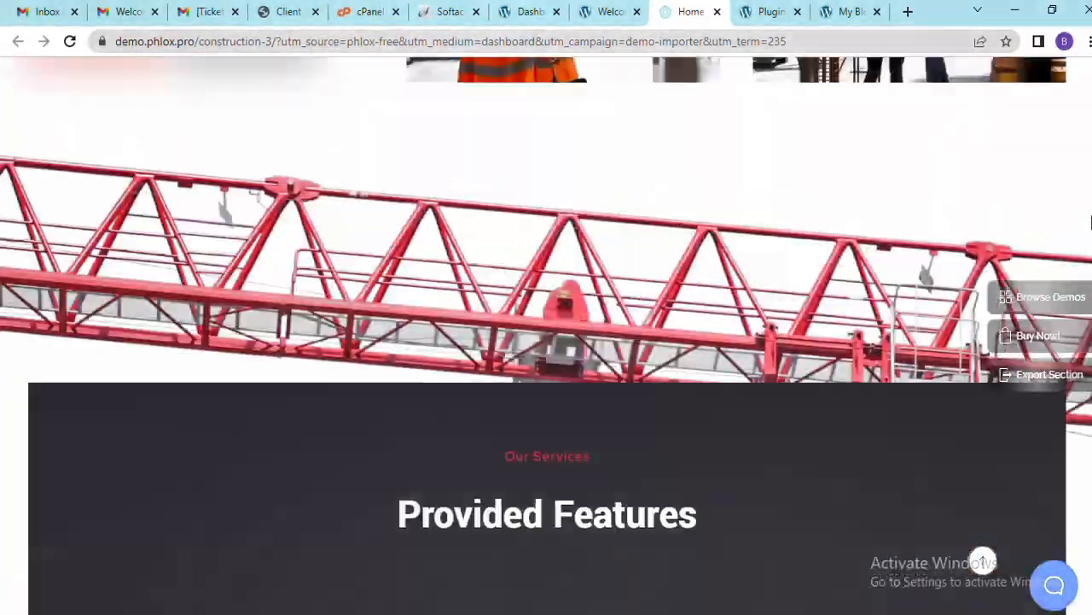
{"action": "scroll", "coordinate": [1089, 281], "scroll_direction": "down", "scroll_amount": 8}
{"action": "scroll", "coordinate": [546, 335], "scroll_direction": "up", "scroll_amount": 3}
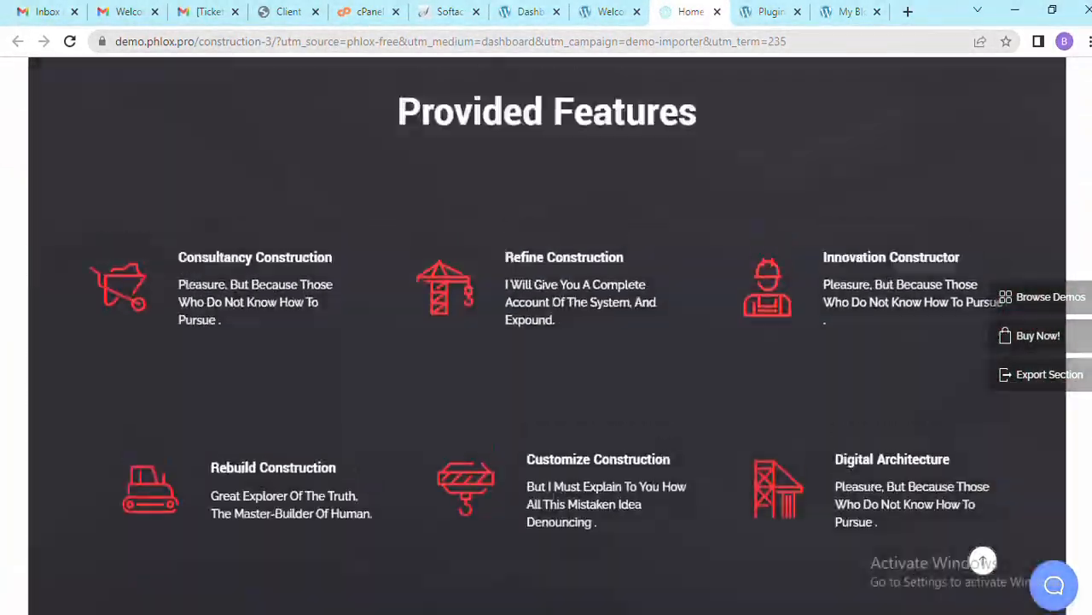
{"action": "scroll", "coordinate": [547, 335], "scroll_direction": "down", "scroll_amount": 10}
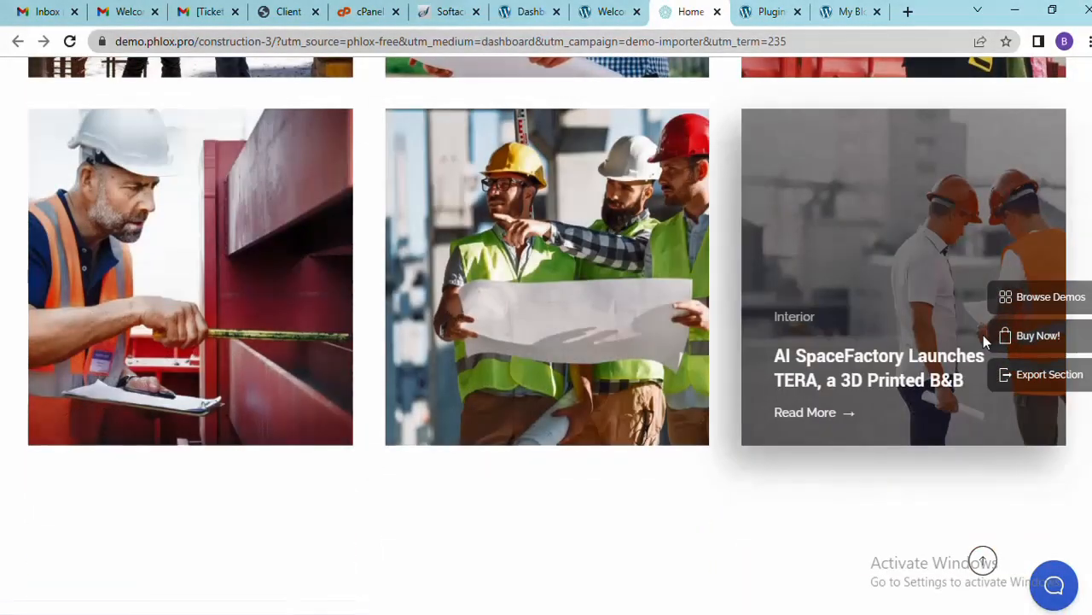
Scroll to the bottom of the homepage, jump back to the top, and open Services
{"action": "scroll", "coordinate": [853, 299], "scroll_direction": "up", "scroll_amount": 4}
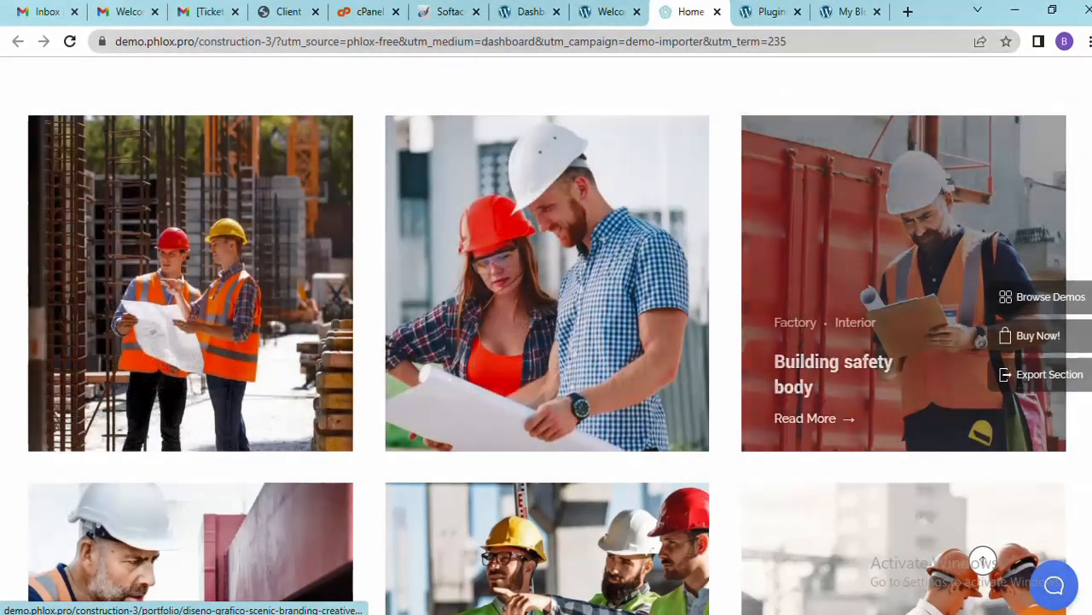
{"action": "scroll", "coordinate": [933, 245], "scroll_direction": "down", "scroll_amount": 6}
{"action": "scroll", "coordinate": [546, 333], "scroll_direction": "down", "scroll_amount": 10}
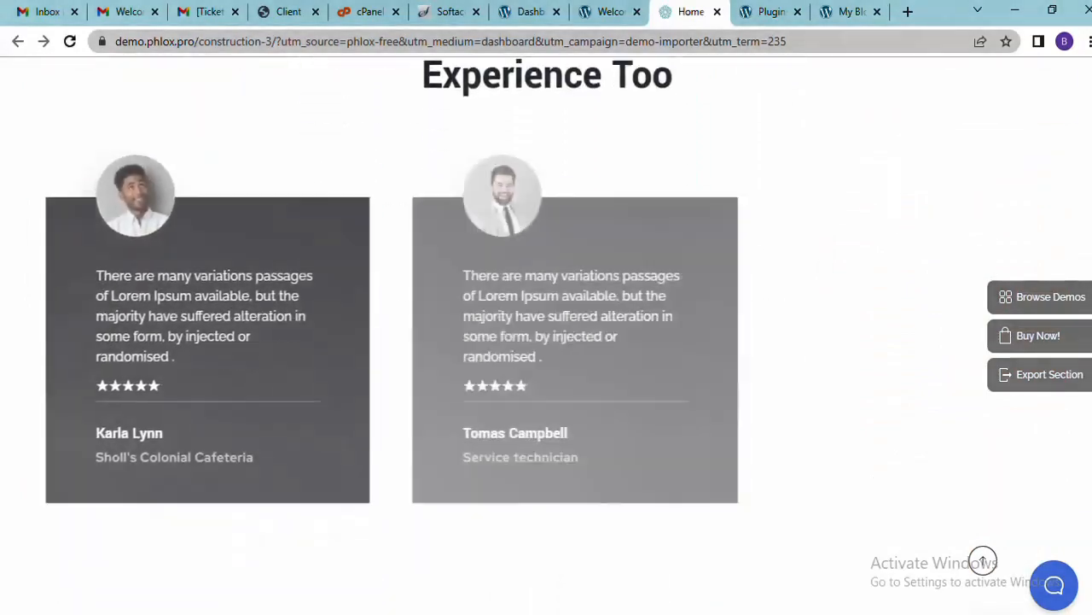
{"action": "scroll", "coordinate": [983, 561], "scroll_direction": "down", "scroll_amount": 12}
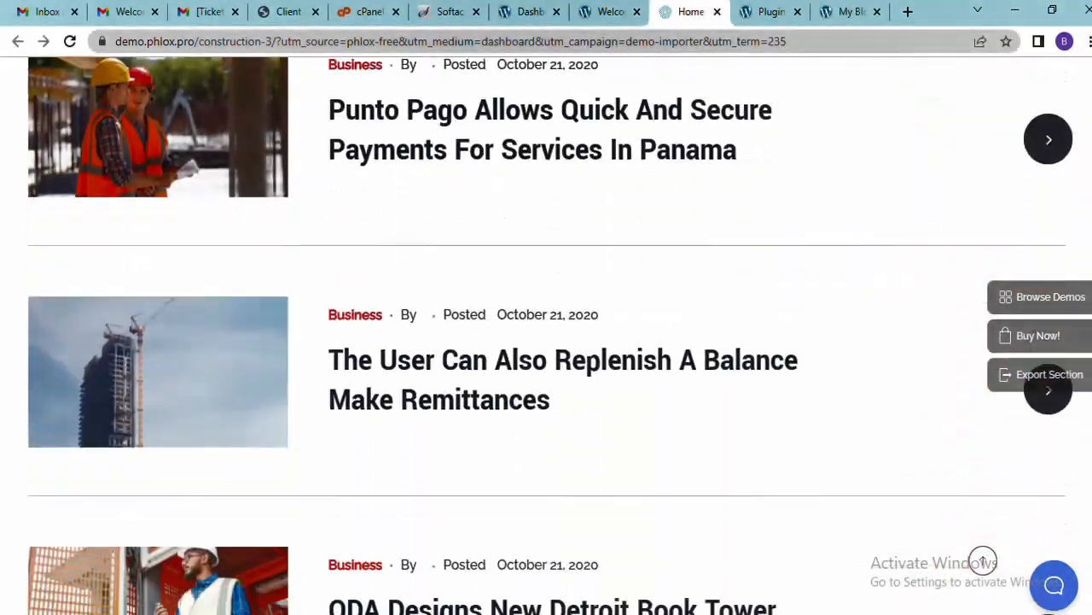
{"action": "scroll", "coordinate": [984, 560], "scroll_direction": "down", "scroll_amount": 5}
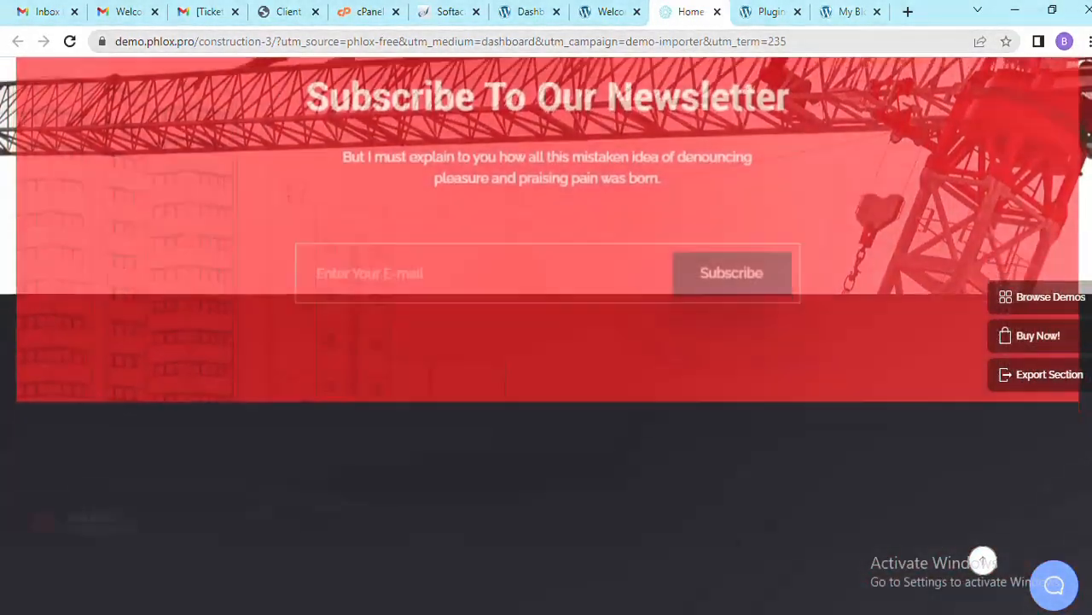
{"action": "left_click", "coordinate": [983, 559]}
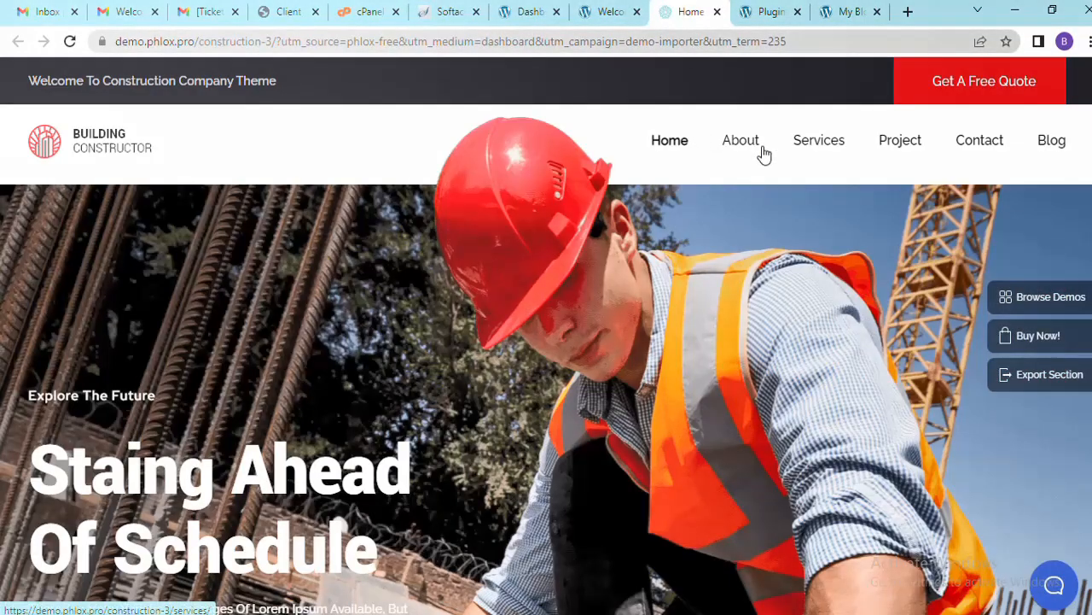
{"action": "left_click", "coordinate": [762, 150]}
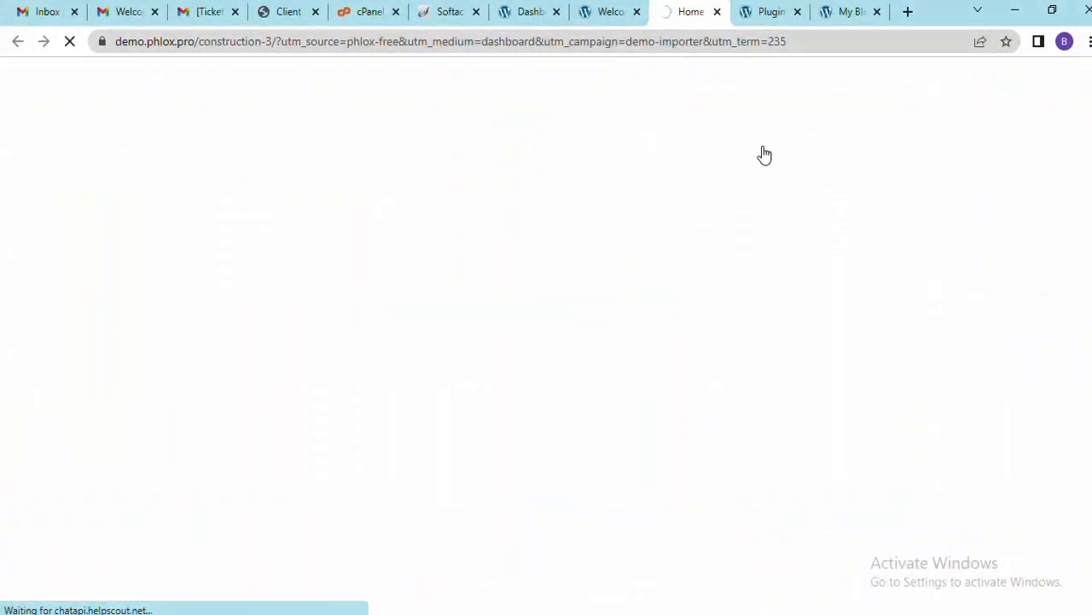
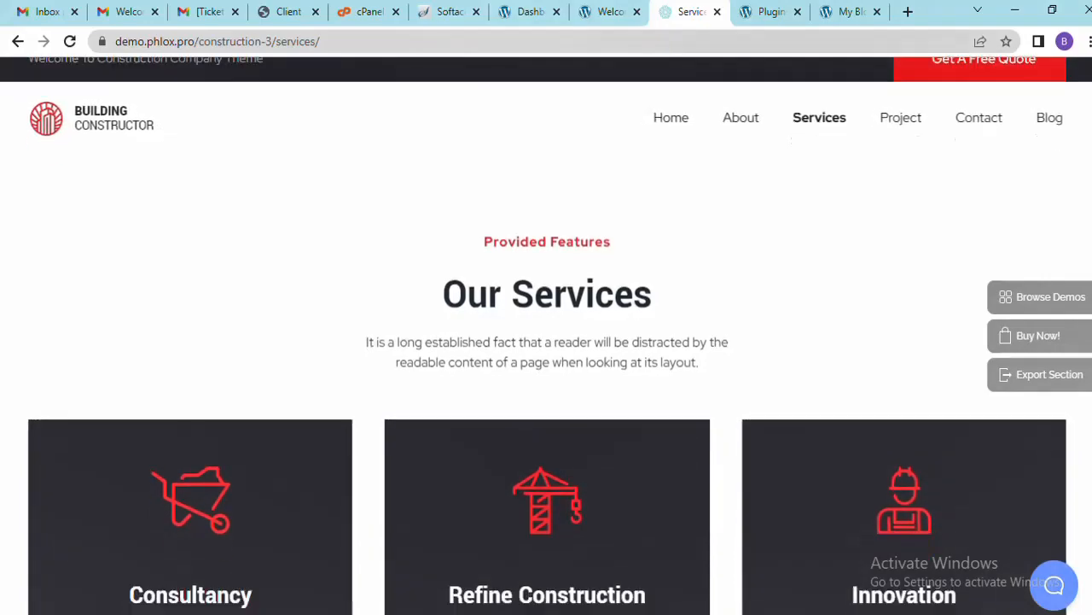
Look over the construction demo's Services page, then open its Project page
{"action": "scroll", "coordinate": [547, 342], "scroll_direction": "down", "scroll_amount": 10}
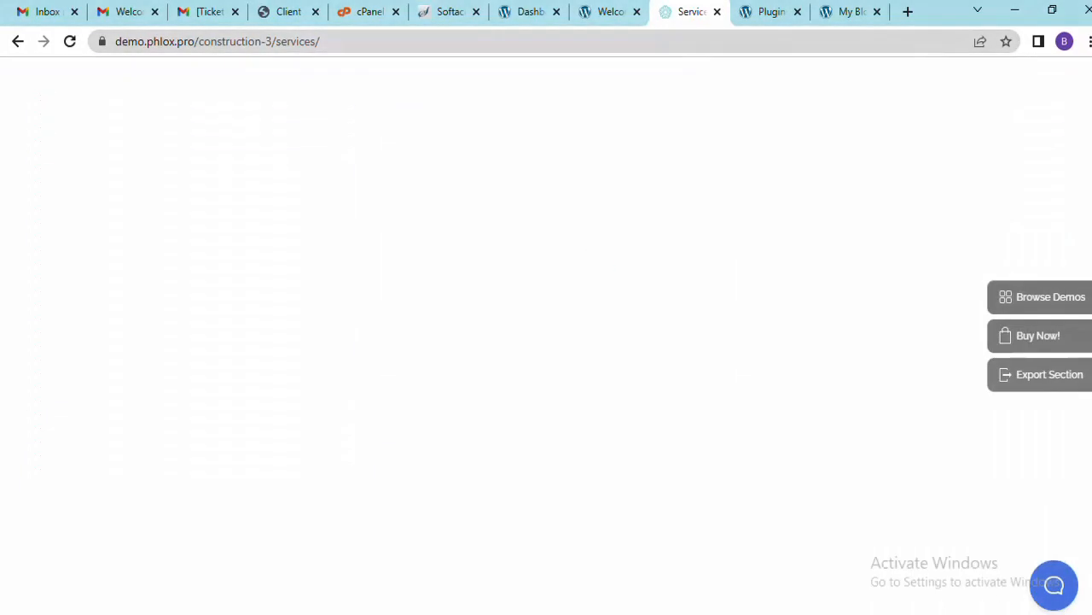
{"action": "scroll", "coordinate": [546, 341], "scroll_direction": "up", "scroll_amount": 10}
{"action": "scroll", "coordinate": [546, 341], "scroll_direction": "down", "scroll_amount": 15}
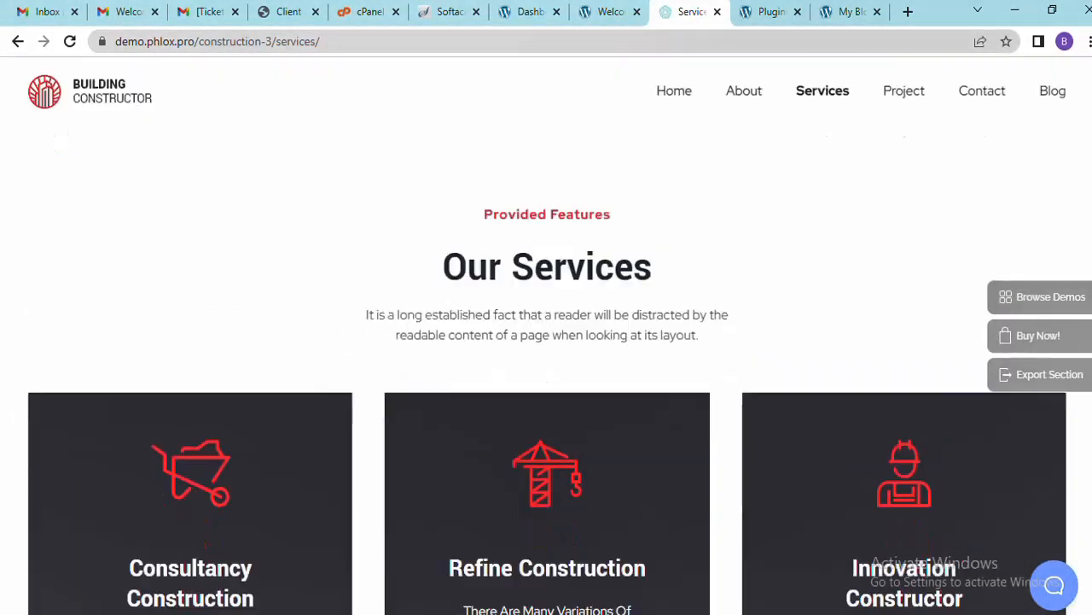
{"action": "scroll", "coordinate": [546, 342], "scroll_direction": "up", "scroll_amount": 15}
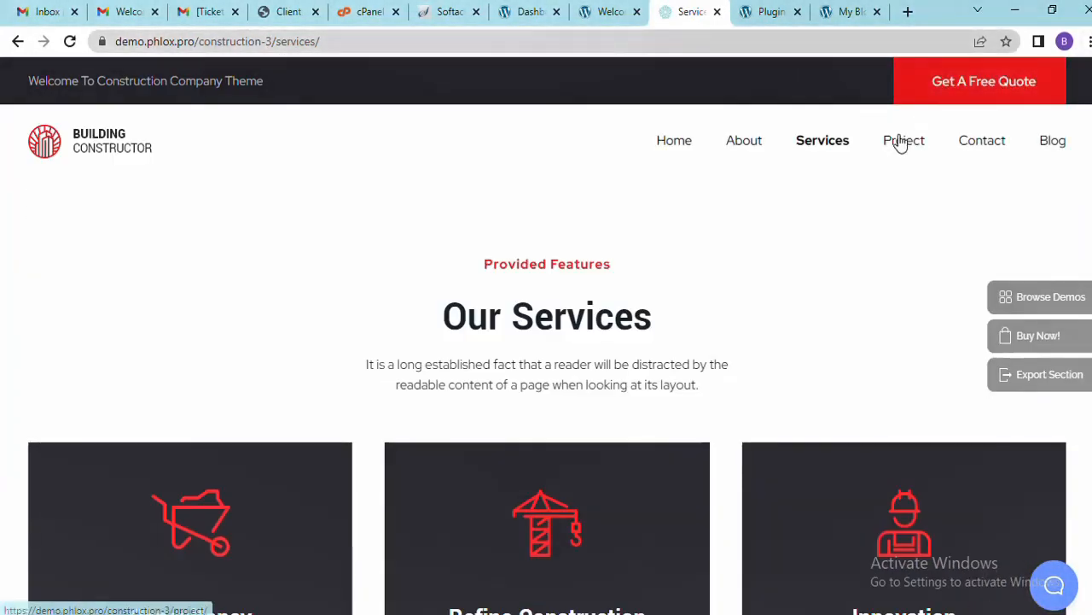
{"action": "left_click", "coordinate": [900, 143]}
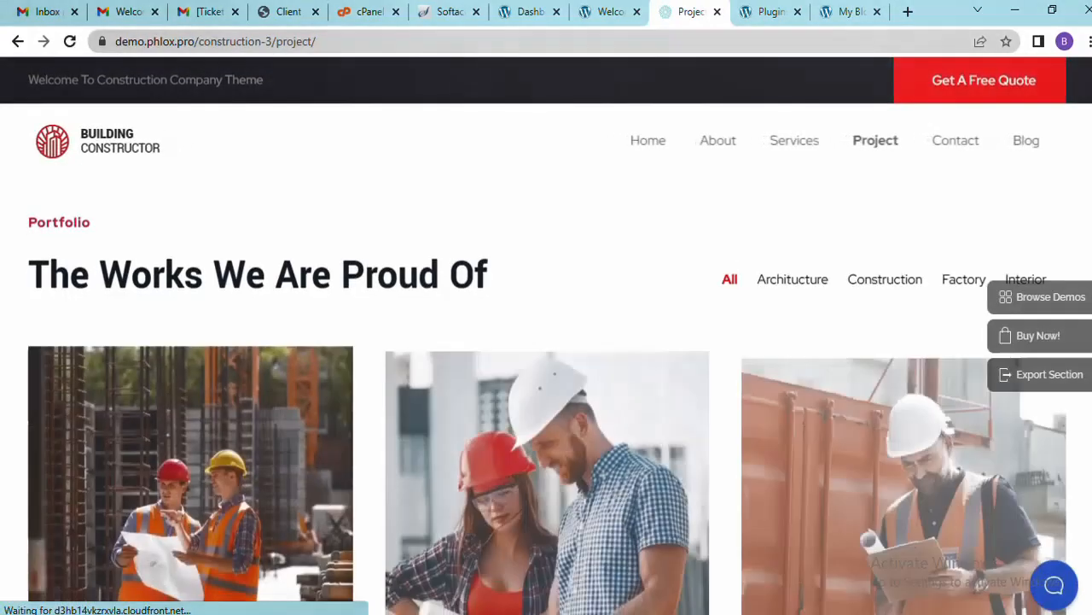
Browse the Project page, view the Contact page, then return to the WordPress demo importer
{"action": "scroll", "coordinate": [546, 342], "scroll_direction": "down", "scroll_amount": 1}
{"action": "scroll", "coordinate": [547, 341], "scroll_direction": "down", "scroll_amount": 15}
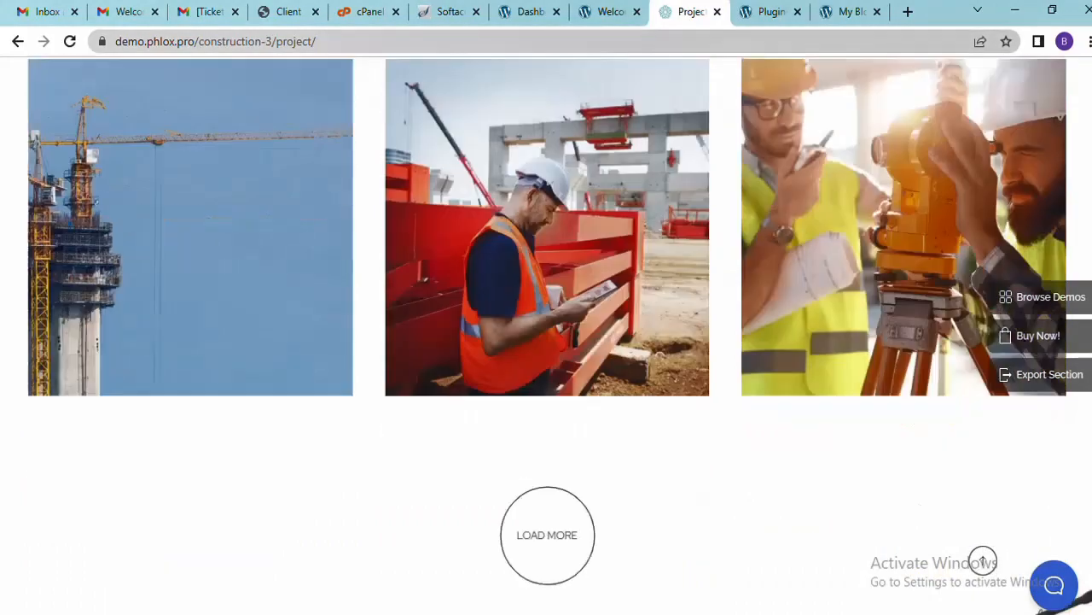
{"action": "scroll", "coordinate": [796, 352], "scroll_direction": "down", "scroll_amount": 5}
{"action": "scroll", "coordinate": [796, 353], "scroll_direction": "up", "scroll_amount": 10}
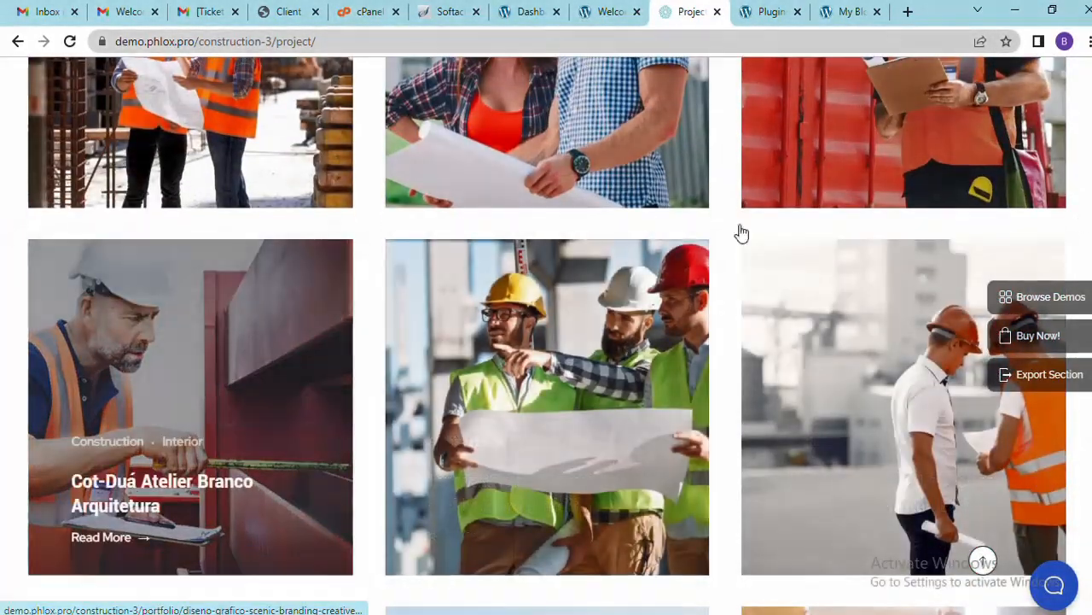
{"action": "scroll", "coordinate": [546, 341], "scroll_direction": "up", "scroll_amount": 6}
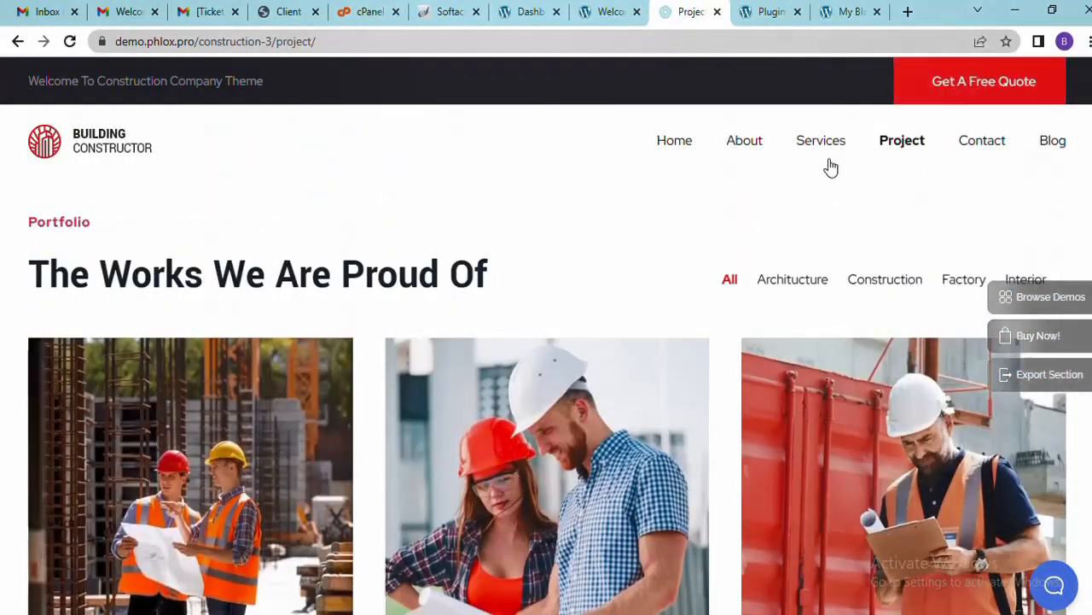
{"action": "left_click", "coordinate": [983, 151]}
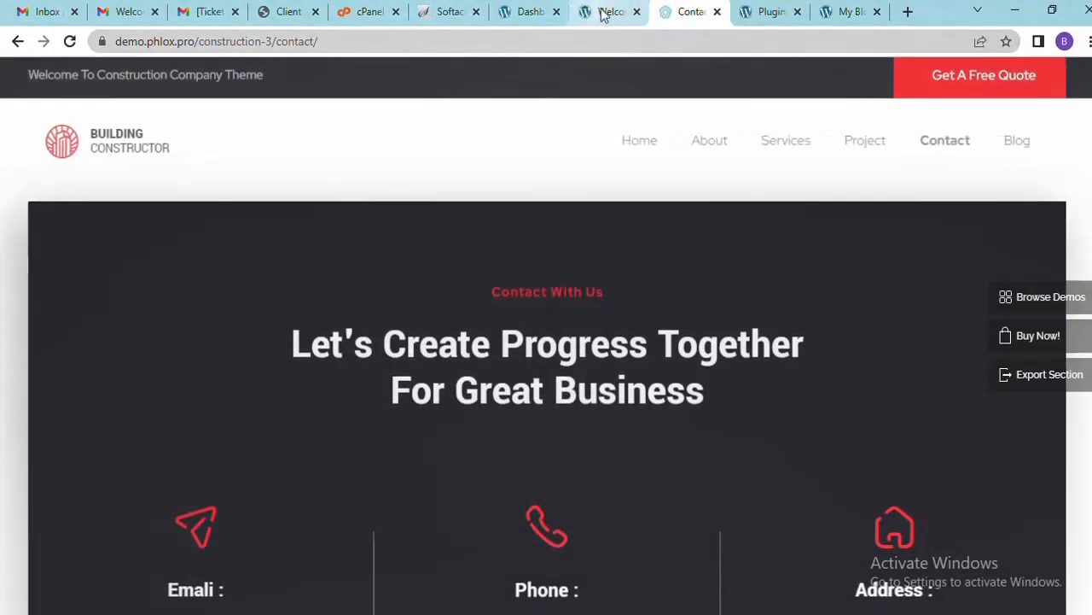
{"action": "left_click", "coordinate": [603, 12]}
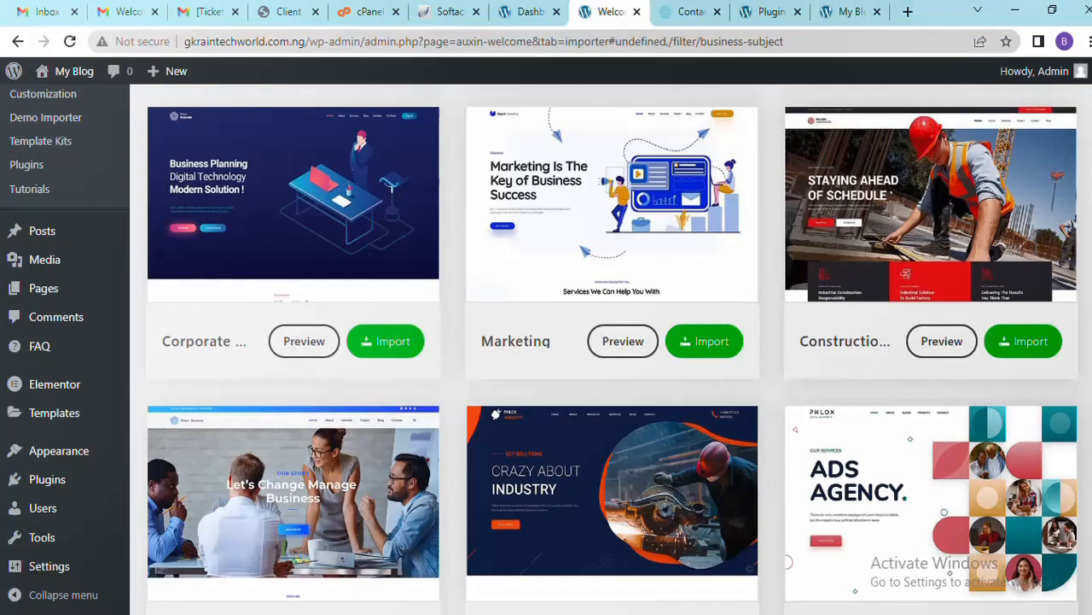
Filter the demo importer grid to the Blog & Magazine templates: Travel, Tech Magazine, Influencer
{"action": "scroll", "coordinate": [1081, 235], "scroll_direction": "down", "scroll_amount": 15}
{"action": "scroll", "coordinate": [1081, 236], "scroll_direction": "down", "scroll_amount": 14}
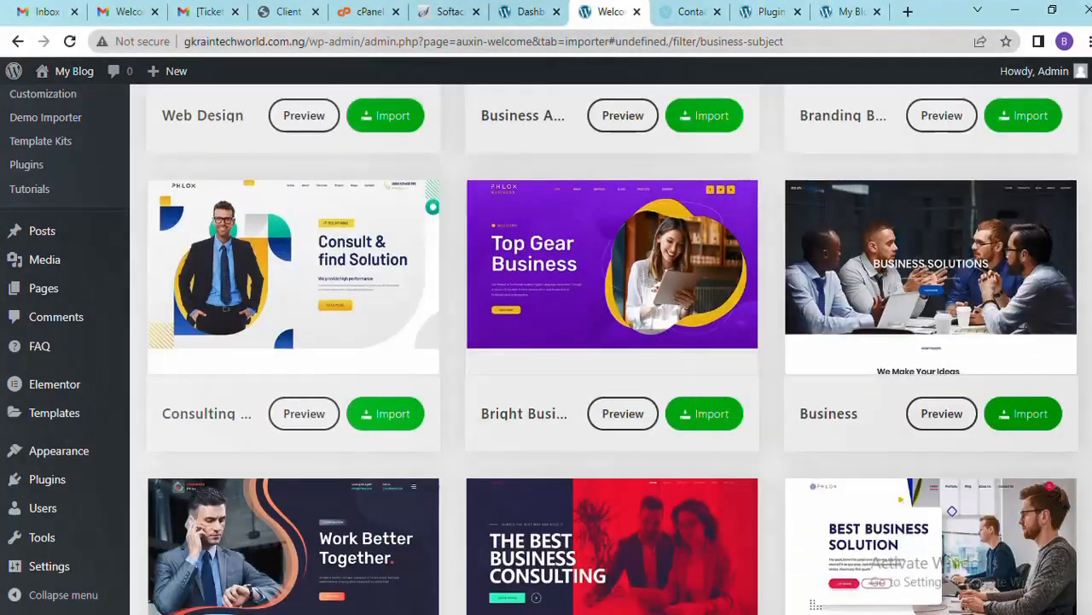
{"action": "scroll", "coordinate": [1081, 235], "scroll_direction": "up", "scroll_amount": 20}
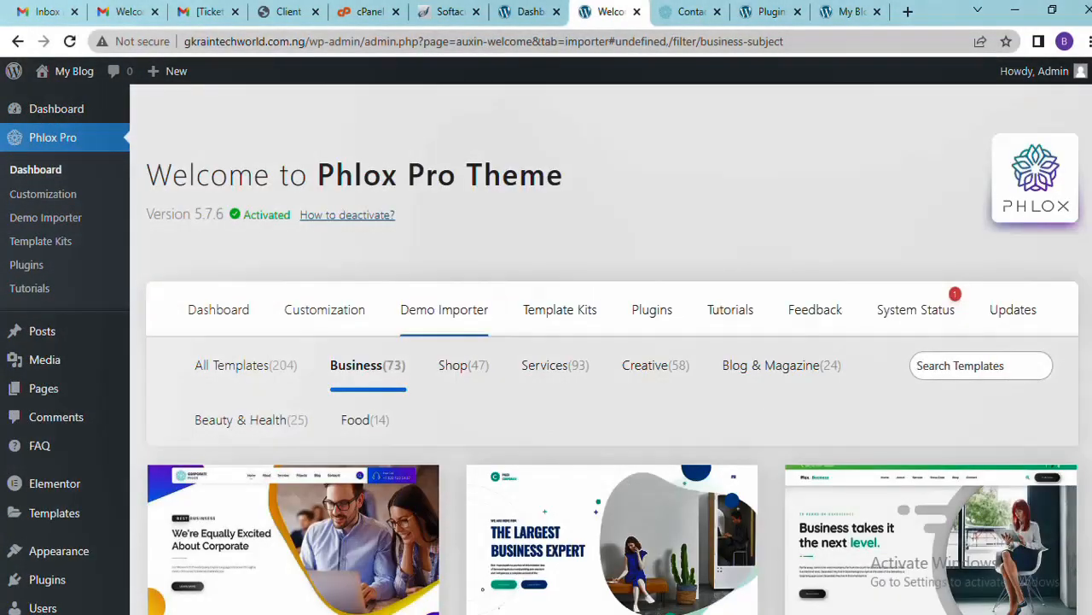
{"action": "scroll", "coordinate": [579, 212], "scroll_direction": "down", "scroll_amount": 2}
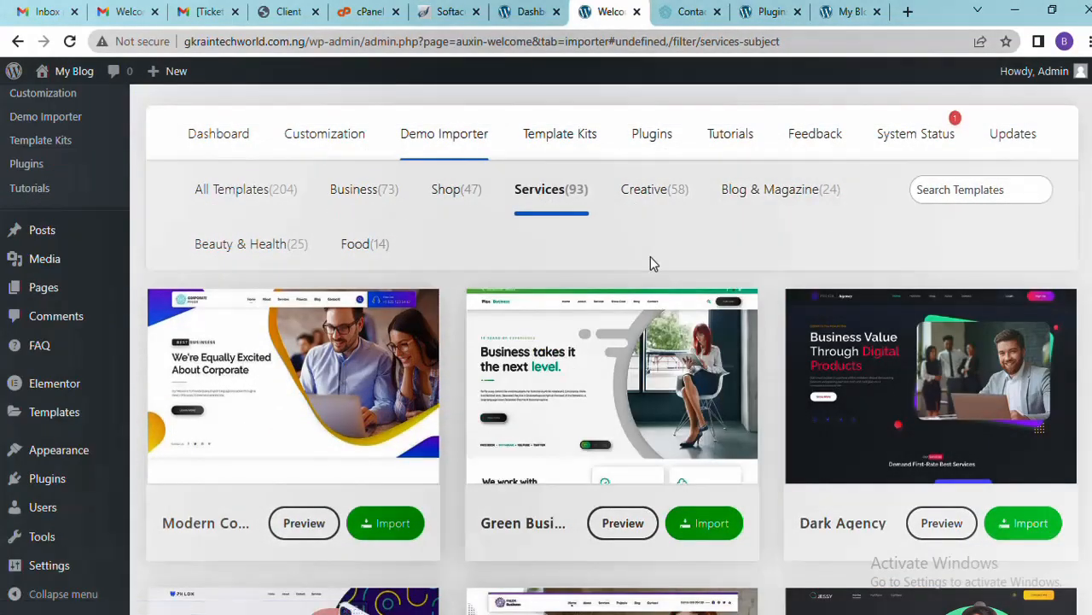
{"action": "left_click", "coordinate": [659, 189]}
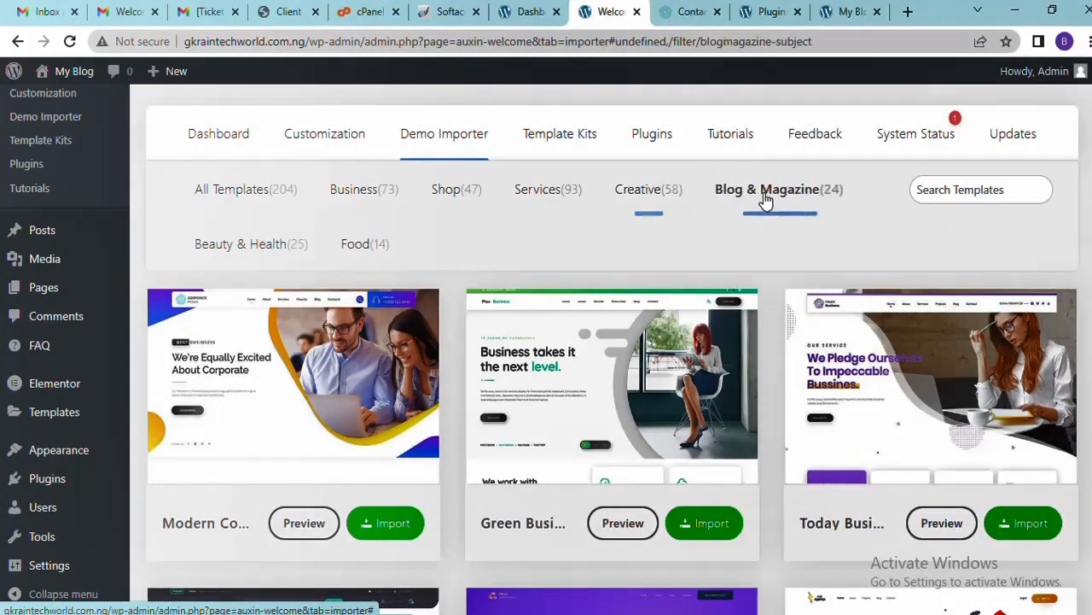
{"action": "scroll", "coordinate": [628, 350], "scroll_direction": "down", "scroll_amount": 2}
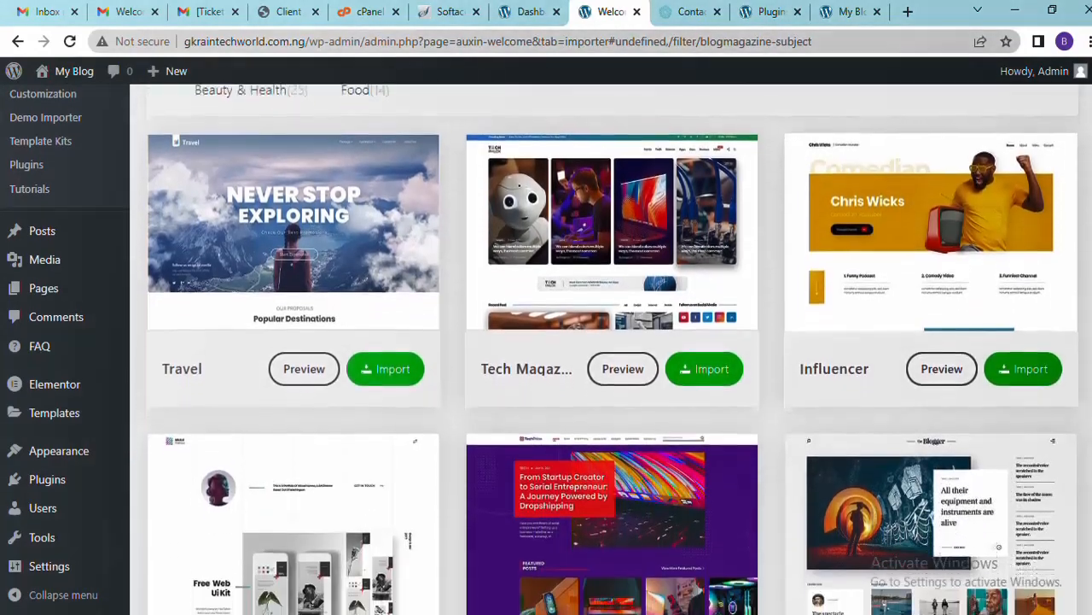
Preview Tech Magazine in a new tab and close the construction Contact page tab
{"action": "left_click", "coordinate": [623, 367]}
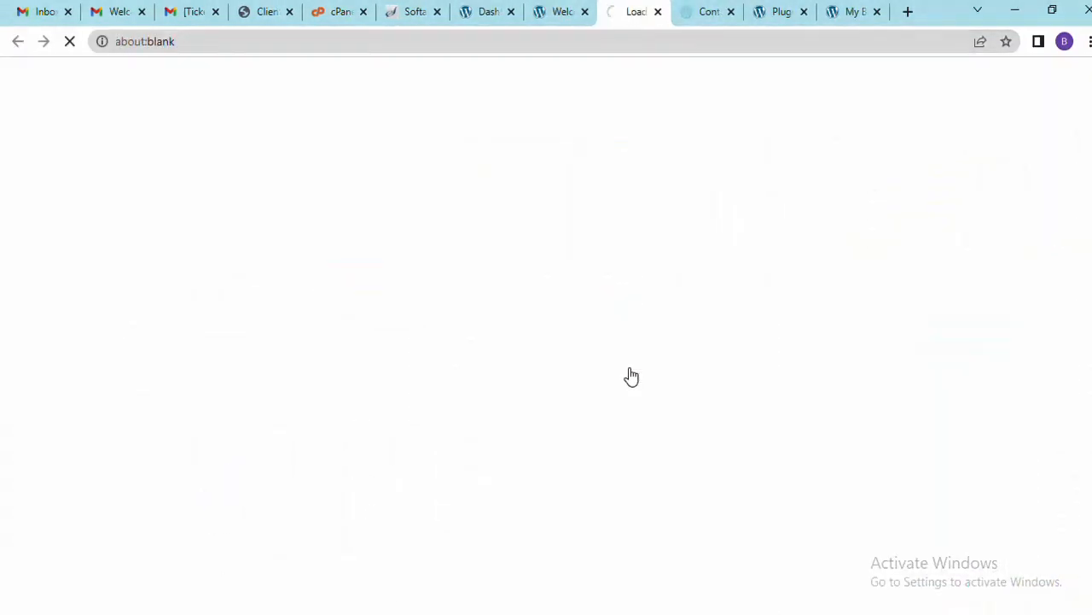
{"action": "left_click", "coordinate": [710, 15]}
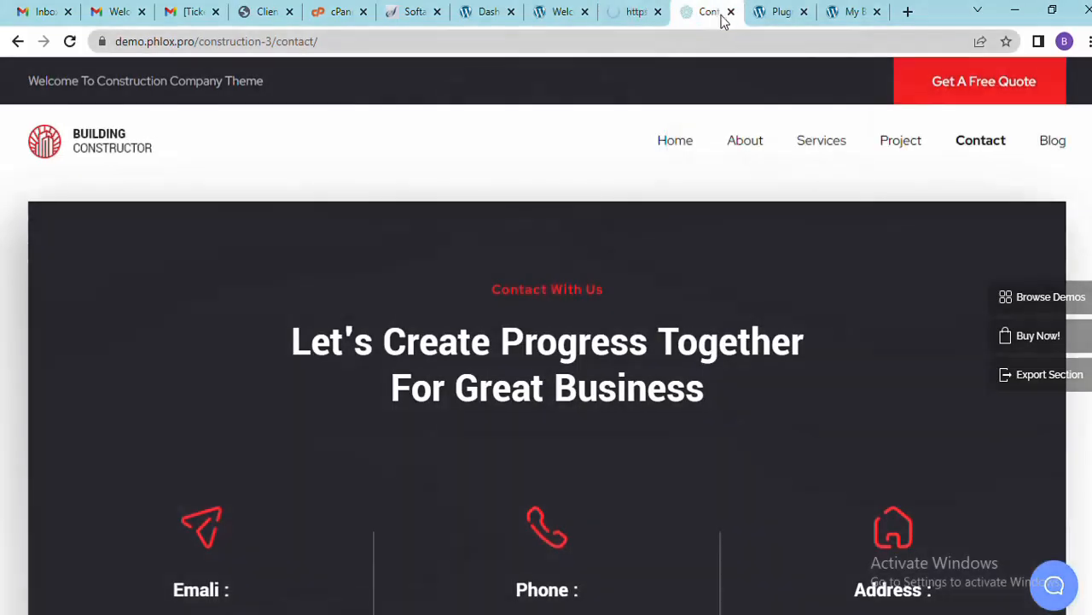
{"action": "left_click", "coordinate": [731, 13]}
{"action": "left_click", "coordinate": [631, 16]}
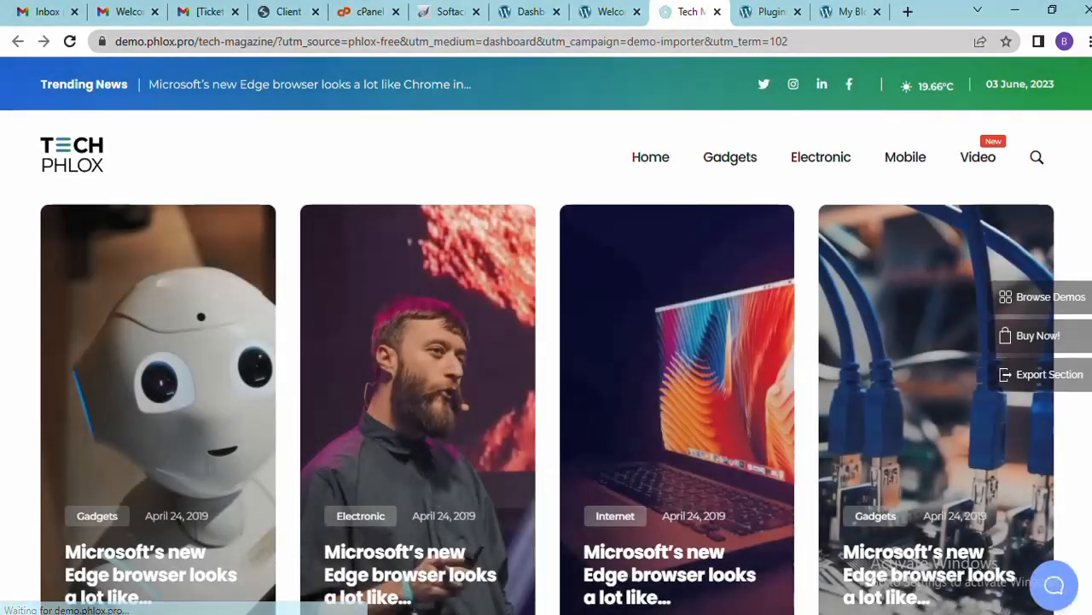
Scroll through the Tech Magazine demo homepage, then return to the demo importer
{"action": "scroll", "coordinate": [546, 341], "scroll_direction": "down", "scroll_amount": 10}
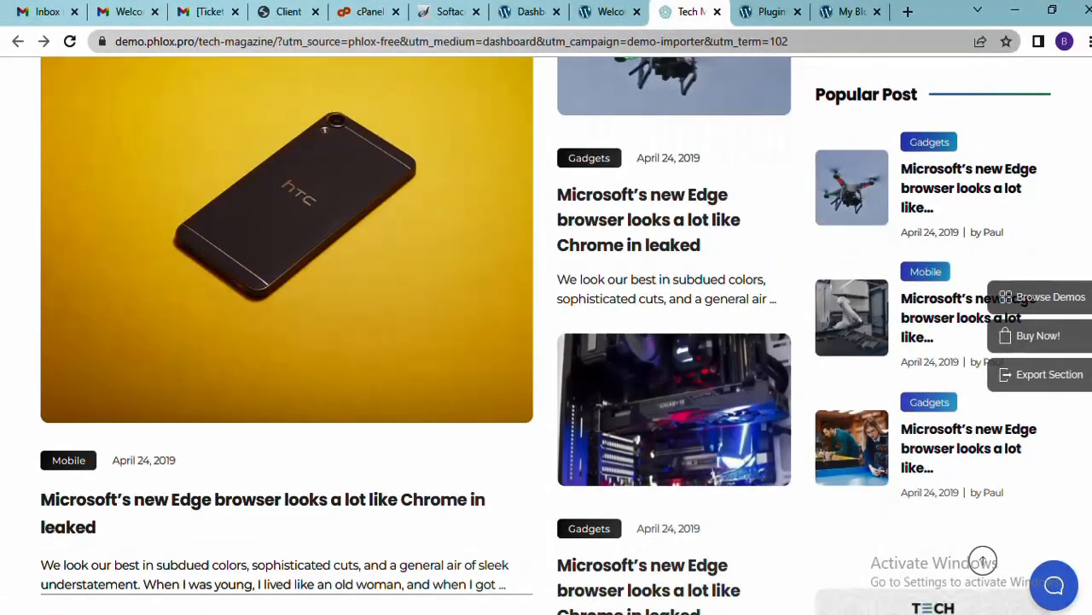
{"action": "scroll", "coordinate": [546, 341], "scroll_direction": "down", "scroll_amount": 8}
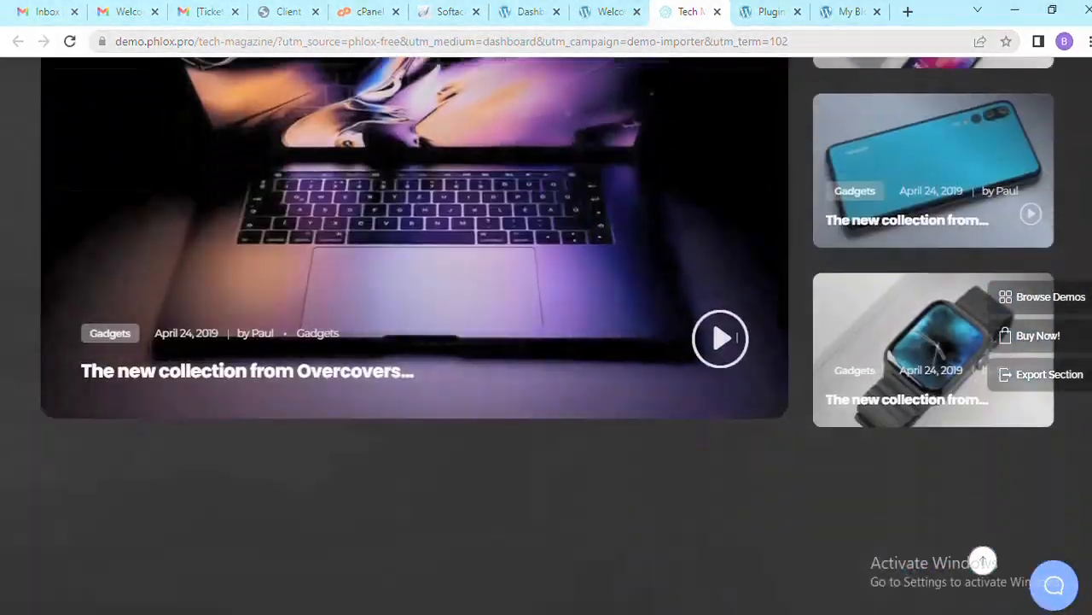
{"action": "scroll", "coordinate": [546, 342], "scroll_direction": "down", "scroll_amount": 10}
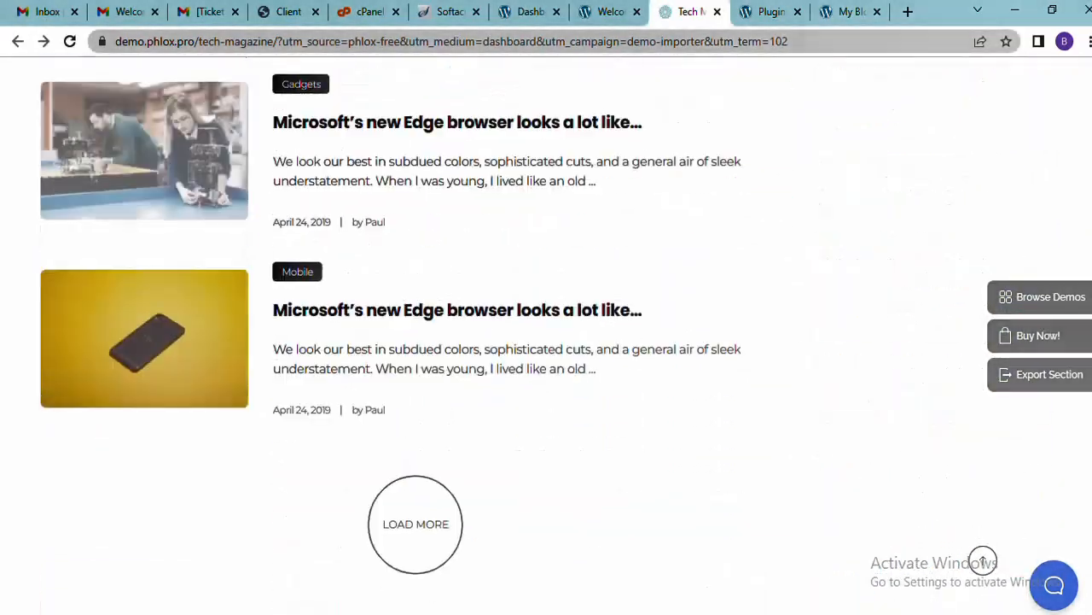
{"action": "scroll", "coordinate": [546, 342], "scroll_direction": "down", "scroll_amount": 9}
{"action": "scroll", "coordinate": [546, 341], "scroll_direction": "up", "scroll_amount": 15}
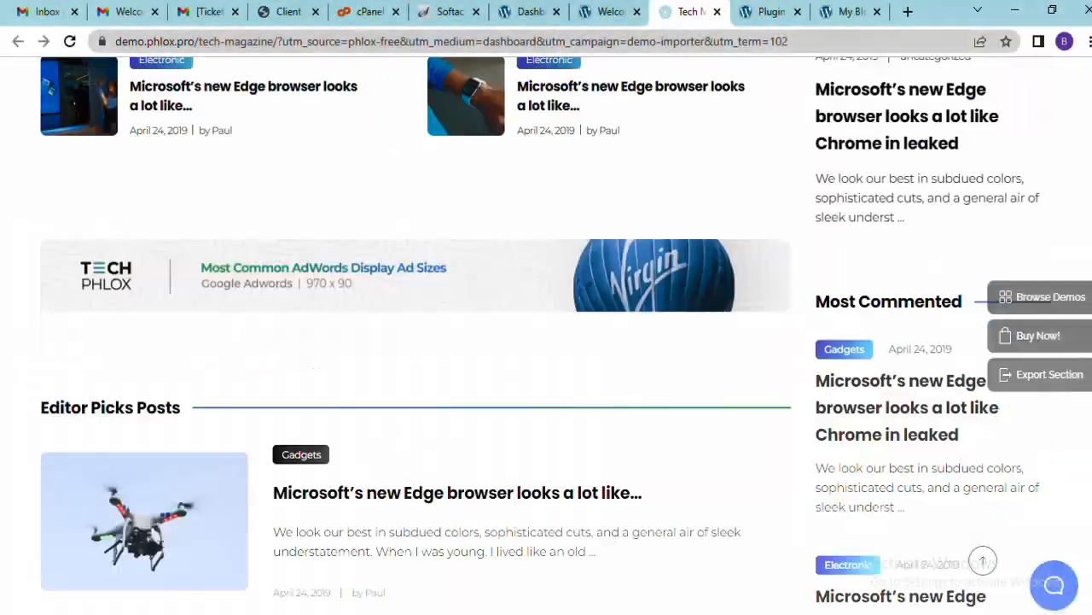
{"action": "scroll", "coordinate": [546, 342], "scroll_direction": "up", "scroll_amount": 15}
{"action": "left_click", "coordinate": [603, 11]}
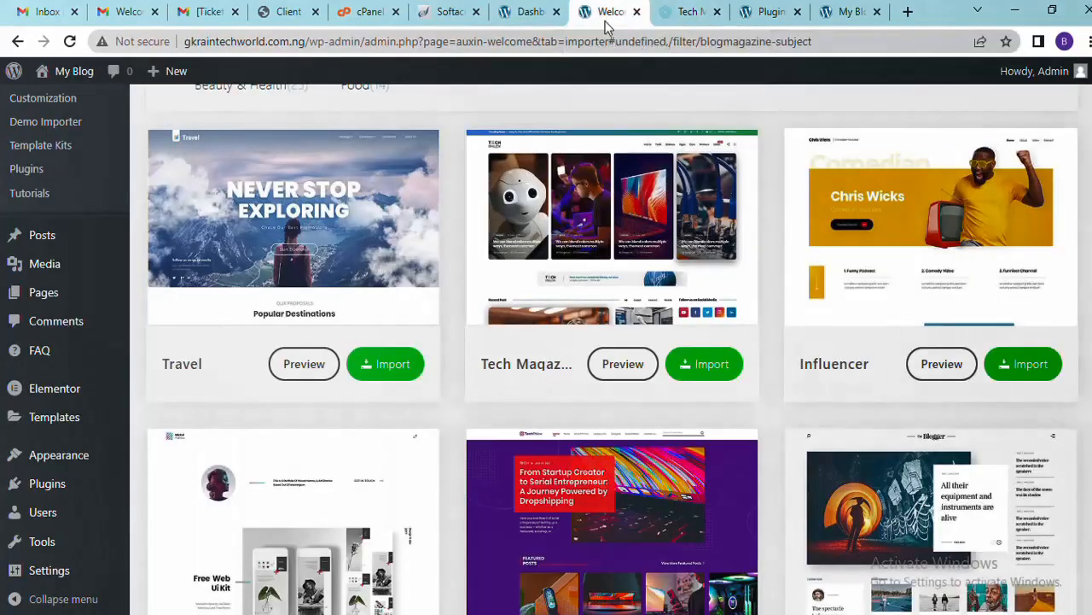
From the Beauty & Health templates, preview the Pharmacy Store demo in a new tab
{"action": "scroll", "coordinate": [614, 348], "scroll_direction": "down", "scroll_amount": 5}
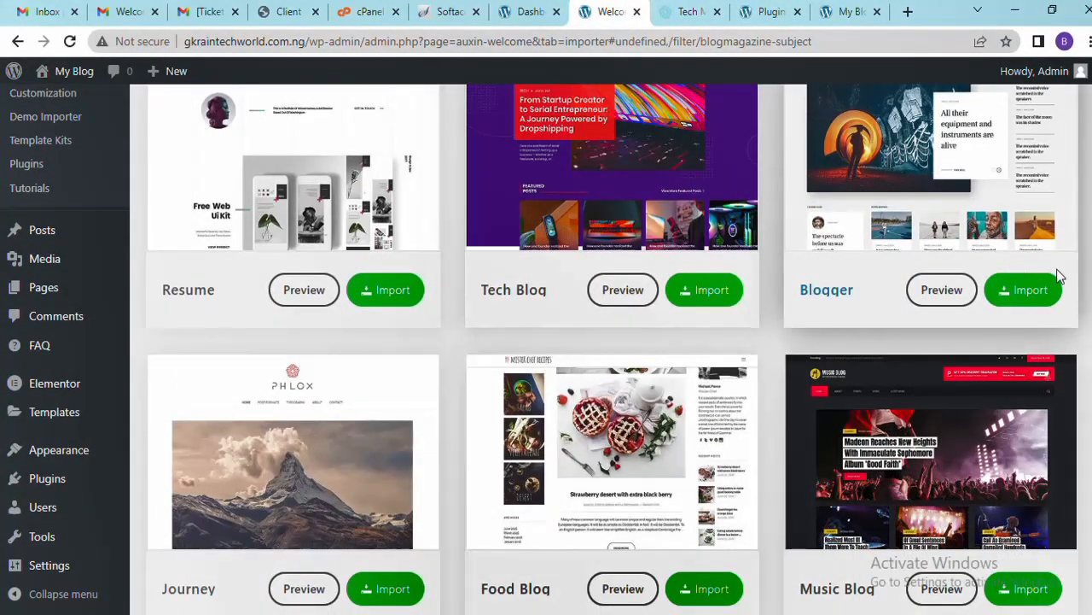
{"action": "scroll", "coordinate": [613, 348], "scroll_direction": "down", "scroll_amount": 7}
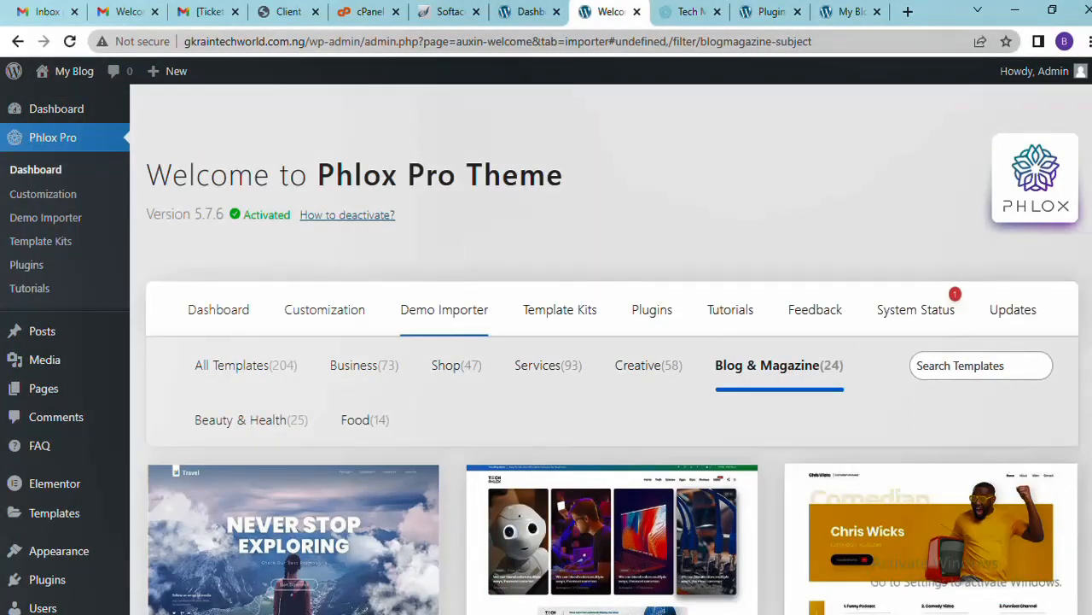
{"action": "scroll", "coordinate": [611, 349], "scroll_direction": "down", "scroll_amount": 5}
{"action": "scroll", "coordinate": [415, 299], "scroll_direction": "up", "scroll_amount": 5}
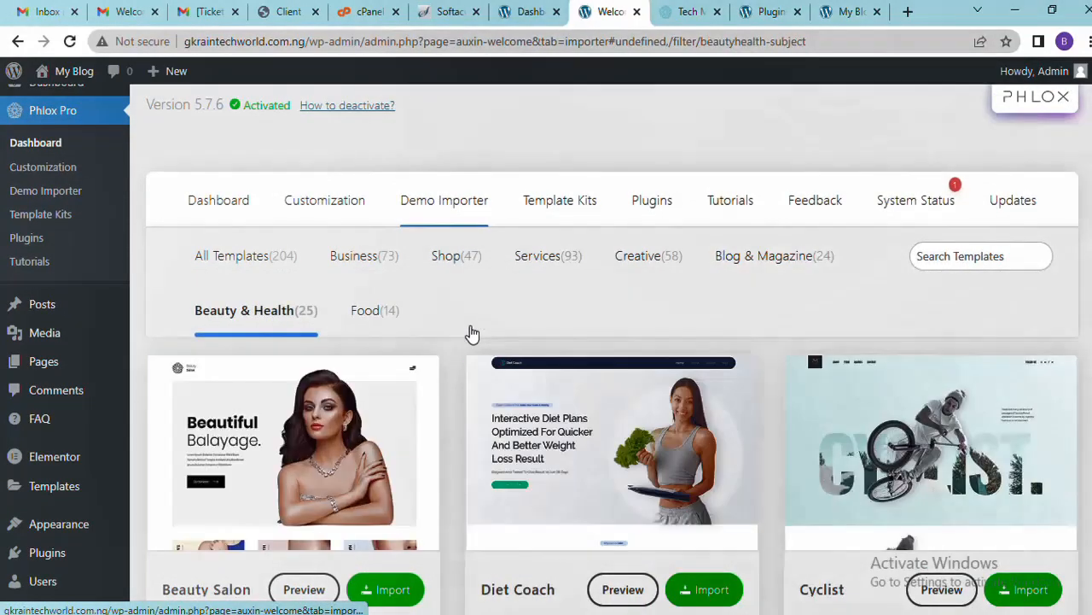
{"action": "scroll", "coordinate": [405, 380], "scroll_direction": "down", "scroll_amount": 5}
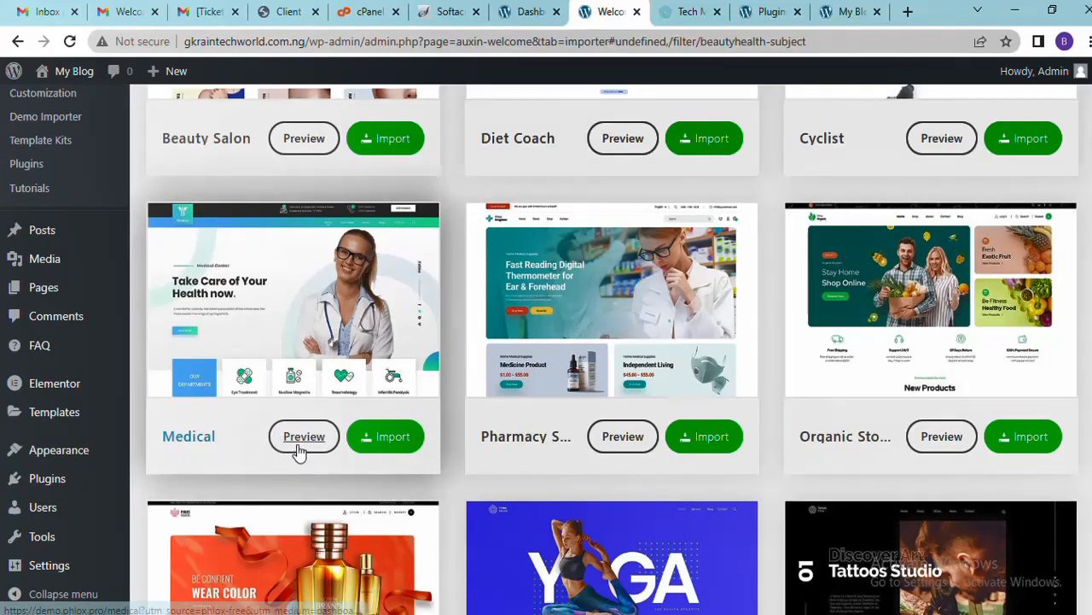
{"action": "left_click", "coordinate": [623, 437]}
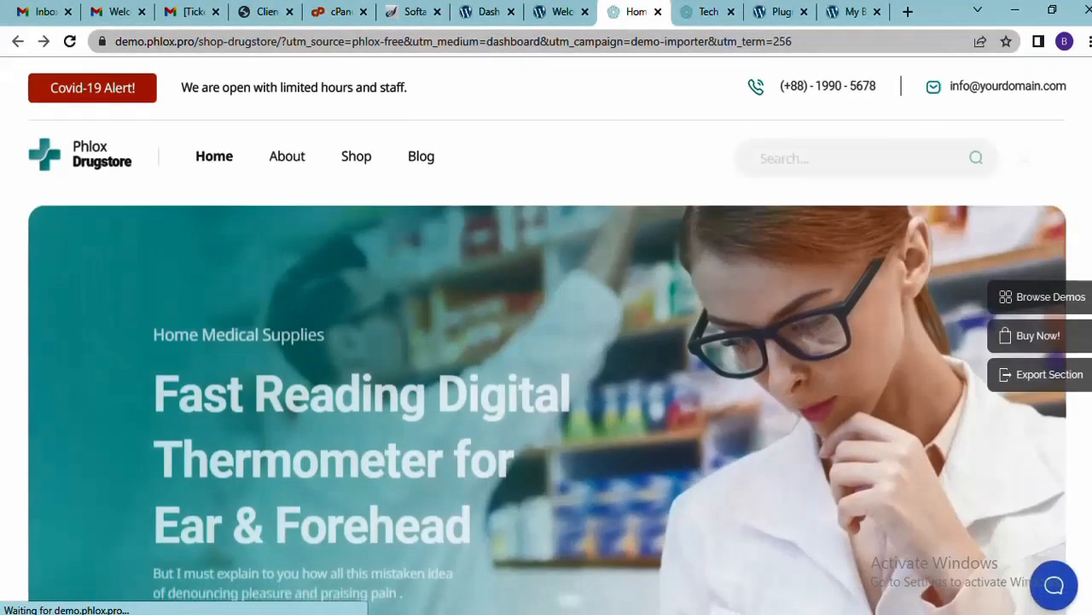
Scroll through the Drugstore demo homepage, jump back to the top, and close its tab
{"action": "scroll", "coordinate": [547, 341], "scroll_direction": "down", "scroll_amount": 10}
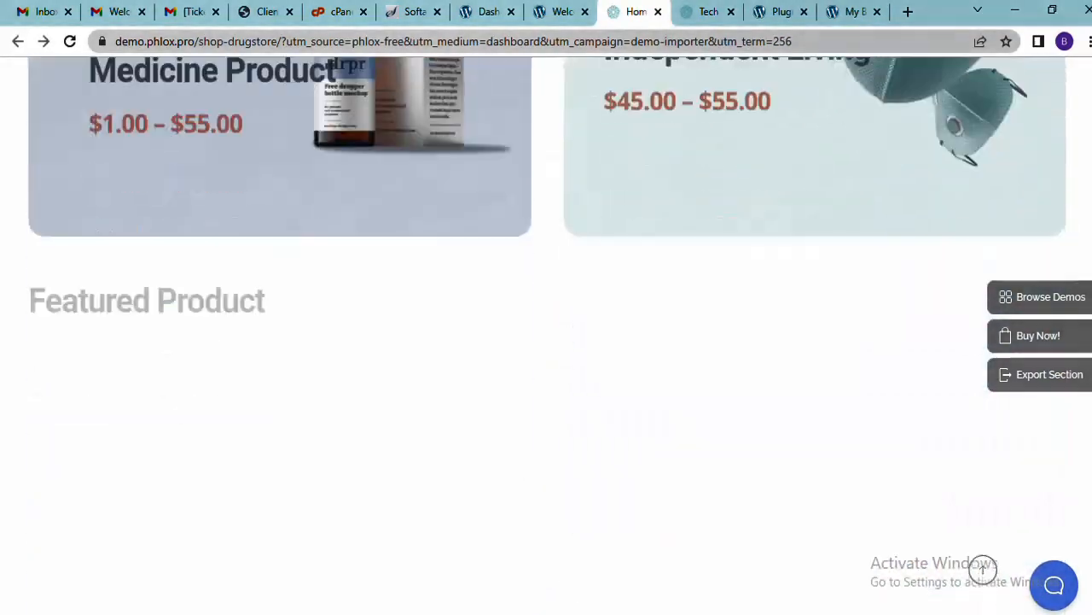
{"action": "scroll", "coordinate": [547, 341], "scroll_direction": "down", "scroll_amount": 10}
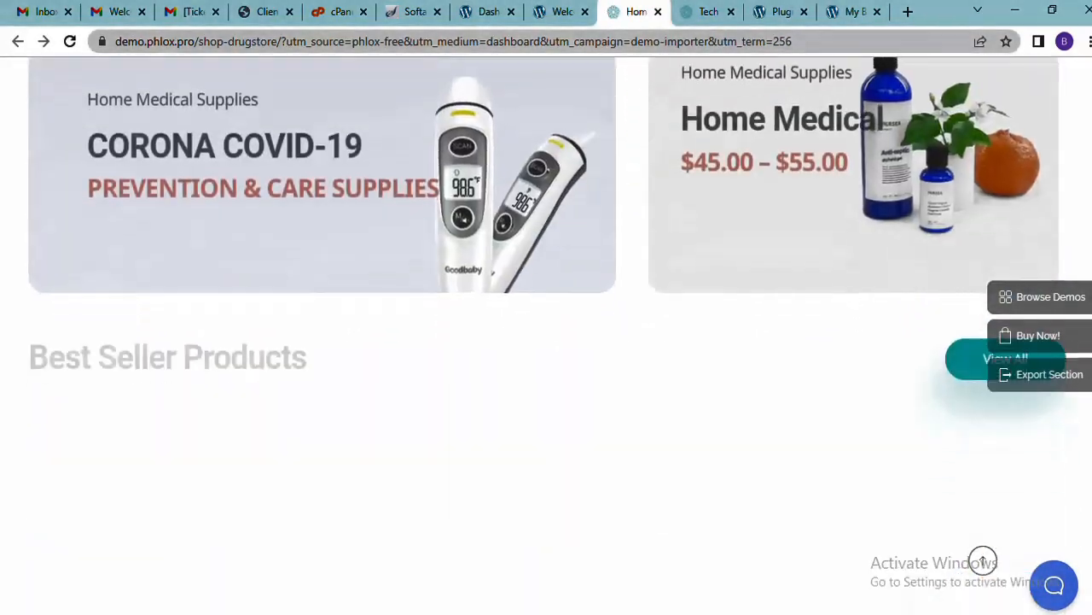
{"action": "scroll", "coordinate": [546, 342], "scroll_direction": "up", "scroll_amount": 8}
{"action": "scroll", "coordinate": [546, 342], "scroll_direction": "up", "scroll_amount": 2}
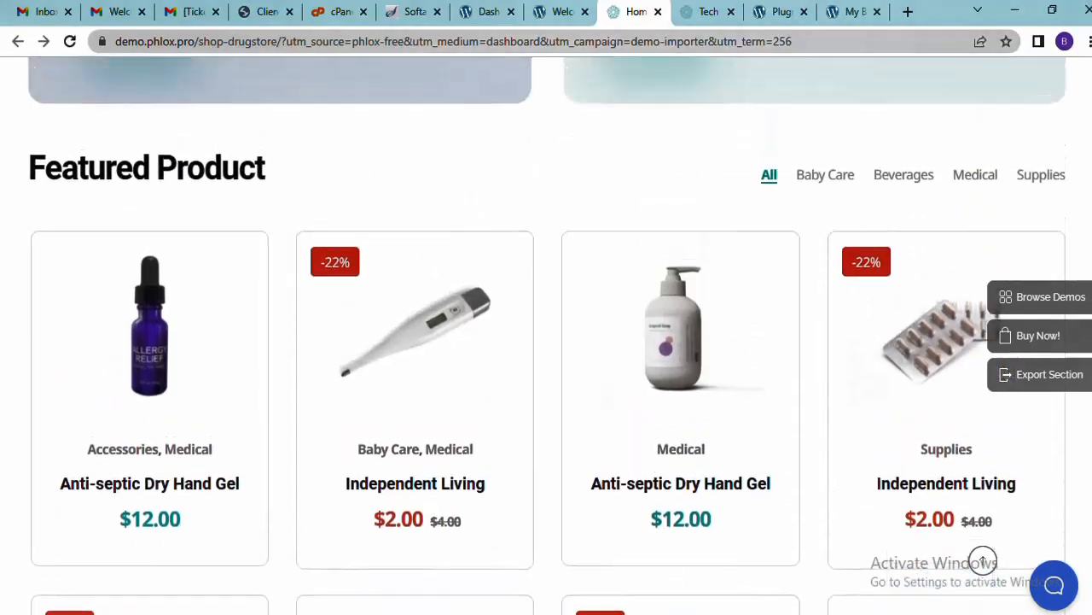
{"action": "scroll", "coordinate": [546, 341], "scroll_direction": "down", "scroll_amount": 10}
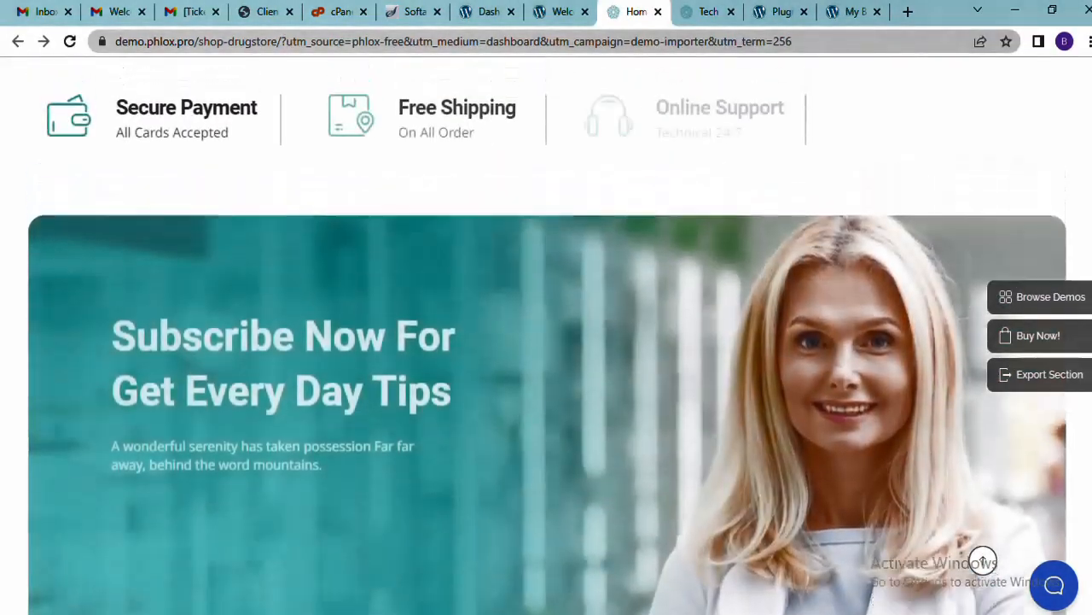
{"action": "left_click", "coordinate": [983, 560]}
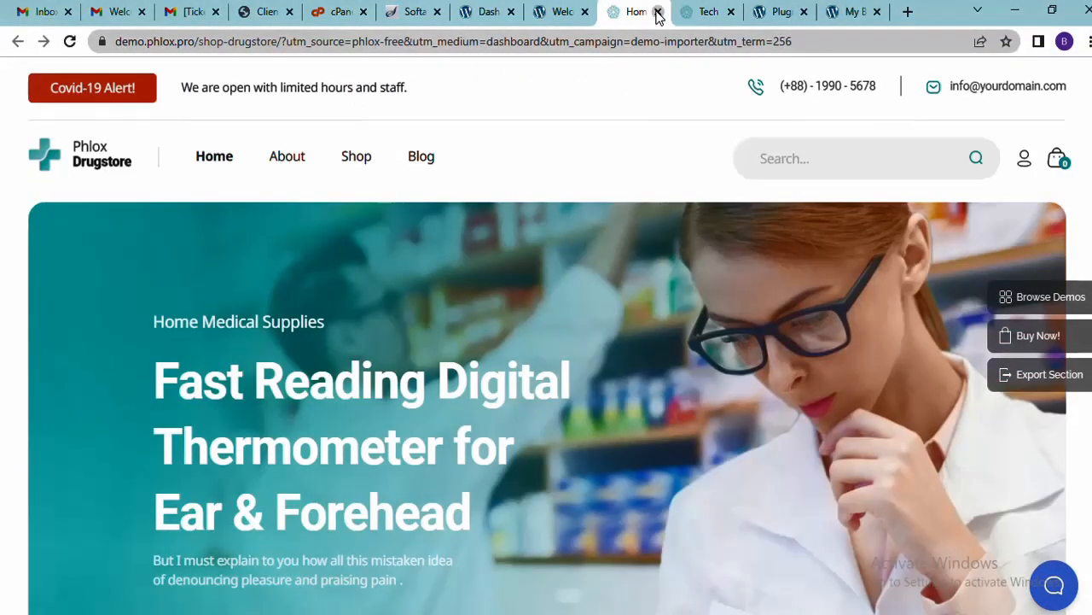
{"action": "left_click", "coordinate": [658, 12]}
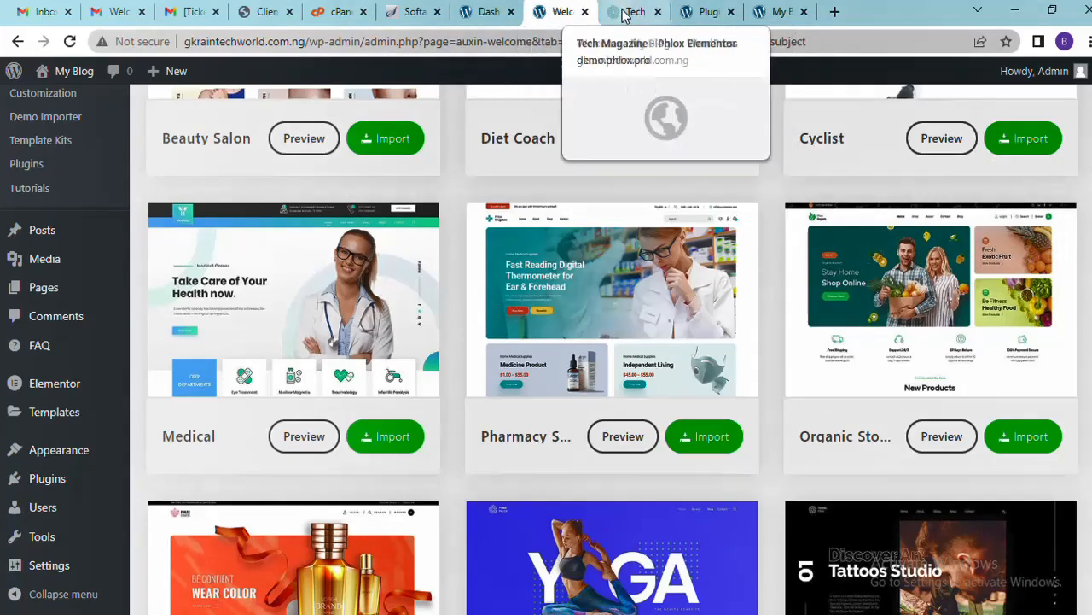
Close the leftover Tech Magazine preview tab and return to the demo importer
{"action": "left_click", "coordinate": [654, 12]}
{"action": "left_click", "coordinate": [658, 12]}
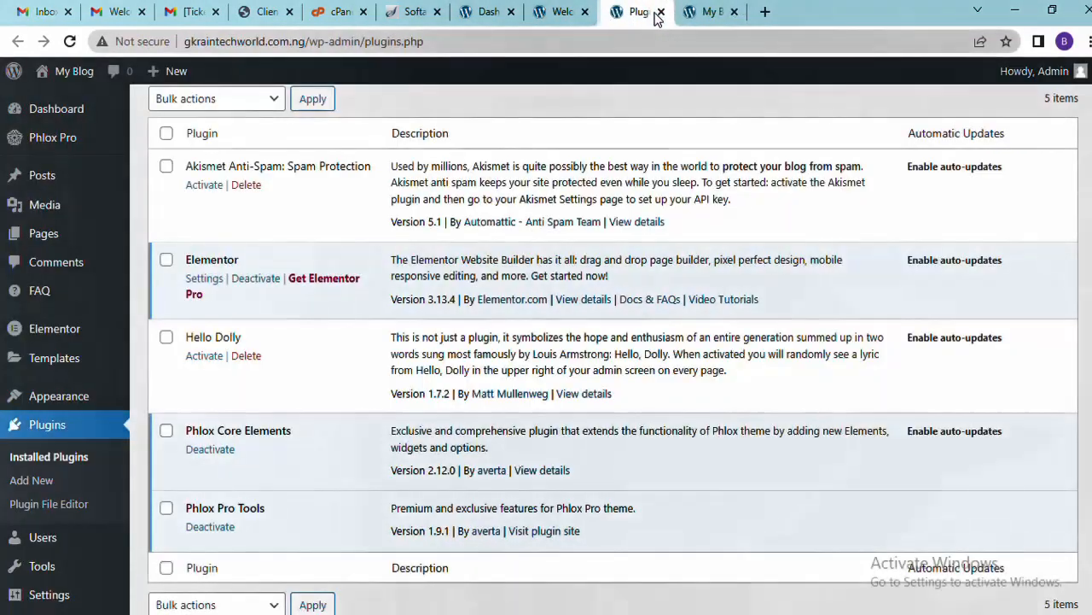
{"action": "left_click", "coordinate": [556, 11]}
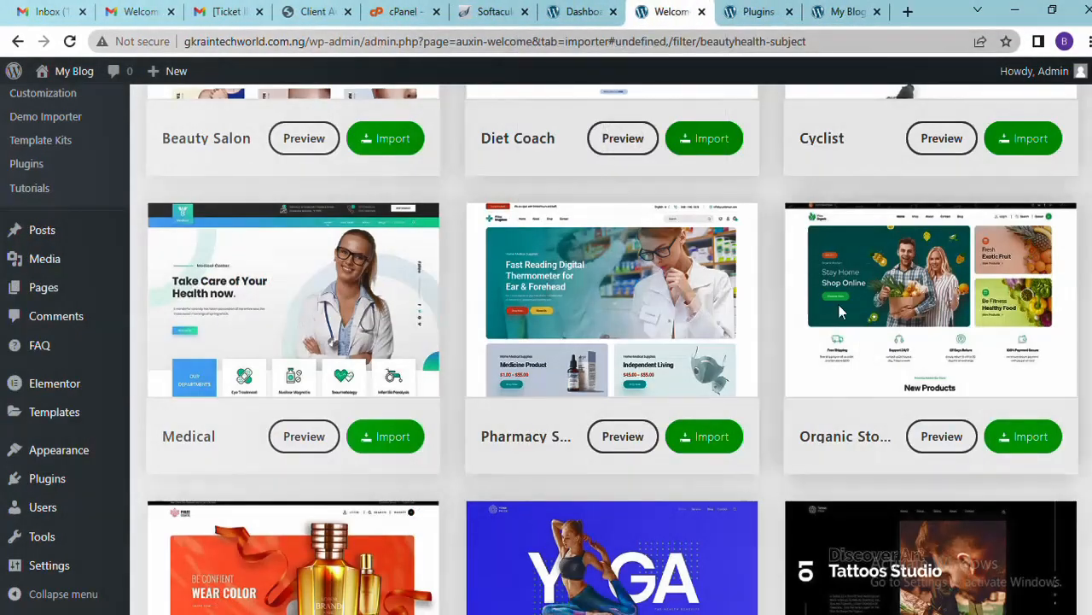
Browse the Shop templates (Furniture, Grocery, Pharmacy, Tools, Bookstore, Bike Shop) to the Grocery Shop card
{"action": "scroll", "coordinate": [839, 313], "scroll_direction": "up", "scroll_amount": 7}
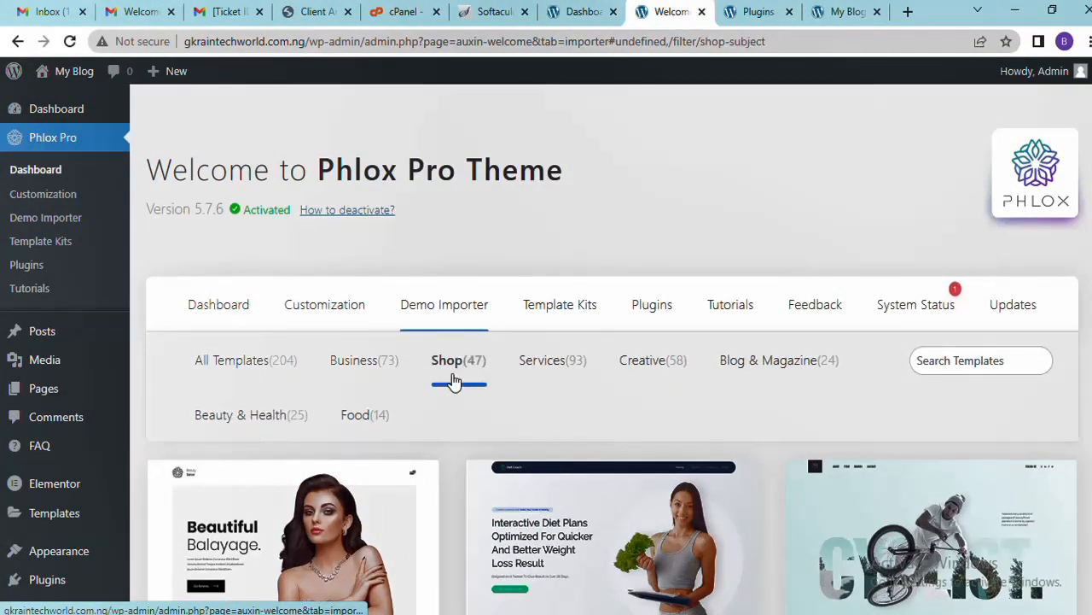
{"action": "scroll", "coordinate": [610, 348], "scroll_direction": "down", "scroll_amount": 6}
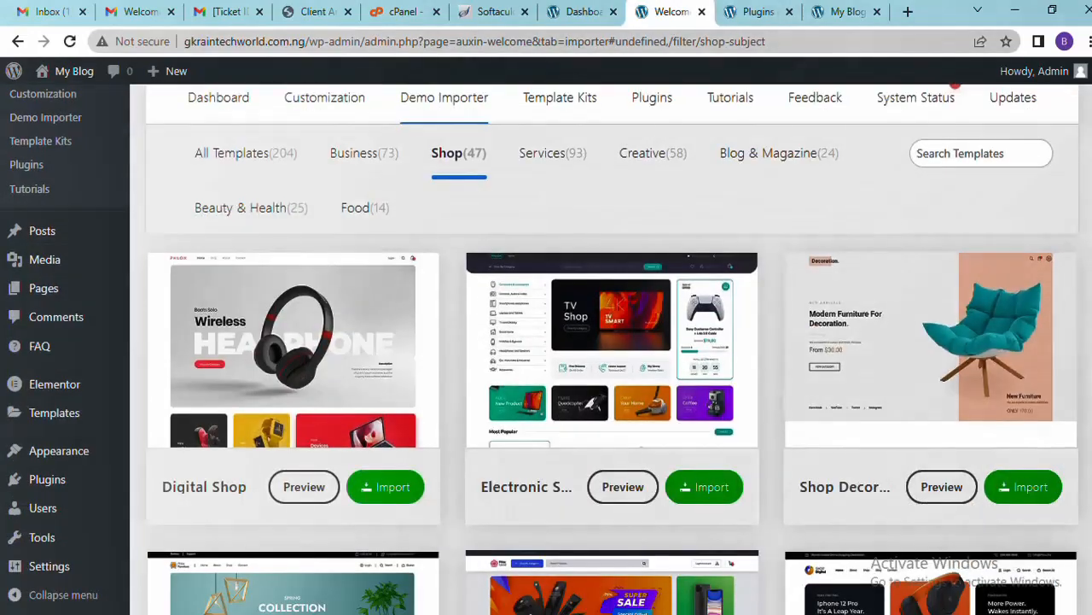
{"action": "scroll", "coordinate": [601, 197], "scroll_direction": "up", "scroll_amount": 5}
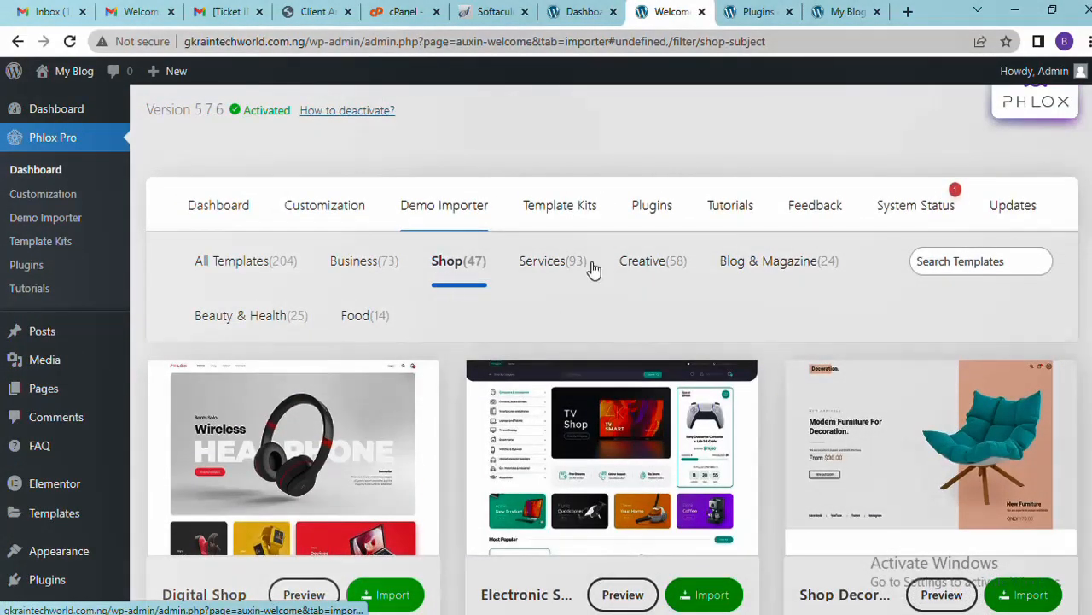
{"action": "scroll", "coordinate": [610, 349], "scroll_direction": "down", "scroll_amount": 10}
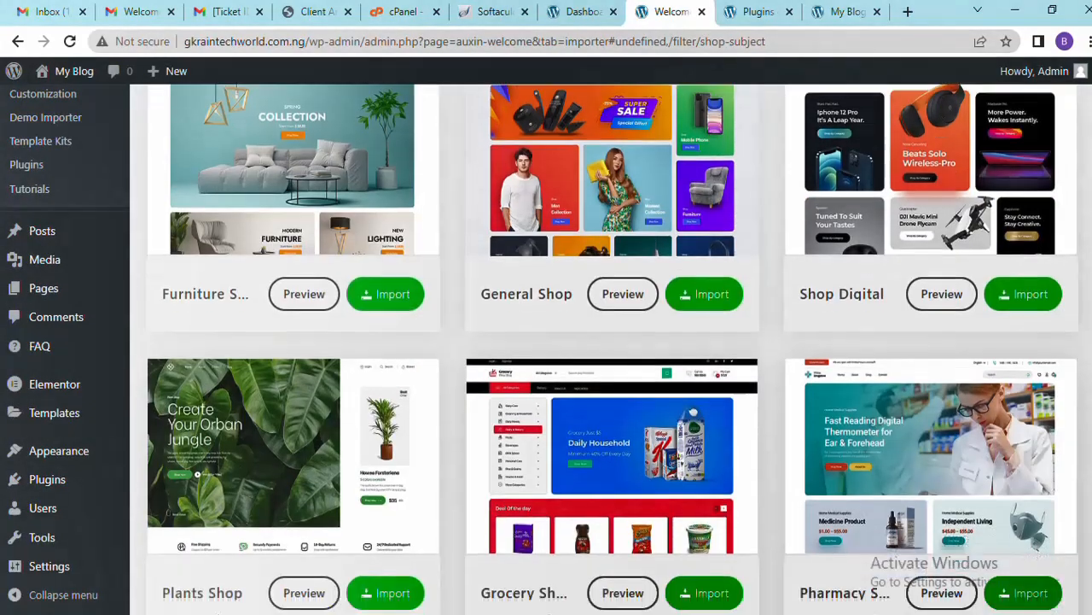
{"action": "scroll", "coordinate": [610, 348], "scroll_direction": "down", "scroll_amount": 11}
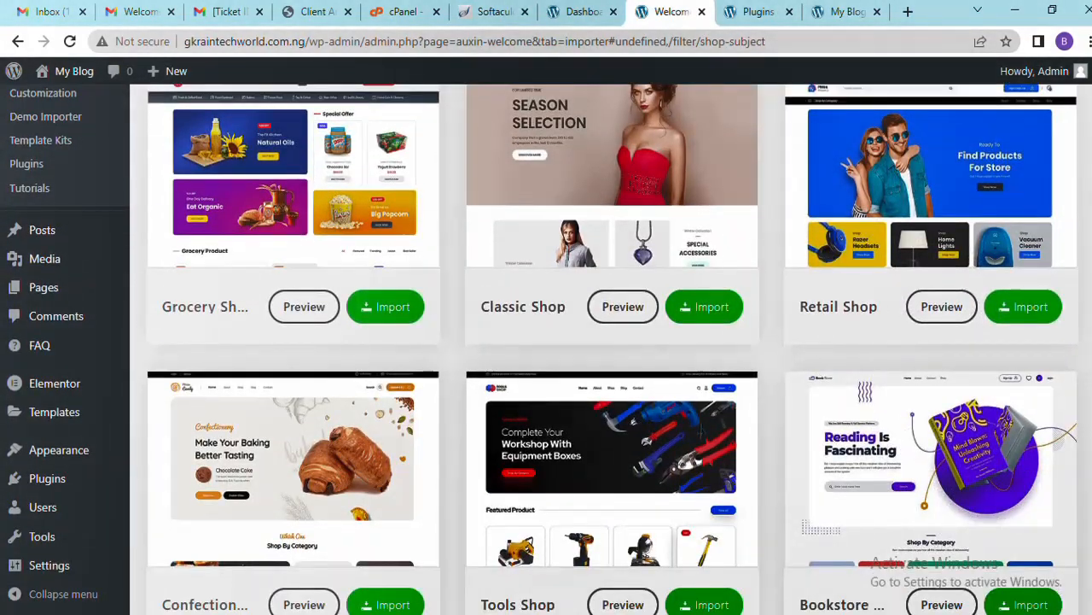
{"action": "scroll", "coordinate": [610, 348], "scroll_direction": "down", "scroll_amount": 9}
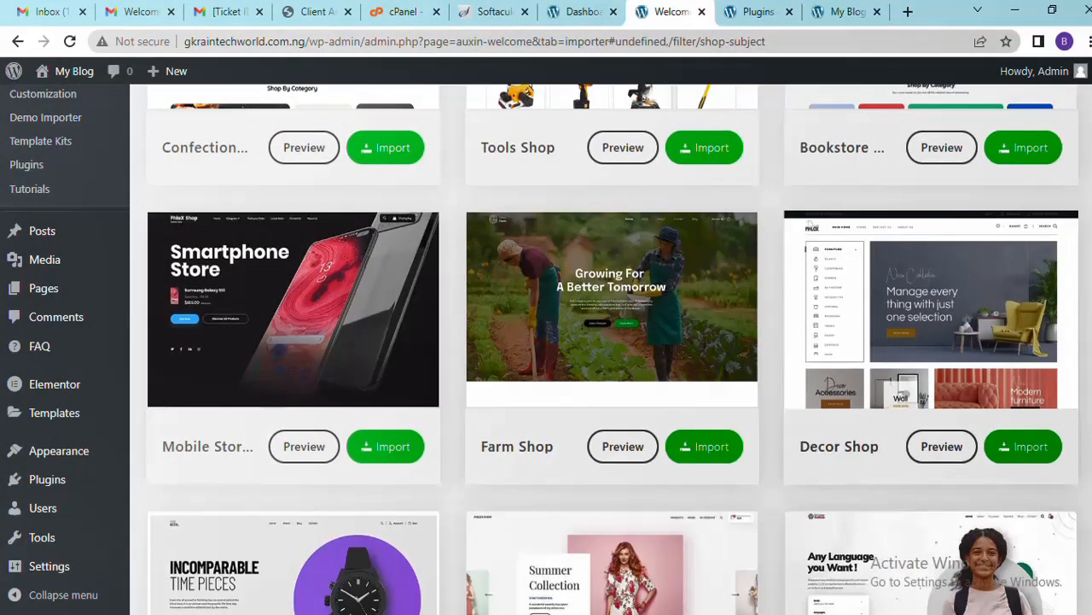
{"action": "scroll", "coordinate": [612, 369], "scroll_direction": "down", "scroll_amount": 10}
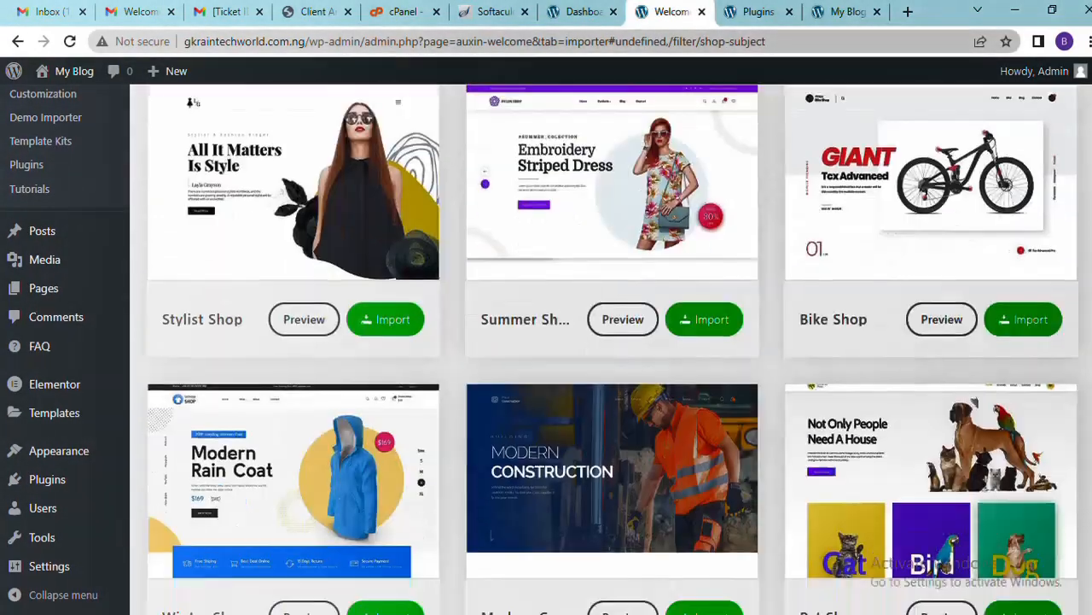
{"action": "scroll", "coordinate": [612, 348], "scroll_direction": "down", "scroll_amount": 4}
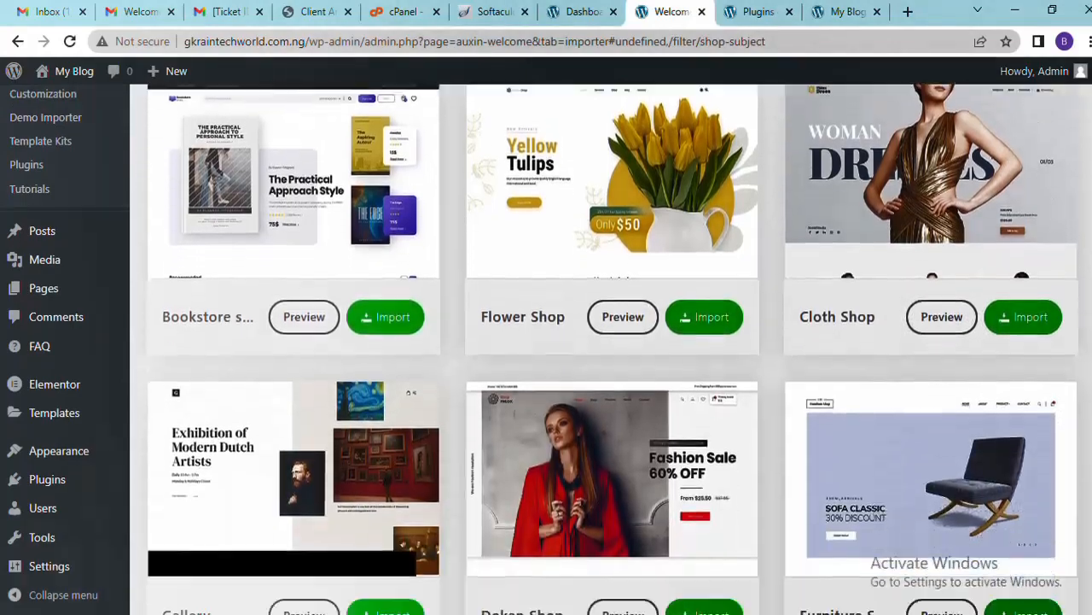
{"action": "scroll", "coordinate": [612, 348], "scroll_direction": "up", "scroll_amount": 1}
{"action": "scroll", "coordinate": [612, 348], "scroll_direction": "up", "scroll_amount": 20}
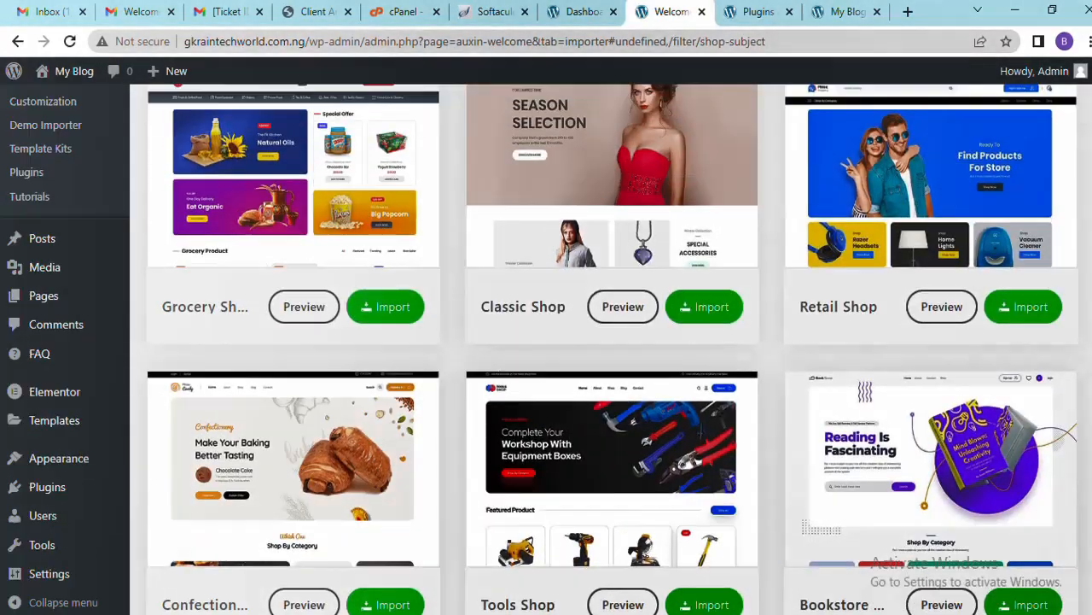
Preview the Grocery Shop demo, scroll its homepage down to the footer, and return to the top
{"action": "left_click", "coordinate": [303, 299]}
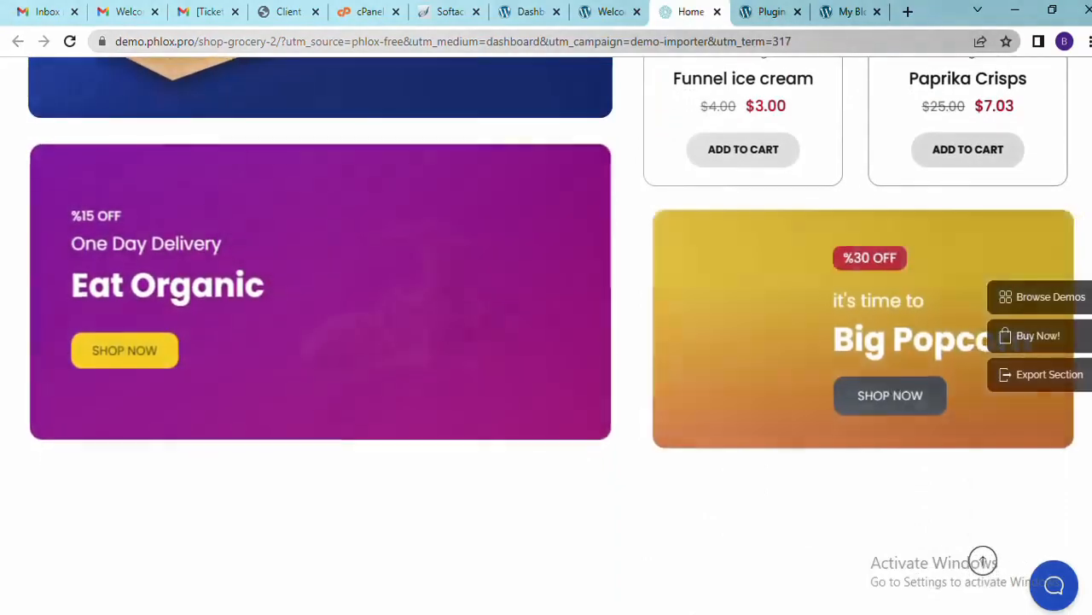
{"action": "scroll", "coordinate": [546, 333], "scroll_direction": "down", "scroll_amount": 10}
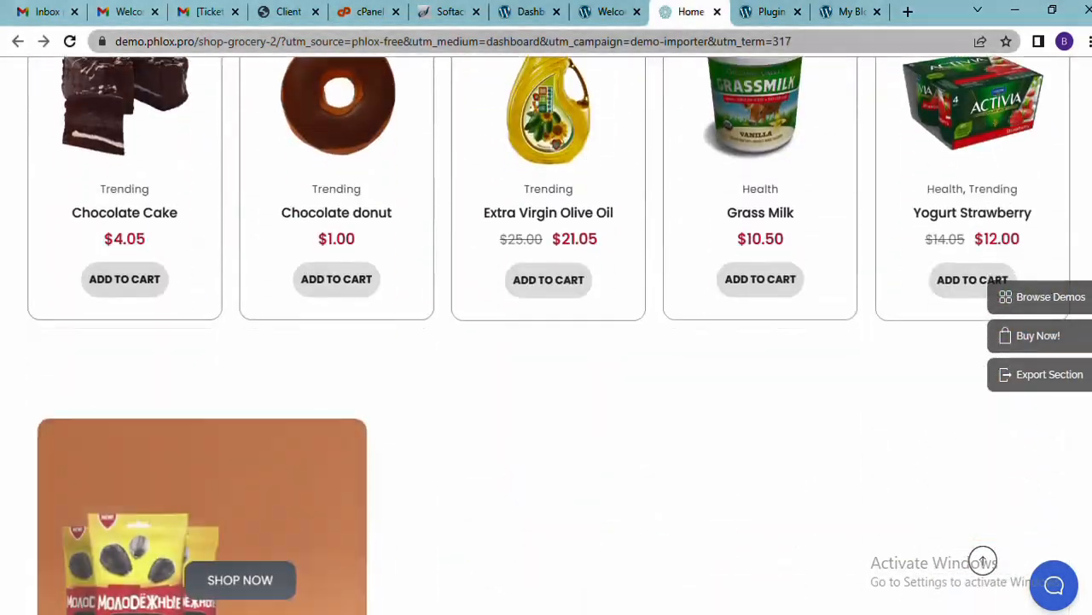
{"action": "scroll", "coordinate": [547, 333], "scroll_direction": "down", "scroll_amount": 5}
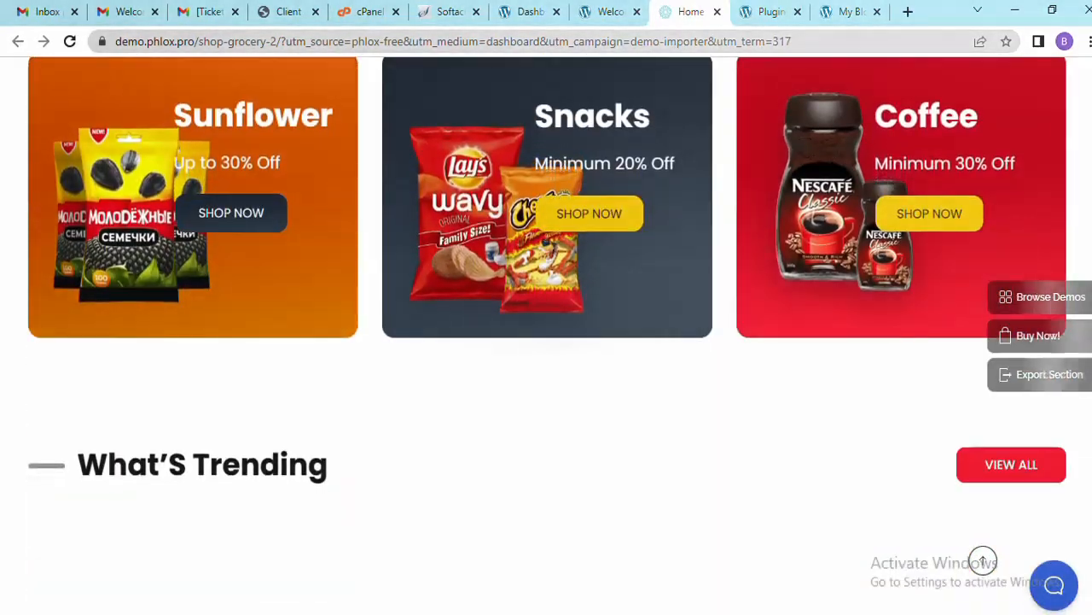
{"action": "scroll", "coordinate": [983, 561], "scroll_direction": "down", "scroll_amount": 9}
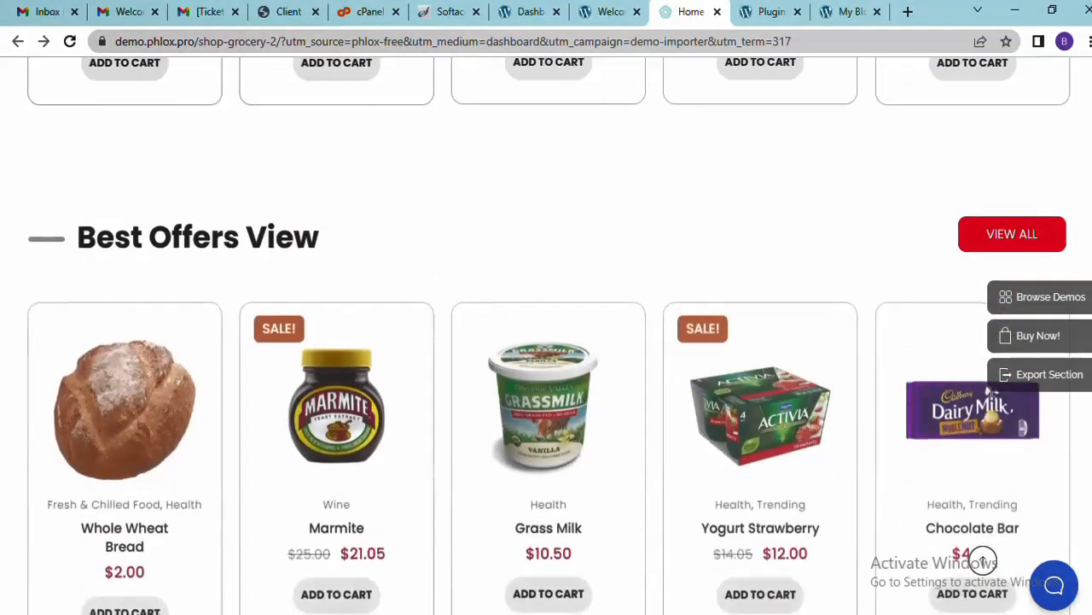
{"action": "scroll", "coordinate": [983, 561], "scroll_direction": "down", "scroll_amount": 12}
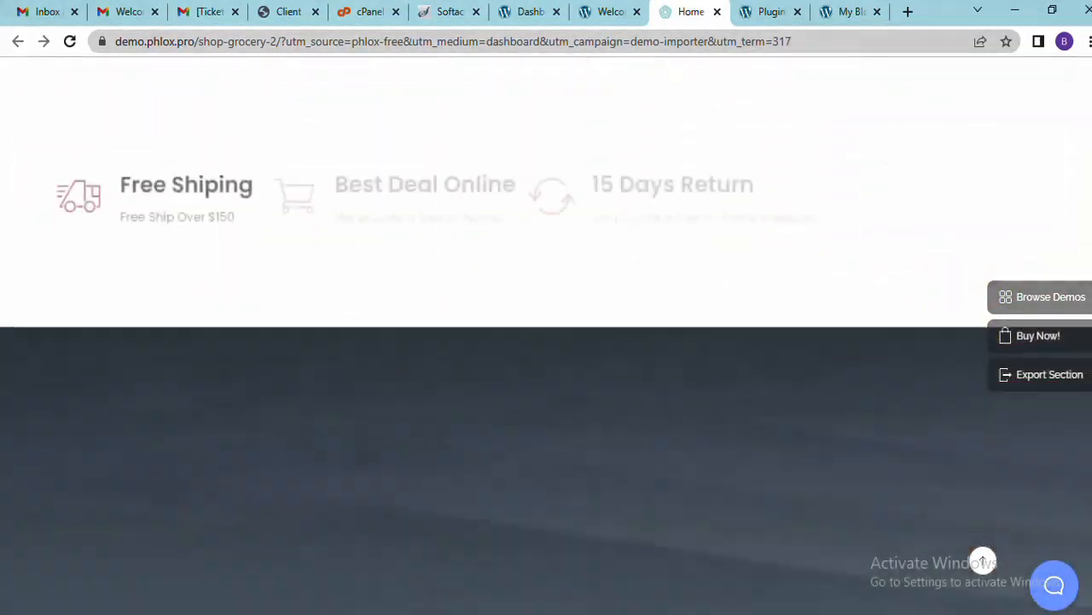
{"action": "scroll", "coordinate": [983, 561], "scroll_direction": "down", "scroll_amount": 3}
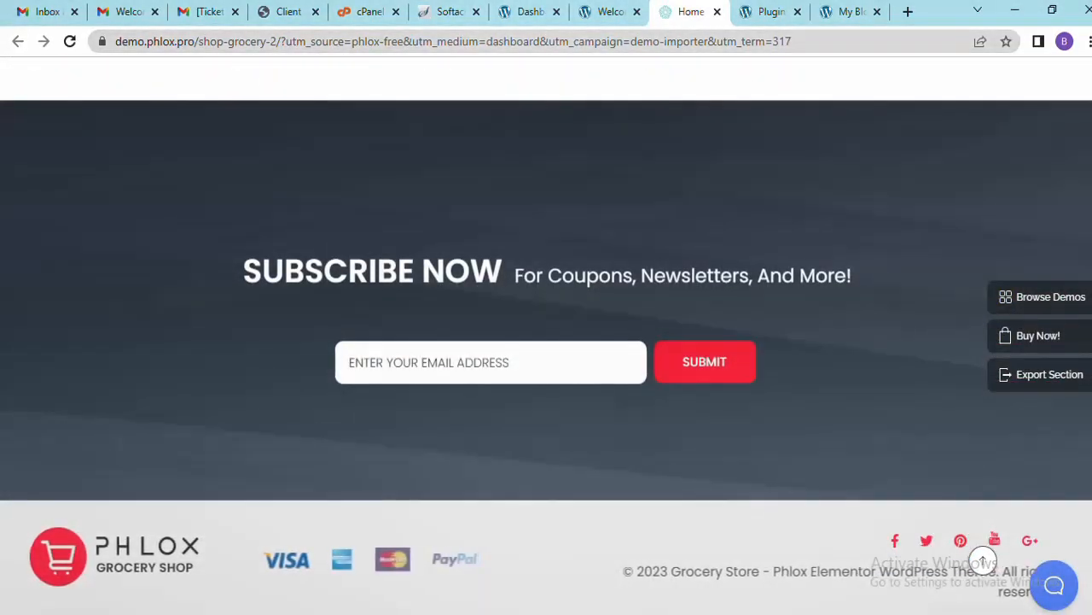
{"action": "left_click", "coordinate": [984, 561]}
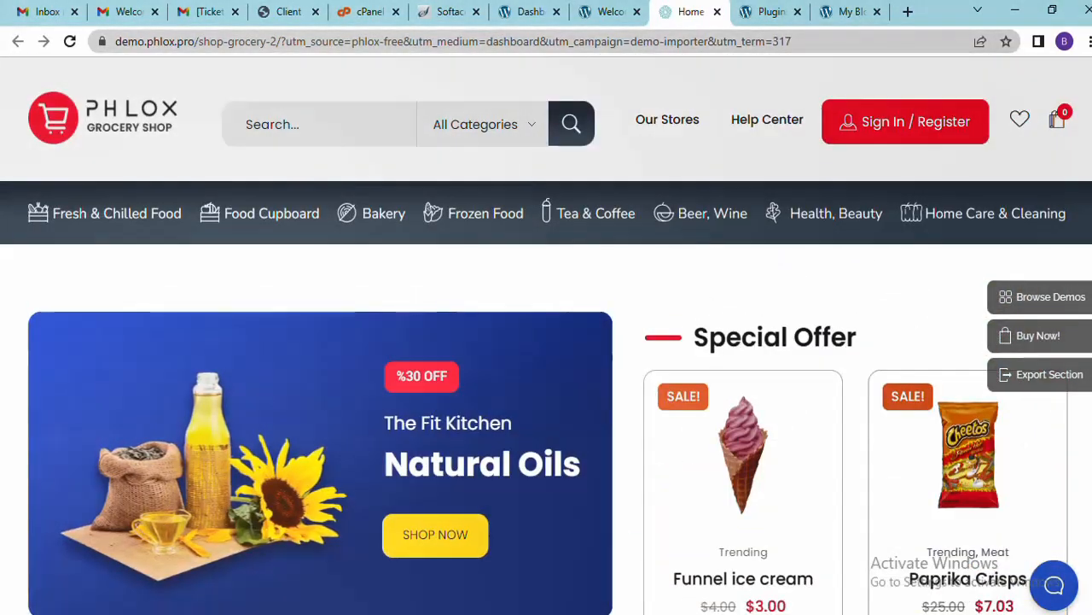
{"action": "scroll", "coordinate": [983, 561], "scroll_direction": "down", "scroll_amount": 5}
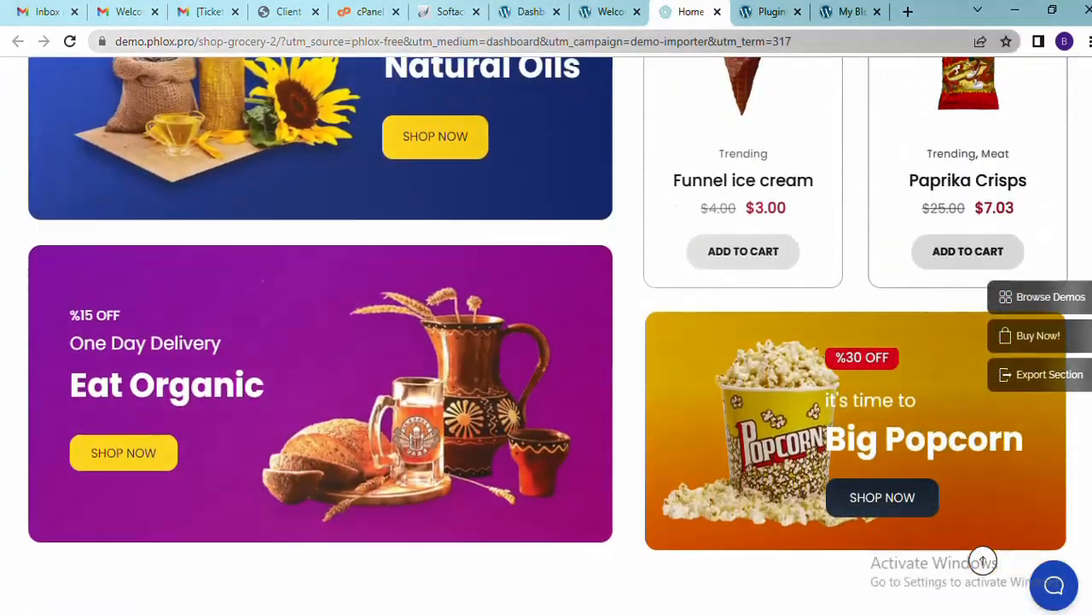
{"action": "left_click", "coordinate": [983, 561]}
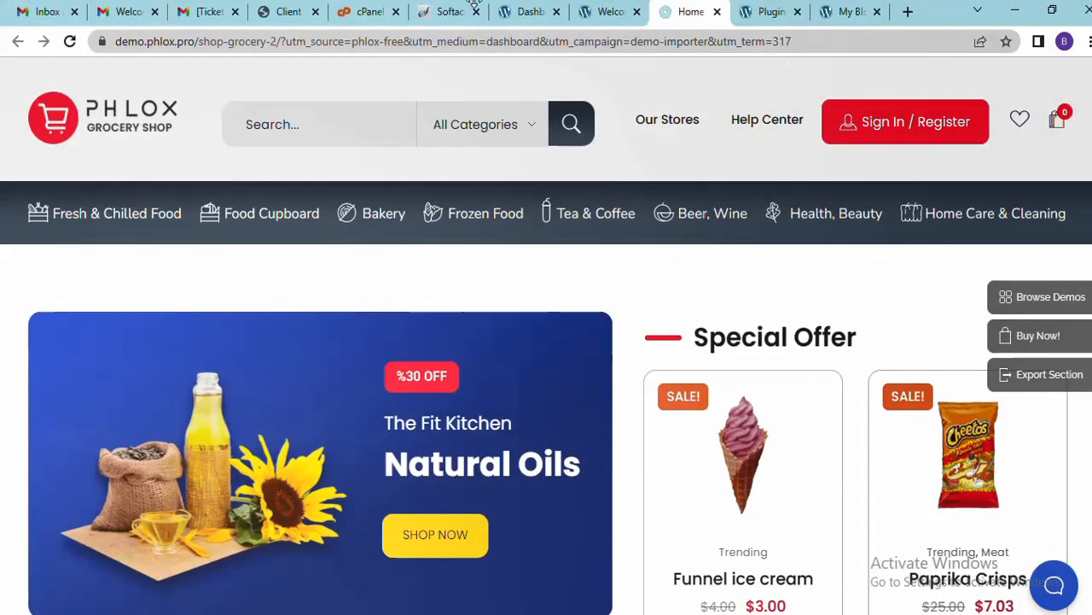
Return to the Shop demo templates and scroll to the Mobile Store card
{"action": "left_click", "coordinate": [605, 11]}
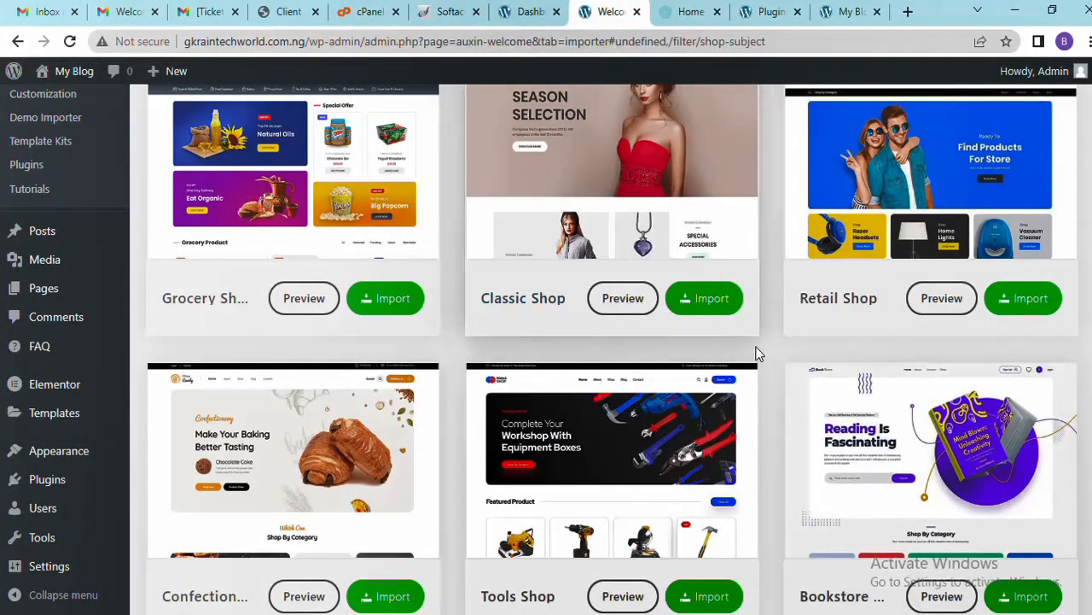
{"action": "scroll", "coordinate": [611, 348], "scroll_direction": "down", "scroll_amount": 3}
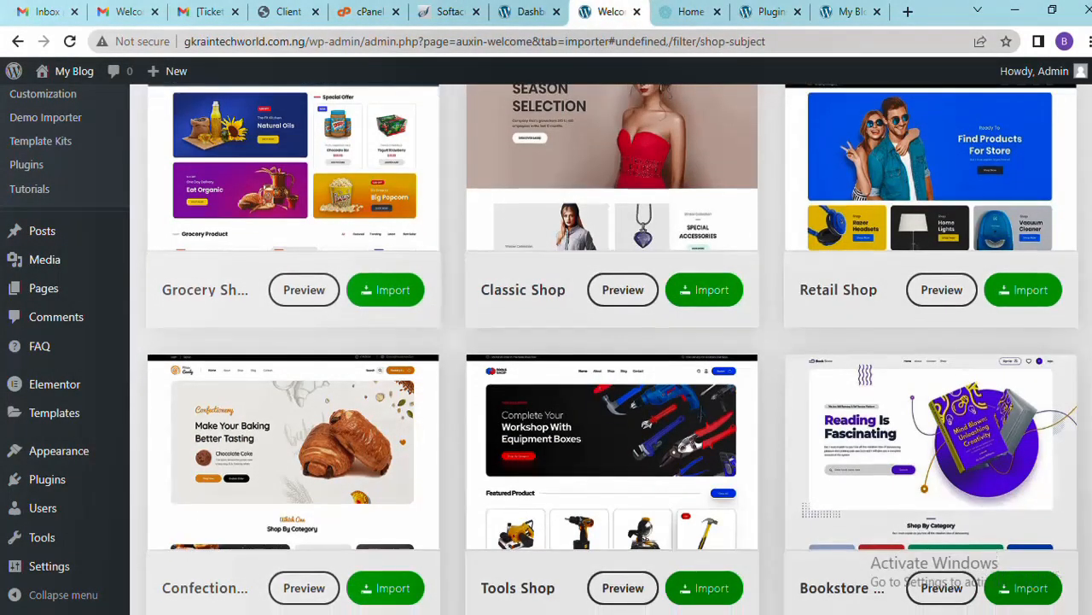
{"action": "scroll", "coordinate": [611, 504], "scroll_direction": "down", "scroll_amount": 4}
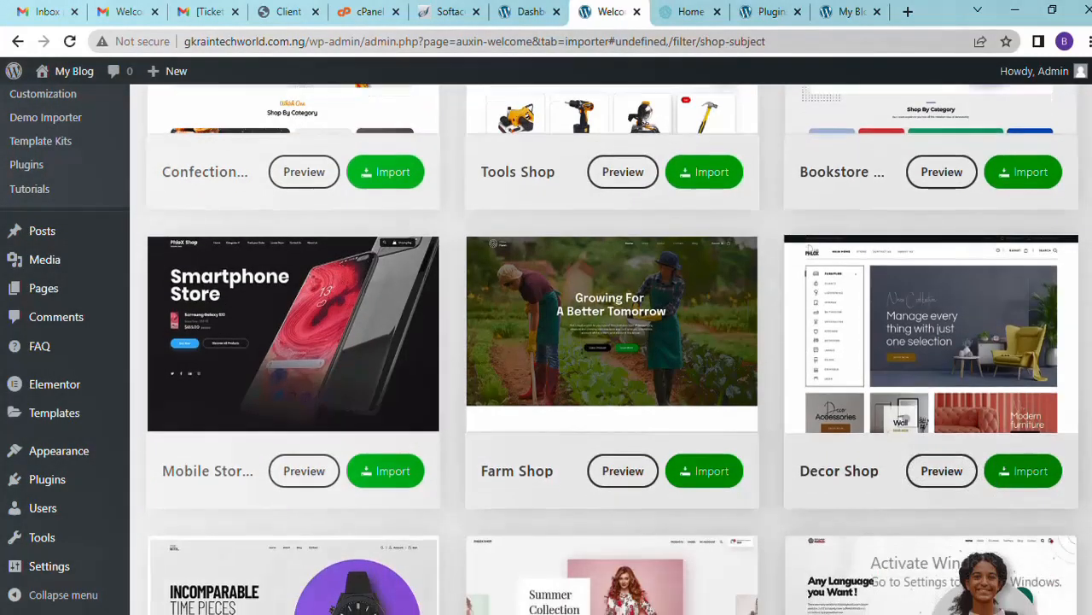
{"action": "scroll", "coordinate": [612, 504], "scroll_direction": "up", "scroll_amount": 2}
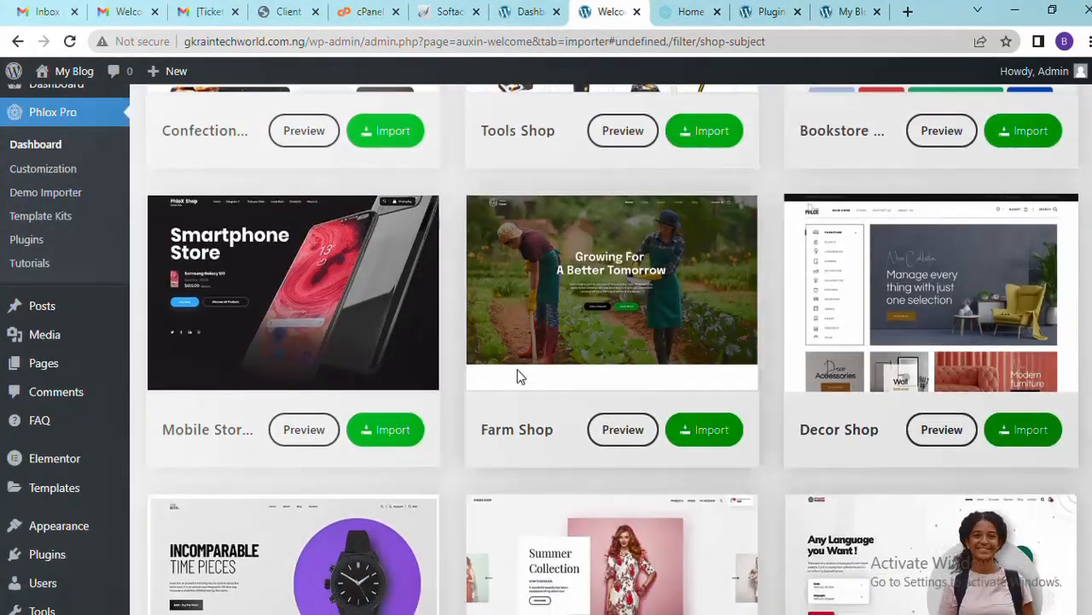
Preview the Smartphone Store demo, scroll it to the footer and back, then switch to the importer
{"action": "left_click", "coordinate": [301, 435]}
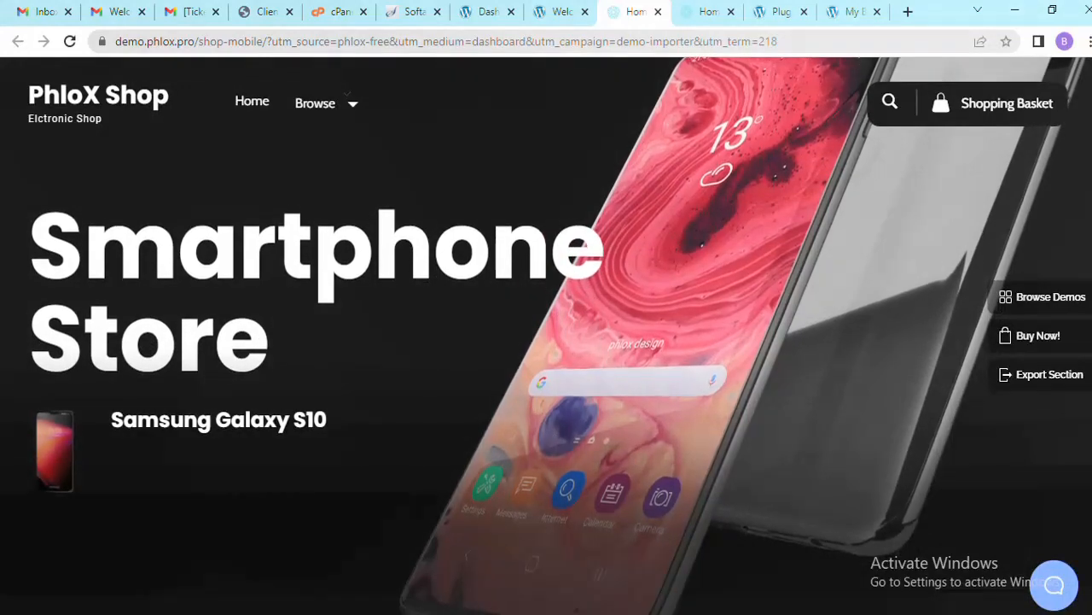
{"action": "scroll", "coordinate": [546, 342], "scroll_direction": "down", "scroll_amount": 5}
{"action": "scroll", "coordinate": [547, 342], "scroll_direction": "down", "scroll_amount": 10}
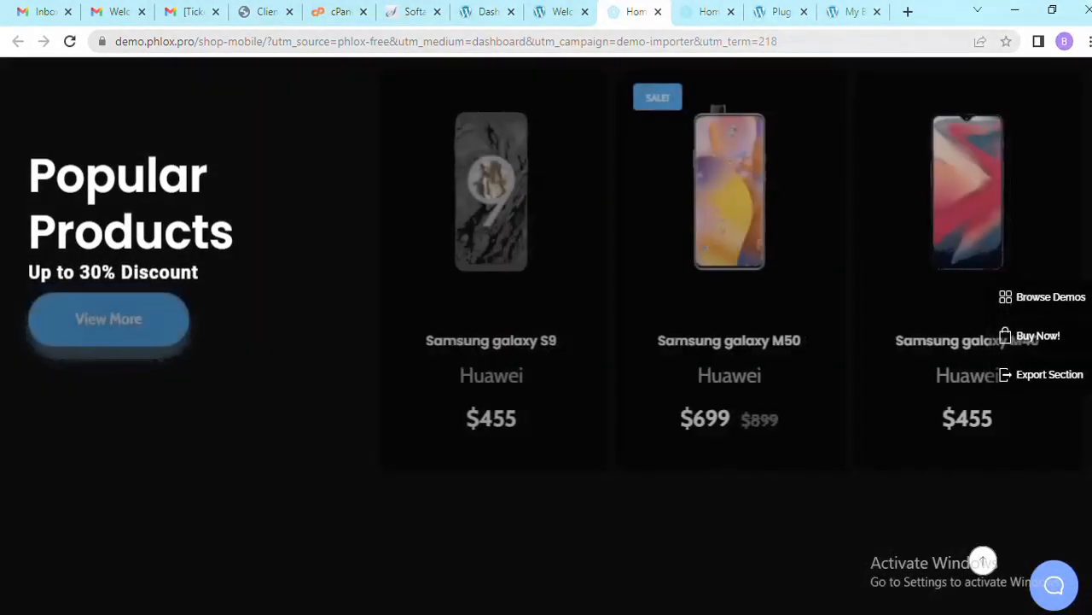
{"action": "scroll", "coordinate": [546, 341], "scroll_direction": "down", "scroll_amount": 10}
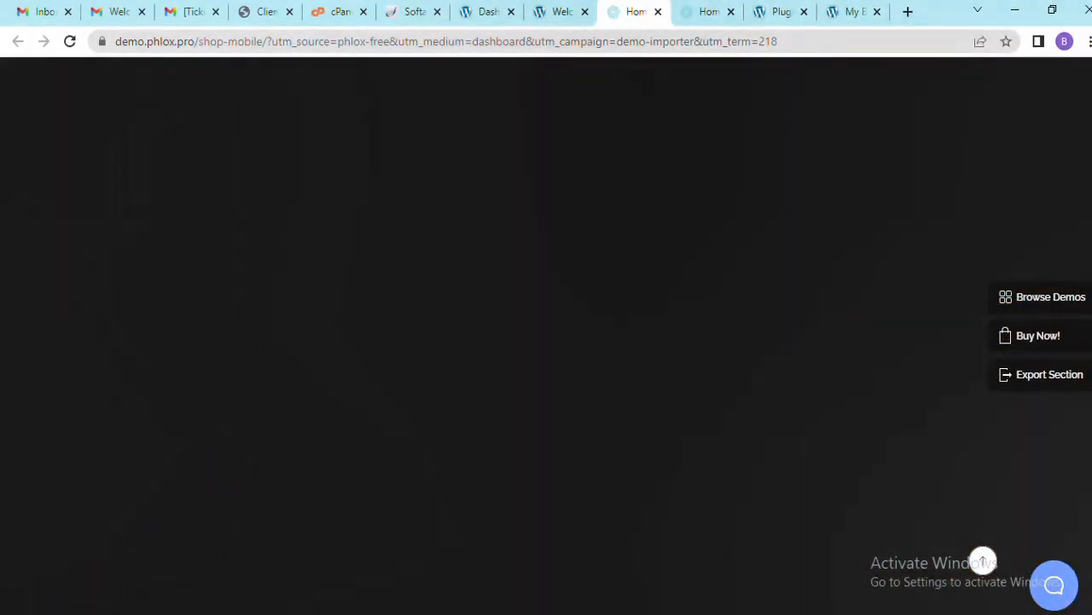
{"action": "scroll", "coordinate": [546, 341], "scroll_direction": "up", "scroll_amount": 5}
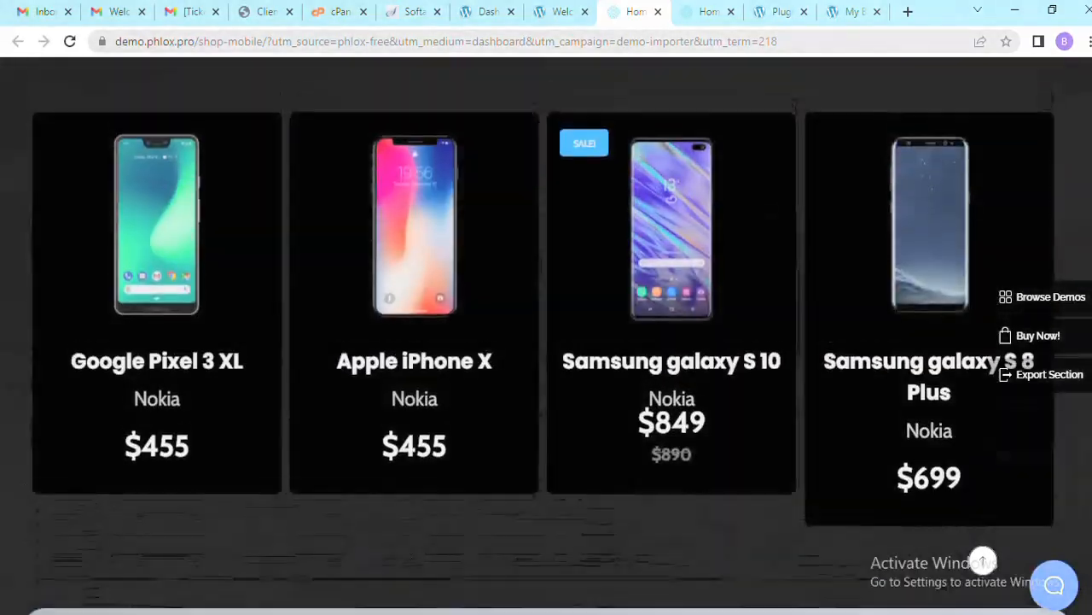
{"action": "scroll", "coordinate": [546, 342], "scroll_direction": "down", "scroll_amount": 10}
{"action": "scroll", "coordinate": [546, 341], "scroll_direction": "down", "scroll_amount": 5}
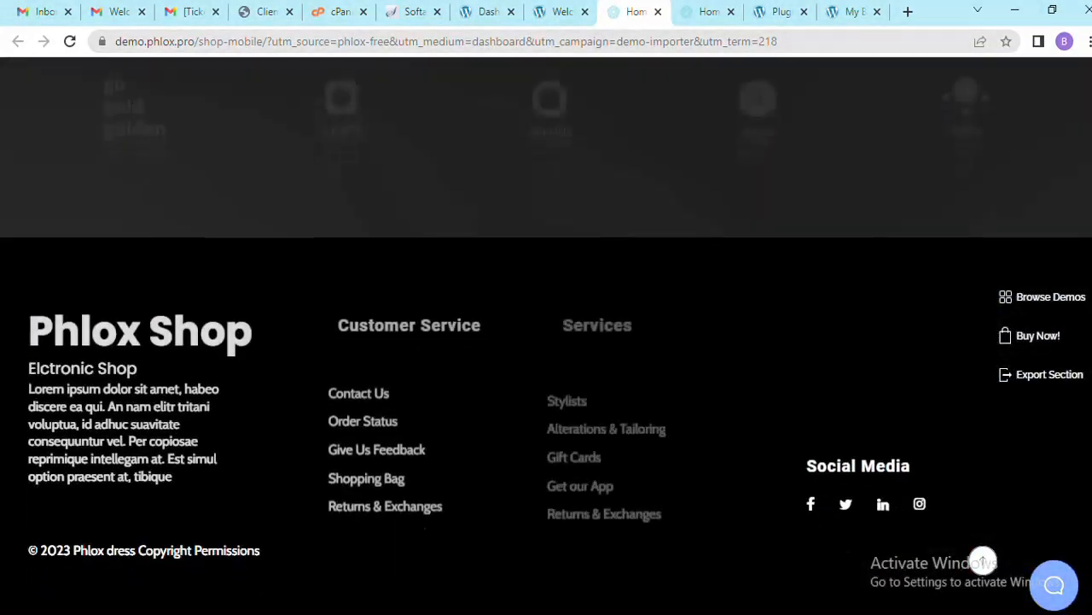
{"action": "scroll", "coordinate": [546, 341], "scroll_direction": "up", "scroll_amount": 10}
{"action": "scroll", "coordinate": [547, 341], "scroll_direction": "up", "scroll_amount": 15}
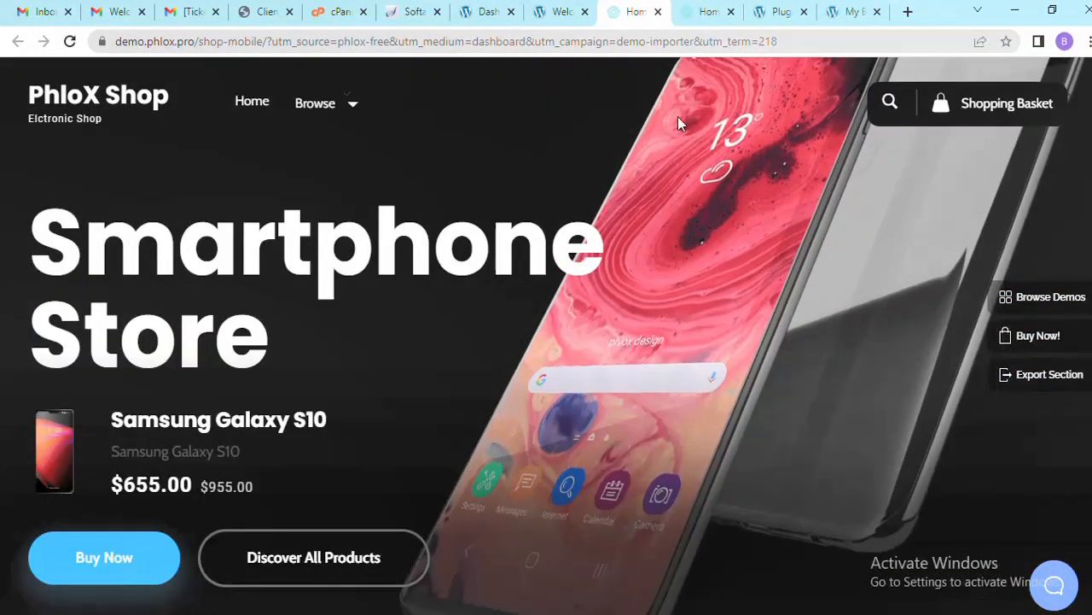
{"action": "left_click", "coordinate": [559, 17]}
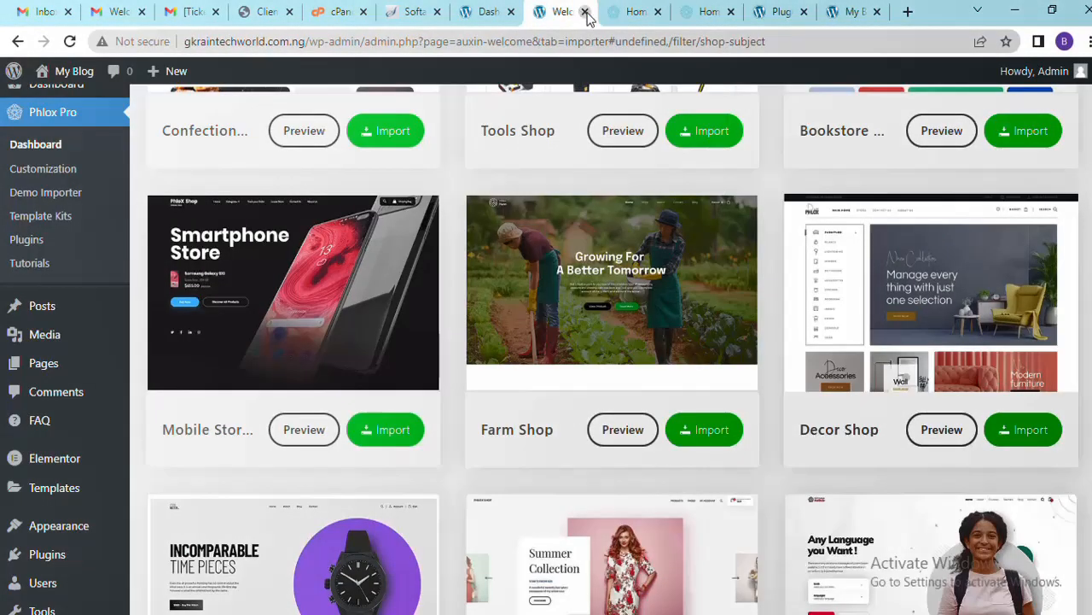
Close the Smartphone Store demo tab and start importing the Mobile Store demo
{"action": "left_click", "coordinate": [616, 12]}
{"action": "left_click", "coordinate": [658, 12]}
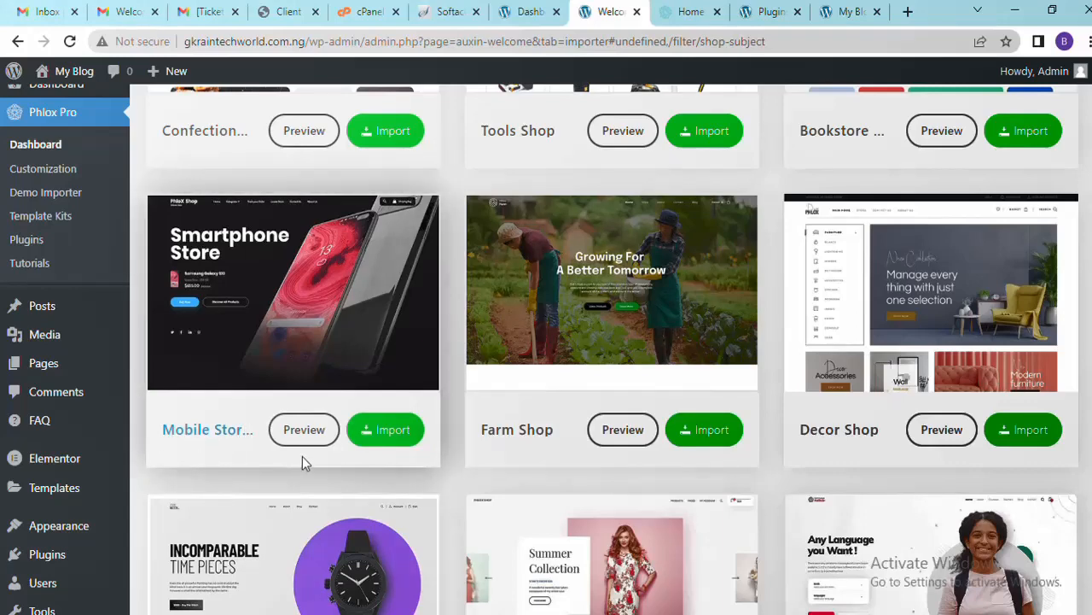
{"action": "left_click", "coordinate": [398, 433]}
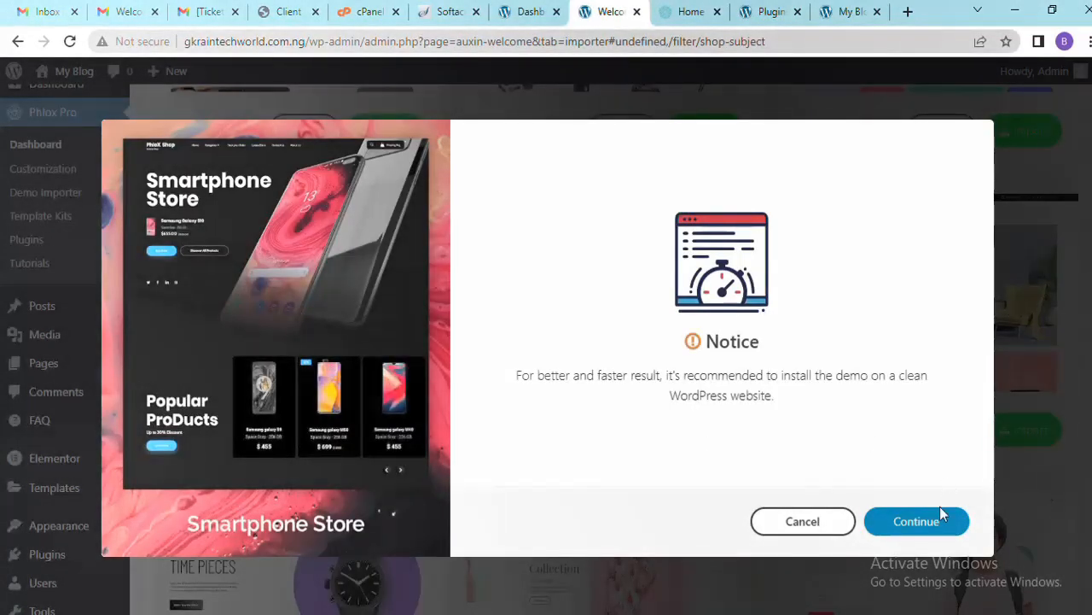
Continue past the clean-install notice, install the required demo plugins, and skip watermark removal
{"action": "left_click", "coordinate": [915, 522]}
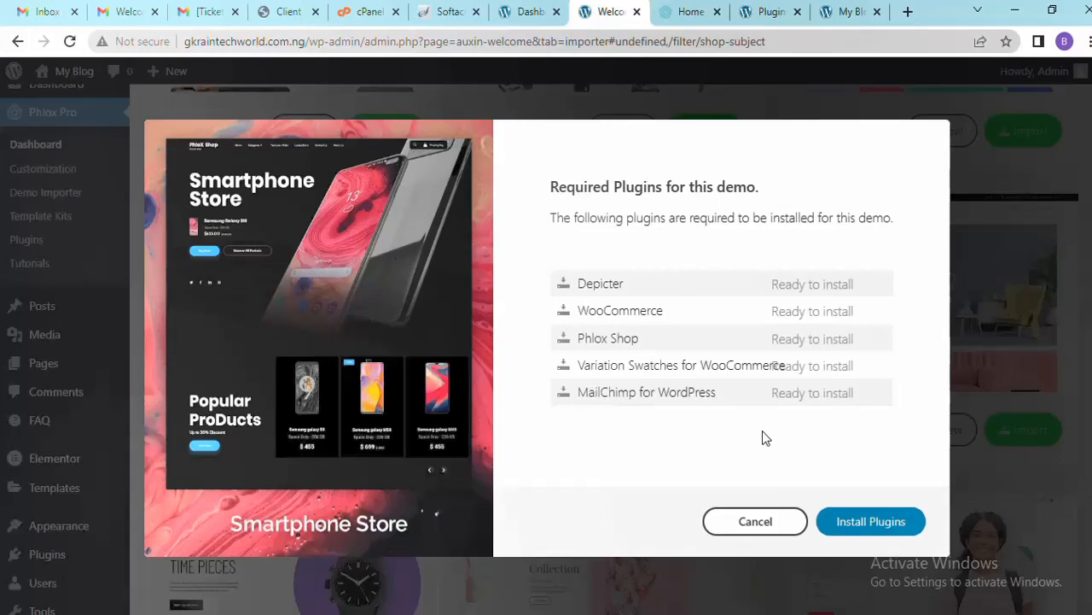
{"action": "left_click", "coordinate": [872, 522]}
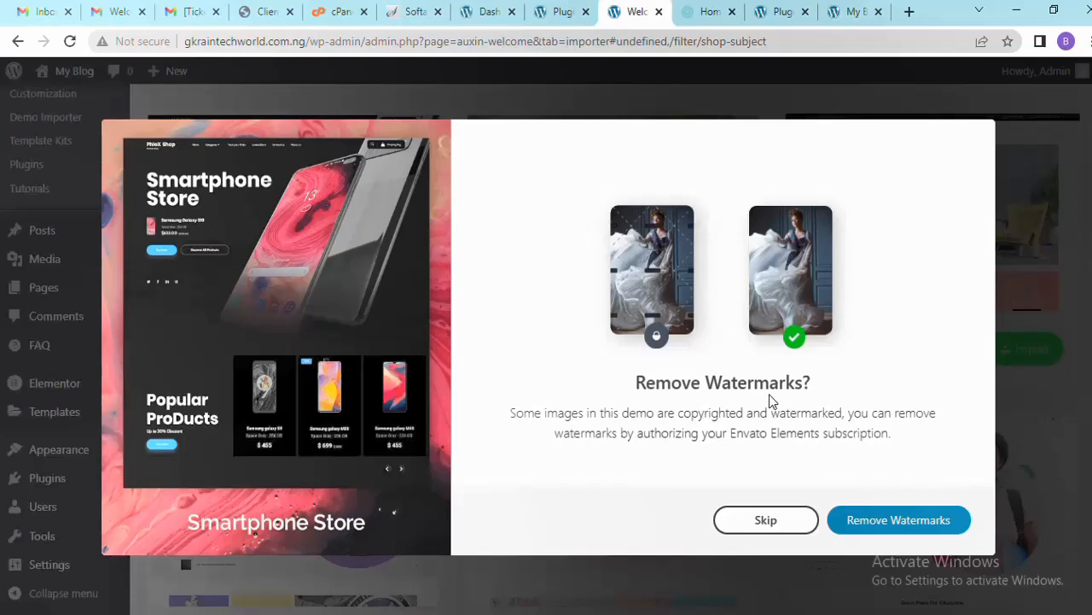
{"action": "left_click", "coordinate": [760, 527]}
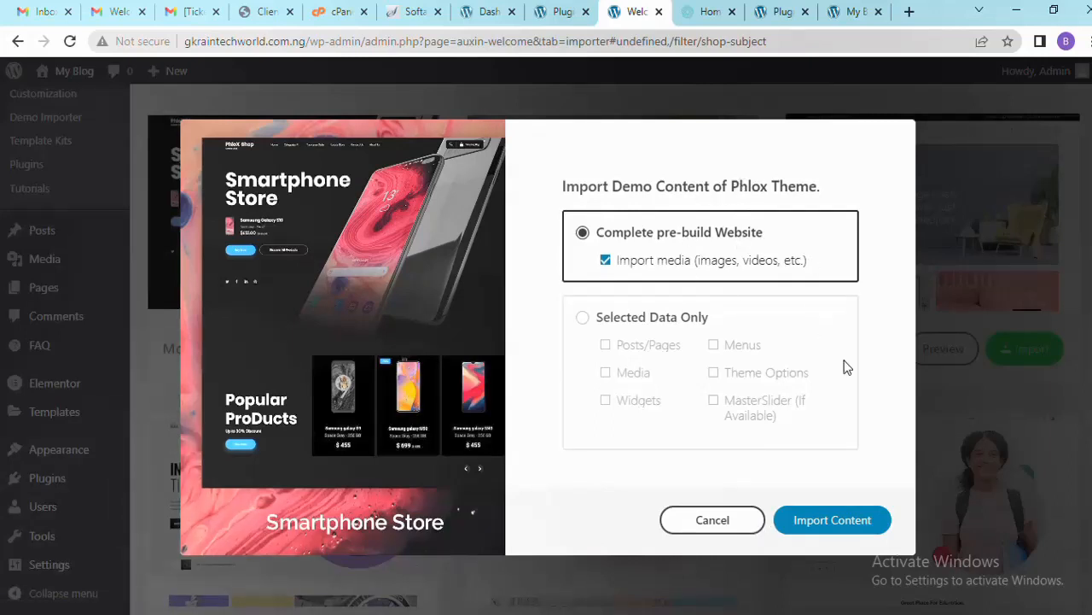
Import the Complete pre-build Website with media and wait for the import to finish
{"action": "left_click", "coordinate": [832, 522]}
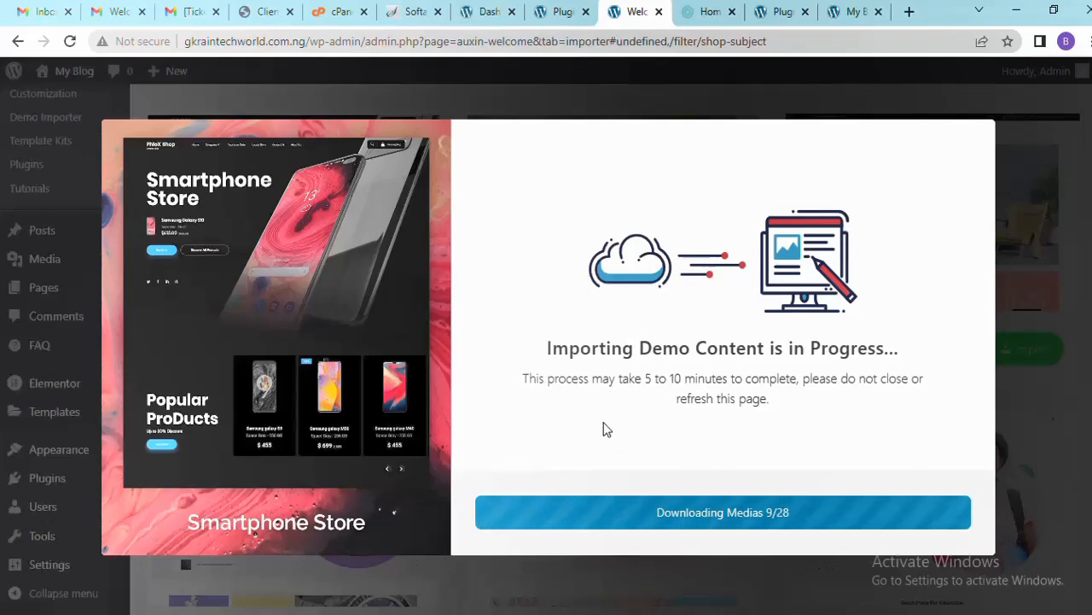
{"action": "left_click_drag", "start_coordinate": [622, 378], "coordinate": [654, 378]}
{"action": "left_click", "coordinate": [705, 379]}
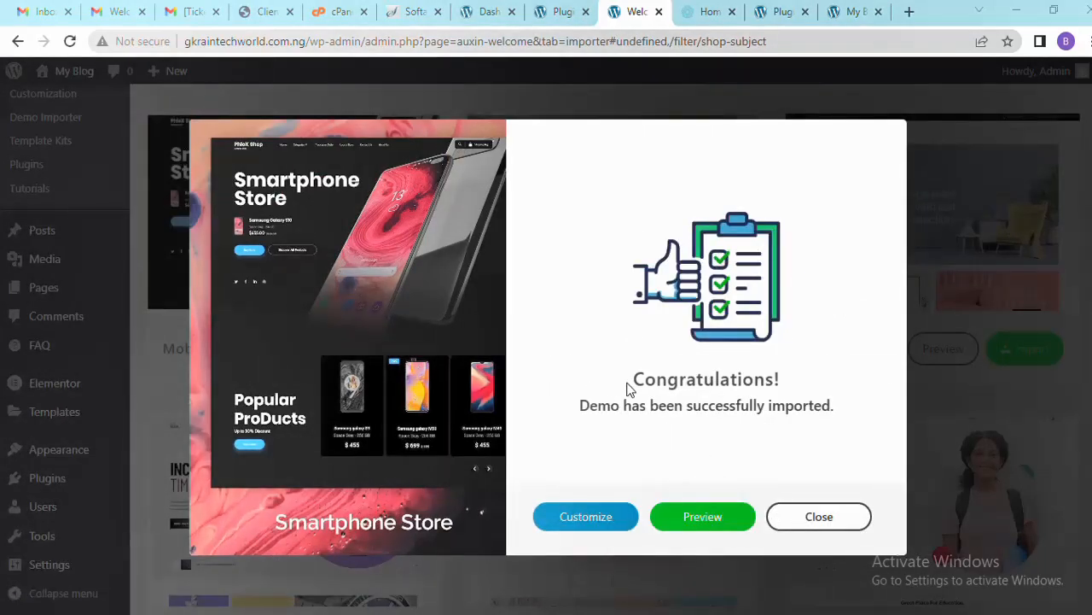
Read the Congratulations import message, then preview the imported Smartphone Store site in a new tab
{"action": "left_click_drag", "start_coordinate": [632, 380], "coordinate": [767, 379]}
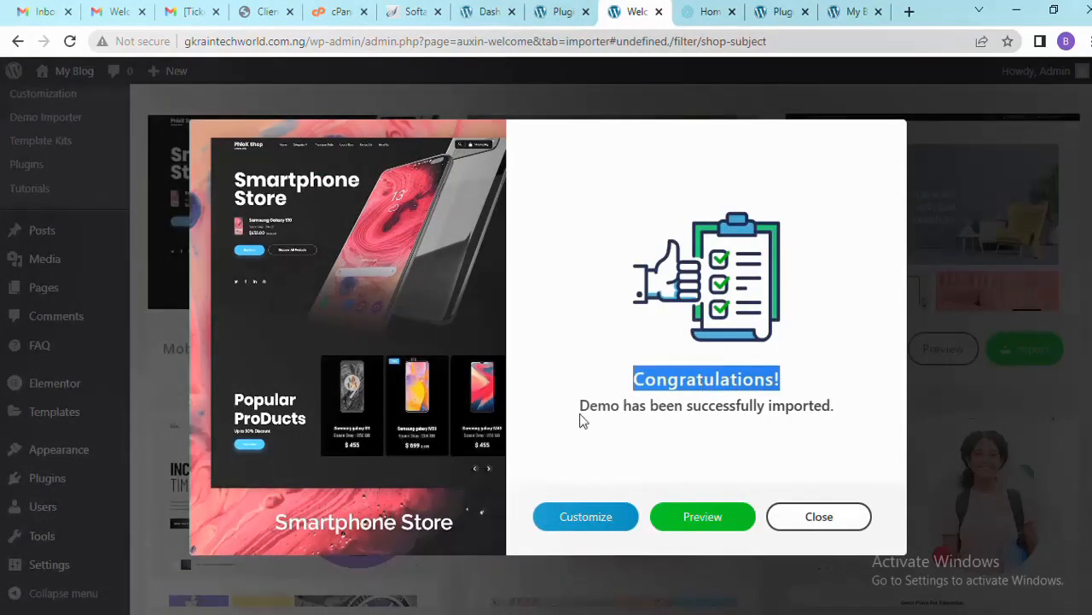
{"action": "left_click_drag", "start_coordinate": [580, 408], "coordinate": [819, 407]}
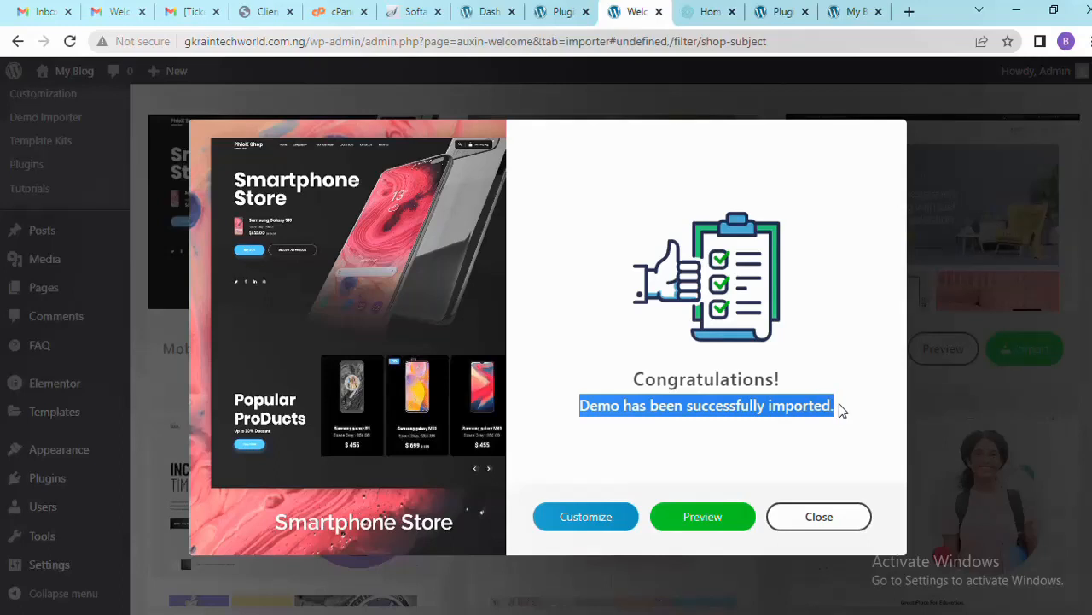
{"action": "left_click", "coordinate": [837, 411]}
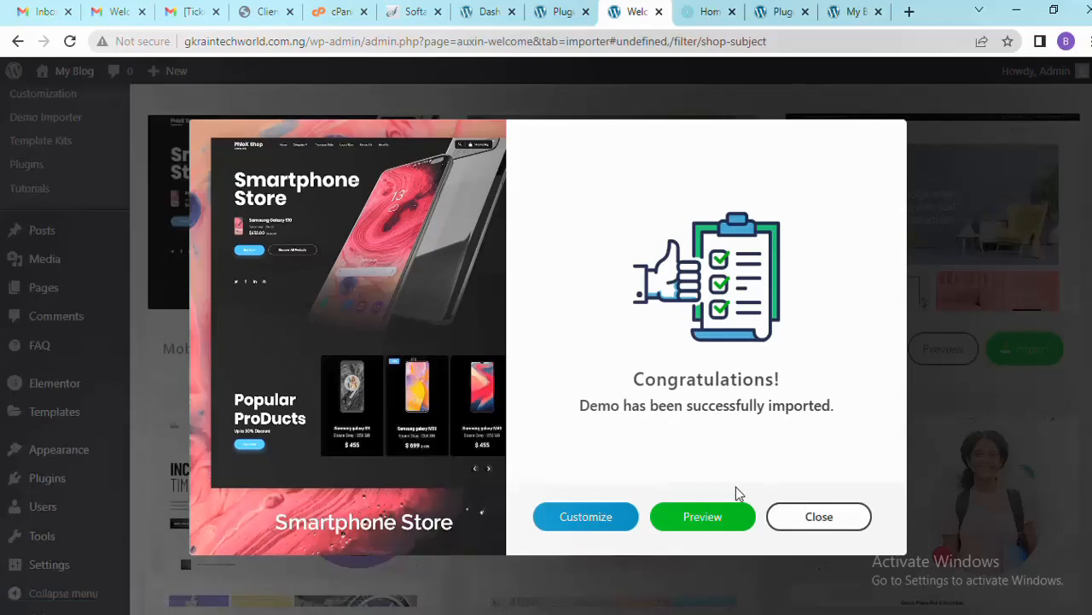
{"action": "left_click", "coordinate": [701, 517]}
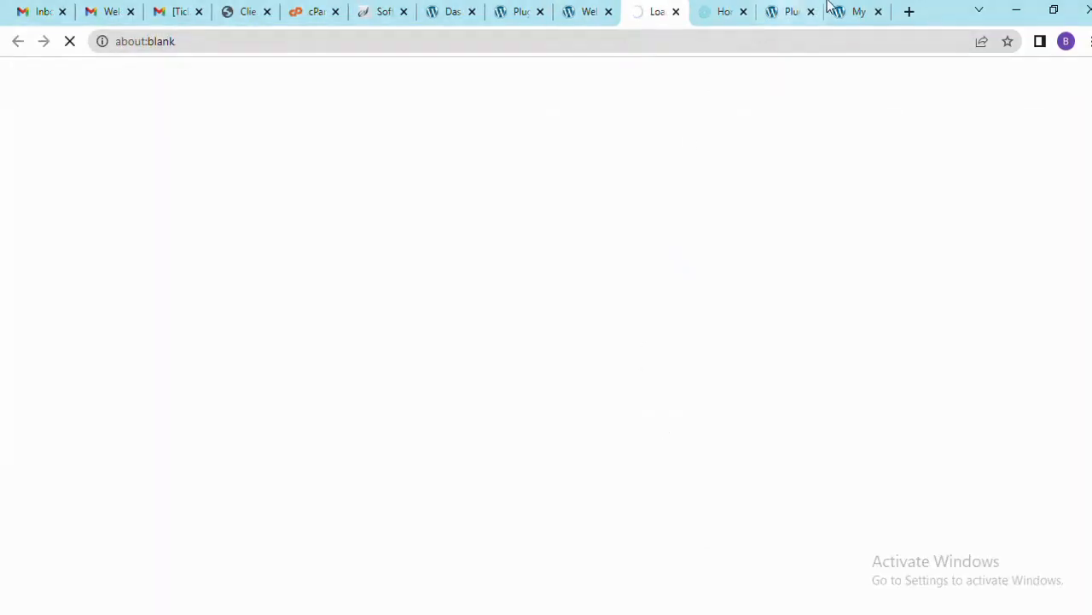
Reload the front page in the My Blog tab to show the imported homepage
{"action": "left_click", "coordinate": [858, 13]}
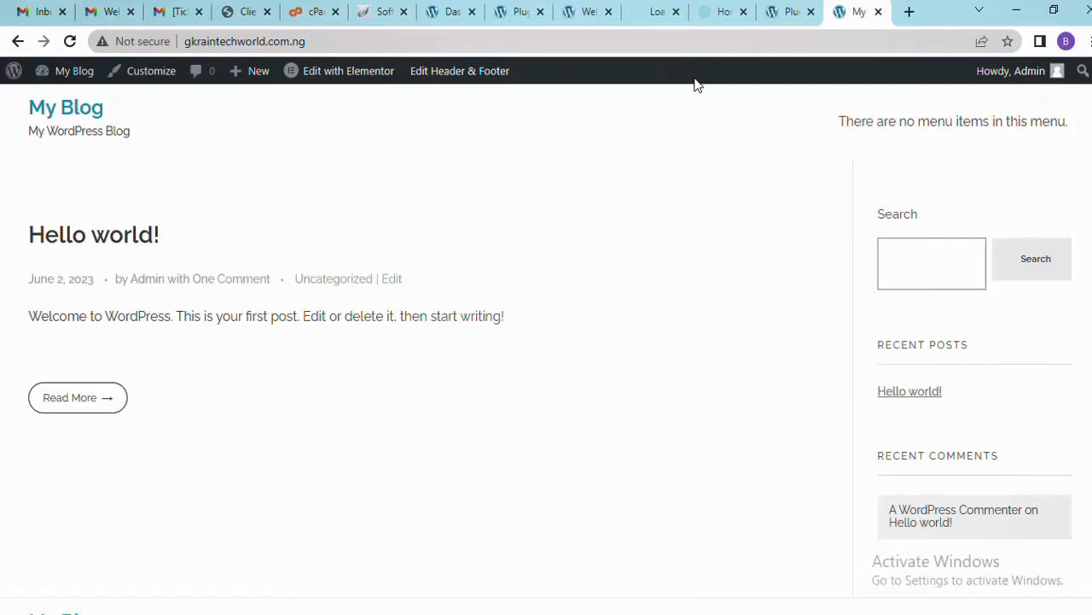
{"action": "left_click", "coordinate": [671, 36]}
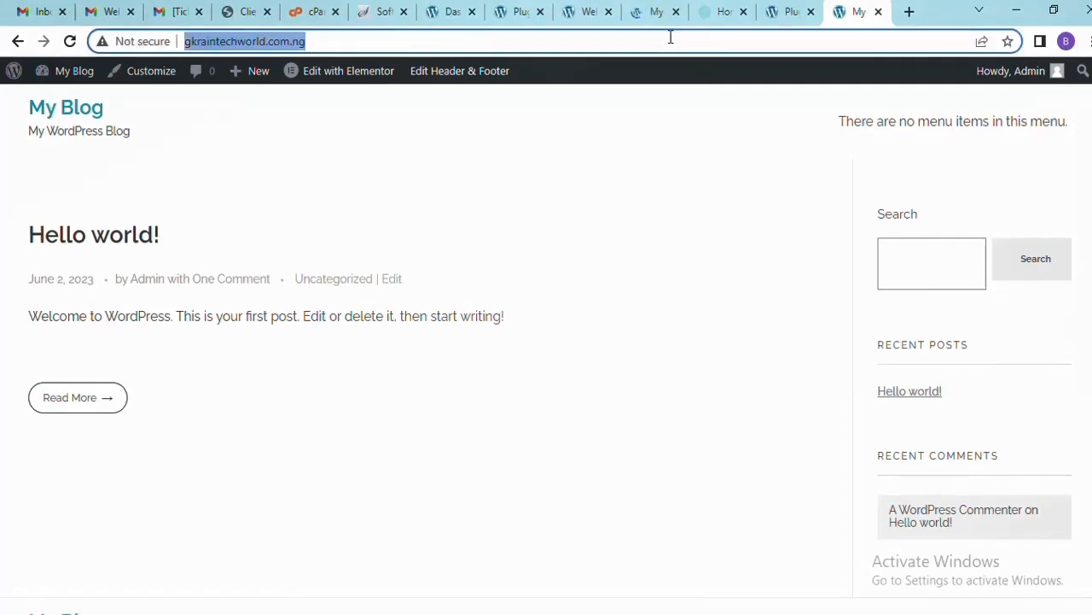
{"action": "key", "text": "Return"}
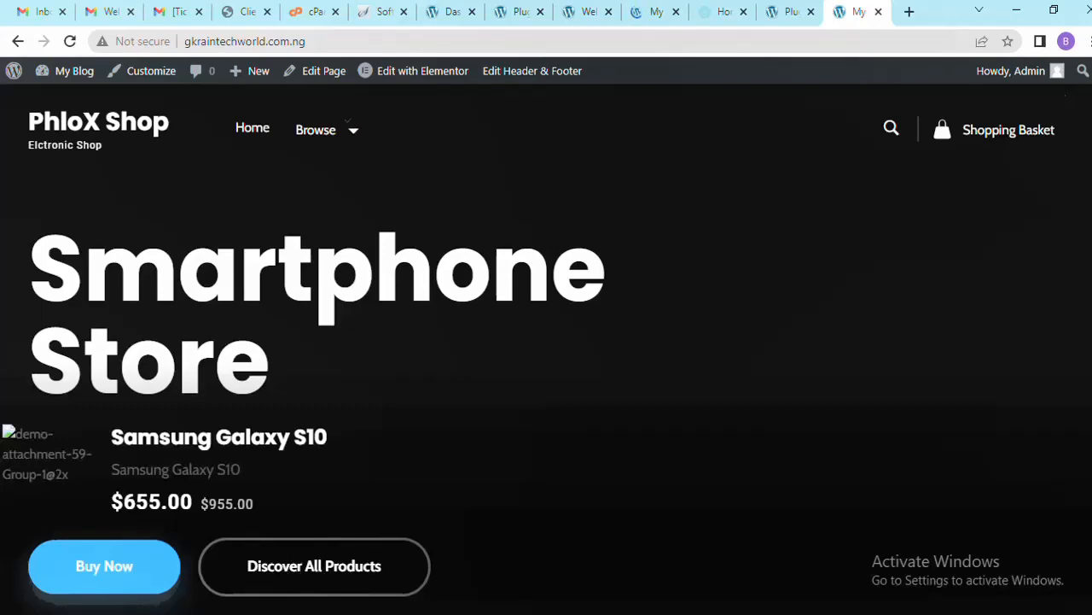
Scroll through the homepage's hero, popular, featured and new product sections
{"action": "scroll", "coordinate": [546, 341], "scroll_direction": "down", "scroll_amount": 10}
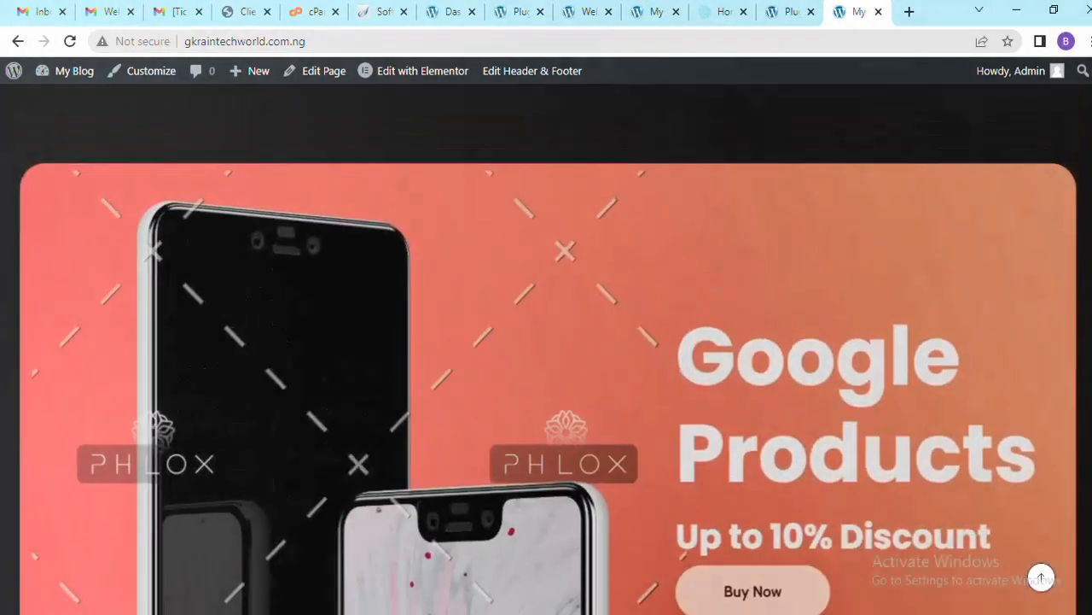
{"action": "scroll", "coordinate": [546, 341], "scroll_direction": "down", "scroll_amount": 10}
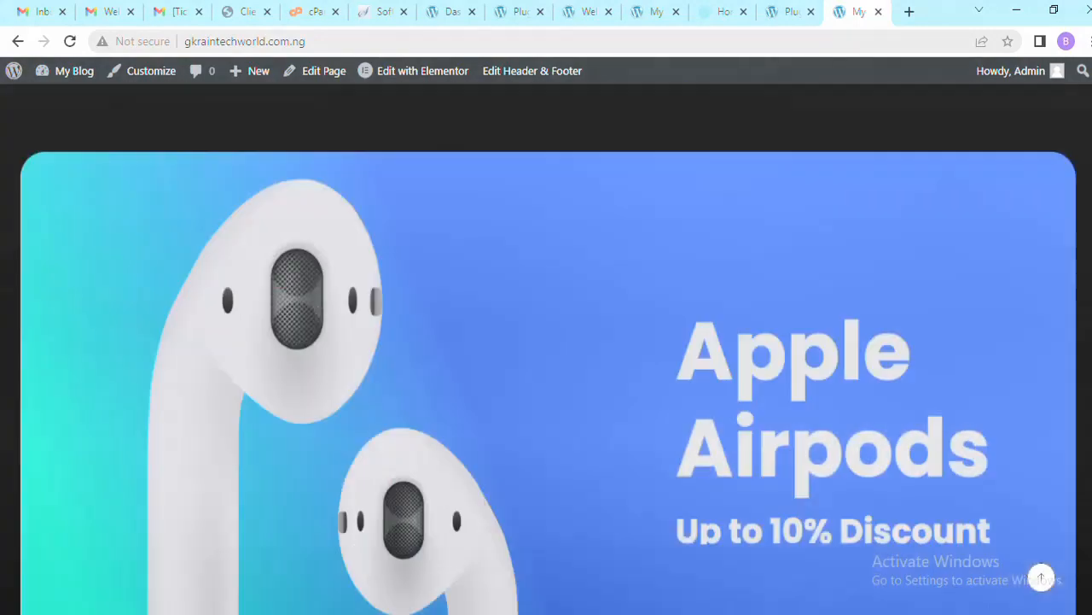
{"action": "scroll", "coordinate": [546, 341], "scroll_direction": "down", "scroll_amount": 10}
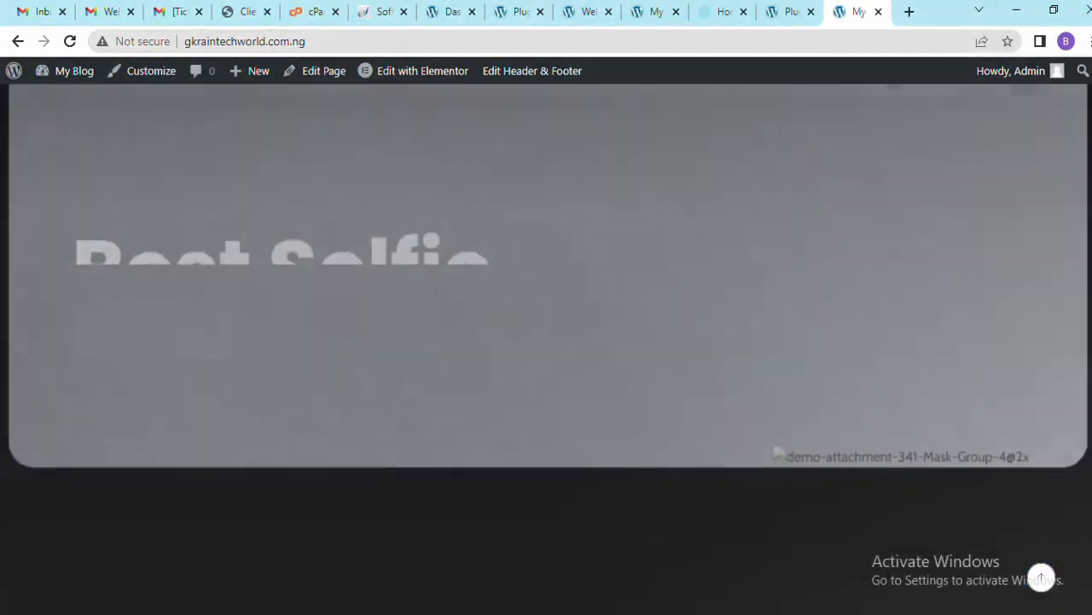
{"action": "scroll", "coordinate": [547, 341], "scroll_direction": "up", "scroll_amount": 10}
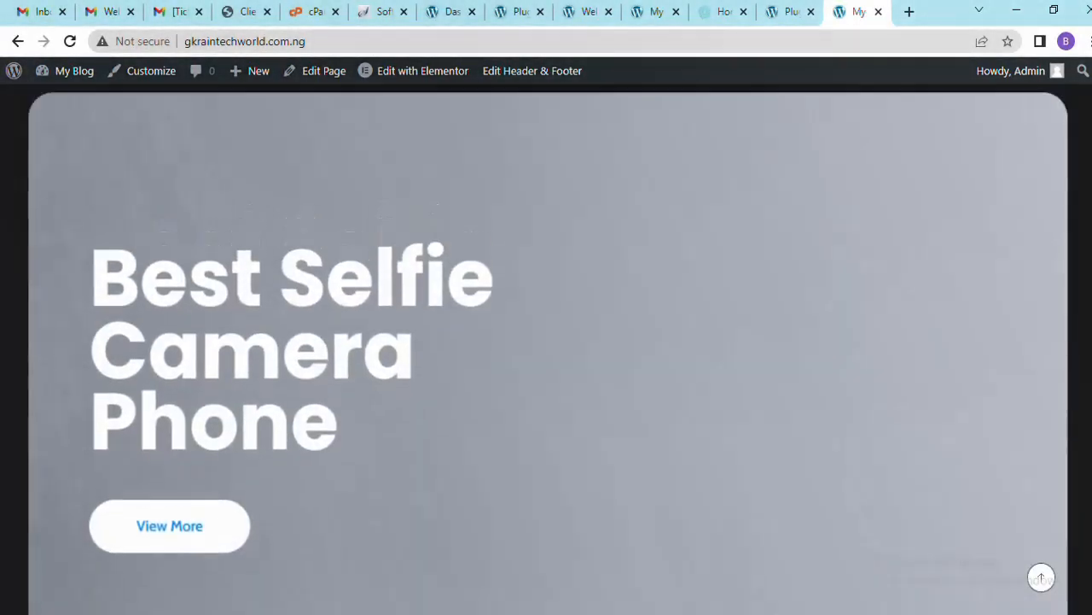
{"action": "scroll", "coordinate": [546, 342], "scroll_direction": "down", "scroll_amount": 10}
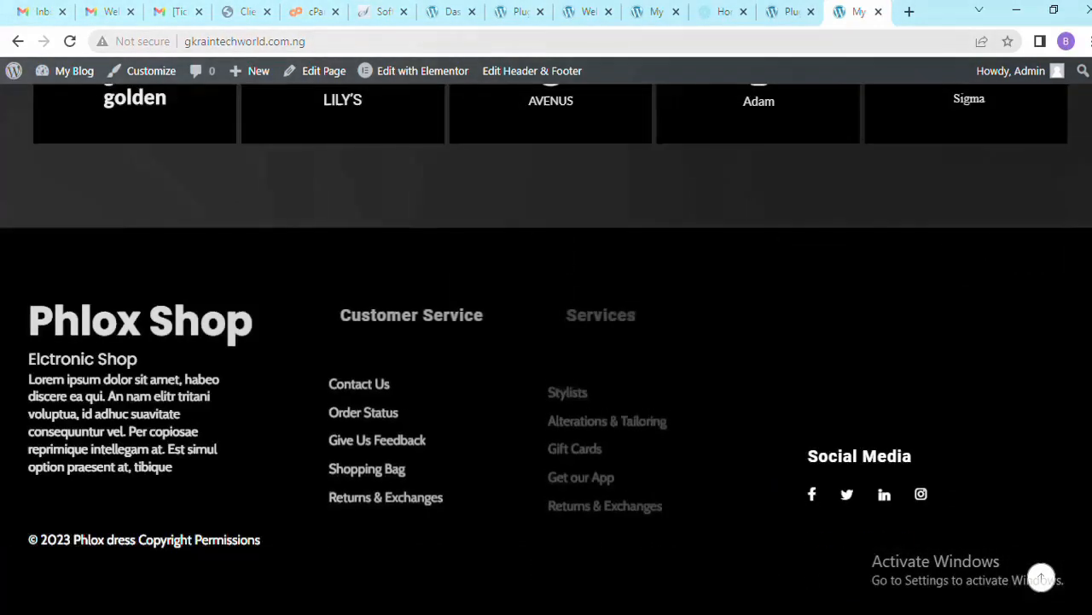
{"action": "scroll", "coordinate": [547, 341], "scroll_direction": "up", "scroll_amount": 15}
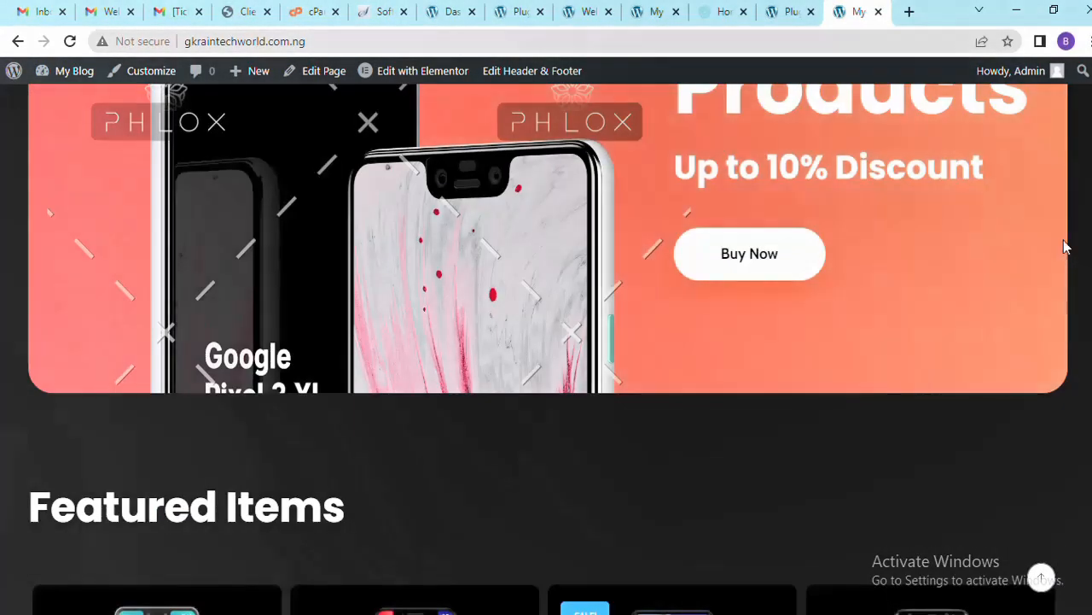
{"action": "scroll", "coordinate": [1082, 124], "scroll_direction": "down", "scroll_amount": 3}
{"action": "scroll", "coordinate": [1089, 115], "scroll_direction": "up", "scroll_amount": 3}
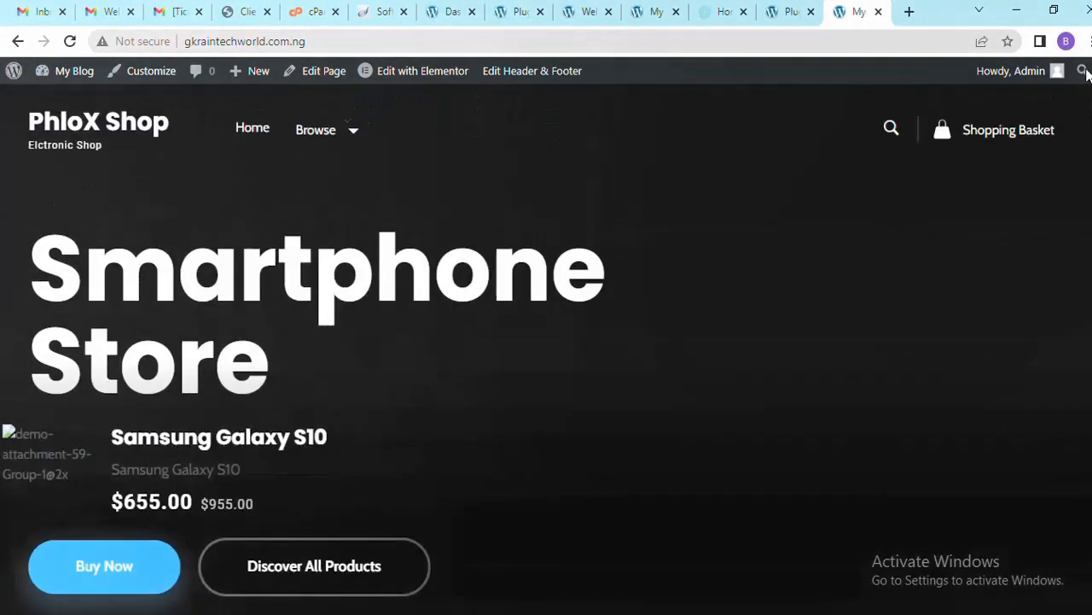
{"action": "scroll", "coordinate": [546, 342], "scroll_direction": "down", "scroll_amount": 5}
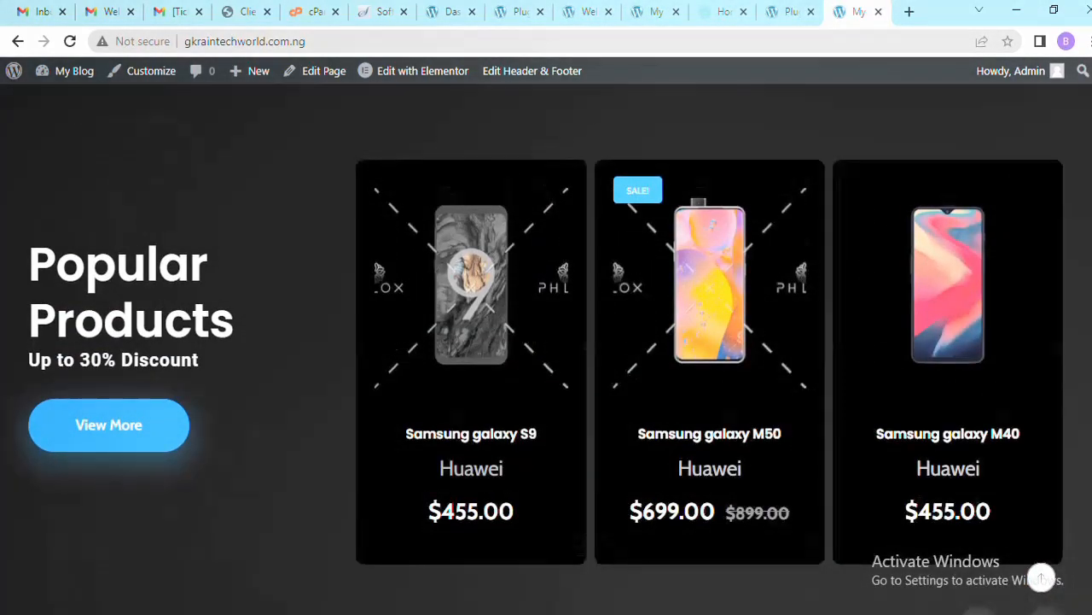
{"action": "scroll", "coordinate": [547, 342], "scroll_direction": "down", "scroll_amount": 5}
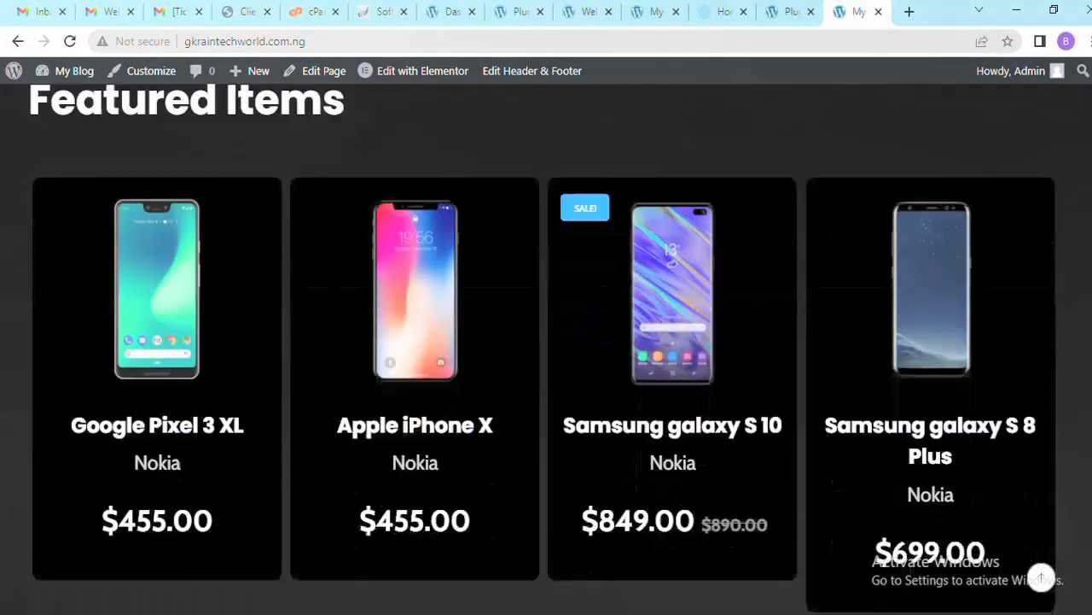
{"action": "scroll", "coordinate": [546, 342], "scroll_direction": "down", "scroll_amount": 5}
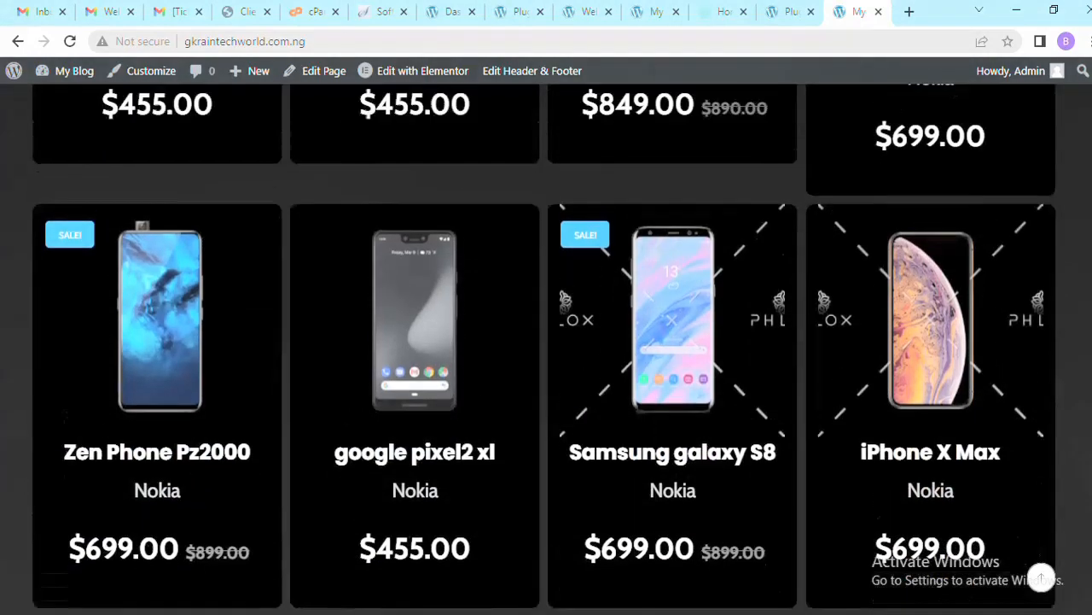
{"action": "scroll", "coordinate": [546, 341], "scroll_direction": "down", "scroll_amount": 6}
{"action": "scroll", "coordinate": [547, 342], "scroll_direction": "down", "scroll_amount": 5}
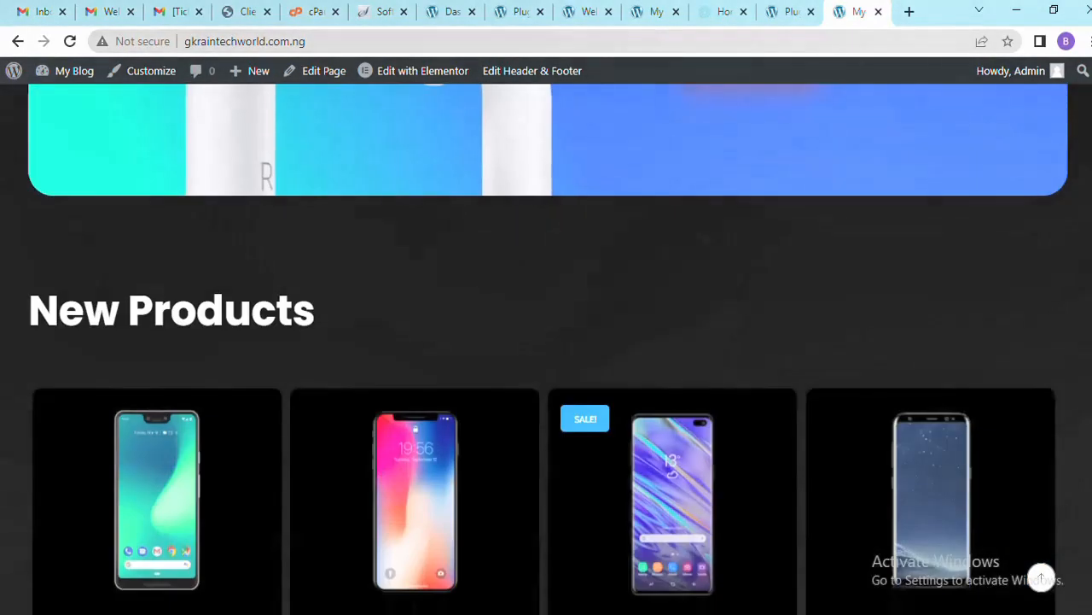
{"action": "scroll", "coordinate": [547, 342], "scroll_direction": "down", "scroll_amount": 8}
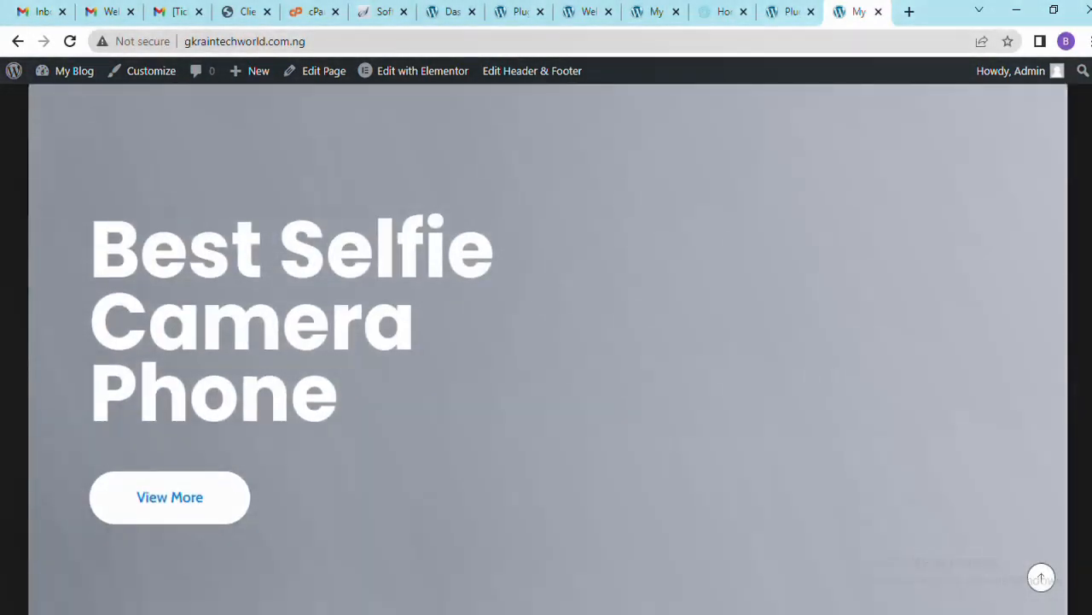
{"action": "scroll", "coordinate": [546, 341], "scroll_direction": "down", "scroll_amount": 6}
{"action": "scroll", "coordinate": [1084, 376], "scroll_direction": "up", "scroll_amount": 15}
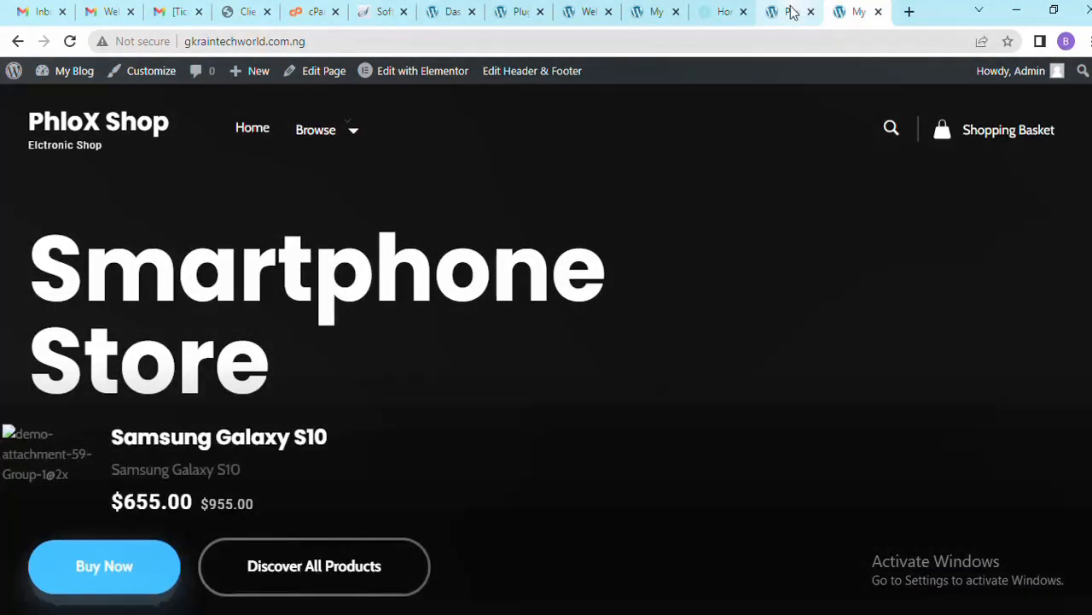
Close the Phlox grocery demo tab and the My Blog front-end tab, back on Installed Plugins
{"action": "left_click", "coordinate": [789, 12]}
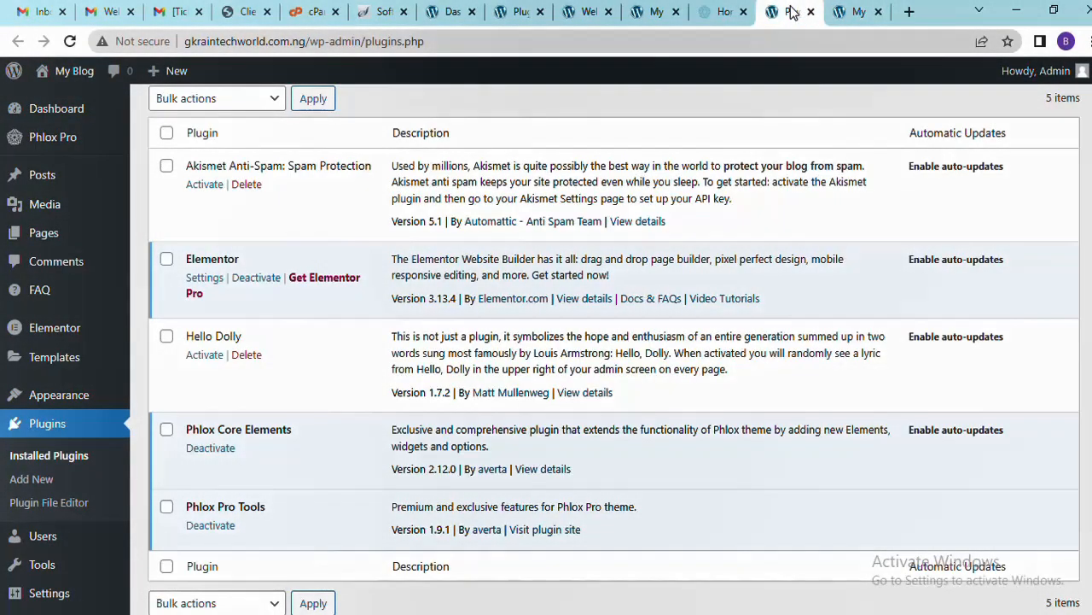
{"action": "left_click", "coordinate": [853, 12]}
{"action": "mouse_move", "coordinate": [414, 76]}
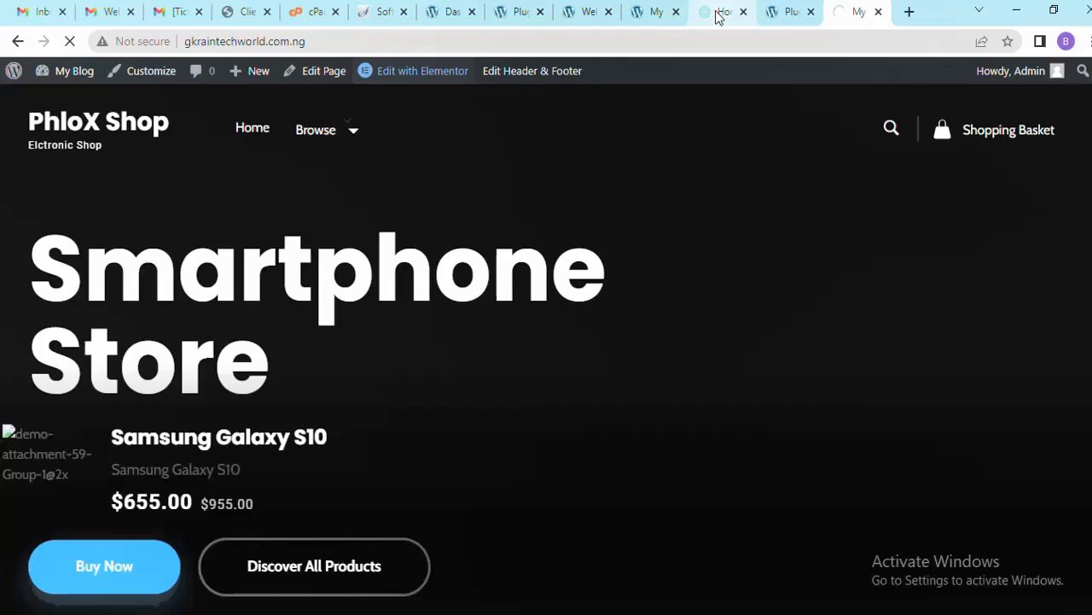
{"action": "left_click", "coordinate": [724, 13]}
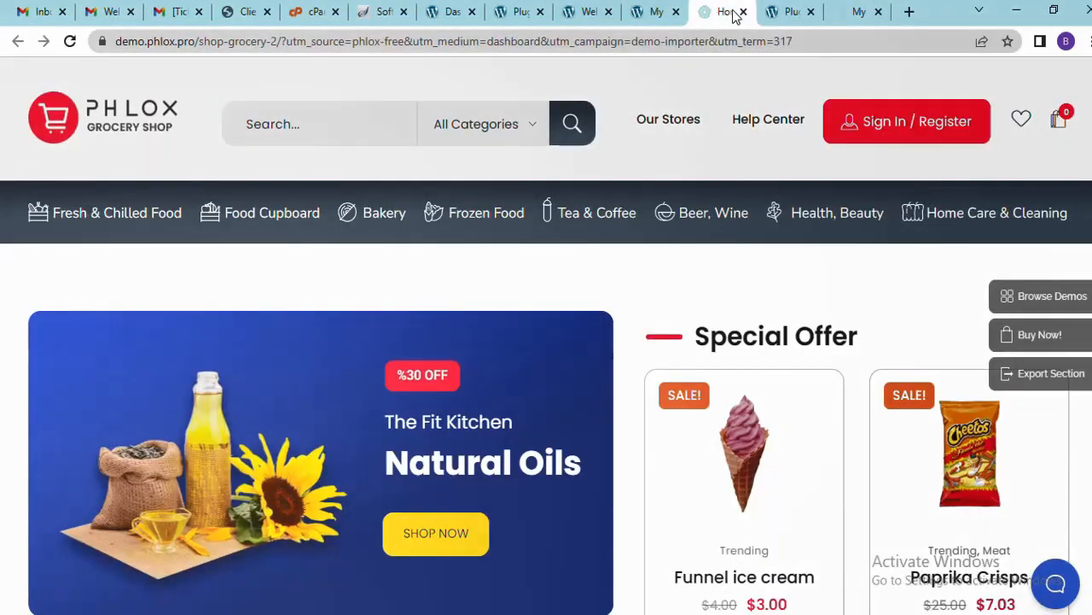
{"action": "left_click", "coordinate": [743, 12]}
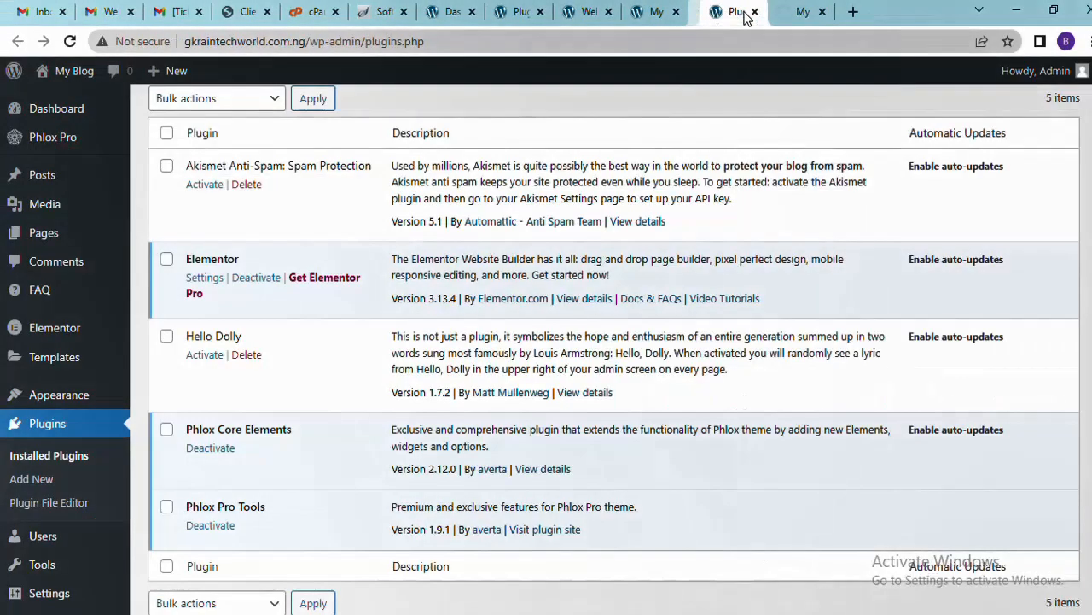
{"action": "left_click", "coordinate": [653, 13]}
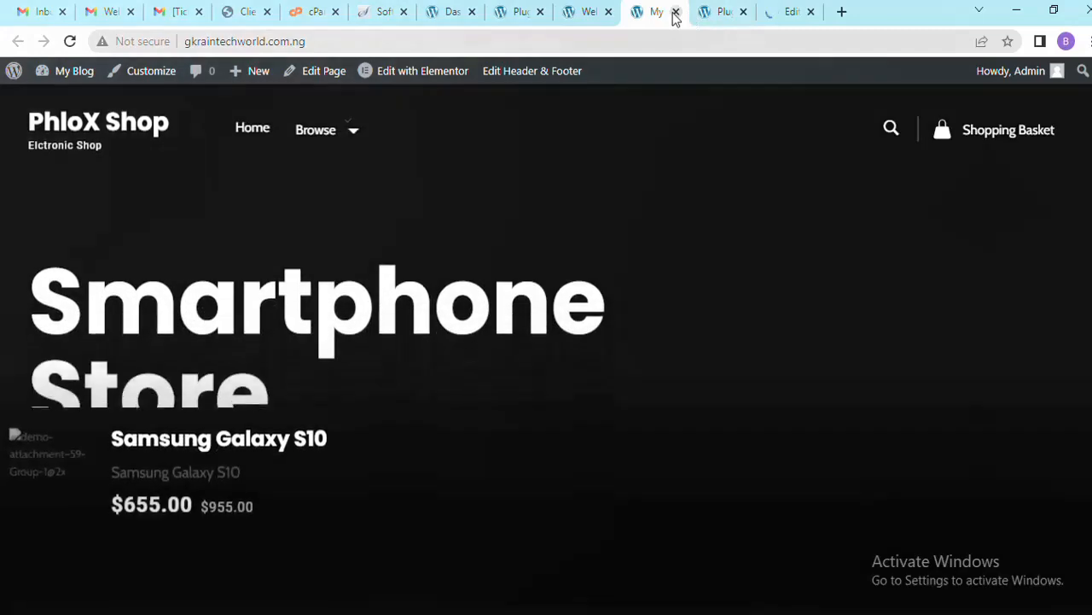
{"action": "left_click", "coordinate": [675, 12]}
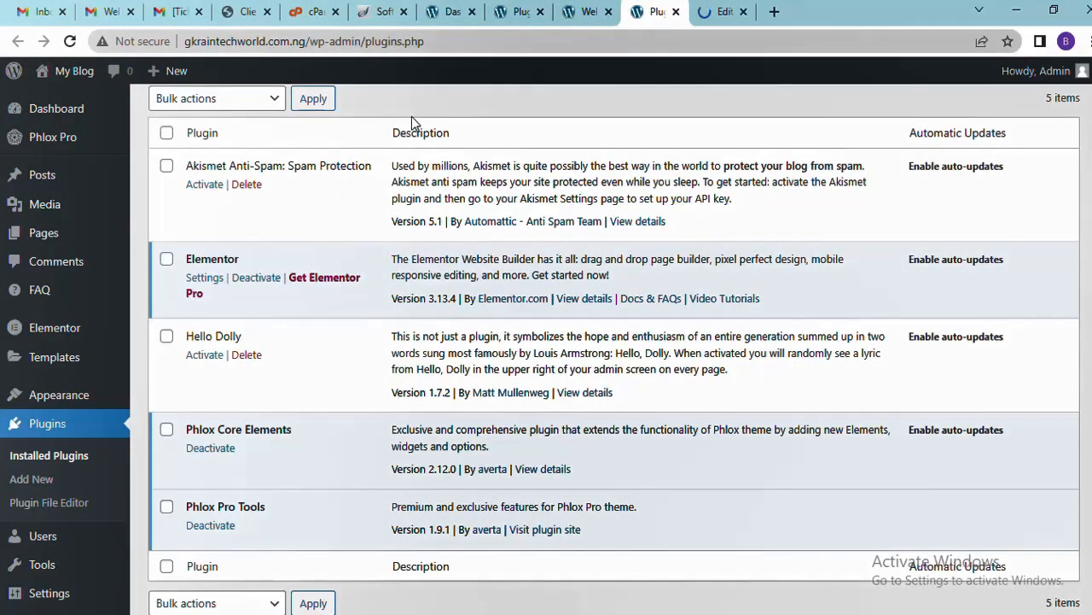
Go to Pages > All Pages and postpone the Phlox Pro survey with Remind Me Later
{"action": "mouse_move", "coordinate": [47, 190]}
{"action": "mouse_move", "coordinate": [126, 227]}
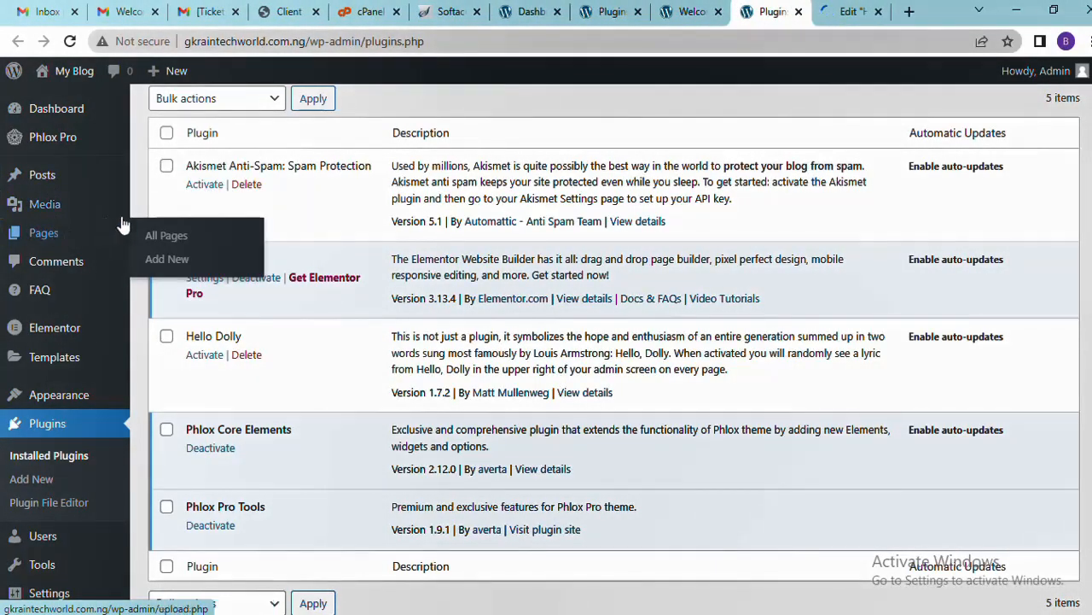
{"action": "left_click", "coordinate": [156, 241]}
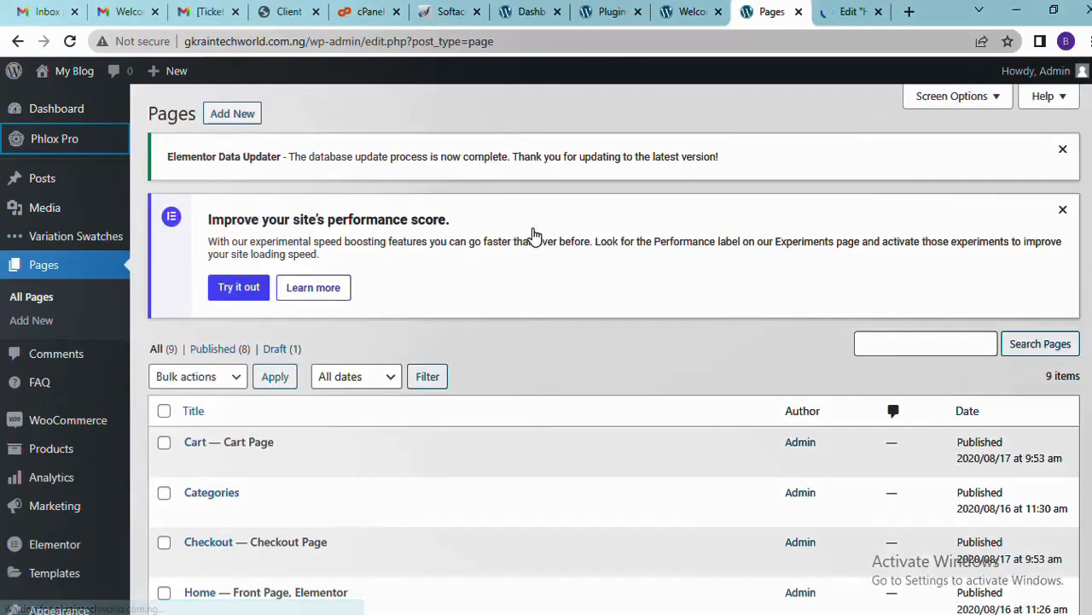
{"action": "scroll", "coordinate": [855, 292], "scroll_direction": "down", "scroll_amount": 4}
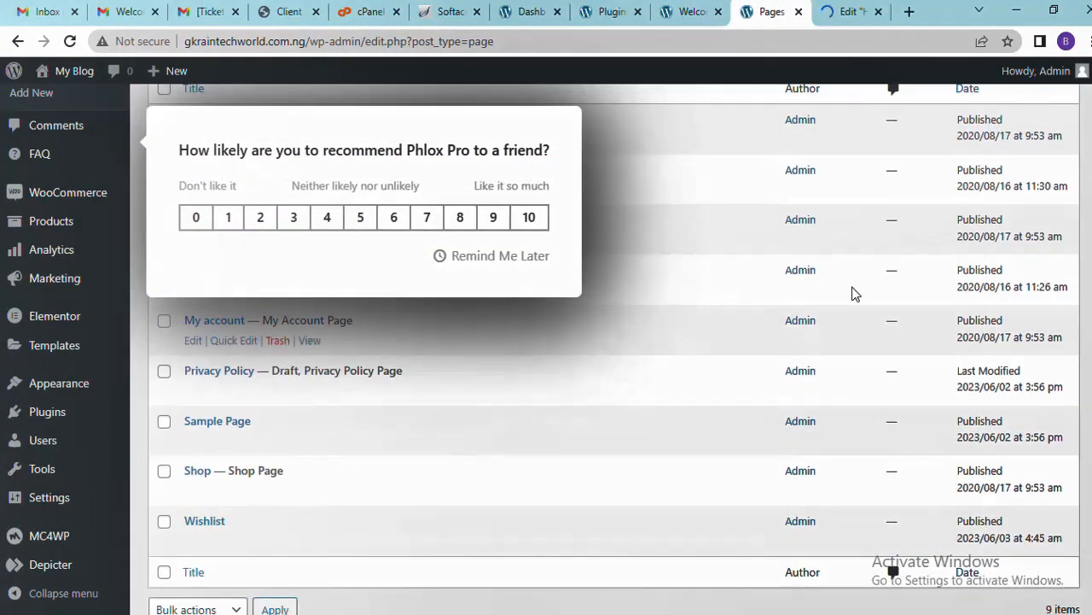
{"action": "left_click", "coordinate": [480, 258]}
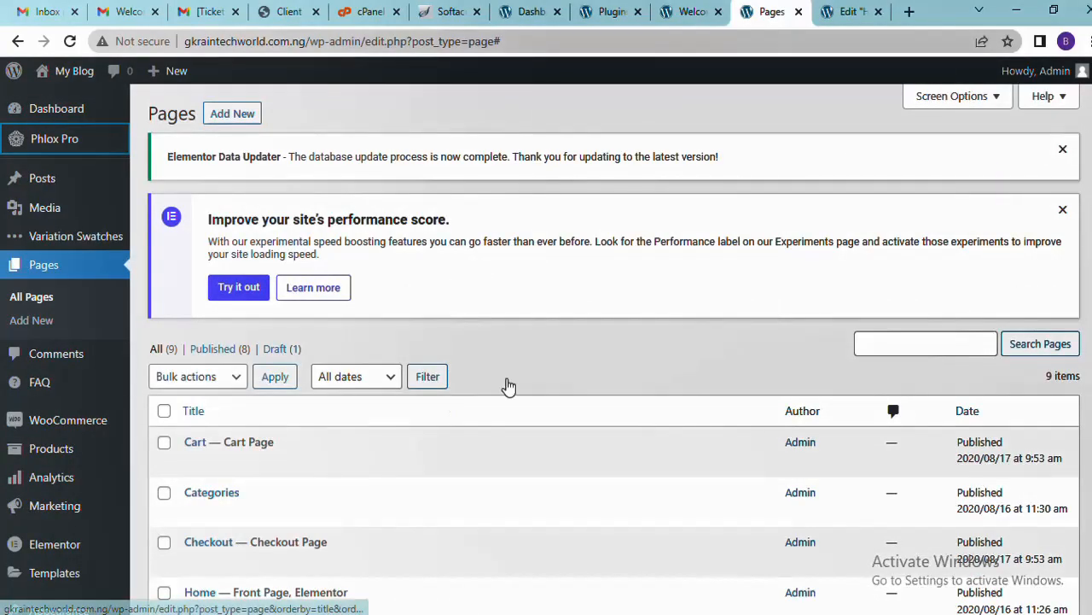
Look over the nine pages, including Home, Cart, Checkout and Shop, then return to Elementor
{"action": "scroll", "coordinate": [615, 349], "scroll_direction": "down", "scroll_amount": 4}
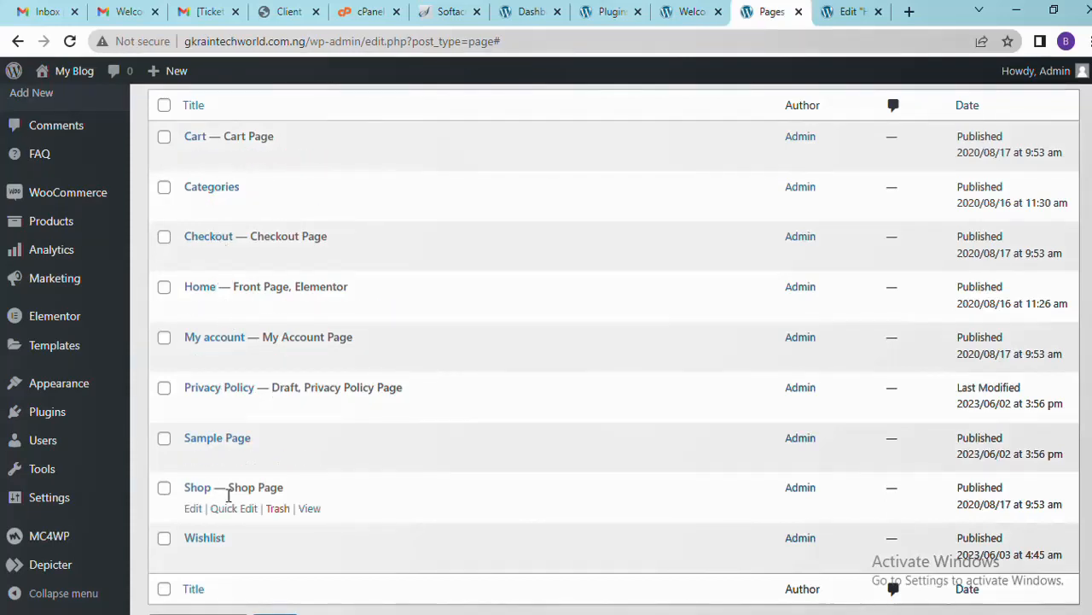
{"action": "scroll", "coordinate": [968, 333], "scroll_direction": "down", "scroll_amount": 1}
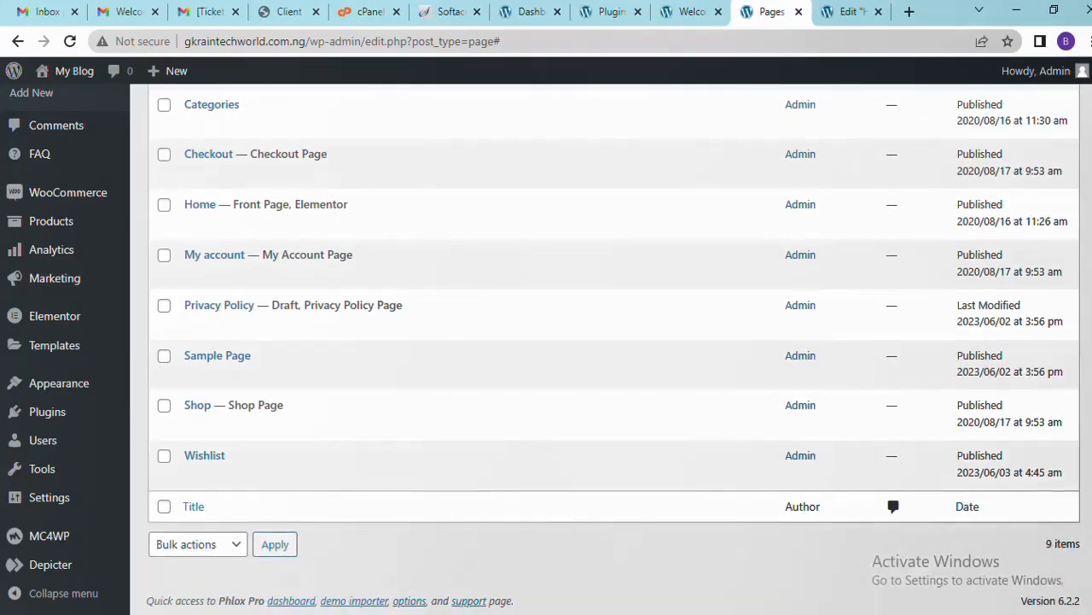
{"action": "scroll", "coordinate": [969, 333], "scroll_direction": "up", "scroll_amount": 1}
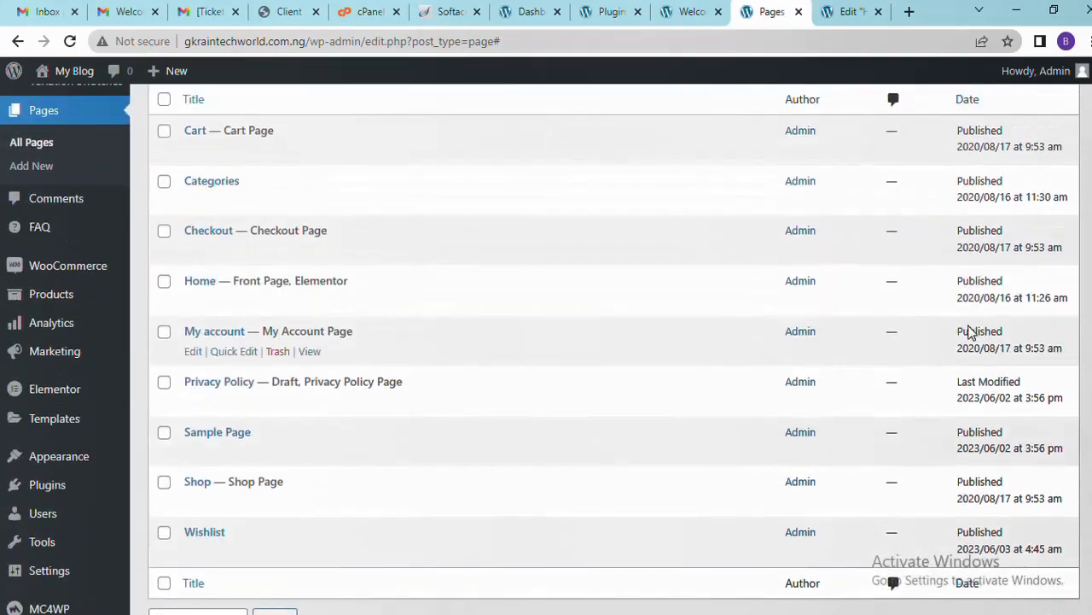
{"action": "left_click", "coordinate": [837, 10]}
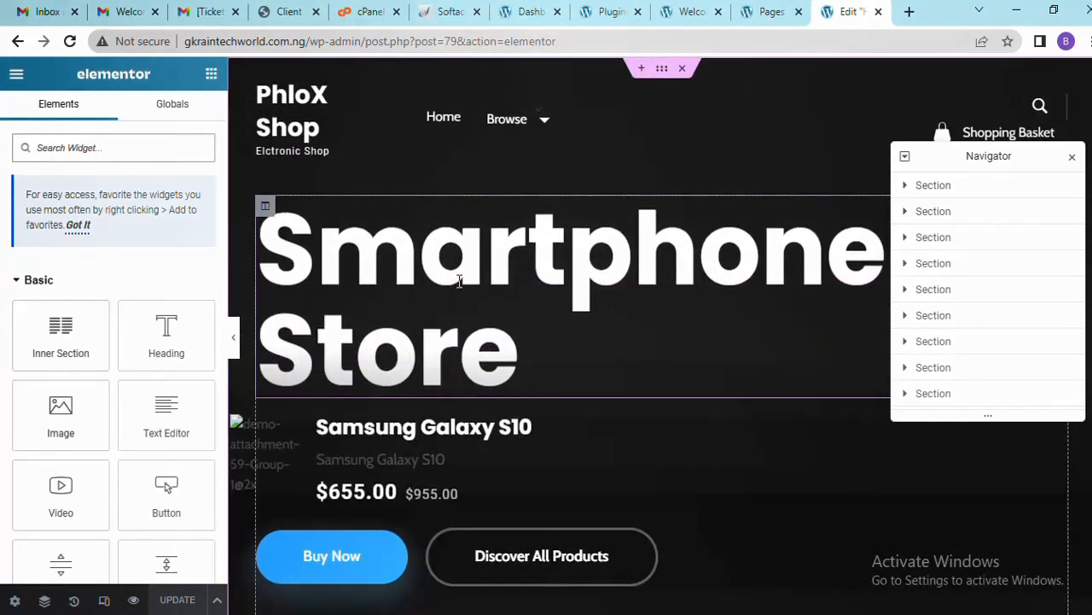
Set the Smartphone Store heading's typography size to about 79 px
{"action": "left_click", "coordinate": [460, 281]}
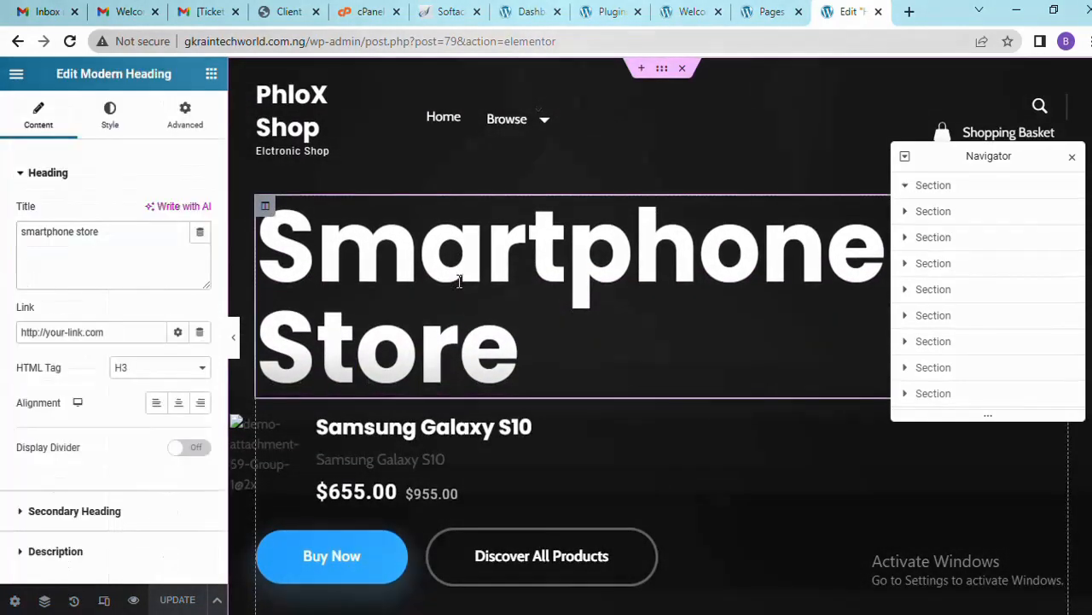
{"action": "left_click", "coordinate": [128, 120]}
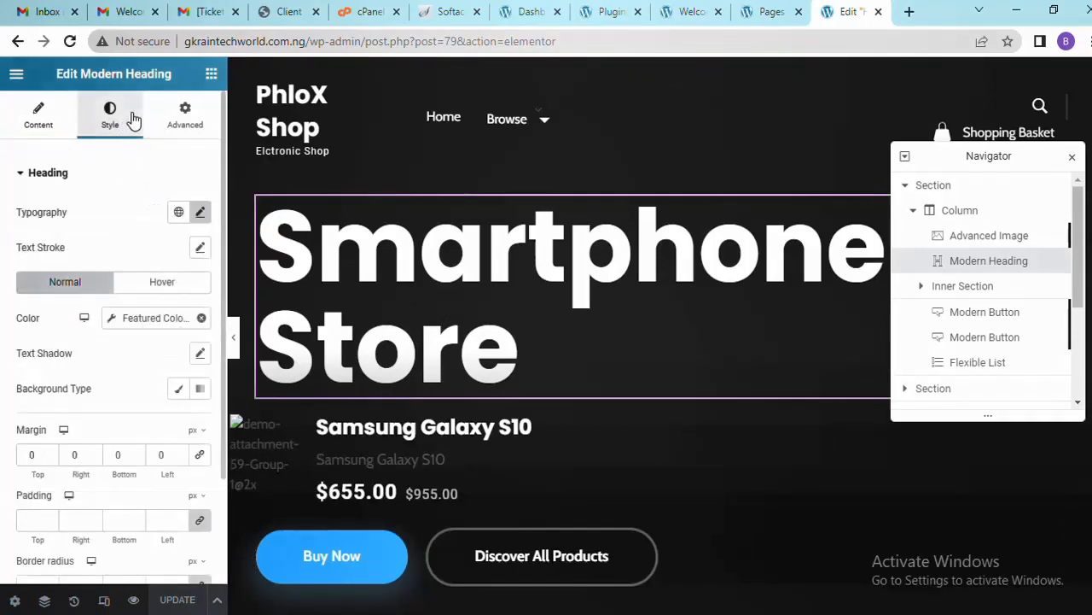
{"action": "left_click", "coordinate": [201, 214]}
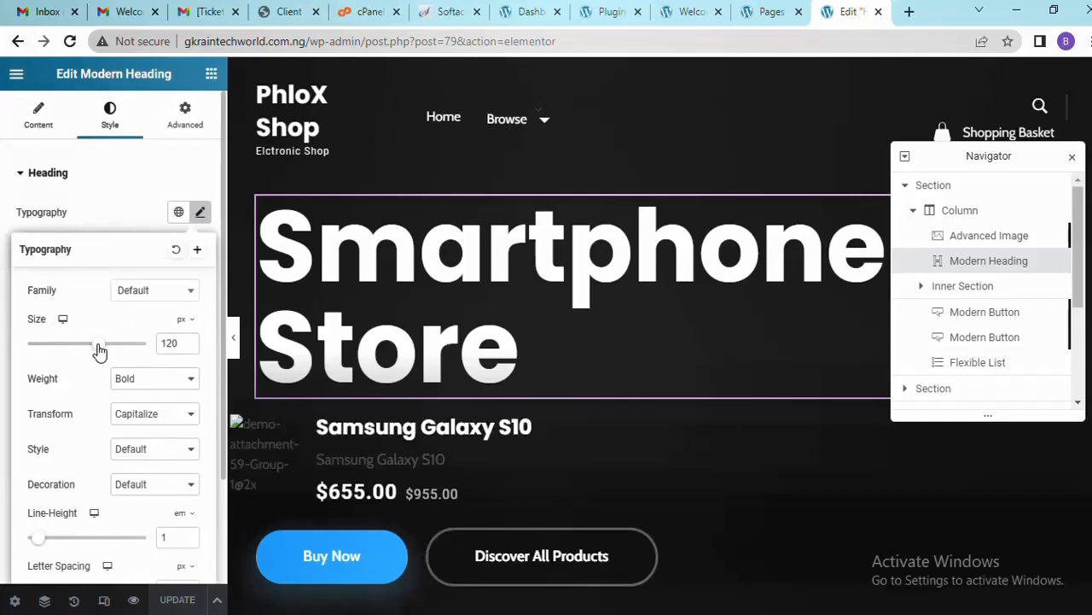
{"action": "left_click_drag", "start_coordinate": [100, 352], "coordinate": [73, 344]}
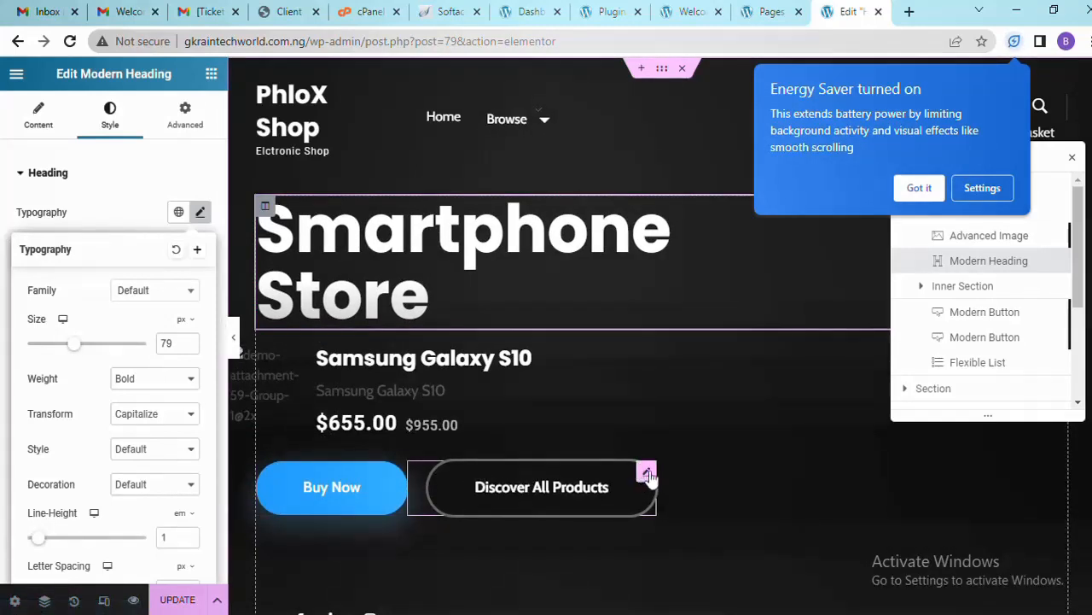
Delete the Discover All Products button and dismiss the Energy Saver notice
{"action": "right_click", "coordinate": [649, 476]}
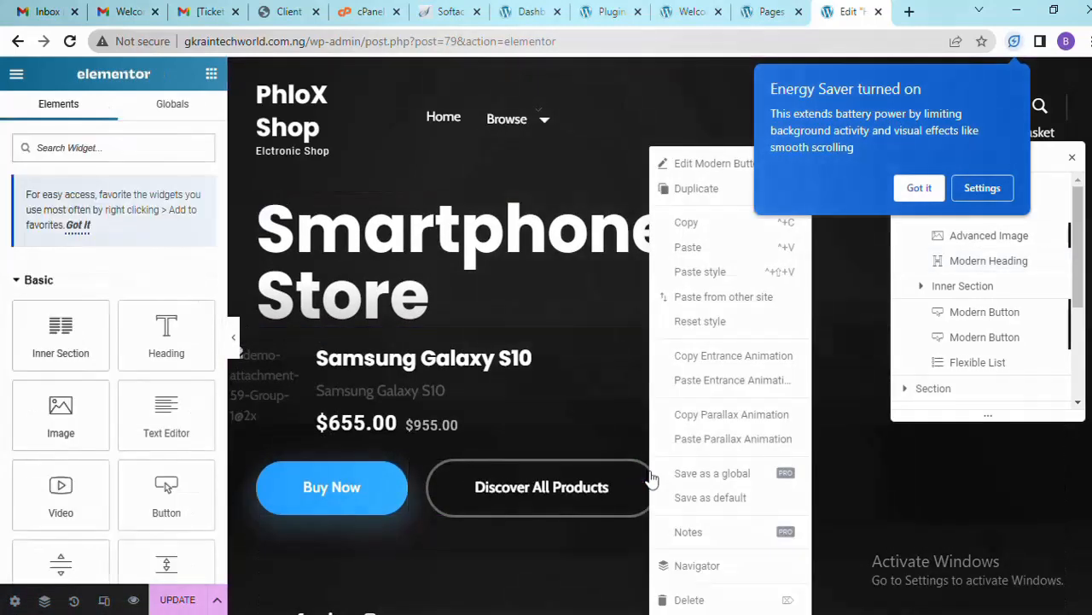
{"action": "left_click", "coordinate": [687, 600]}
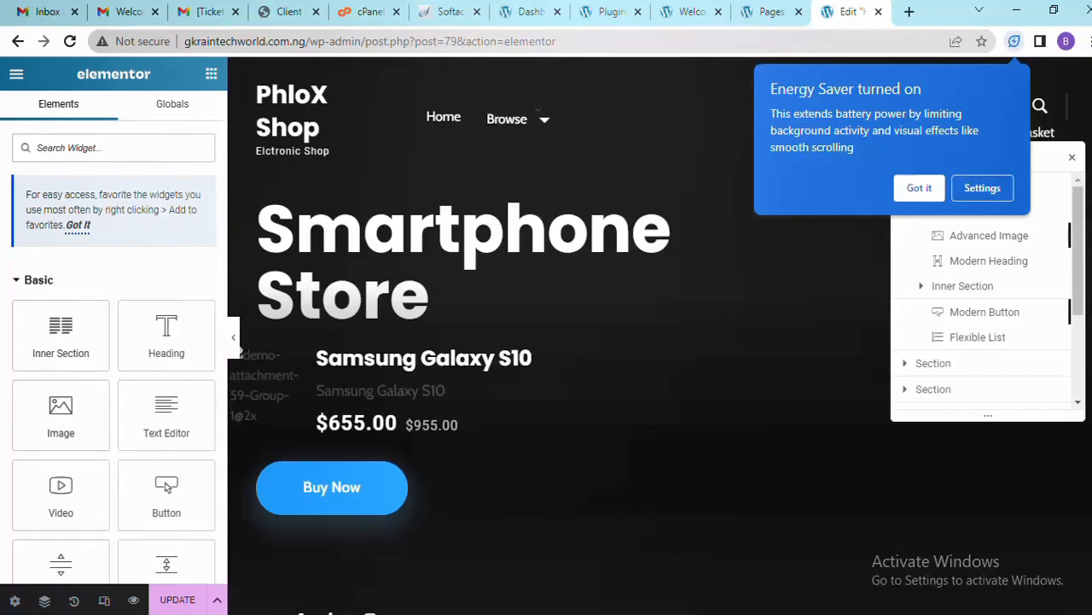
{"action": "scroll", "coordinate": [660, 258], "scroll_direction": "down", "scroll_amount": 5}
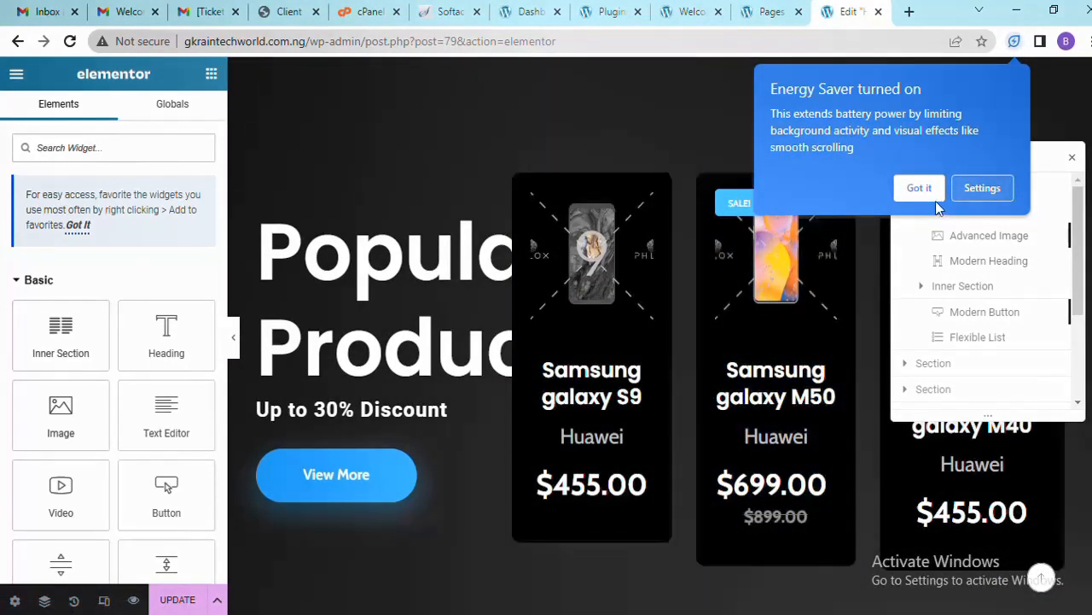
{"action": "left_click", "coordinate": [920, 188]}
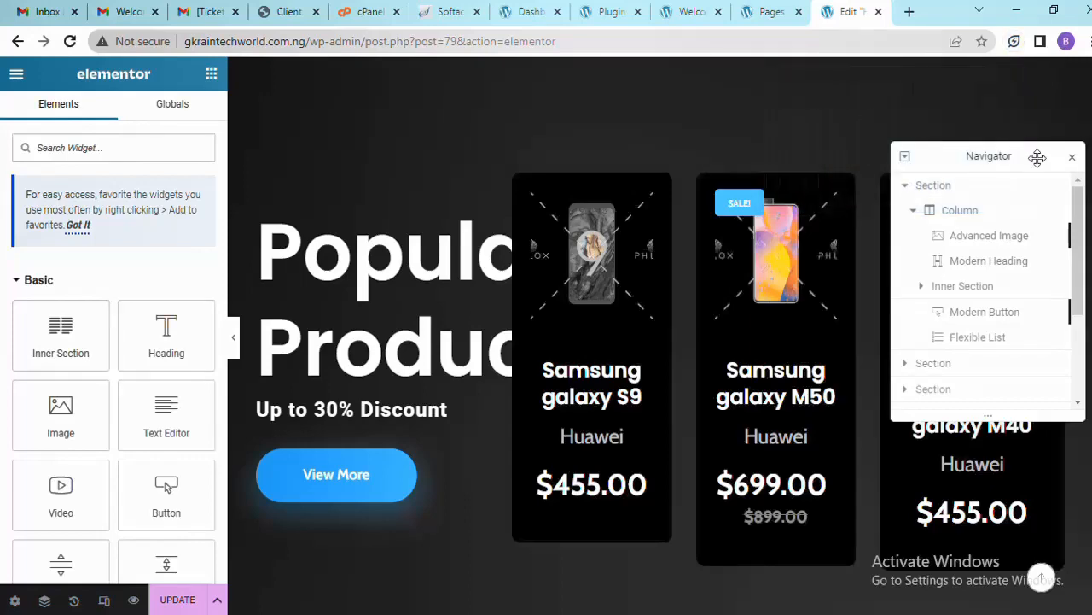
{"action": "left_click_drag", "start_coordinate": [1037, 157], "coordinate": [937, 142]}
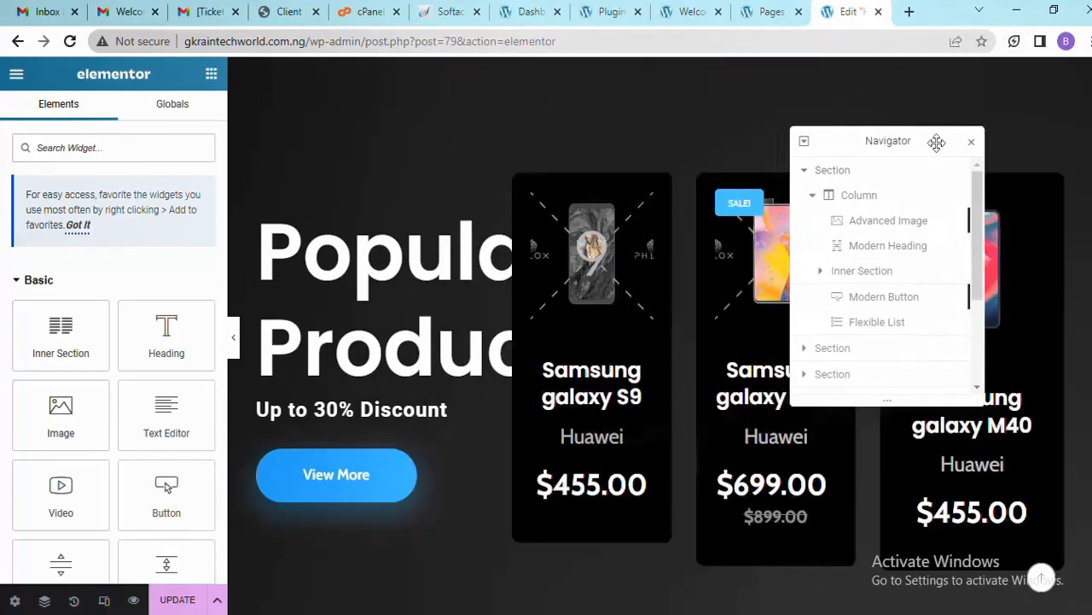
Drill through the page structure down to the third section's inner section second column
{"action": "left_click", "coordinate": [860, 274]}
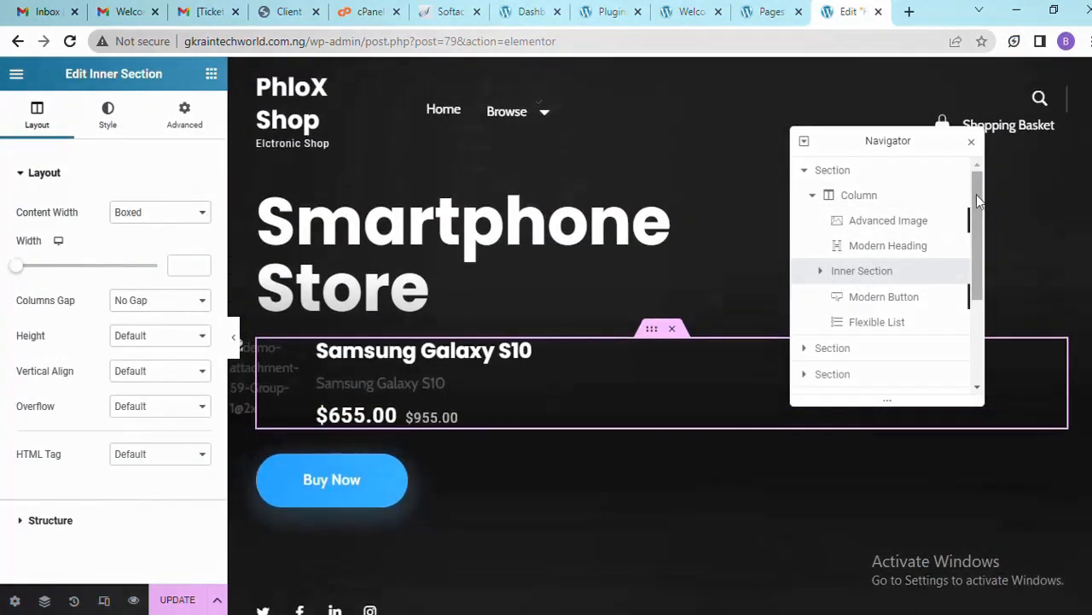
{"action": "scroll", "coordinate": [973, 230], "scroll_direction": "down", "scroll_amount": 3}
{"action": "left_click", "coordinate": [869, 263]}
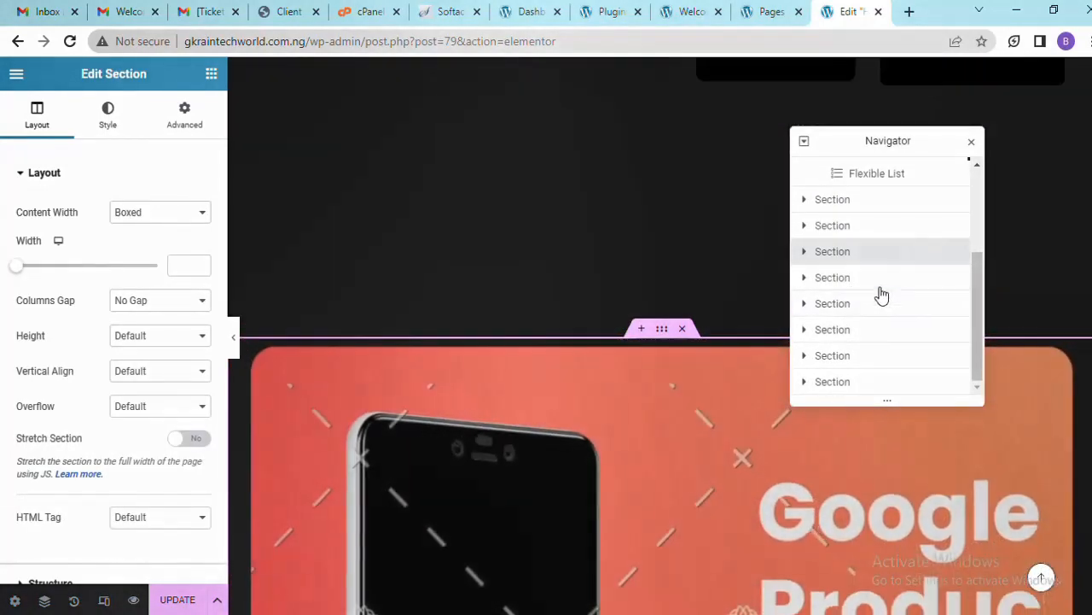
{"action": "left_click", "coordinate": [804, 253]}
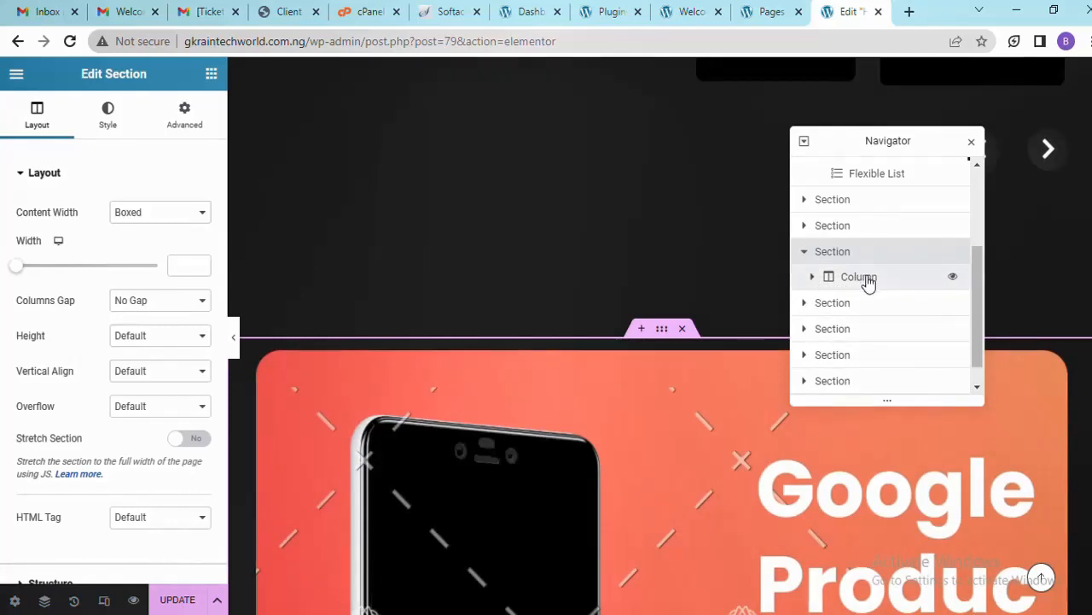
{"action": "left_click", "coordinate": [866, 279]}
{"action": "left_click", "coordinate": [811, 282]}
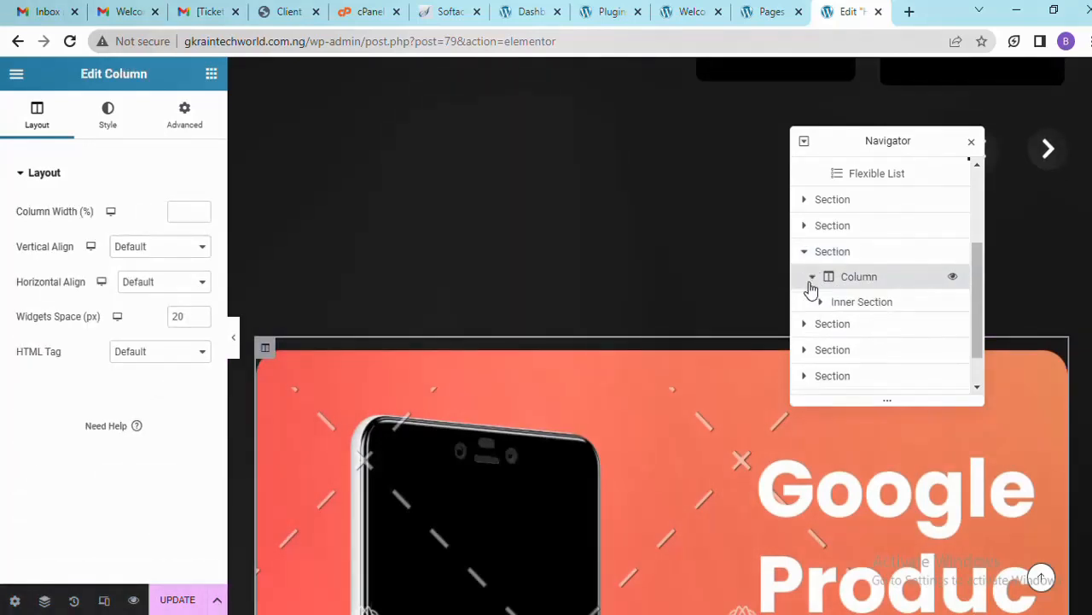
{"action": "left_click", "coordinate": [852, 311]}
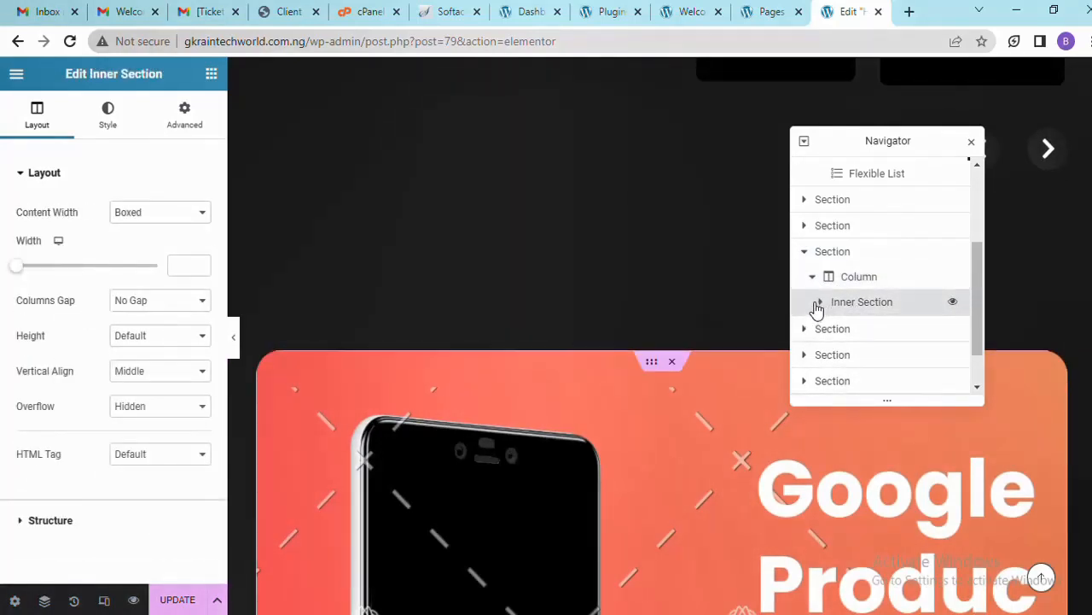
{"action": "left_click", "coordinate": [820, 305]}
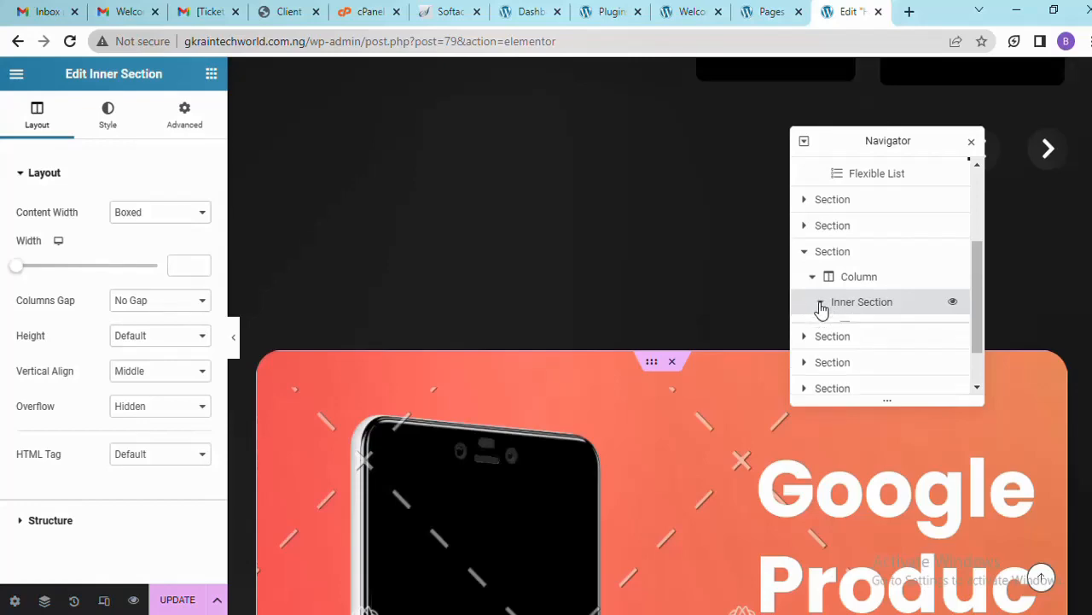
{"action": "left_click", "coordinate": [866, 362]}
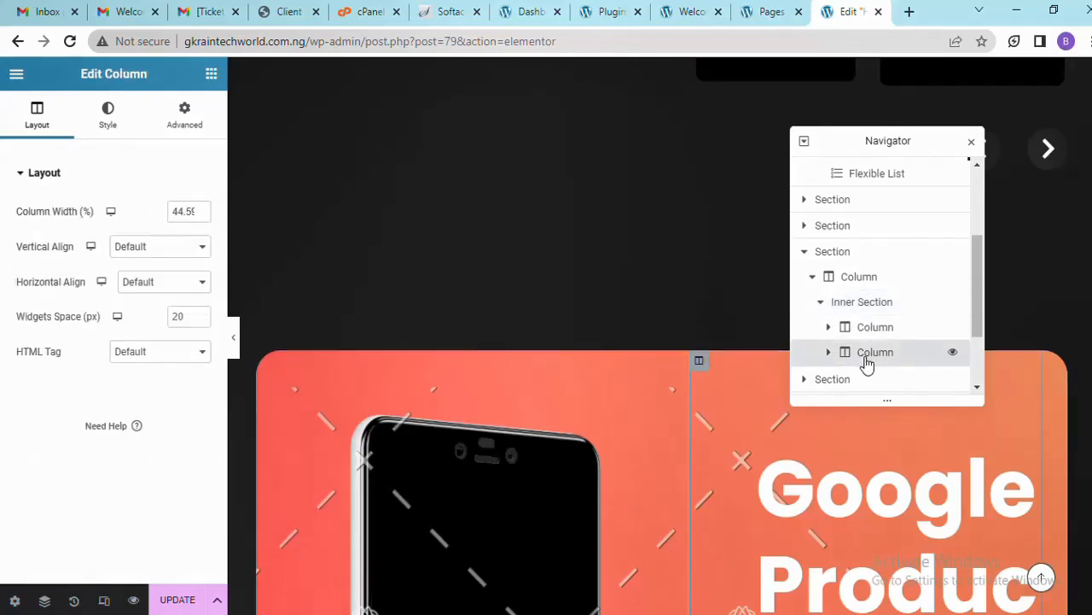
Scroll down and select the Best Selfie Camera Phone heading
{"action": "scroll", "coordinate": [660, 336], "scroll_direction": "down", "scroll_amount": 15}
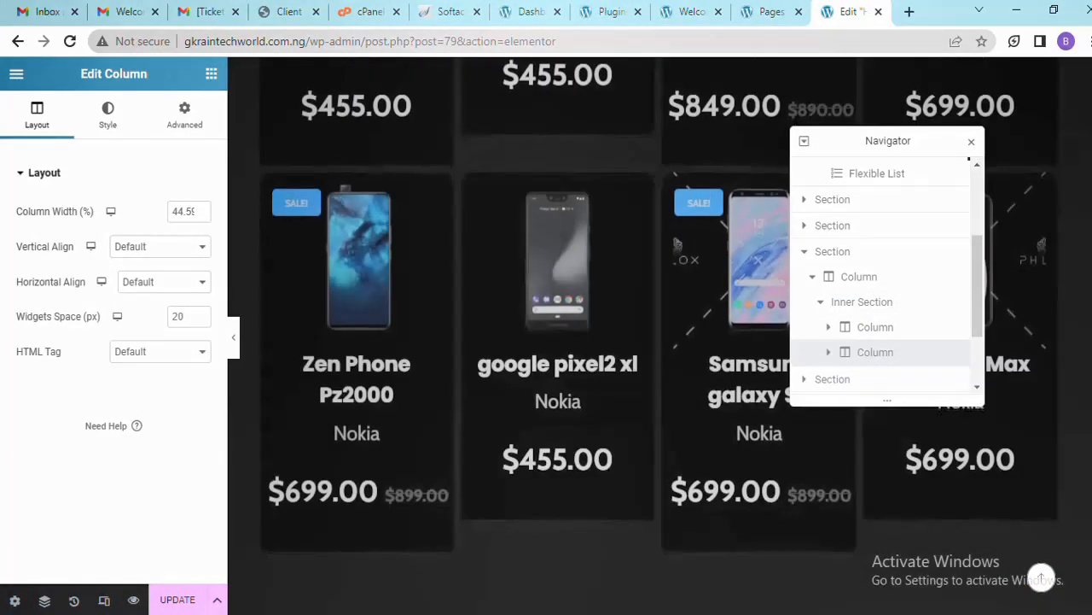
{"action": "scroll", "coordinate": [660, 337], "scroll_direction": "up", "scroll_amount": 6}
{"action": "scroll", "coordinate": [660, 336], "scroll_direction": "up", "scroll_amount": 5}
{"action": "scroll", "coordinate": [660, 337], "scroll_direction": "down", "scroll_amount": 8}
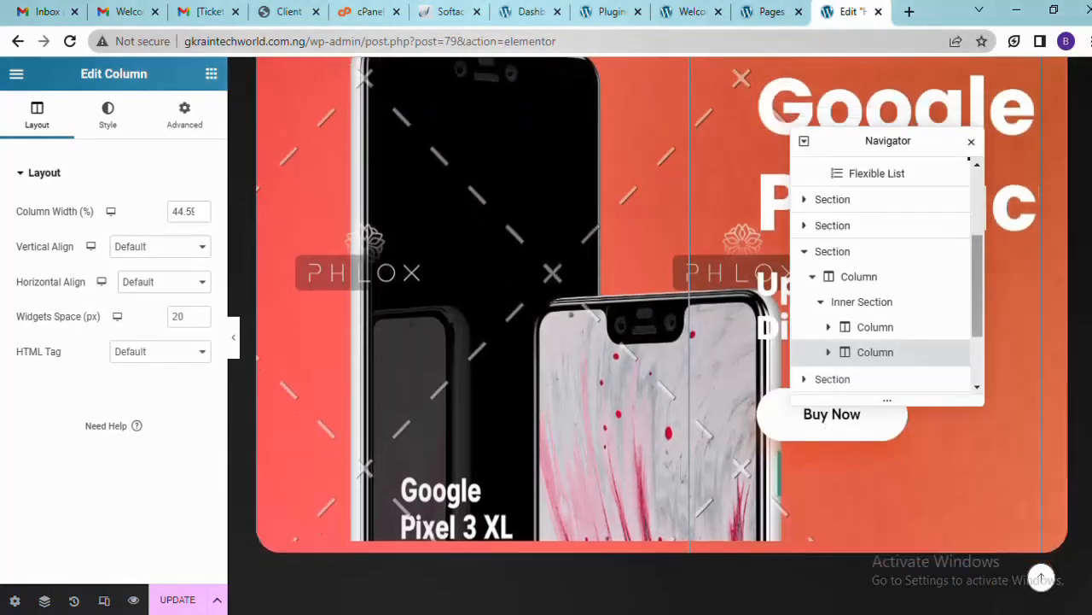
{"action": "scroll", "coordinate": [660, 336], "scroll_direction": "down", "scroll_amount": 4}
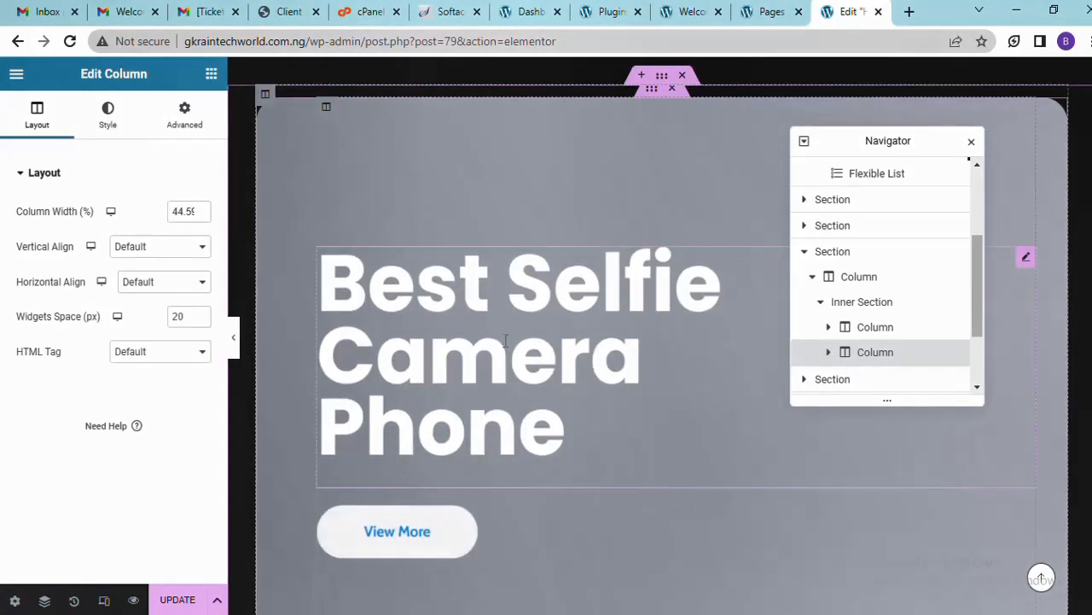
{"action": "left_click", "coordinate": [506, 340]}
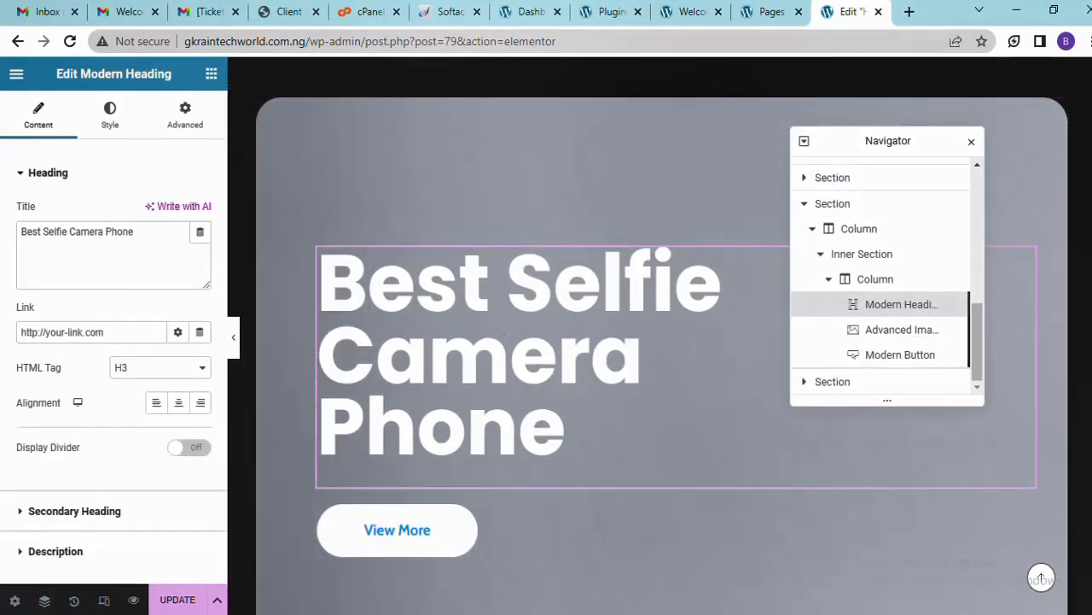
Select the phone image in the orange Google banner and begin choosing a replacement image
{"action": "scroll", "coordinate": [505, 337], "scroll_direction": "down", "scroll_amount": 1}
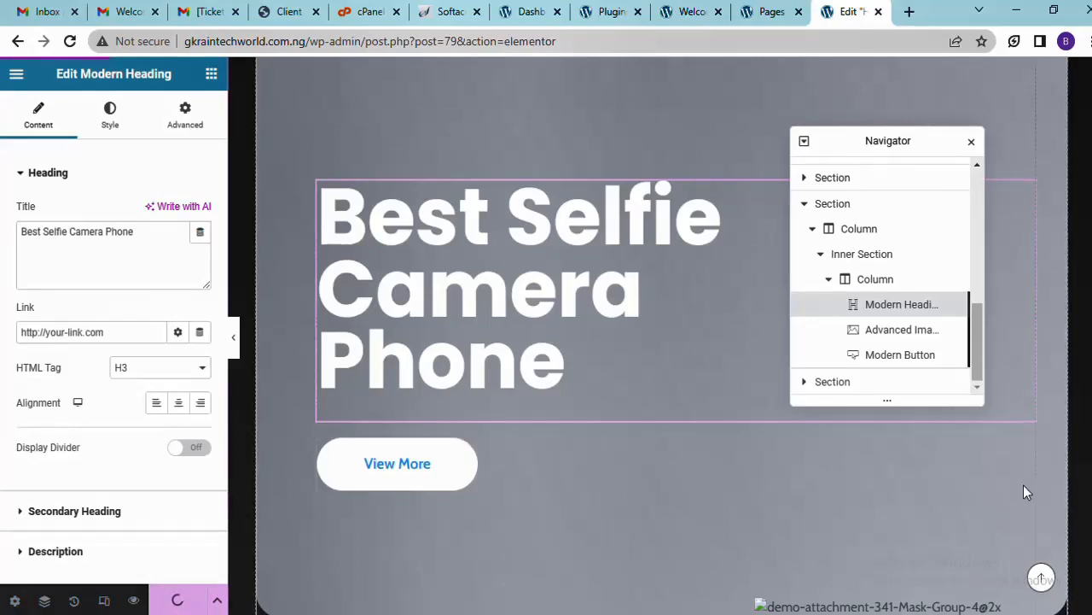
{"action": "scroll", "coordinate": [647, 337], "scroll_direction": "up", "scroll_amount": 10}
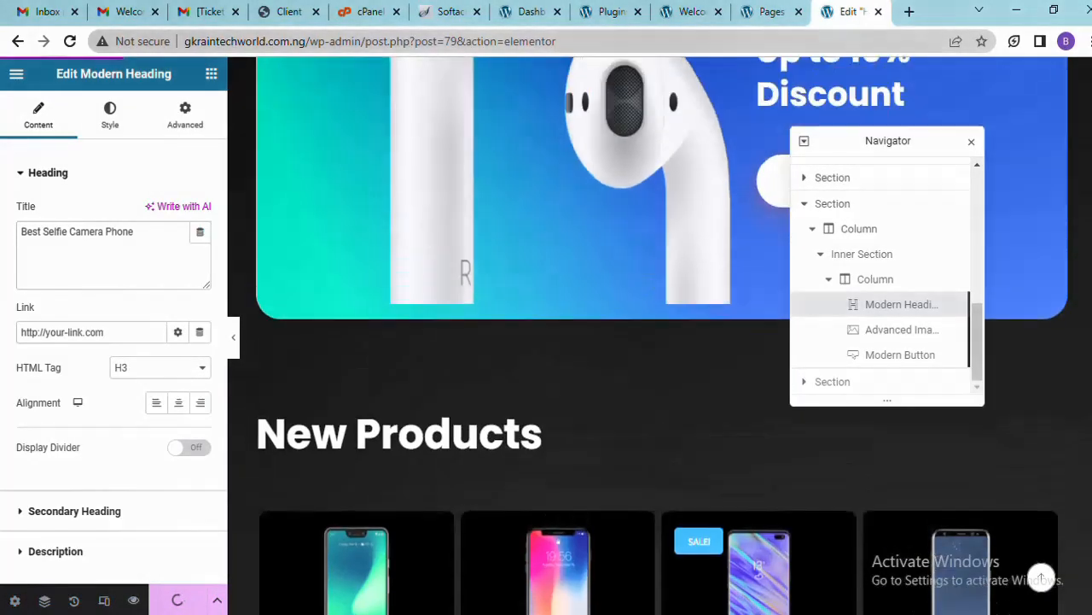
{"action": "scroll", "coordinate": [647, 336], "scroll_direction": "down", "scroll_amount": 1}
{"action": "scroll", "coordinate": [647, 336], "scroll_direction": "up", "scroll_amount": 20}
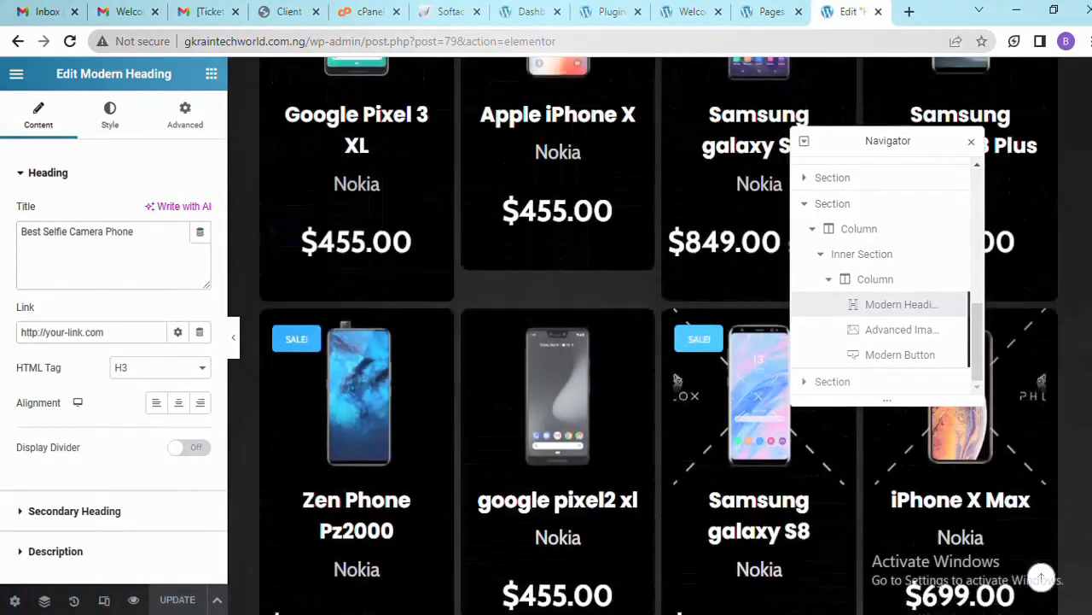
{"action": "scroll", "coordinate": [647, 337], "scroll_direction": "up", "scroll_amount": 11}
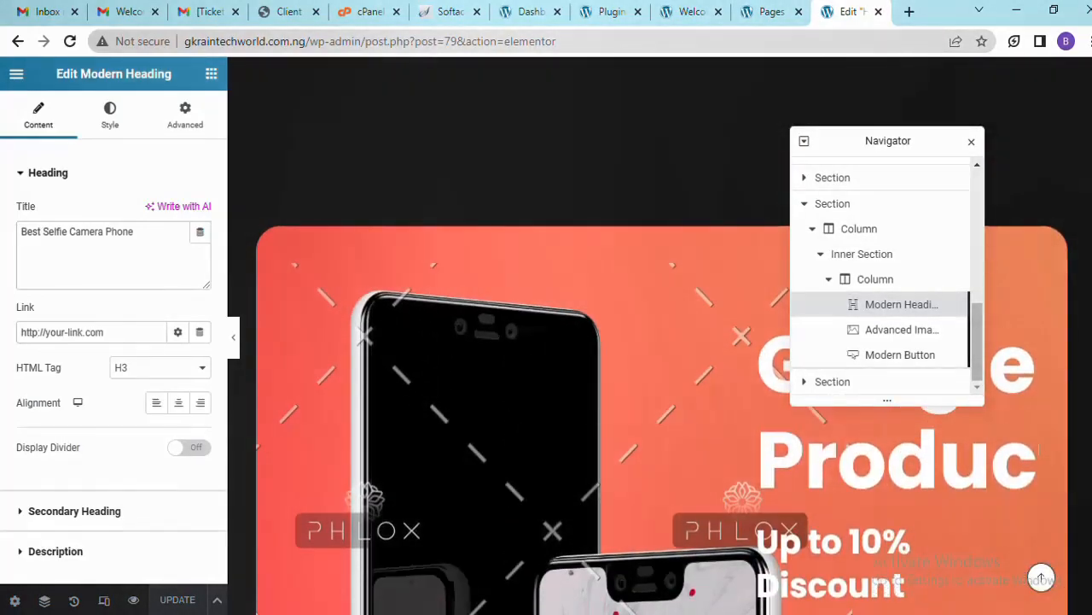
{"action": "scroll", "coordinate": [647, 336], "scroll_direction": "down", "scroll_amount": 2}
{"action": "scroll", "coordinate": [647, 336], "scroll_direction": "down", "scroll_amount": 14}
{"action": "scroll", "coordinate": [647, 337], "scroll_direction": "up", "scroll_amount": 9}
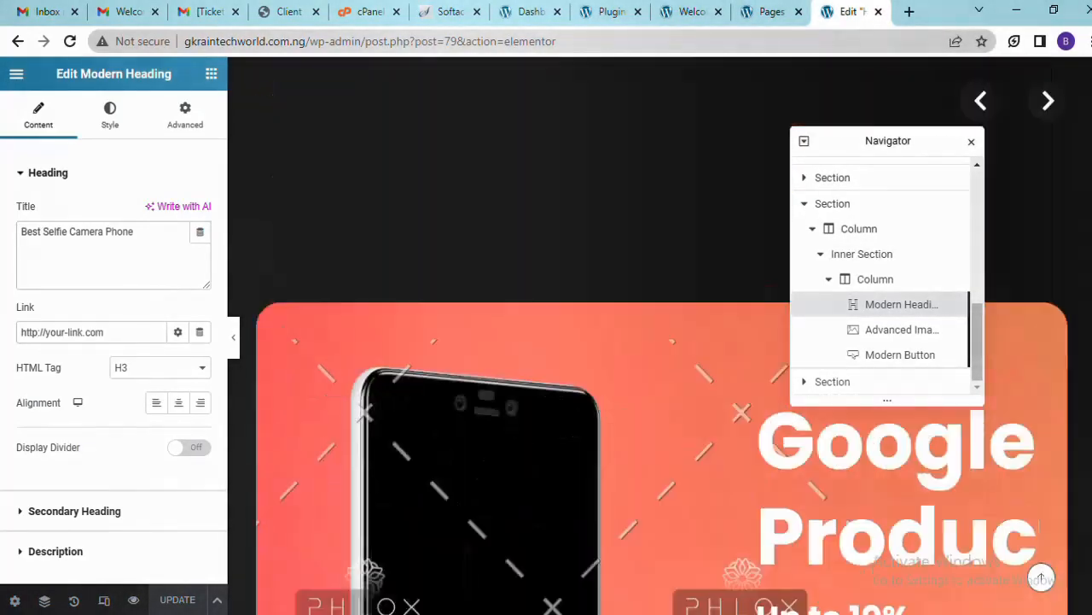
{"action": "scroll", "coordinate": [647, 336], "scroll_direction": "down", "scroll_amount": 9}
{"action": "scroll", "coordinate": [647, 337], "scroll_direction": "down", "scroll_amount": 6}
{"action": "scroll", "coordinate": [647, 336], "scroll_direction": "up", "scroll_amount": 8}
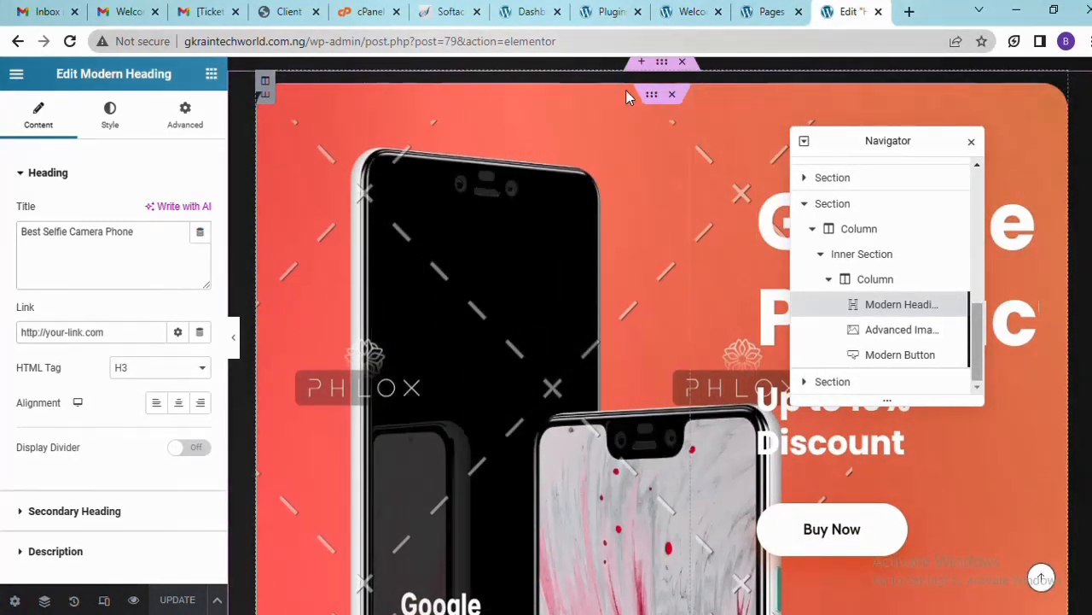
{"action": "left_click", "coordinate": [600, 206]}
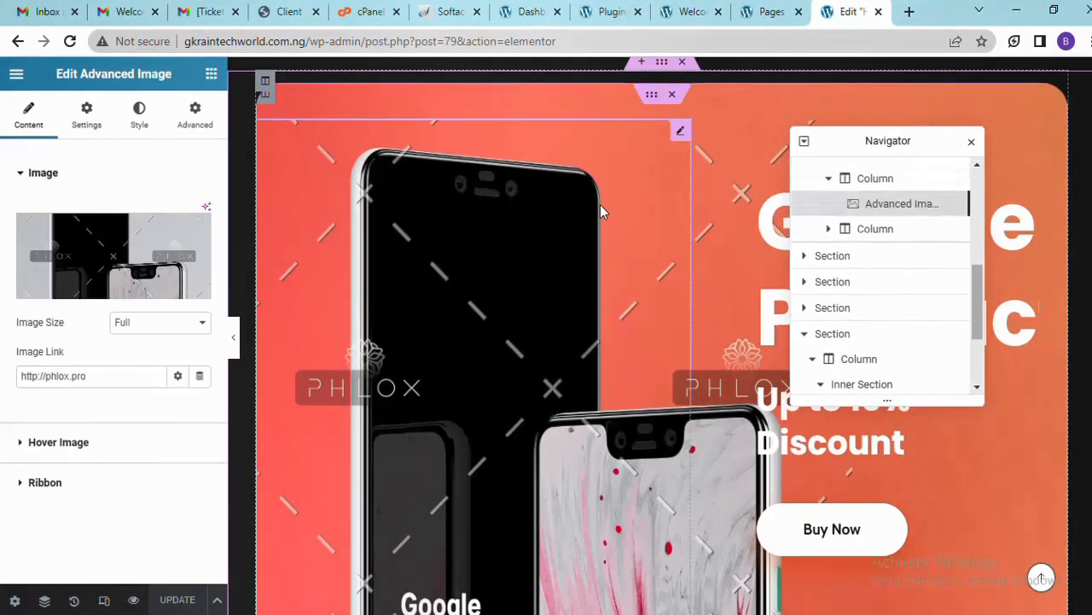
{"action": "left_click", "coordinate": [84, 251]}
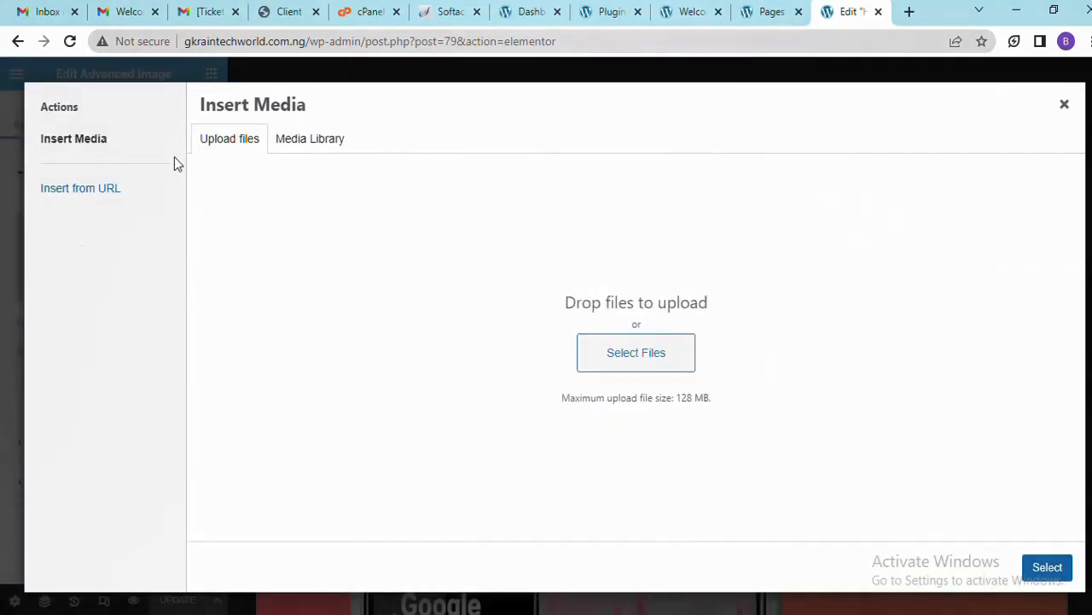
Upload 'Meet Some of our Great People.png' from Downloads and insert it into the banner
{"action": "left_click", "coordinate": [320, 141]}
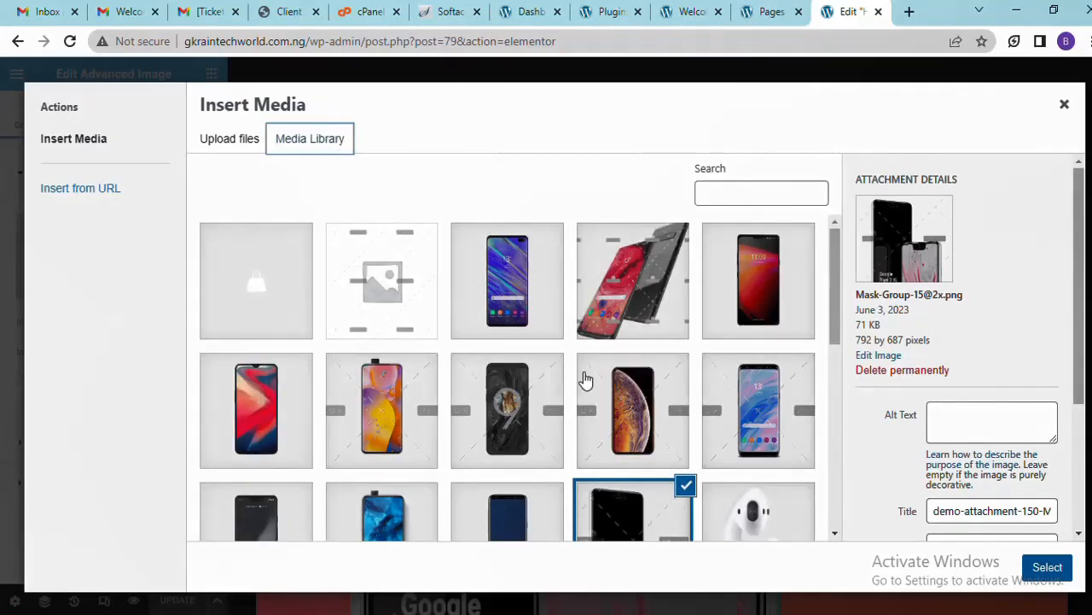
{"action": "left_click", "coordinate": [245, 141]}
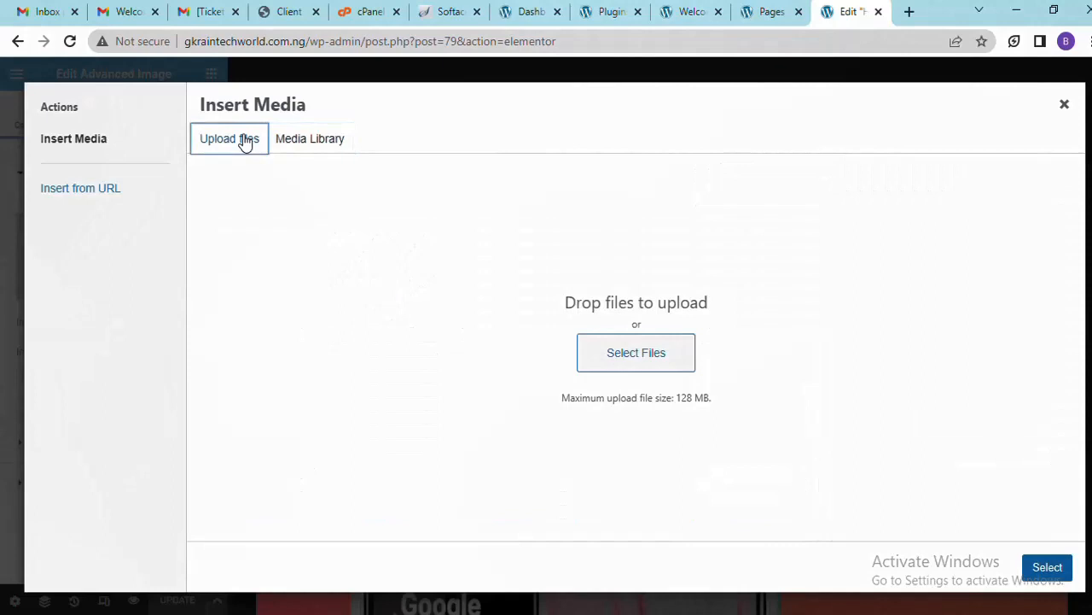
{"action": "left_click", "coordinate": [630, 358]}
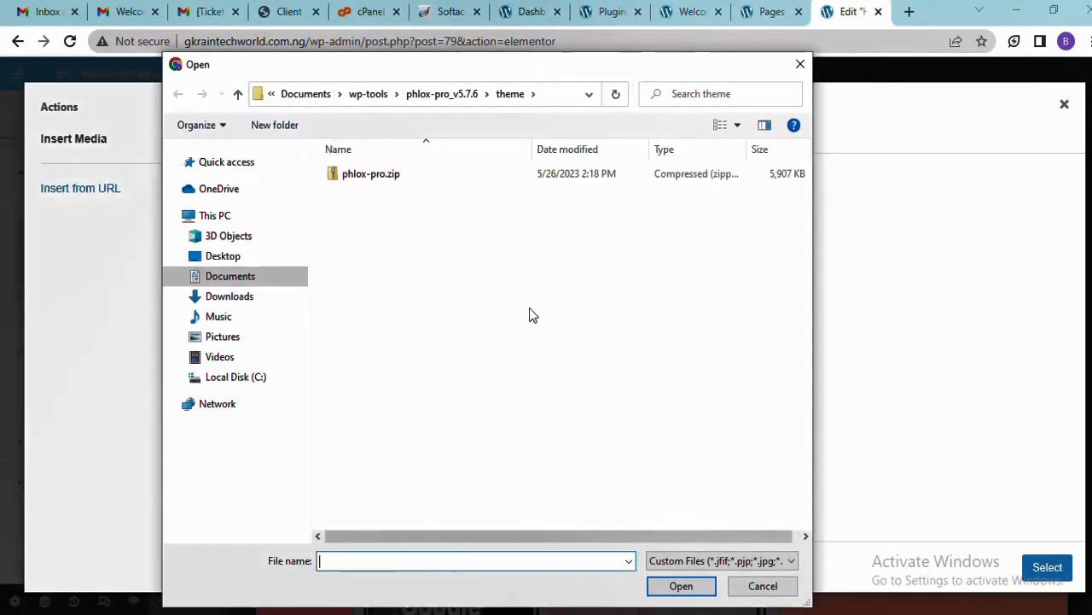
{"action": "left_click", "coordinate": [243, 299]}
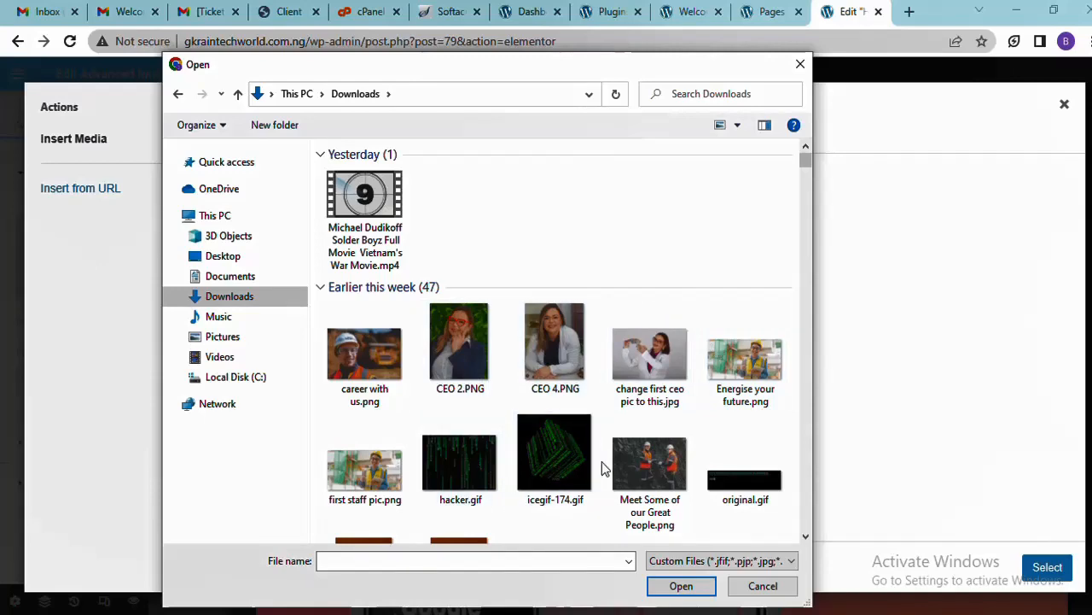
{"action": "double_click", "coordinate": [686, 449]}
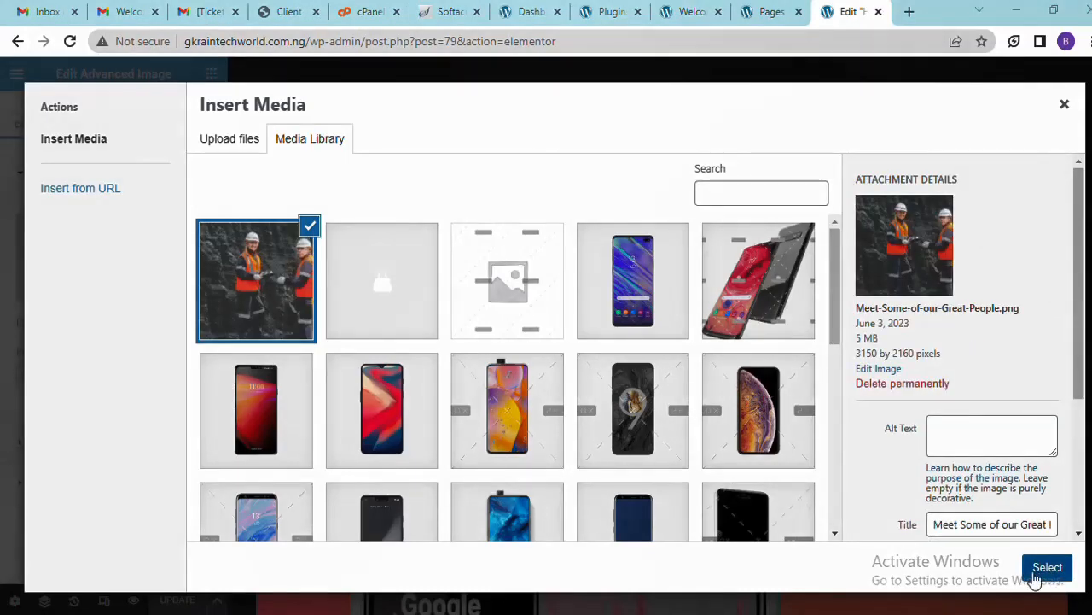
{"action": "left_click", "coordinate": [1047, 568]}
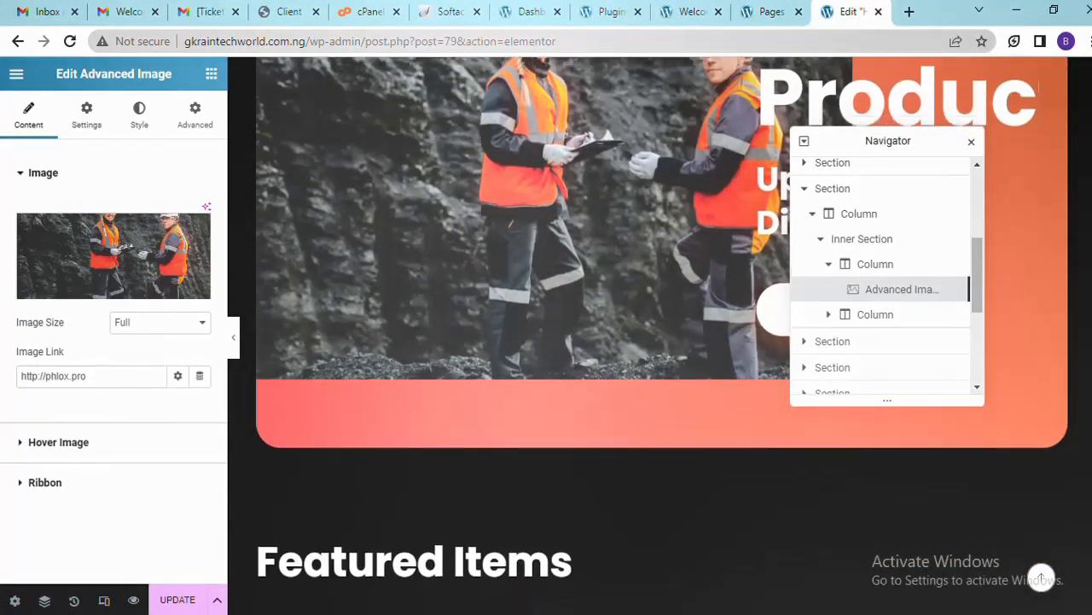
Preview the edited page in a new tab via Preview Changes
{"action": "scroll", "coordinate": [1042, 578], "scroll_direction": "down", "scroll_amount": 8}
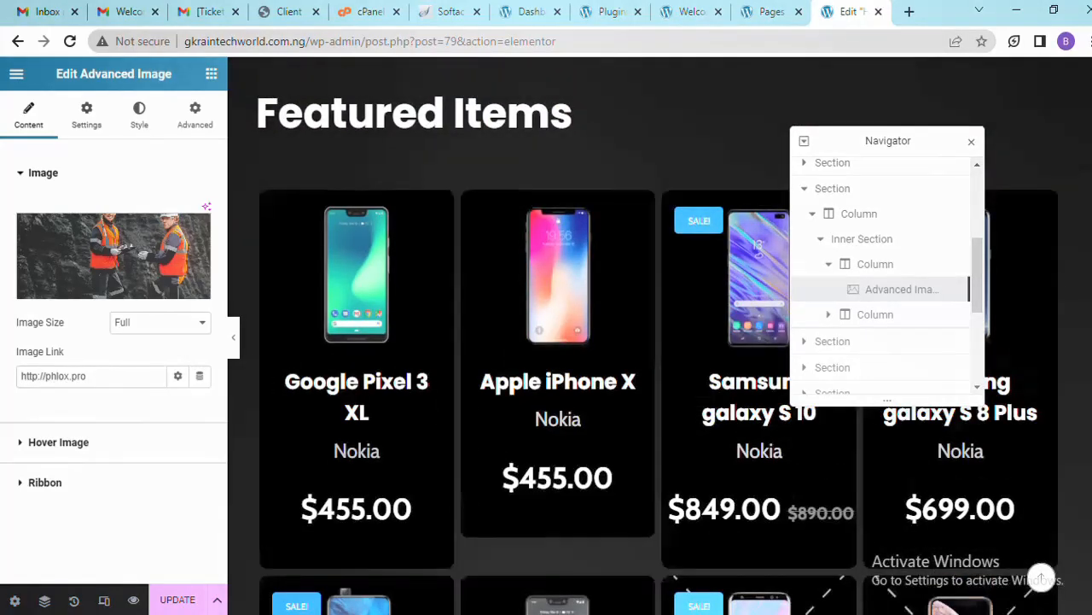
{"action": "scroll", "coordinate": [353, 525], "scroll_direction": "down", "scroll_amount": 6}
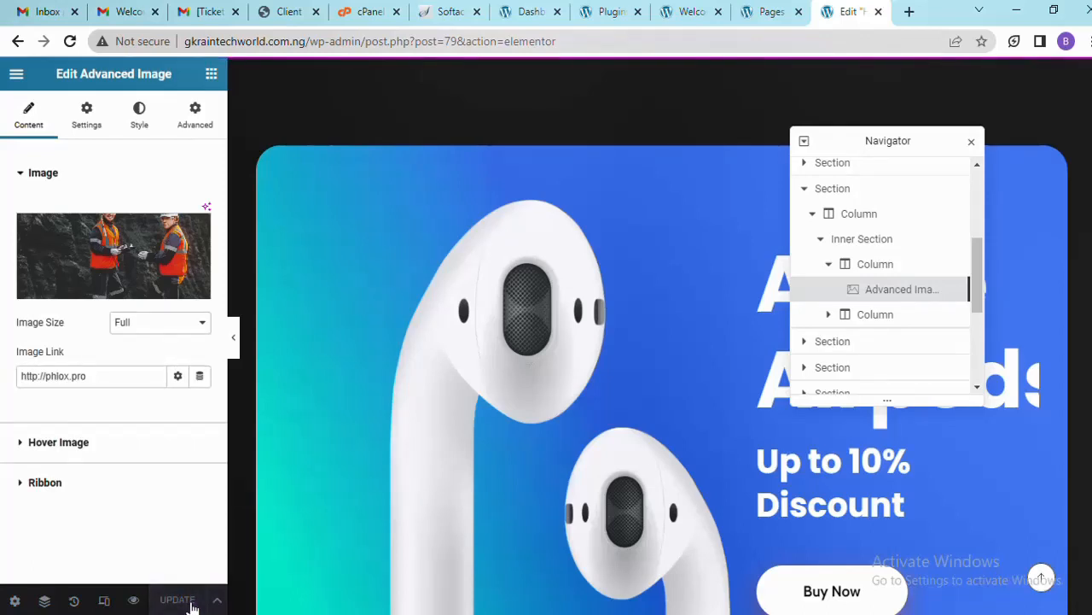
{"action": "left_click", "coordinate": [134, 600]}
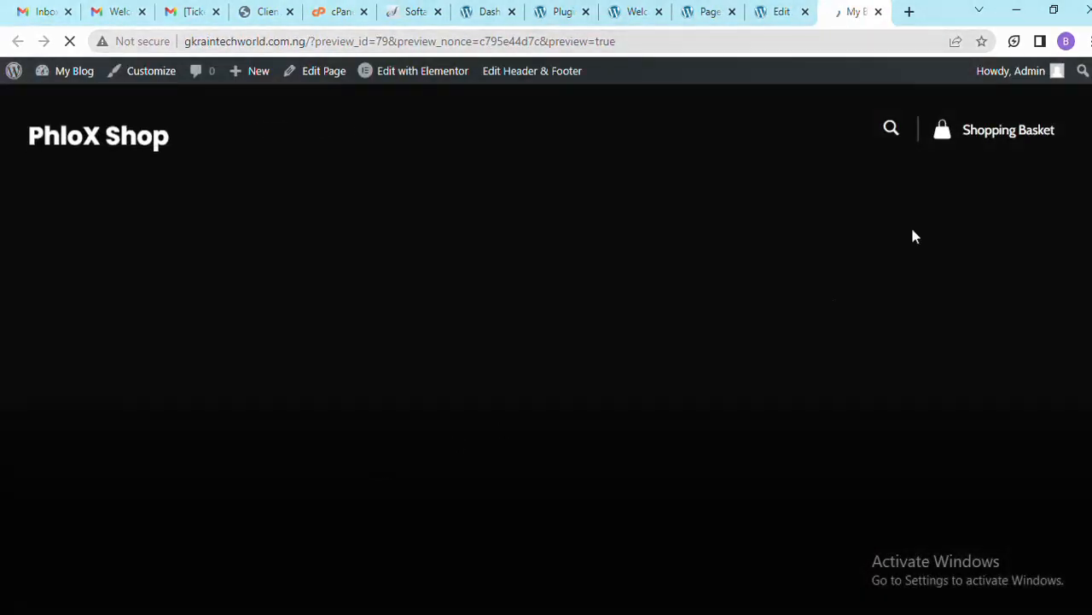
Scroll the preview and open the Apple iPhone X product page
{"action": "scroll", "coordinate": [547, 342], "scroll_direction": "down", "scroll_amount": 10}
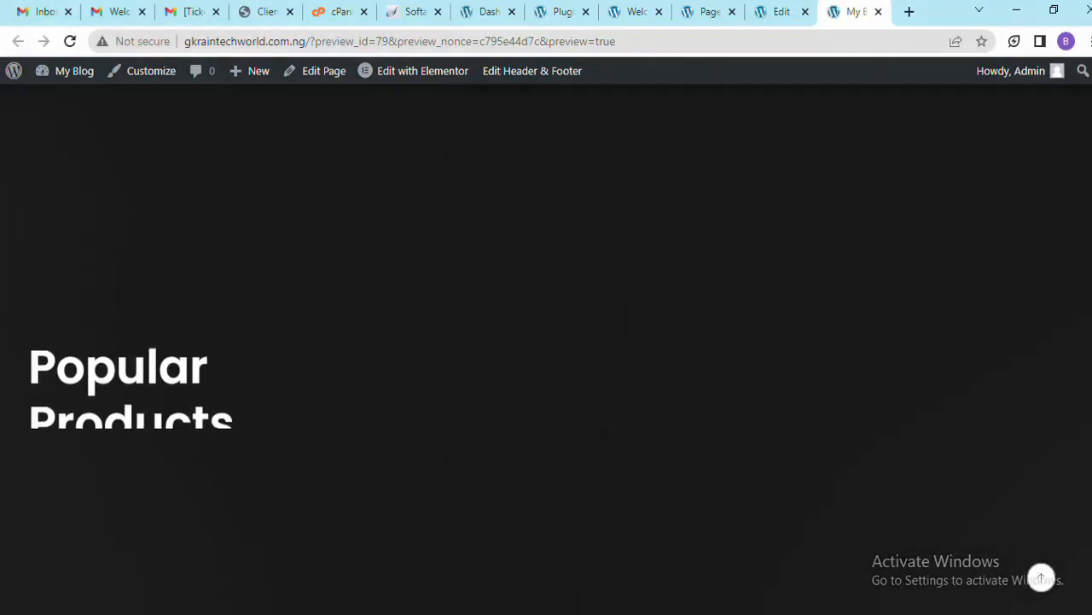
{"action": "scroll", "coordinate": [546, 342], "scroll_direction": "down", "scroll_amount": 10}
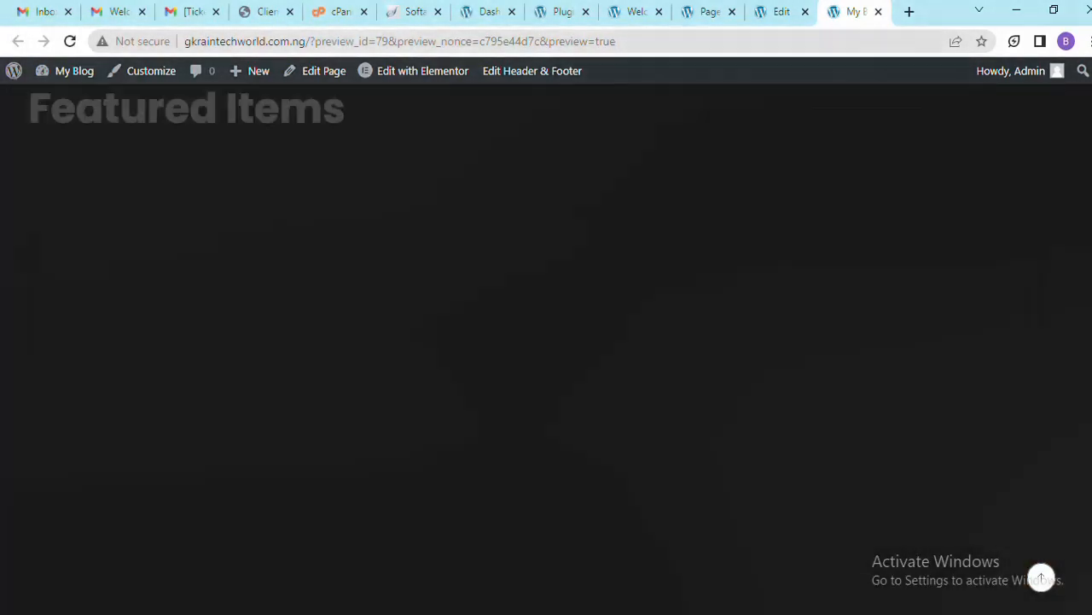
{"action": "scroll", "coordinate": [1080, 290], "scroll_direction": "down", "scroll_amount": 2}
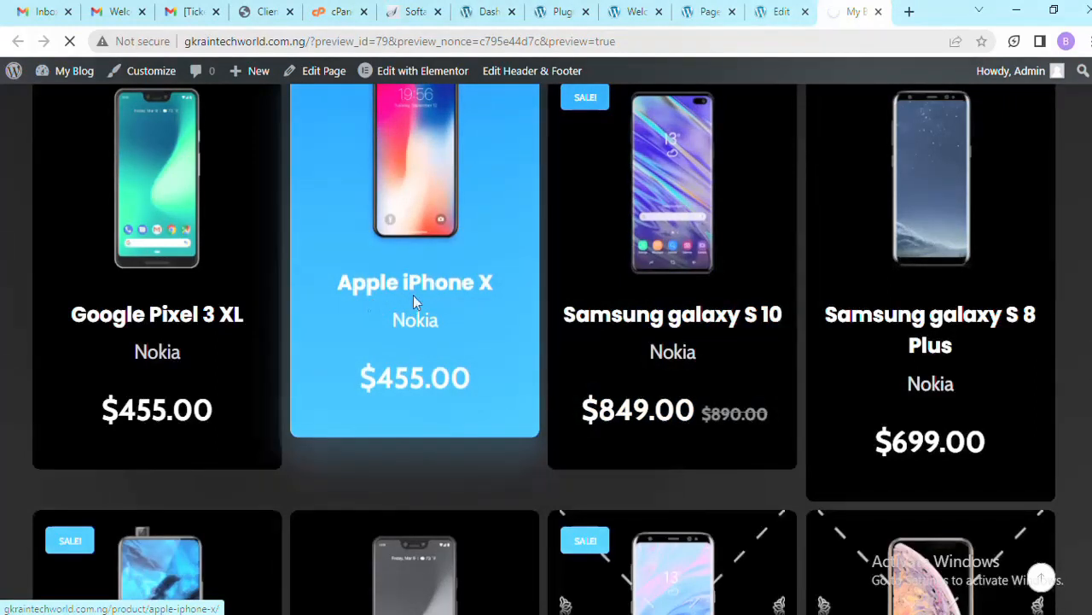
{"action": "left_click", "coordinate": [432, 297]}
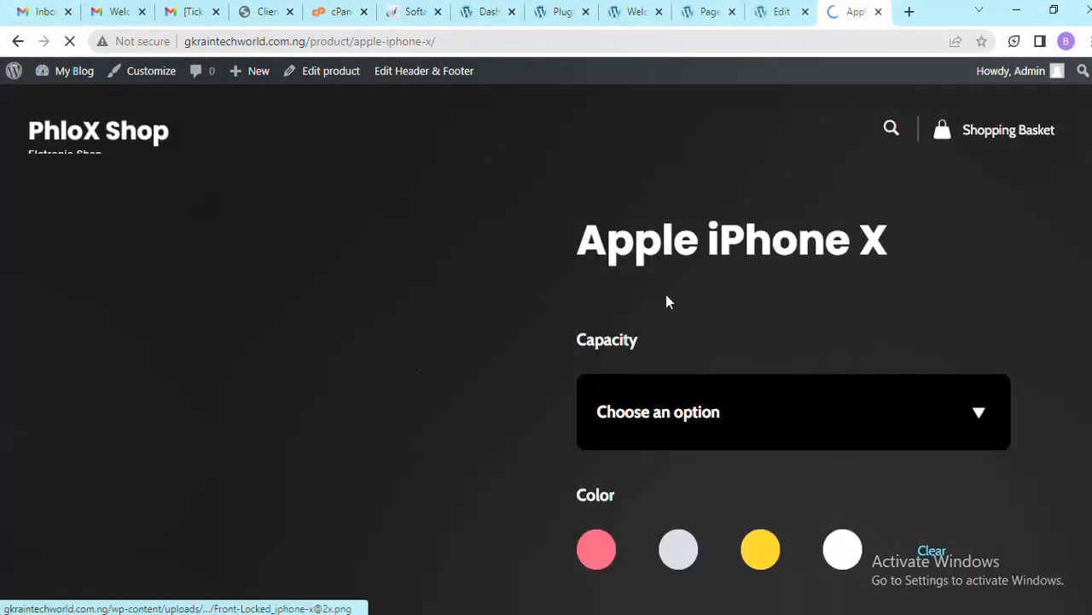
Browse the iPhone X product page and view its second and third gallery photos
{"action": "scroll", "coordinate": [793, 350], "scroll_direction": "down", "scroll_amount": 2}
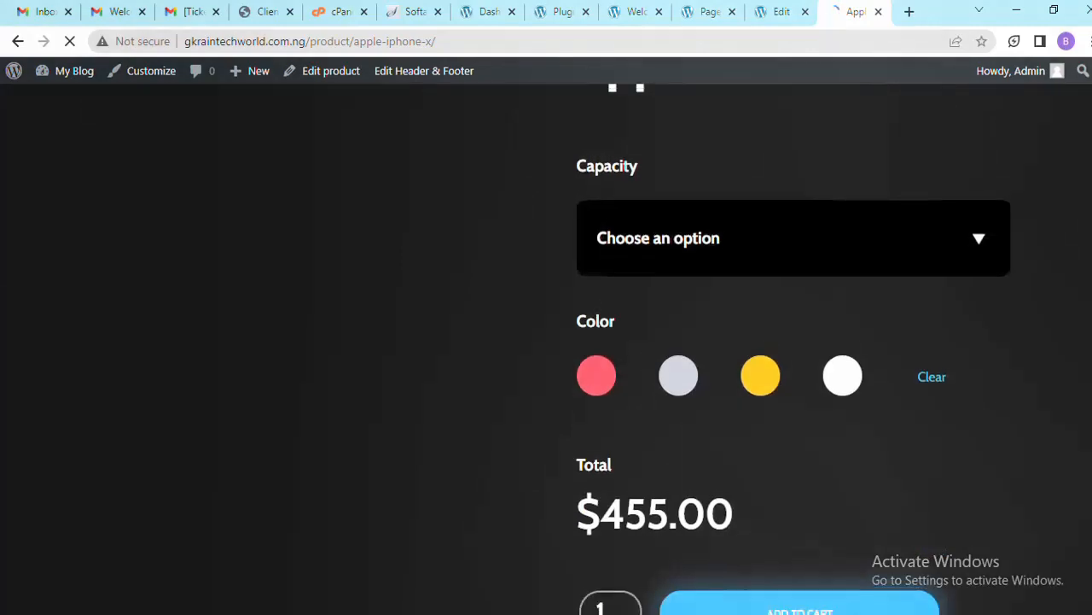
{"action": "scroll", "coordinate": [794, 350], "scroll_direction": "up", "scroll_amount": 2}
{"action": "scroll", "coordinate": [794, 350], "scroll_direction": "down", "scroll_amount": 5}
{"action": "scroll", "coordinate": [794, 350], "scroll_direction": "down", "scroll_amount": 1}
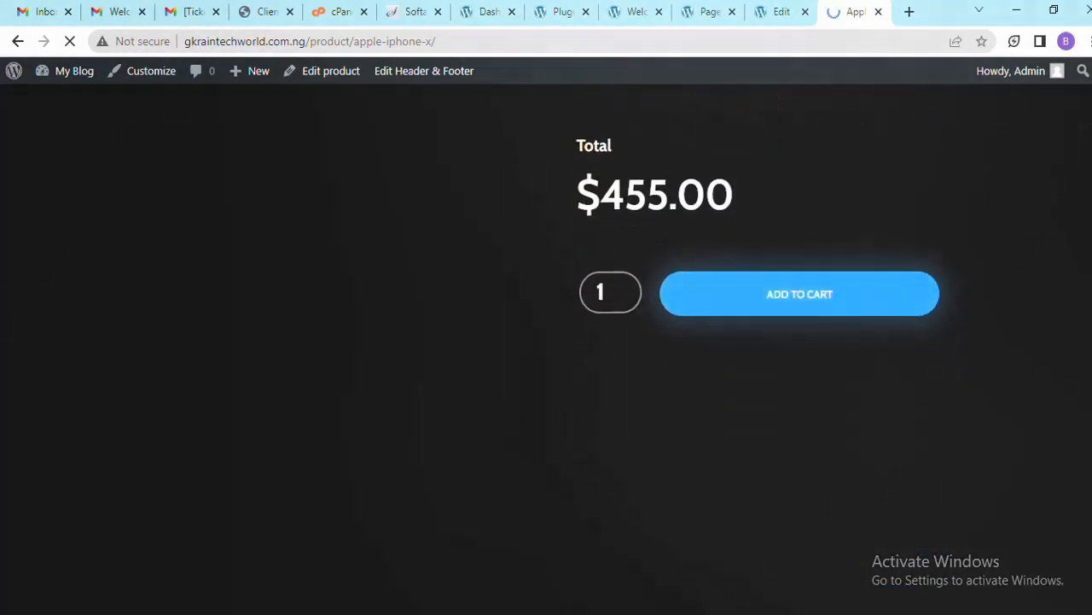
{"action": "scroll", "coordinate": [794, 350], "scroll_direction": "up", "scroll_amount": 3}
{"action": "scroll", "coordinate": [794, 350], "scroll_direction": "down", "scroll_amount": 1}
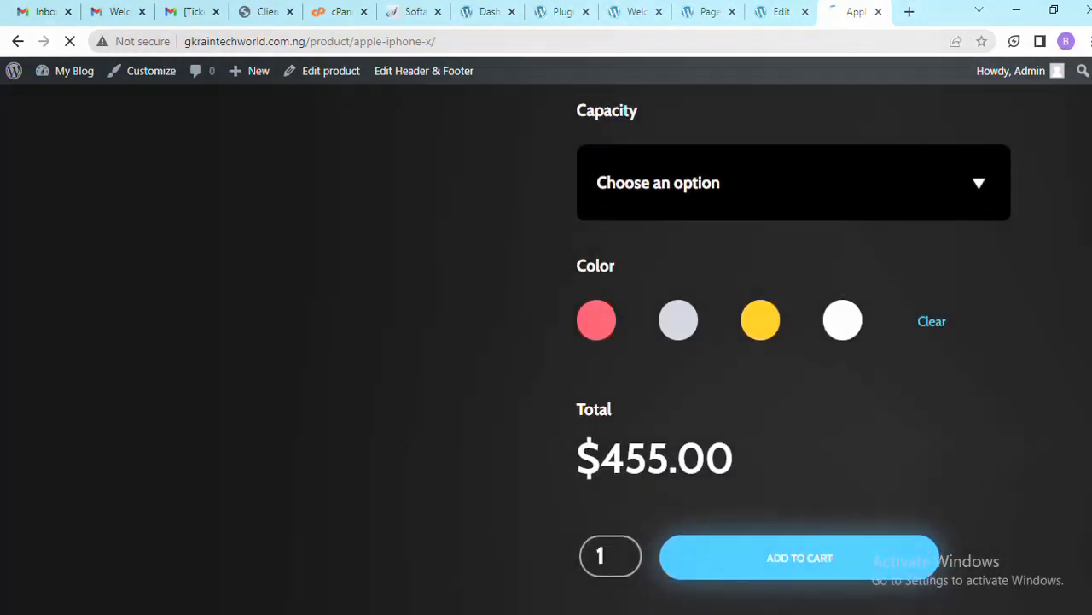
{"action": "scroll", "coordinate": [794, 350], "scroll_direction": "up", "scroll_amount": 3}
{"action": "scroll", "coordinate": [794, 350], "scroll_direction": "down", "scroll_amount": 1}
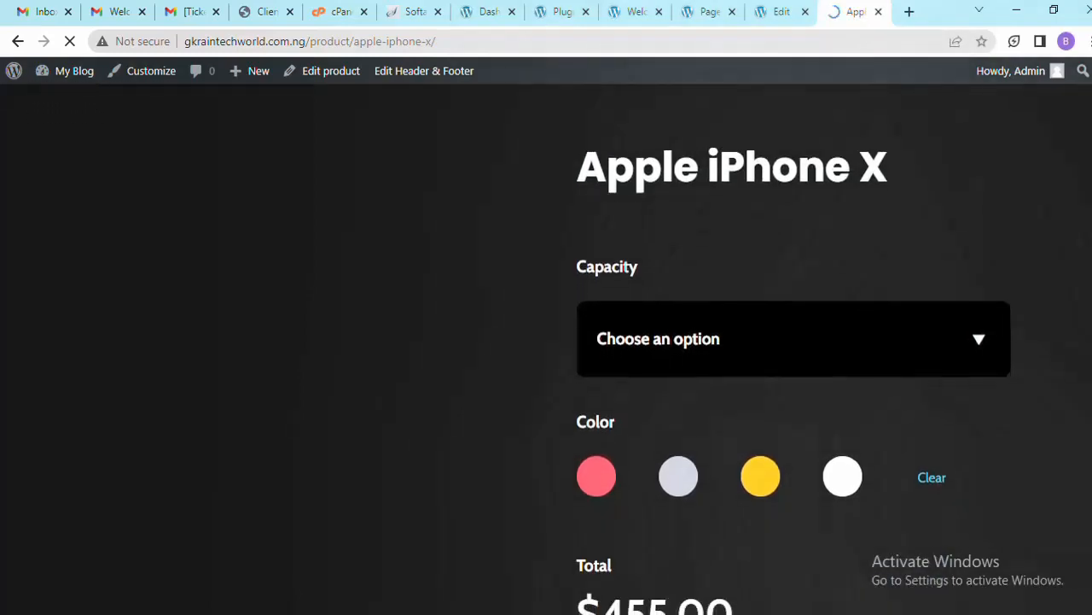
{"action": "scroll", "coordinate": [794, 349], "scroll_direction": "up", "scroll_amount": 1}
{"action": "scroll", "coordinate": [794, 350], "scroll_direction": "down", "scroll_amount": 10}
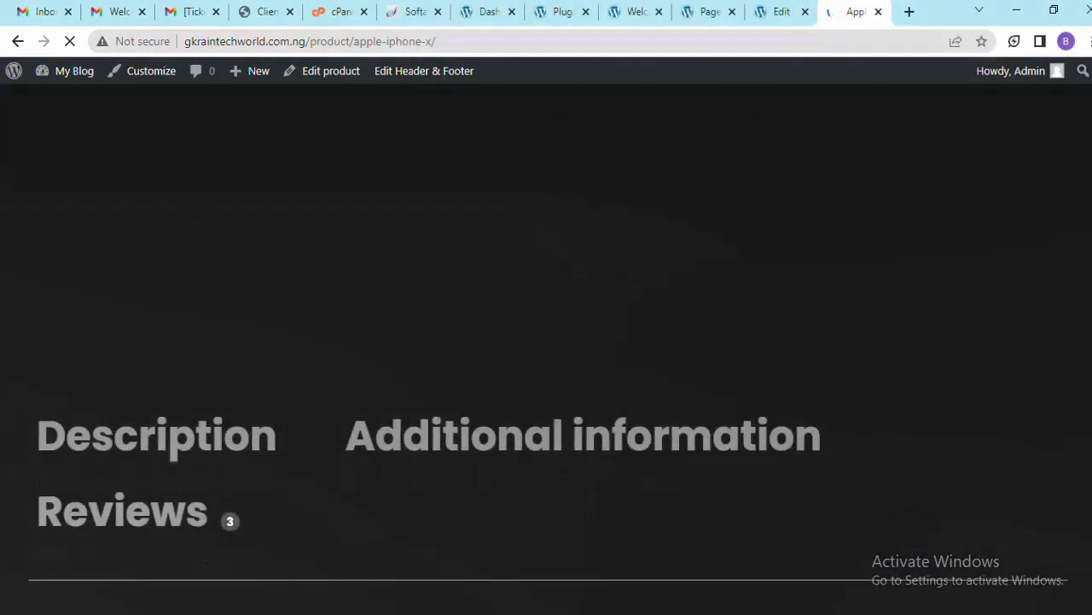
{"action": "scroll", "coordinate": [546, 350], "scroll_direction": "down", "scroll_amount": 4}
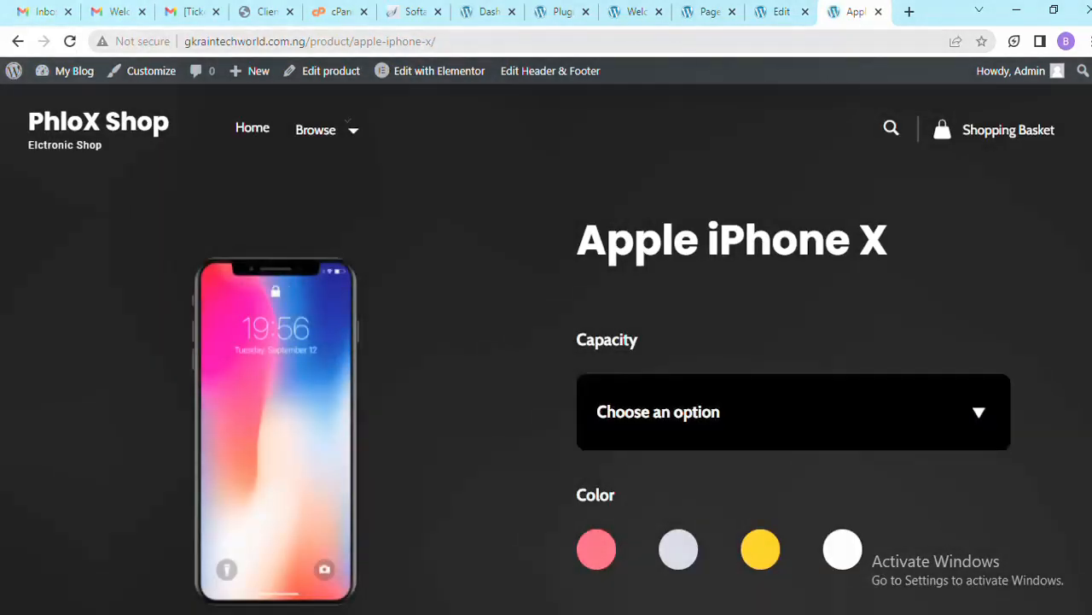
{"action": "scroll", "coordinate": [730, 367], "scroll_direction": "down", "scroll_amount": 5}
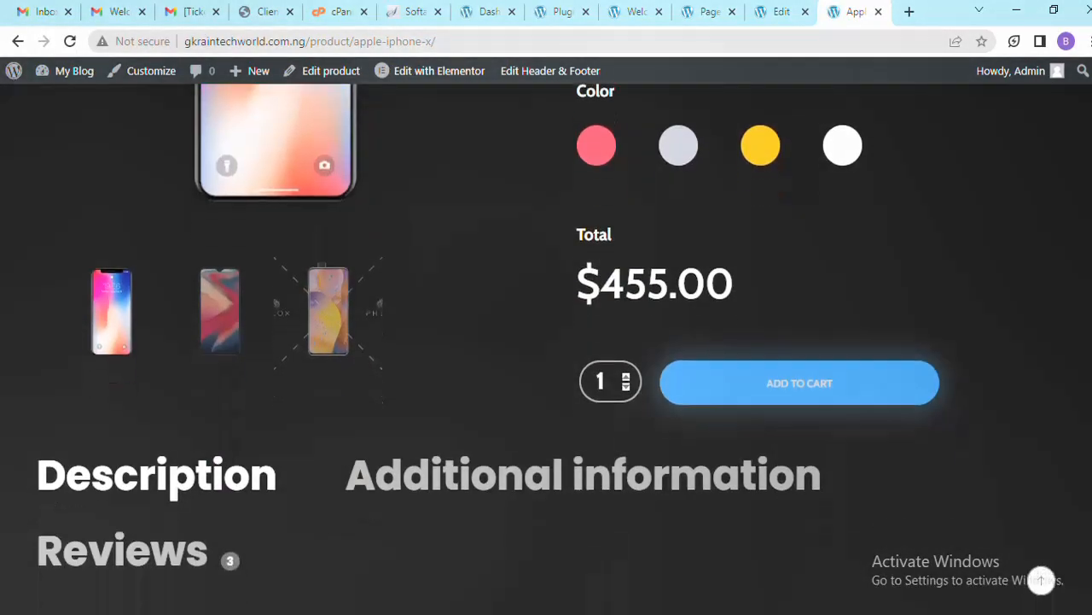
{"action": "left_click", "coordinate": [239, 321]}
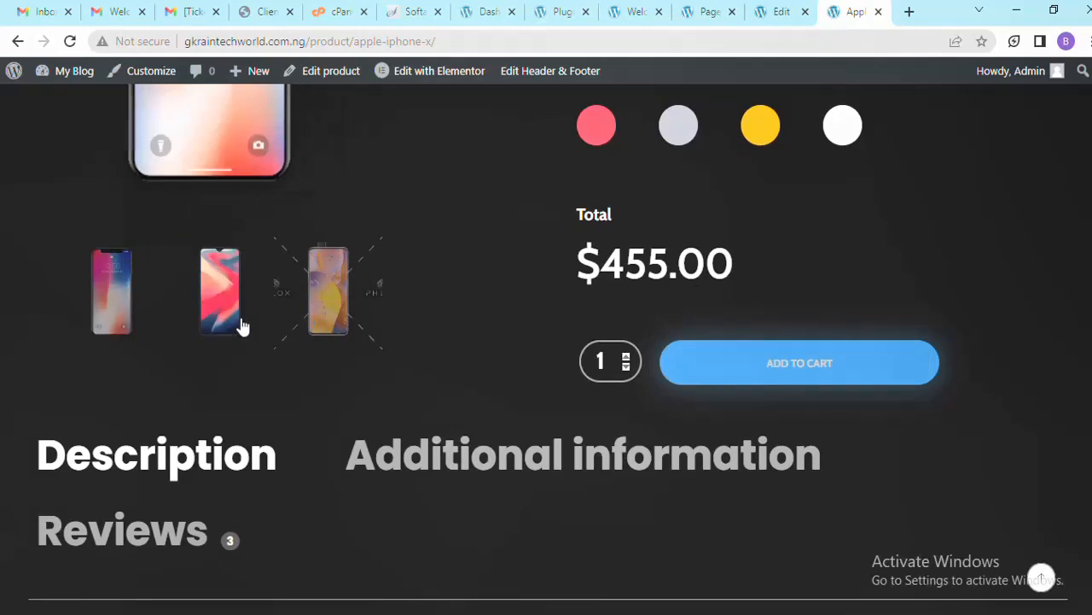
{"action": "left_click", "coordinate": [314, 324]}
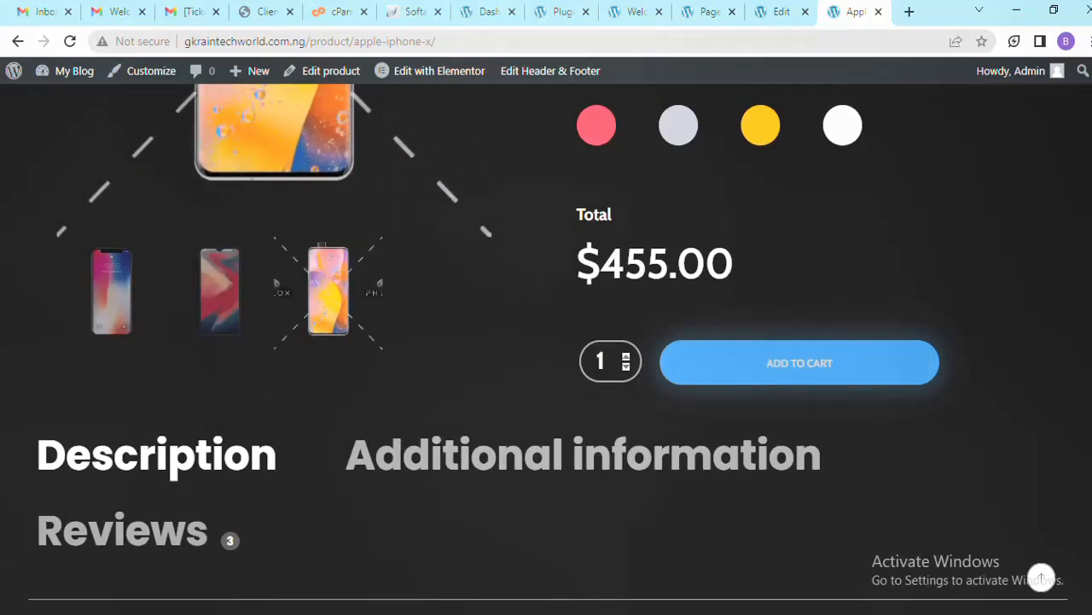
Try Add to Cart without choosing options, dismiss the warning, and return to the top
{"action": "left_click", "coordinate": [765, 359]}
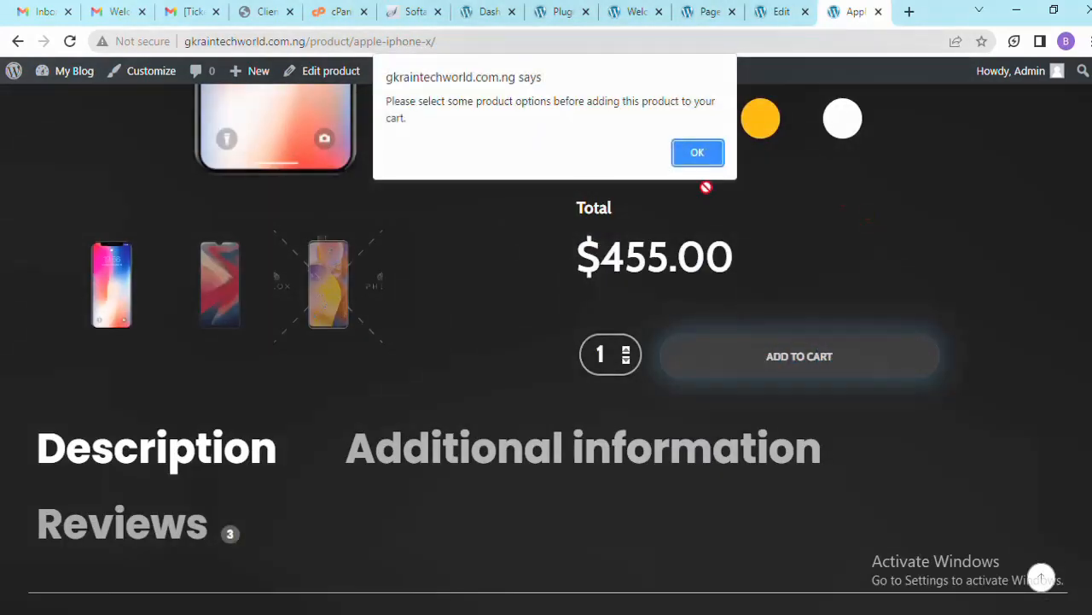
{"action": "left_click", "coordinate": [698, 154]}
{"action": "left_click", "coordinate": [1041, 578]}
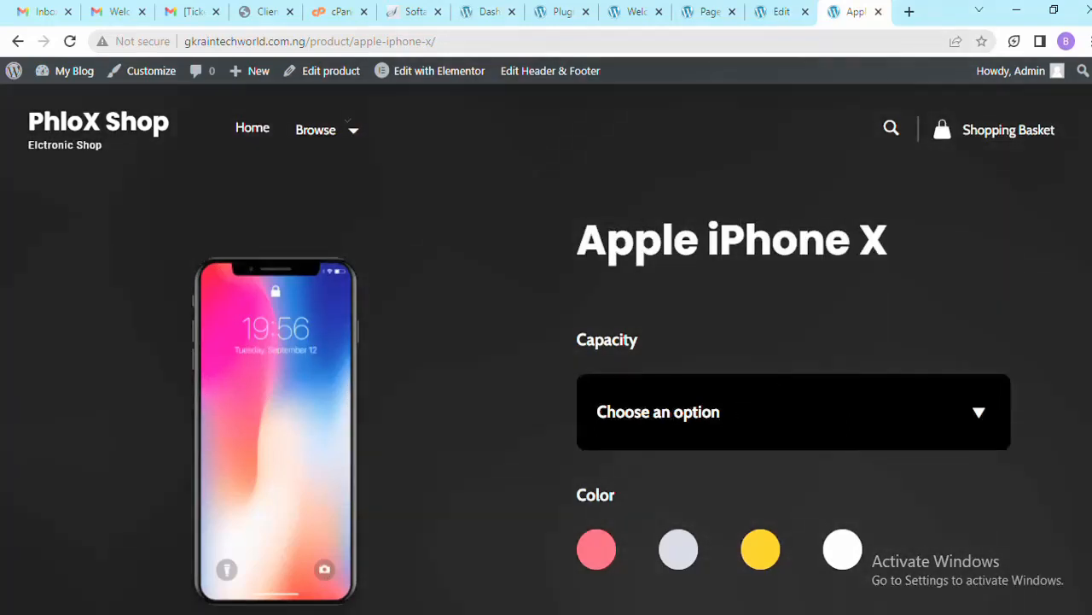
{"action": "scroll", "coordinate": [547, 342], "scroll_direction": "down", "scroll_amount": 1}
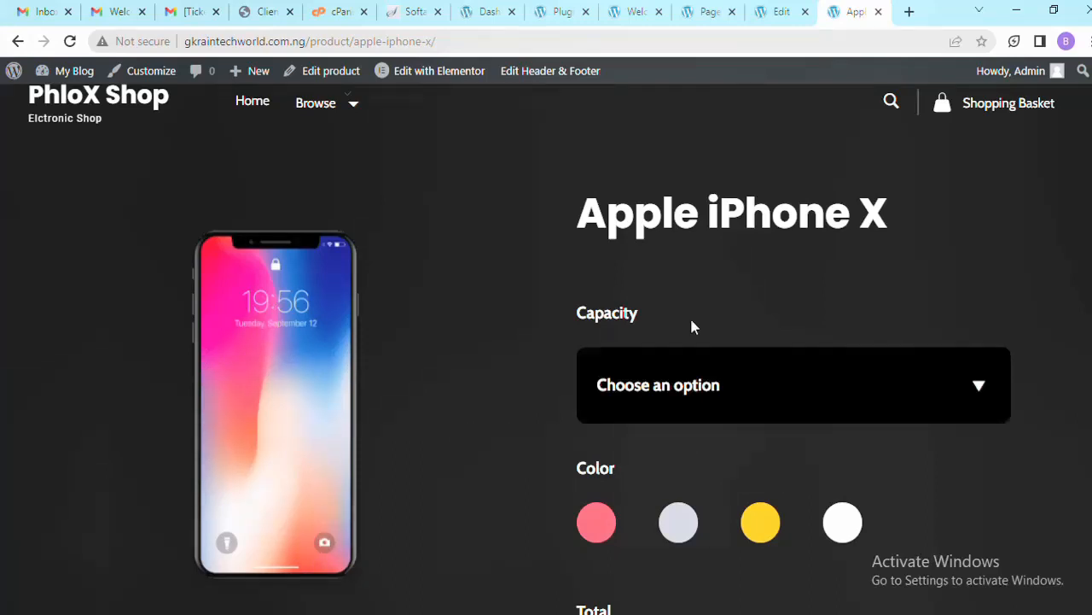
Bring up the wp-tools folder window and open its template-kit folder
{"action": "mouse_move", "coordinate": [175, 613]}
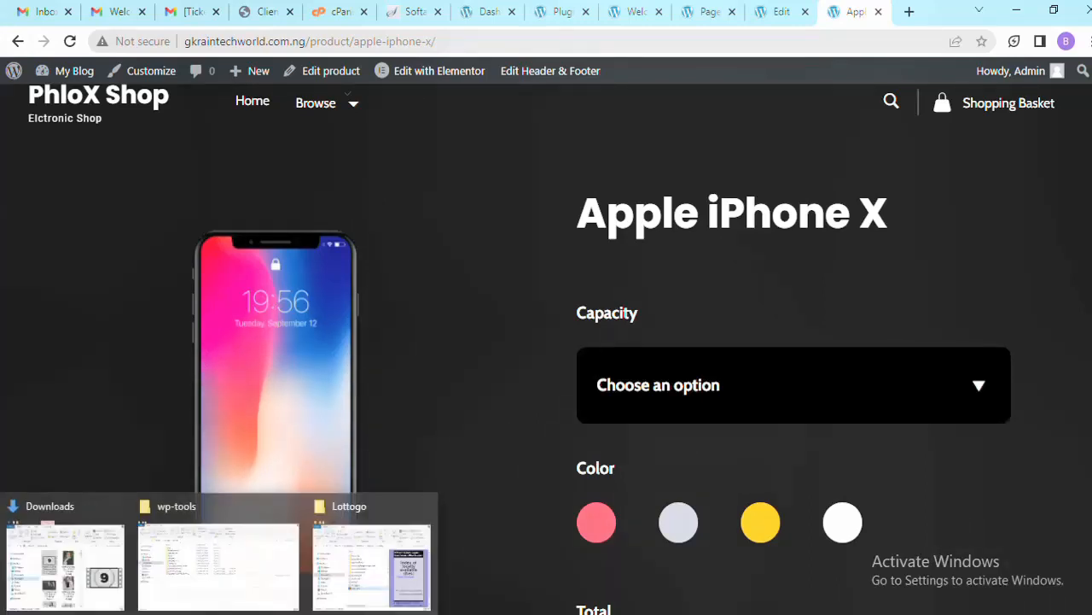
{"action": "left_click", "coordinate": [245, 549]}
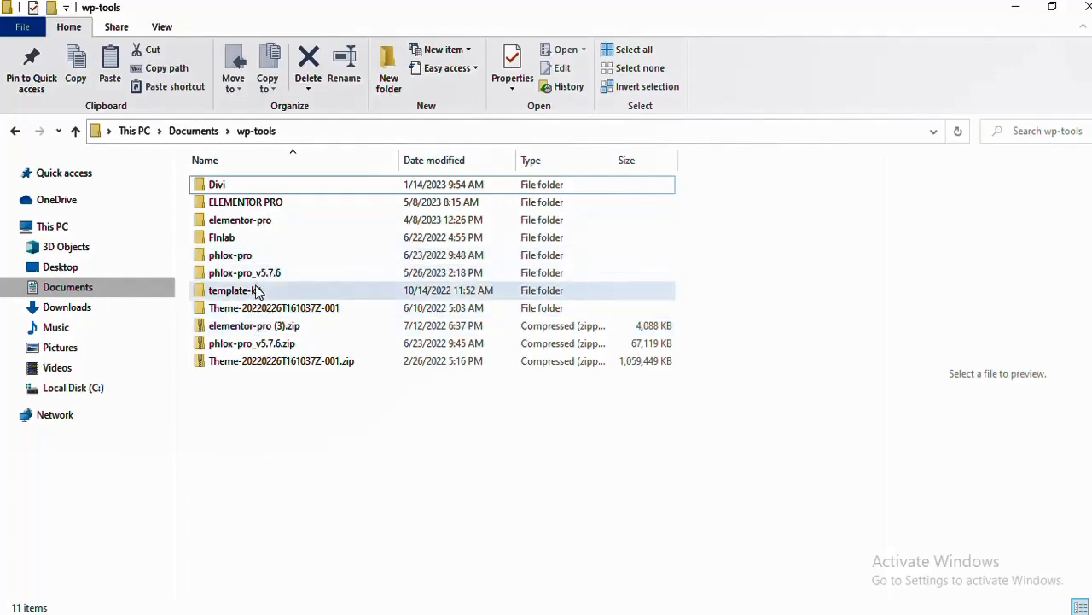
{"action": "double_click", "coordinate": [256, 294]}
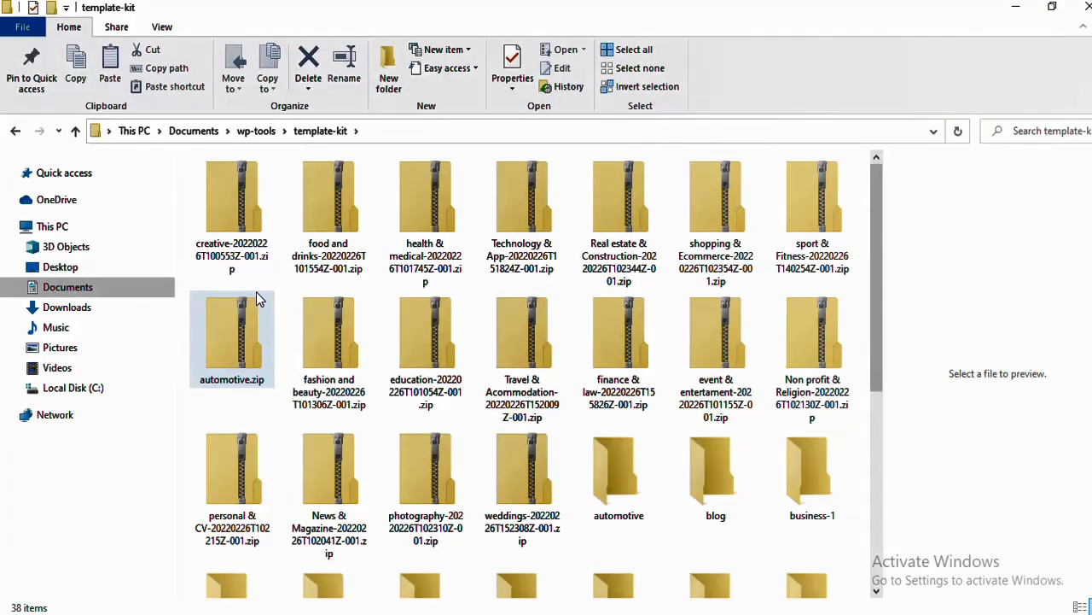
{"action": "left_click_drag", "start_coordinate": [885, 212], "coordinate": [866, 192]}
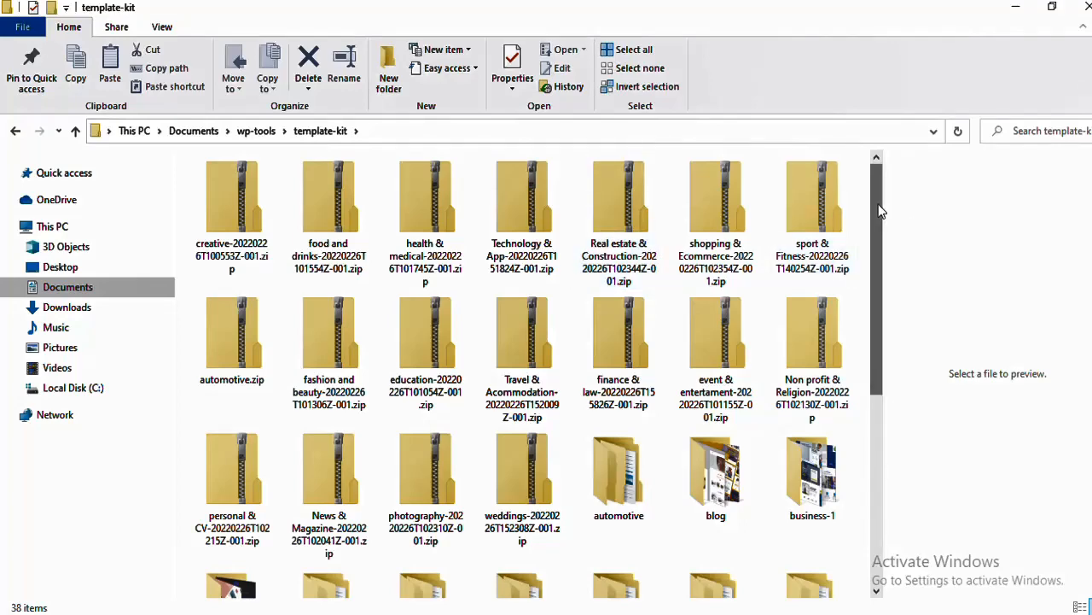
{"action": "left_click_drag", "start_coordinate": [882, 211], "coordinate": [870, 410]}
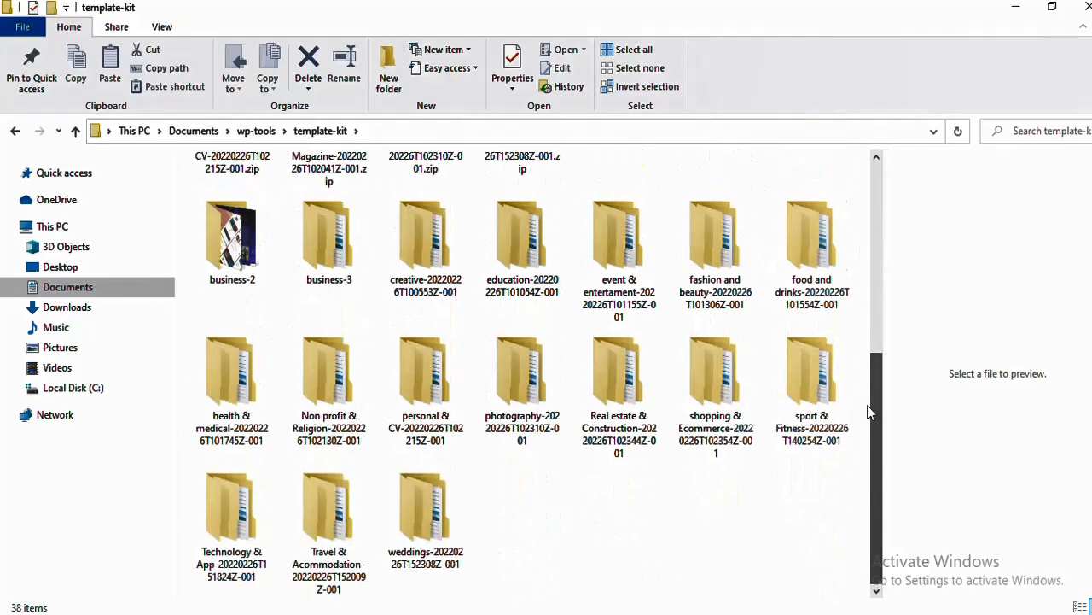
Browse the business-2 kit, previewing the Agenci template images, then return to template-kit
{"action": "double_click", "coordinate": [232, 248]}
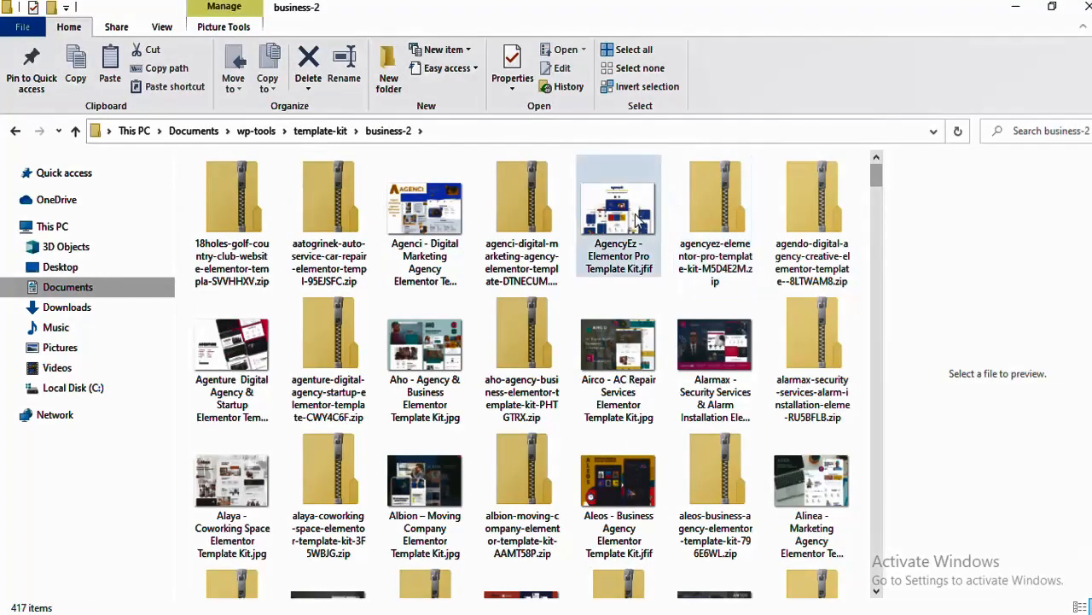
{"action": "left_click", "coordinate": [425, 211]}
{"action": "key", "text": "Right"}
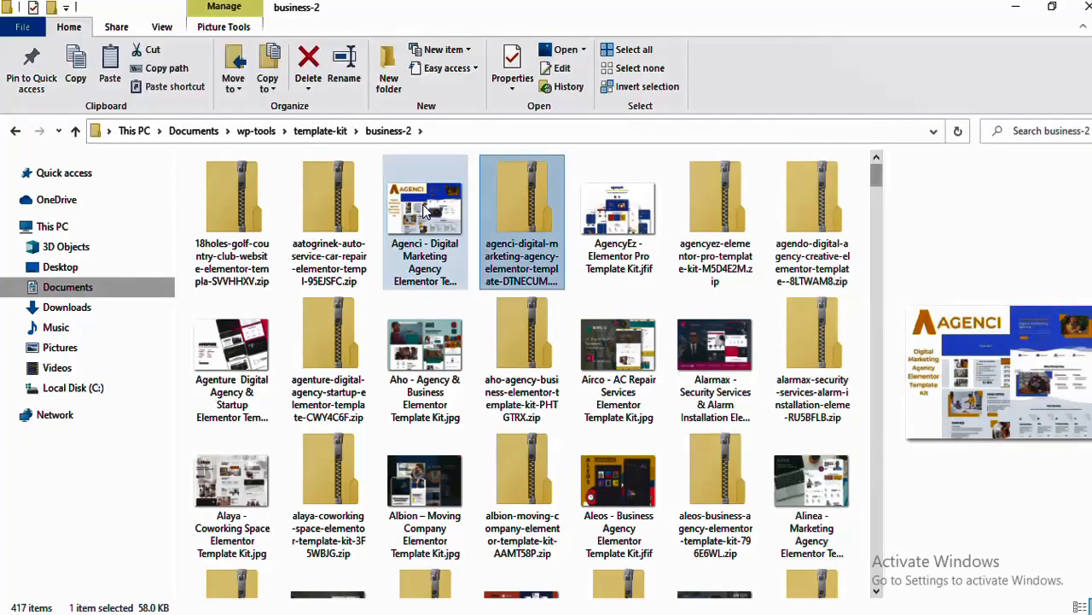
{"action": "key", "text": "Right"}
{"action": "key", "text": "Right"}
{"action": "key", "text": "Right"}
{"action": "key", "text": "Right"}
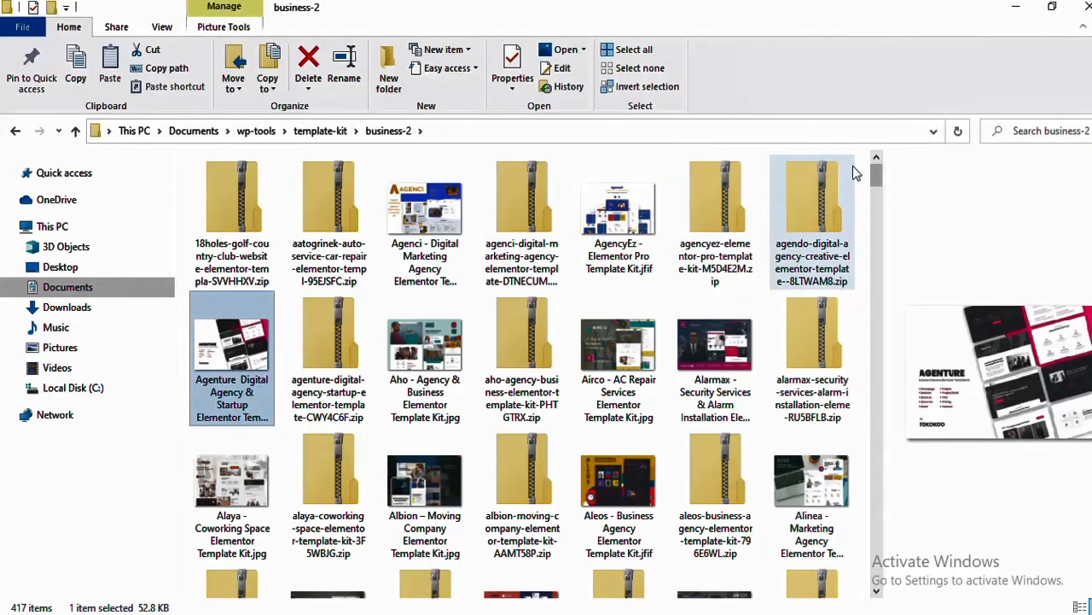
{"action": "left_click_drag", "start_coordinate": [874, 176], "coordinate": [882, 572]}
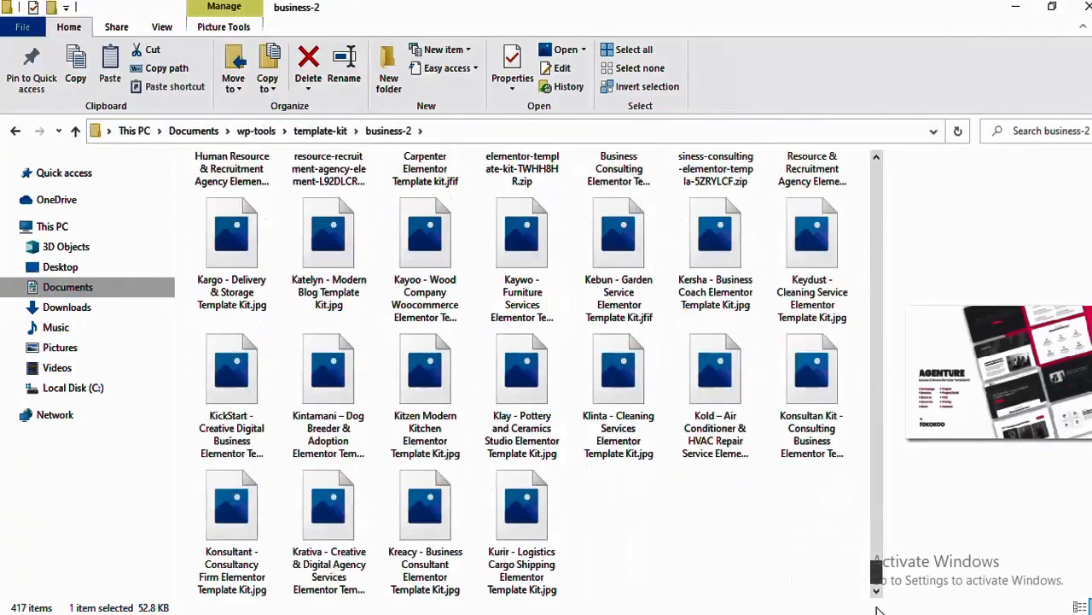
{"action": "left_click", "coordinate": [322, 133]}
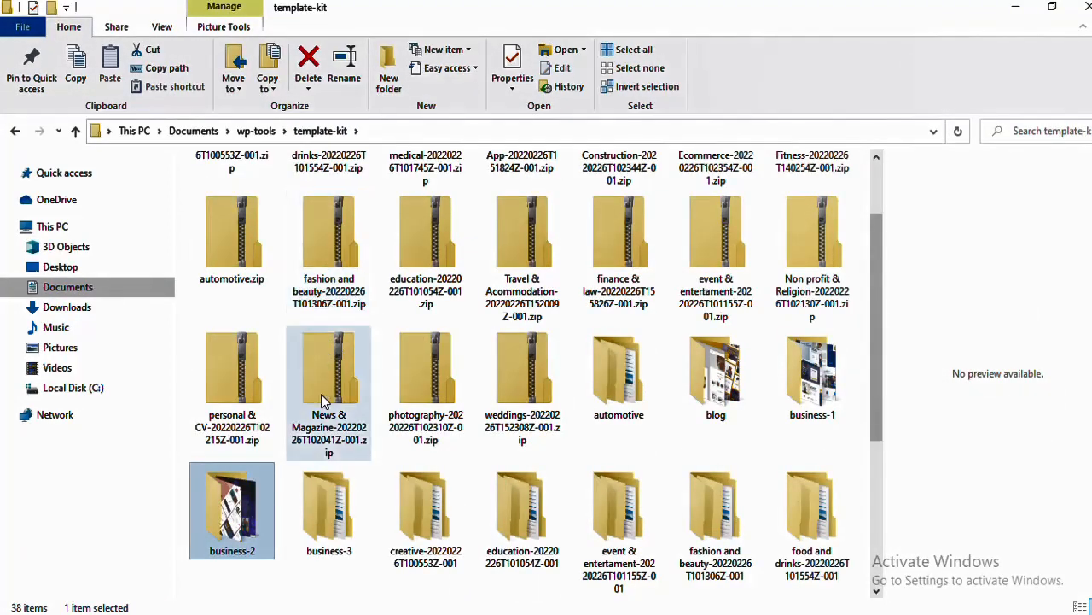
Look inside the business-3 and business-1 kit folders, returning to template-kit each time
{"action": "double_click", "coordinate": [327, 476]}
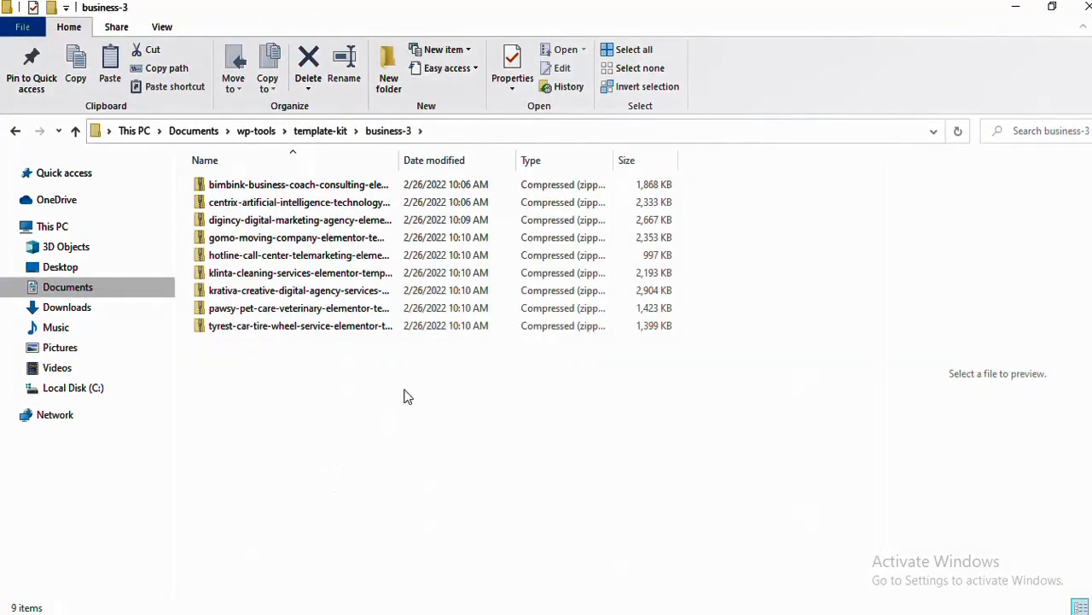
{"action": "left_click", "coordinate": [322, 133]}
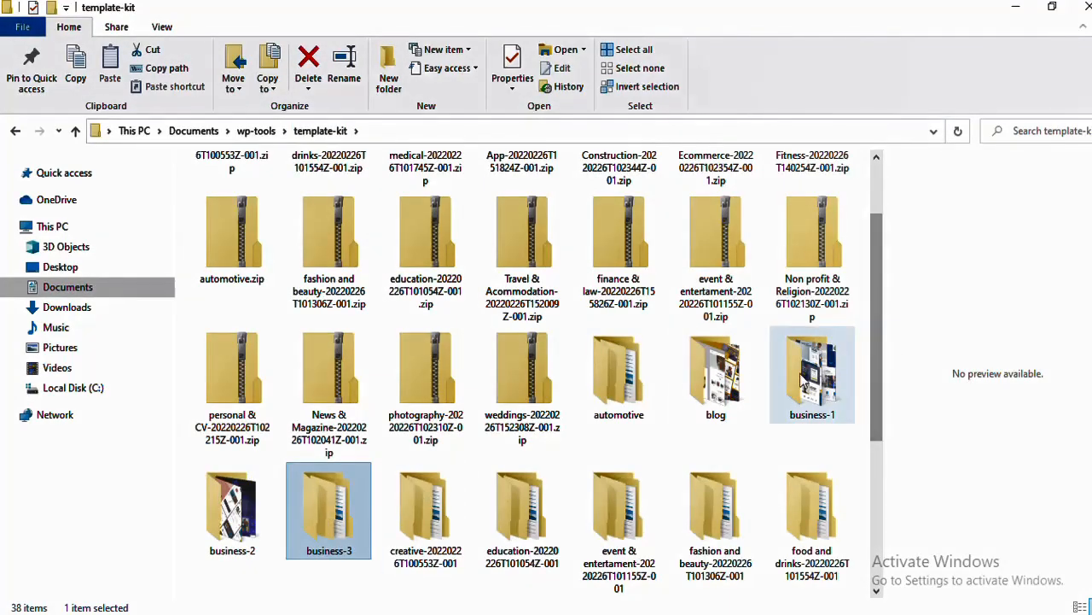
{"action": "double_click", "coordinate": [802, 379]}
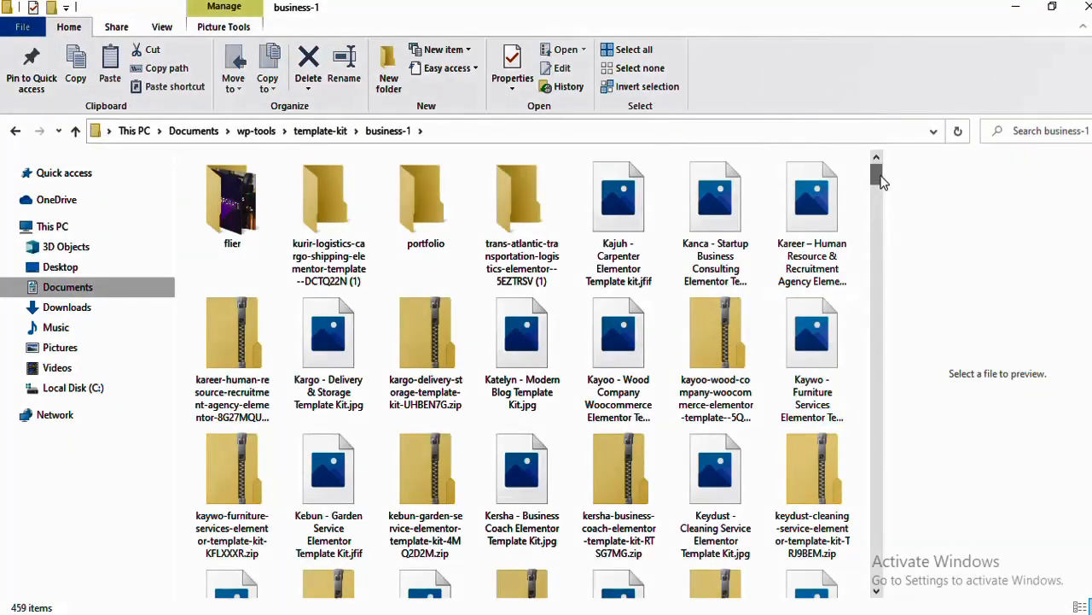
{"action": "left_click_drag", "start_coordinate": [879, 180], "coordinate": [873, 427]}
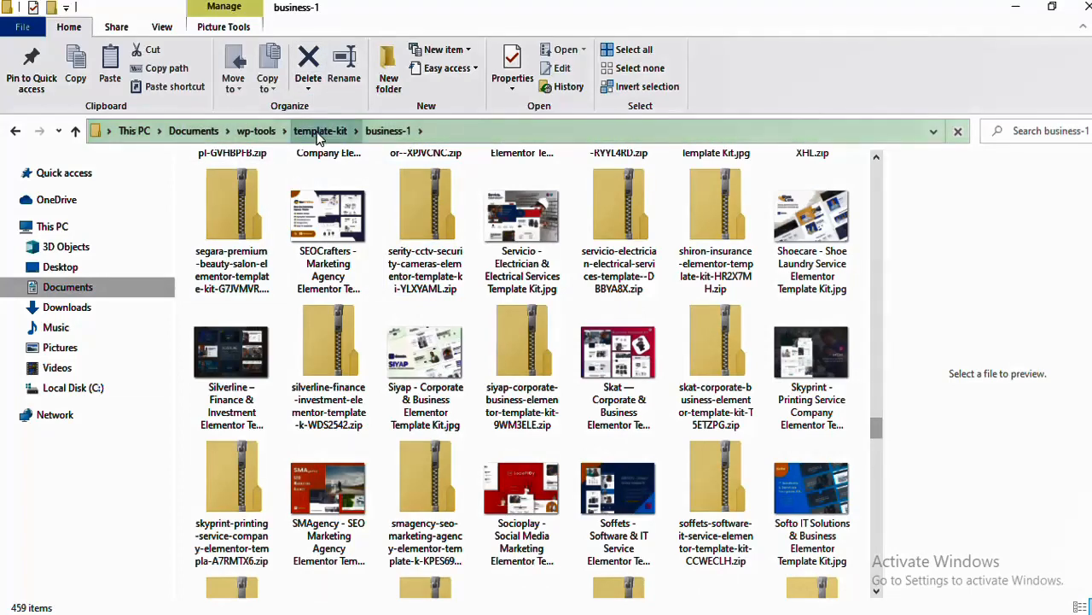
{"action": "left_click", "coordinate": [318, 133]}
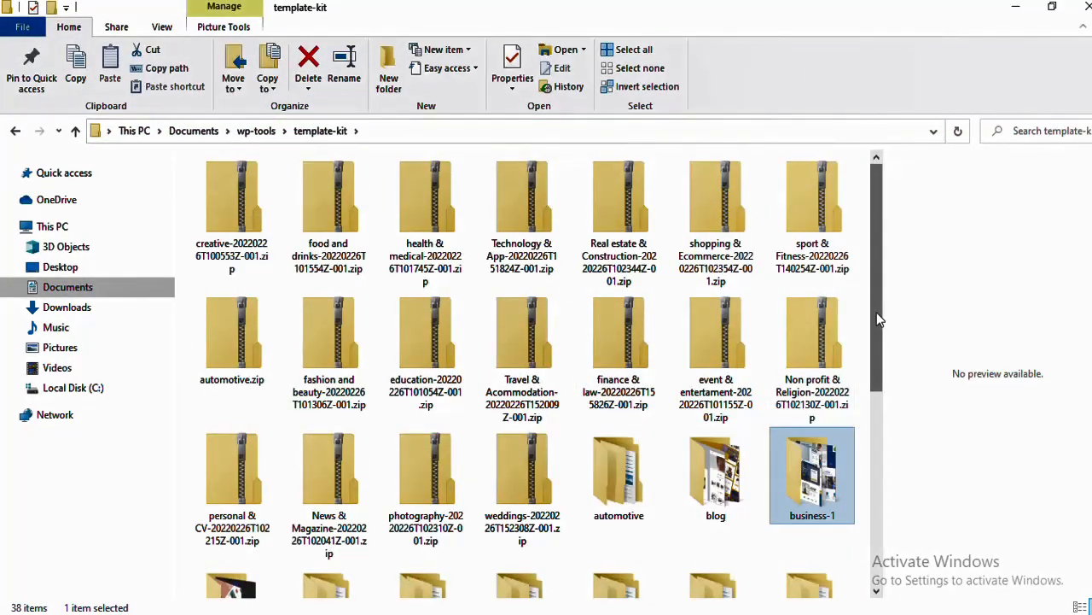
Open and scroll through the blog kit folder, then return to template-kit
{"action": "scroll", "coordinate": [879, 318], "scroll_direction": "down", "scroll_amount": 3}
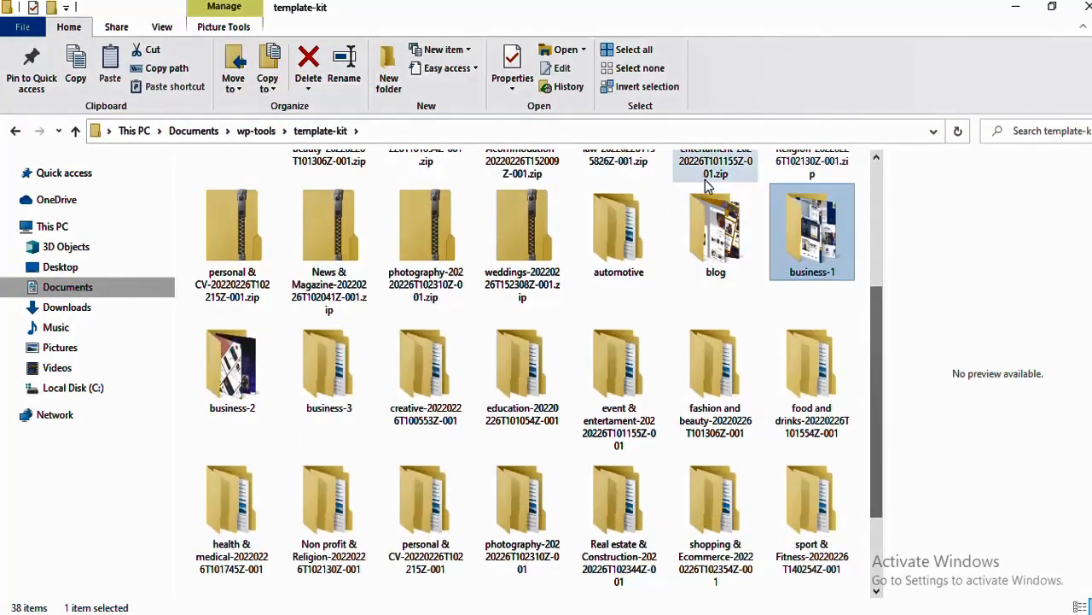
{"action": "double_click", "coordinate": [715, 224]}
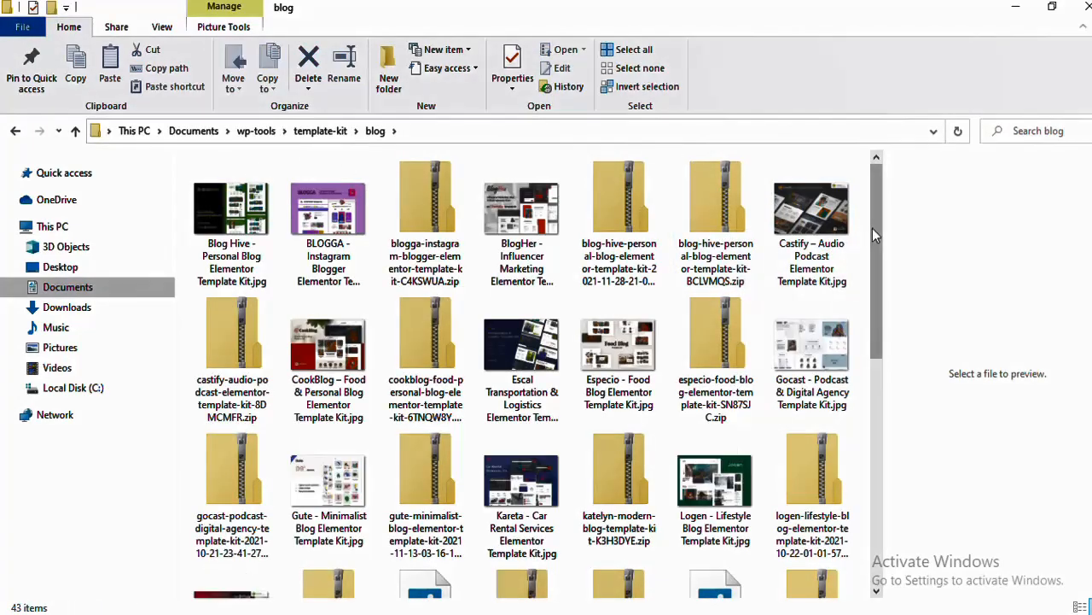
{"action": "scroll", "coordinate": [874, 239], "scroll_direction": "down", "scroll_amount": 3}
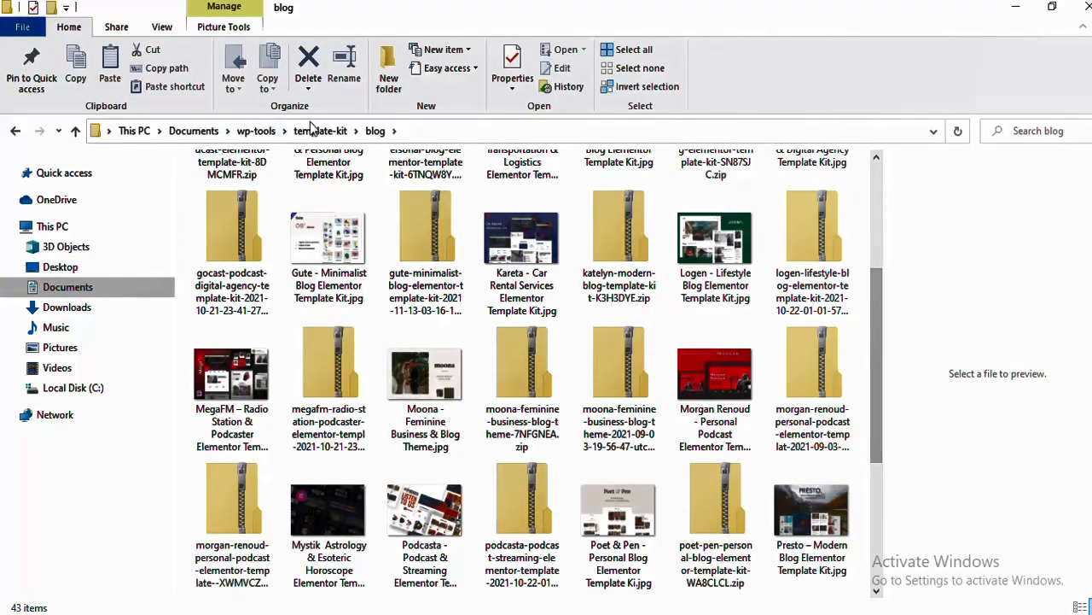
{"action": "left_click", "coordinate": [321, 130]}
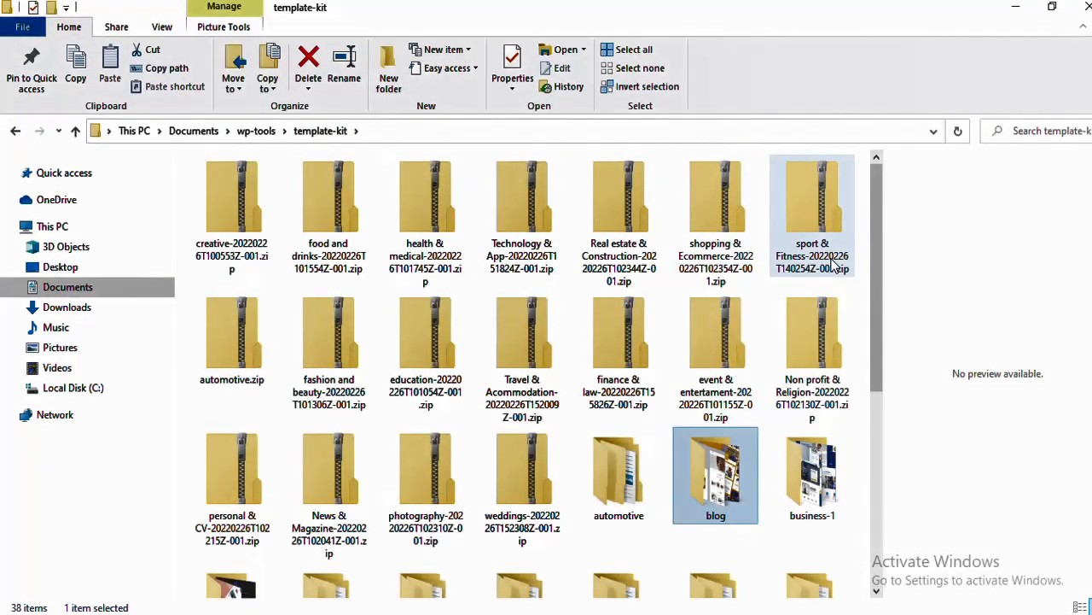
Scroll the template-kit list, inspect the automotive folder, and come back to template-kit
{"action": "left_click_drag", "start_coordinate": [879, 245], "coordinate": [878, 373]}
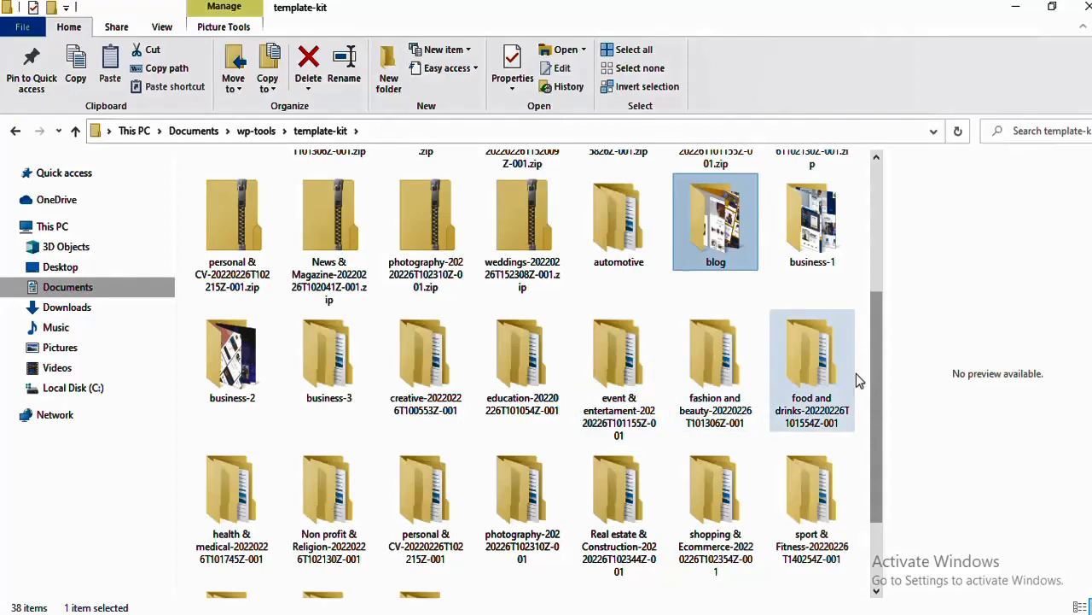
{"action": "left_click_drag", "start_coordinate": [882, 383], "coordinate": [871, 448]}
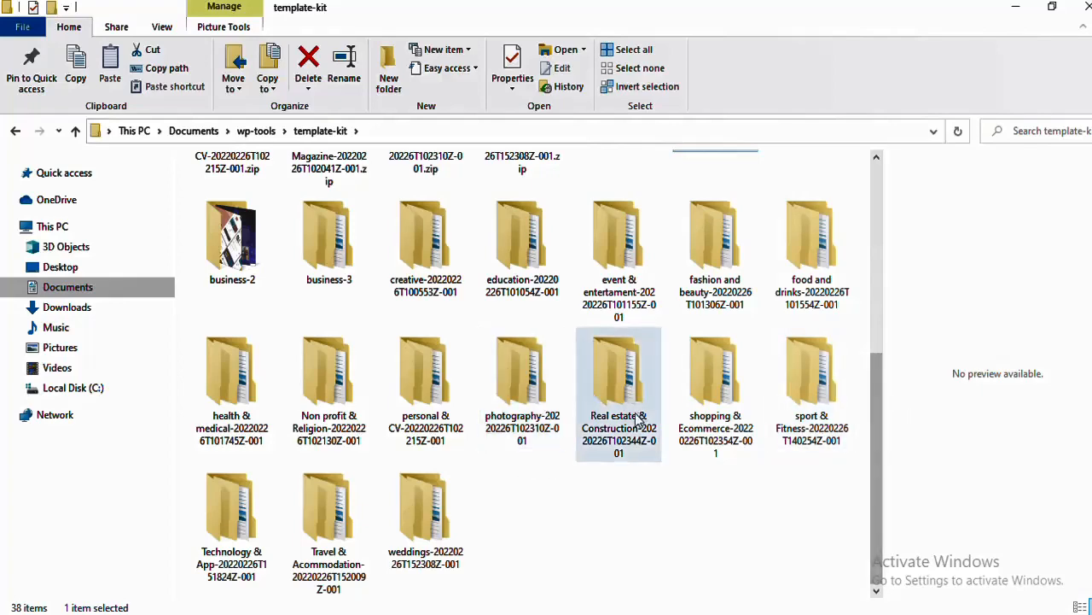
{"action": "left_click_drag", "start_coordinate": [873, 401], "coordinate": [879, 171]}
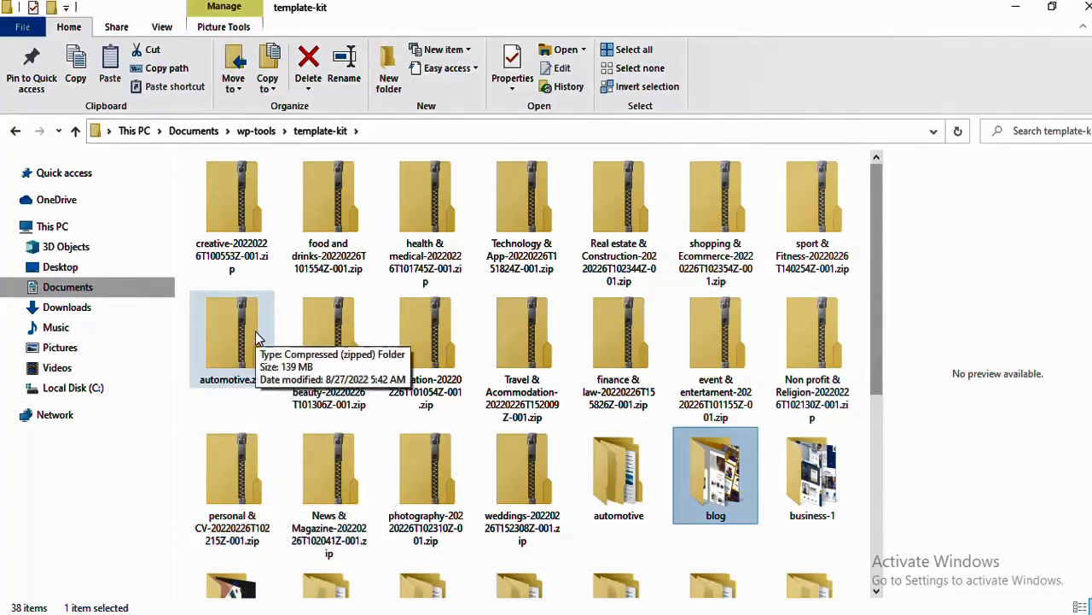
{"action": "double_click", "coordinate": [606, 478]}
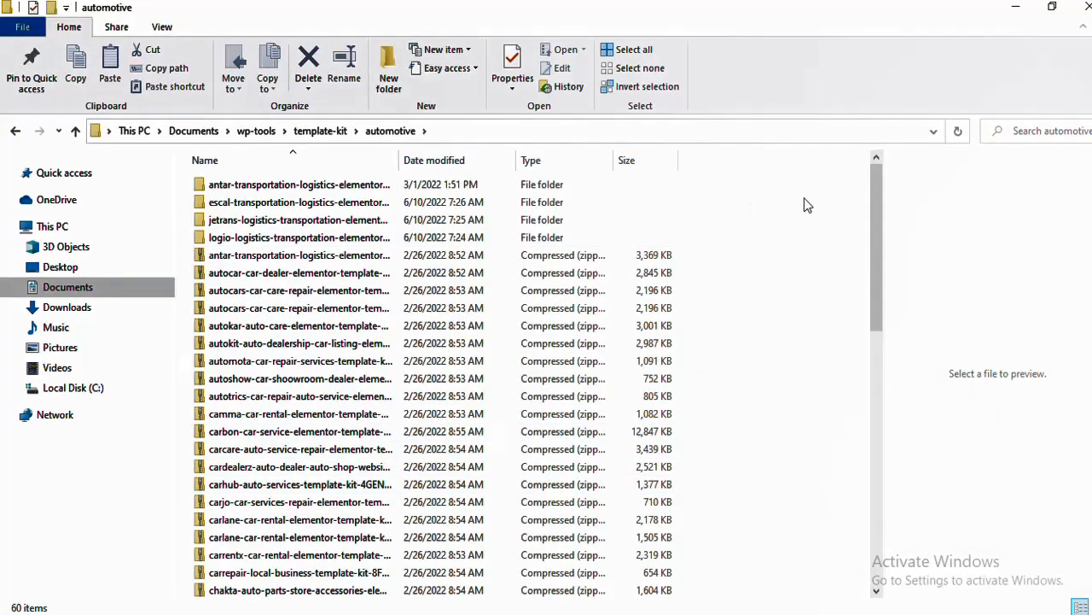
{"action": "left_click_drag", "start_coordinate": [874, 198], "coordinate": [853, 21]}
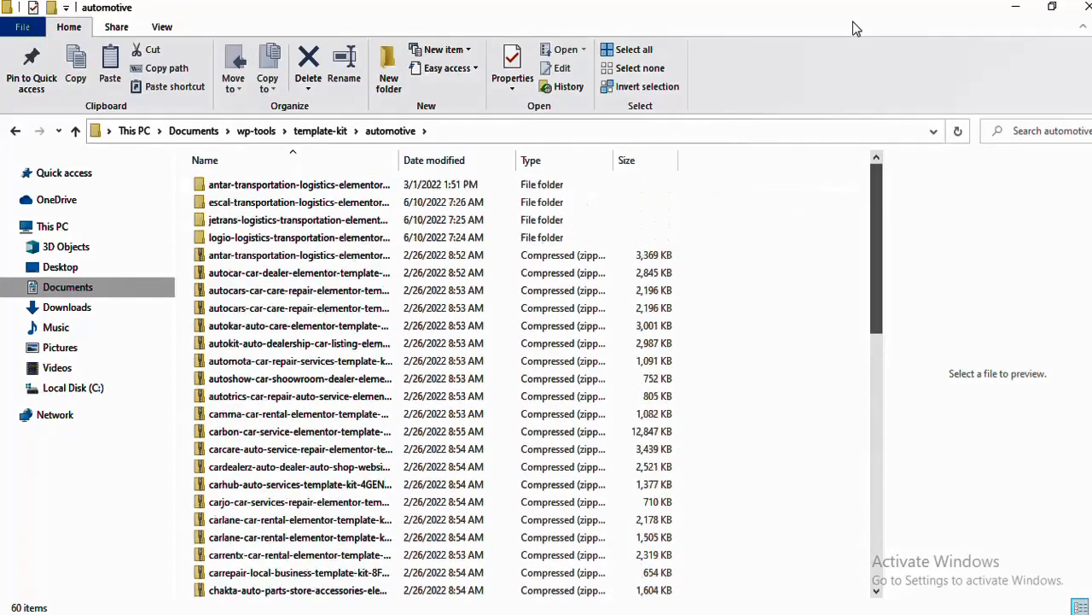
{"action": "left_click", "coordinate": [16, 132]}
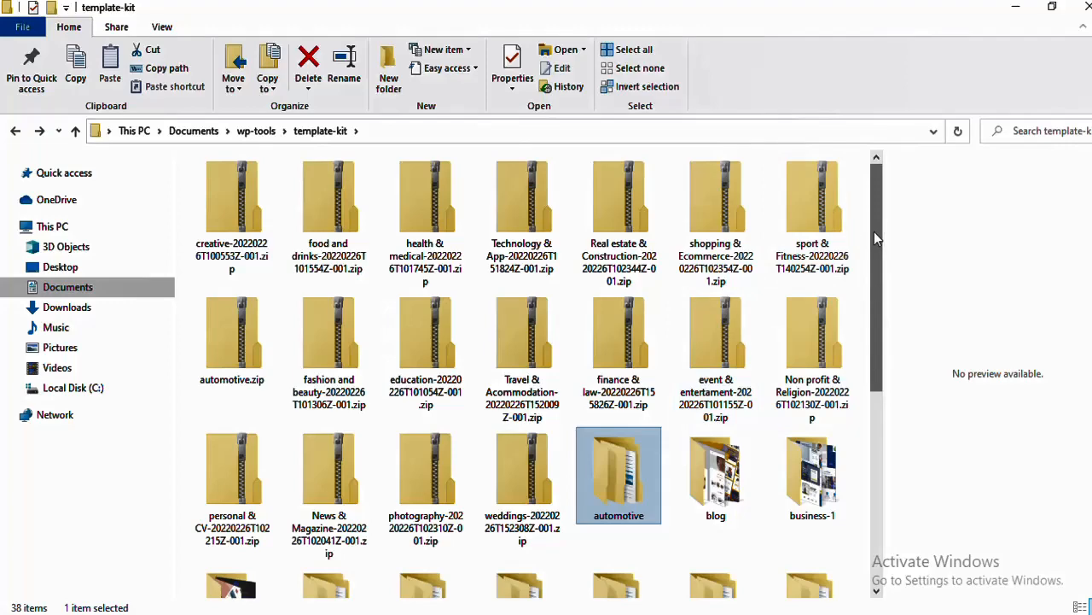
{"action": "mouse_move", "coordinate": [874, 231]}
{"action": "left_mouse_down"}
{"action": "mouse_move", "coordinate": [883, 439]}
{"action": "mouse_move", "coordinate": [877, 227]}
{"action": "left_mouse_up"}
Open wp-tools' Theme-20220226T161037Z-001\Theme folder and scroll through its 68 items
{"action": "left_click", "coordinate": [255, 130]}
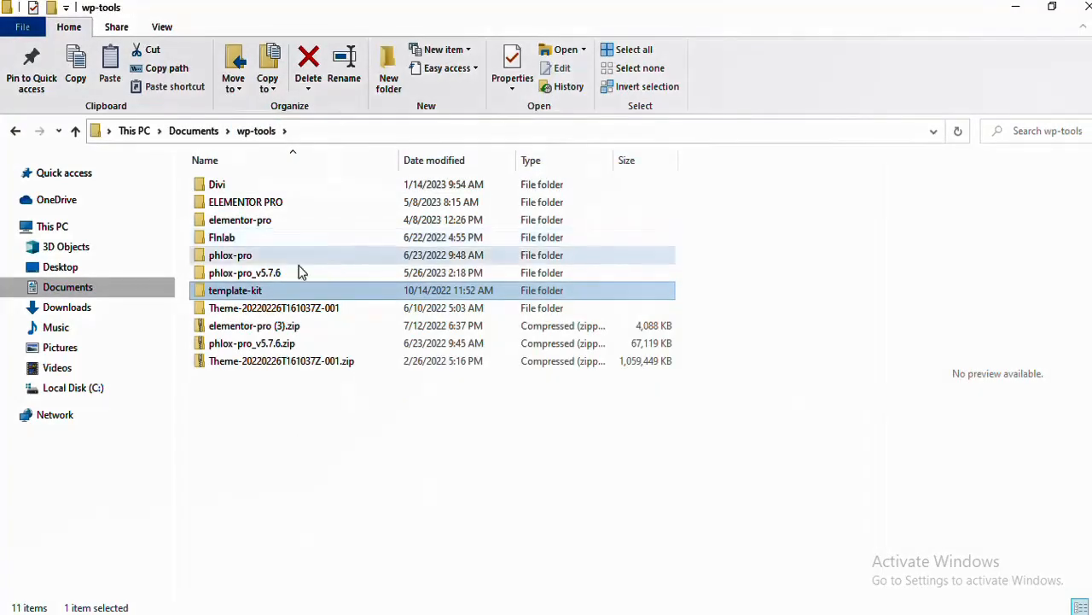
{"action": "double_click", "coordinate": [275, 308]}
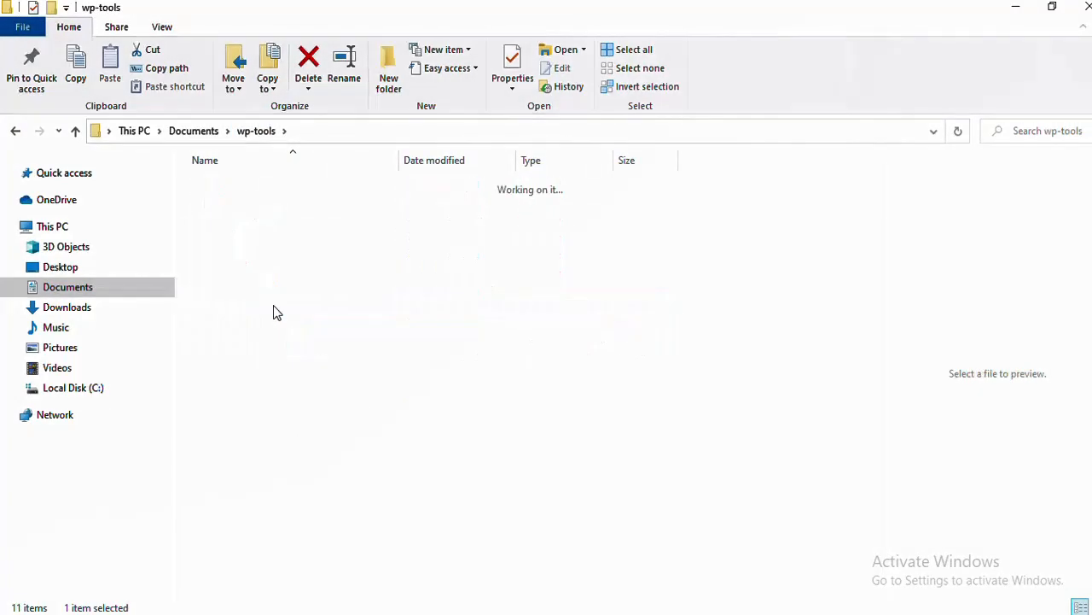
{"action": "double_click", "coordinate": [290, 183]}
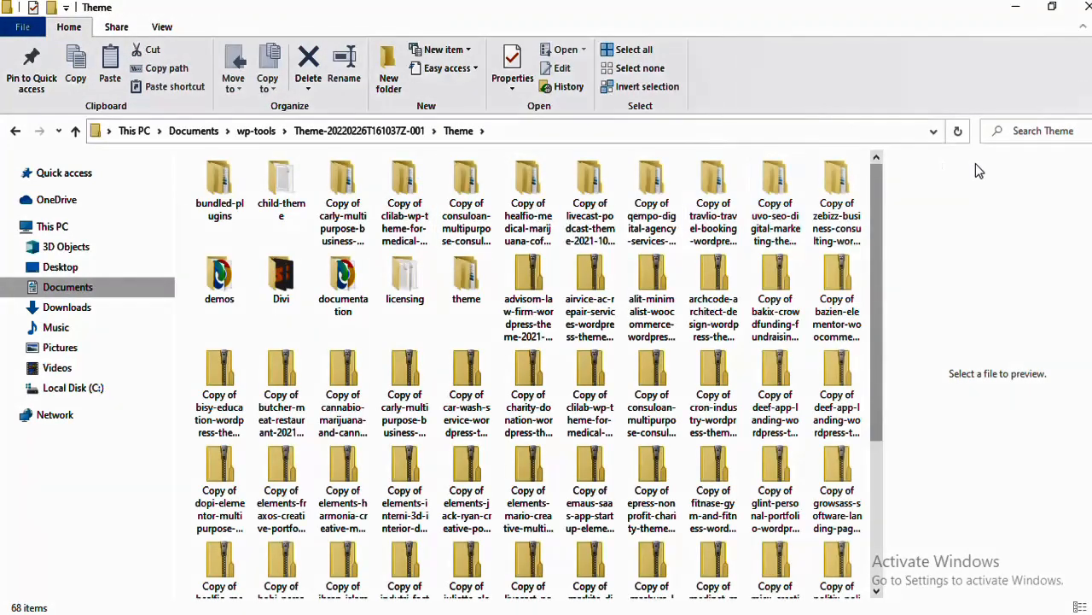
{"action": "left_click_drag", "start_coordinate": [880, 224], "coordinate": [867, 175]}
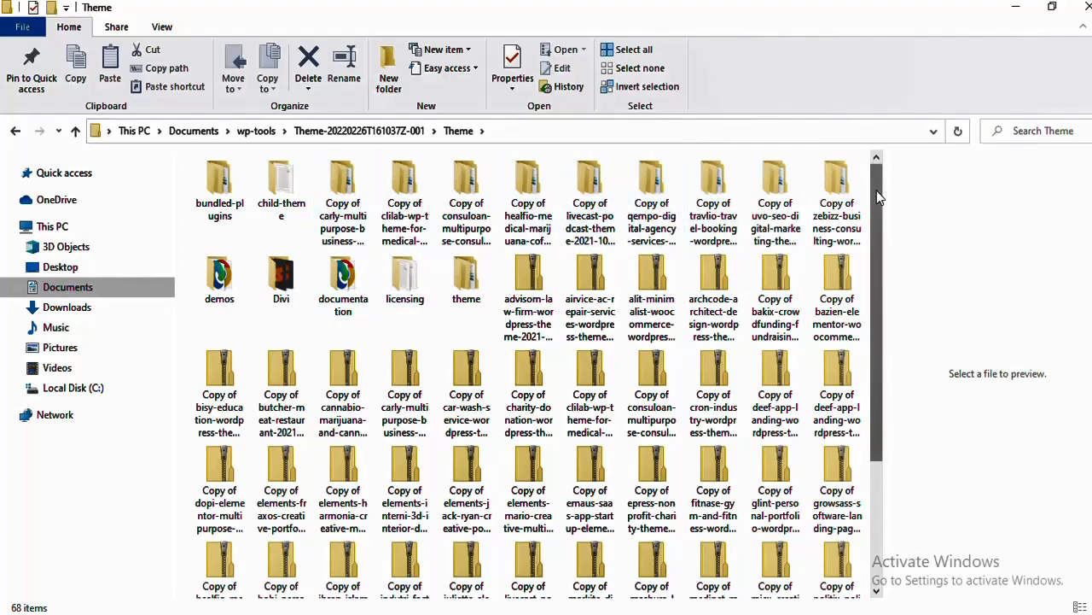
{"action": "left_click_drag", "start_coordinate": [876, 190], "coordinate": [876, 153]}
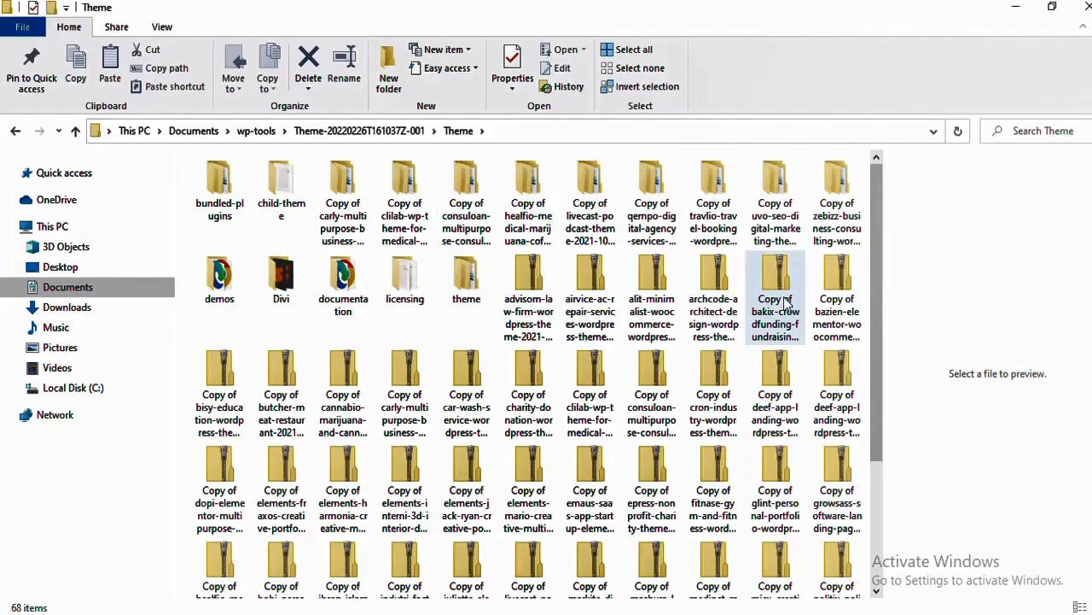
{"action": "left_click_drag", "start_coordinate": [874, 257], "coordinate": [862, 432]}
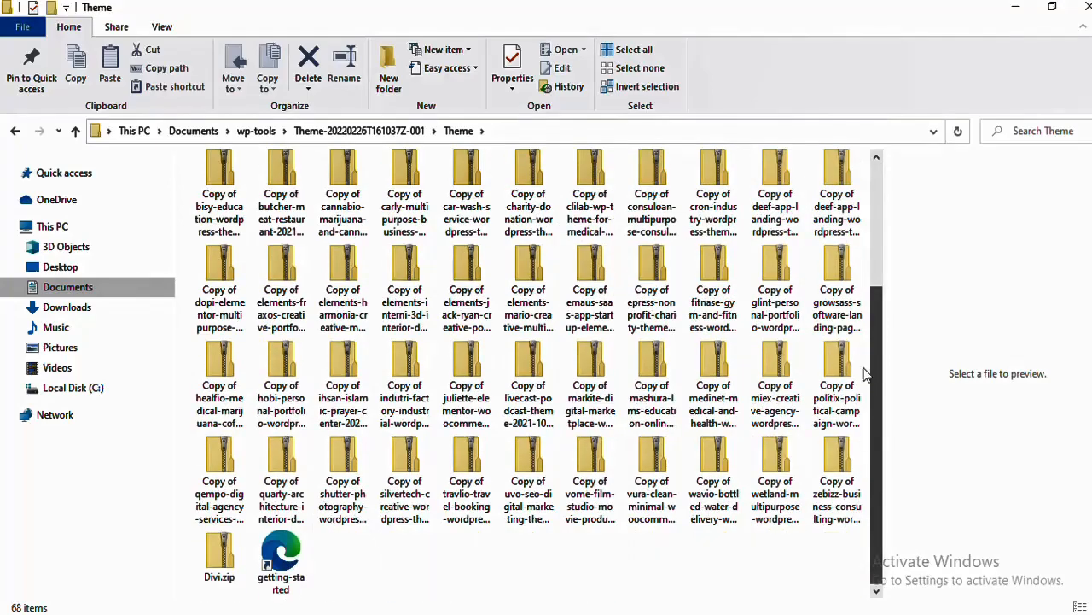
{"action": "left_click_drag", "start_coordinate": [864, 373], "coordinate": [872, 218]}
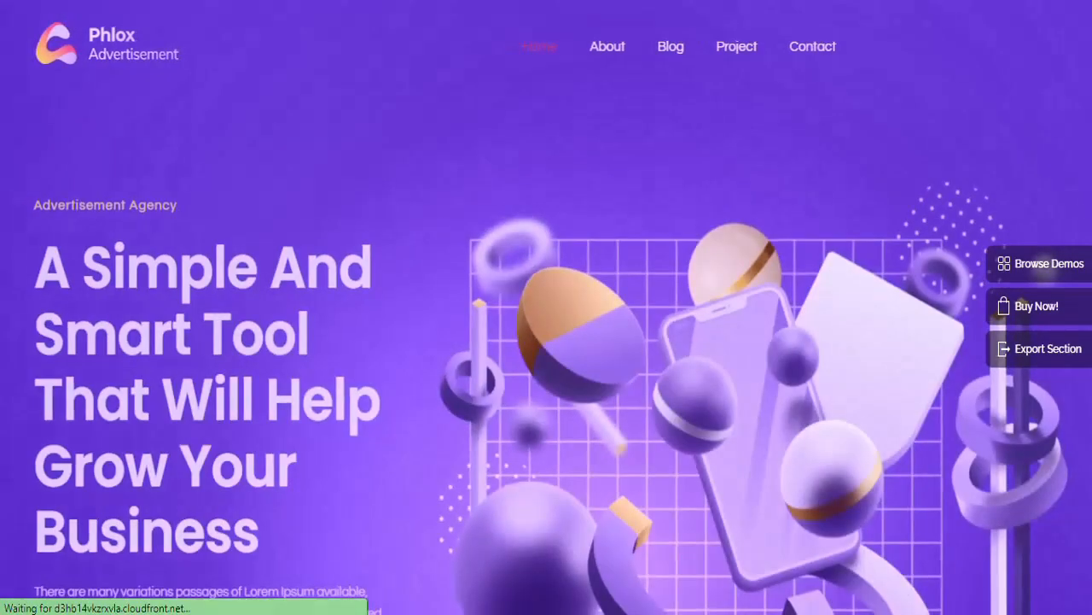
Scroll the Advertisement demo homepage all the way from its hero section to the footer
{"action": "scroll", "coordinate": [546, 307], "scroll_direction": "down", "scroll_amount": 5}
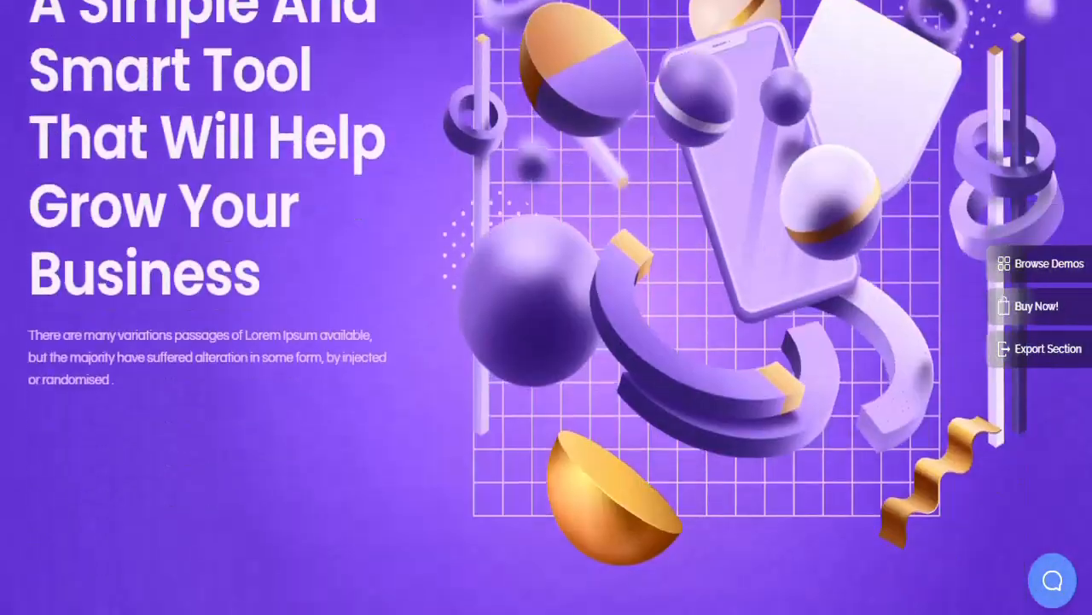
{"action": "scroll", "coordinate": [546, 307], "scroll_direction": "down", "scroll_amount": 10}
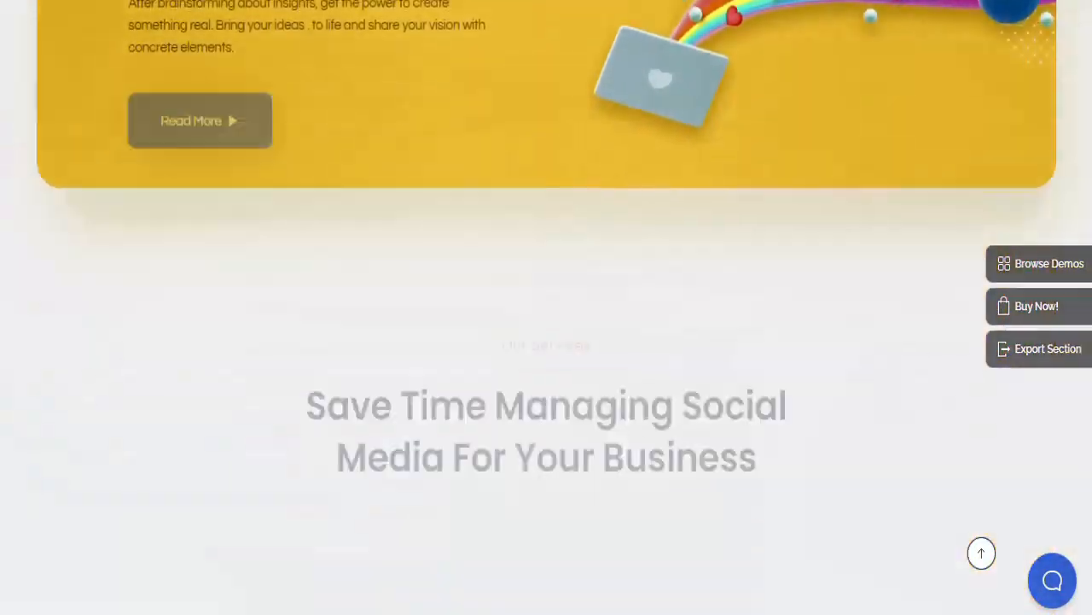
{"action": "scroll", "coordinate": [546, 307], "scroll_direction": "down", "scroll_amount": 8}
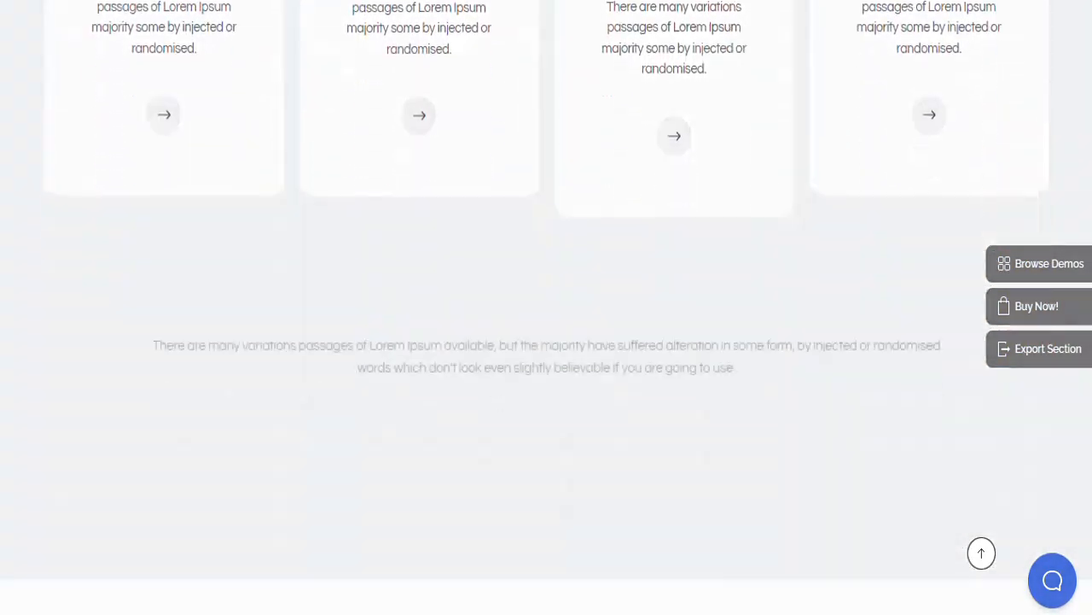
{"action": "scroll", "coordinate": [546, 307], "scroll_direction": "down", "scroll_amount": 8}
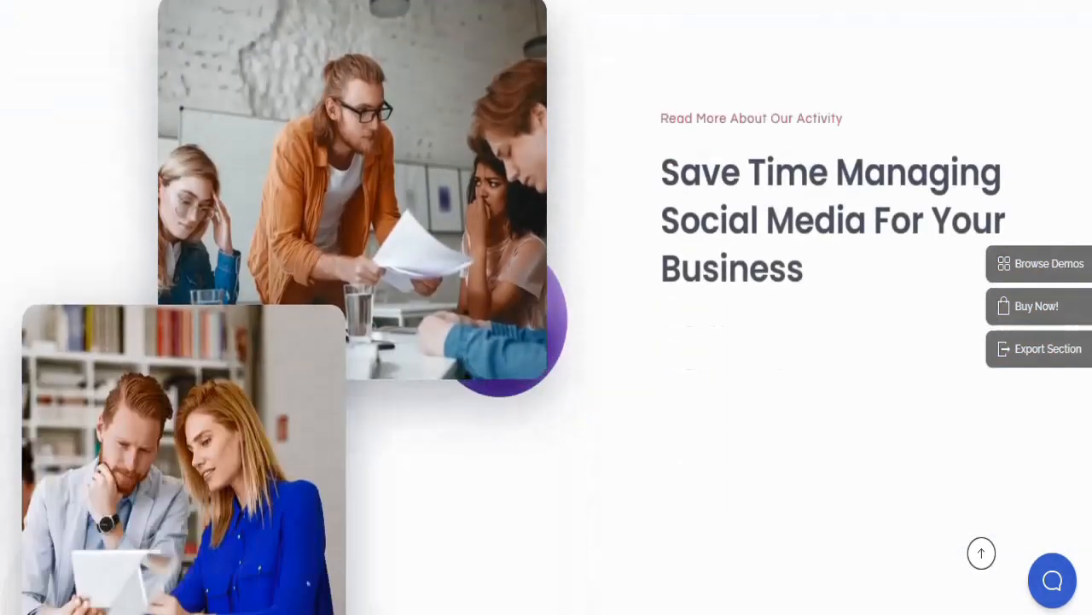
{"action": "scroll", "coordinate": [546, 308], "scroll_direction": "down", "scroll_amount": 10}
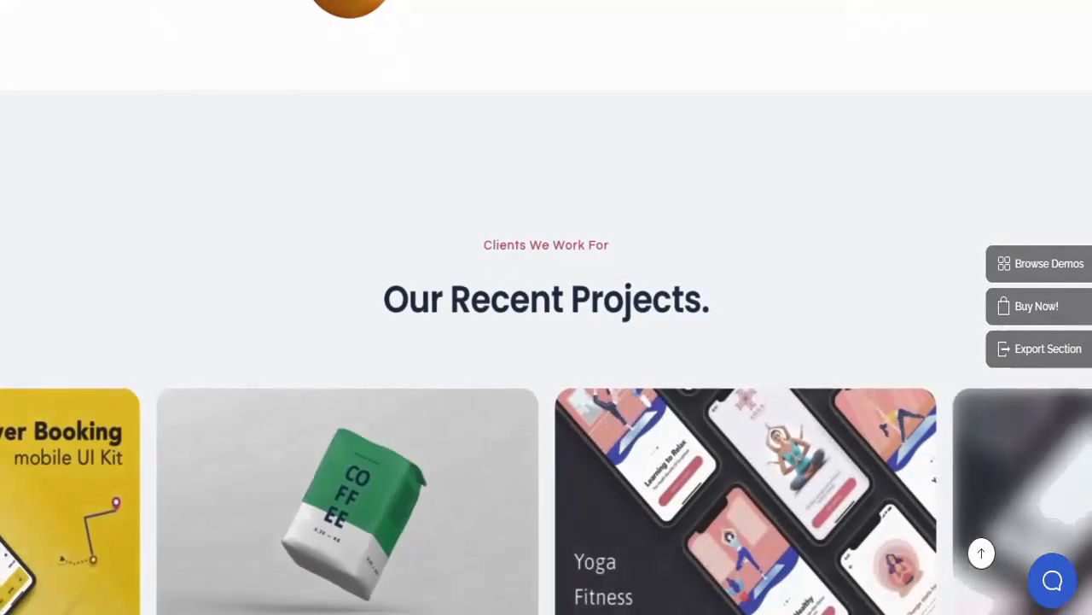
{"action": "scroll", "coordinate": [546, 307], "scroll_direction": "down", "scroll_amount": 7}
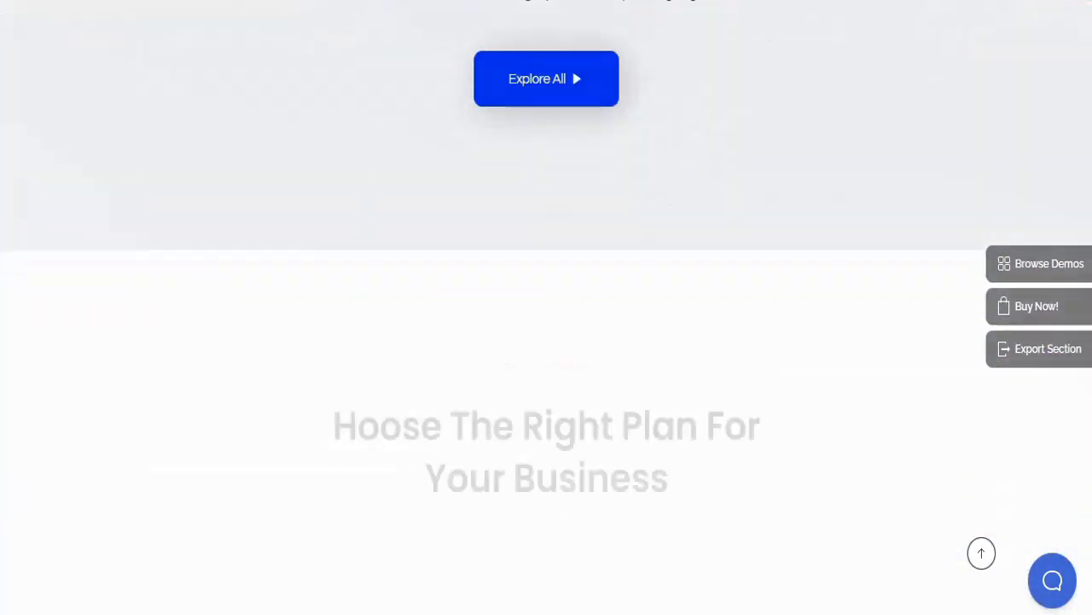
{"action": "scroll", "coordinate": [546, 307], "scroll_direction": "down", "scroll_amount": 5}
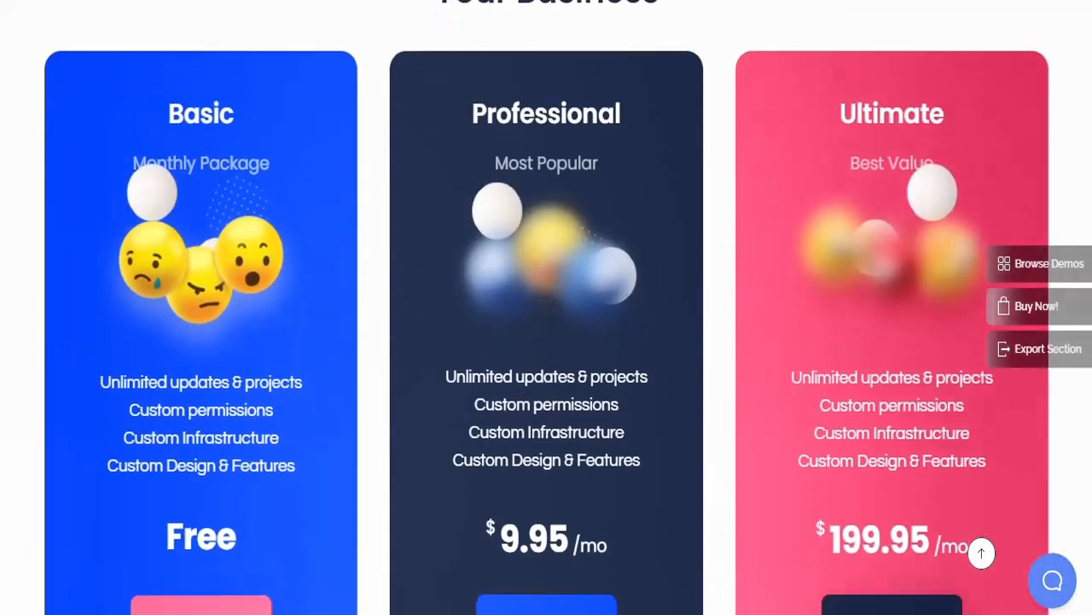
{"action": "scroll", "coordinate": [546, 307], "scroll_direction": "down", "scroll_amount": 5}
{"action": "scroll", "coordinate": [546, 308], "scroll_direction": "down", "scroll_amount": 12}
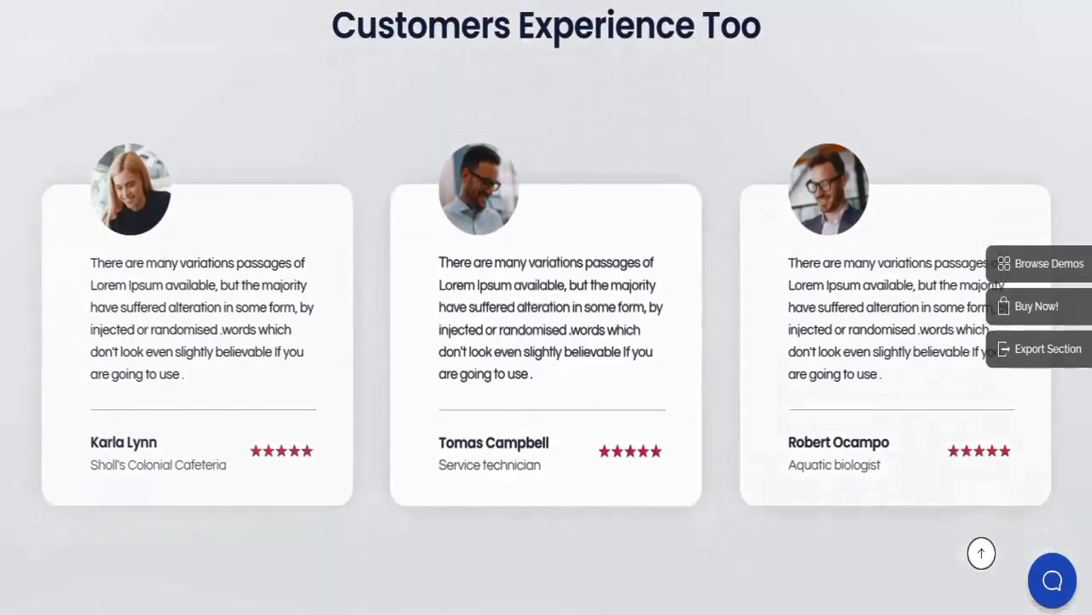
{"action": "scroll", "coordinate": [547, 307], "scroll_direction": "down", "scroll_amount": 8}
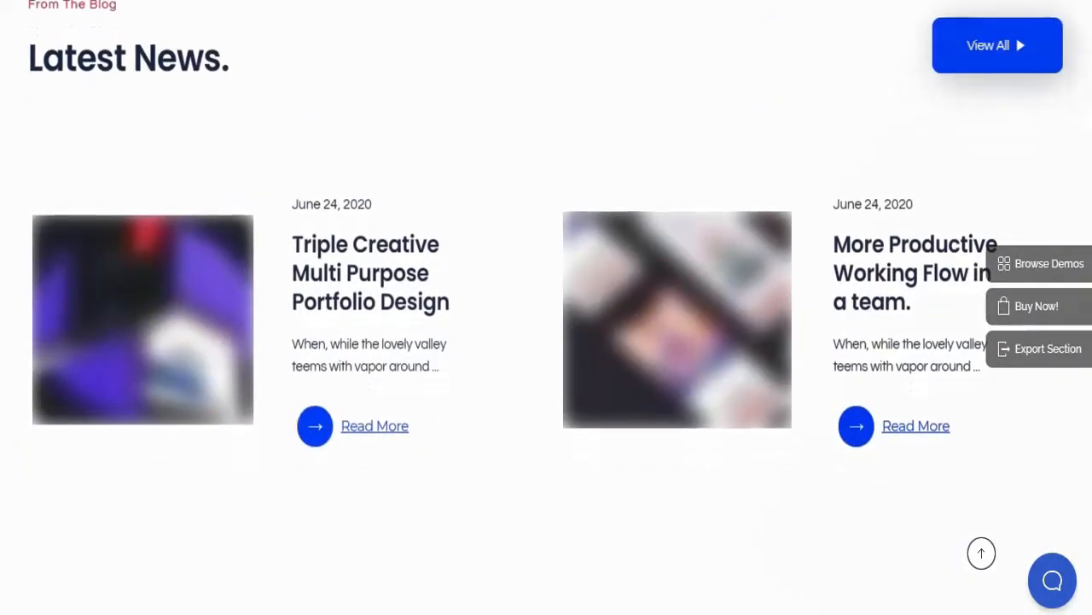
{"action": "scroll", "coordinate": [547, 307], "scroll_direction": "down", "scroll_amount": 3}
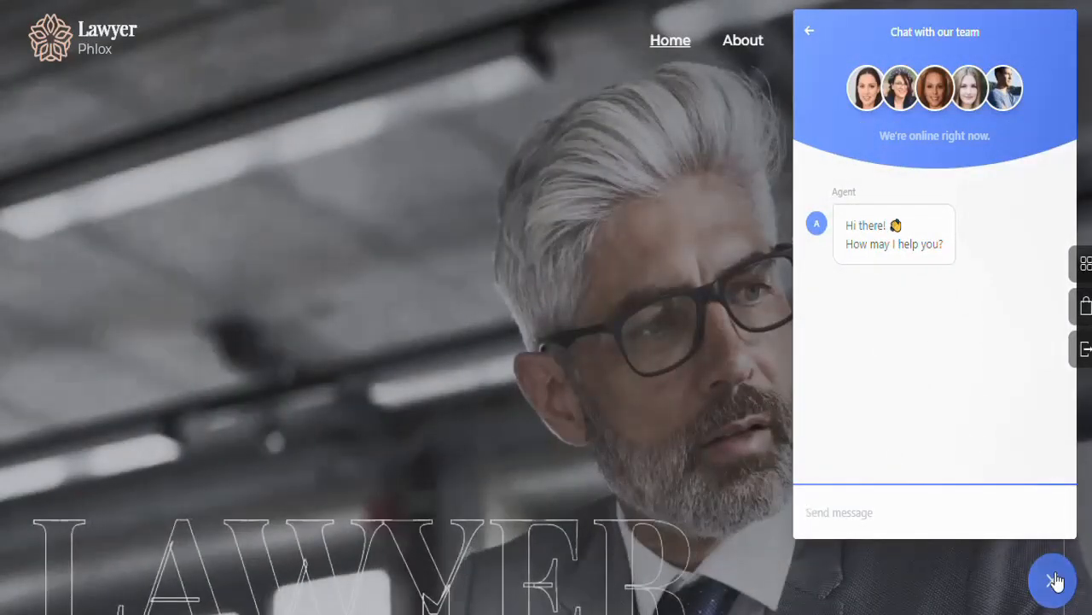
Dismiss the chat window and scroll the Lawyer demo homepage down to its footer
{"action": "left_click", "coordinate": [1053, 582]}
{"action": "scroll", "coordinate": [1055, 581], "scroll_direction": "down", "scroll_amount": 10}
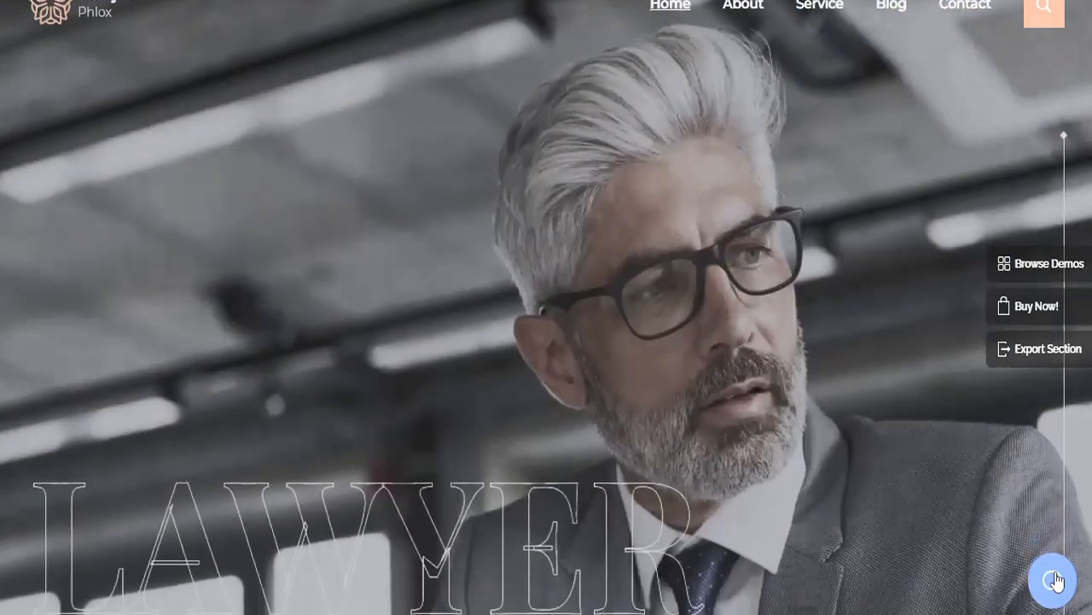
{"action": "scroll", "coordinate": [1054, 580], "scroll_direction": "down", "scroll_amount": 8}
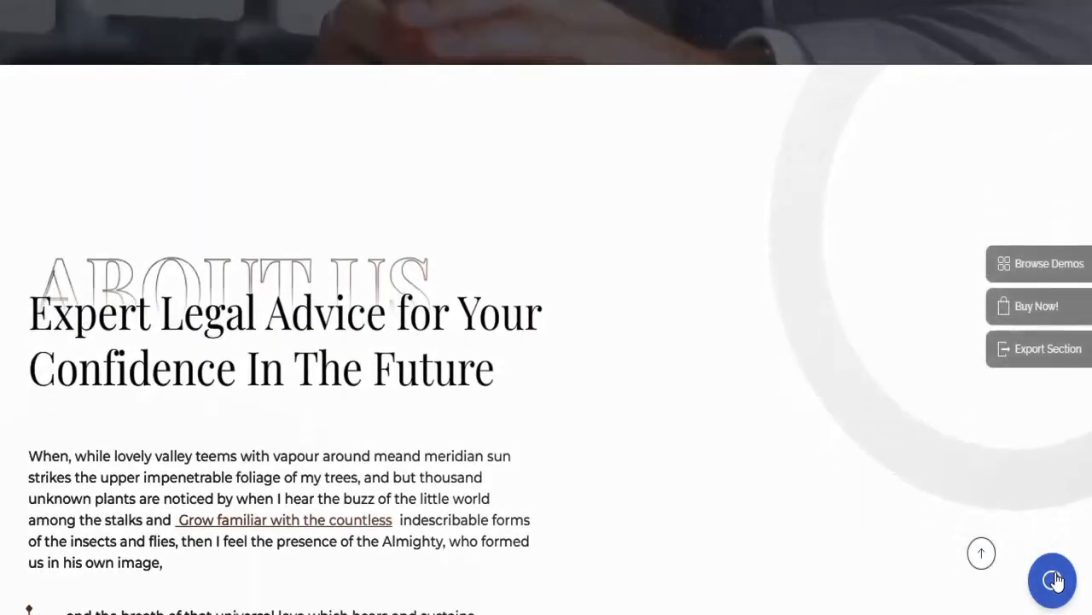
{"action": "scroll", "coordinate": [1054, 581], "scroll_direction": "down", "scroll_amount": 10}
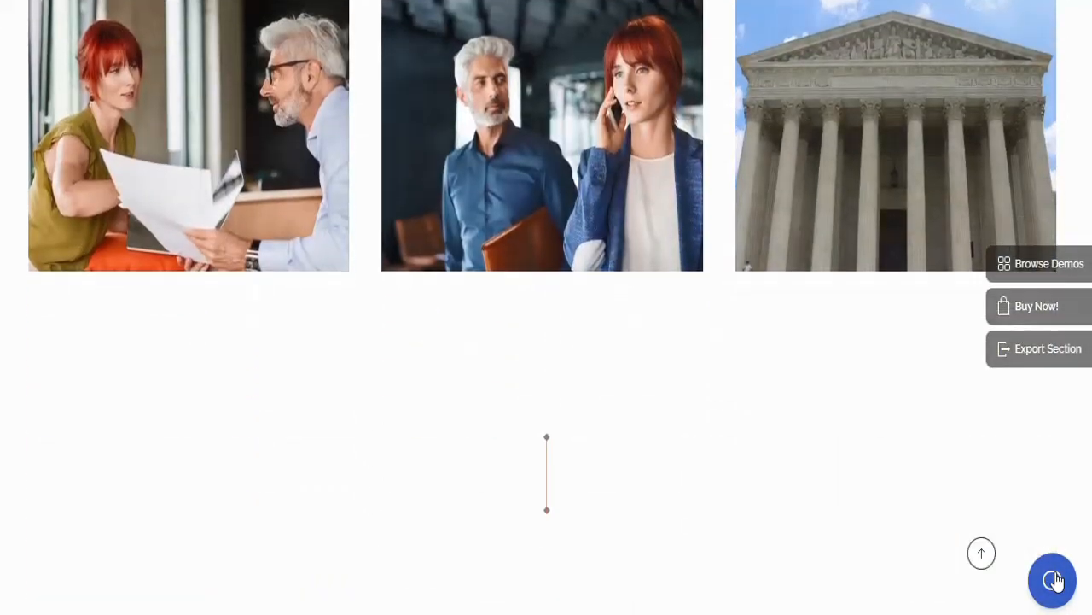
{"action": "scroll", "coordinate": [1055, 580], "scroll_direction": "down", "scroll_amount": 8}
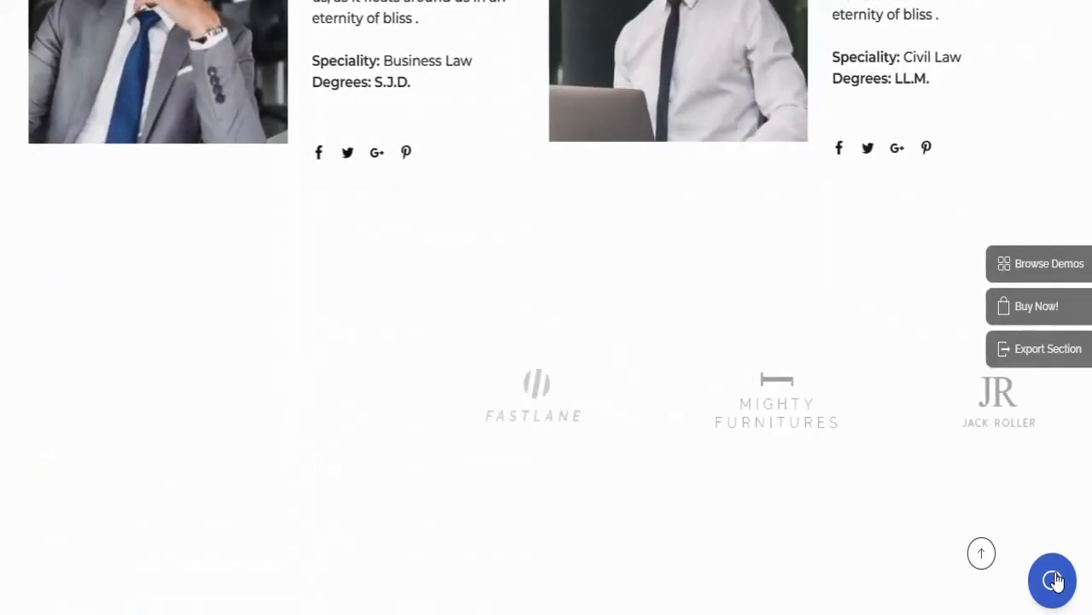
{"action": "scroll", "coordinate": [1055, 580], "scroll_direction": "down", "scroll_amount": 6}
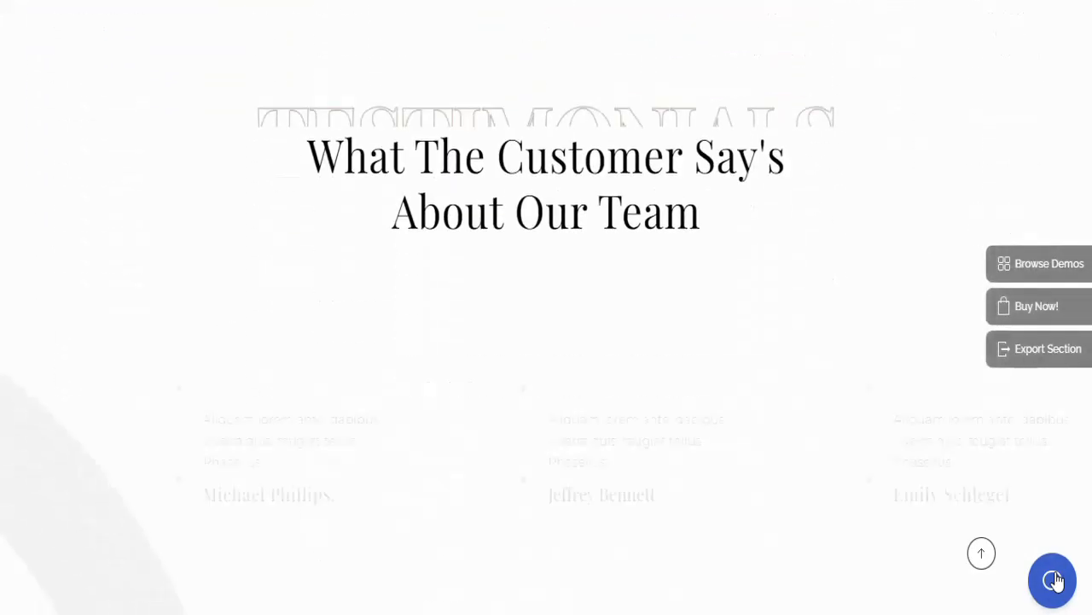
{"action": "scroll", "coordinate": [1055, 580], "scroll_direction": "down", "scroll_amount": 10}
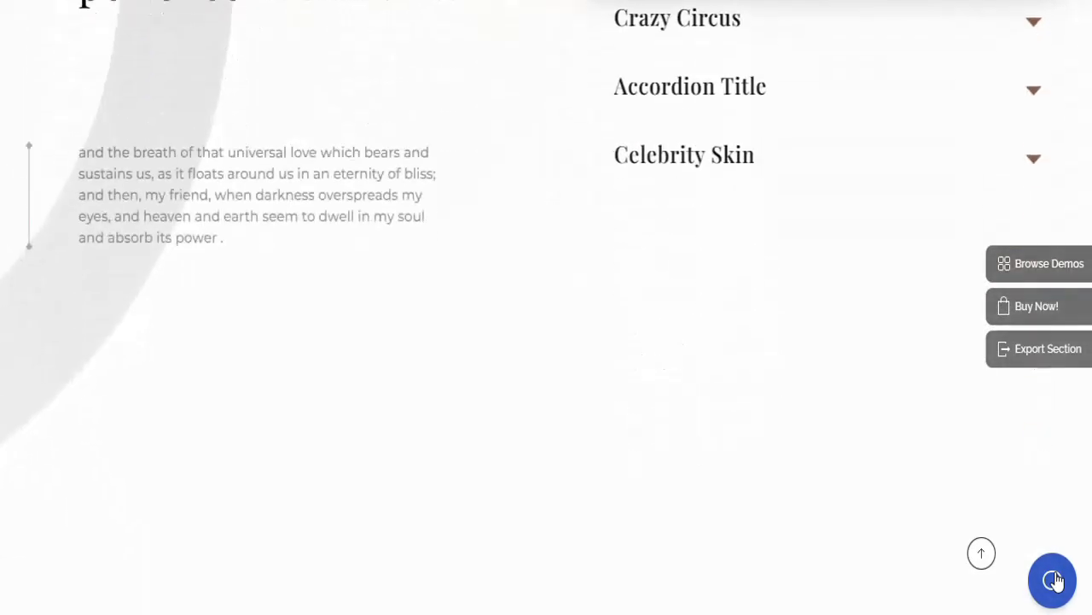
{"action": "scroll", "coordinate": [1055, 580], "scroll_direction": "down", "scroll_amount": 5}
On the Travel demo, close the chat panel and scroll down to the Your Next Holiday banner
{"action": "left_click", "coordinate": [1053, 580]}
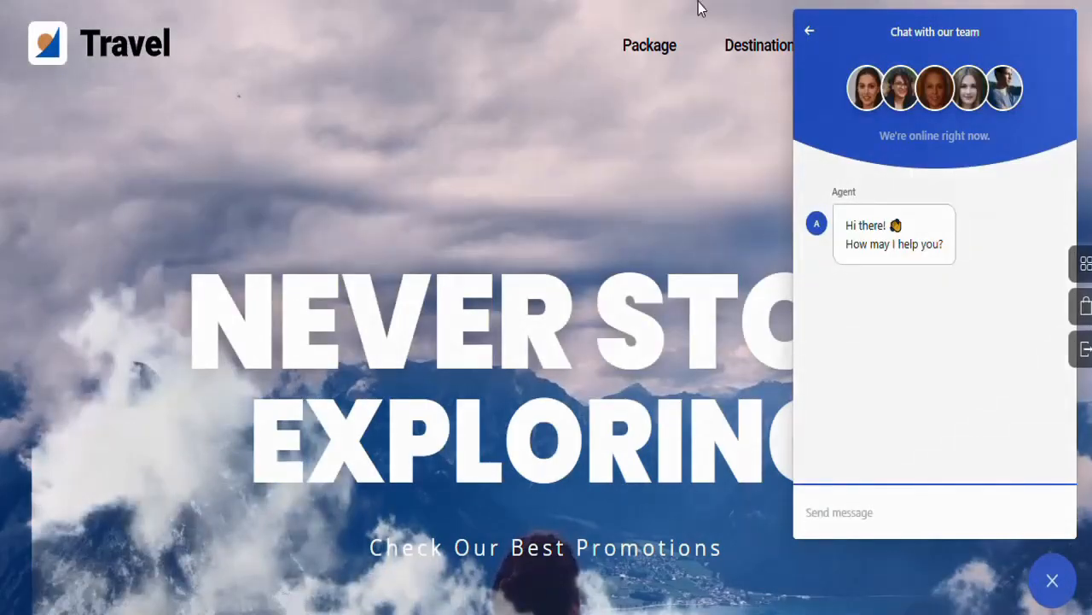
{"action": "left_click", "coordinate": [1069, 587]}
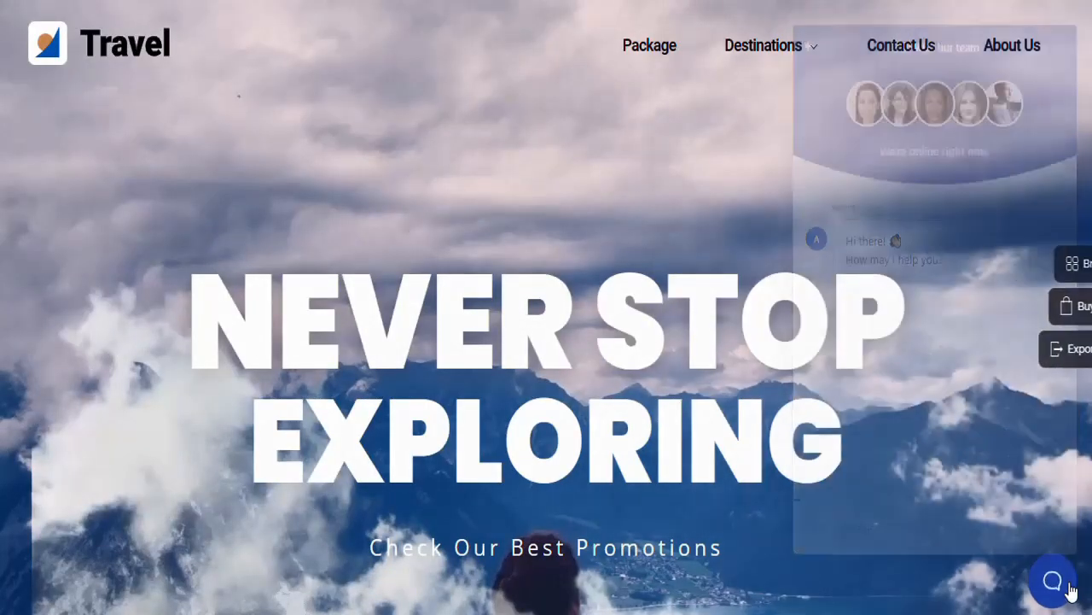
{"action": "scroll", "coordinate": [1071, 589], "scroll_direction": "down", "scroll_amount": 4}
{"action": "scroll", "coordinate": [1071, 589], "scroll_direction": "down", "scroll_amount": 5}
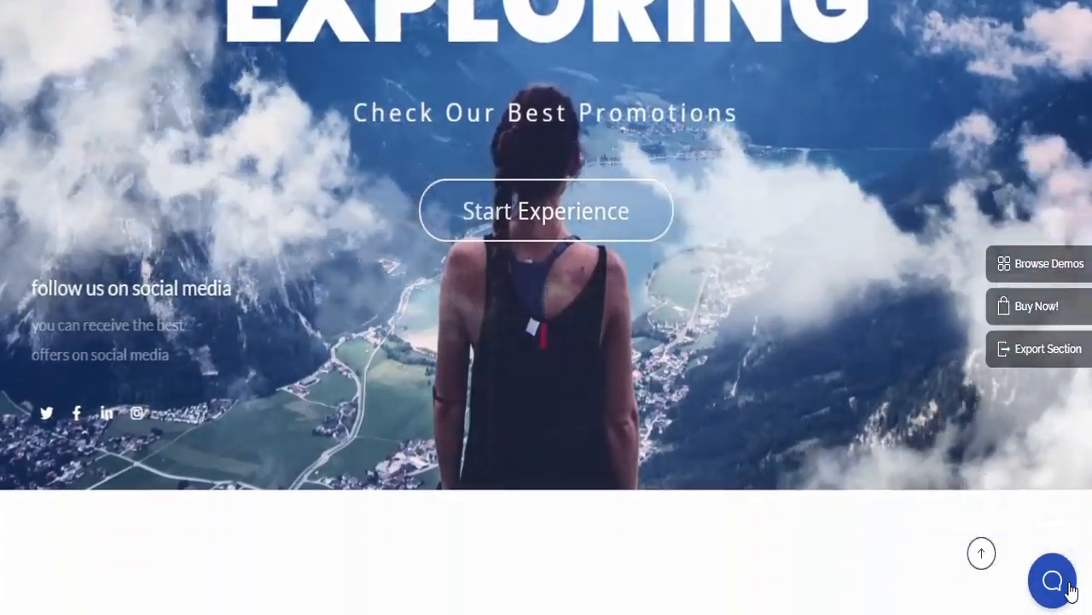
{"action": "scroll", "coordinate": [1071, 589], "scroll_direction": "down", "scroll_amount": 10}
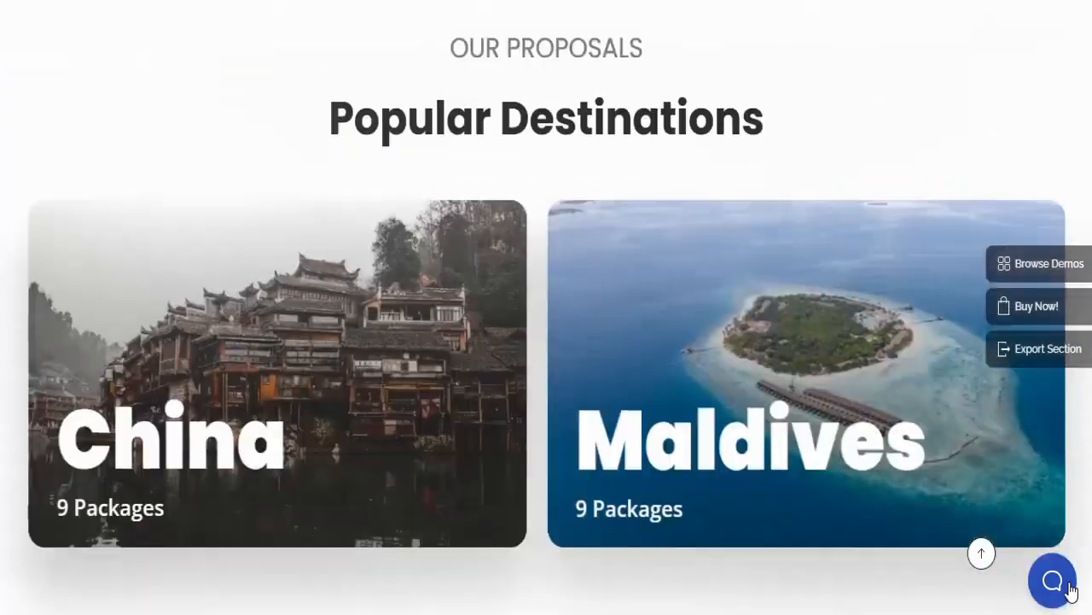
{"action": "scroll", "coordinate": [1071, 589], "scroll_direction": "down", "scroll_amount": 8}
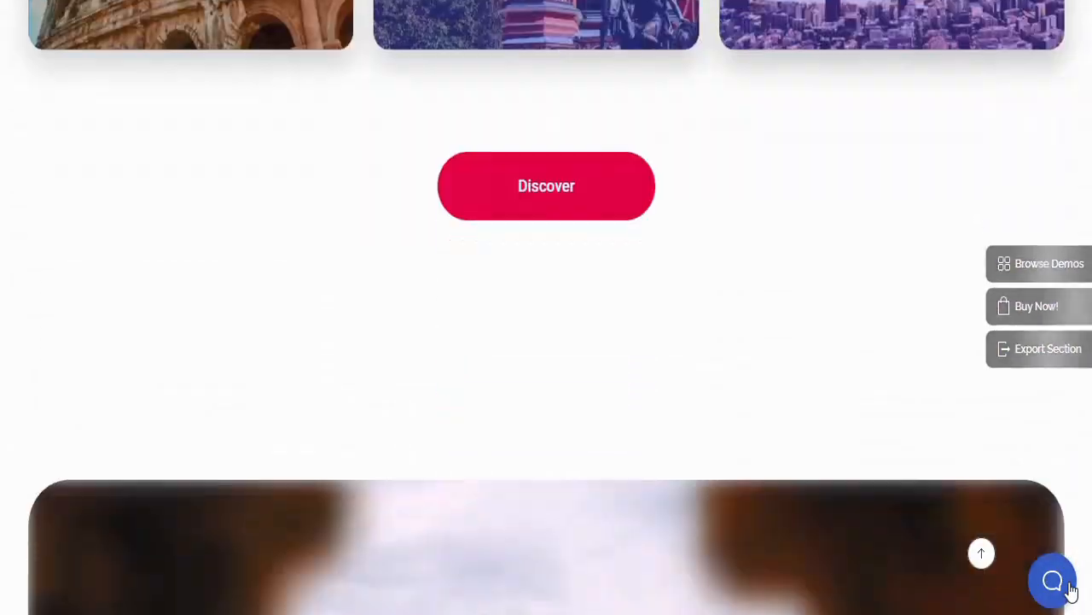
{"action": "scroll", "coordinate": [1072, 589], "scroll_direction": "down", "scroll_amount": 7}
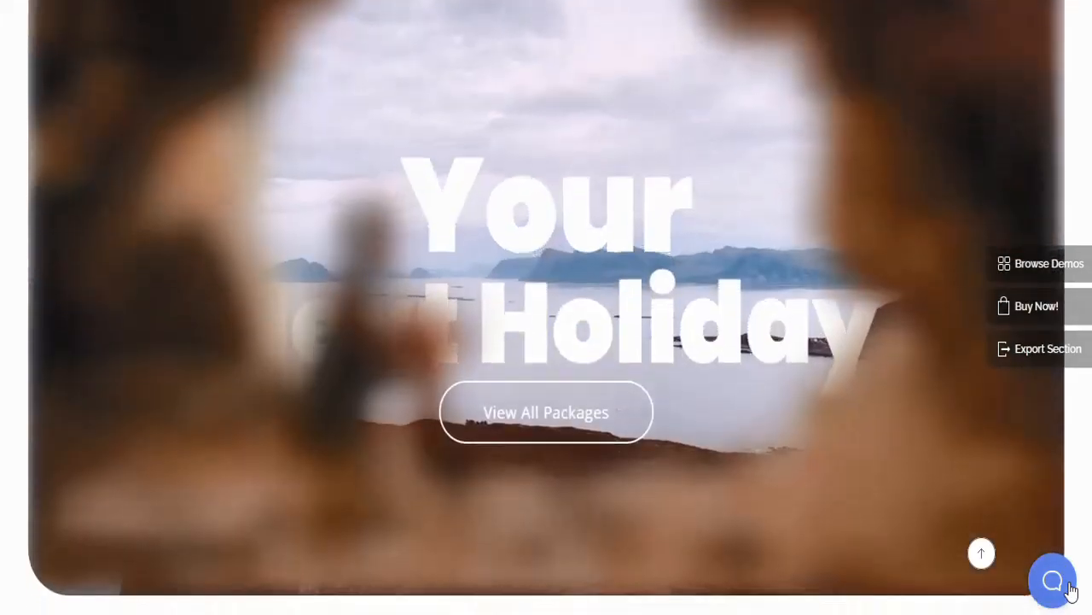